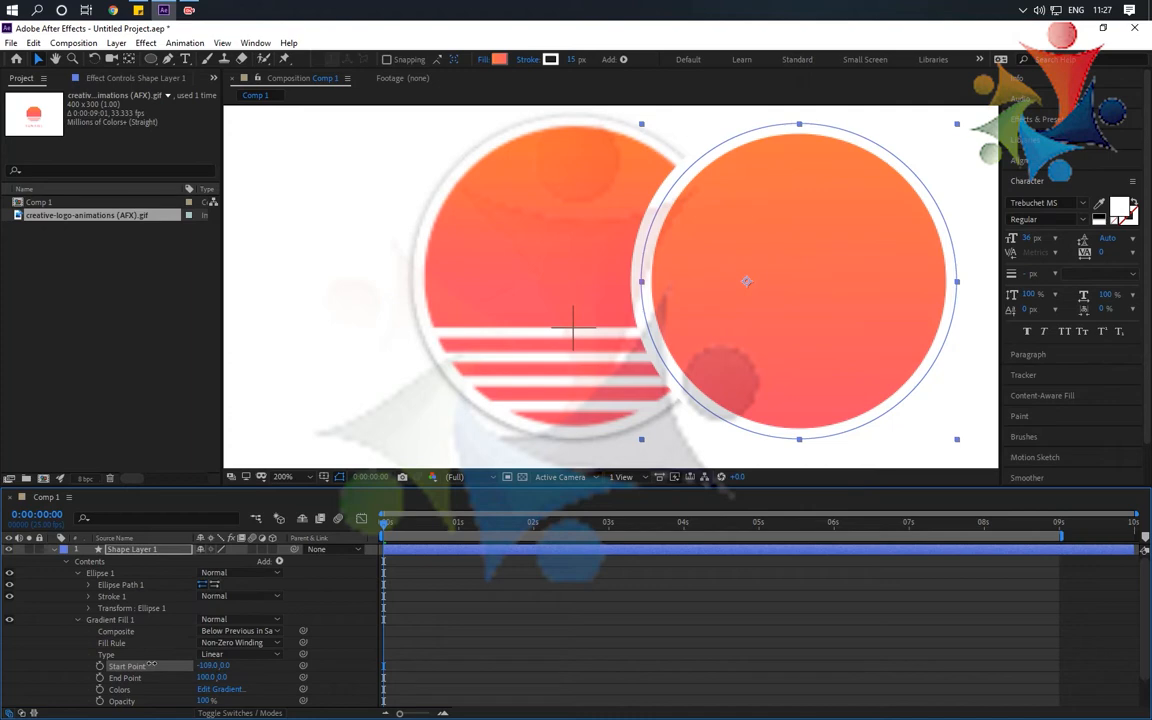
Set the gradient fill's start point X to -37 and move the gradient's colour midpoint to 24%
{"action": "left_click_drag", "start_coordinate": [152, 665], "coordinate": [160, 665]}
{"action": "left_click", "coordinate": [219, 689]}
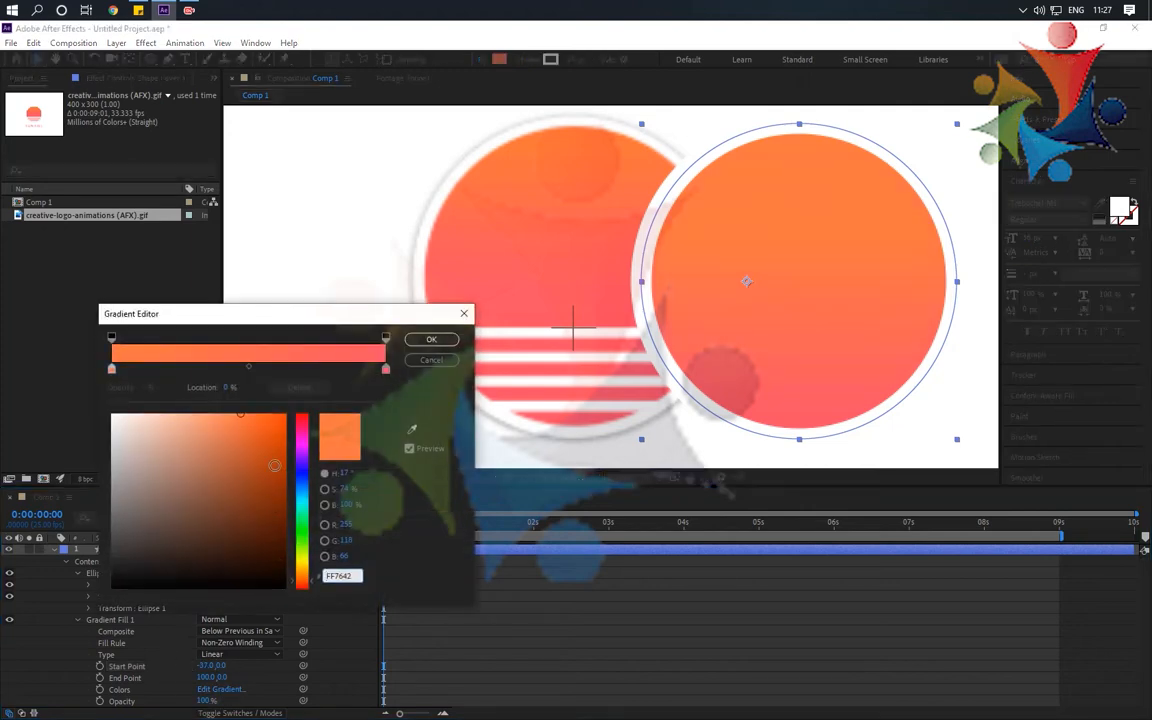
{"action": "left_click_drag", "start_coordinate": [248, 368], "coordinate": [177, 377]}
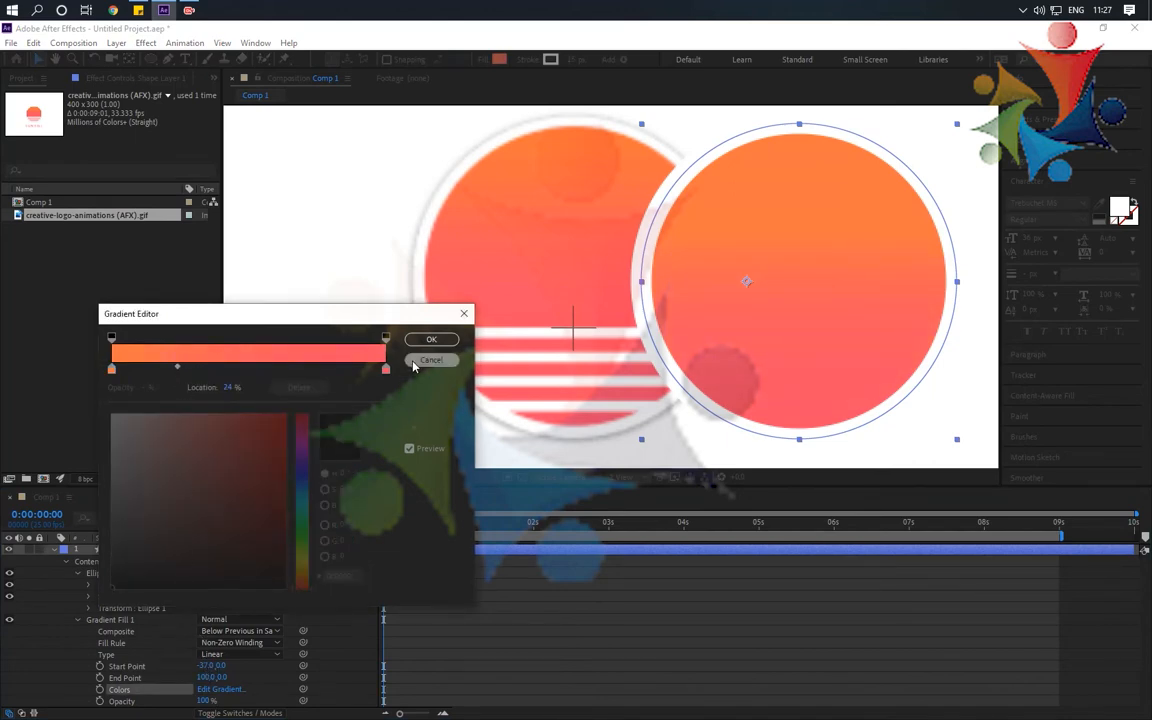
{"action": "key", "text": "Return"}
Set the gradient's start point X to 0 and shift the pink colour stop to about 64.7%
{"action": "left_click", "coordinate": [204, 666]}
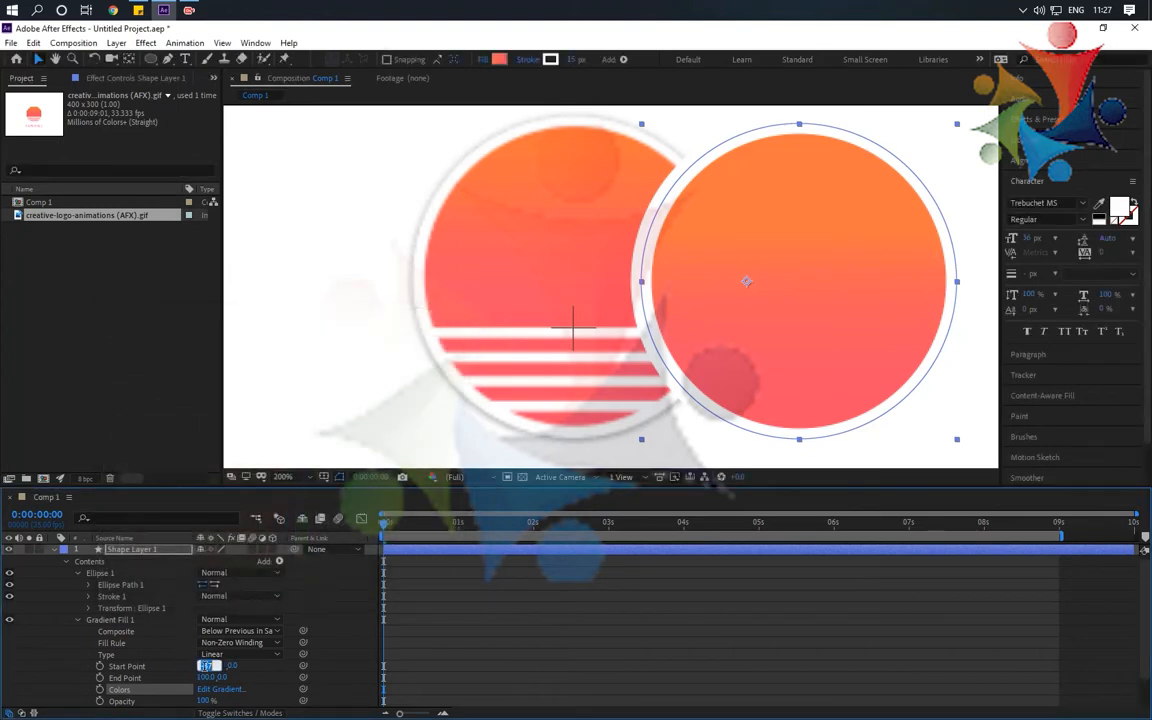
{"action": "left_click", "coordinate": [220, 689]}
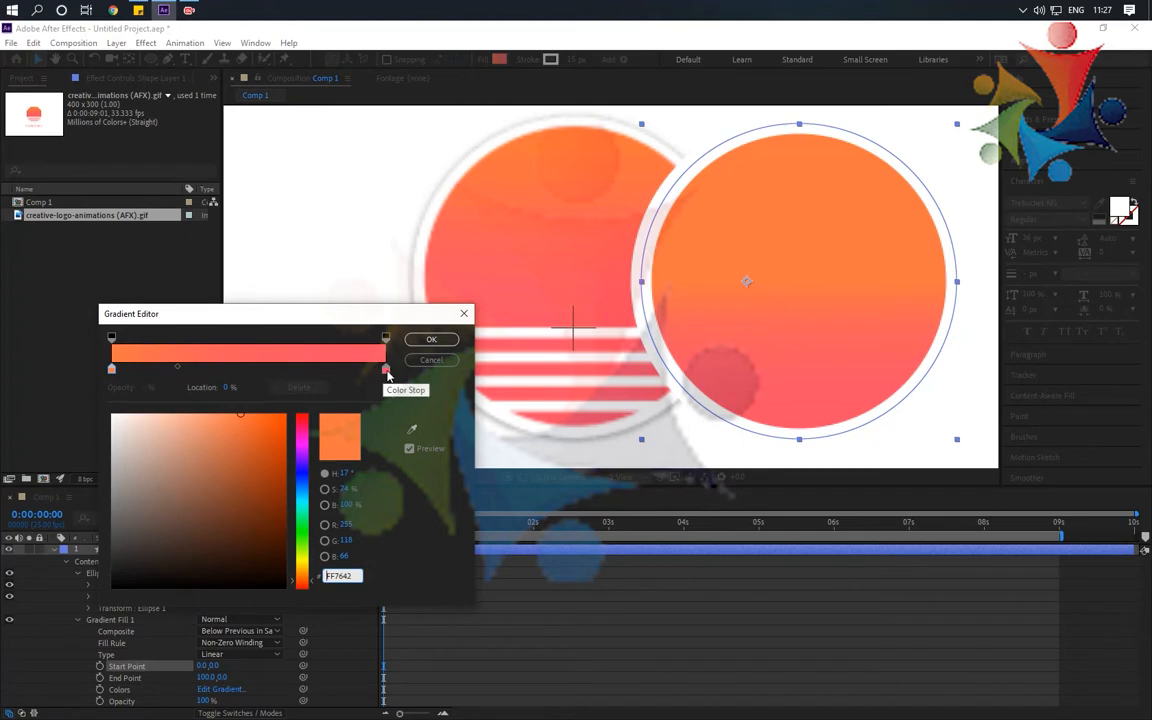
{"action": "left_click_drag", "start_coordinate": [380, 372], "coordinate": [291, 374]}
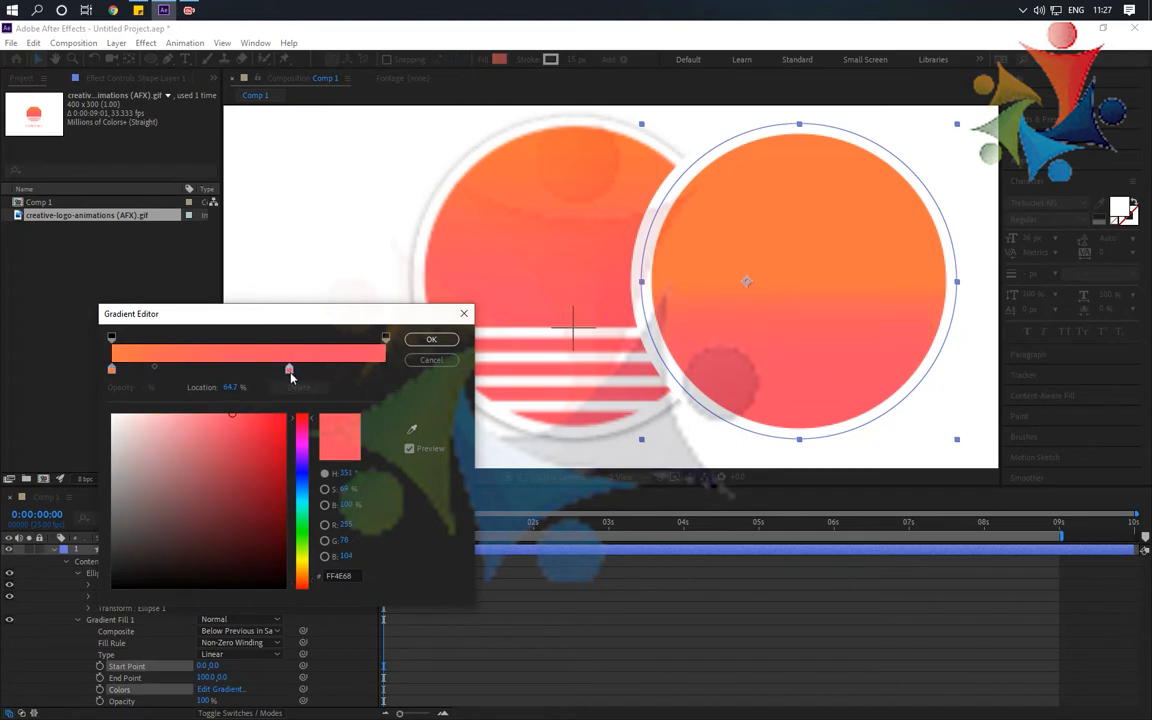
{"action": "left_click", "coordinate": [432, 339]}
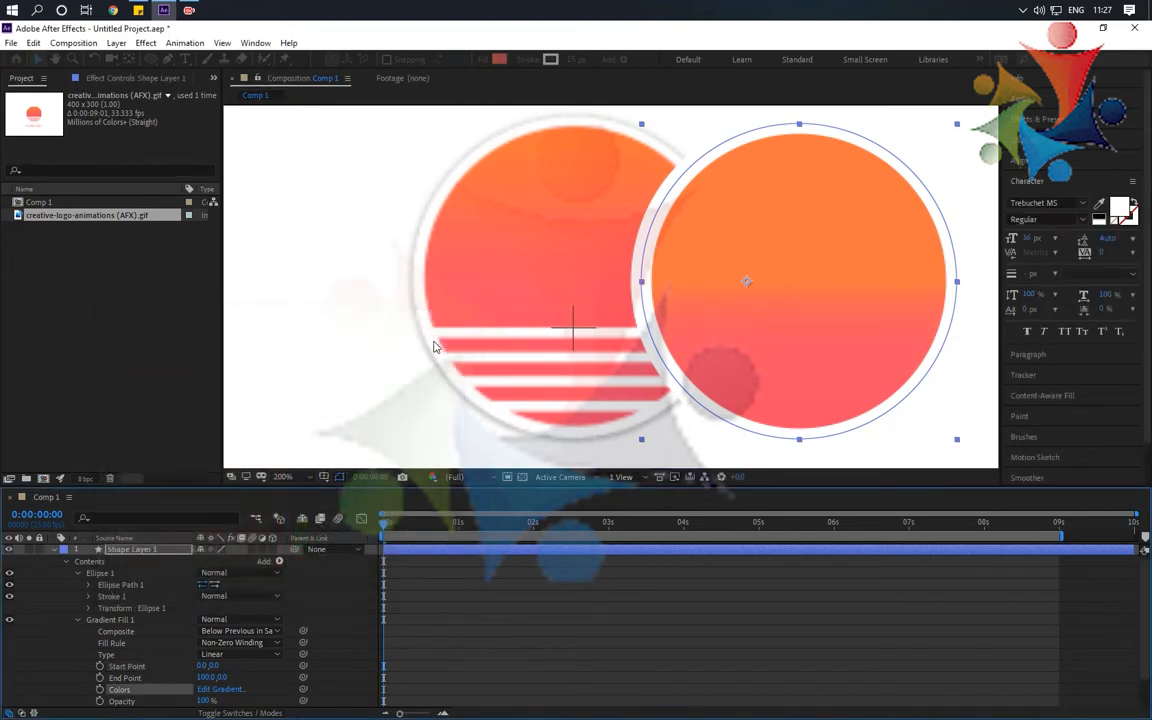
Move the pink colour stop of Gradient Fill 1 to about 56% and apply the gradient
{"action": "left_click", "coordinate": [112, 620]}
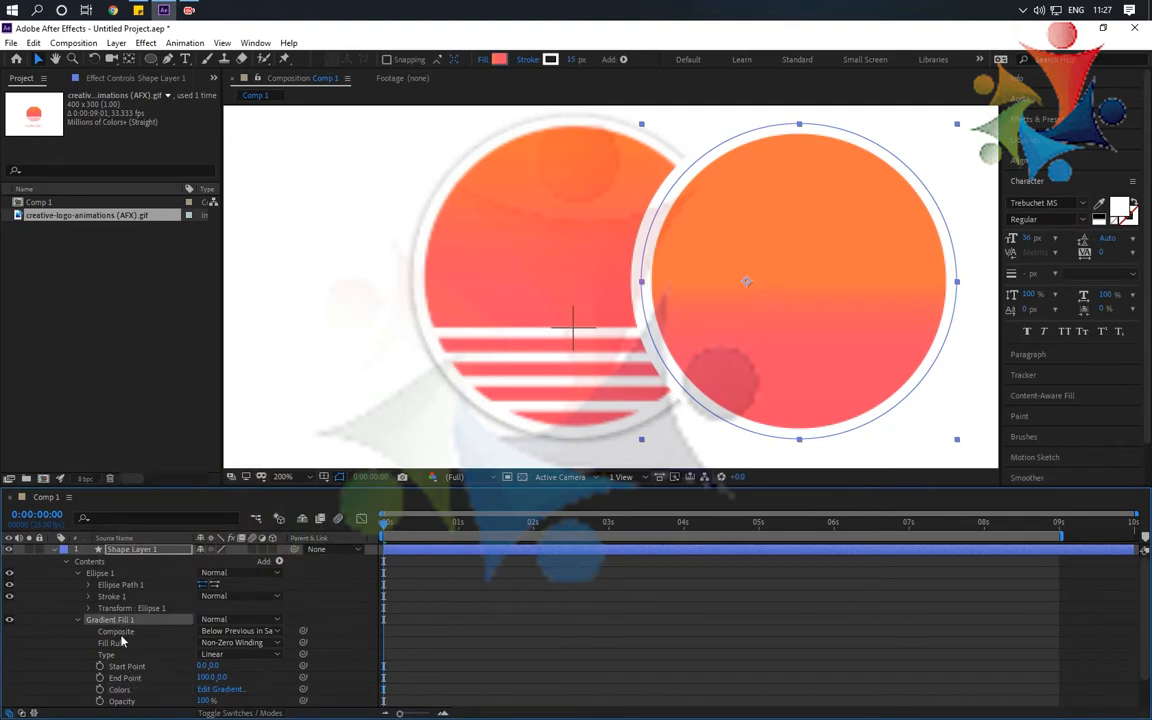
{"action": "left_click", "coordinate": [501, 60]}
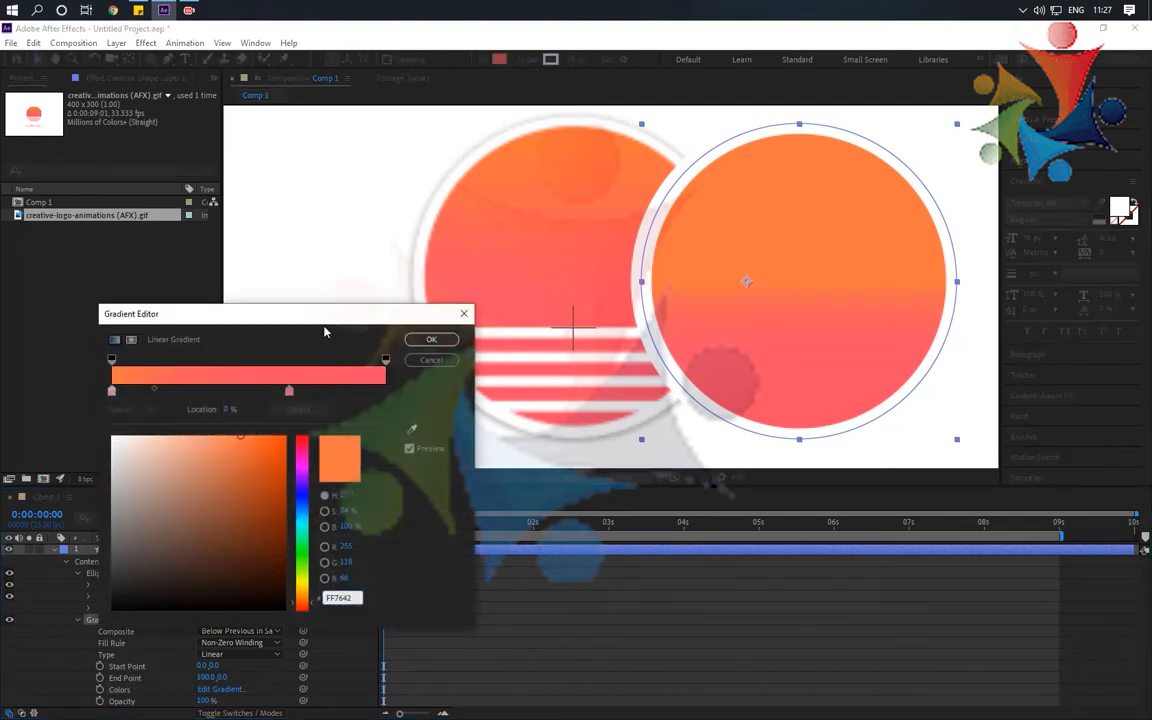
{"action": "left_click_drag", "start_coordinate": [324, 330], "coordinate": [267, 323]}
{"action": "left_click_drag", "start_coordinate": [232, 385], "coordinate": [211, 386]}
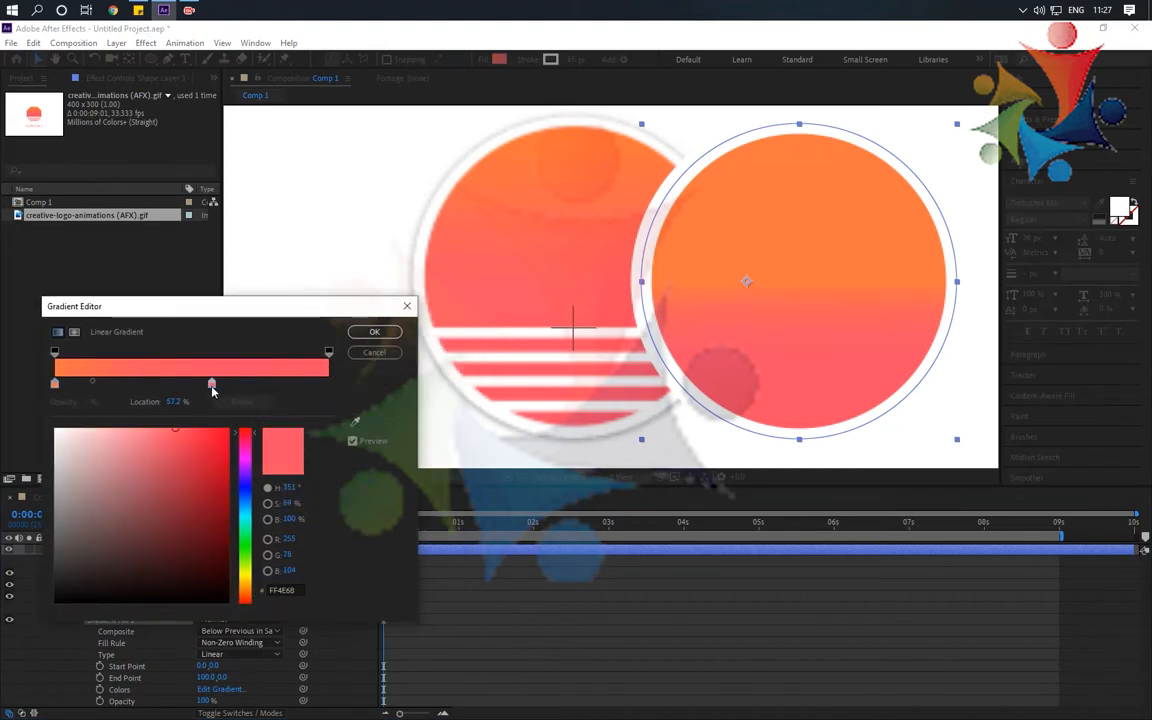
{"action": "left_click", "coordinate": [374, 331]}
Move the gradient's end opacity stop to 56% and its colour midpoint to 16.4%, and apply the gradient
{"action": "scroll", "coordinate": [718, 307], "scroll_direction": "down", "scroll_amount": 2}
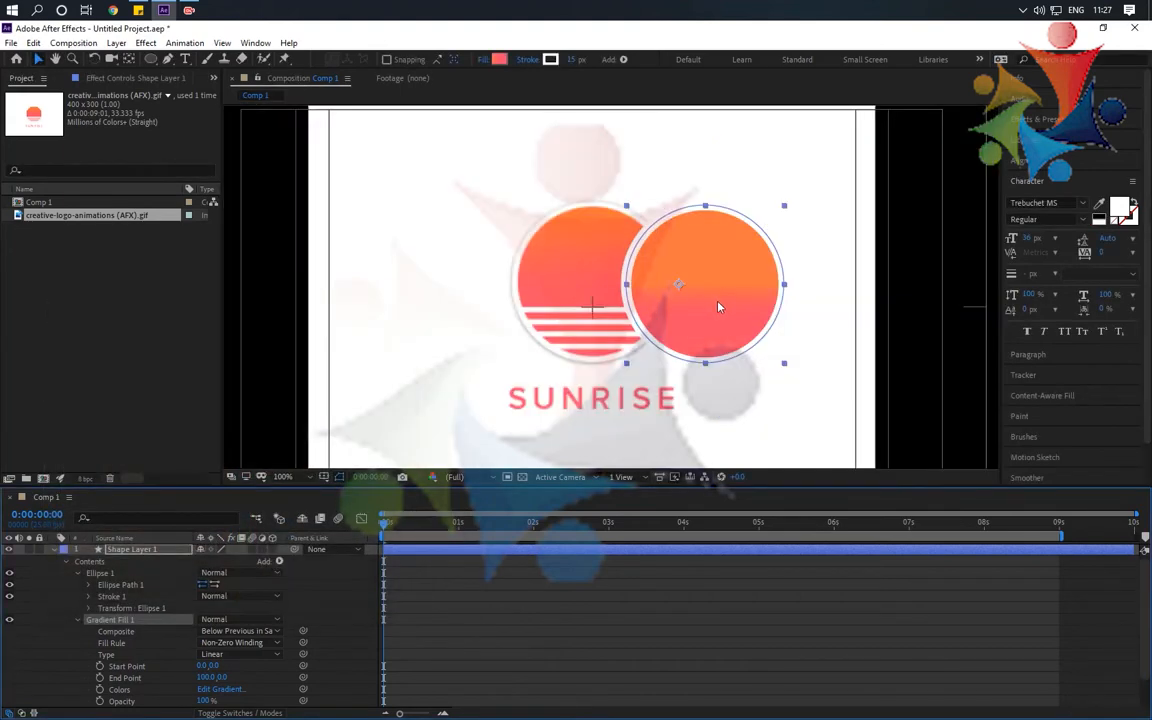
{"action": "scroll", "coordinate": [718, 307], "scroll_direction": "up", "scroll_amount": 2}
{"action": "scroll", "coordinate": [757, 316], "scroll_direction": "down", "scroll_amount": 2}
{"action": "scroll", "coordinate": [757, 316], "scroll_direction": "up", "scroll_amount": 2}
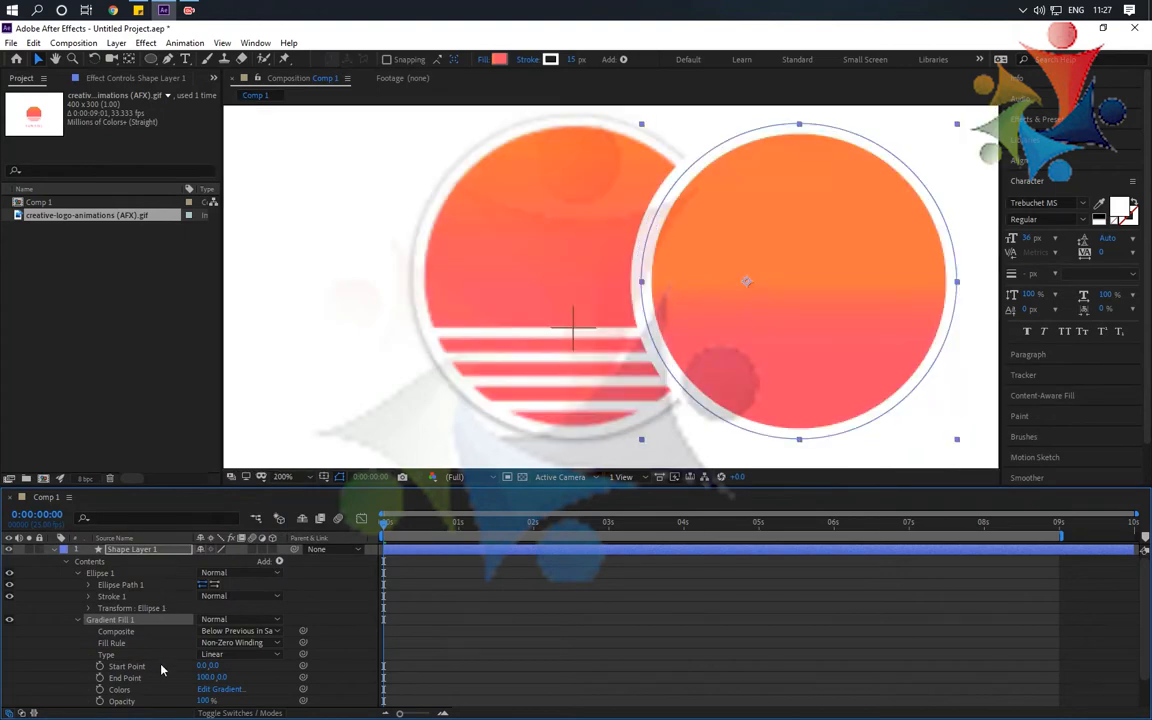
{"action": "scroll", "coordinate": [161, 669], "scroll_direction": "down", "scroll_amount": 1}
{"action": "left_click", "coordinate": [222, 656]}
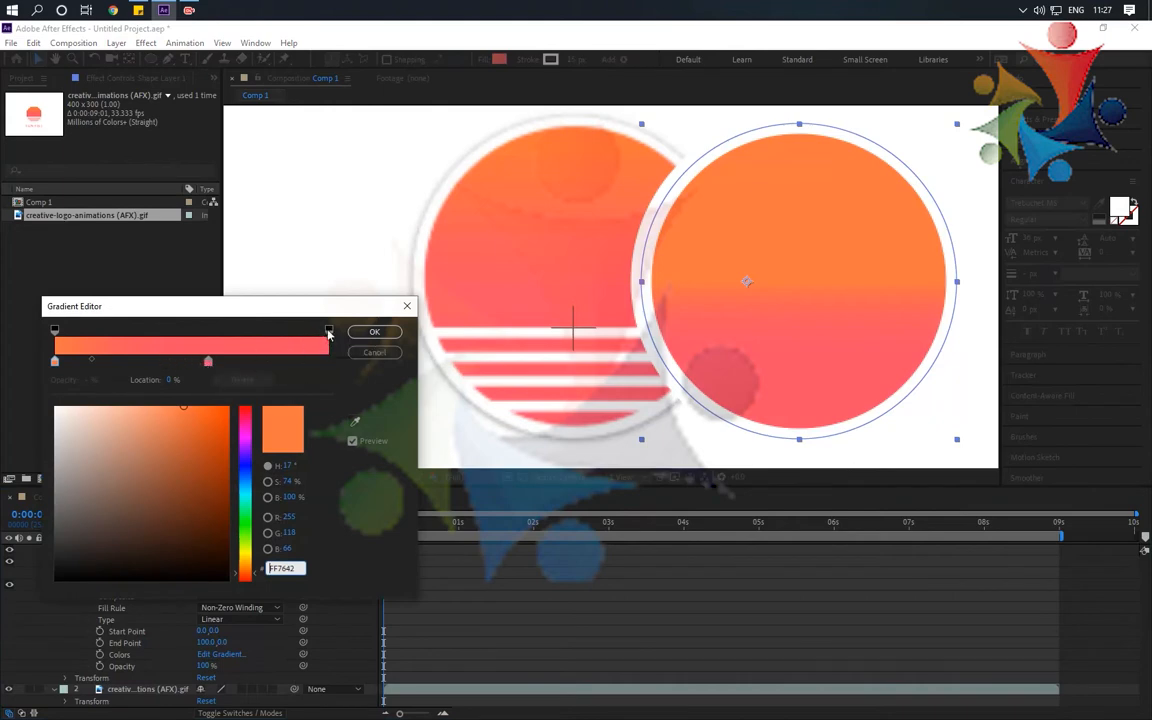
{"action": "left_click_drag", "start_coordinate": [329, 332], "coordinate": [207, 330]}
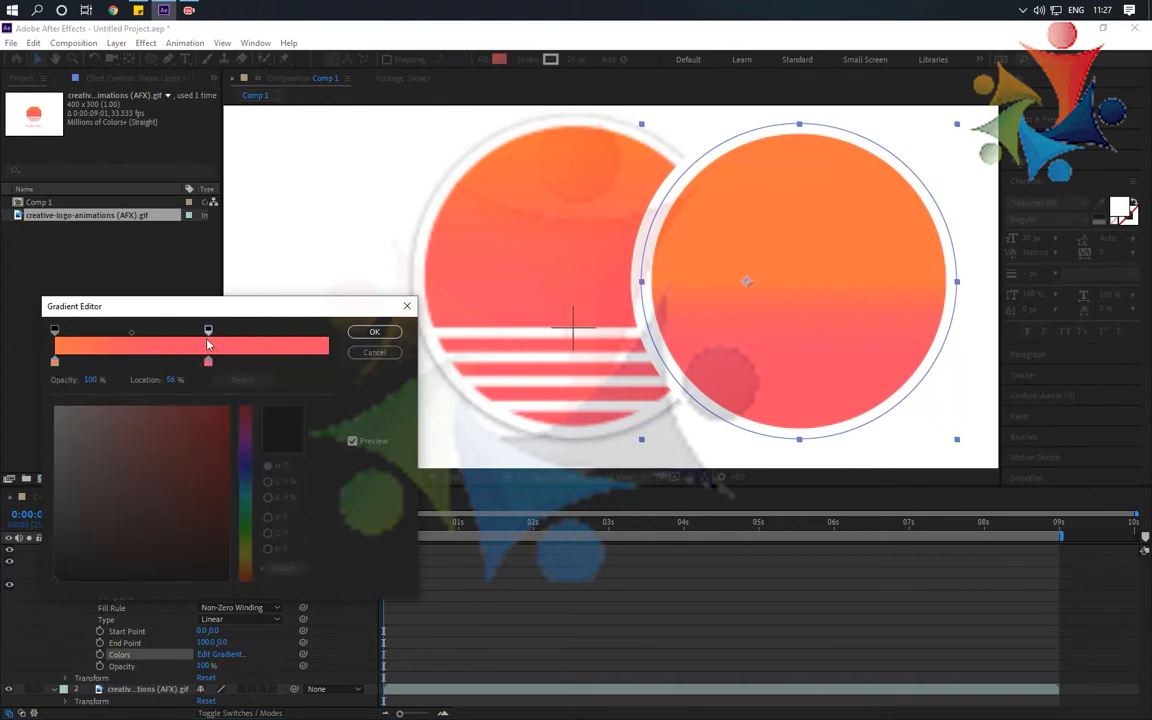
{"action": "left_click_drag", "start_coordinate": [133, 334], "coordinate": [81, 364]}
{"action": "left_click", "coordinate": [207, 361]}
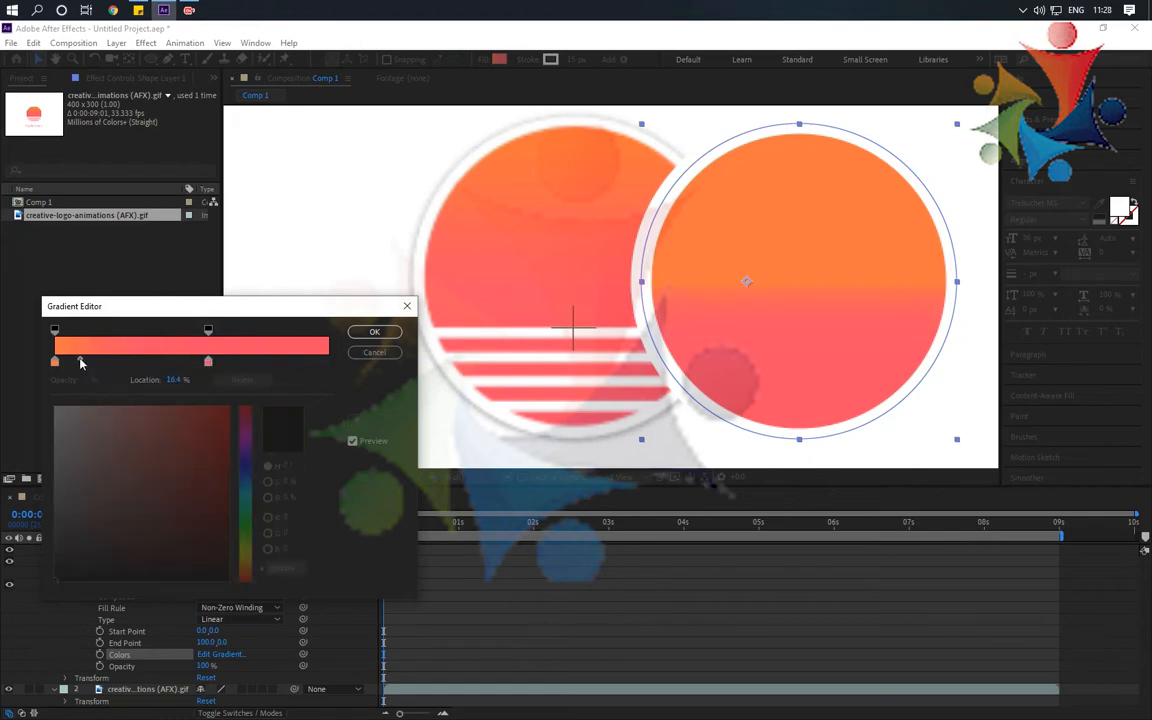
{"action": "left_click", "coordinate": [374, 331]}
Try an end point X of 0 for the circle's gradient fill and restore it to 100
{"action": "scroll", "coordinate": [643, 300], "scroll_direction": "down", "scroll_amount": 2}
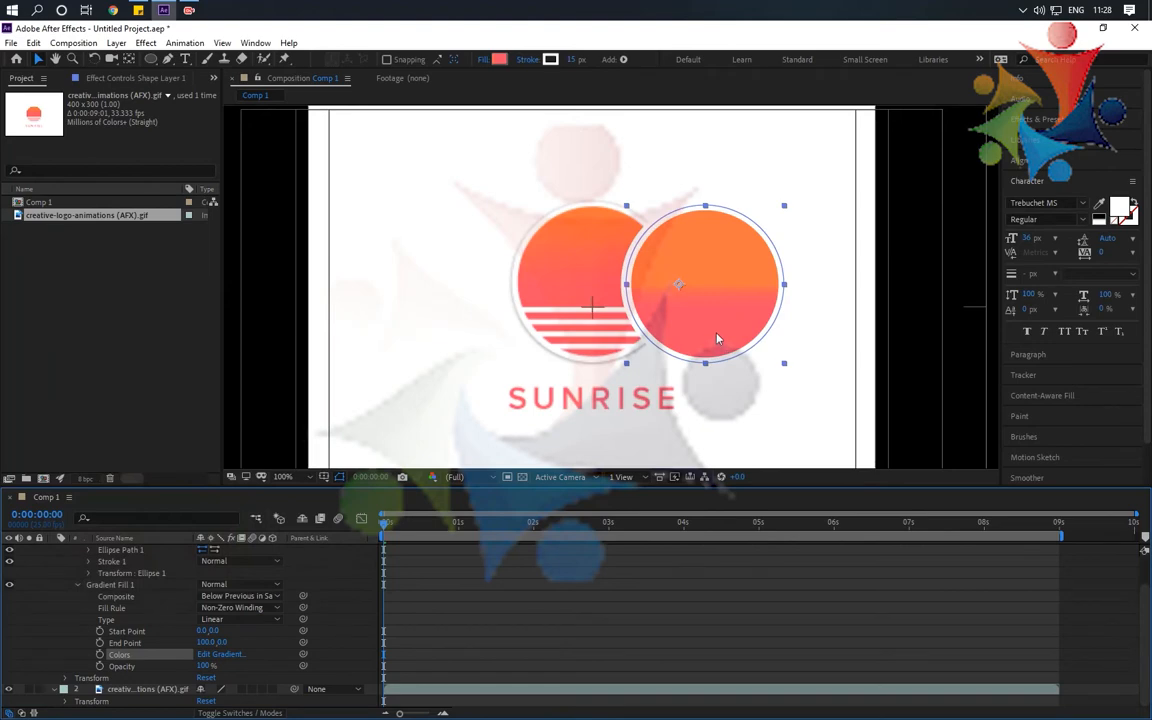
{"action": "scroll", "coordinate": [612, 290], "scroll_direction": "up", "scroll_amount": 2}
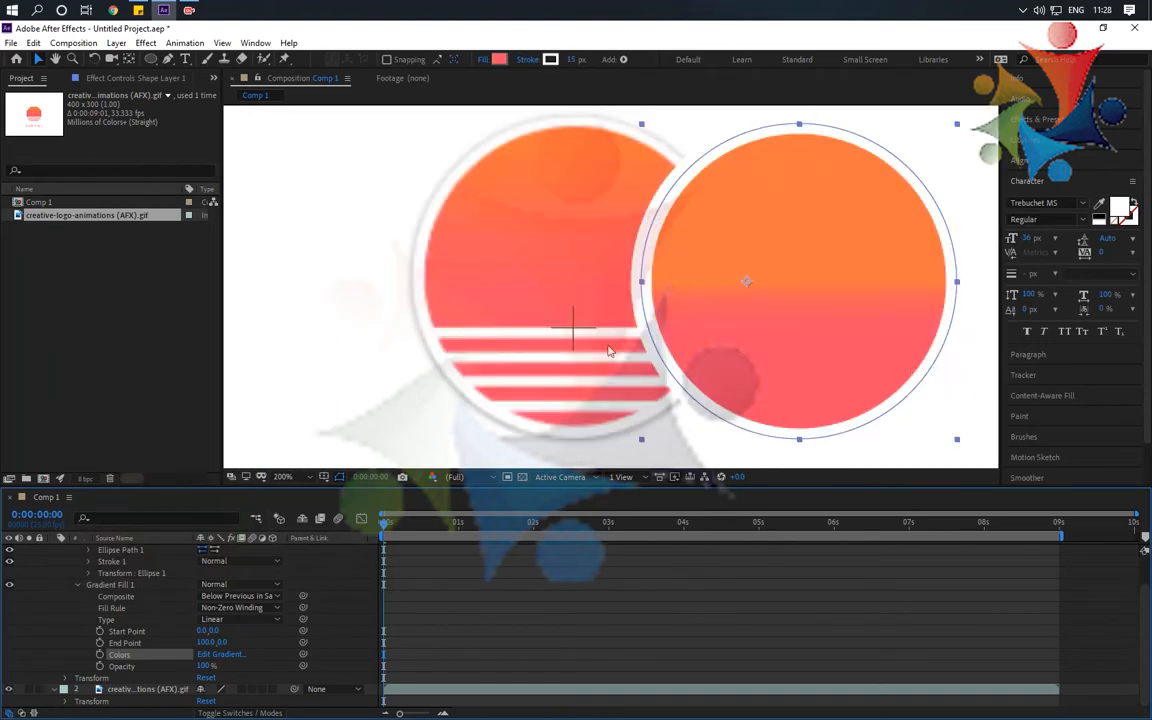
{"action": "left_click", "coordinate": [206, 643]}
{"action": "type", "text": "0"}
{"action": "key", "text": "Return"}
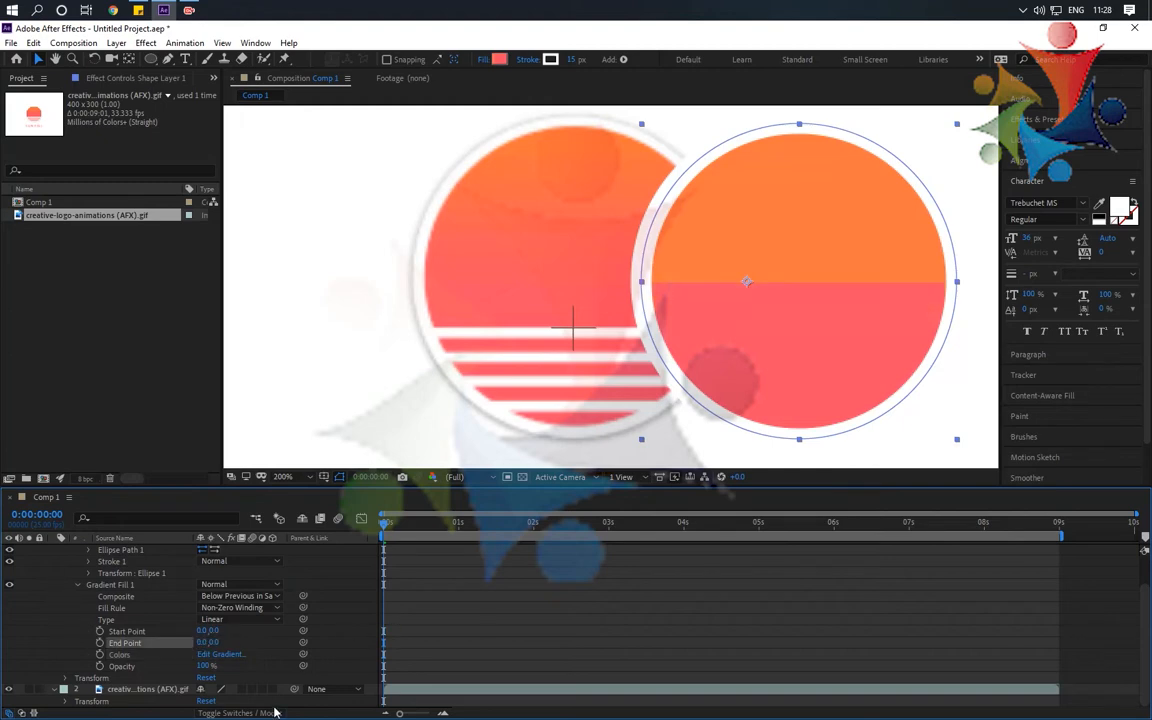
{"action": "left_click", "coordinate": [206, 643]}
{"action": "type", "text": "100"}
{"action": "key", "text": "Return"}
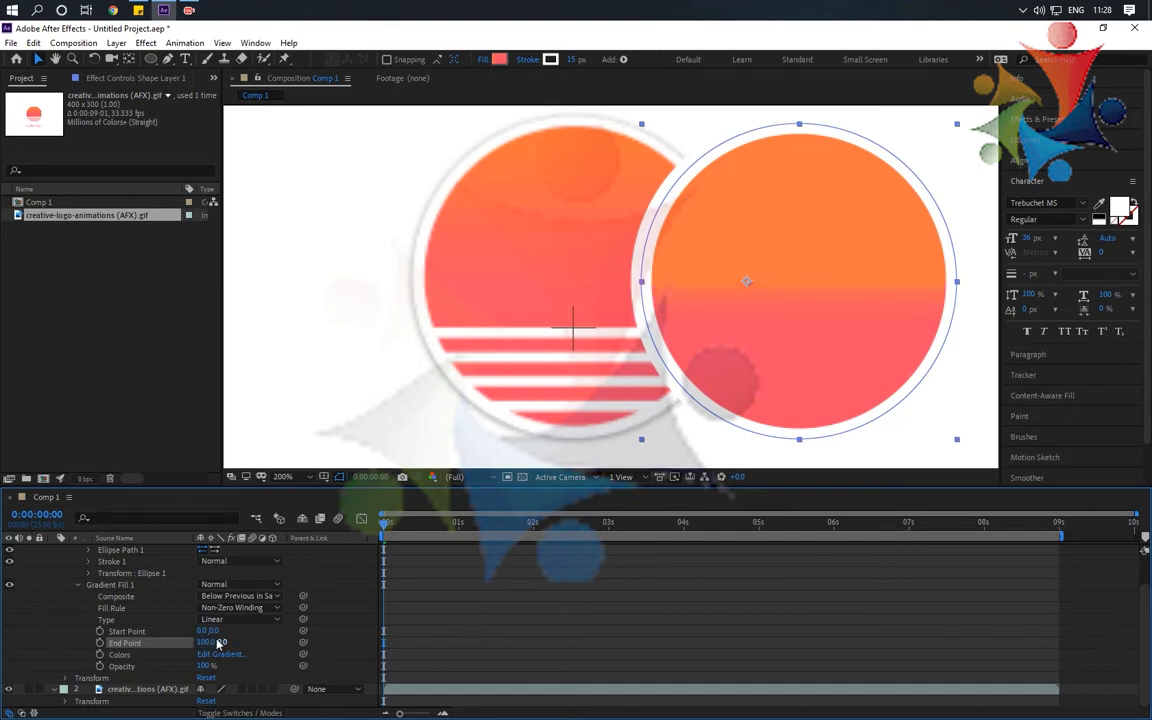
Set the gradient's start point X to -69 and place the circle over the reference logo's sun
{"action": "left_click_drag", "start_coordinate": [202, 631], "coordinate": [177, 631]}
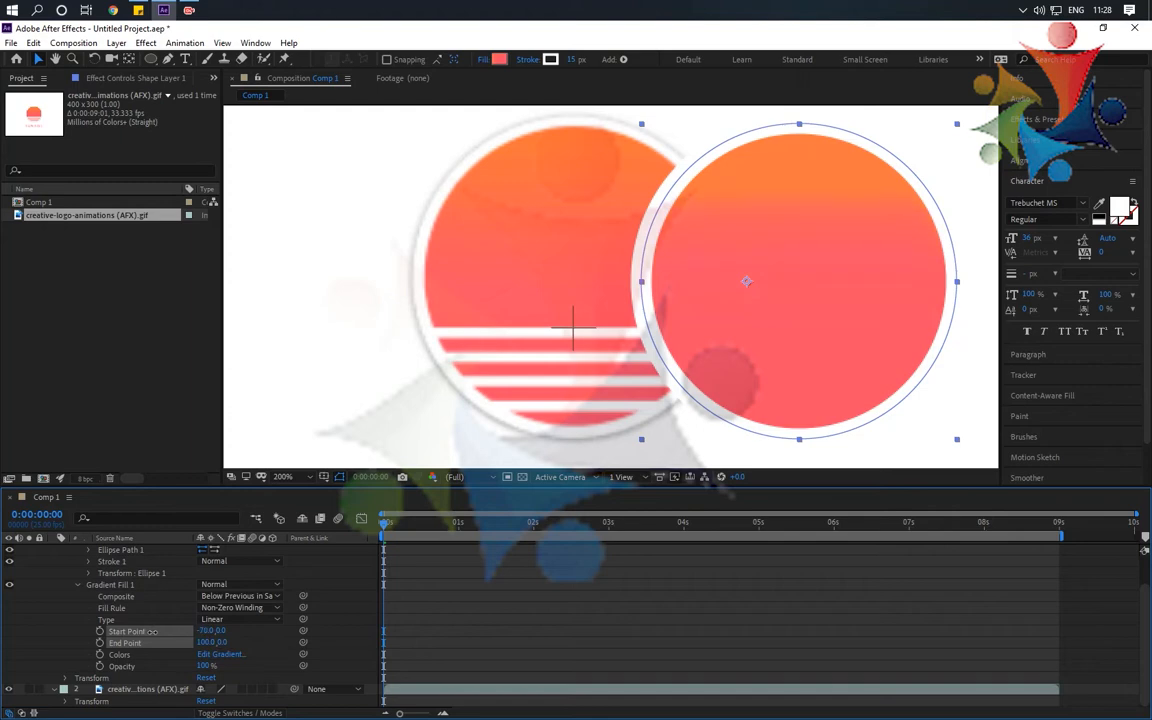
{"action": "left_click", "coordinate": [150, 631]}
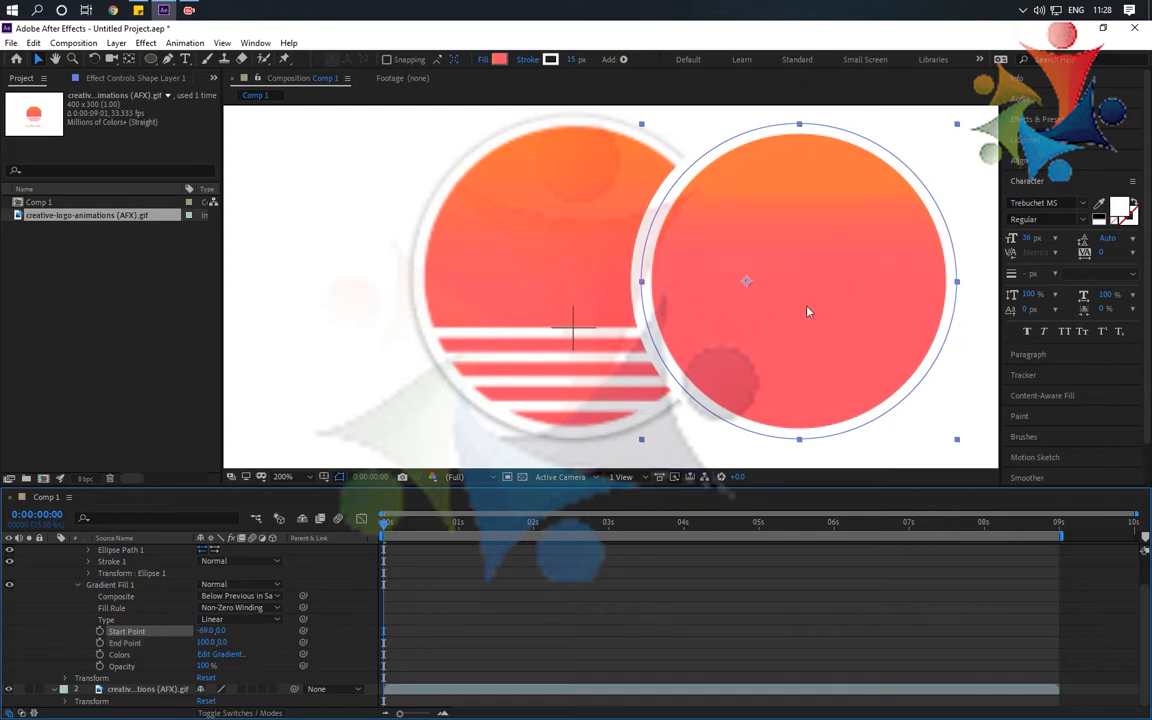
{"action": "left_click_drag", "start_coordinate": [870, 328], "coordinate": [651, 343]}
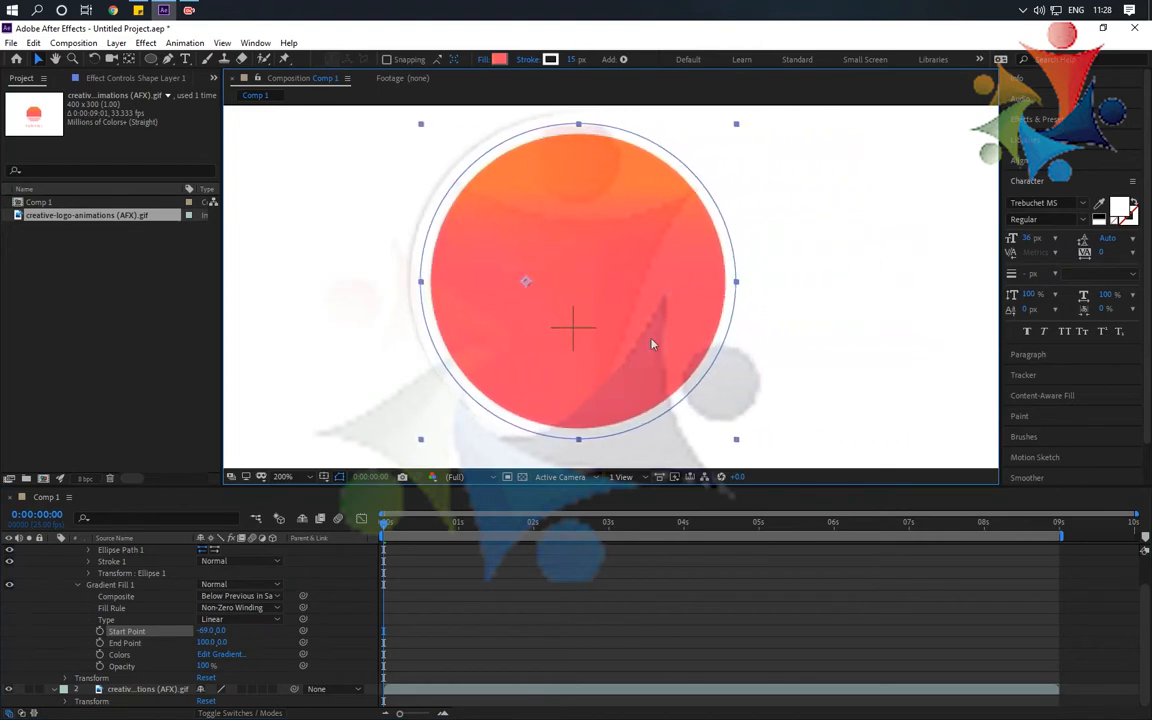
Lower Shape Layer 1's opacity to about 51%, align the circle with the reference sun, and restore the opacity to 100%
{"action": "scroll", "coordinate": [97, 570], "scroll_direction": "up", "scroll_amount": 2}
{"action": "left_click", "coordinate": [53, 551]}
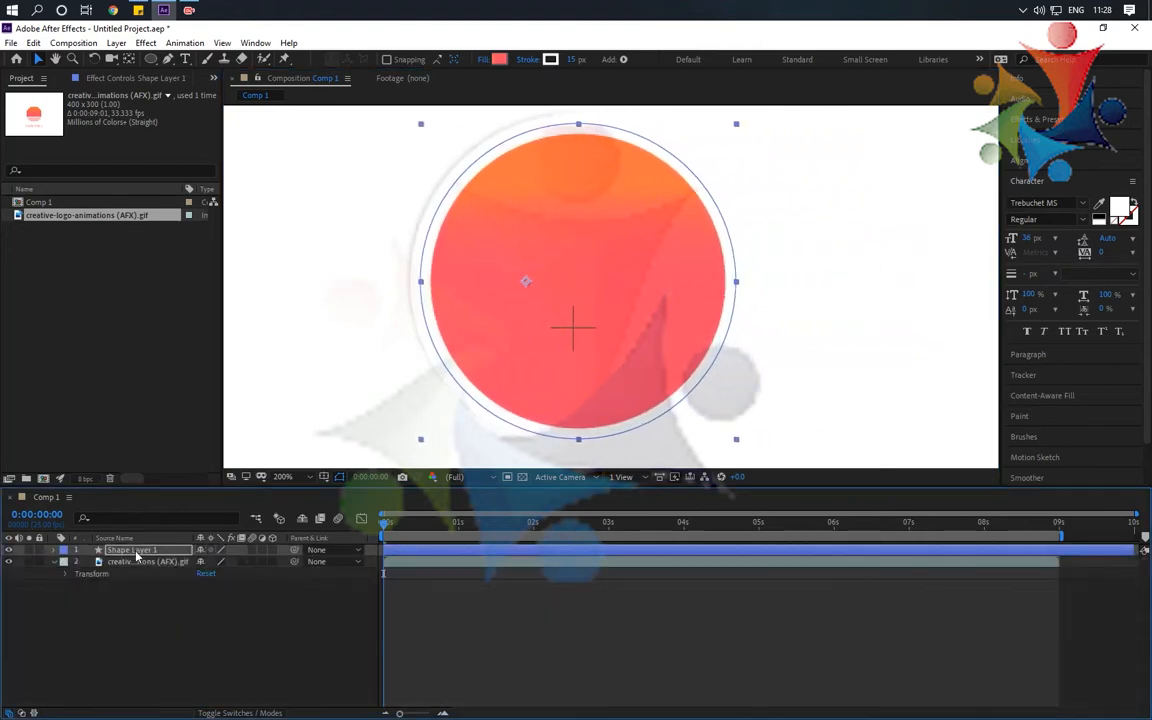
{"action": "left_click", "coordinate": [137, 552]}
{"action": "key", "text": "t"}
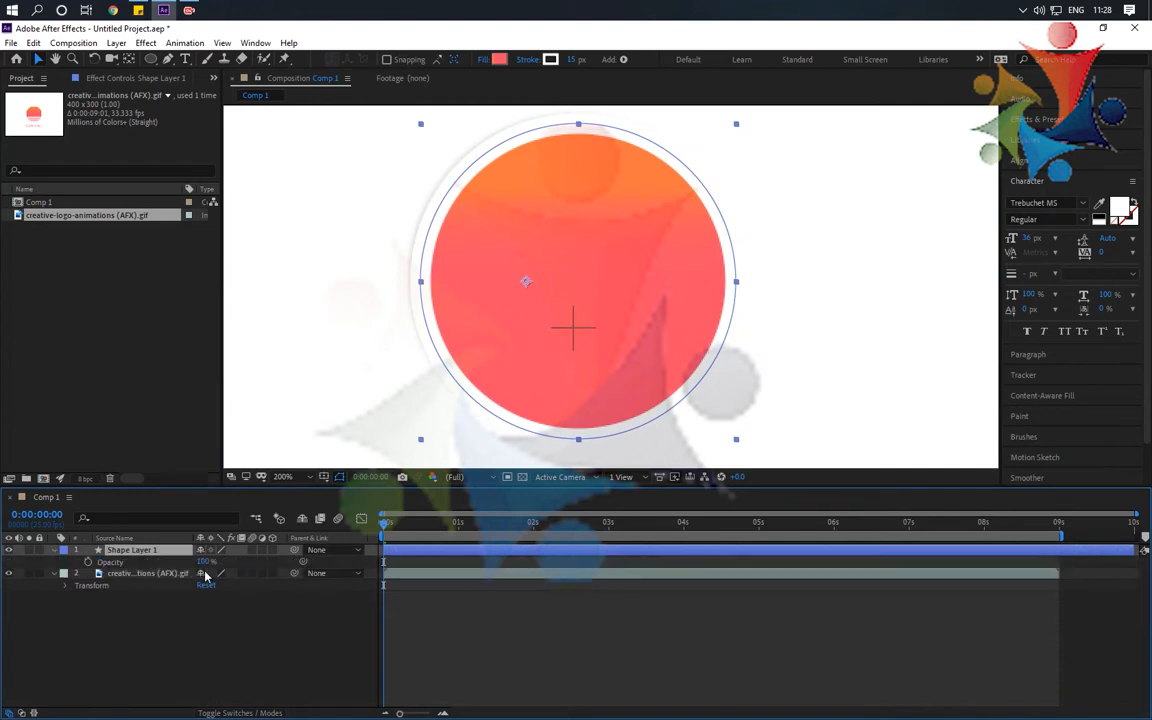
{"action": "left_click_drag", "start_coordinate": [190, 565], "coordinate": [170, 565]}
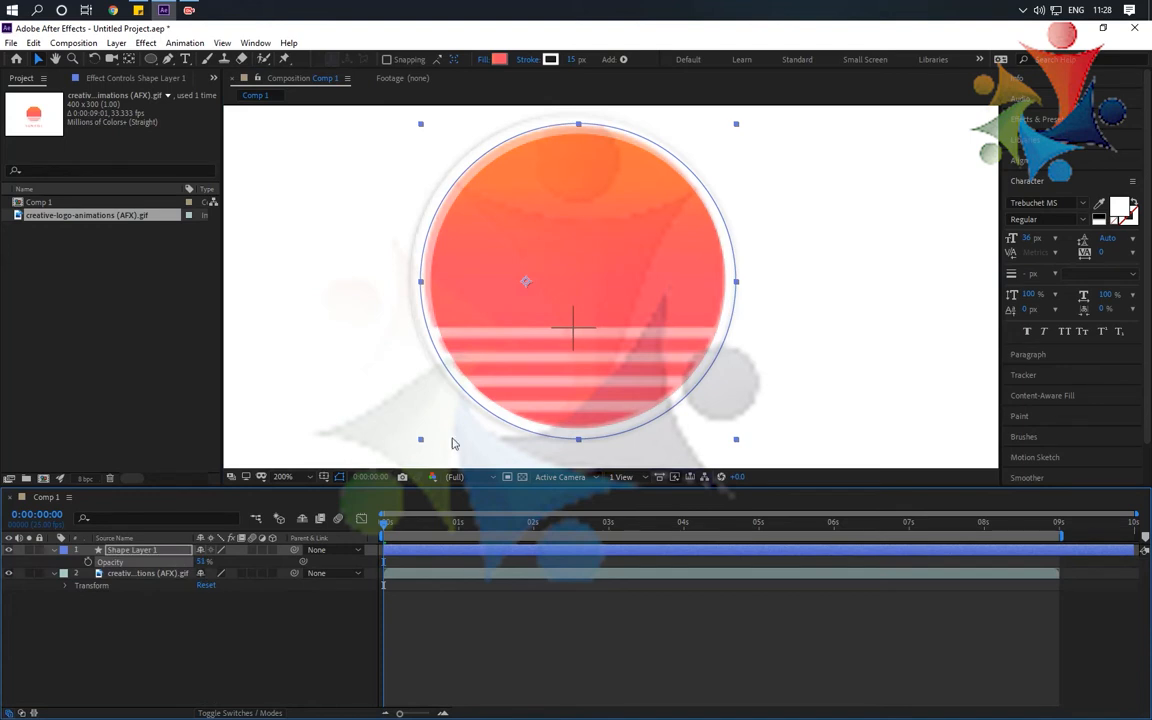
{"action": "left_click_drag", "start_coordinate": [592, 374], "coordinate": [589, 369]}
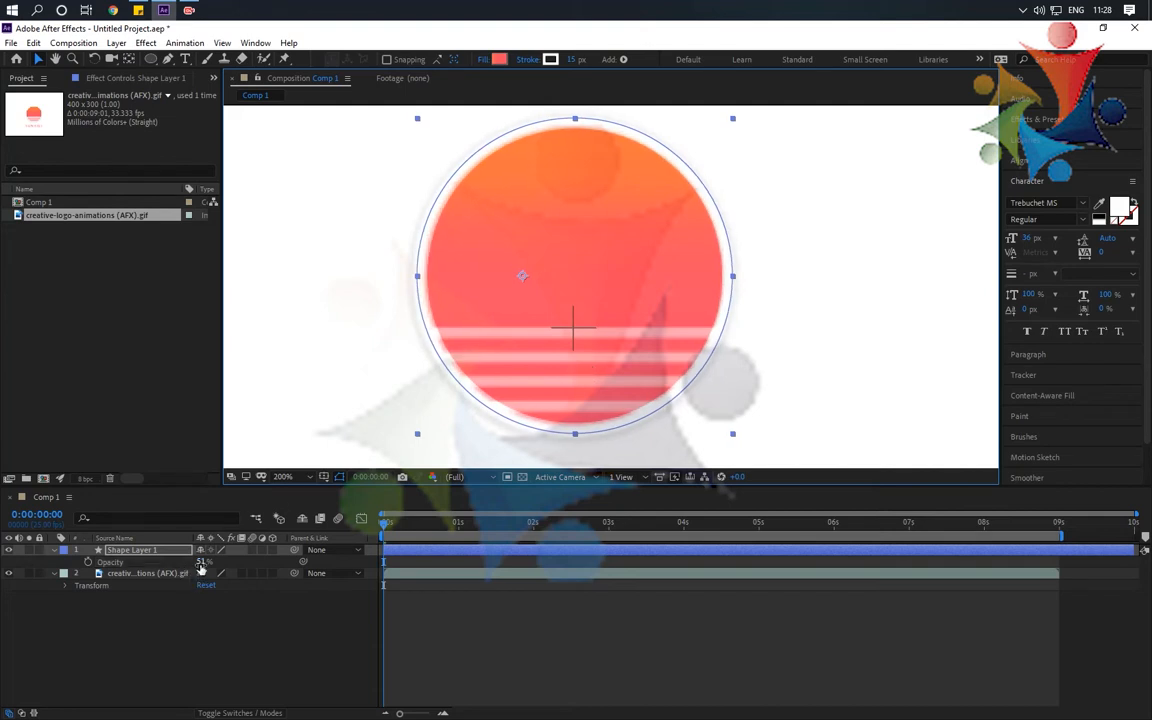
{"action": "left_click_drag", "start_coordinate": [201, 562], "coordinate": [175, 500]}
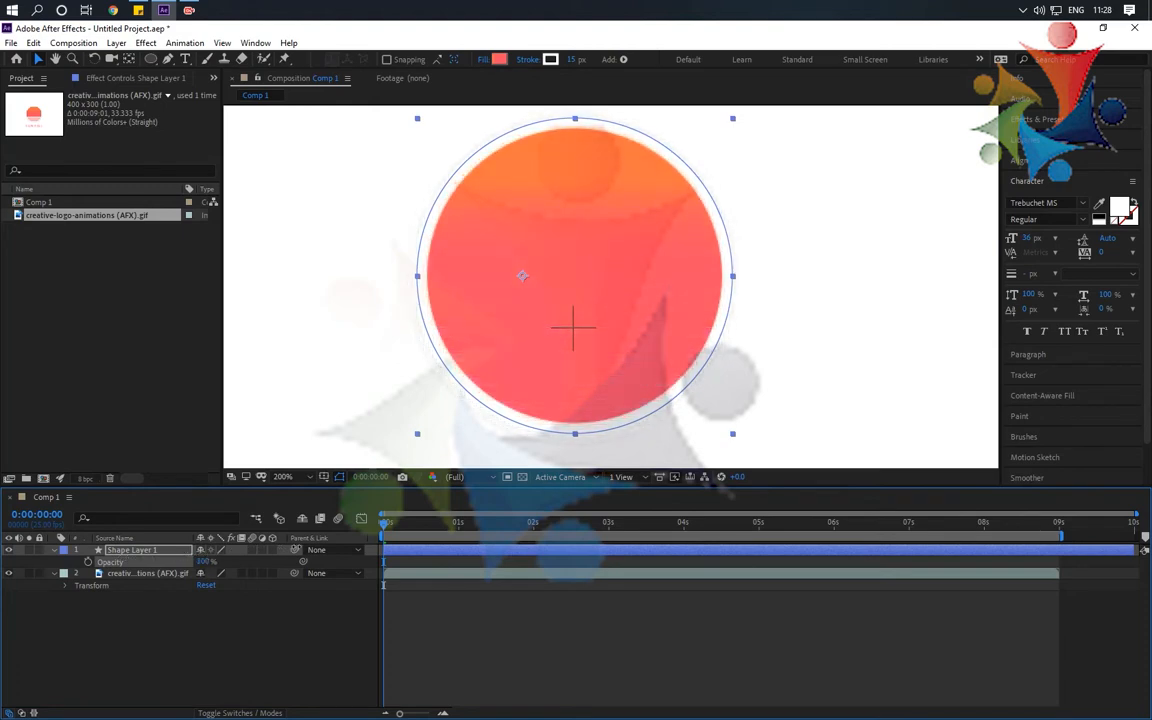
Examine the circle and its stroke in isolation by temporarily soloing Shape Layer 1
{"action": "left_click", "coordinate": [55, 575]}
{"action": "left_click", "coordinate": [136, 618]}
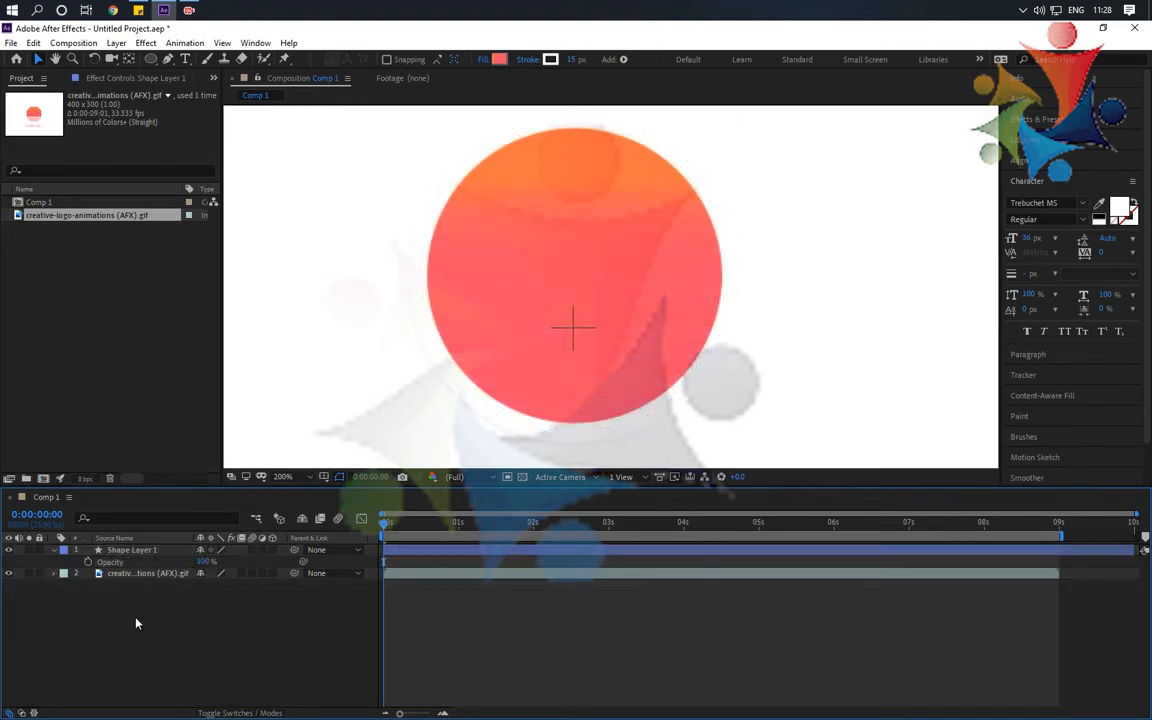
{"action": "left_click", "coordinate": [30, 550]}
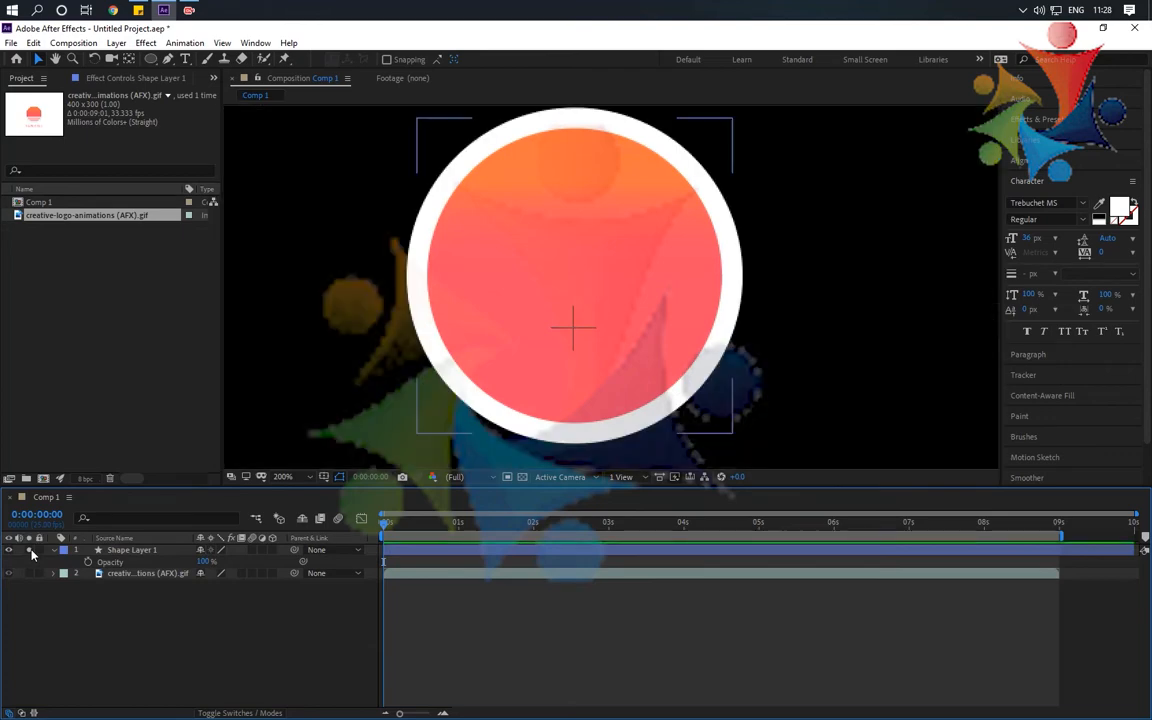
{"action": "left_click", "coordinate": [30, 550]}
{"action": "left_click", "coordinate": [30, 550]}
{"action": "left_click", "coordinate": [31, 551]}
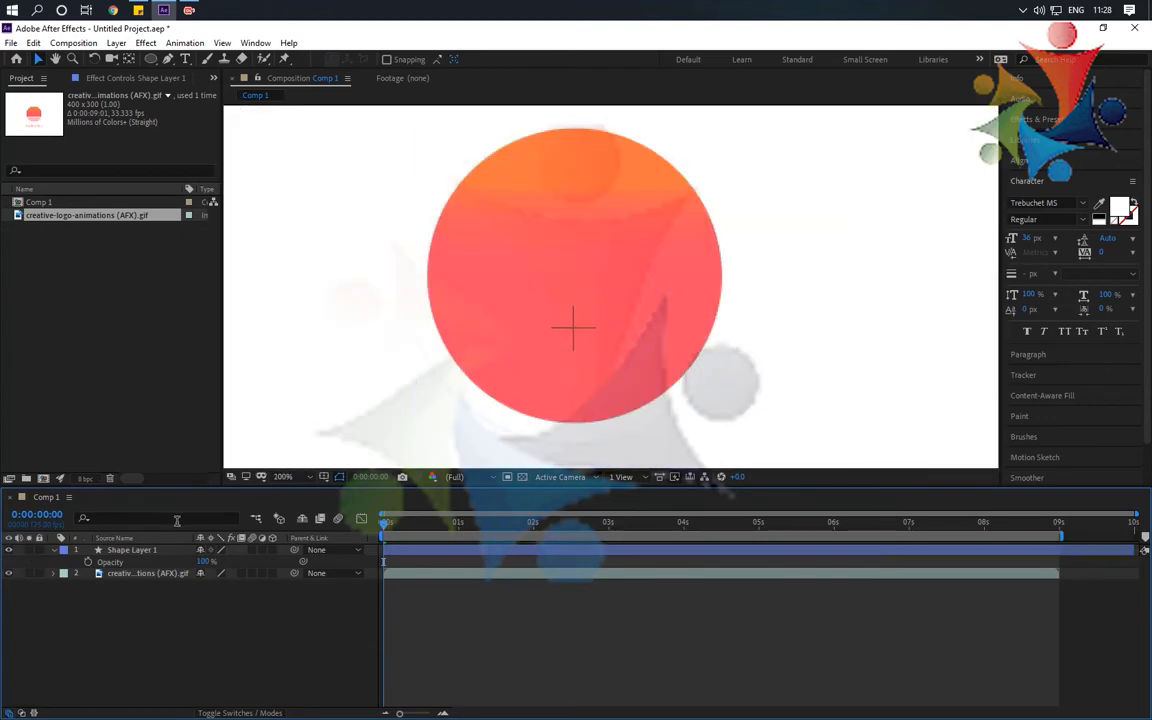
Hide Shape Layer 1 to expose the striped lower part of the reference logo
{"action": "left_click", "coordinate": [143, 551]}
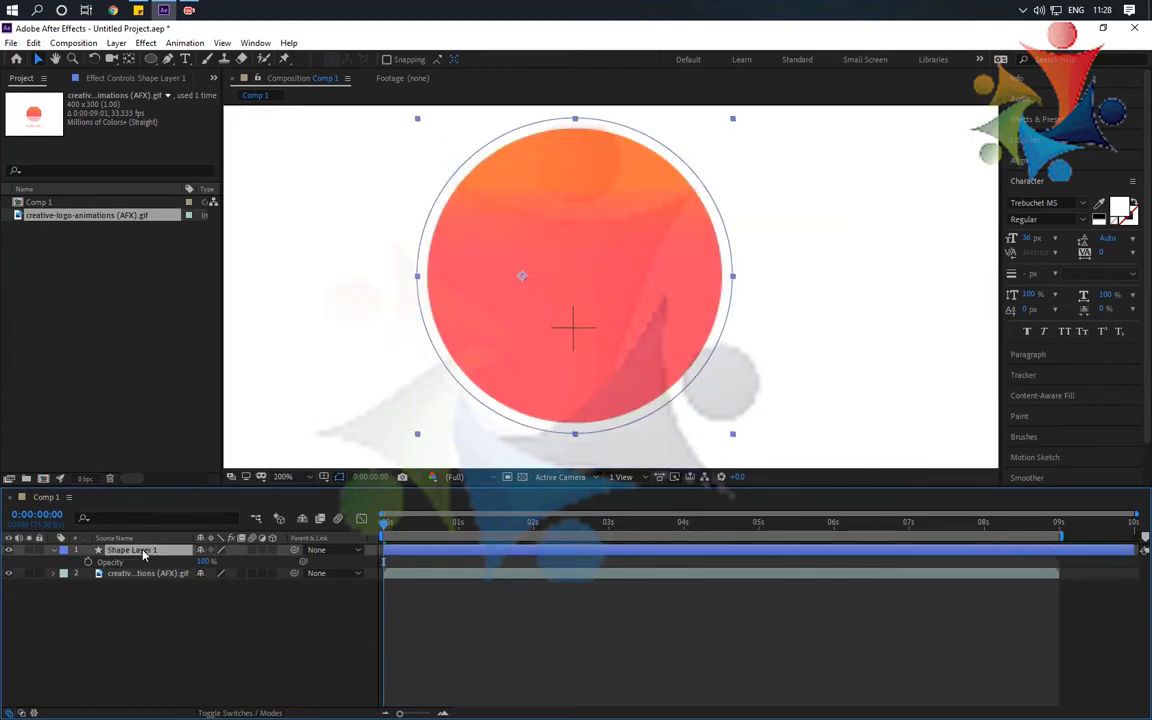
{"action": "left_click", "coordinate": [9, 551]}
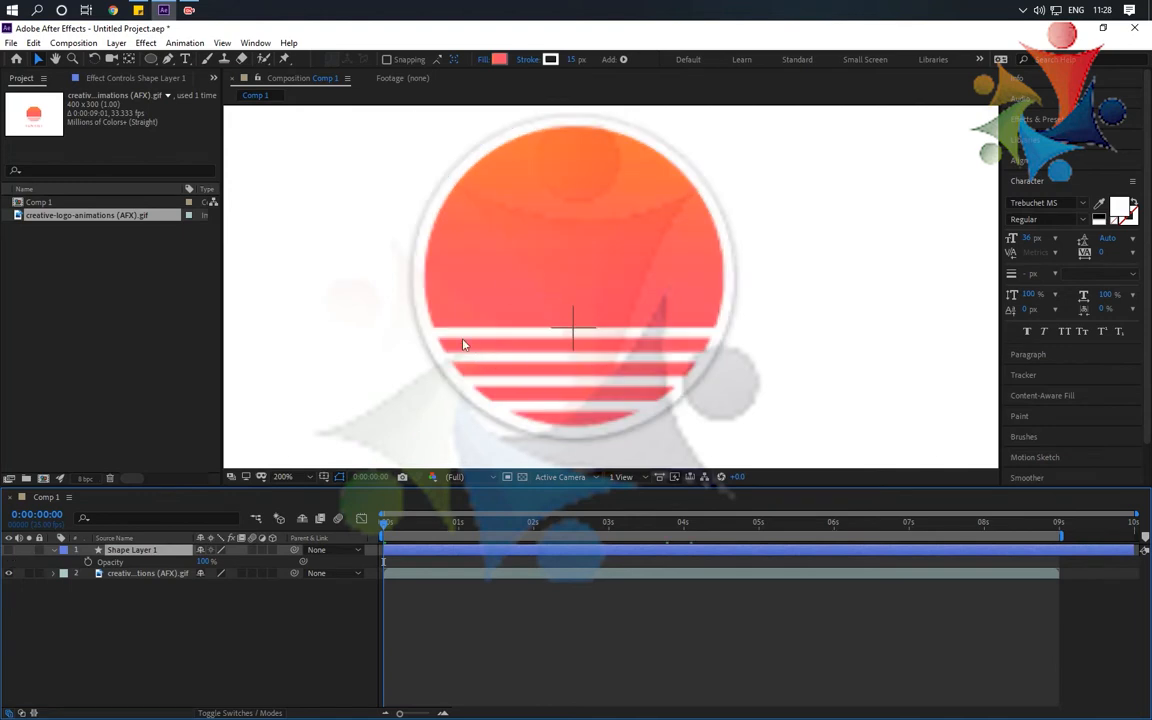
{"action": "scroll", "coordinate": [462, 344], "scroll_direction": "up", "scroll_amount": 2}
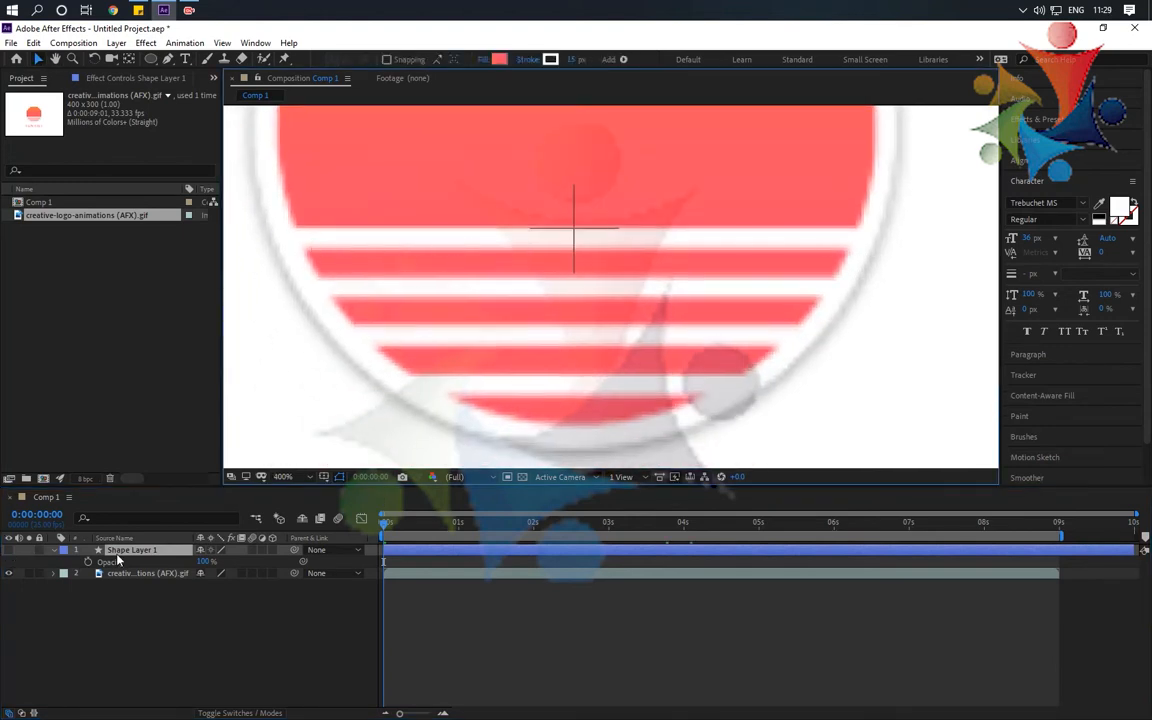
Duplicate Shape Layer 1 and rename the copy as Stroke alone
{"action": "key", "text": "ctrl+d"}
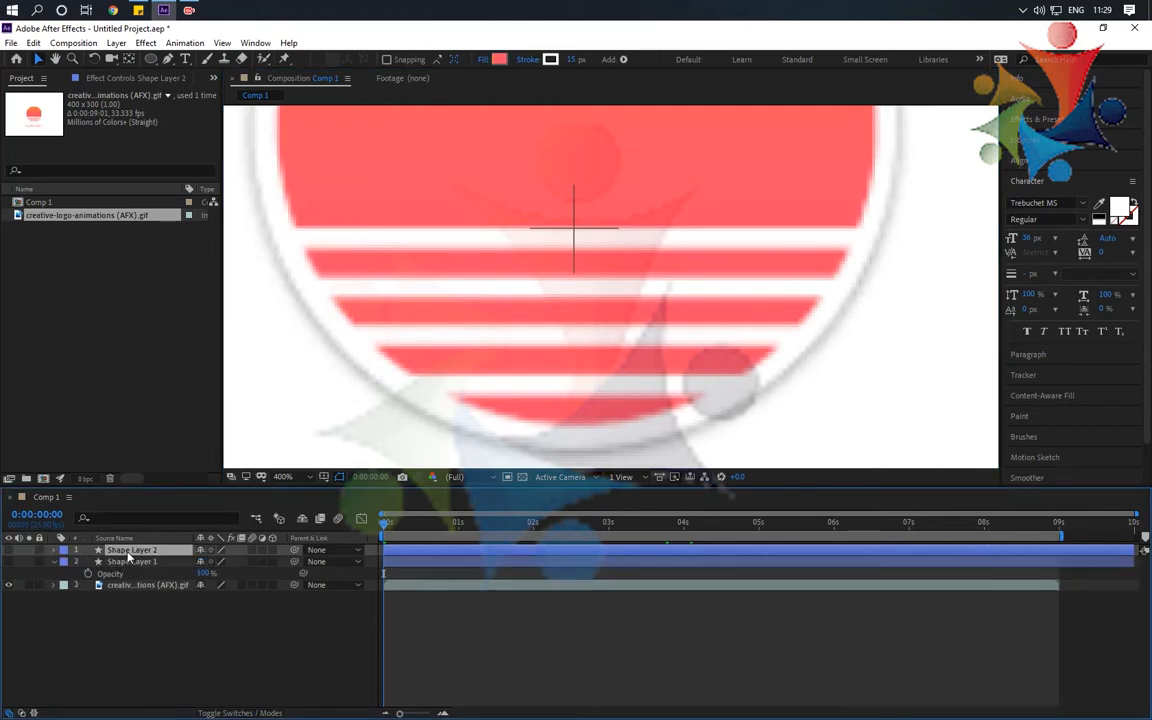
{"action": "key", "text": "Return"}
{"action": "type", "text": "Stroke alone"}
{"action": "key", "text": "Return"}
Rename the original Shape Layer 1 as Stroke plus fill and select the Stroke alone layer
{"action": "left_click", "coordinate": [125, 565]}
{"action": "key", "text": "Return"}
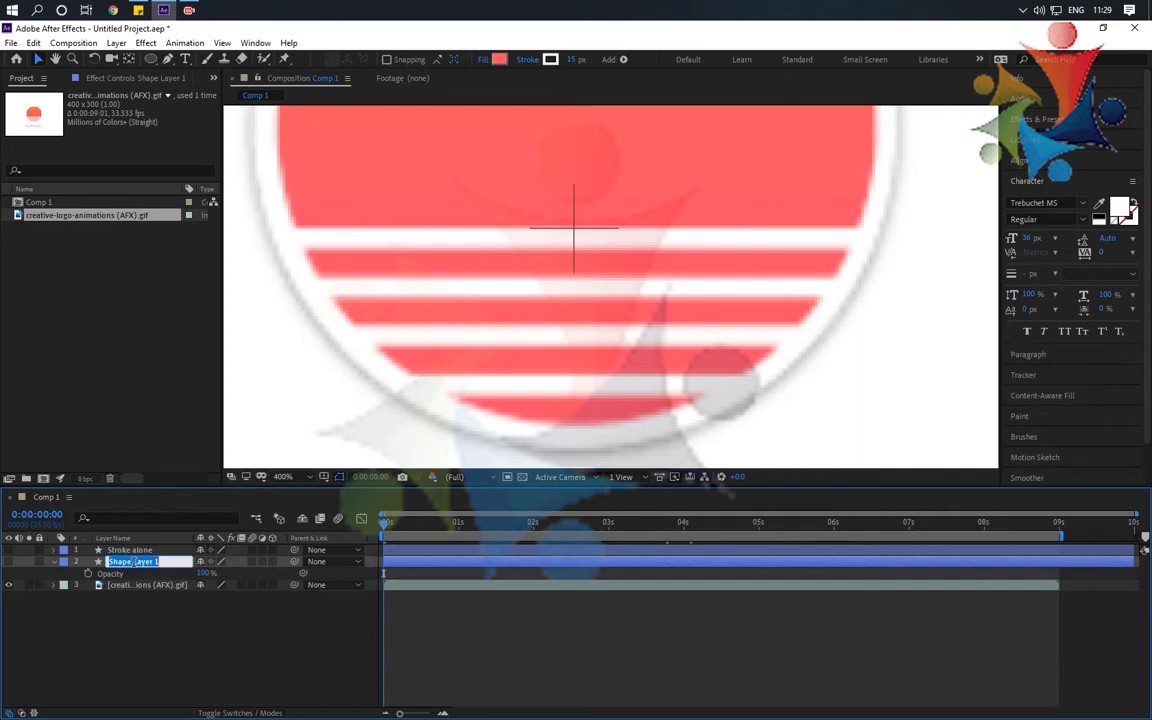
{"action": "type", "text": "Stroke plus fill"}
{"action": "key", "text": "Return"}
{"action": "left_click", "coordinate": [125, 550]}
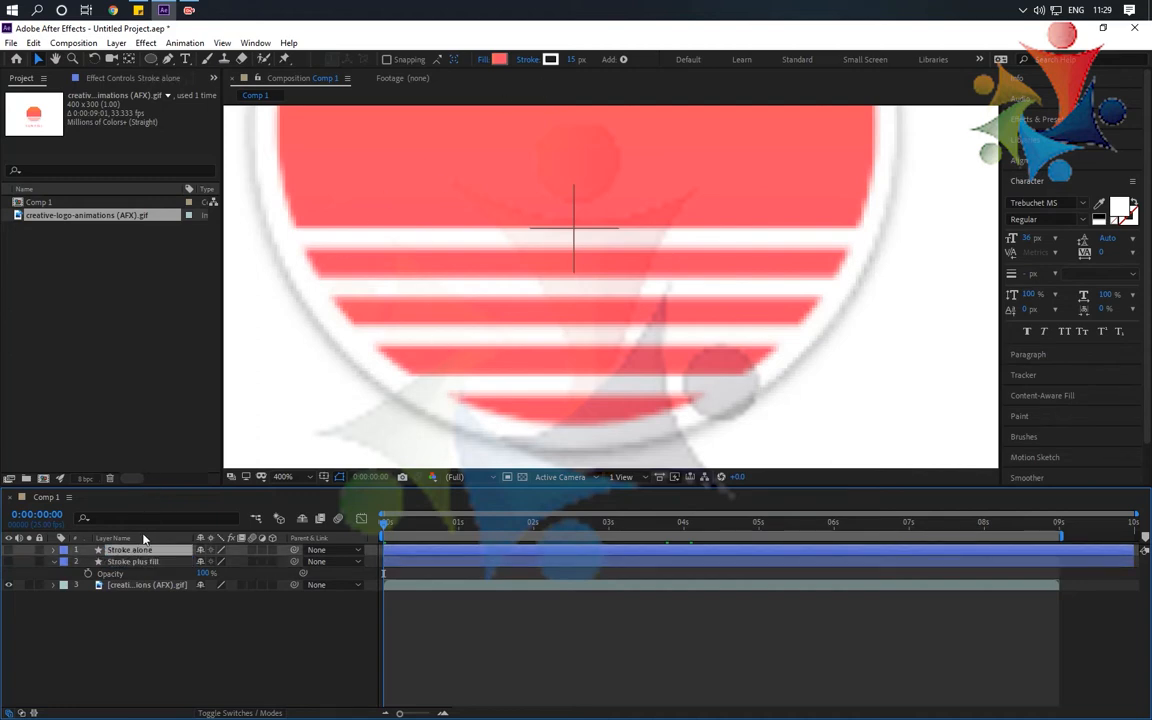
Set the fill of the Stroke alone layer to None
{"action": "left_click", "coordinate": [484, 61]}
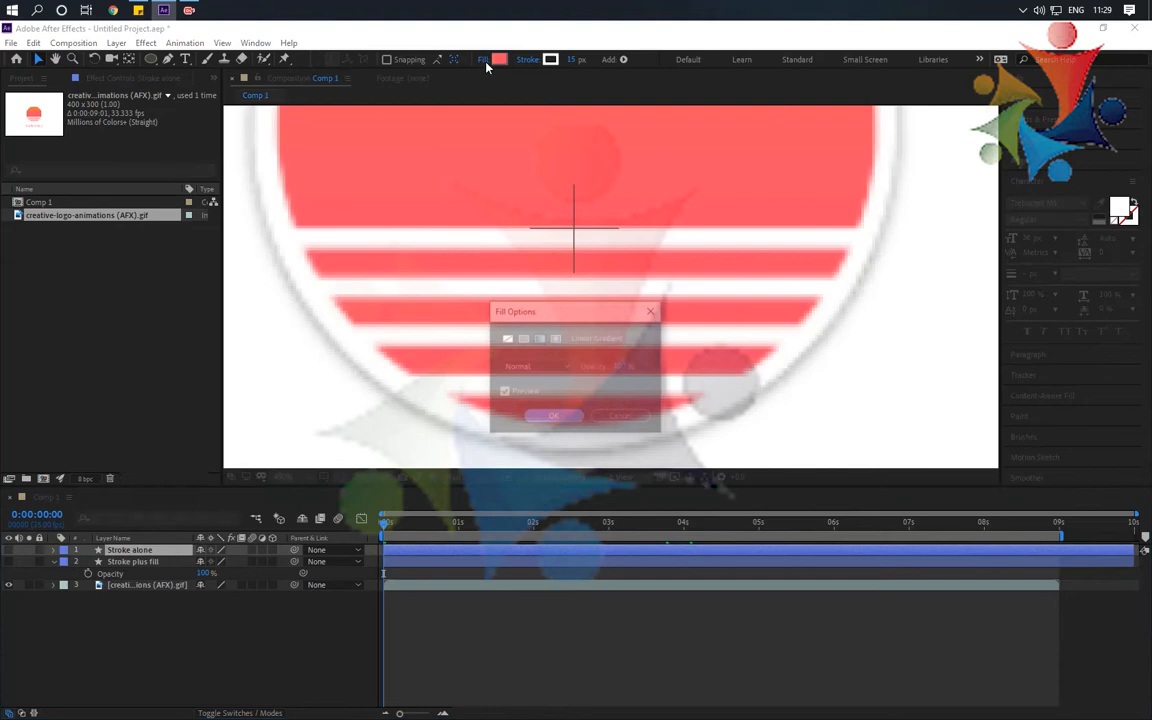
{"action": "left_click", "coordinate": [506, 338]}
{"action": "left_click", "coordinate": [547, 419]}
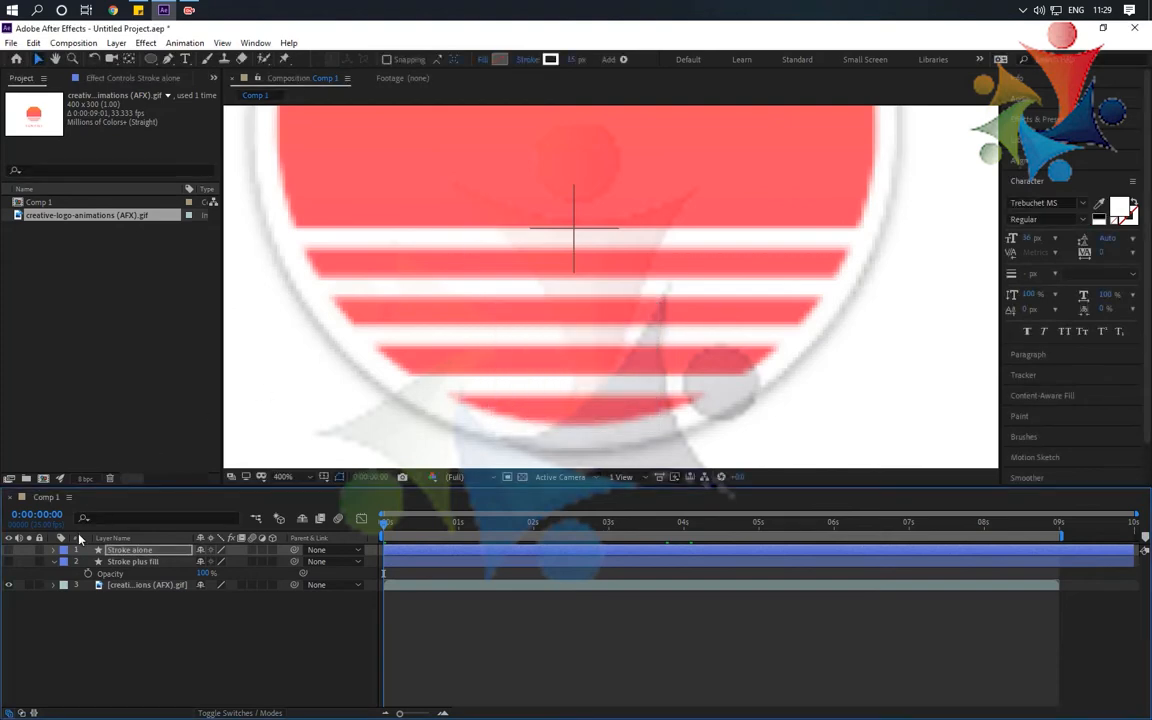
Examine the Stroke alone ring in isolation by temporarily showing and soloing its layer
{"action": "left_click", "coordinate": [4, 551]}
{"action": "left_click", "coordinate": [9, 551]}
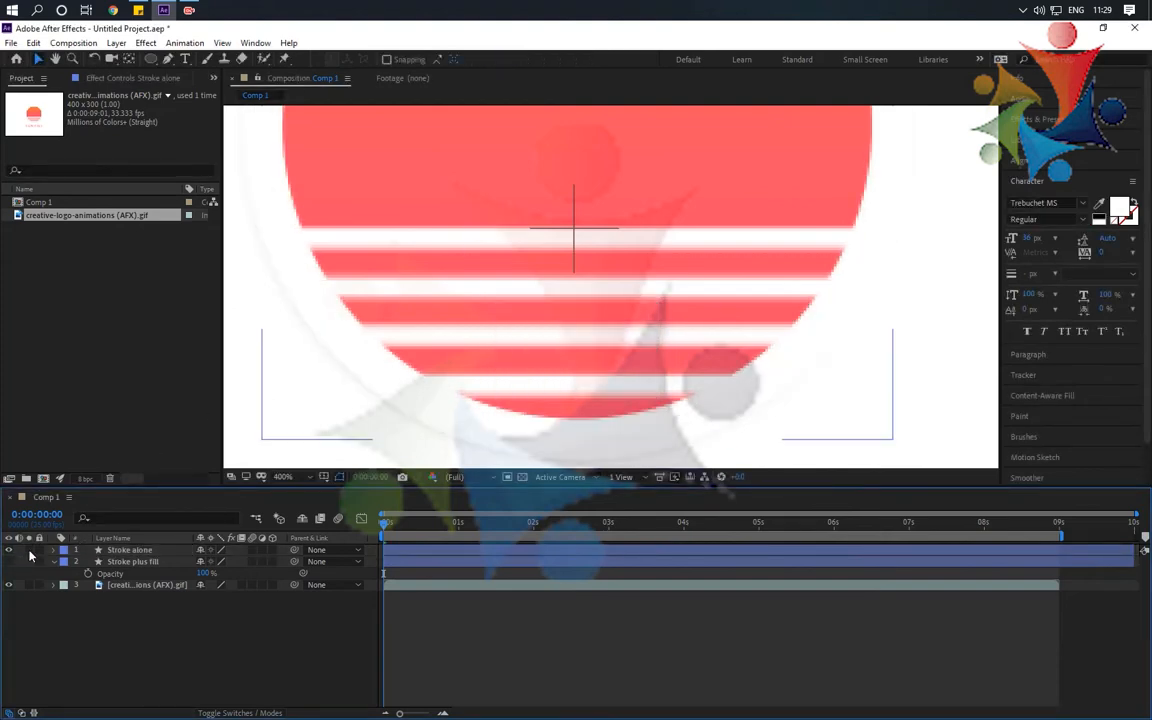
{"action": "left_click", "coordinate": [29, 551]}
{"action": "scroll", "coordinate": [645, 218], "scroll_direction": "down", "scroll_amount": 1}
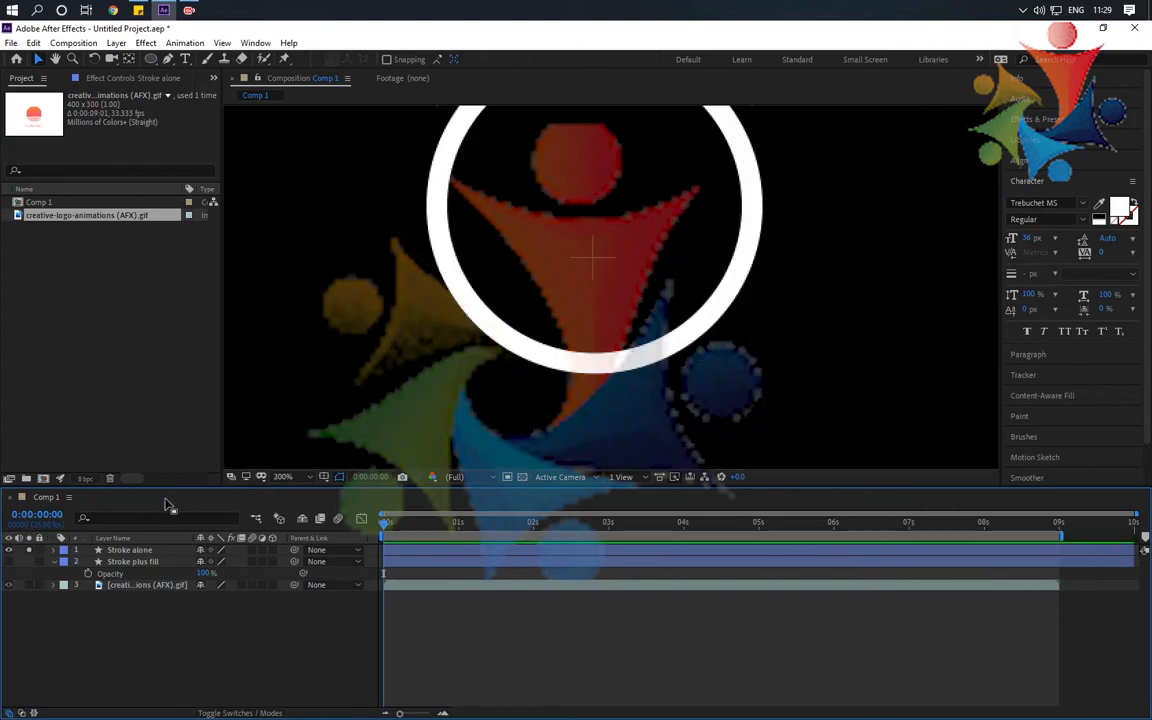
{"action": "left_click", "coordinate": [9, 551]}
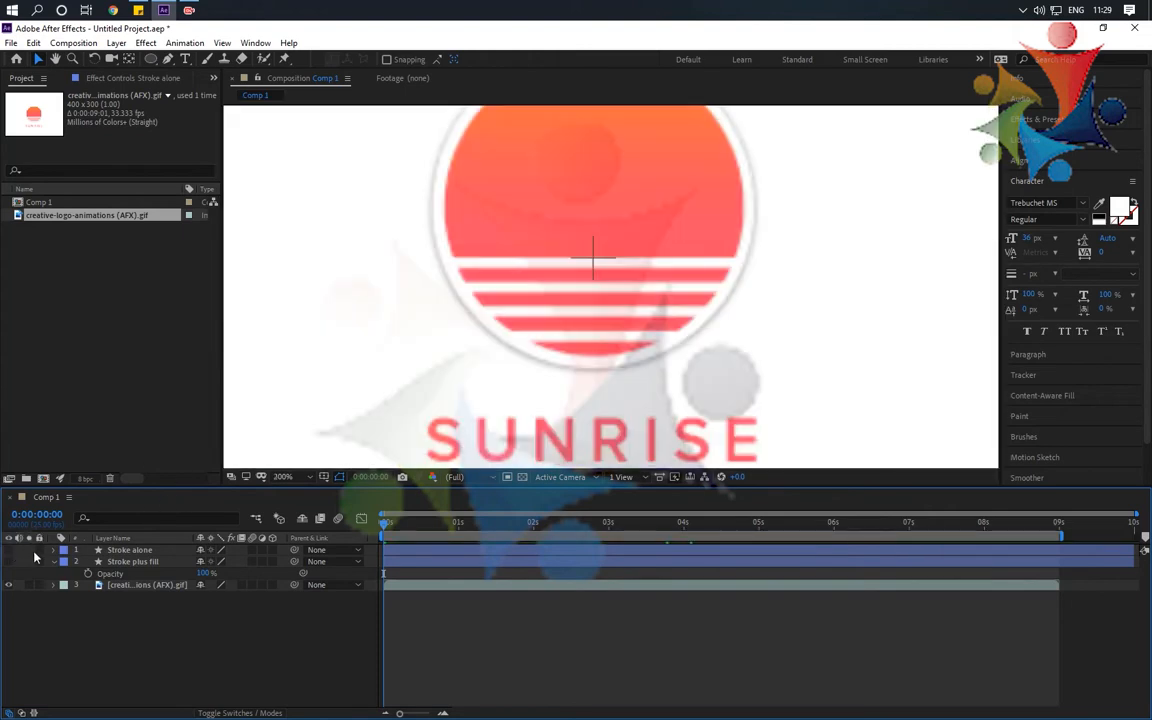
Set the stroke width of the Stroke plus fill layer to 0 px and make the Stroke alone layer visible
{"action": "left_click", "coordinate": [128, 562]}
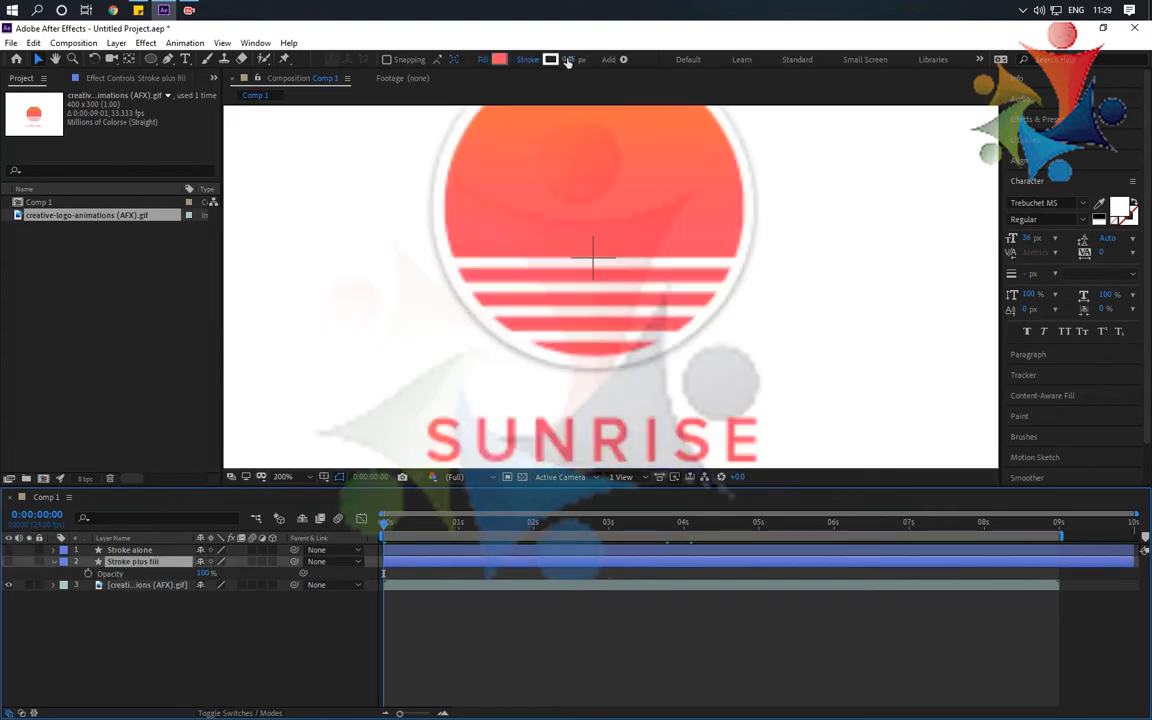
{"action": "left_click_drag", "start_coordinate": [568, 61], "coordinate": [188, 109]}
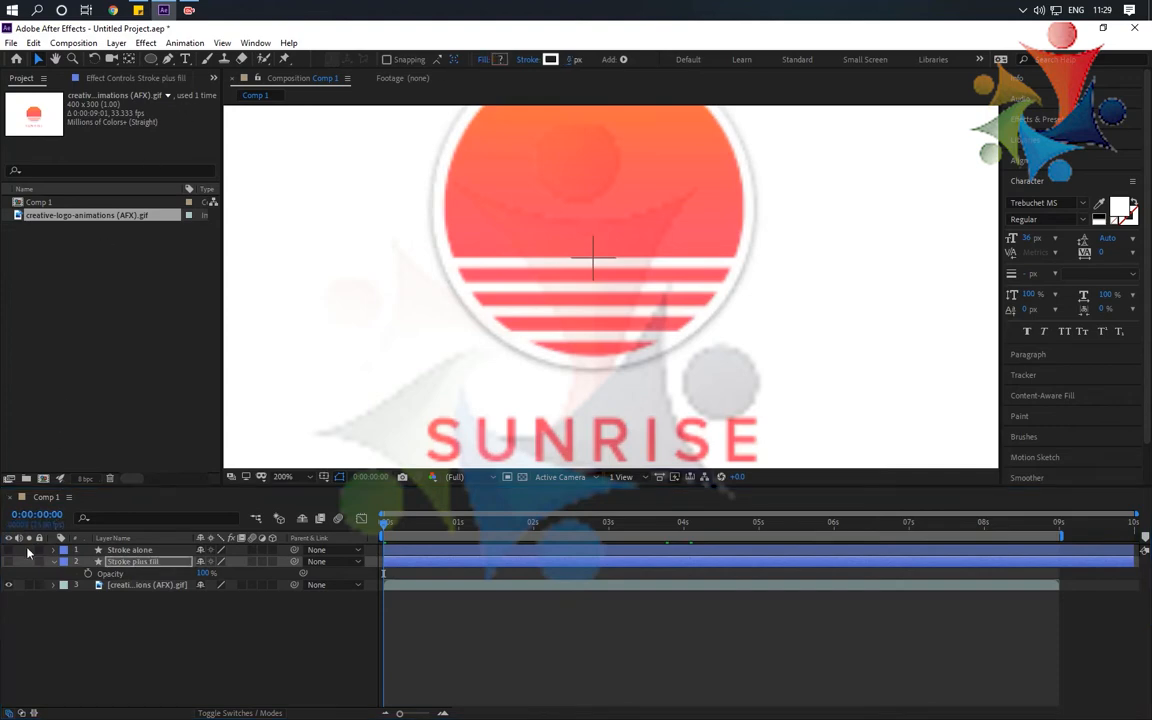
{"action": "left_click", "coordinate": [55, 494]}
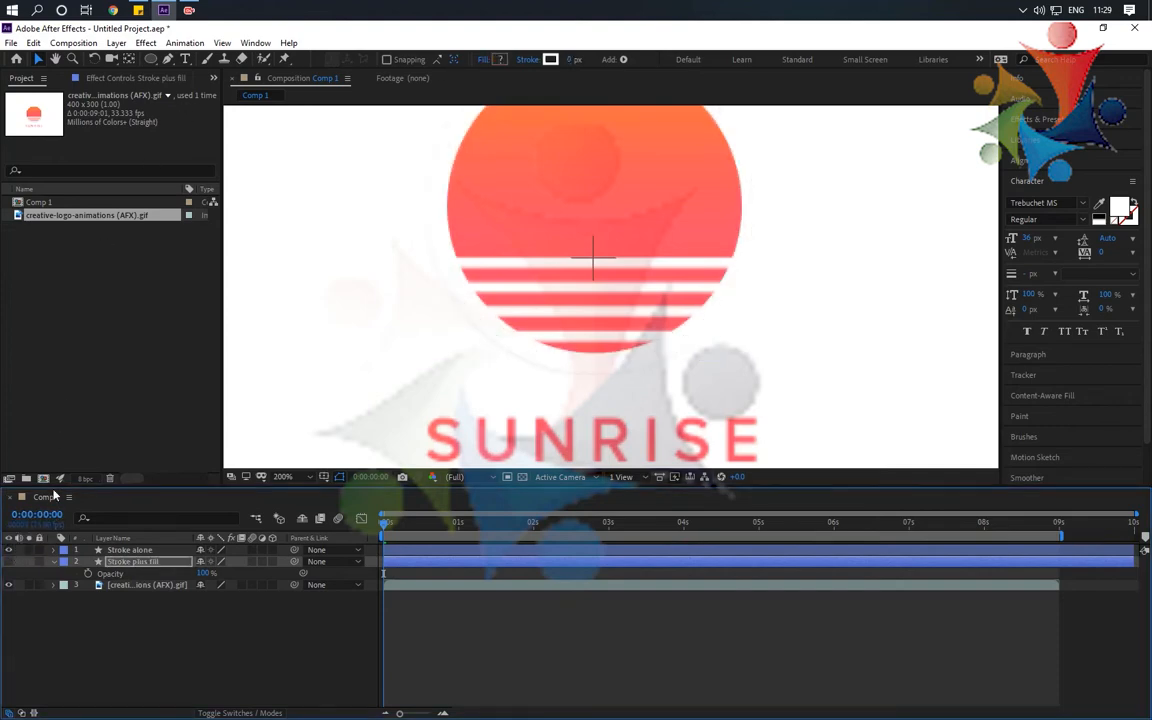
Color the Stroke alone ring black (000000) and lower the layer's opacity to 36% for comparison with the reference
{"action": "left_click", "coordinate": [141, 551]}
{"action": "left_click", "coordinate": [550, 59]}
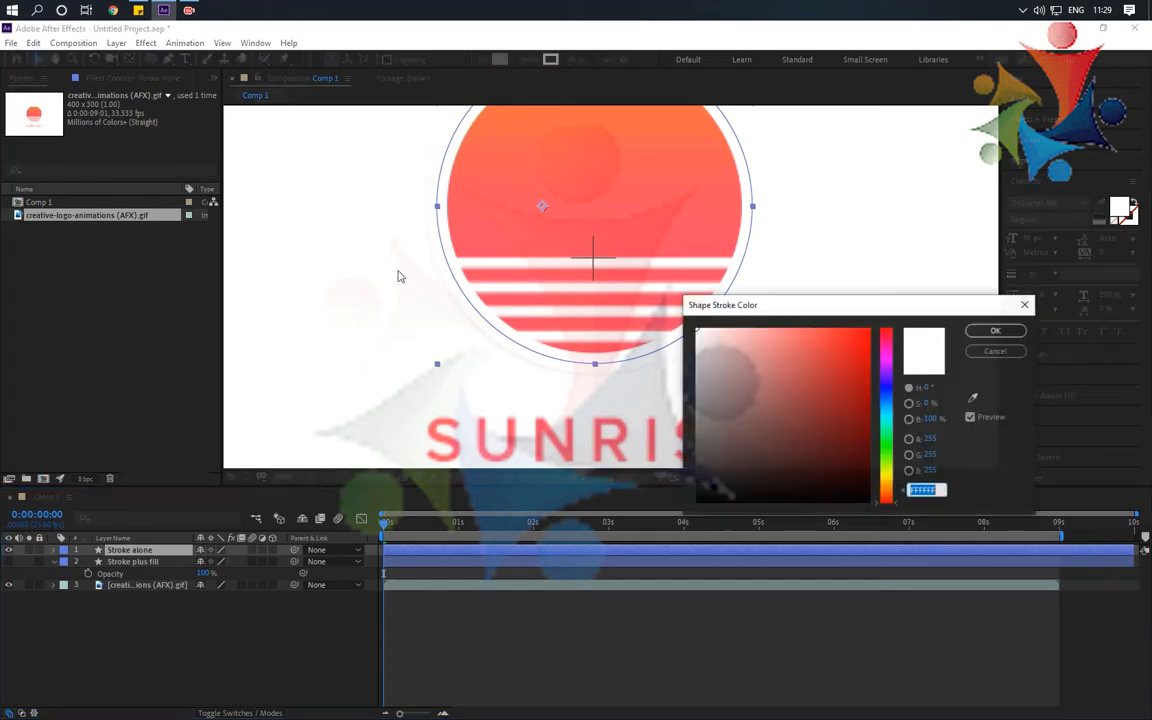
{"action": "left_click", "coordinate": [697, 501]}
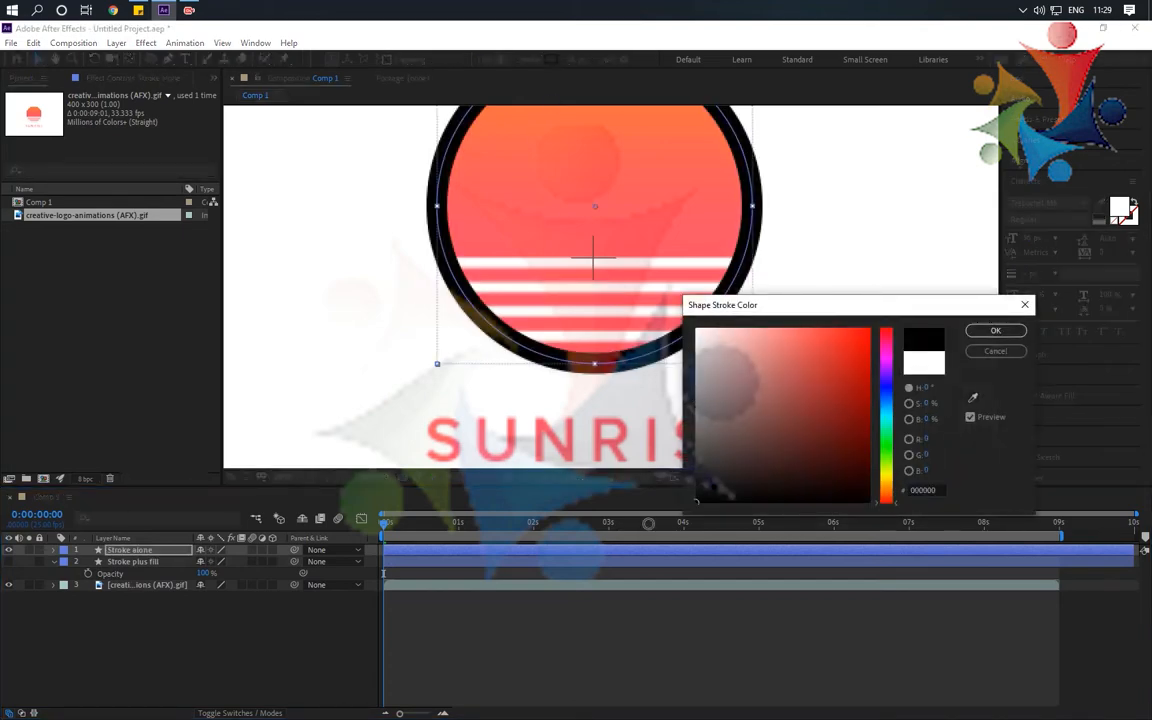
{"action": "left_click", "coordinate": [980, 331]}
{"action": "left_click", "coordinate": [160, 560], "text": "shift"}
{"action": "key", "text": "t"}
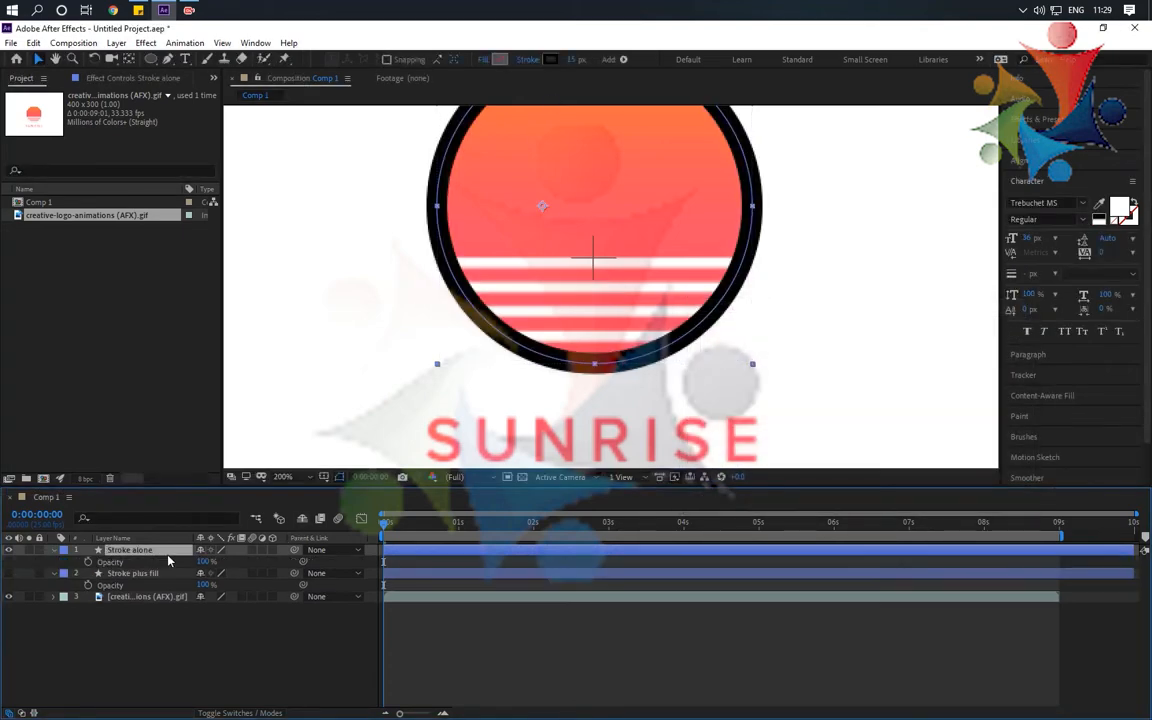
{"action": "left_click_drag", "start_coordinate": [202, 563], "coordinate": [157, 561]}
Set the stroke width of the Stroke alone ring to 10 px
{"action": "key", "text": "space"}
{"action": "left_click_drag", "start_coordinate": [587, 200], "coordinate": [555, 272]}
{"action": "left_click_drag", "start_coordinate": [575, 60], "coordinate": [570, 59]}
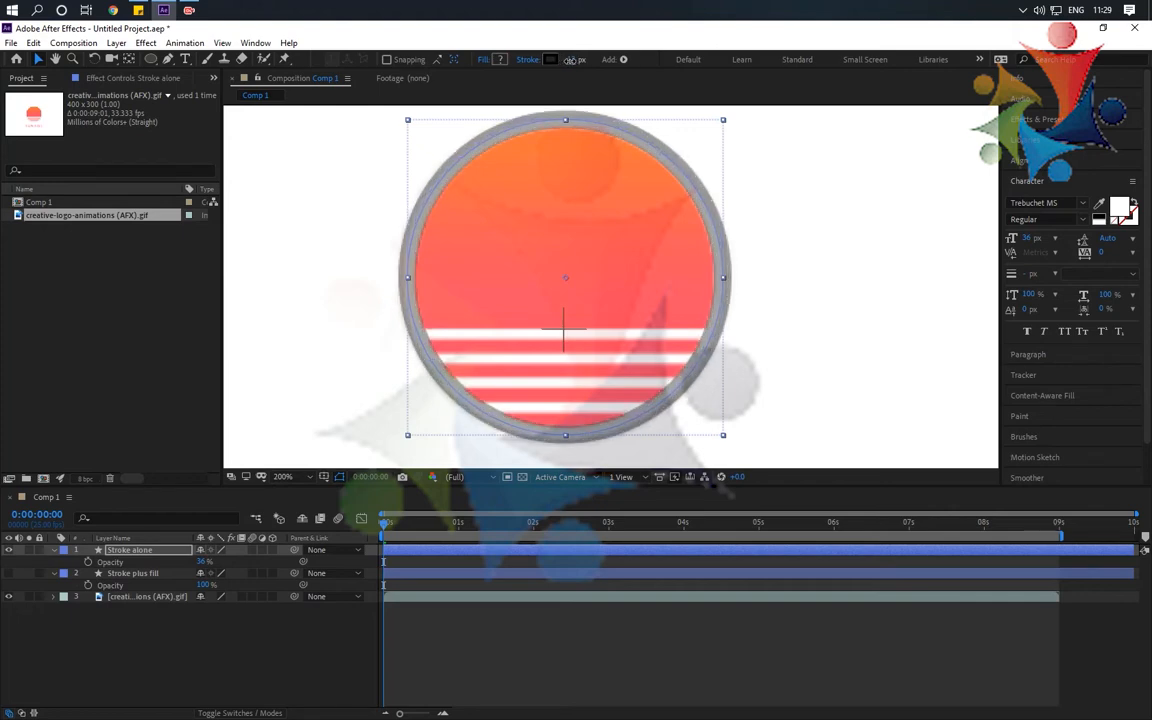
{"action": "left_click", "coordinate": [571, 60]}
{"action": "type", "text": "10"}
{"action": "key", "text": "Return"}
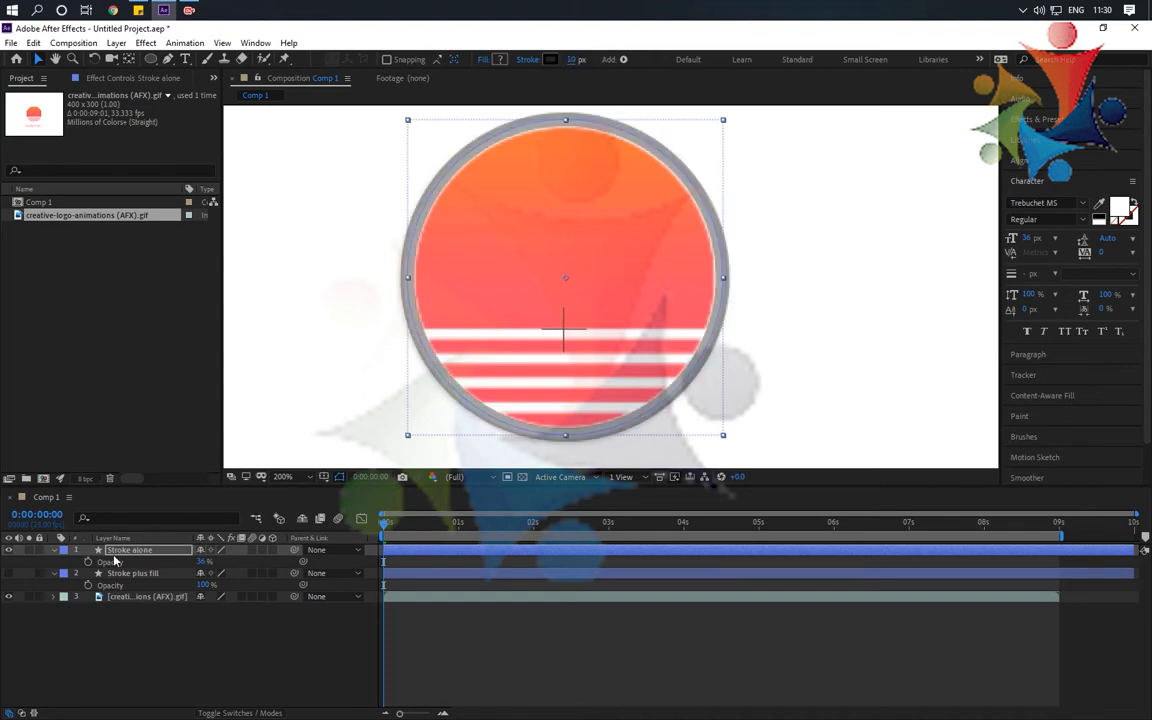
Change the Stroke alone ring's color back to white and restore the layer's opacity to 100%
{"action": "left_click", "coordinate": [549, 59]}
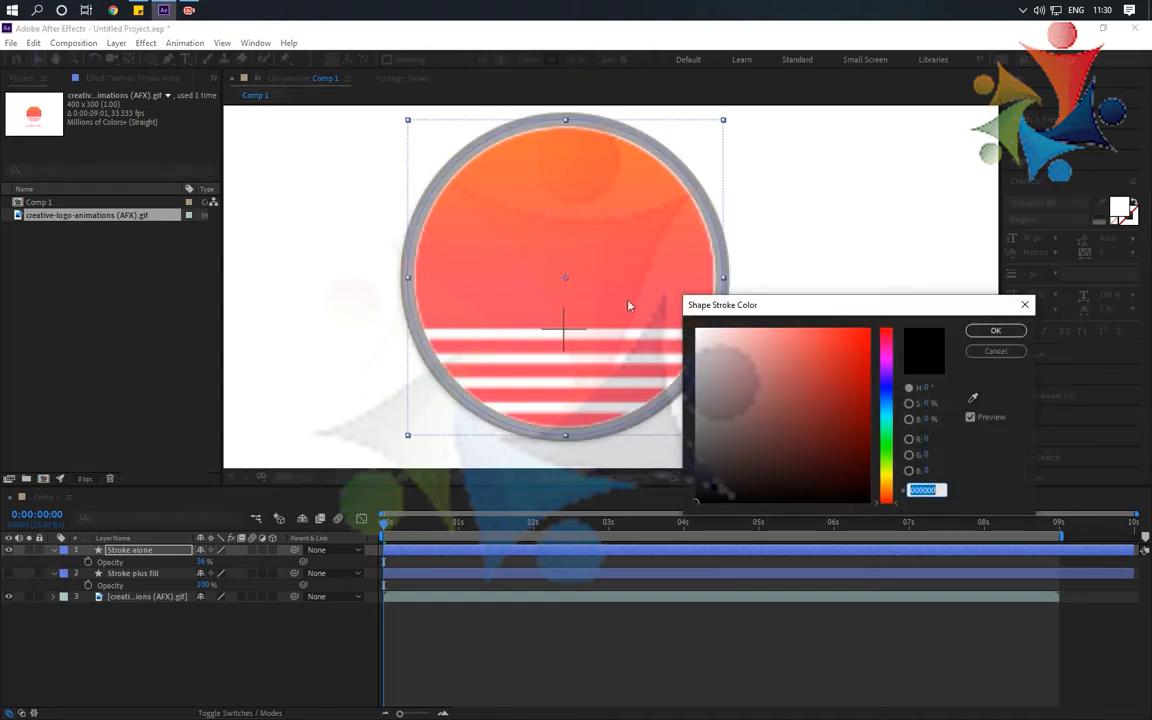
{"action": "left_click", "coordinate": [721, 352]}
{"action": "left_click", "coordinate": [700, 327]}
{"action": "left_click", "coordinate": [996, 330]}
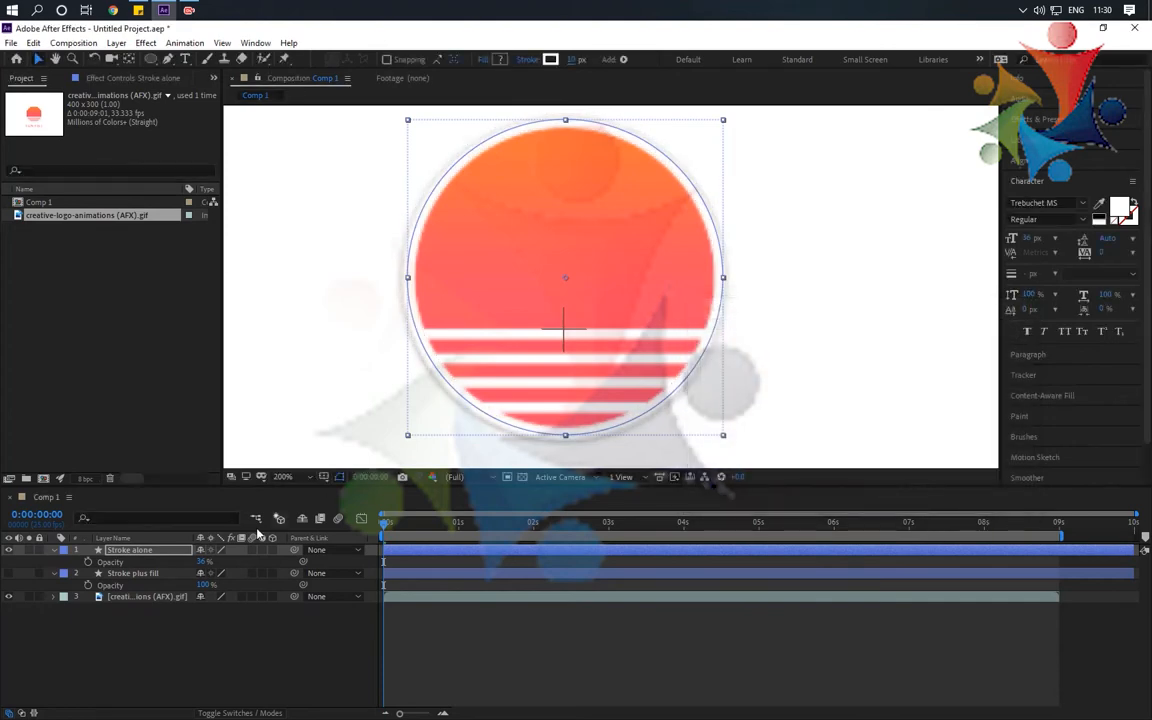
{"action": "left_click_drag", "start_coordinate": [203, 562], "coordinate": [280, 560]}
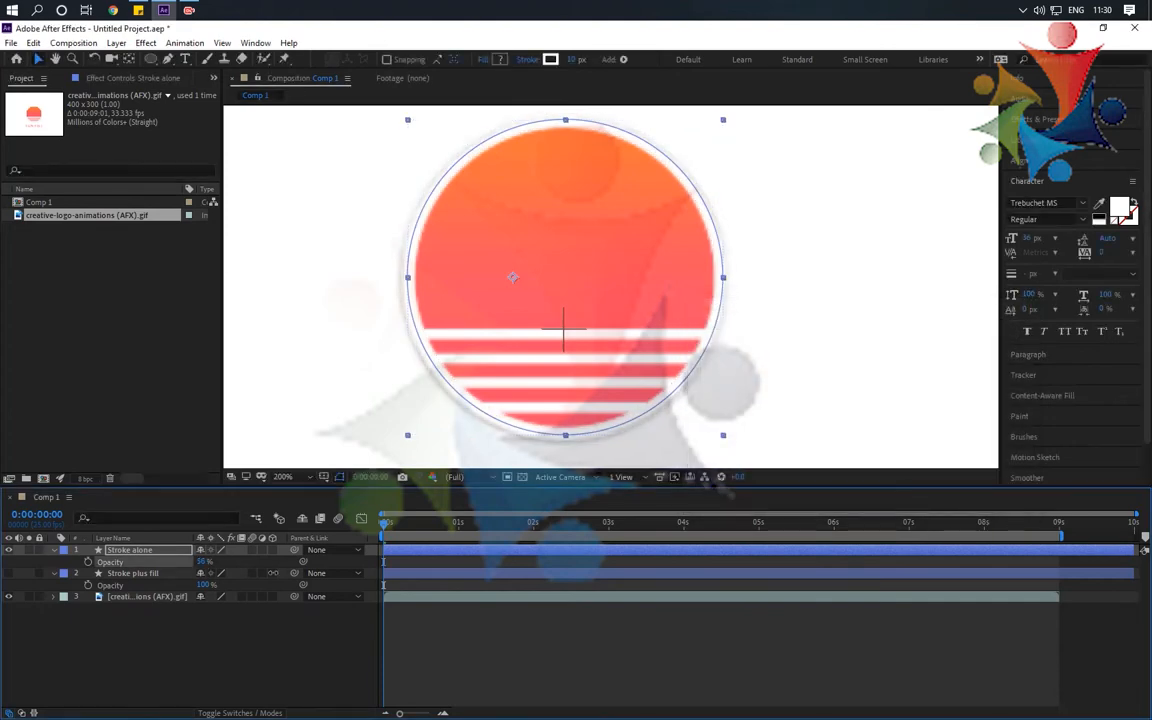
{"action": "left_click", "coordinate": [55, 551]}
Draw a straight horizontal Pen line in the Stroke alone layer across the uppermost white gap of the reference sun
{"action": "left_click", "coordinate": [118, 552]}
{"action": "left_click_drag", "start_coordinate": [607, 273], "coordinate": [607, 191]}
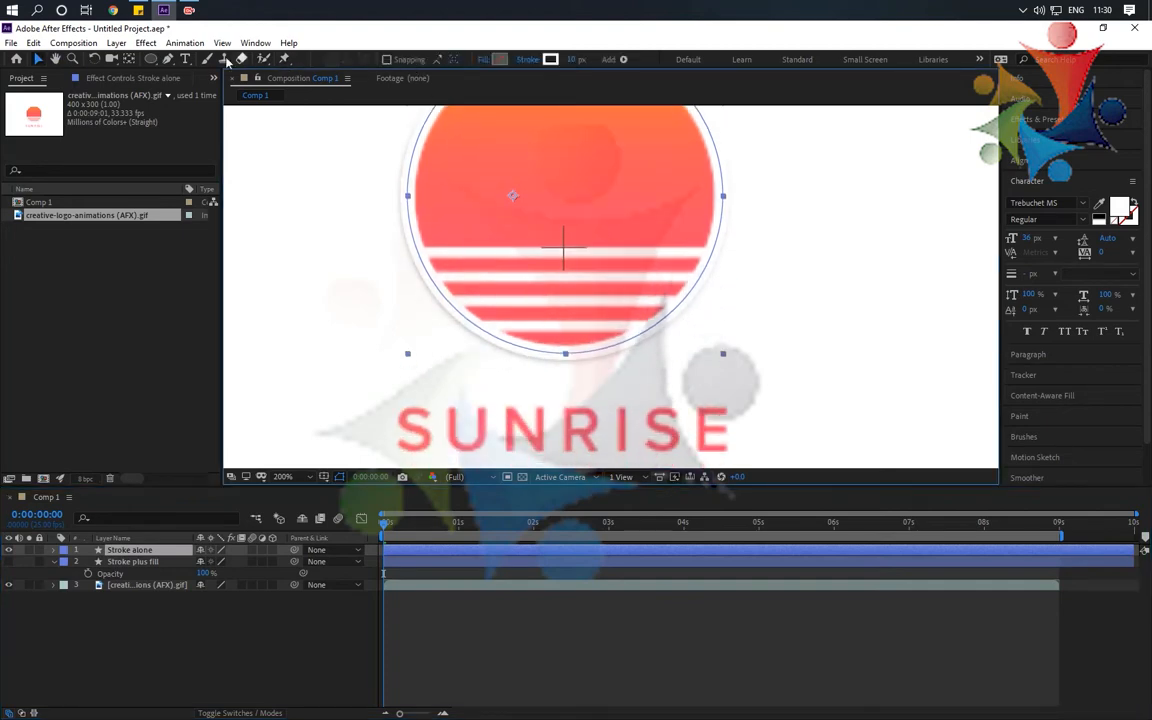
{"action": "left_click", "coordinate": [168, 59]}
{"action": "scroll", "coordinate": [476, 287], "scroll_direction": "up", "scroll_amount": 1}
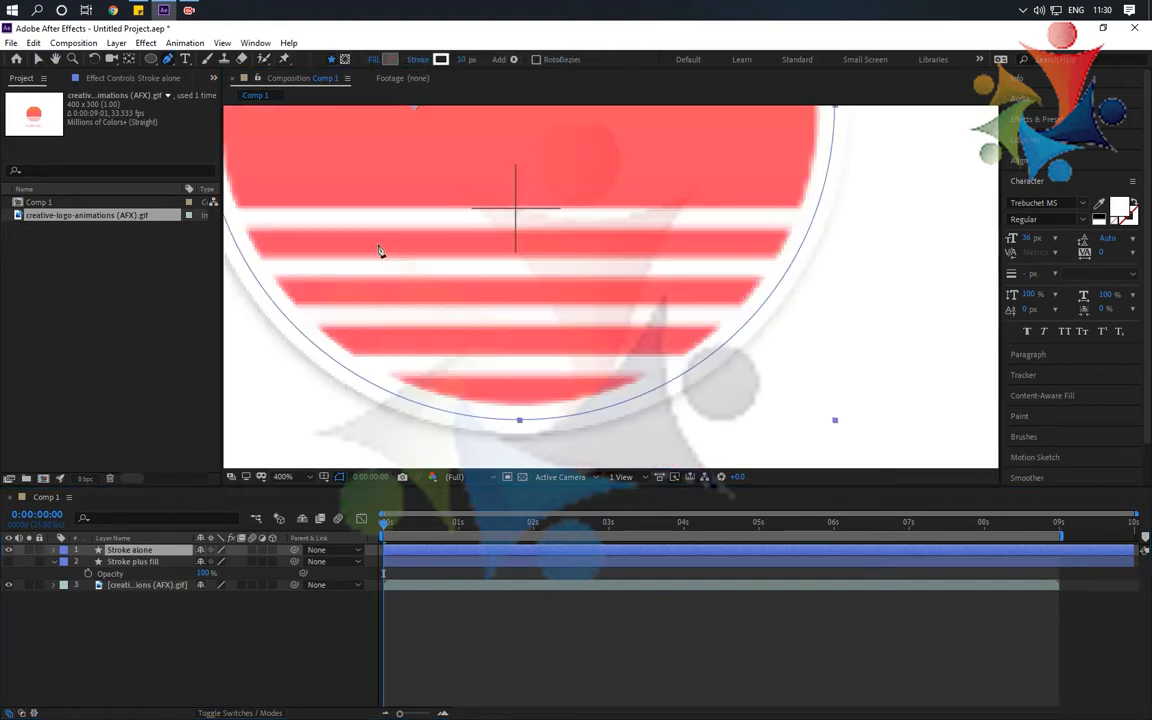
{"action": "left_click_drag", "start_coordinate": [300, 223], "coordinate": [413, 234]}
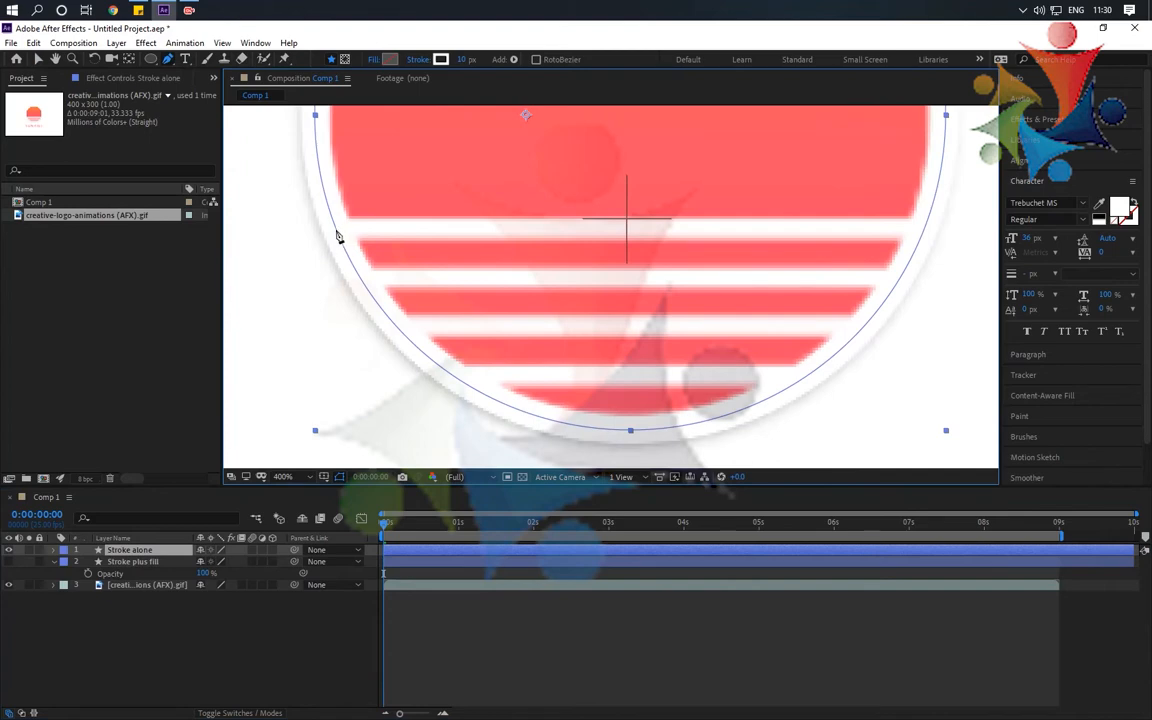
{"action": "left_click", "coordinate": [335, 229]}
{"action": "left_click", "coordinate": [925, 231]}
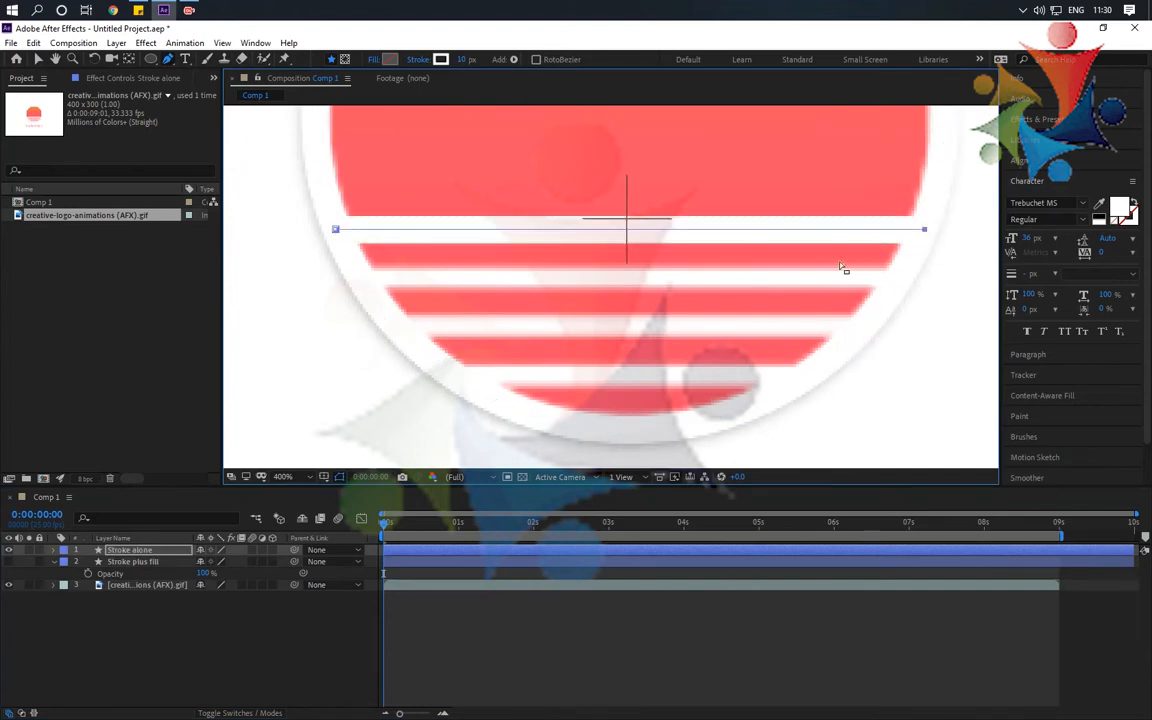
{"action": "key", "text": "v"}
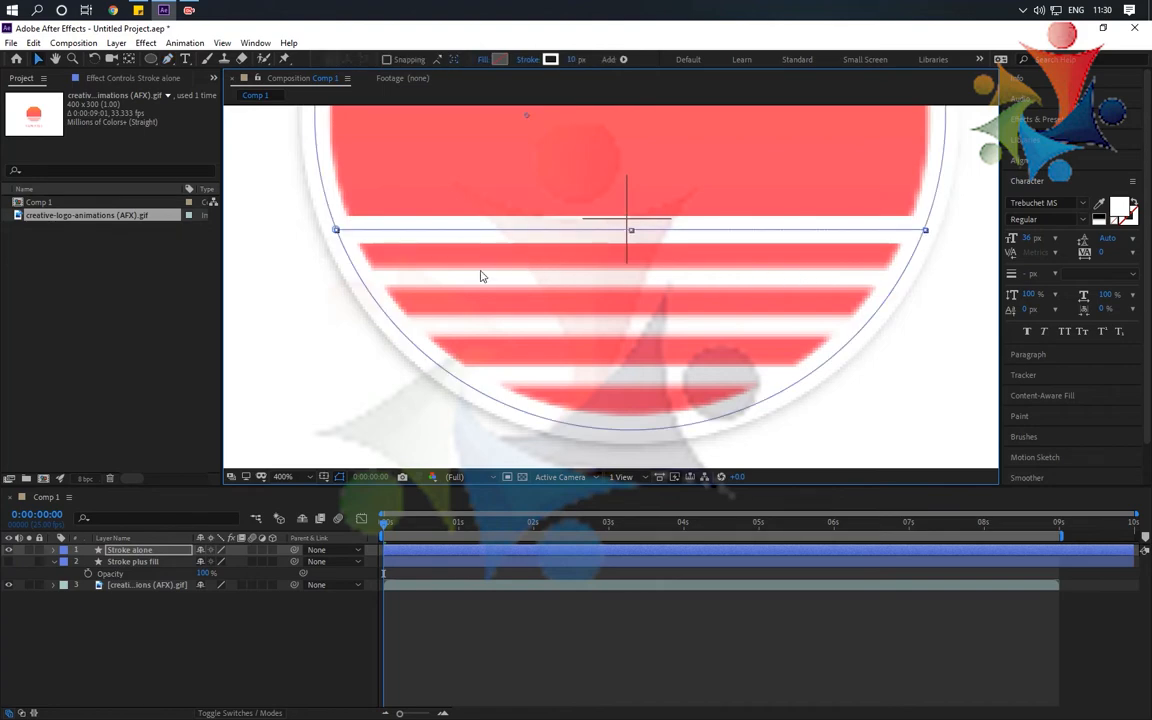
Draw a second horizontal Pen line in the Stroke alone layer along the second white gap, ending at the ring's path
{"action": "key", "text": "g"}
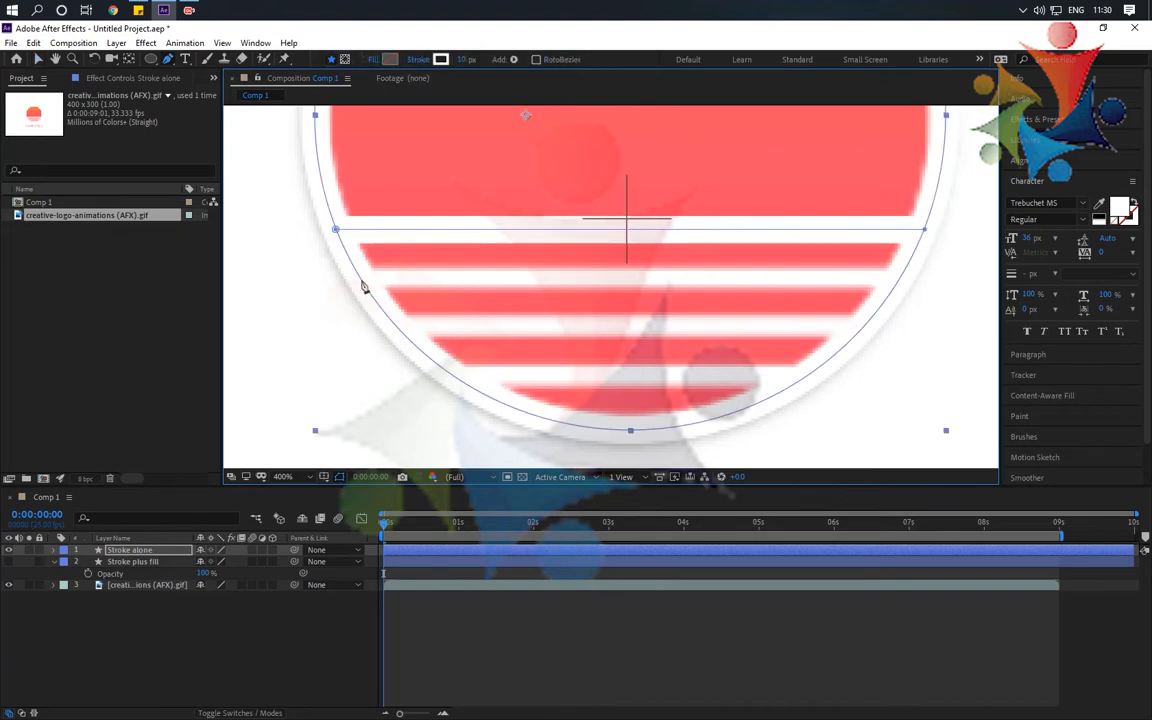
{"action": "left_click", "coordinate": [361, 279]}
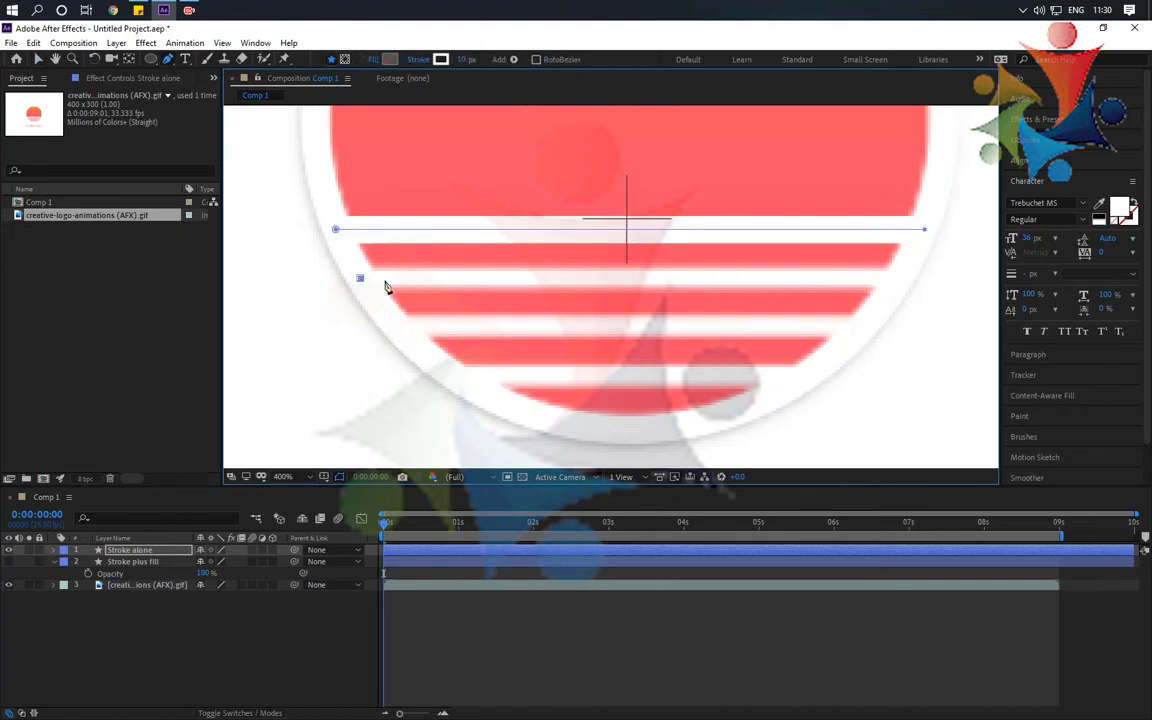
{"action": "left_click", "coordinate": [904, 281]}
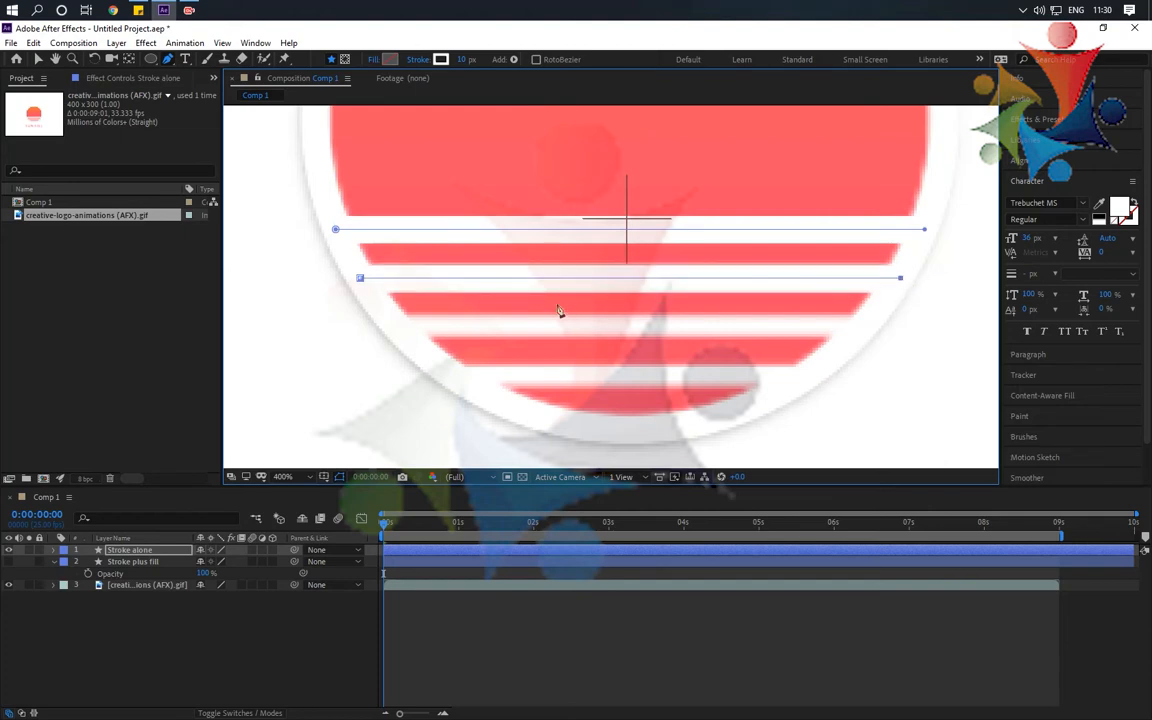
{"action": "key", "text": "v"}
{"action": "left_click", "coordinate": [489, 332]}
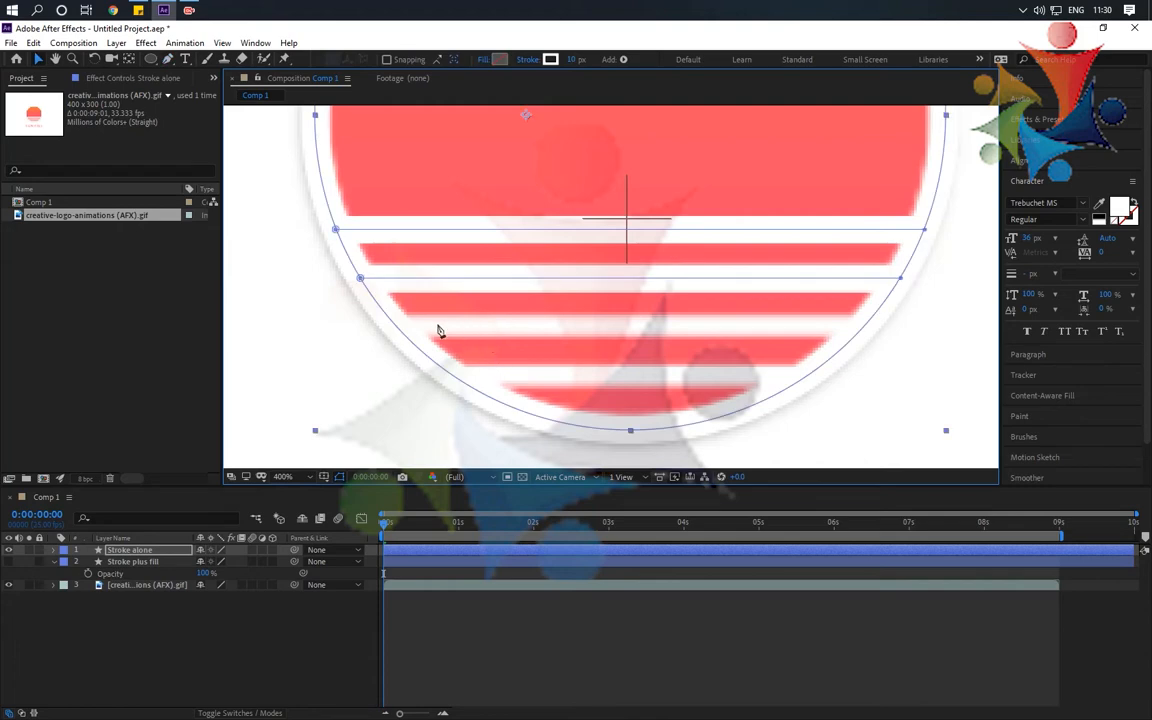
Draw a third horizontal Pen line in the Stroke alone layer along the third white gap between the stripes
{"action": "key", "text": "g"}
{"action": "left_click", "coordinate": [398, 328]}
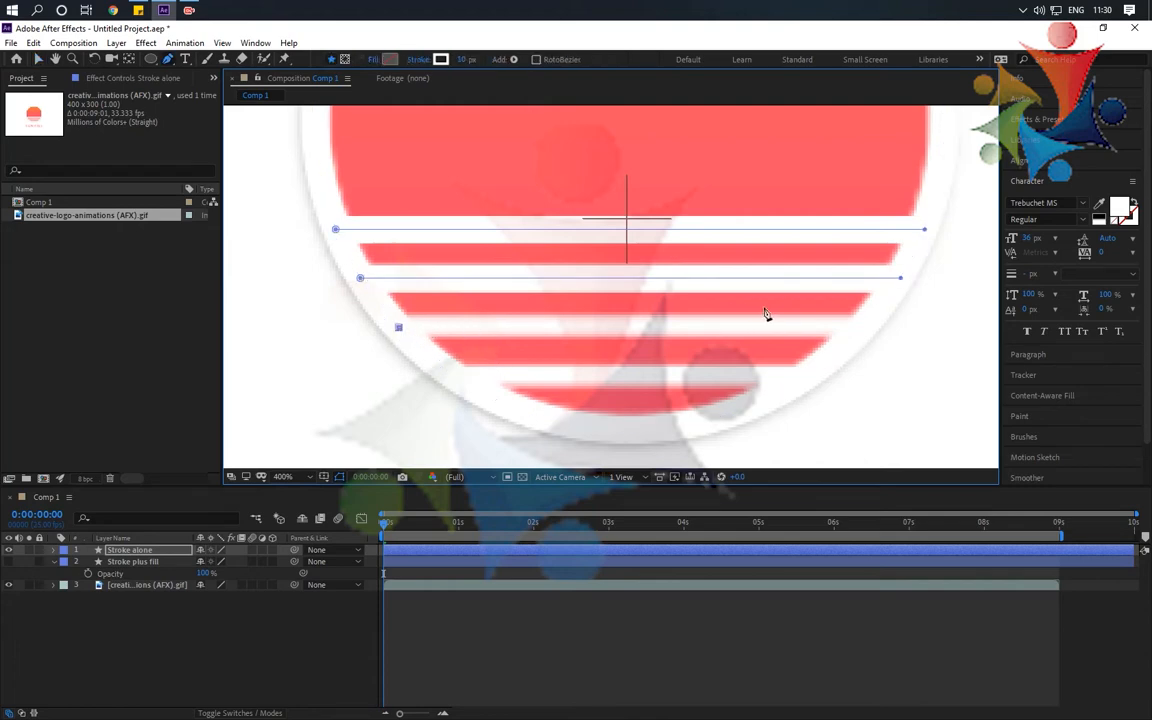
{"action": "left_click", "coordinate": [860, 328]}
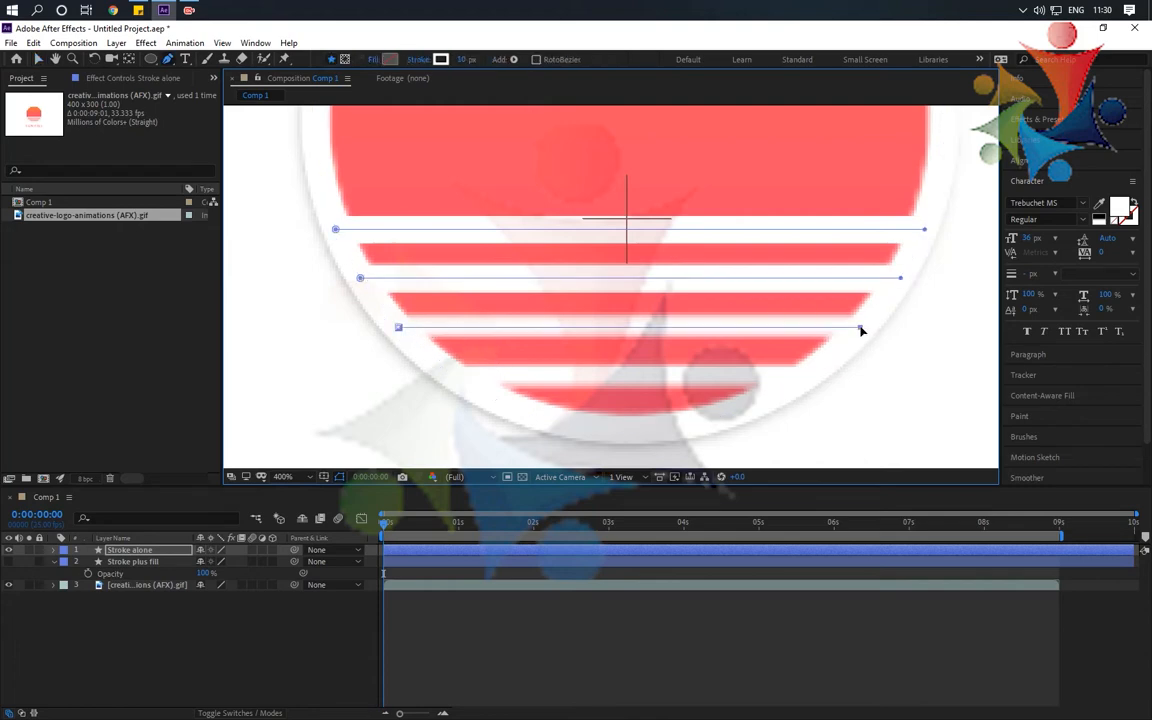
{"action": "key", "text": "v"}
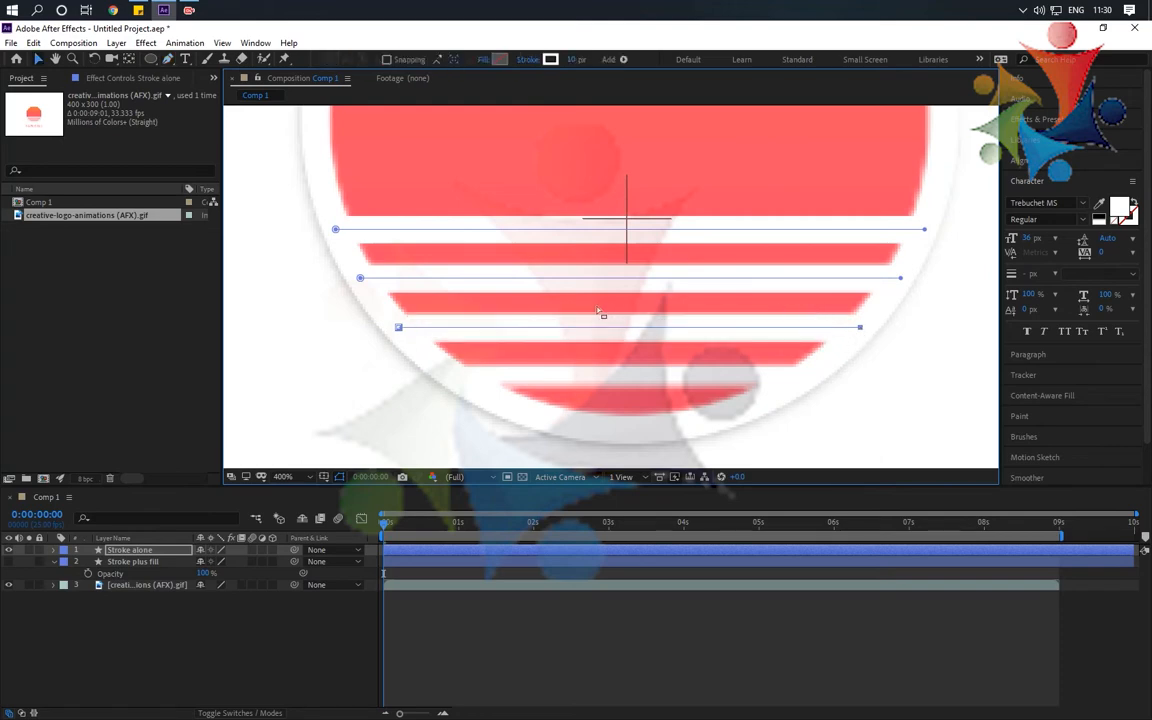
{"action": "left_click", "coordinate": [518, 346]}
Draw a fourth horizontal Pen line along the lowest white gap, deselect the layer, and check the stripes against the reference
{"action": "key", "text": "g"}
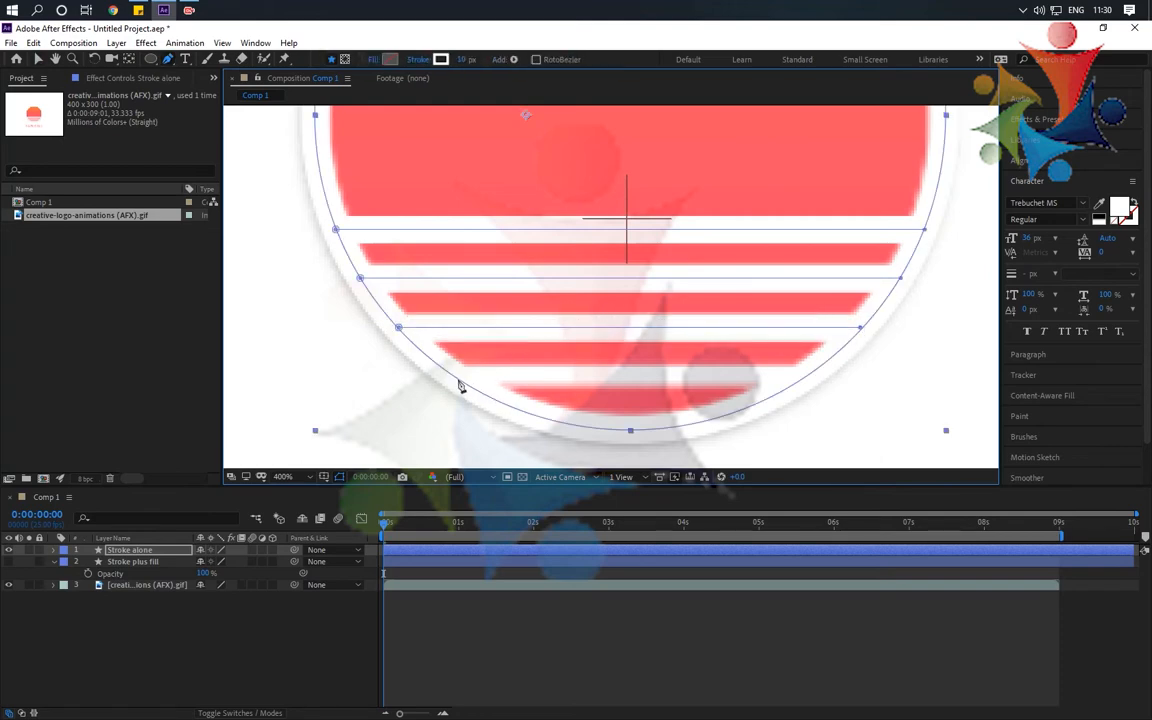
{"action": "left_click", "coordinate": [455, 377]}
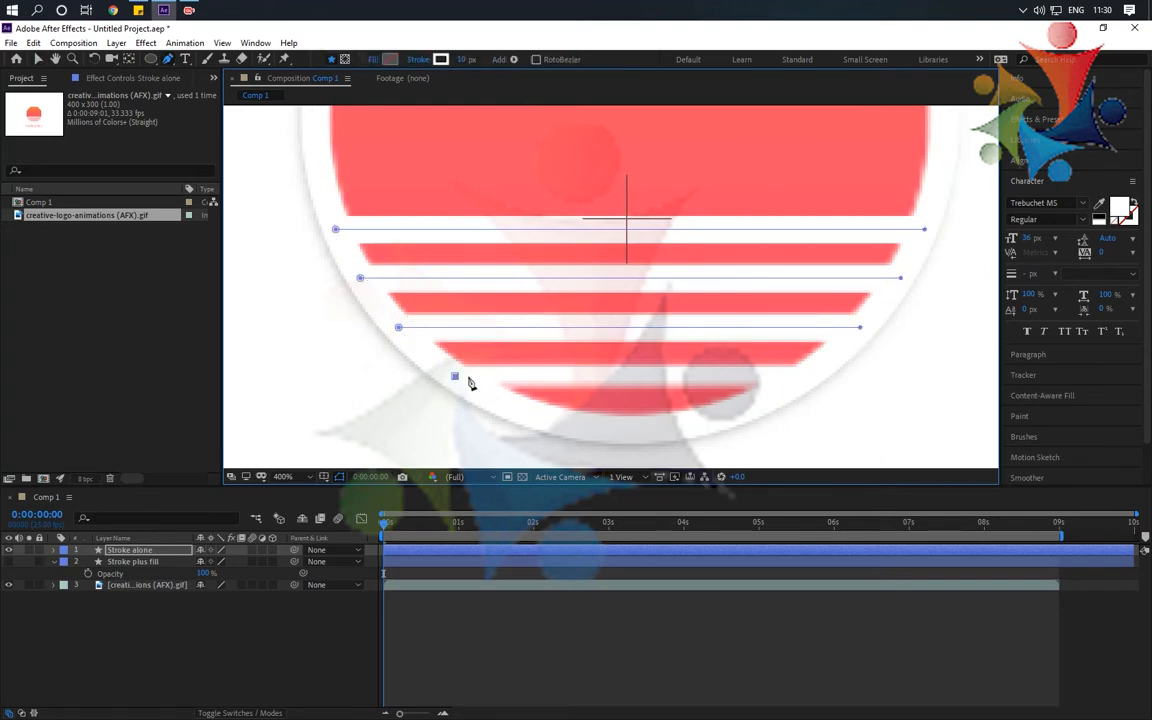
{"action": "left_click", "coordinate": [800, 377]}
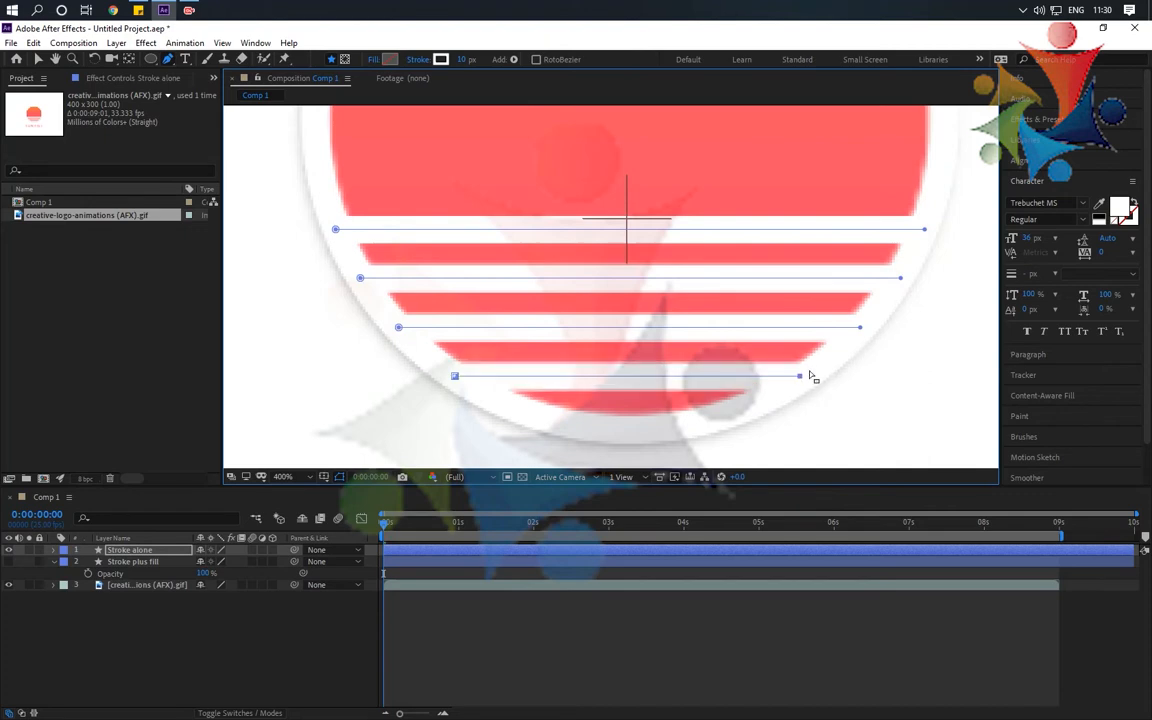
{"action": "key", "text": "v"}
{"action": "left_click", "coordinate": [270, 642]}
{"action": "key", "text": "comma"}
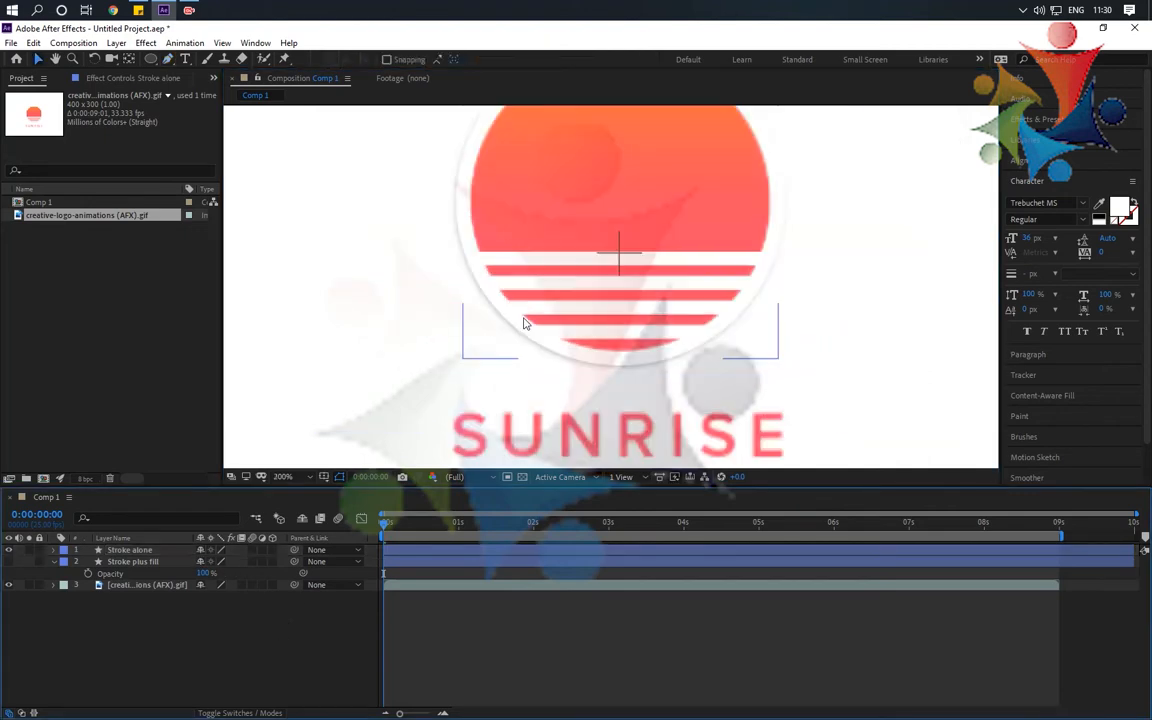
{"action": "key", "text": "period"}
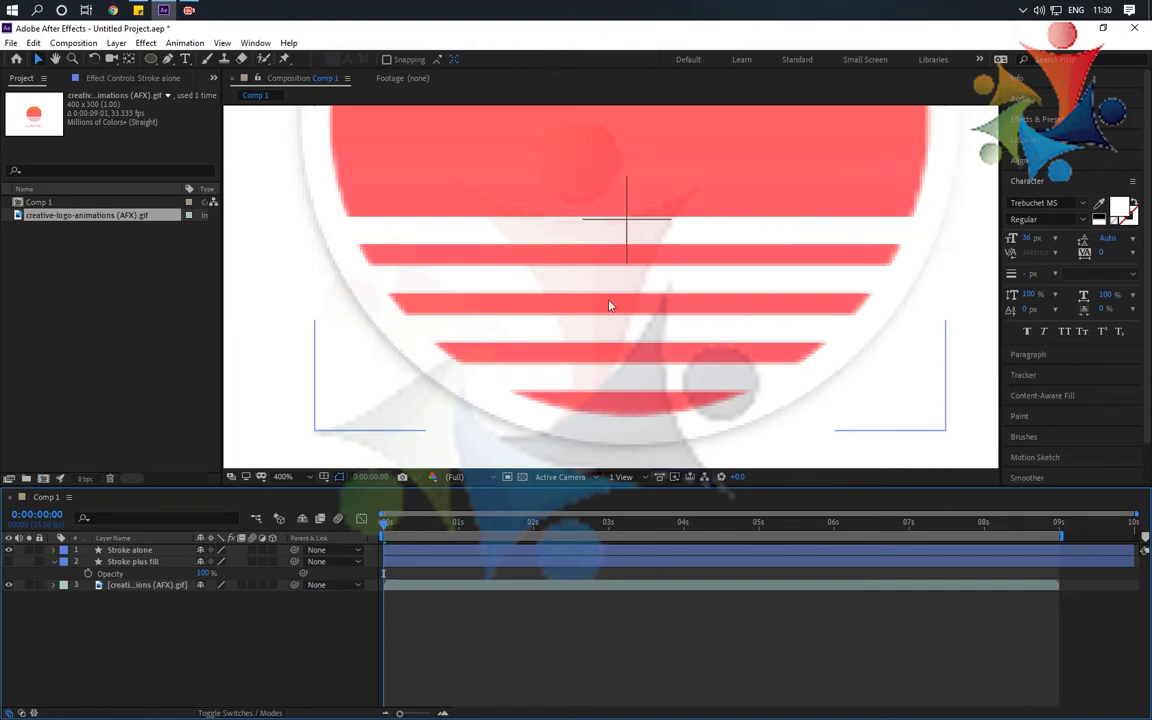
Collapse the Stroke plus fill properties and expand the Contents of the Stroke alone layer to list its shapes
{"action": "left_click", "coordinate": [54, 563]}
{"action": "left_click", "coordinate": [54, 551]}
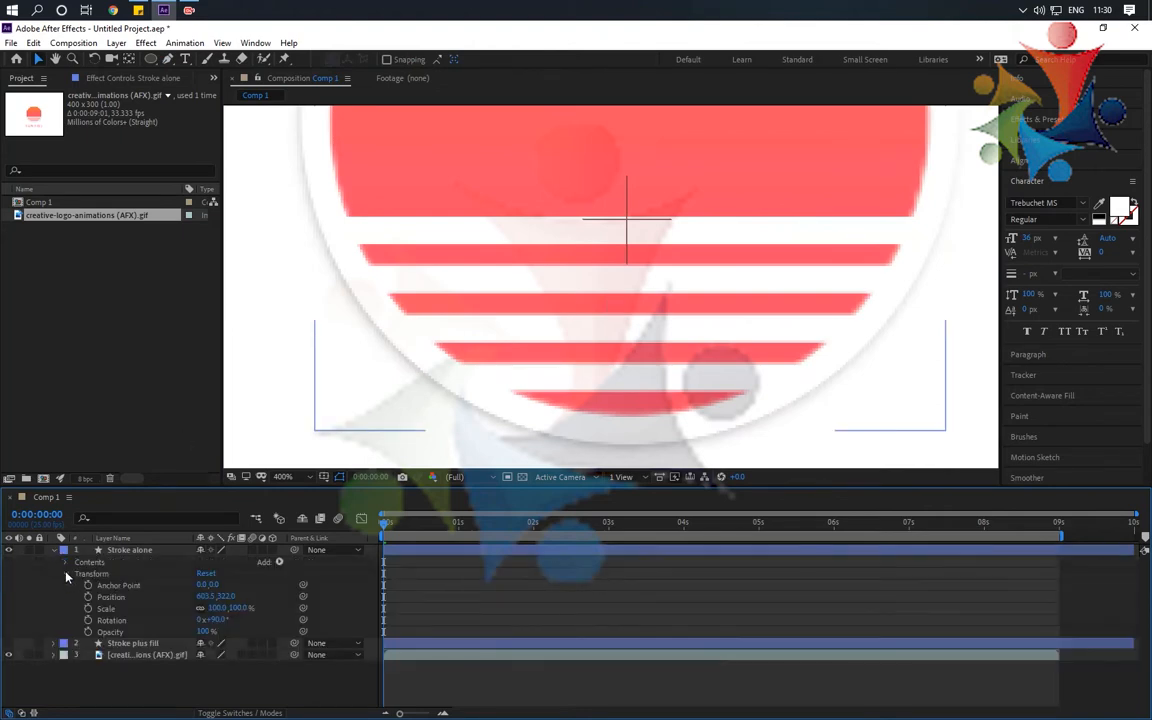
{"action": "left_click", "coordinate": [66, 574]}
{"action": "left_click", "coordinate": [65, 562]}
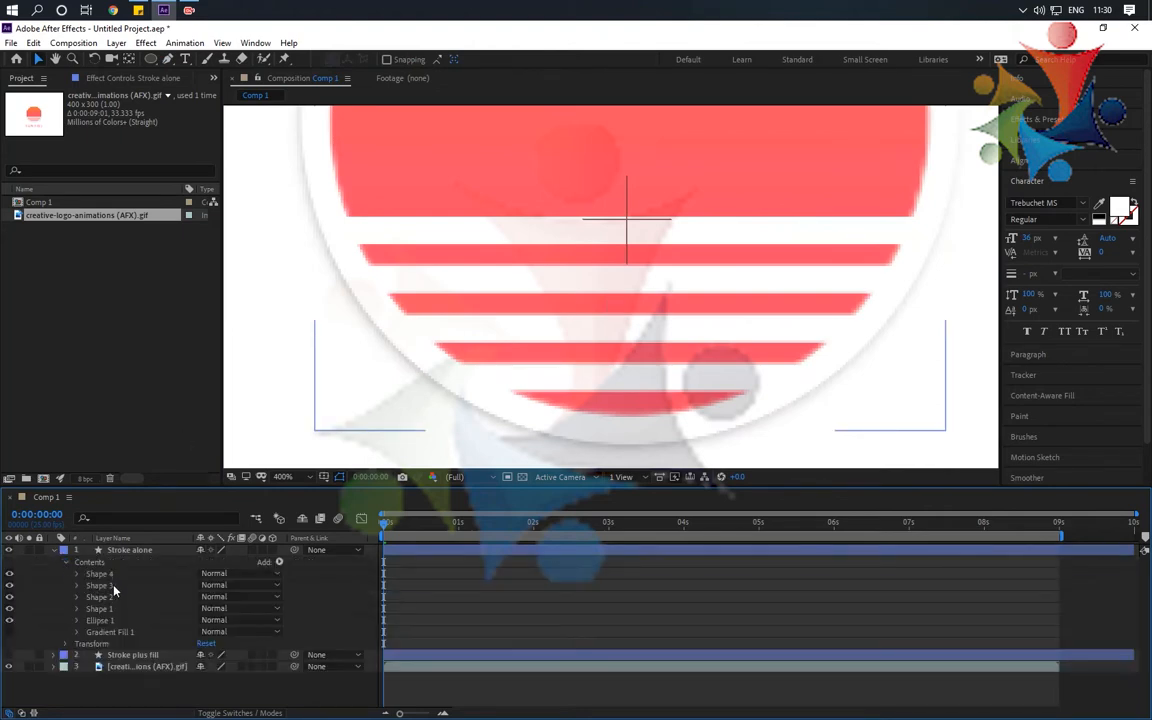
Hide Shape 2, Shape 3 and Shape 4 in the Stroke alone layer, leaving Shape 1 shown and selected
{"action": "left_click", "coordinate": [101, 609]}
{"action": "left_click", "coordinate": [100, 597]}
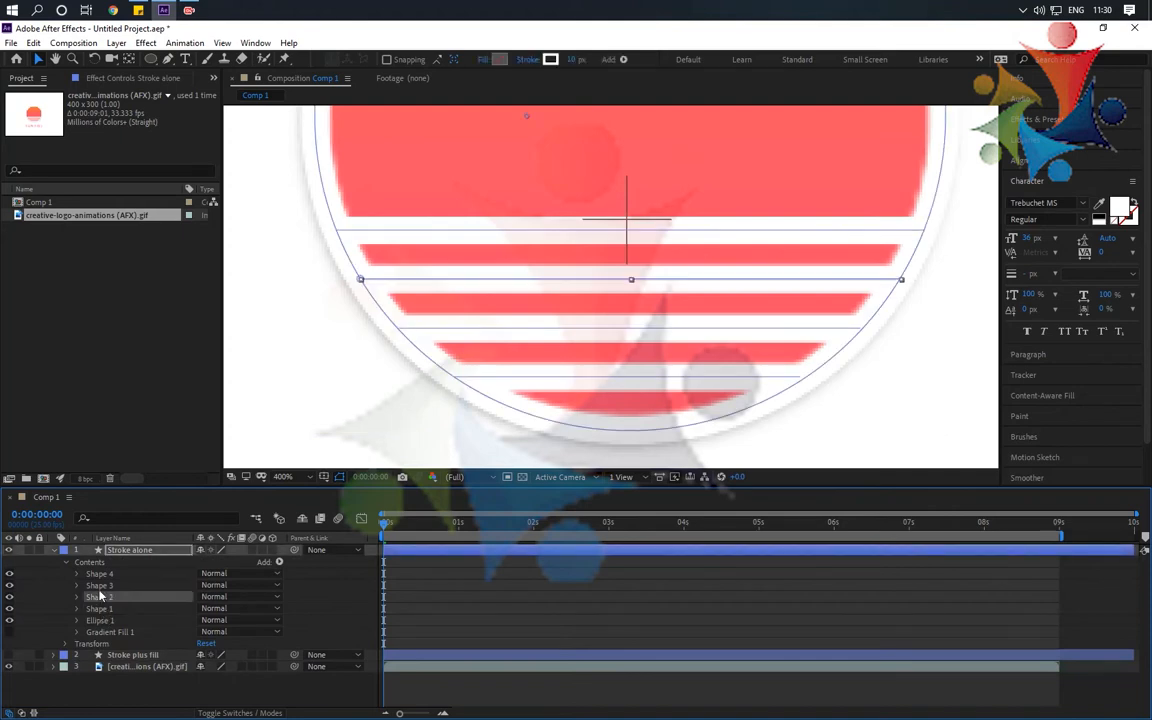
{"action": "left_click", "coordinate": [100, 585]}
{"action": "left_click", "coordinate": [100, 574]}
{"action": "left_click", "coordinate": [14, 574]}
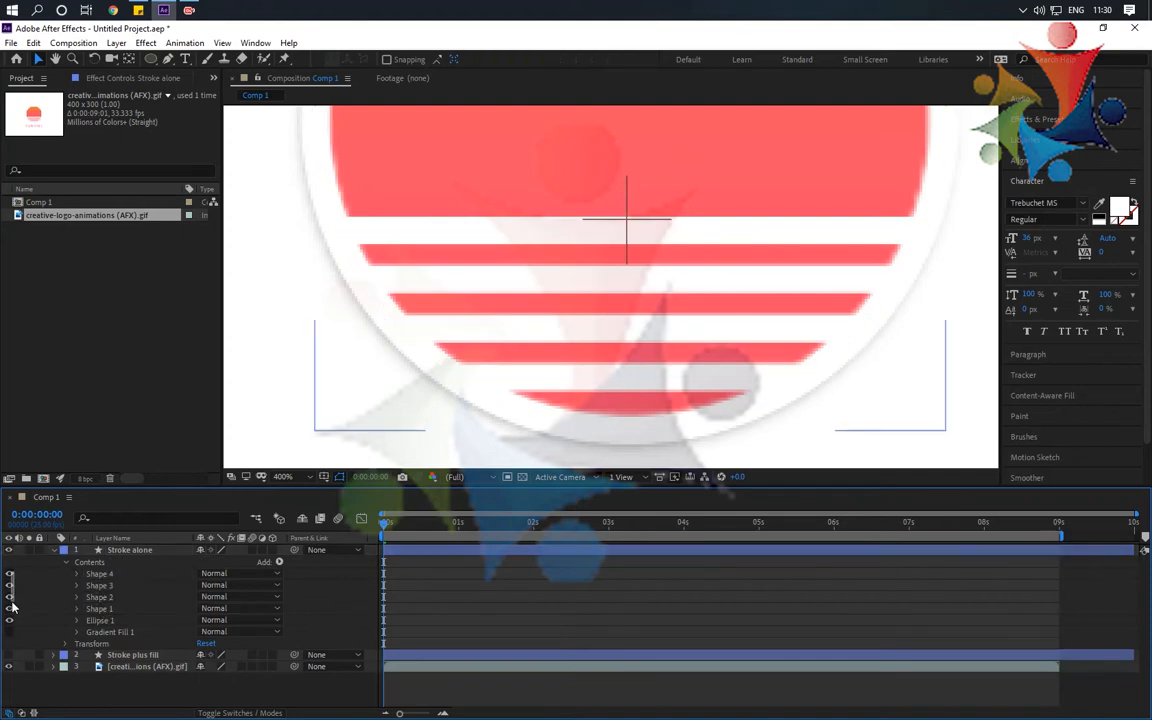
{"action": "left_click_drag", "start_coordinate": [10, 574], "coordinate": [11, 610]}
{"action": "left_click", "coordinate": [10, 609]}
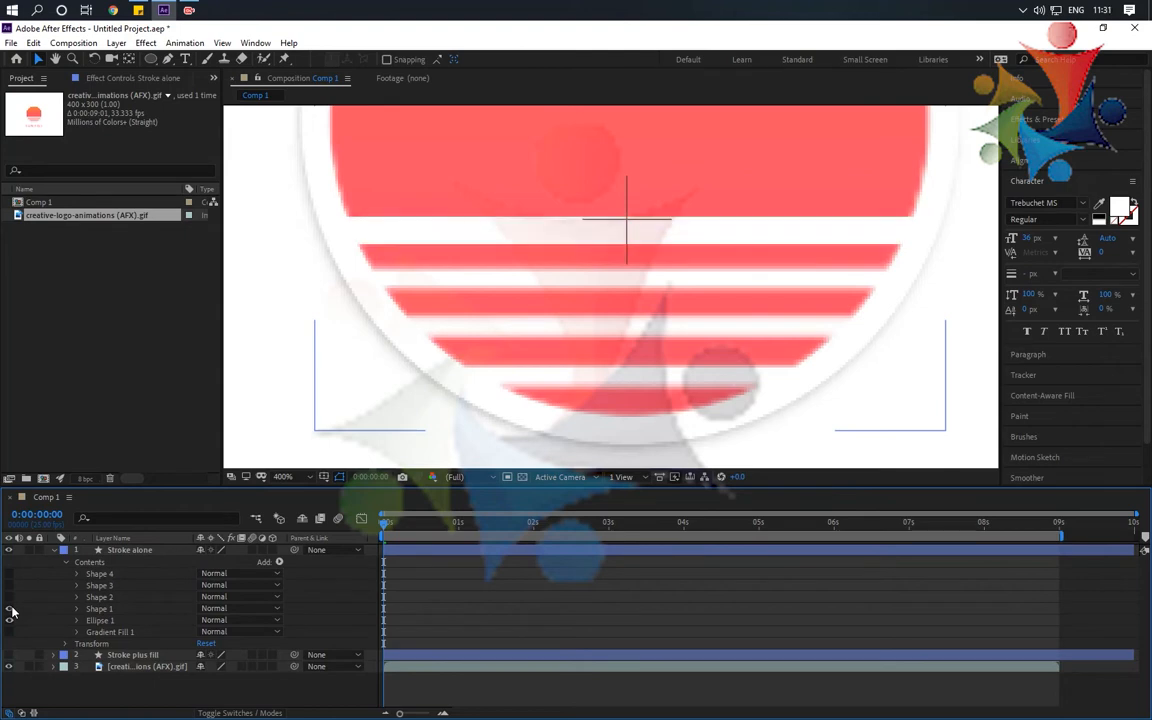
{"action": "left_click", "coordinate": [98, 619]}
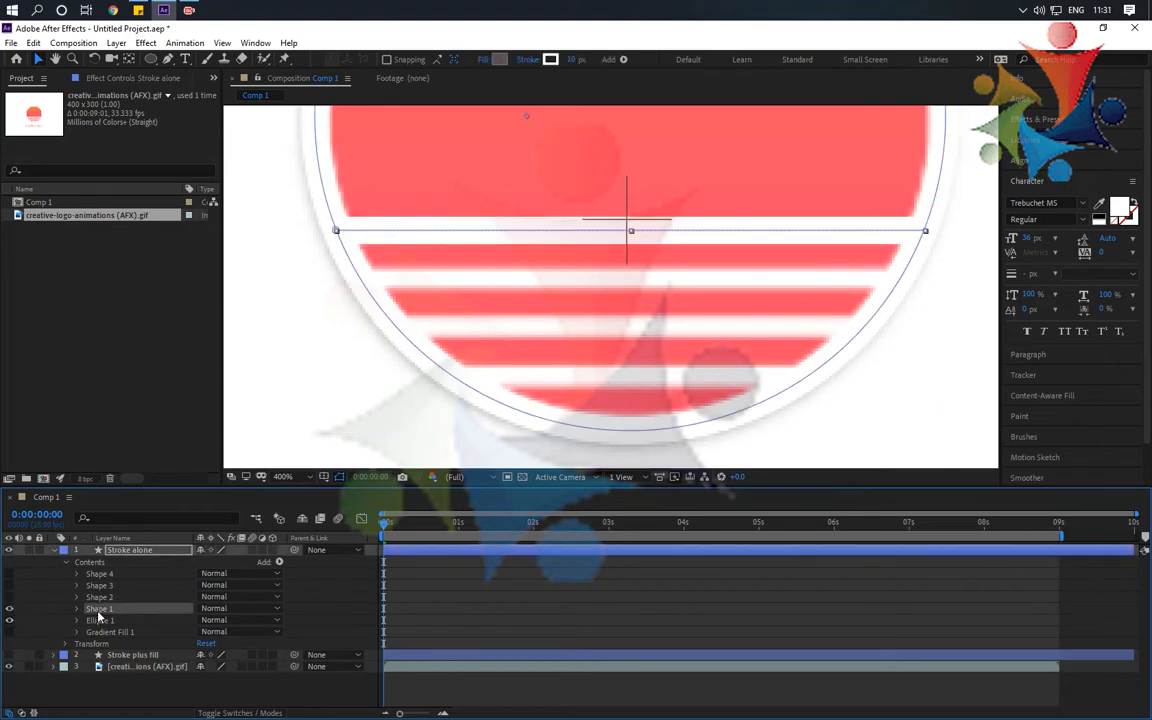
Lower the Stroke alone layer's opacity to 18% to see the reference stripes through it
{"action": "left_click", "coordinate": [124, 550]}
{"action": "key", "text": "t"}
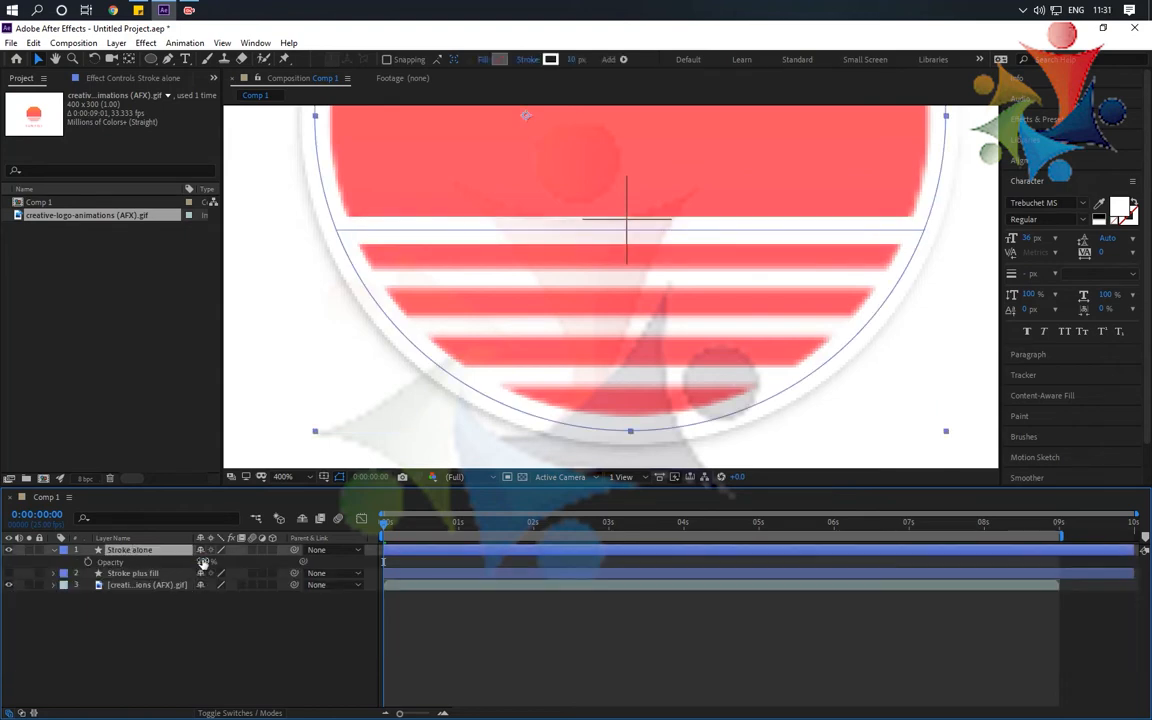
{"action": "left_click_drag", "start_coordinate": [205, 562], "coordinate": [108, 569]}
Set the stroke width of Shape 1, the uppermost stripe line in the Stroke alone layer, to 8 px
{"action": "left_click", "coordinate": [54, 550]}
{"action": "left_click", "coordinate": [54, 550]}
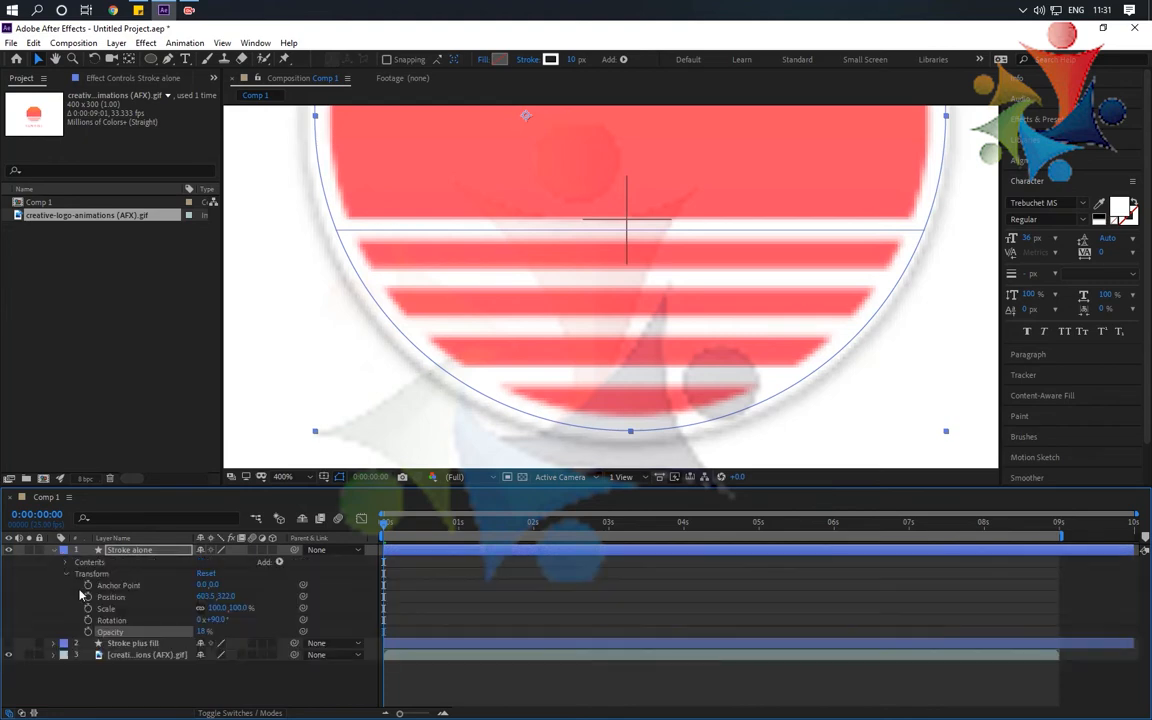
{"action": "left_click", "coordinate": [66, 562]}
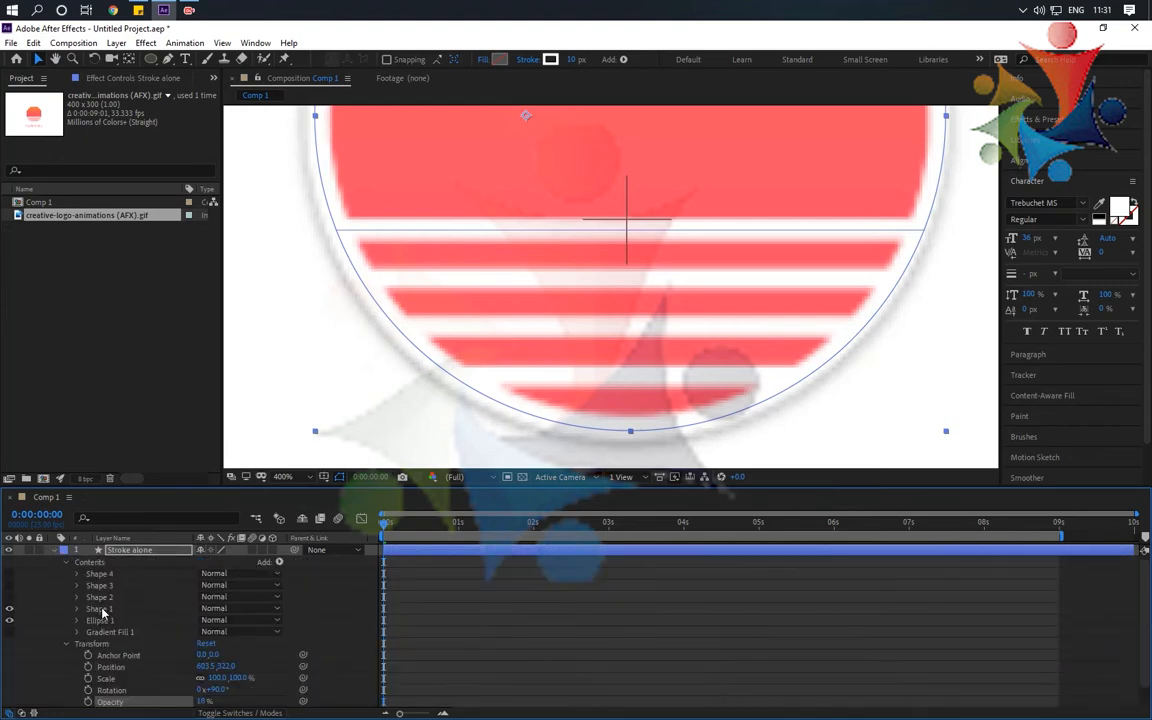
{"action": "left_click", "coordinate": [100, 609]}
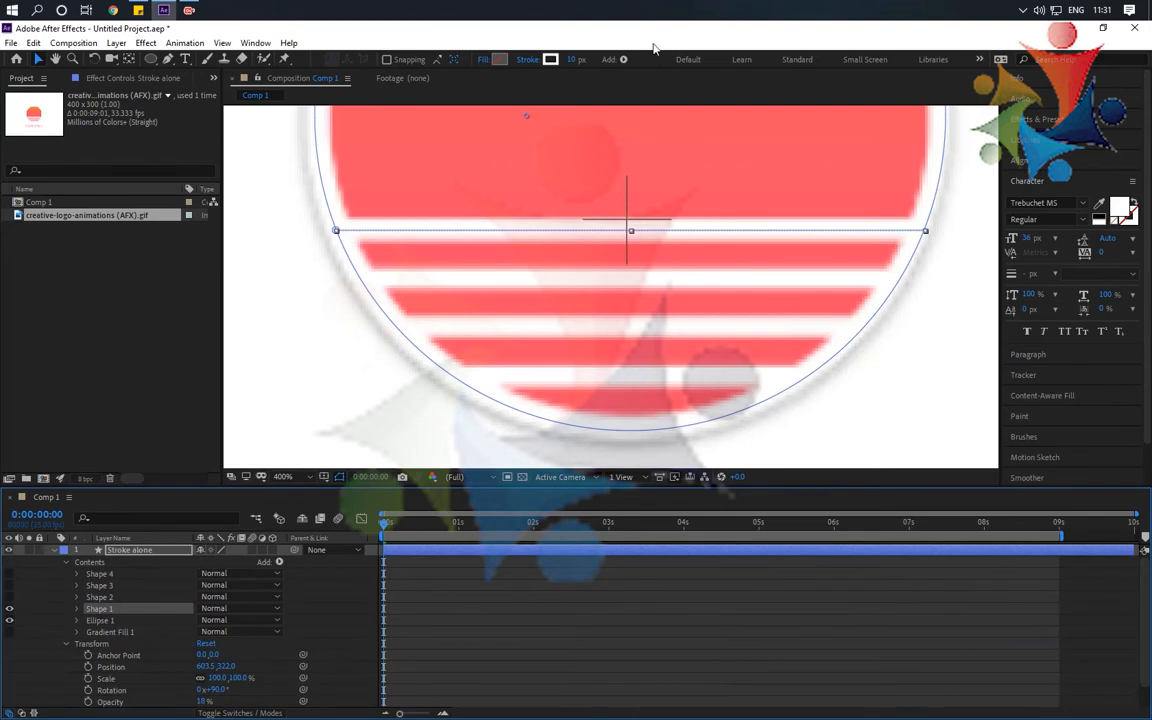
{"action": "left_click", "coordinate": [576, 60]}
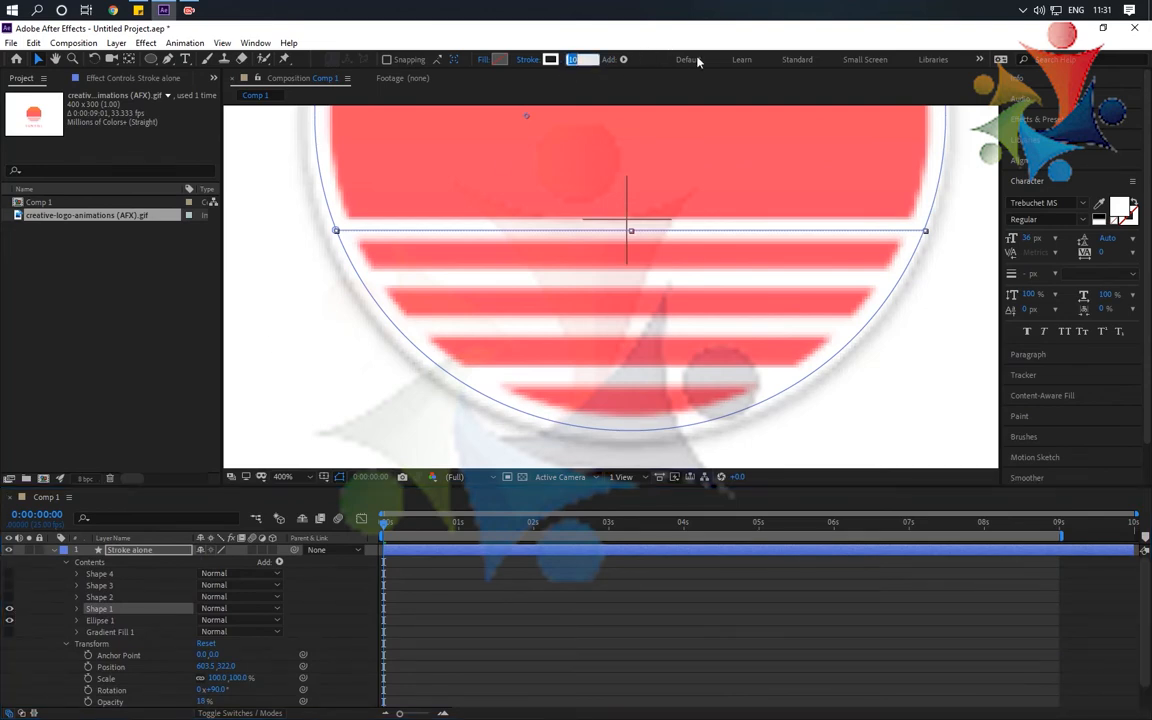
{"action": "type", "text": "8"}
{"action": "key", "text": "Return"}
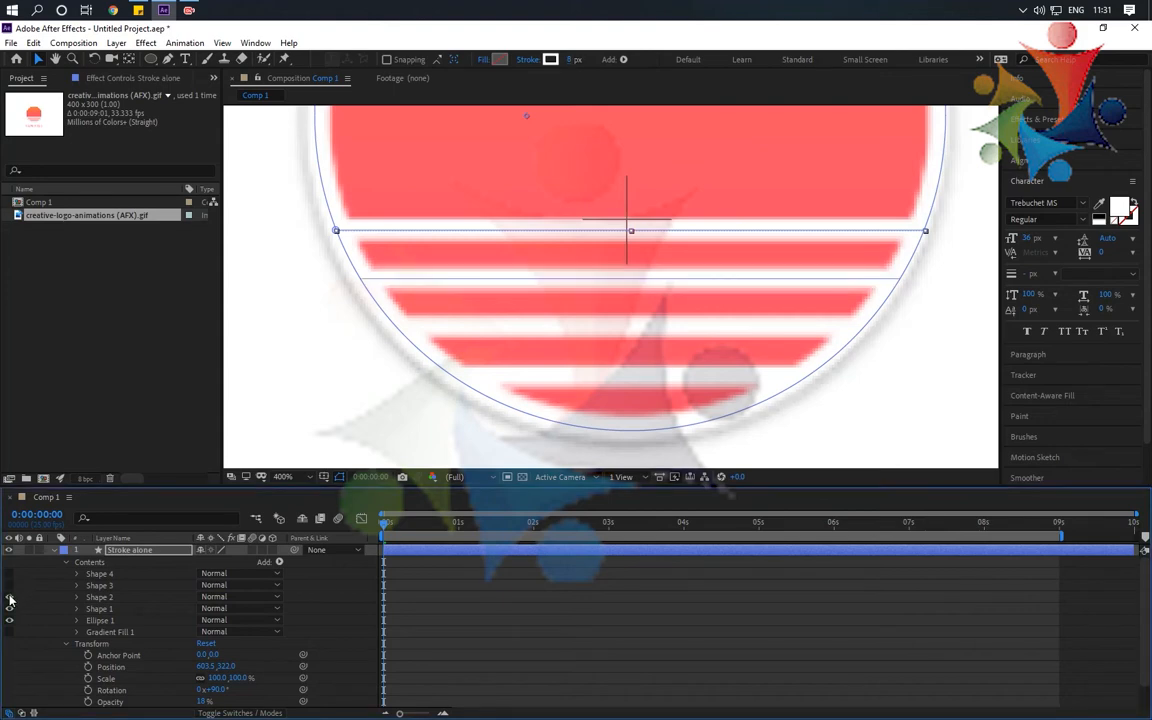
Show Shape 2, the second stripe line, and set its stroke width to 7 px
{"action": "left_click", "coordinate": [100, 597]}
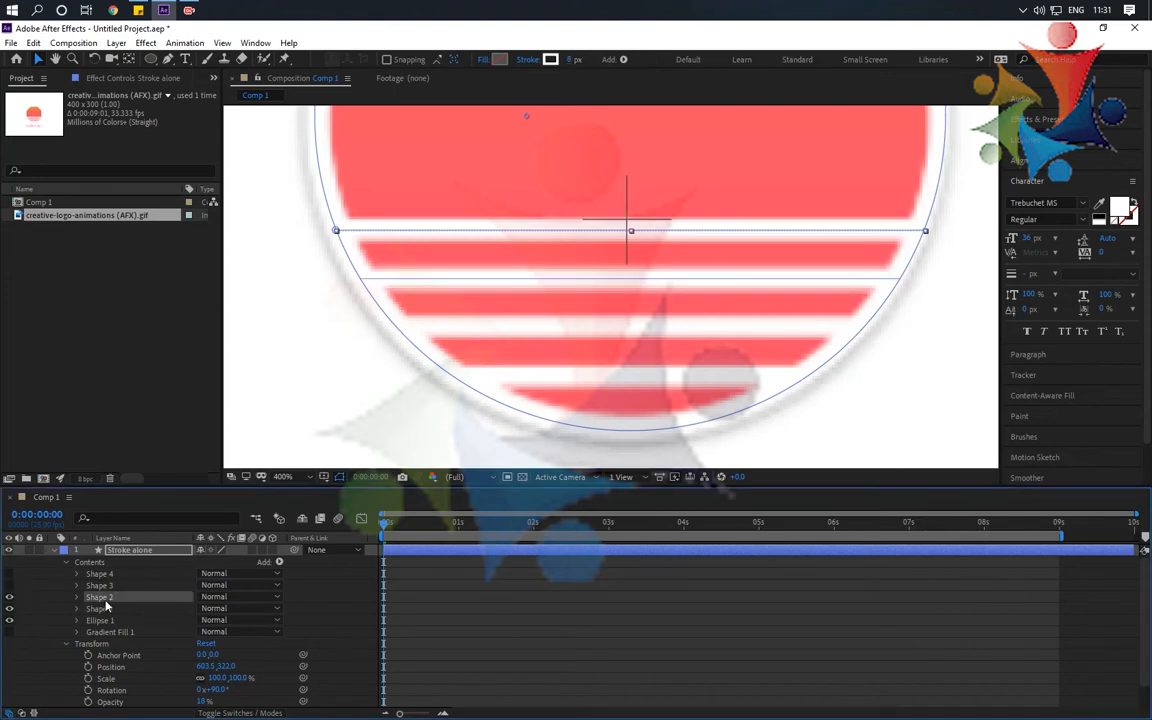
{"action": "left_click", "coordinate": [576, 60]}
{"action": "type", "text": "7"}
{"action": "key", "text": "Return"}
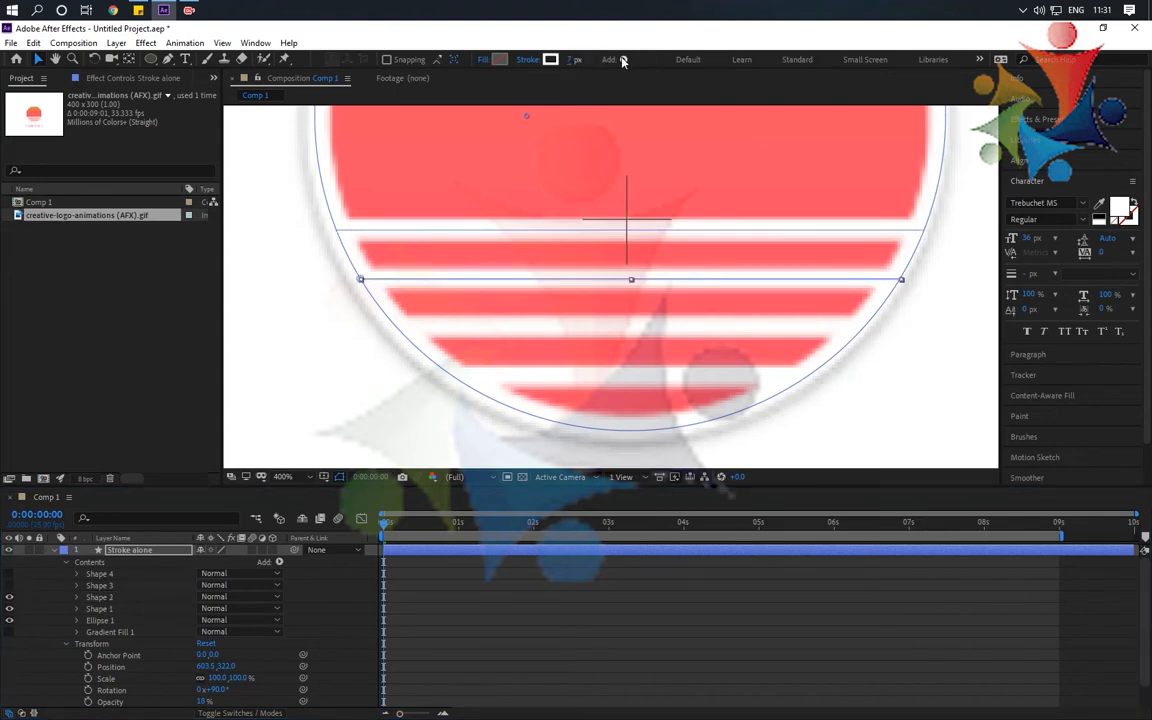
Show Shape 3 and raise the Stroke alone layer's opacity to 59%
{"action": "left_click", "coordinate": [103, 586]}
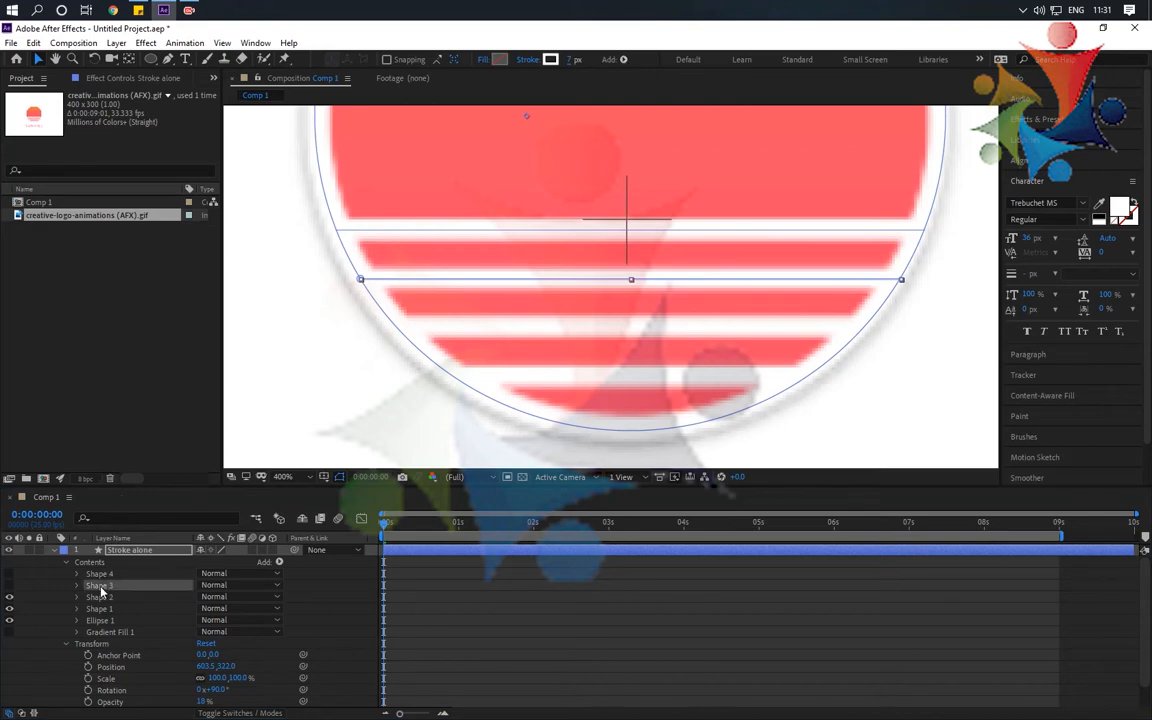
{"action": "left_click", "coordinate": [9, 587]}
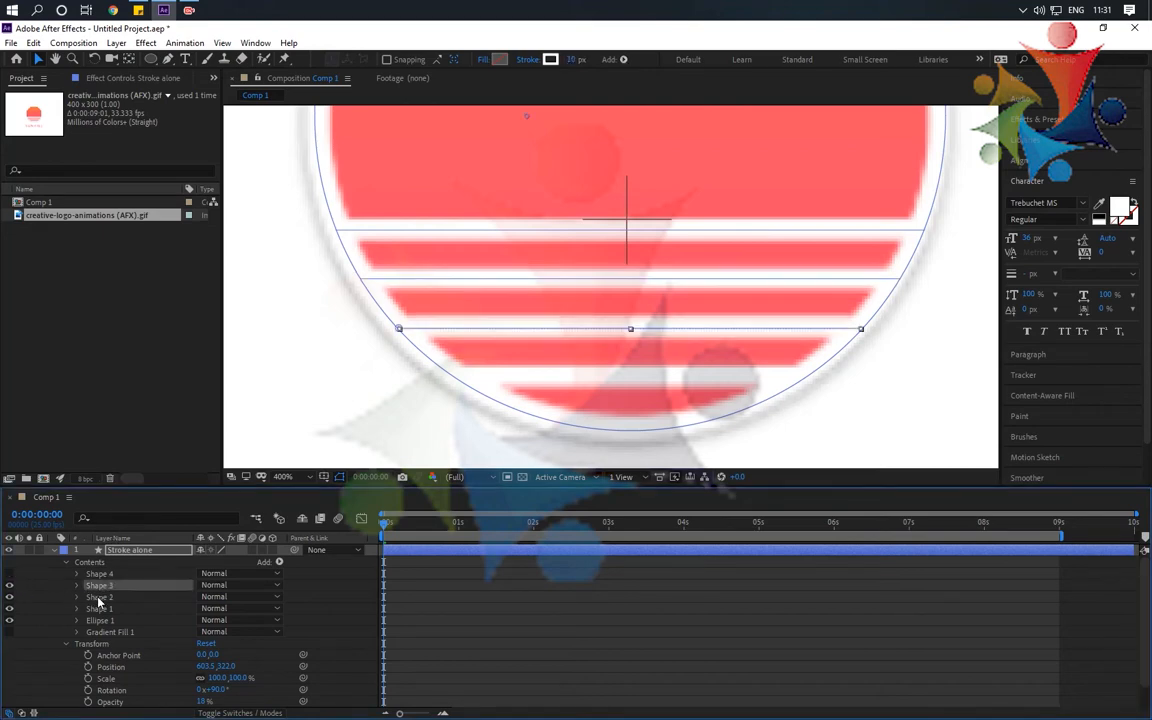
{"action": "left_click", "coordinate": [133, 552]}
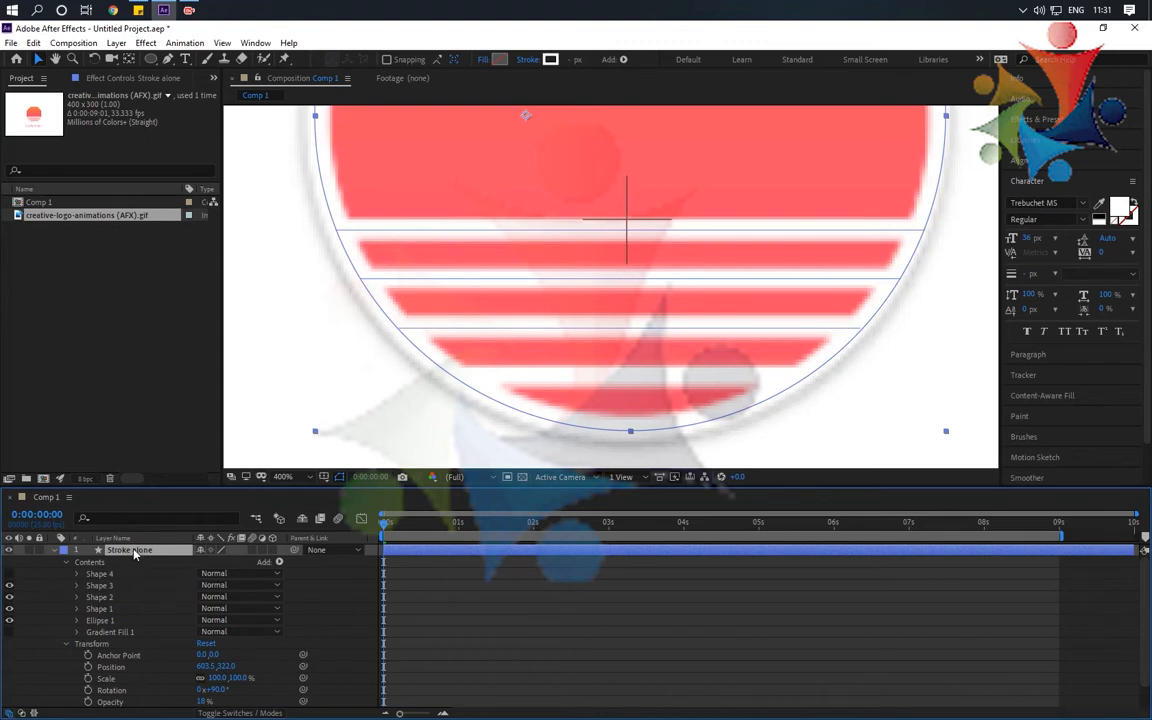
{"action": "scroll", "coordinate": [92, 670], "scroll_direction": "down", "scroll_amount": 1}
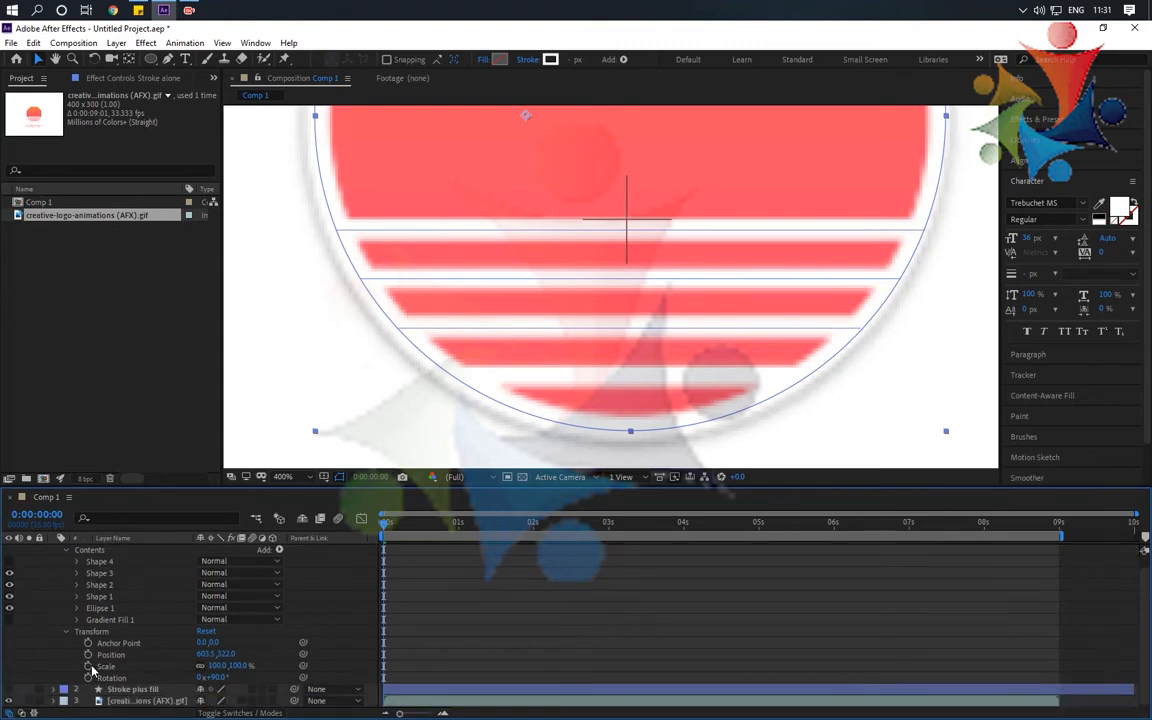
{"action": "left_click", "coordinate": [65, 633]}
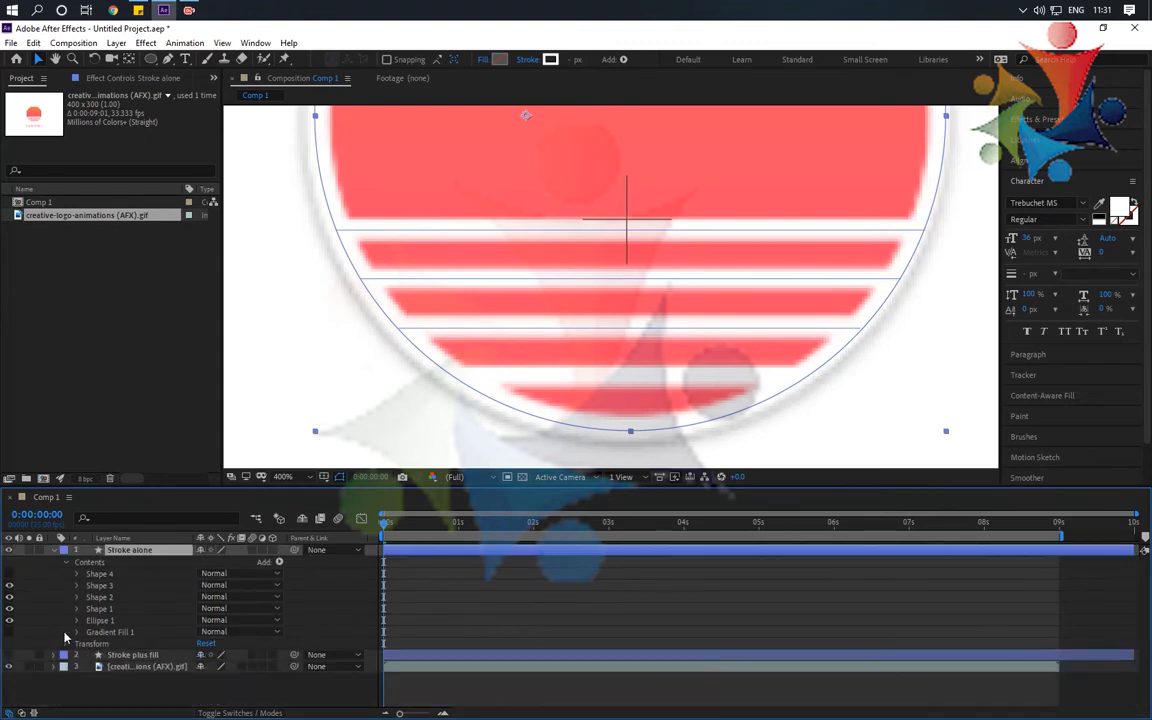
{"action": "left_click", "coordinate": [66, 643]}
{"action": "scroll", "coordinate": [150, 635], "scroll_direction": "down", "scroll_amount": 2}
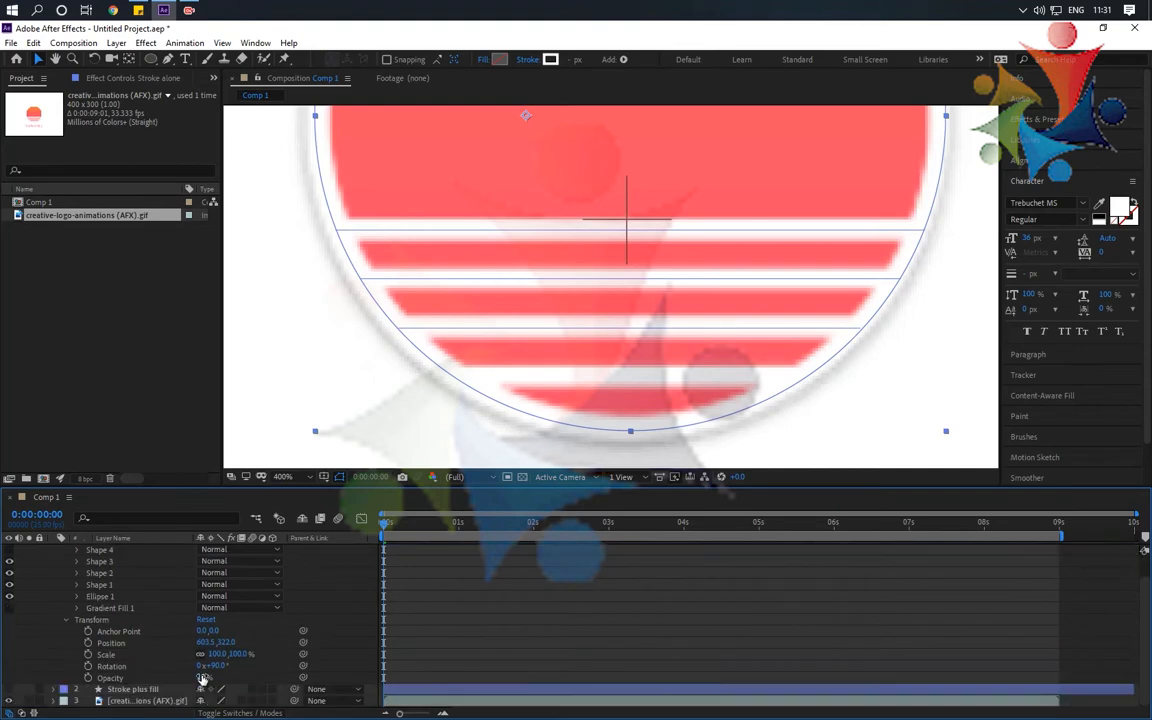
{"action": "mouse_move", "coordinate": [202, 678]}
{"action": "left_mouse_down"}
{"action": "mouse_move", "coordinate": [250, 678]}
{"action": "mouse_move", "coordinate": [208, 679]}
{"action": "mouse_move", "coordinate": [231, 680]}
{"action": "left_mouse_up"}
Set the stroke width of Shape 3, the third stripe line, to 6 px
{"action": "left_click", "coordinate": [99, 561]}
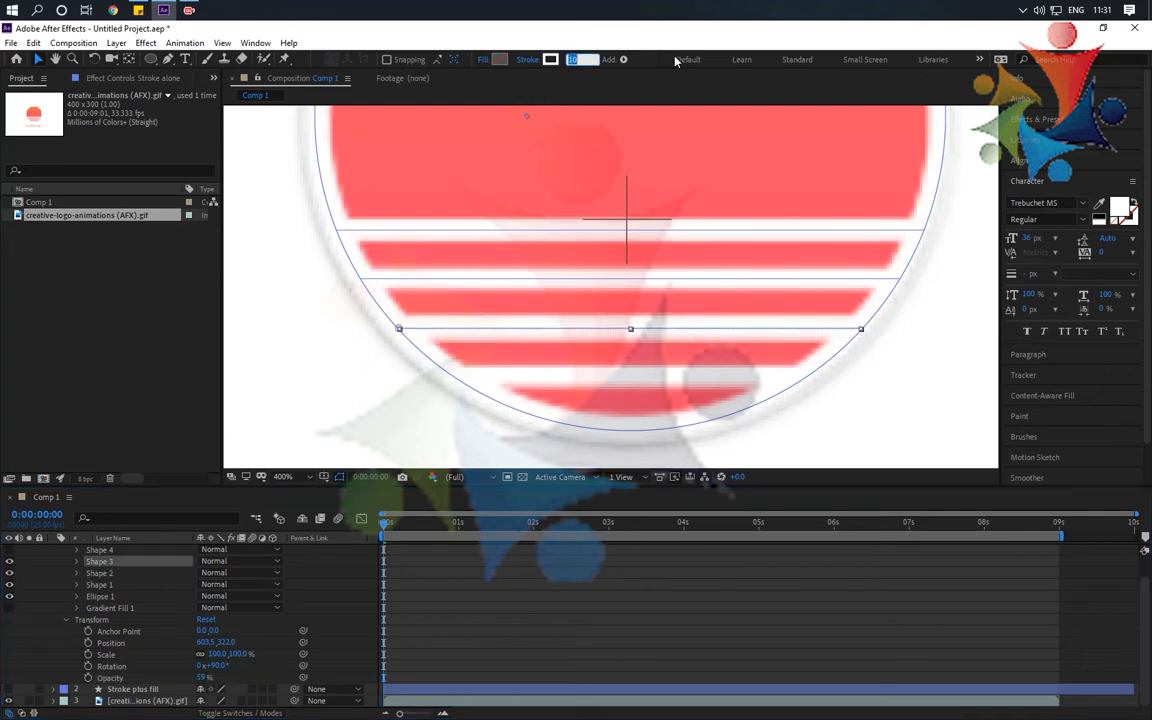
{"action": "type", "text": "6"}
{"action": "key", "text": "Return"}
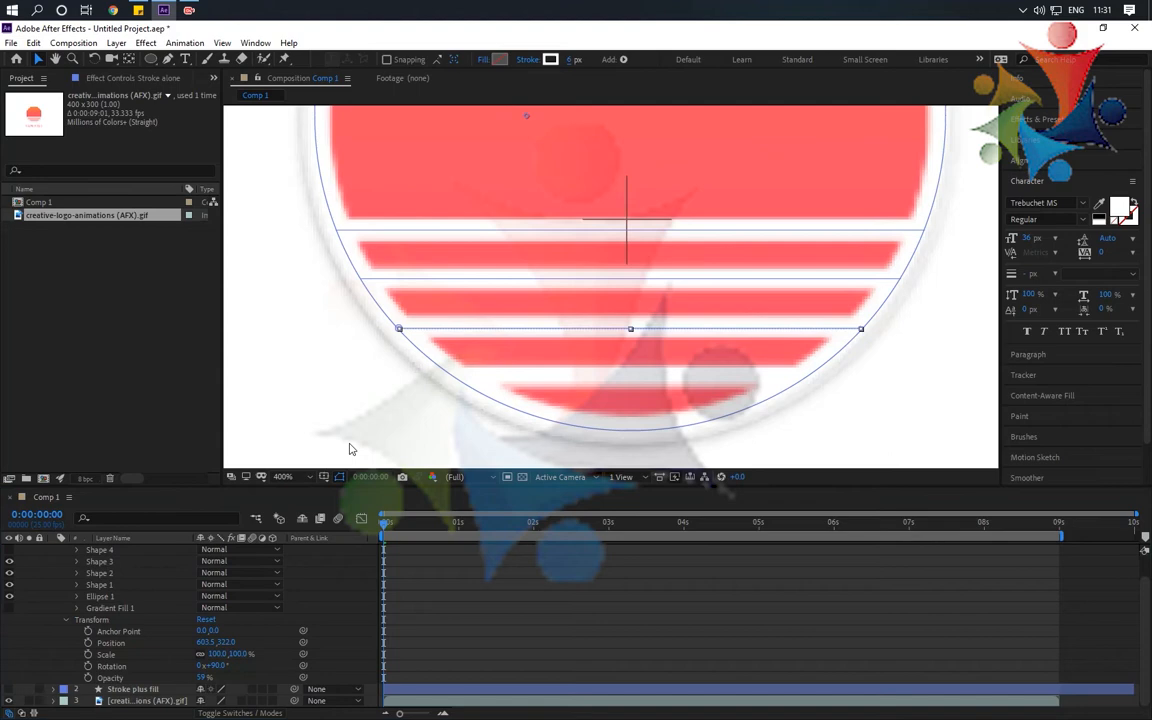
Show Shape 4, the lowest stripe line, and set its stroke width to 5 px
{"action": "left_click", "coordinate": [100, 549]}
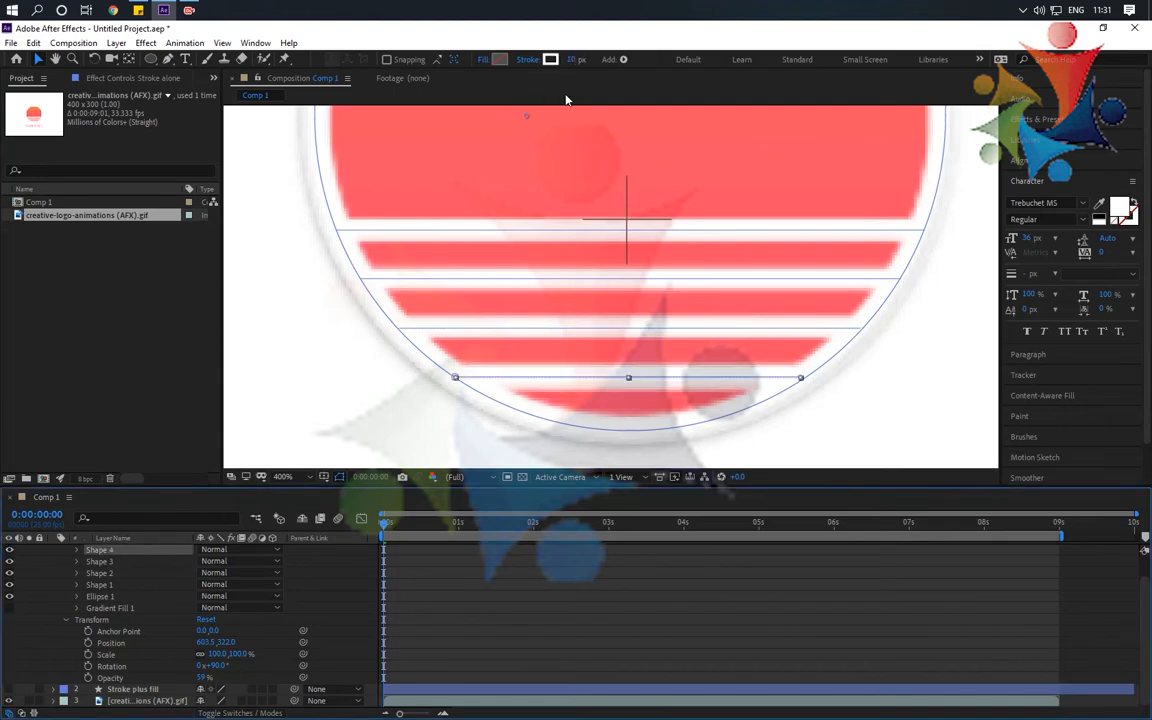
{"action": "left_click", "coordinate": [573, 60]}
{"action": "type", "text": "5"}
{"action": "key", "text": "Return"}
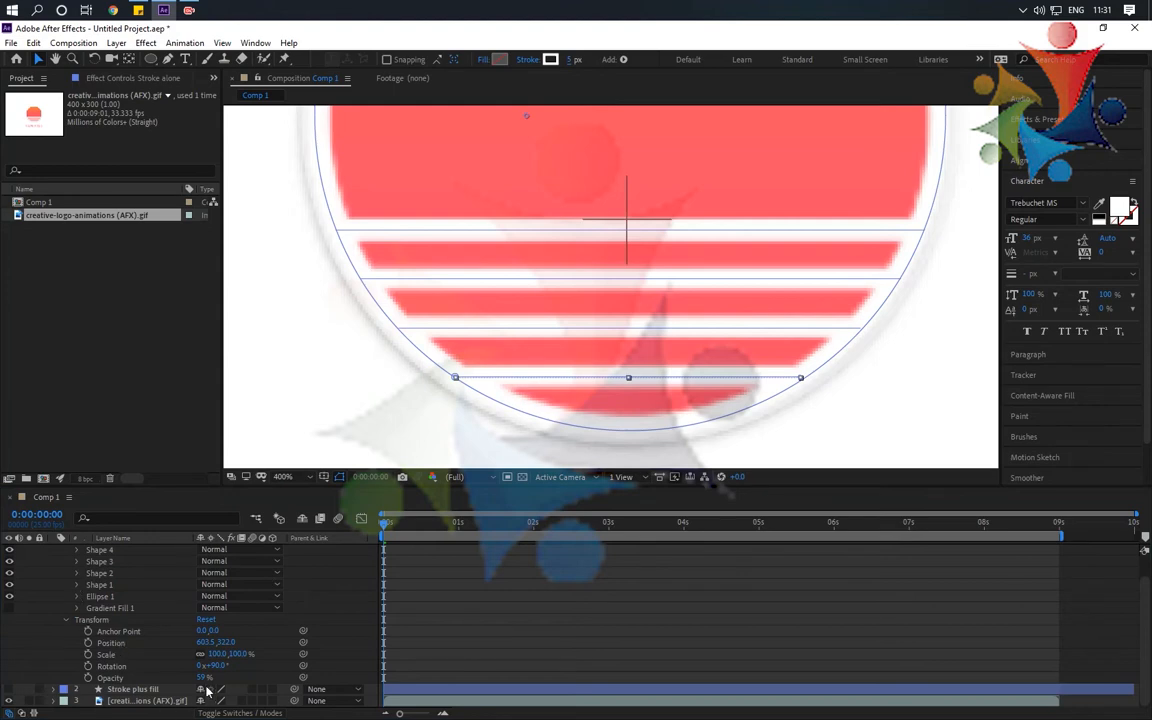
Restore the Stroke alone layer's opacity to 100% and deselect the layer
{"action": "left_click_drag", "start_coordinate": [202, 679], "coordinate": [478, 700]}
{"action": "scroll", "coordinate": [46, 641], "scroll_direction": "up", "scroll_amount": 2}
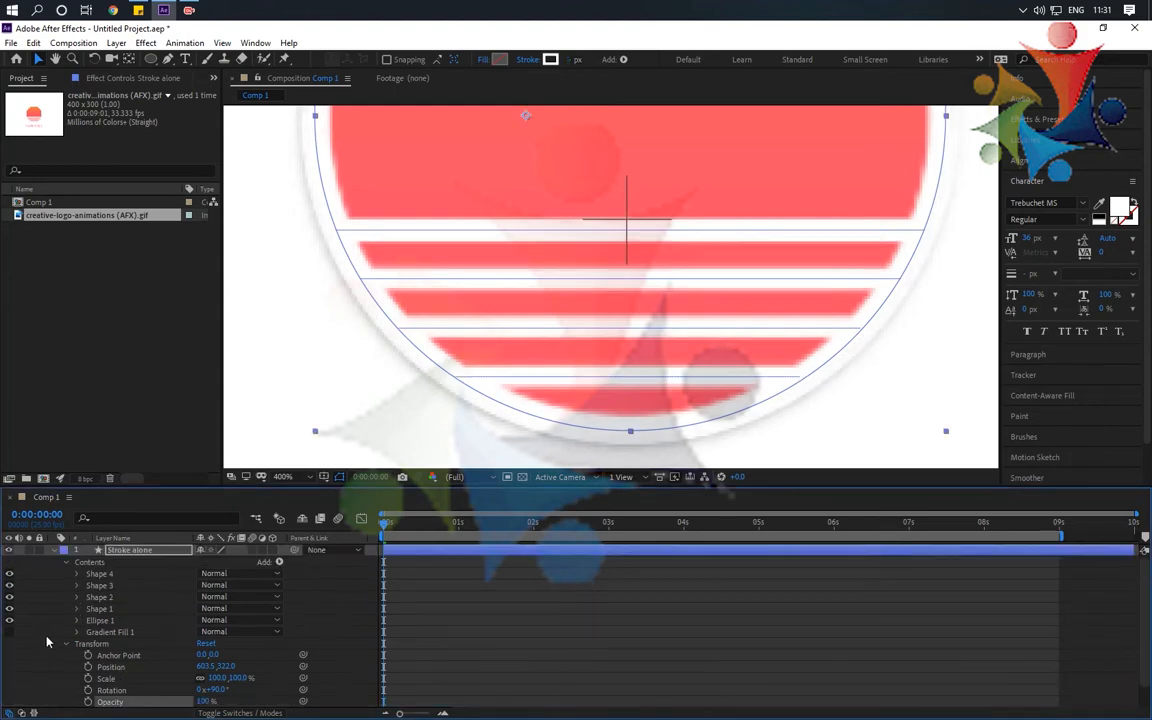
{"action": "left_click", "coordinate": [70, 551]}
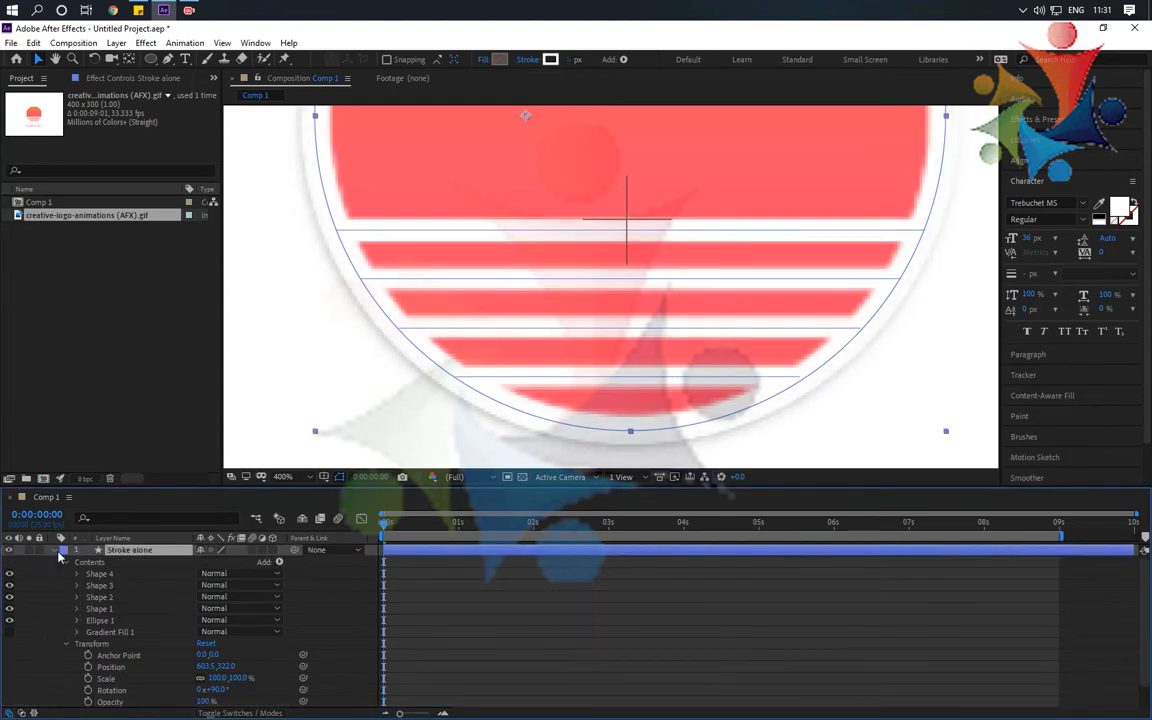
{"action": "left_click", "coordinate": [95, 551]}
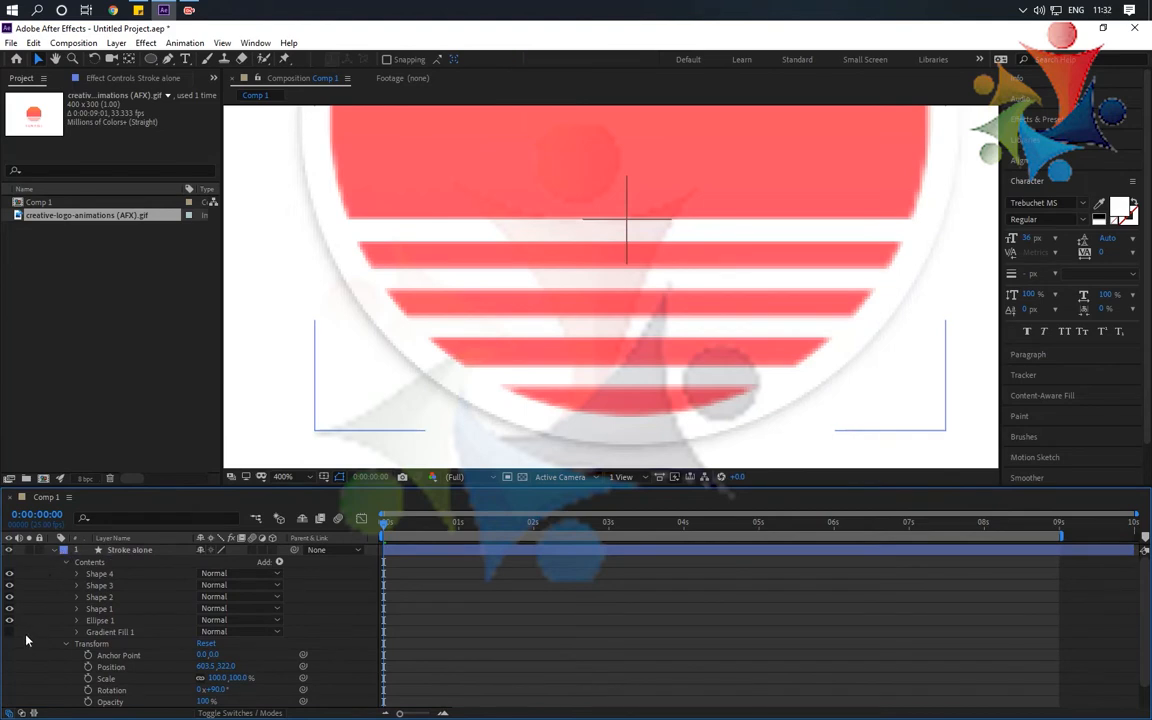
Delete Gradient Fill 1 from the Stroke alone layer's contents and collapse the layer
{"action": "left_click", "coordinate": [11, 632]}
{"action": "left_click", "coordinate": [55, 551]}
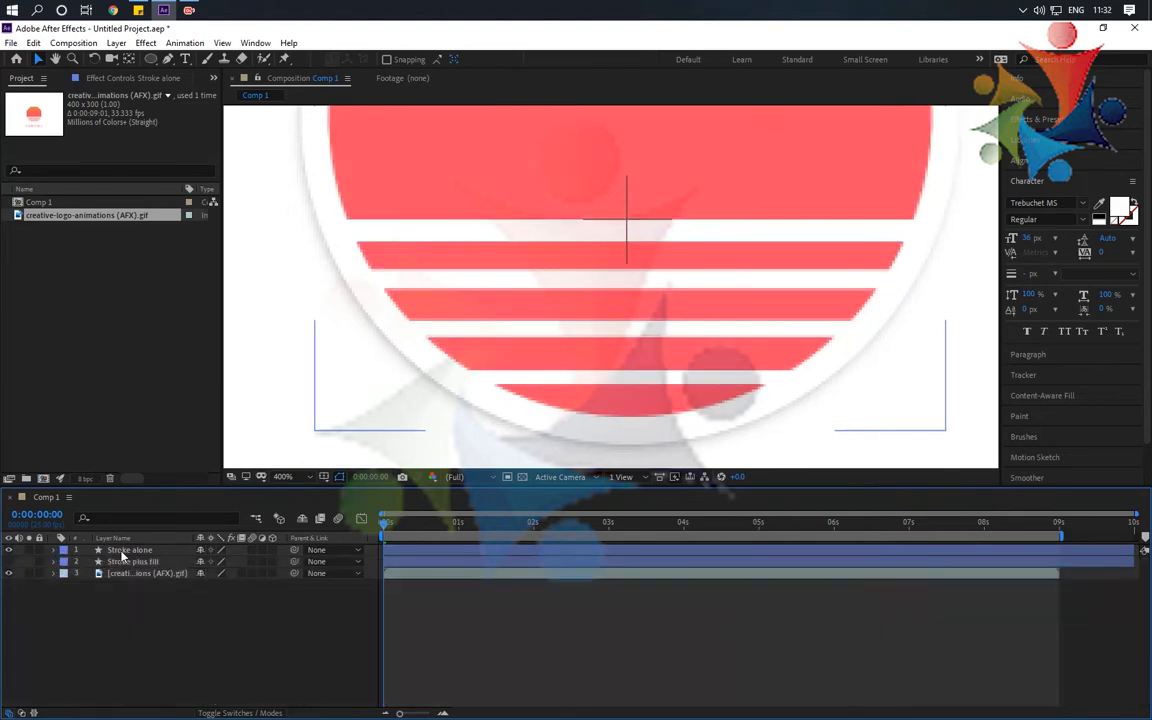
{"action": "left_click", "coordinate": [123, 551]}
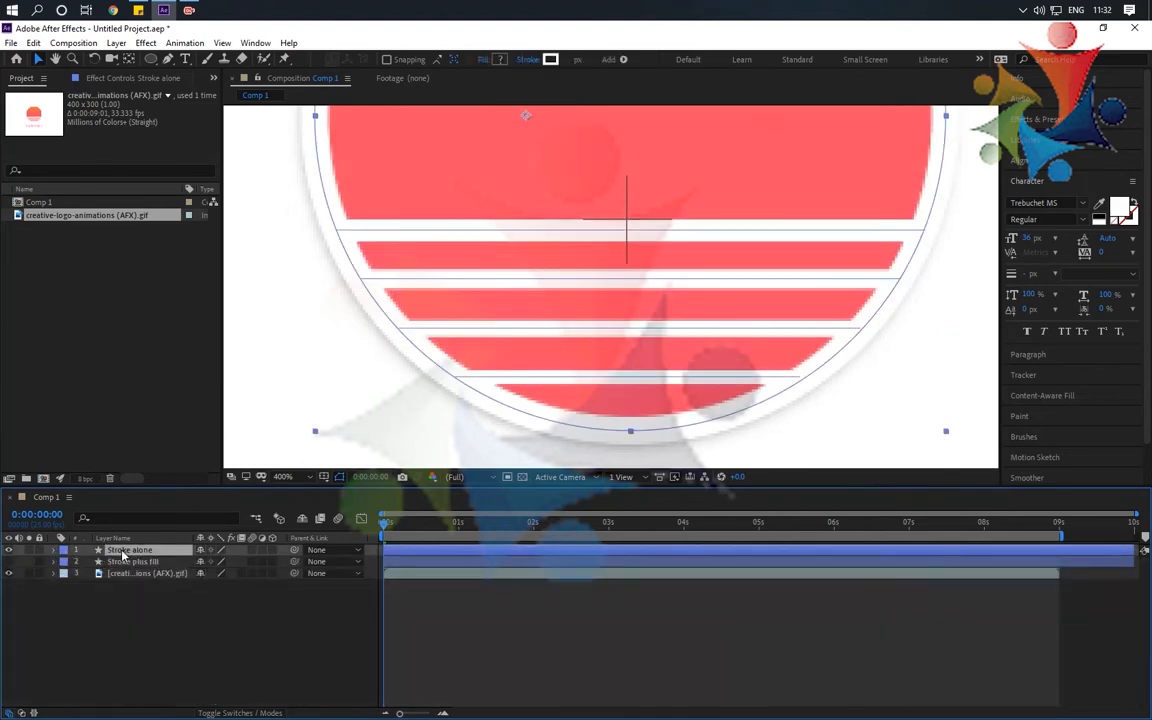
{"action": "left_click", "coordinate": [55, 551]}
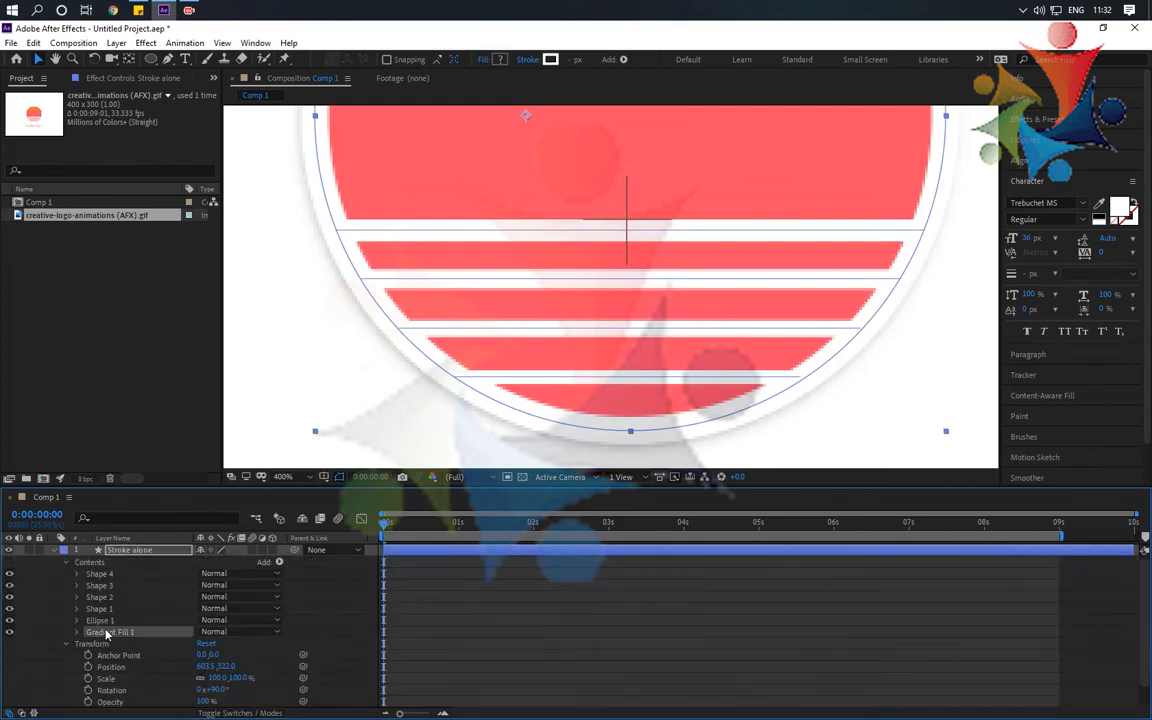
{"action": "key", "text": "Delete"}
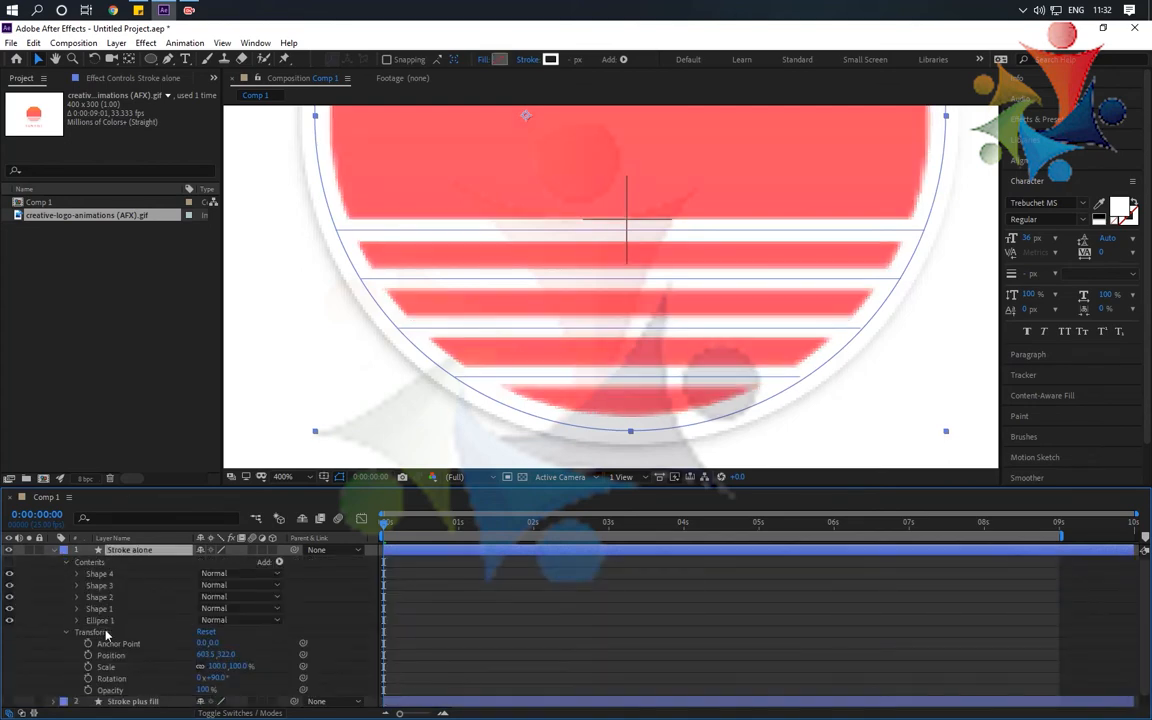
{"action": "left_click", "coordinate": [55, 551]}
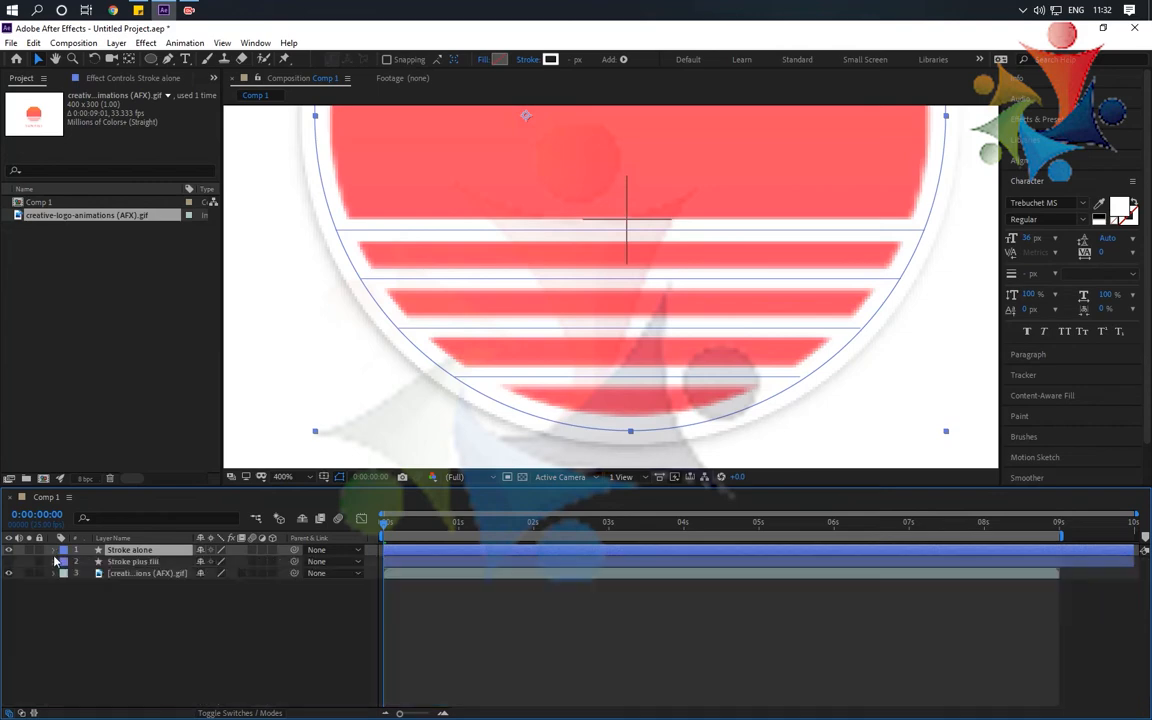
Hide the reference GIF layer, show the Stroke plus fill layer, and check the whole logo in the composition
{"action": "left_click", "coordinate": [25, 584]}
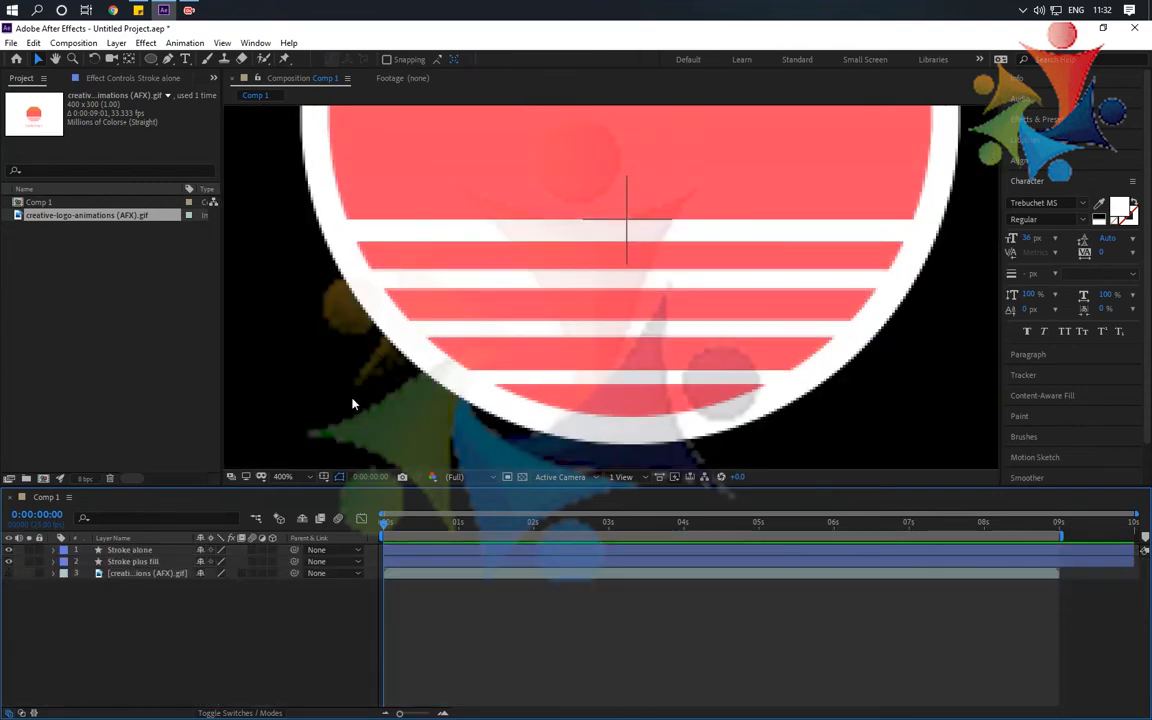
{"action": "scroll", "coordinate": [621, 299], "scroll_direction": "down", "scroll_amount": 1}
{"action": "scroll", "coordinate": [622, 299], "scroll_direction": "down", "scroll_amount": 1}
{"action": "scroll", "coordinate": [620, 315], "scroll_direction": "up", "scroll_amount": 1}
{"action": "left_click_drag", "start_coordinate": [728, 240], "coordinate": [719, 310]}
{"action": "scroll", "coordinate": [731, 305], "scroll_direction": "down", "scroll_amount": 1}
{"action": "left_click", "coordinate": [132, 561]}
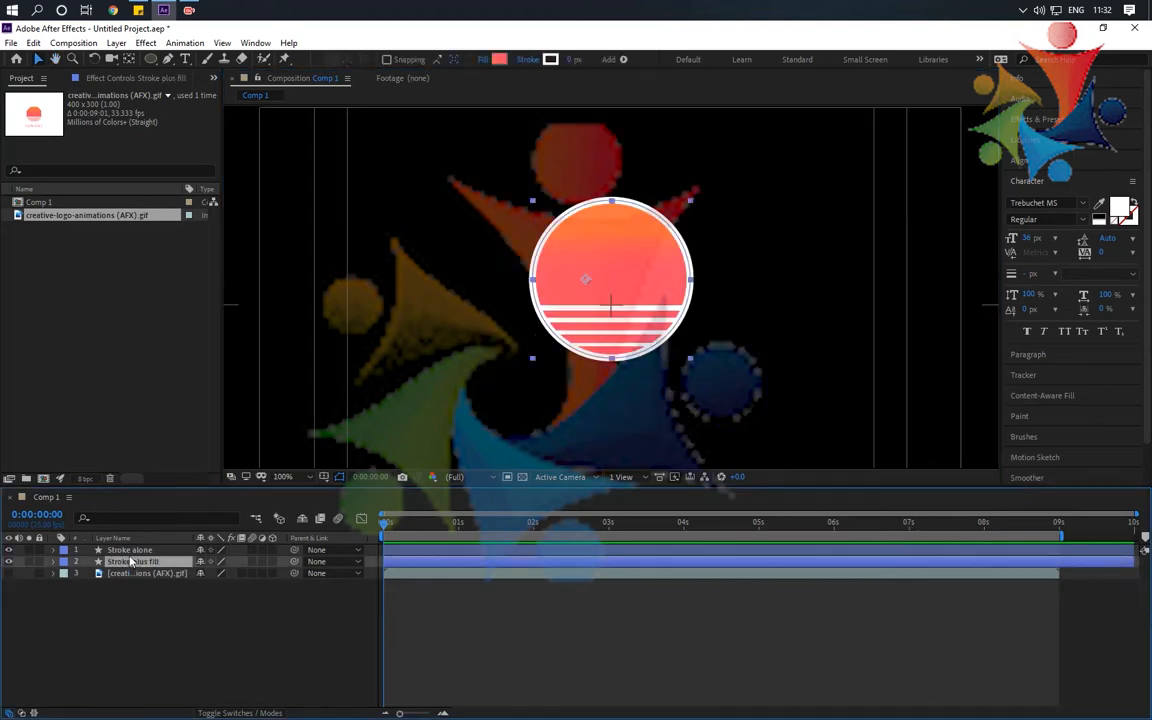
{"action": "left_click", "coordinate": [130, 551], "text": "shift"}
{"action": "right_click", "coordinate": [130, 551]}
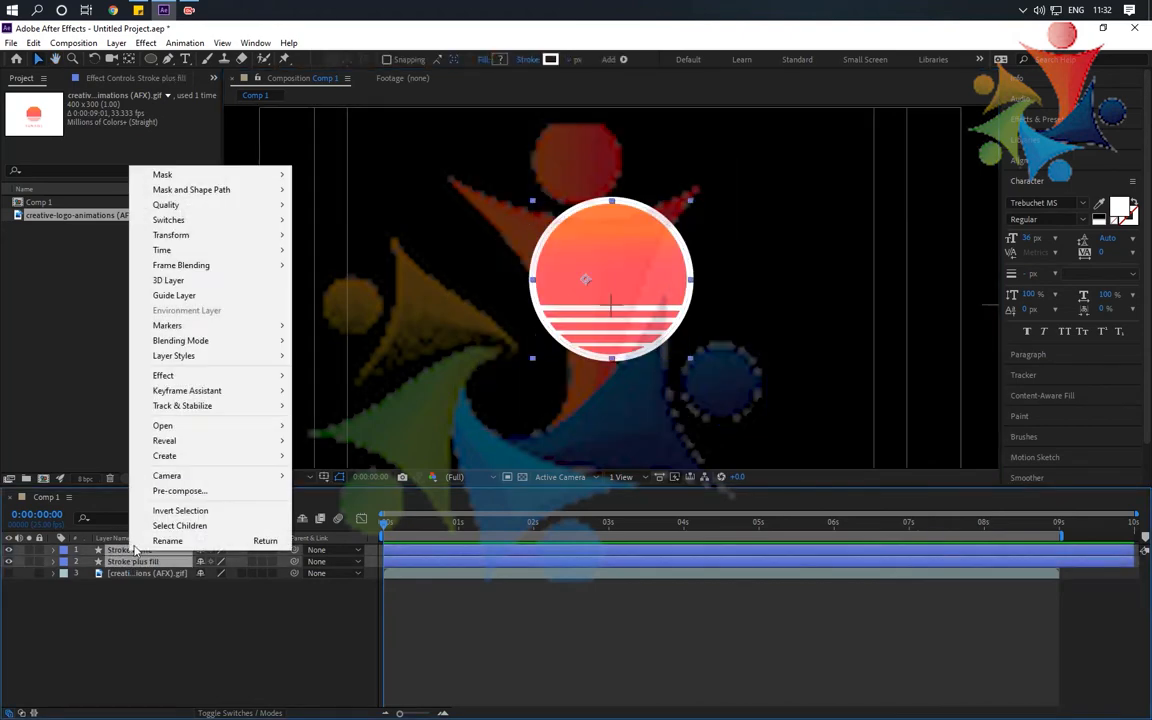
{"action": "left_click", "coordinate": [178, 512]}
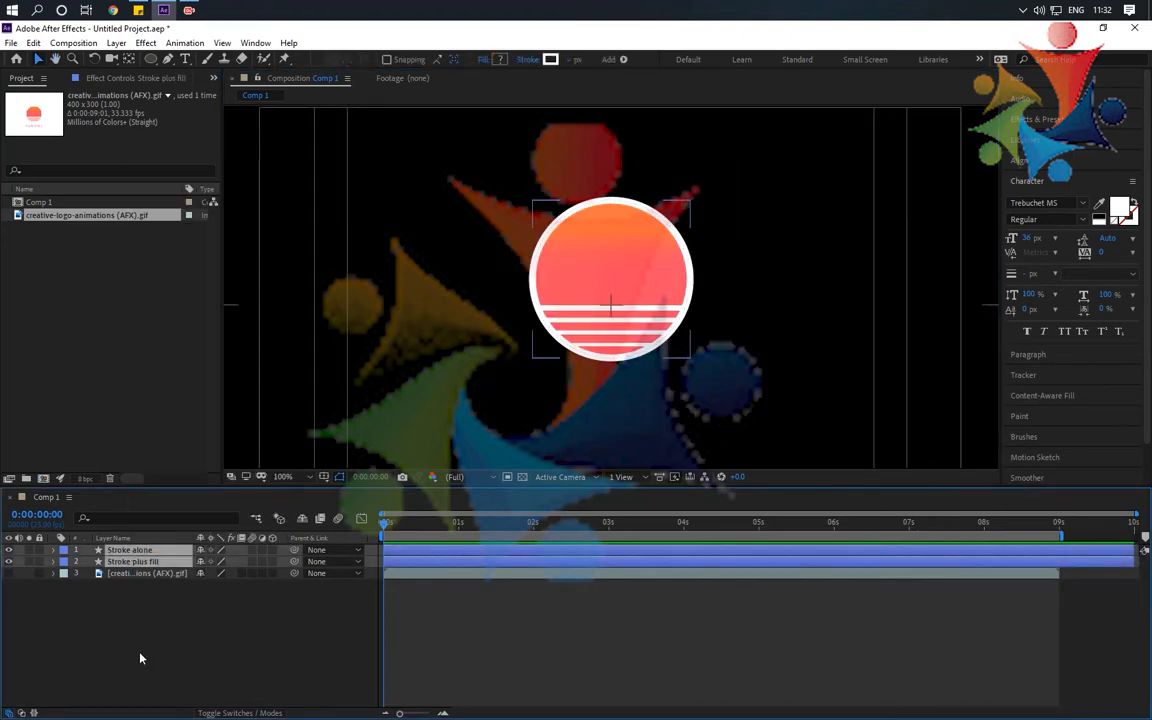
Hide the Stroke alone layer and select the gradient circle of the Stroke plus fill layer
{"action": "left_click", "coordinate": [9, 550]}
{"action": "left_click", "coordinate": [610, 276]}
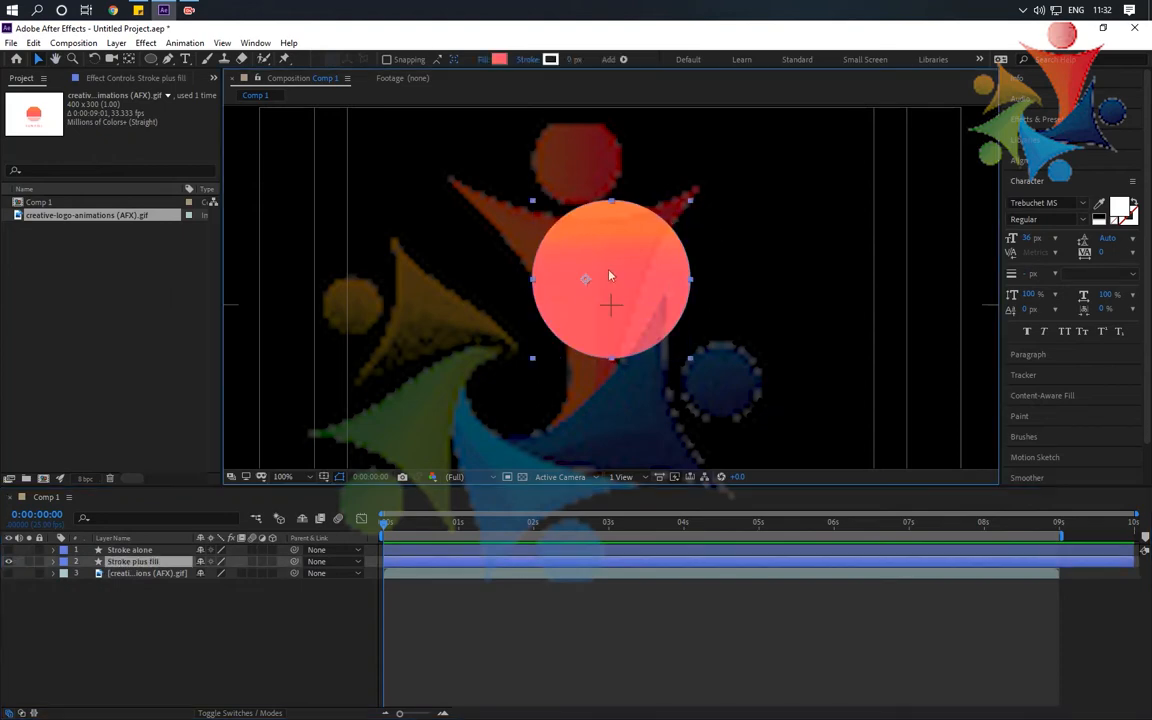
Show the reference GIF layer, duplicate the Stroke plus fill layer and place the copy beneath the original
{"action": "left_click", "coordinate": [9, 573]}
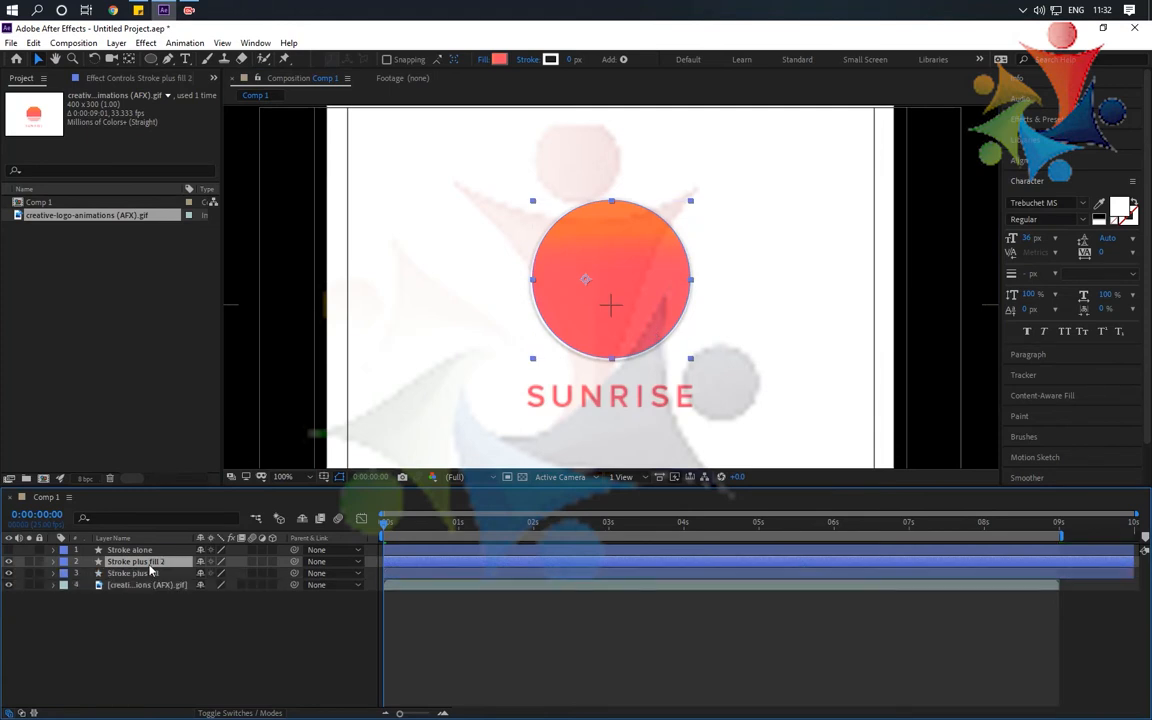
{"action": "key", "text": "ctrl+d"}
{"action": "left_click_drag", "start_coordinate": [148, 581], "coordinate": [148, 579]}
Pre-compose the Stroke alone and Stroke plus fill layers as Logo Final, check its contents and return to Comp 1
{"action": "left_click", "coordinate": [145, 562]}
{"action": "left_click", "coordinate": [144, 550], "text": "shift"}
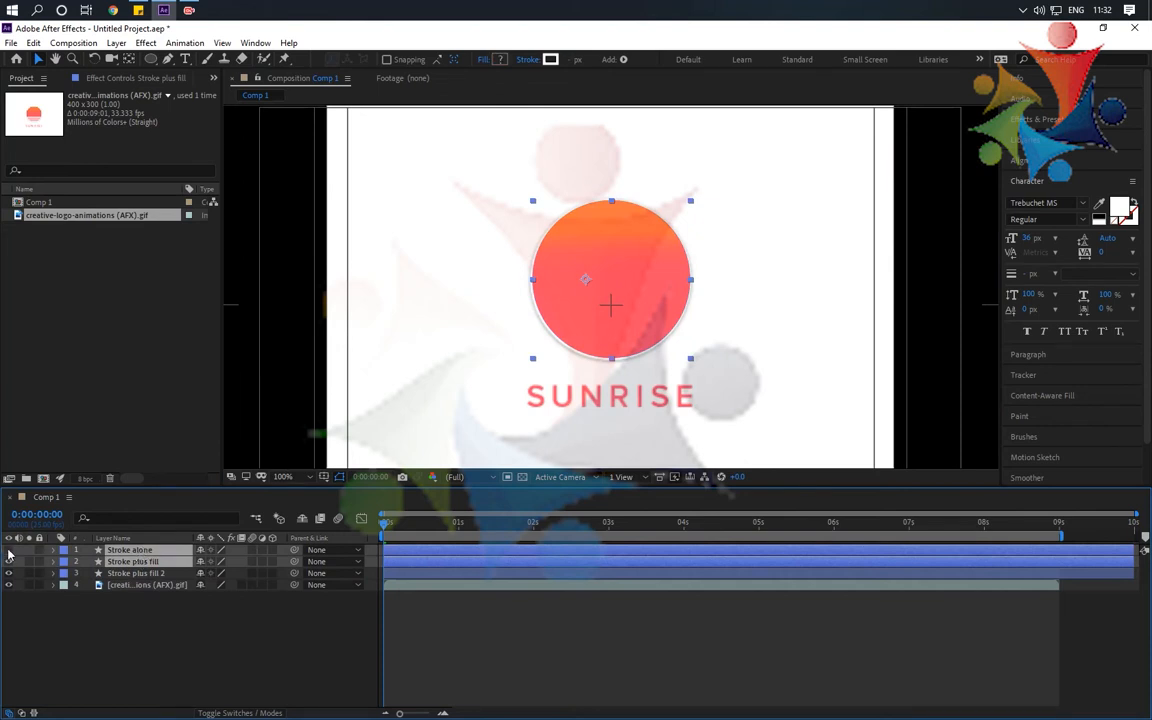
{"action": "right_click", "coordinate": [141, 552]}
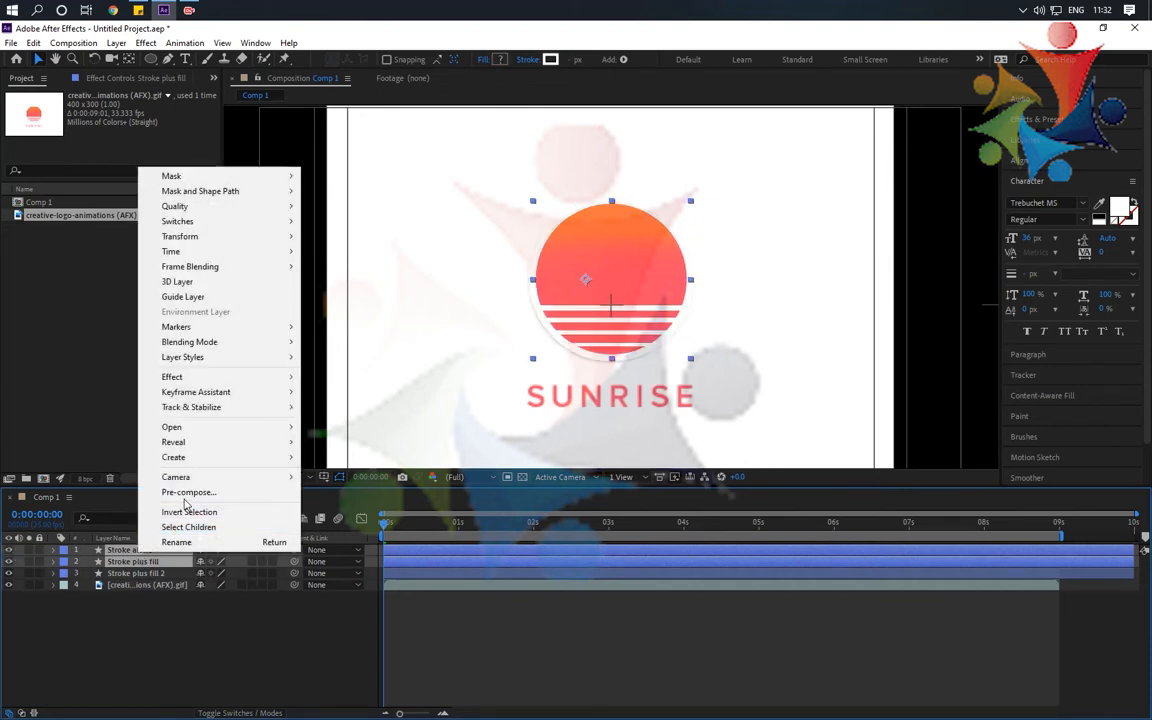
{"action": "left_click", "coordinate": [188, 492]}
{"action": "type", "text": "Logo Final"}
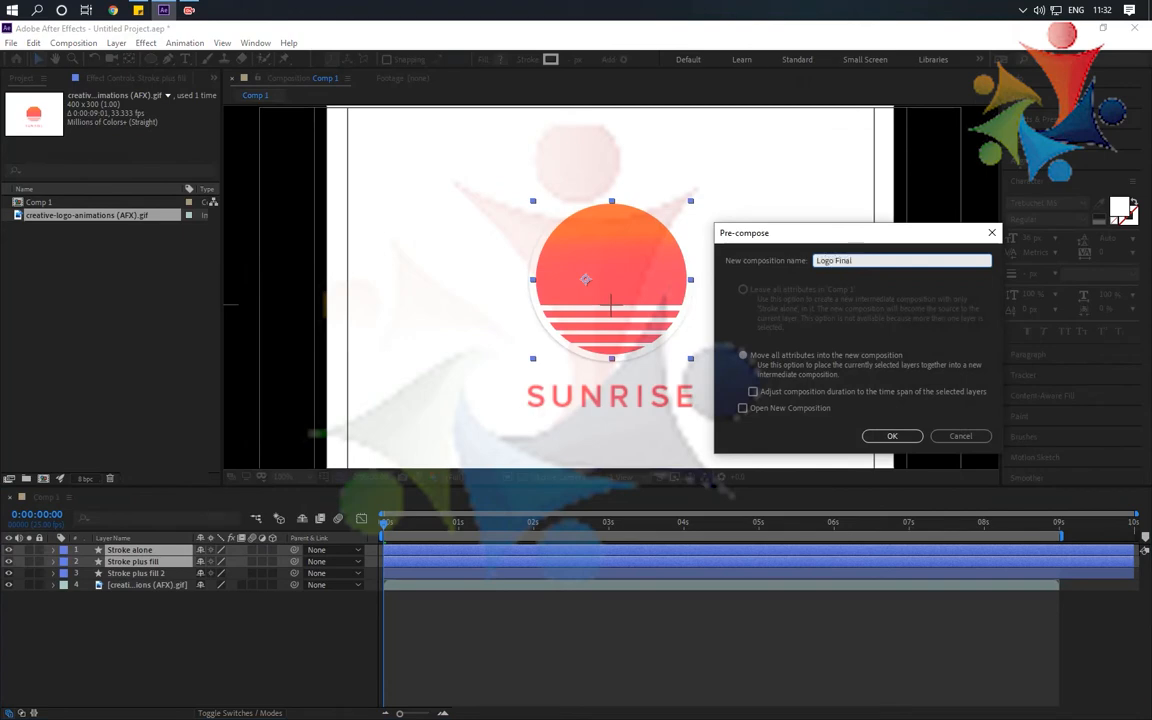
{"action": "key", "text": "Return"}
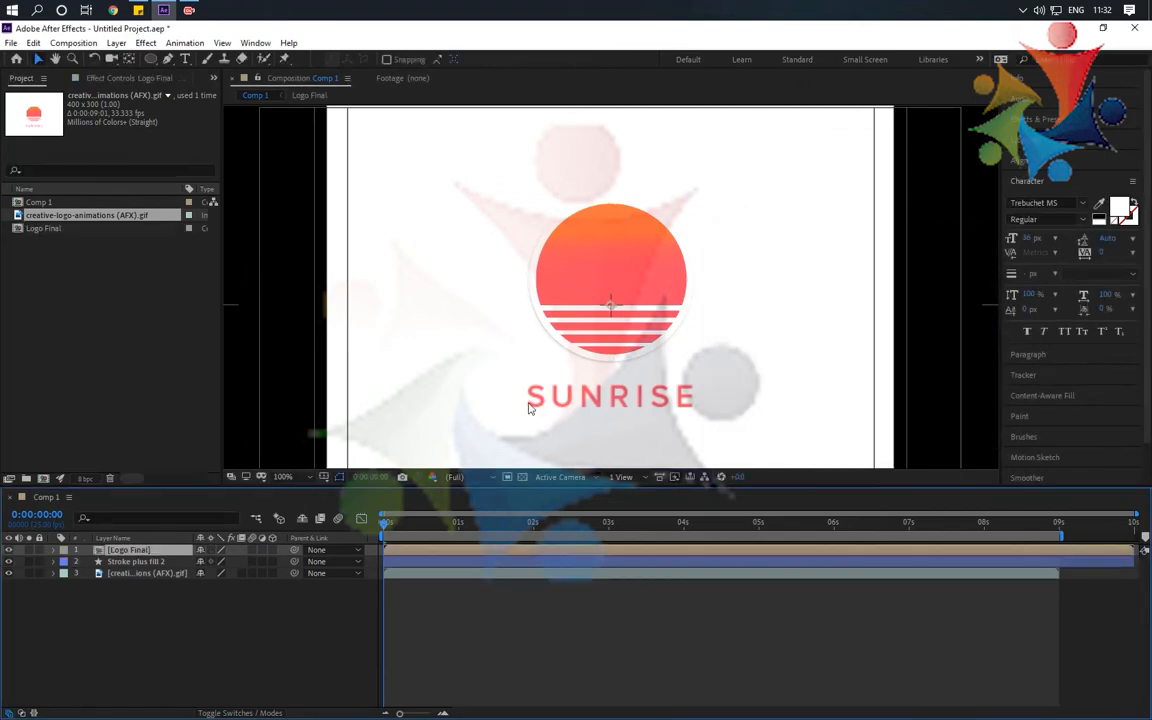
{"action": "double_click", "coordinate": [136, 552]}
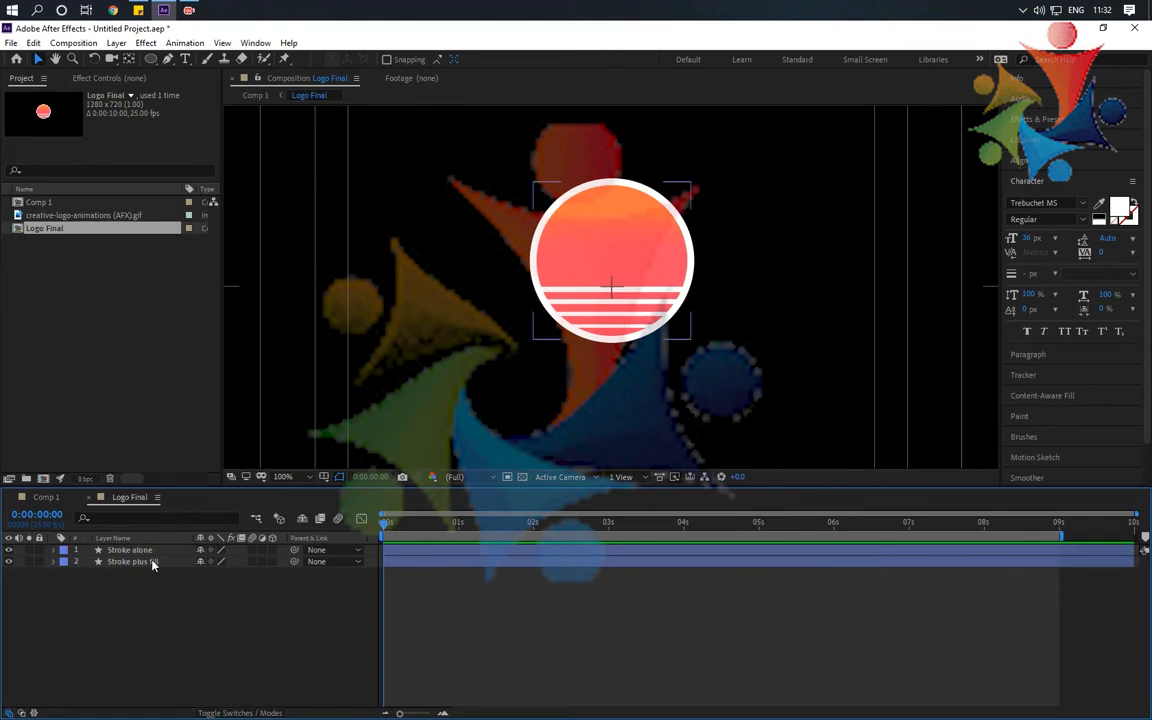
{"action": "left_click", "coordinate": [49, 499]}
{"action": "left_click", "coordinate": [237, 624]}
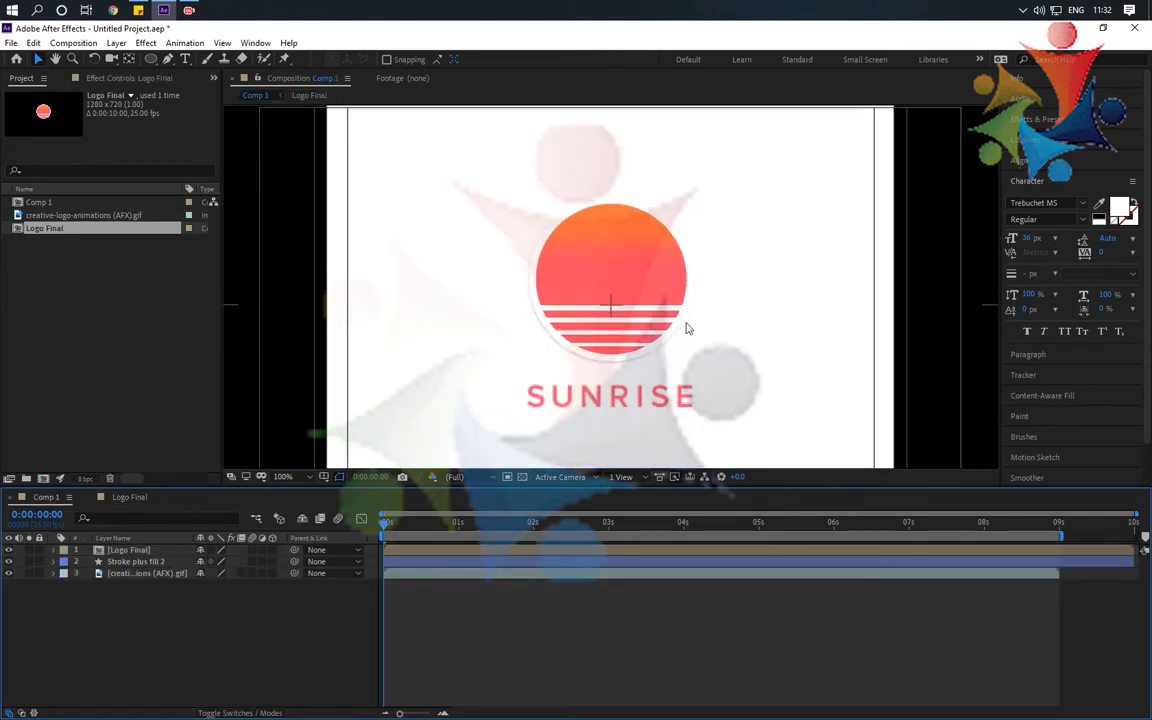
Add the text SUNRISE over the reference wordmark below the circle
{"action": "left_click", "coordinate": [185, 59]}
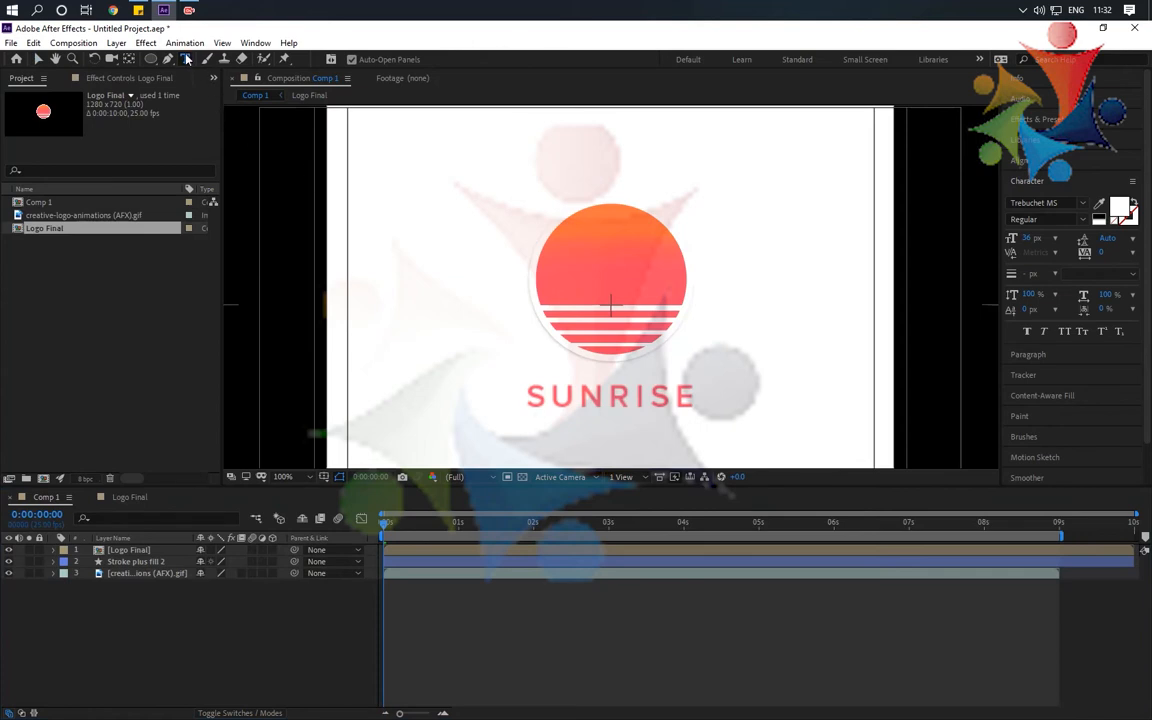
{"action": "left_click", "coordinate": [512, 398]}
{"action": "type", "text": "SUNRISE"}
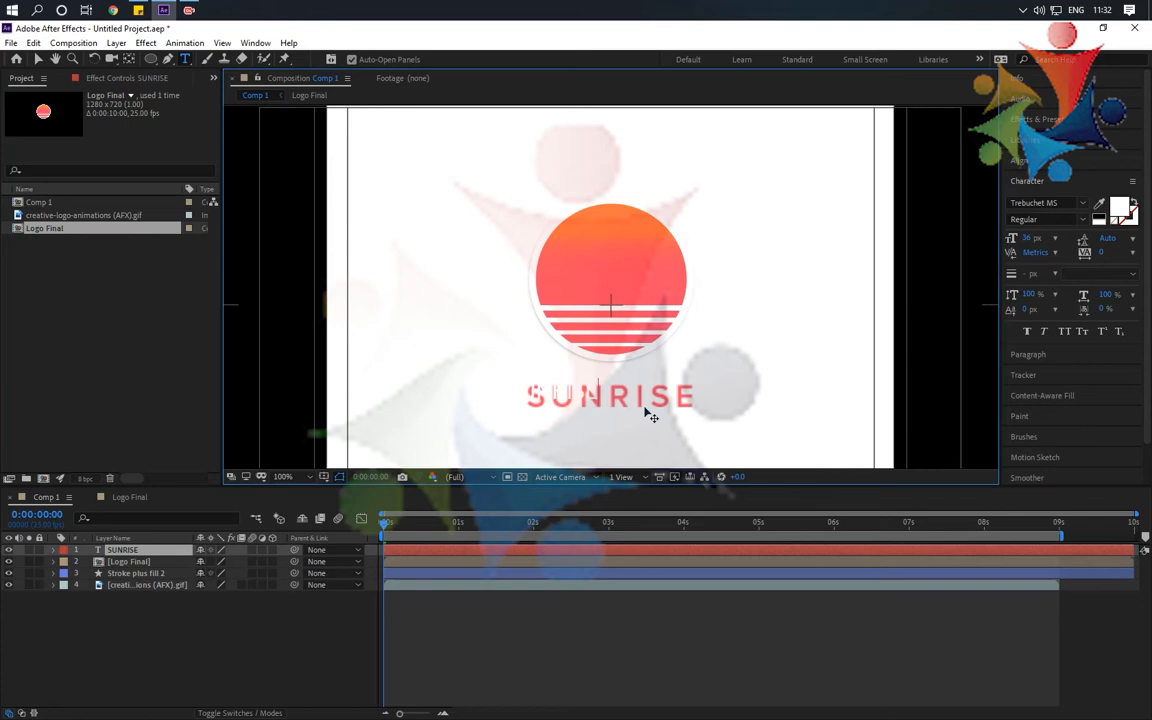
{"action": "left_click", "coordinate": [37, 59]}
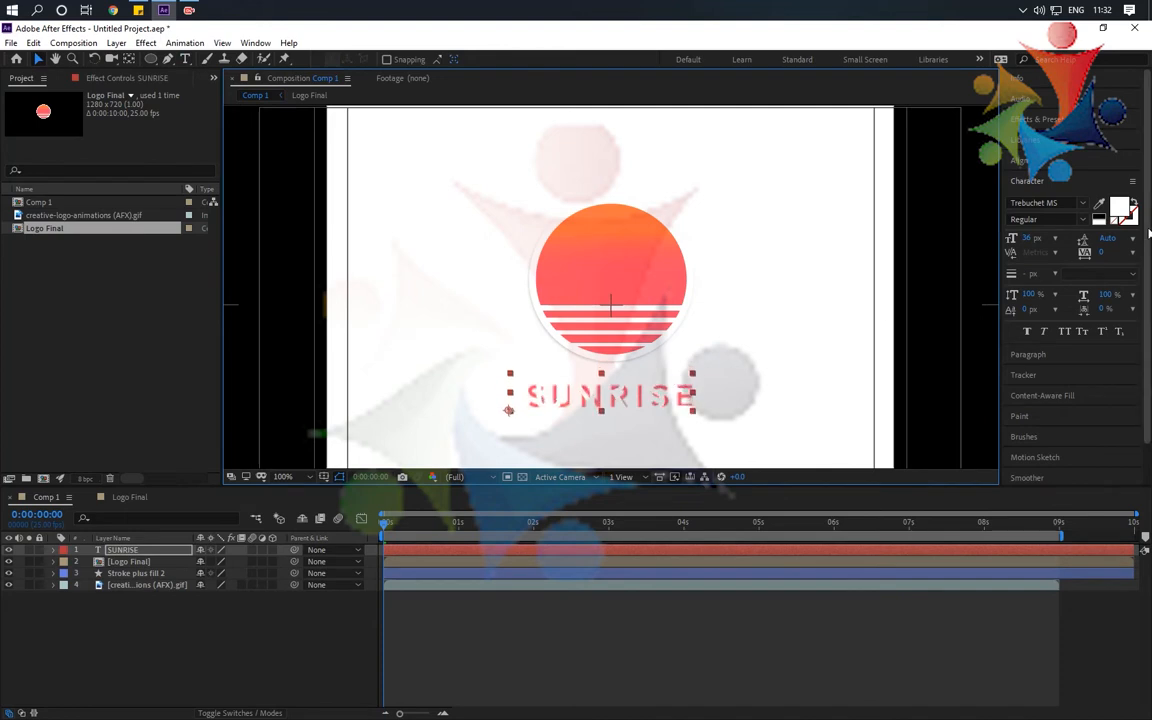
Set the SUNRISE text's fill color to FF4E68, sampled from the lower part of the logo circle
{"action": "left_click", "coordinate": [1119, 207]}
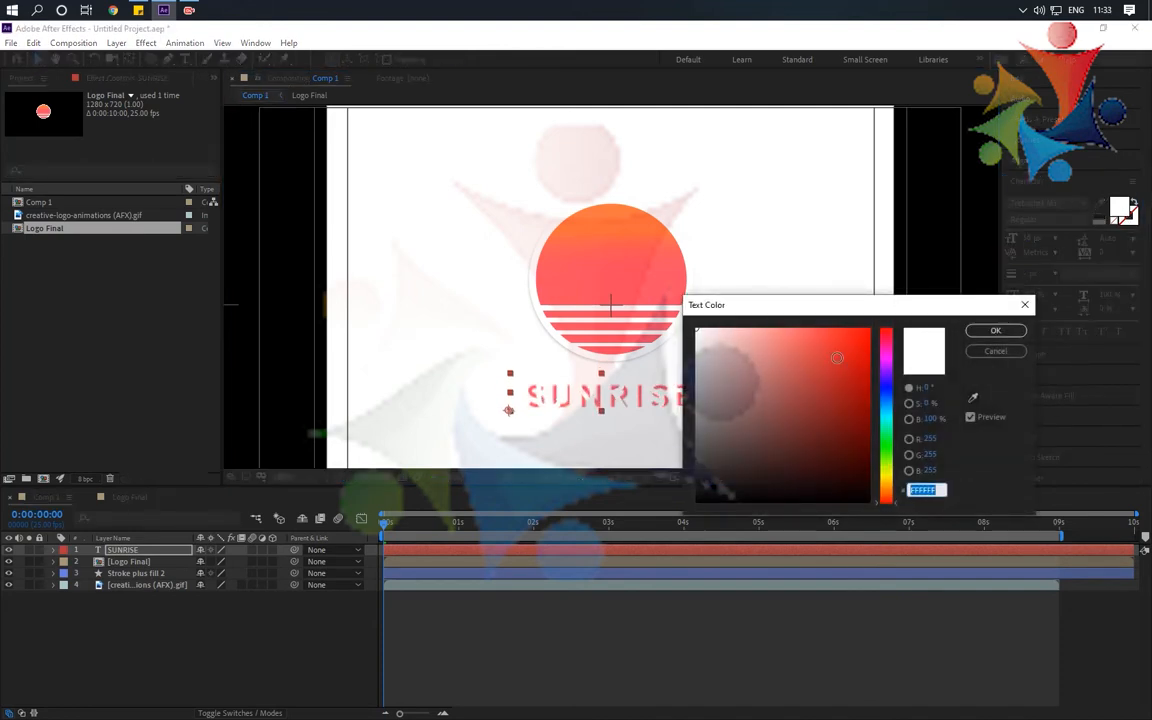
{"action": "left_click", "coordinate": [973, 397]}
{"action": "left_click", "coordinate": [636, 318]}
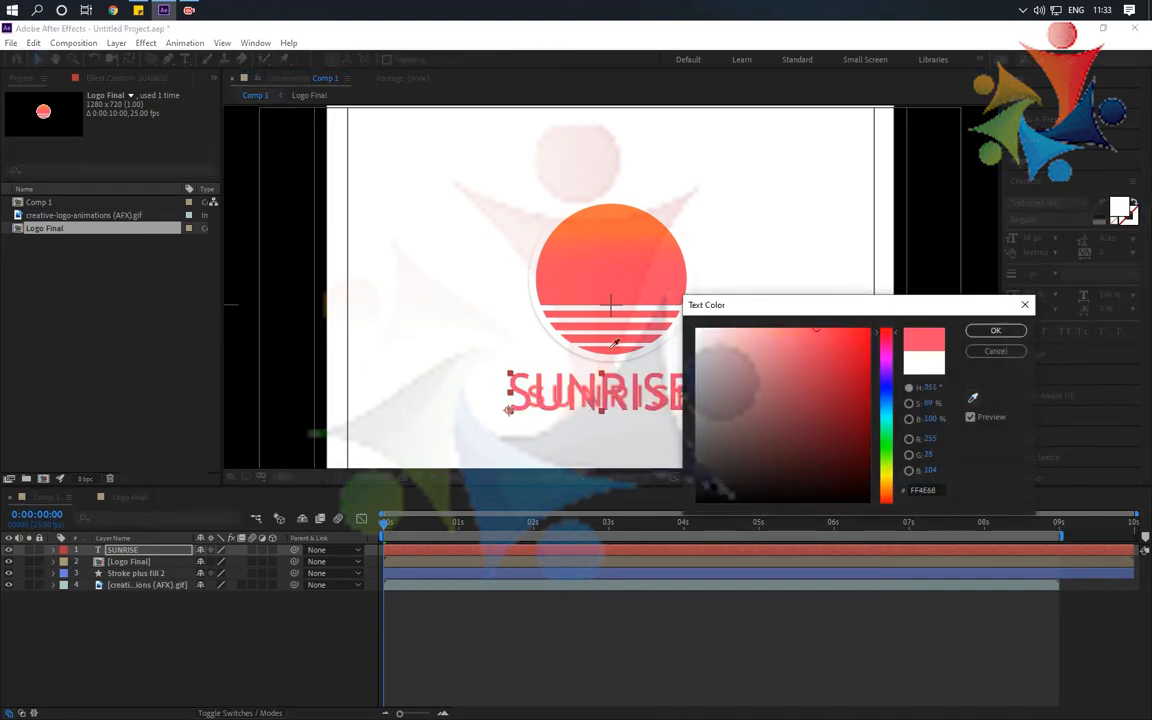
{"action": "left_click", "coordinate": [995, 330]}
Scale the SUNRISE text down to the reference wordmark's letter height and align its first letter with the wordmark's S
{"action": "left_click_drag", "start_coordinate": [647, 297], "coordinate": [624, 82]}
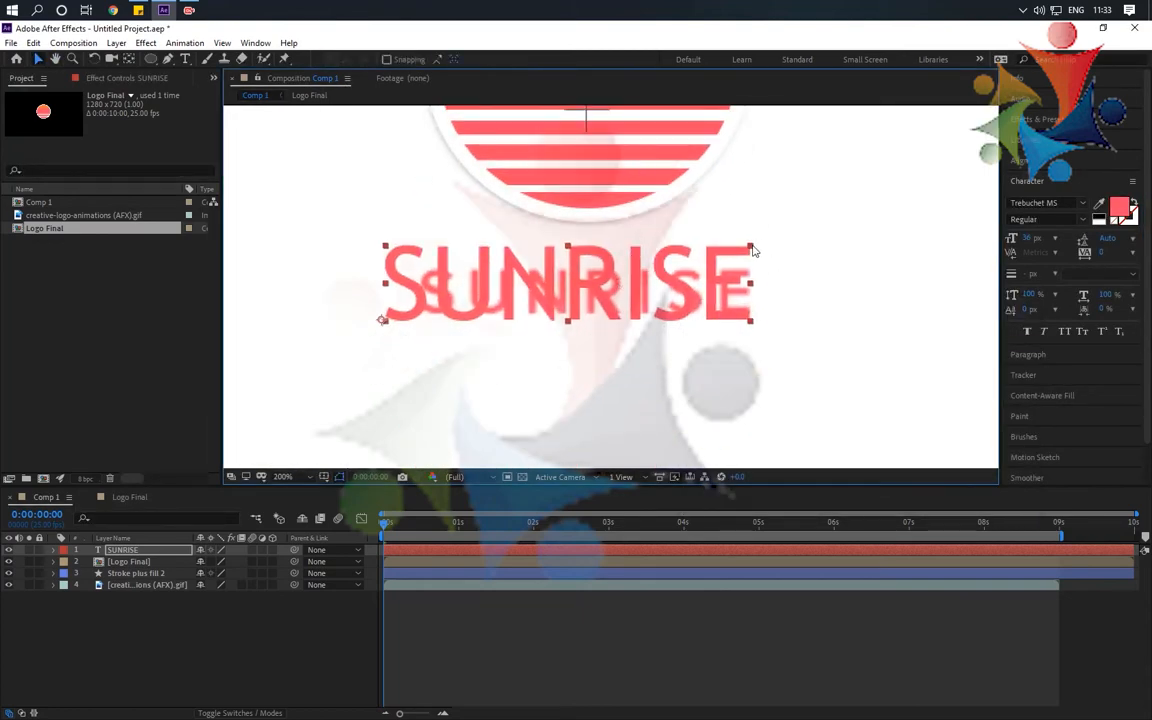
{"action": "left_click_drag", "start_coordinate": [751, 248], "coordinate": [566, 291]}
{"action": "left_click_drag", "start_coordinate": [488, 314], "coordinate": [527, 296]}
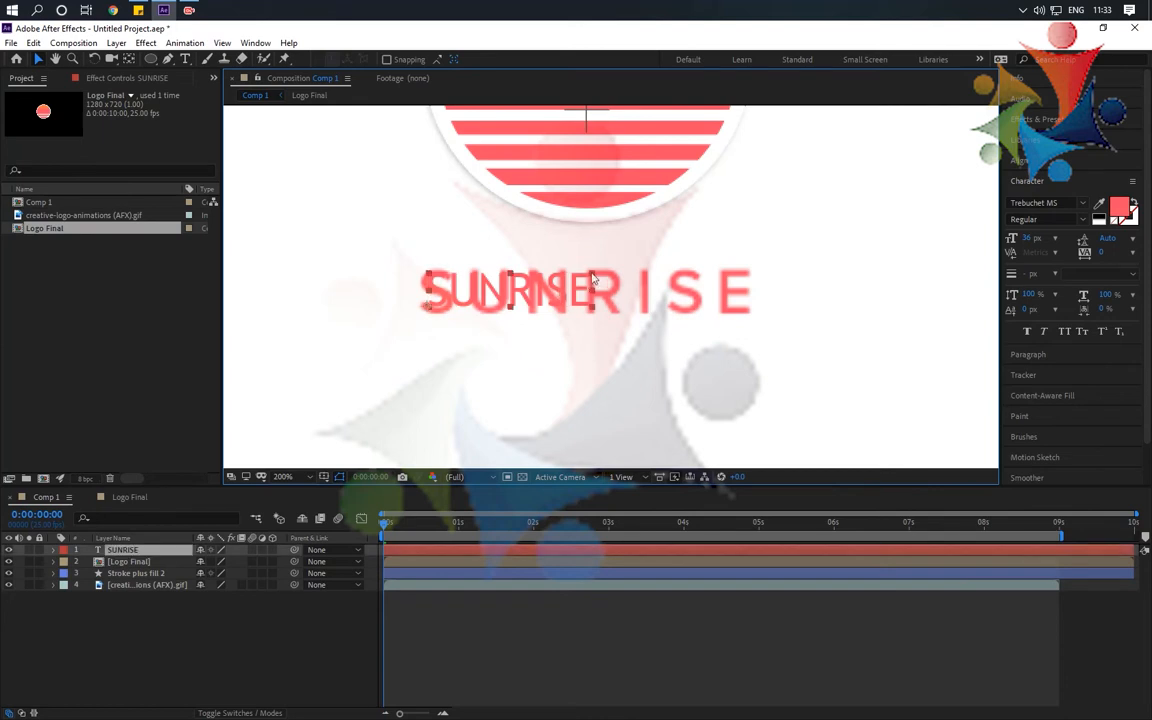
{"action": "left_click_drag", "start_coordinate": [593, 276], "coordinate": [636, 273]}
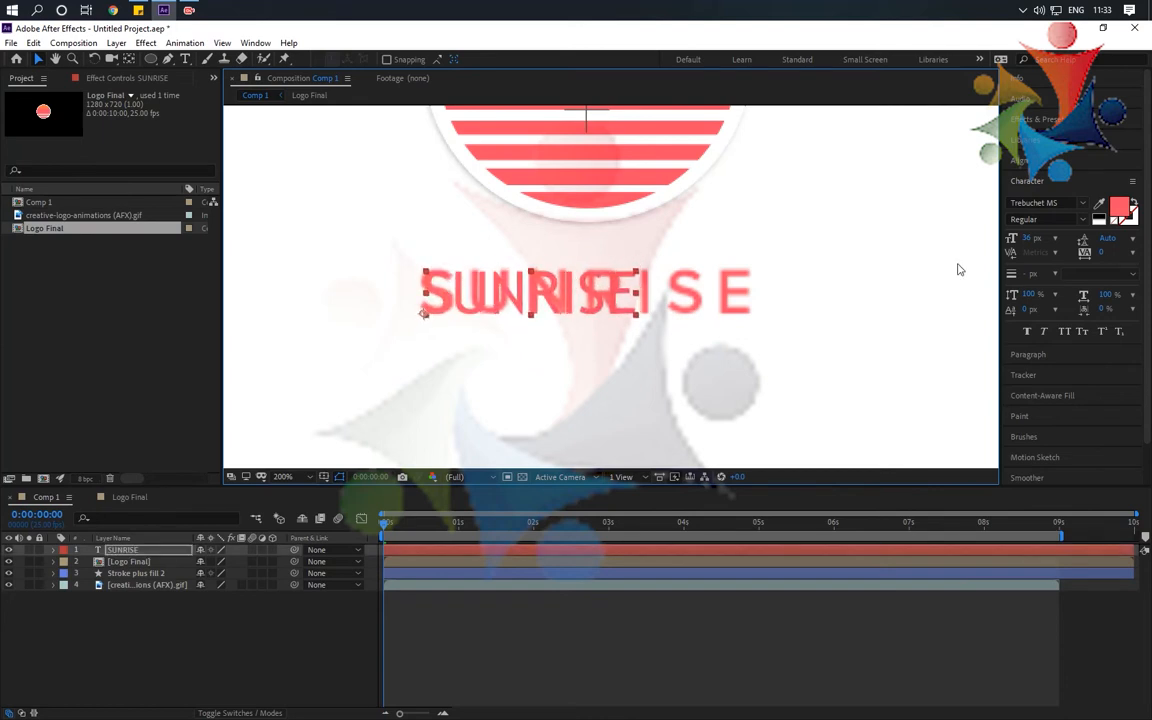
Make the SUNRISE text faux bold and center-aligned, and move it to the middle of the reference wordmark
{"action": "left_click", "coordinate": [1027, 332]}
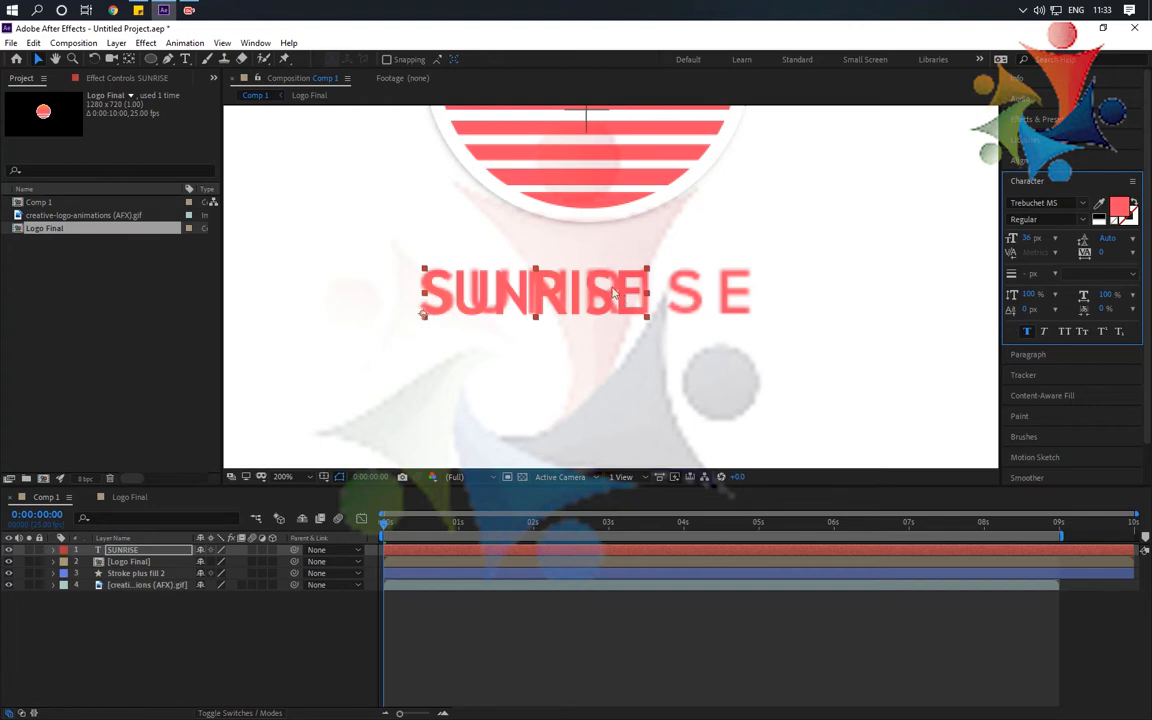
{"action": "left_click", "coordinate": [1027, 355]}
{"action": "left_click", "coordinate": [1029, 222]}
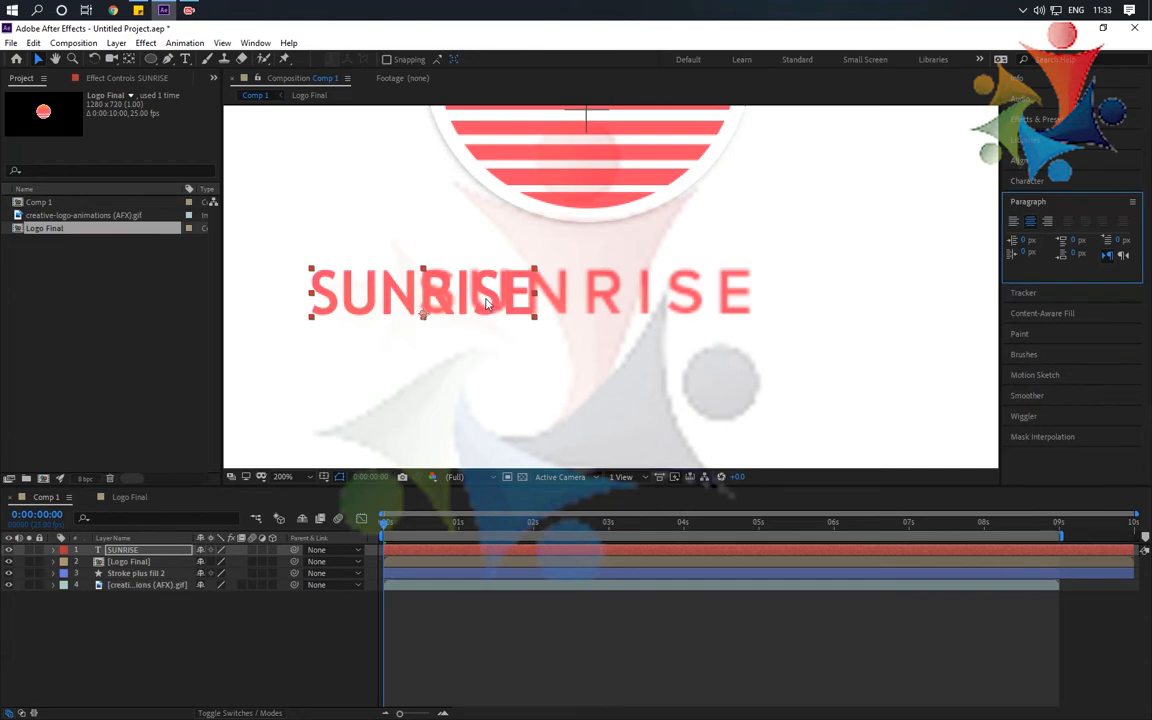
{"action": "left_click_drag", "start_coordinate": [484, 300], "coordinate": [644, 315]}
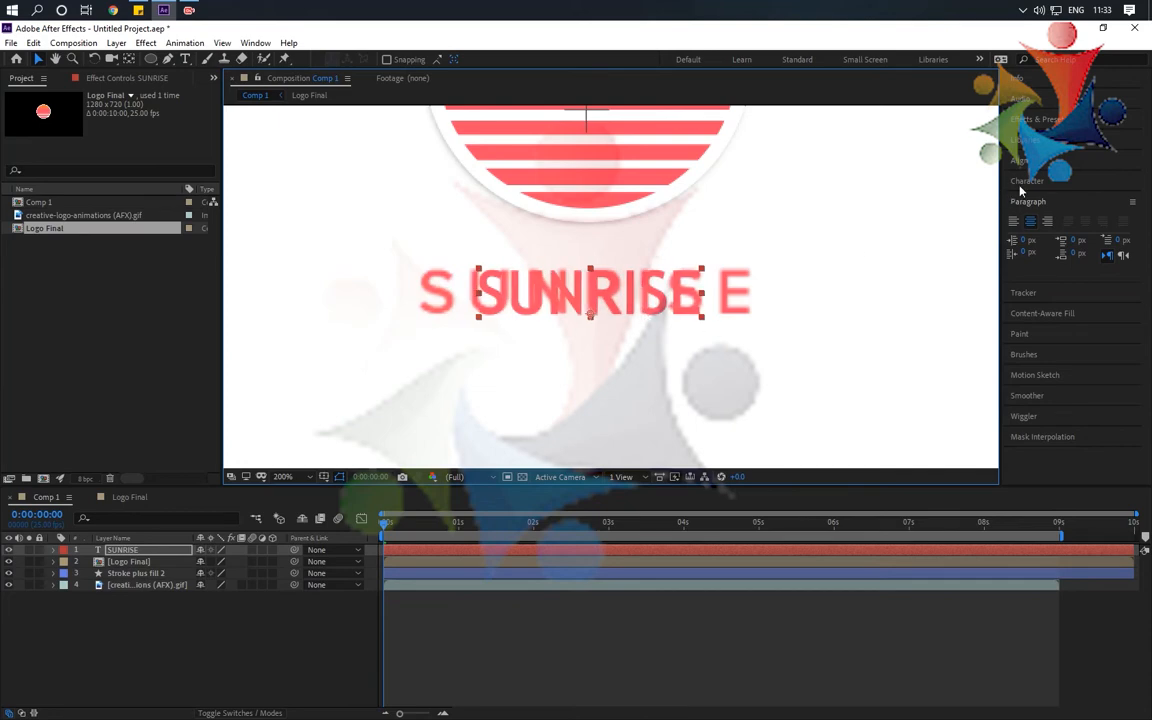
Set the SUNRISE text's tracking to 279 so its letters match the spacing of the reference wordmark
{"action": "left_click", "coordinate": [1022, 183]}
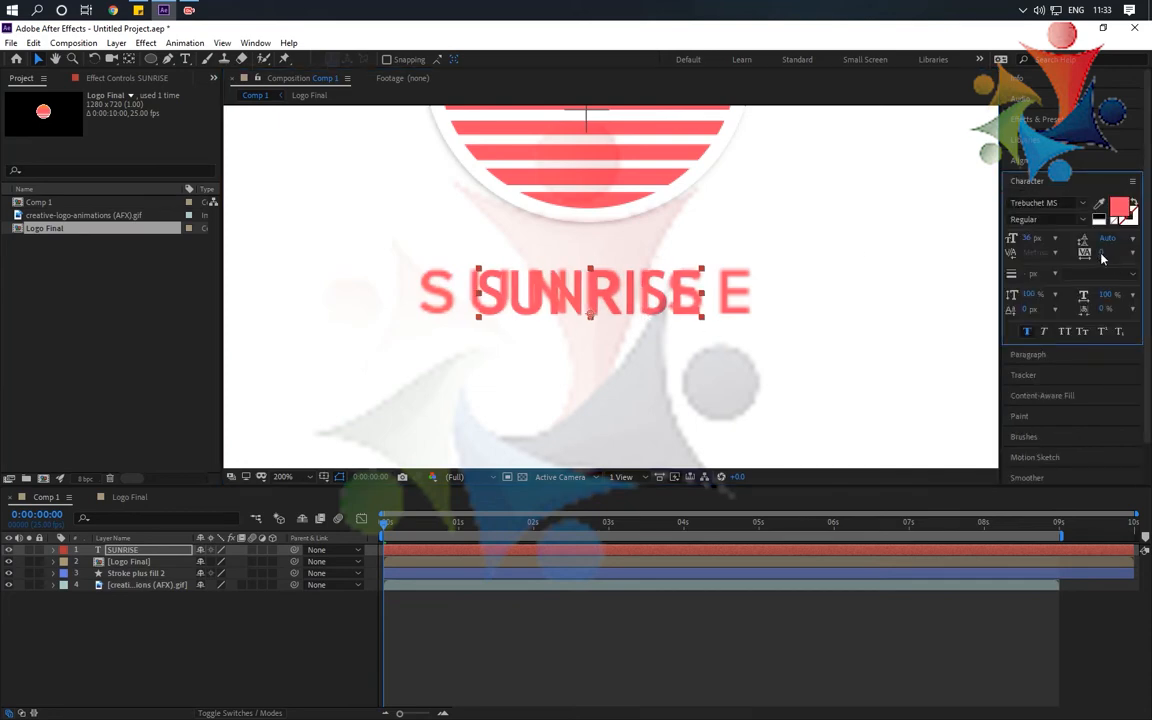
{"action": "mouse_move", "coordinate": [1103, 256]}
{"action": "left_mouse_down"}
{"action": "mouse_move", "coordinate": [1147, 272]}
{"action": "mouse_move", "coordinate": [1100, 257]}
{"action": "mouse_move", "coordinate": [1132, 264]}
{"action": "mouse_move", "coordinate": [1110, 264]}
{"action": "left_mouse_up"}
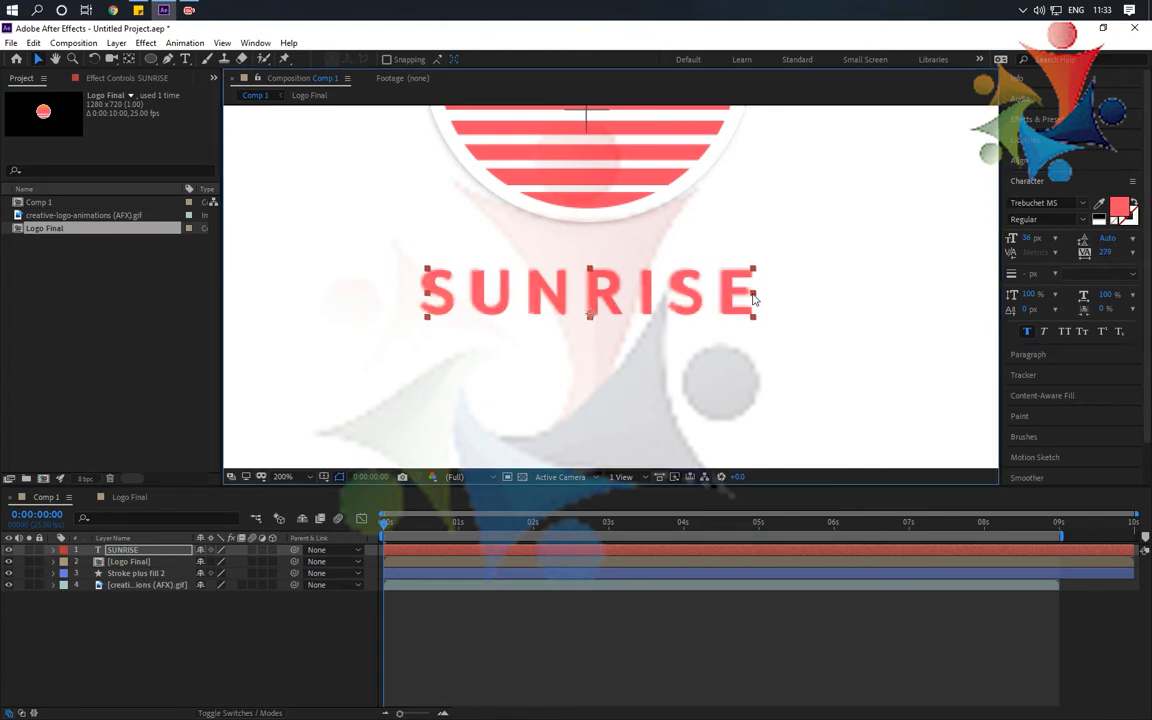
{"action": "left_click_drag", "start_coordinate": [754, 299], "coordinate": [757, 299]}
{"action": "scroll", "coordinate": [759, 299], "scroll_direction": "down", "scroll_amount": 1}
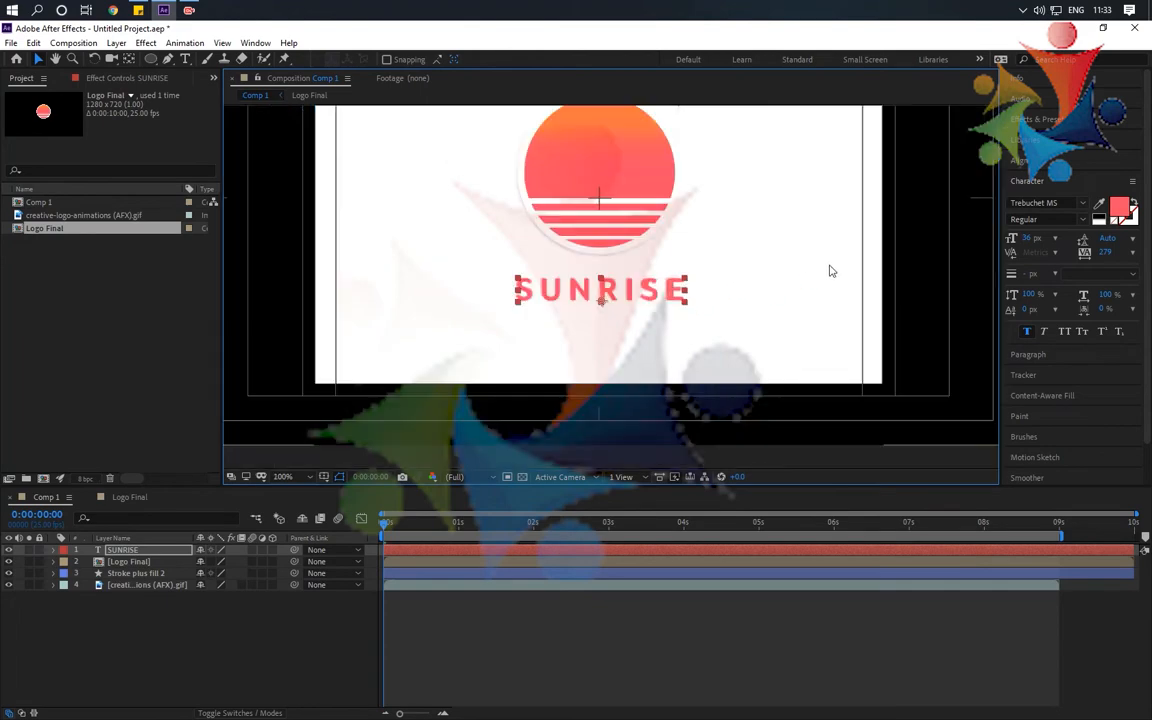
Move the SUNRISE text layer from Comp 1 into the Logo Final composition and return to Comp 1
{"action": "left_click", "coordinate": [123, 554]}
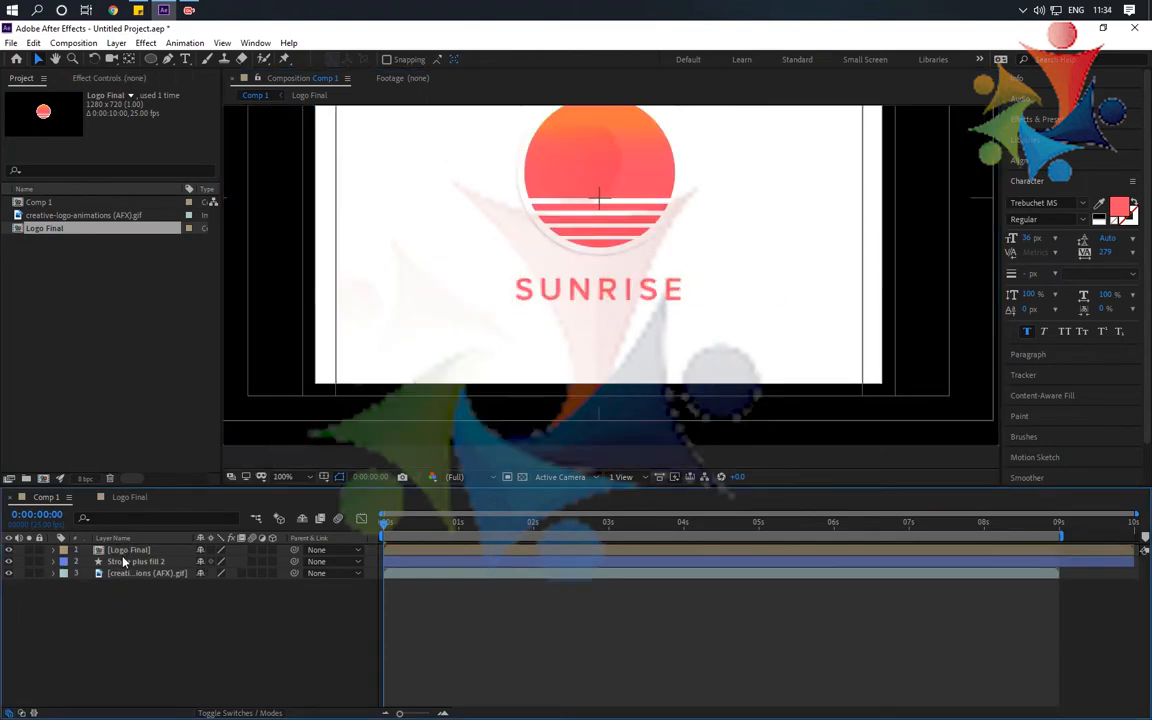
{"action": "double_click", "coordinate": [123, 562]}
{"action": "key", "text": "ctrl+v"}
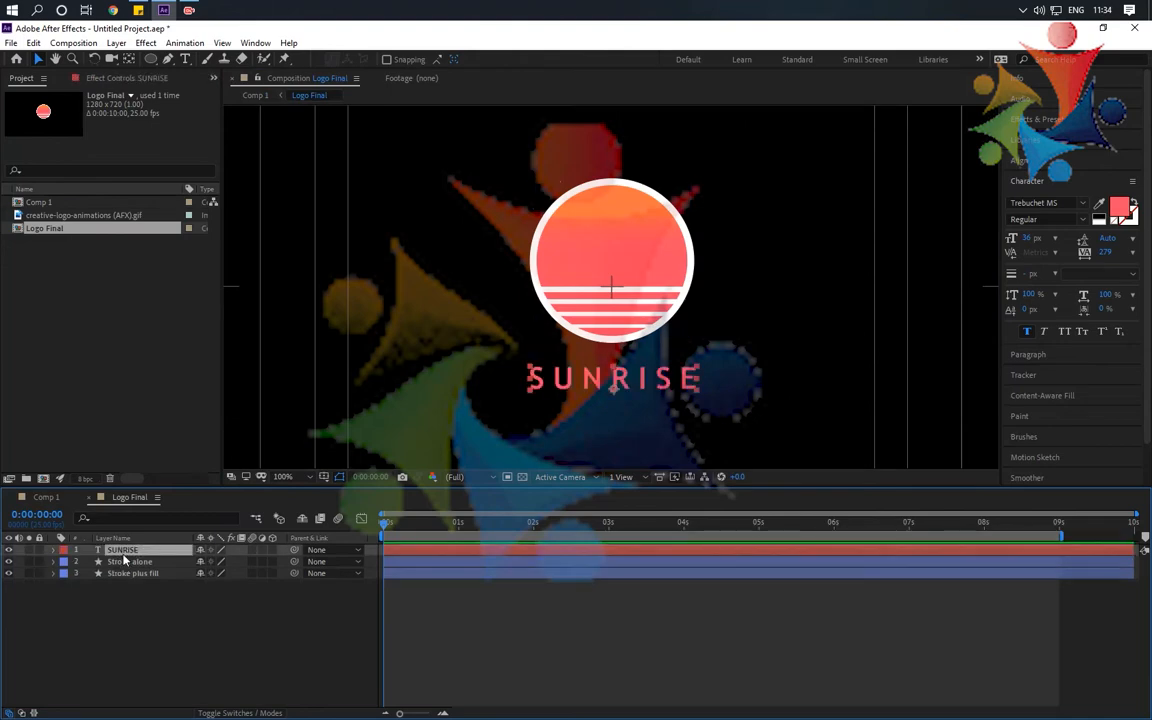
{"action": "scroll", "coordinate": [524, 398], "scroll_direction": "down", "scroll_amount": 1}
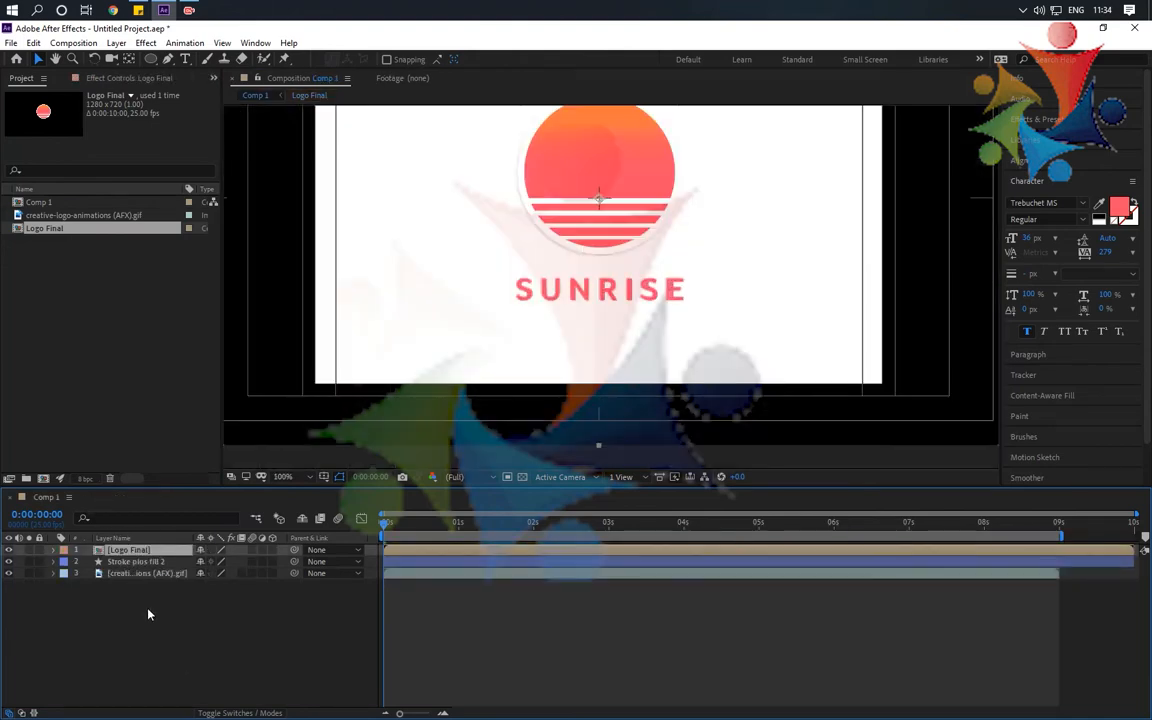
{"action": "left_click", "coordinate": [89, 497]}
{"action": "scroll", "coordinate": [672, 326], "scroll_direction": "up", "scroll_amount": 1}
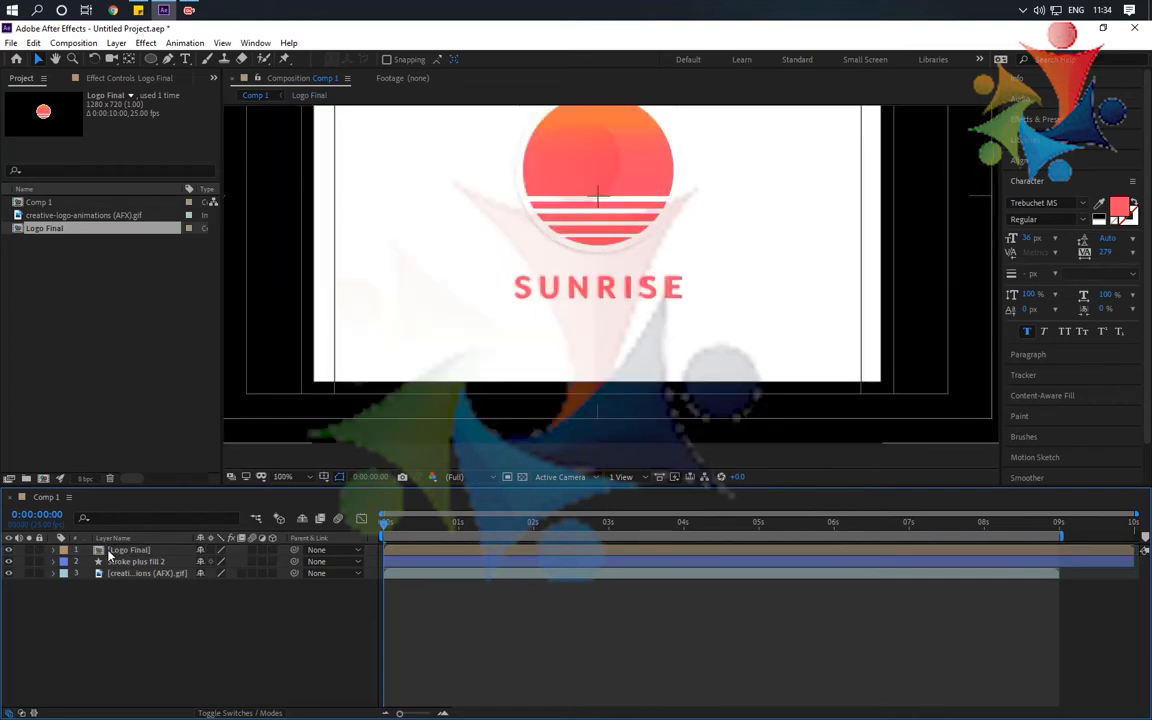
Hide the Stroke plus fill 2 and Logo Final layers and play the reference GIF's animation
{"action": "left_click", "coordinate": [9, 562]}
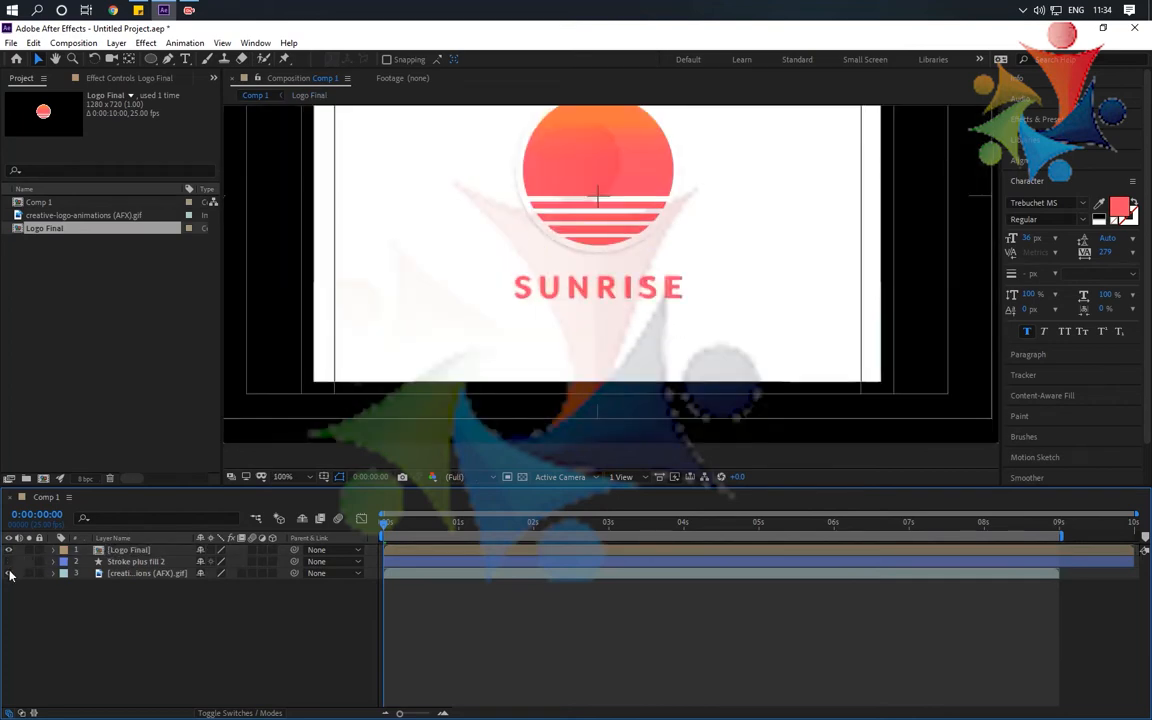
{"action": "left_click", "coordinate": [9, 550]}
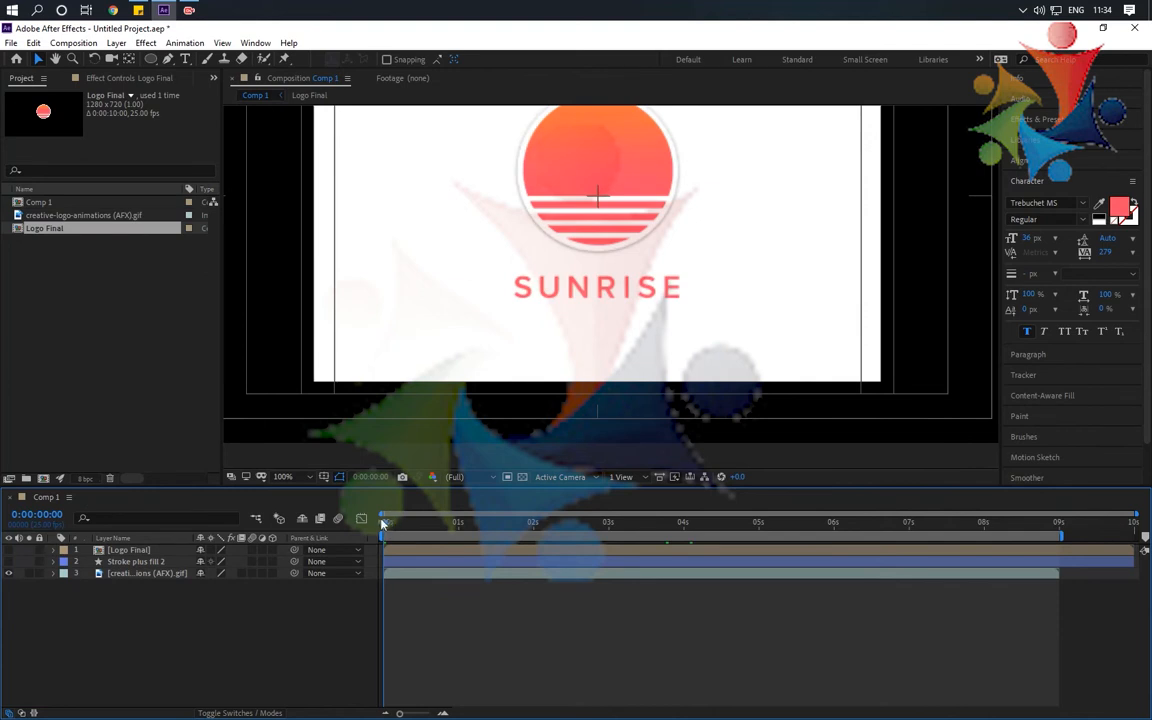
{"action": "key", "text": "space"}
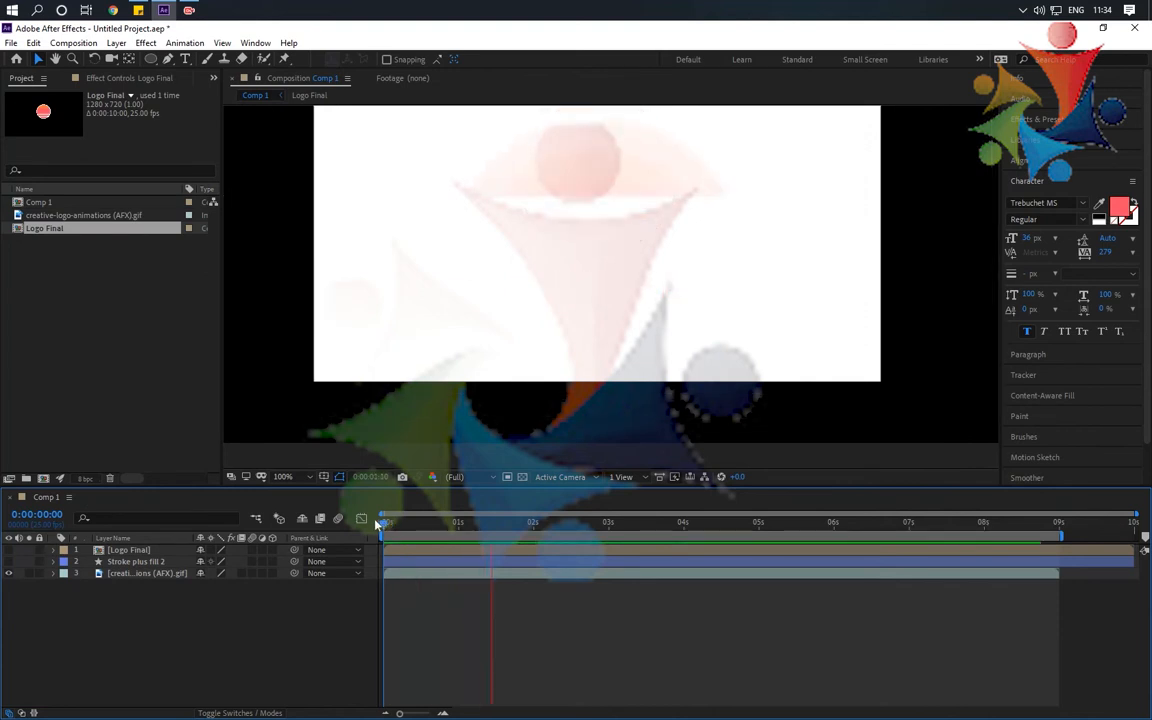
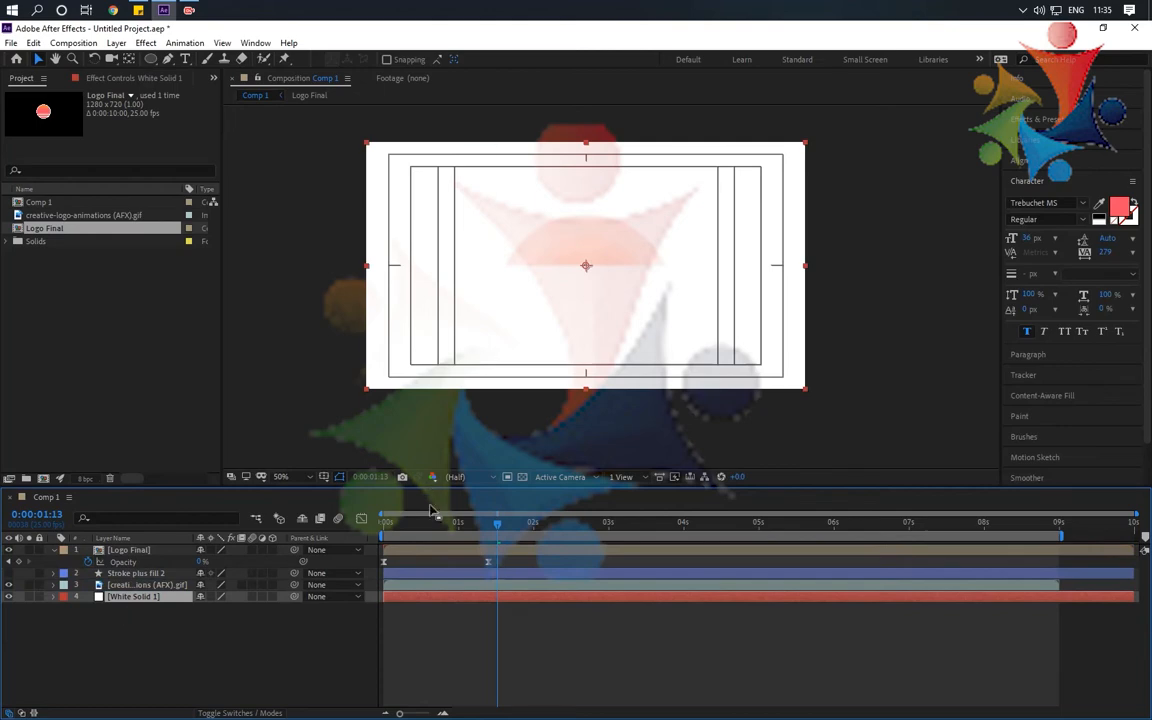
Preview Logo Final's opacity fade from the start and set the current time to 0:00:02:01
{"action": "left_click_drag", "start_coordinate": [424, 526], "coordinate": [310, 538]}
{"action": "key", "text": "space"}
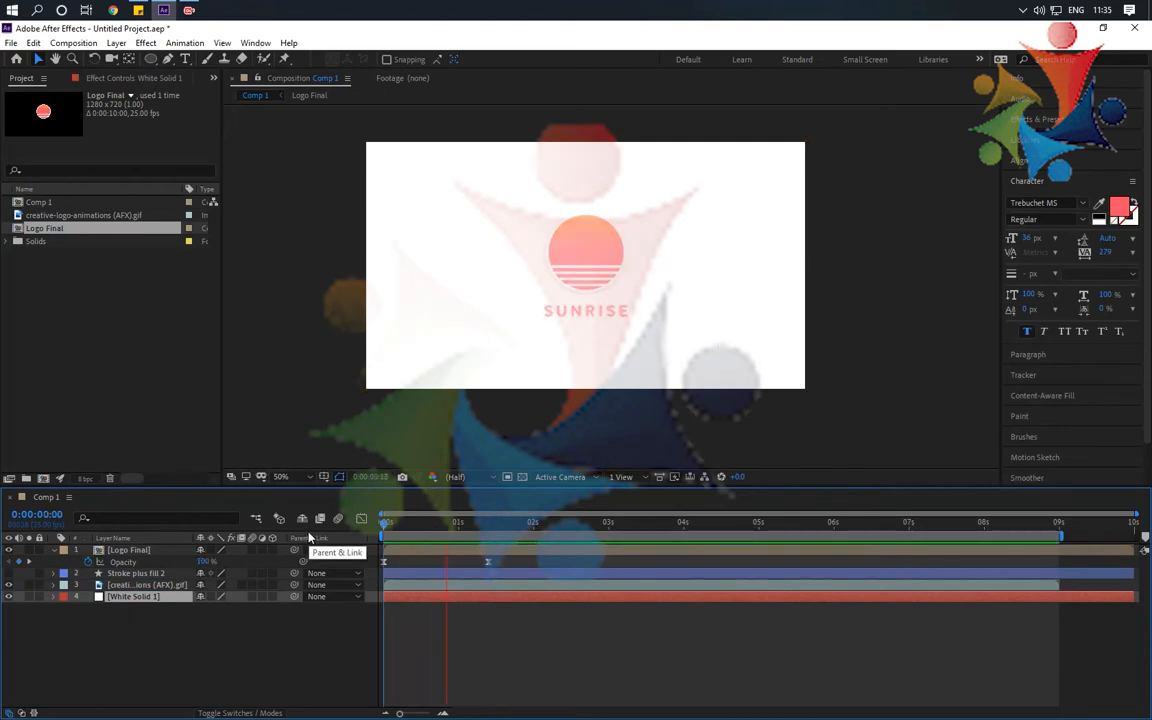
{"action": "key", "text": "space"}
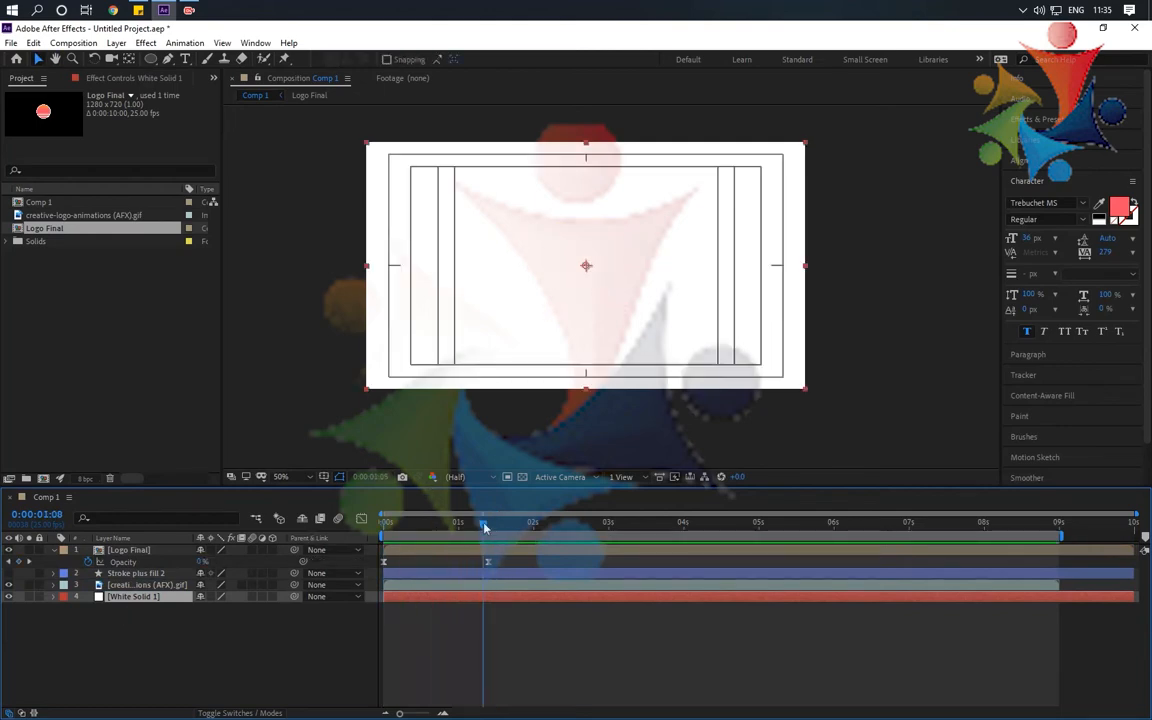
{"action": "left_click_drag", "start_coordinate": [484, 527], "coordinate": [538, 551]}
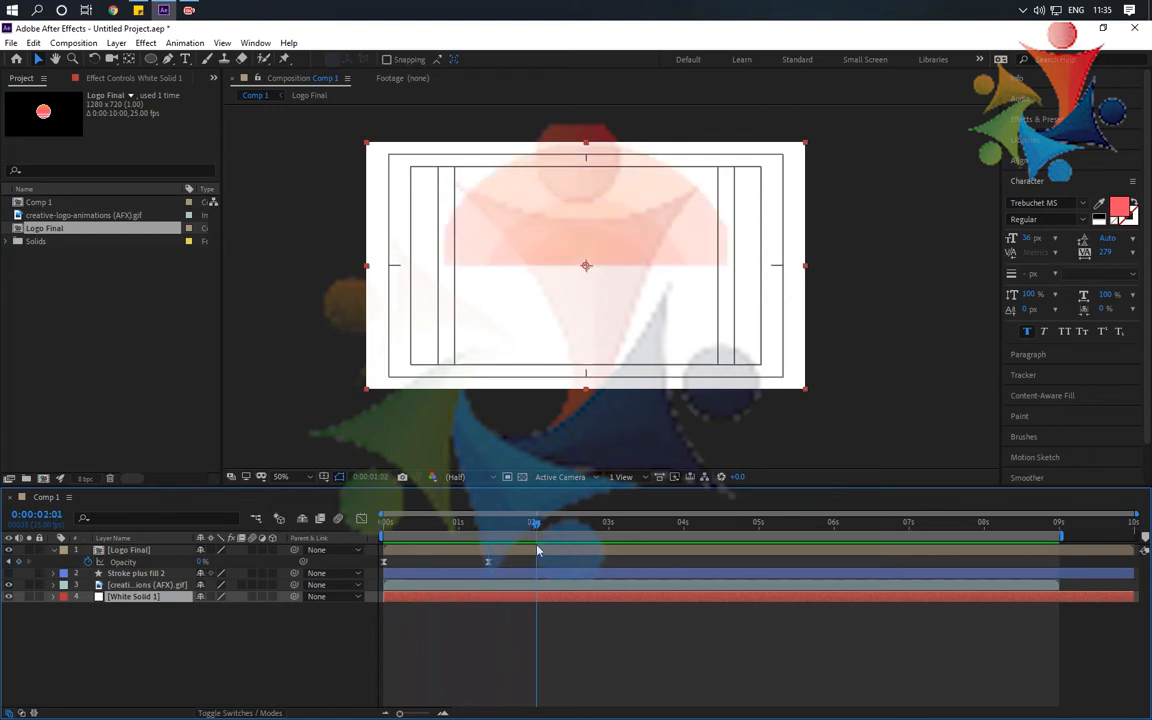
Show the Stroke plus fill 2 layer and rename it Fill Semi Circle
{"action": "left_click", "coordinate": [135, 575]}
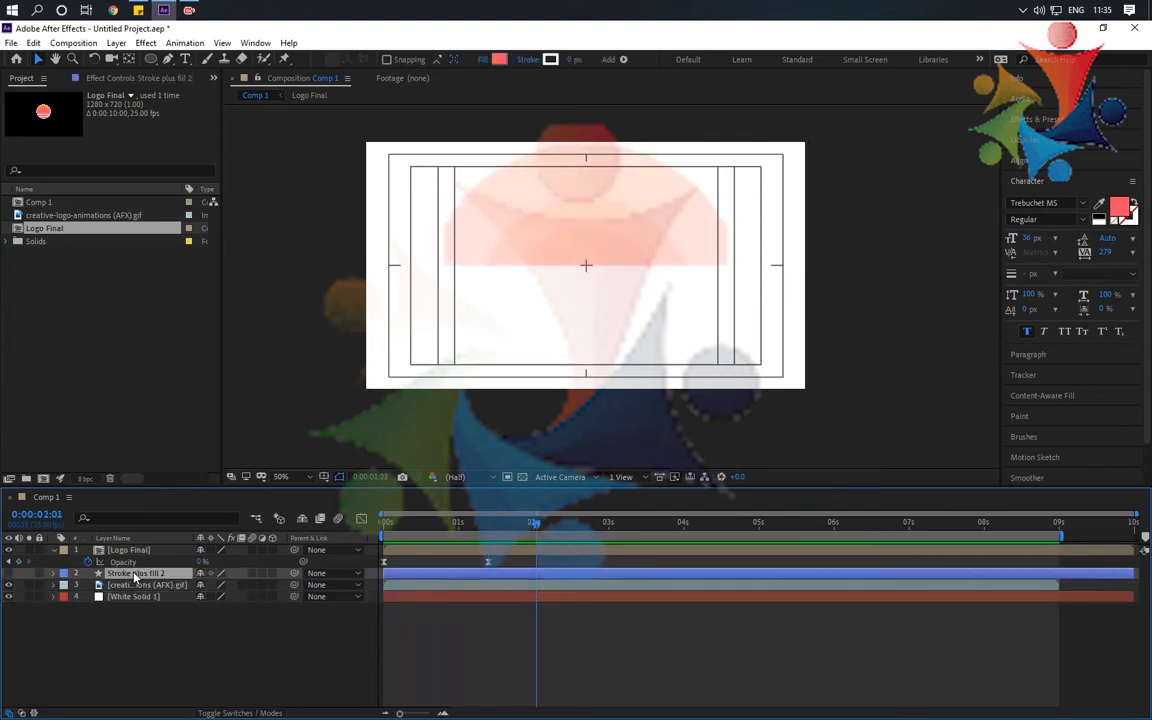
{"action": "left_click", "coordinate": [12, 575]}
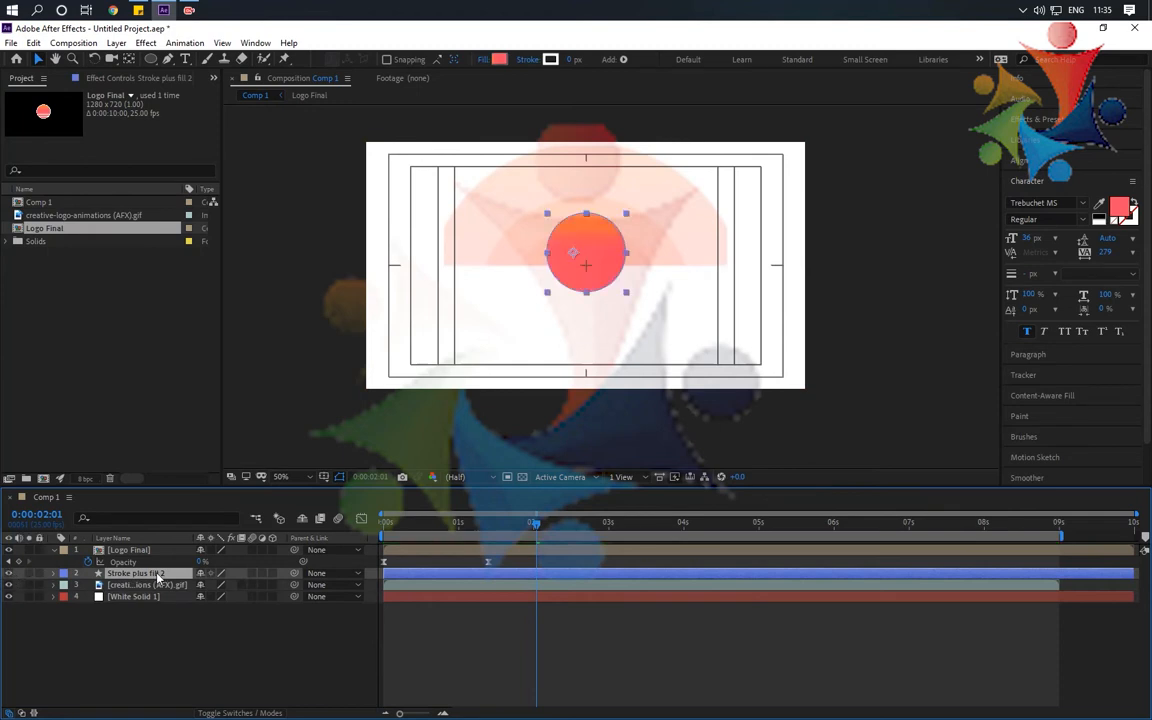
{"action": "key", "text": "Return"}
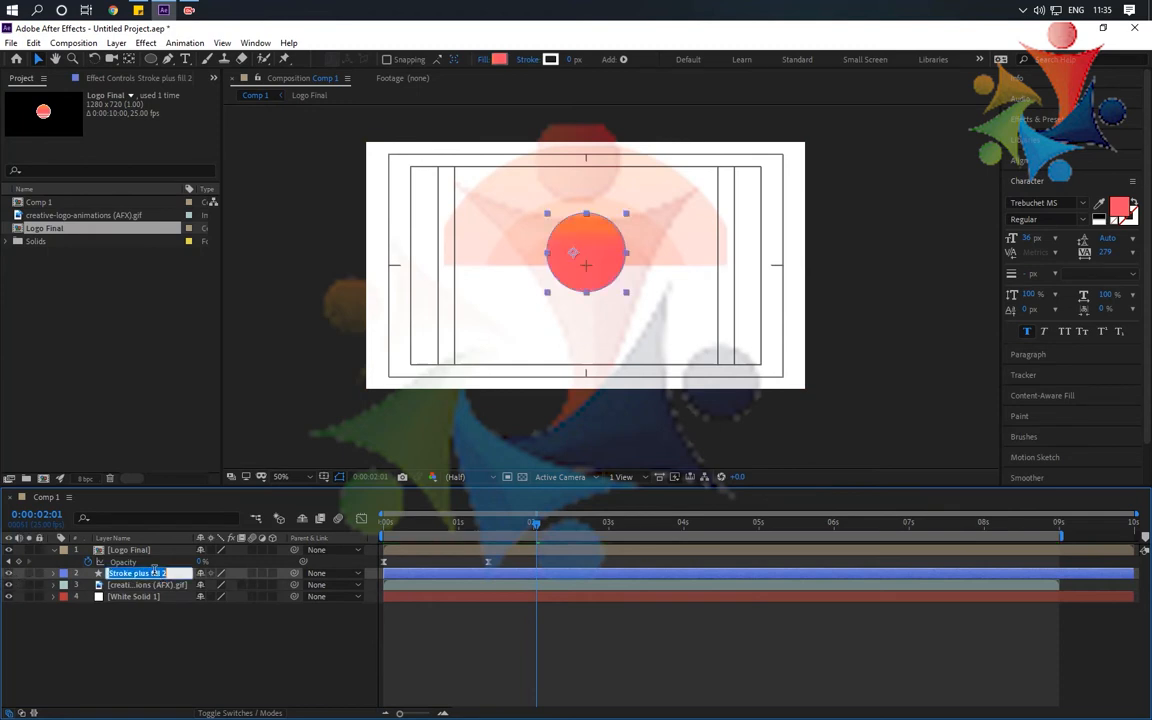
{"action": "type", "text": "Fill Semi Circle"}
{"action": "key", "text": "Return"}
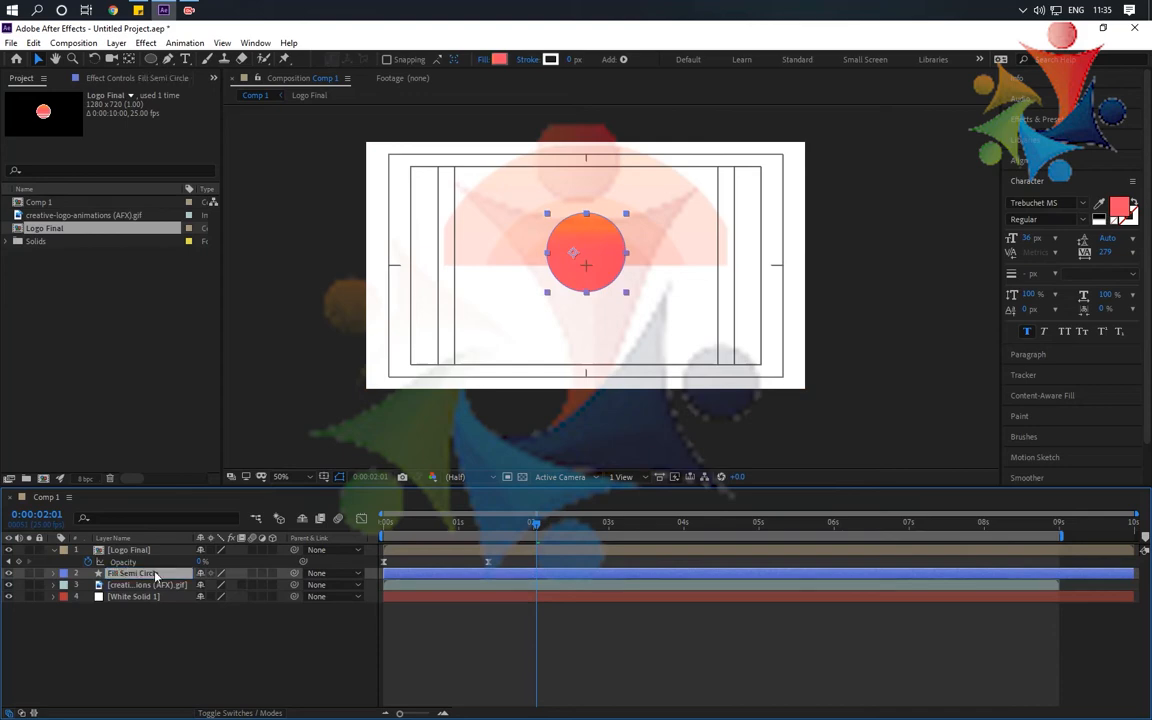
Widen the Fill Semi Circle shape into a horizontal ellipse and set the layer's opacity to 30%
{"action": "scroll", "coordinate": [617, 296], "scroll_direction": "up", "scroll_amount": 2}
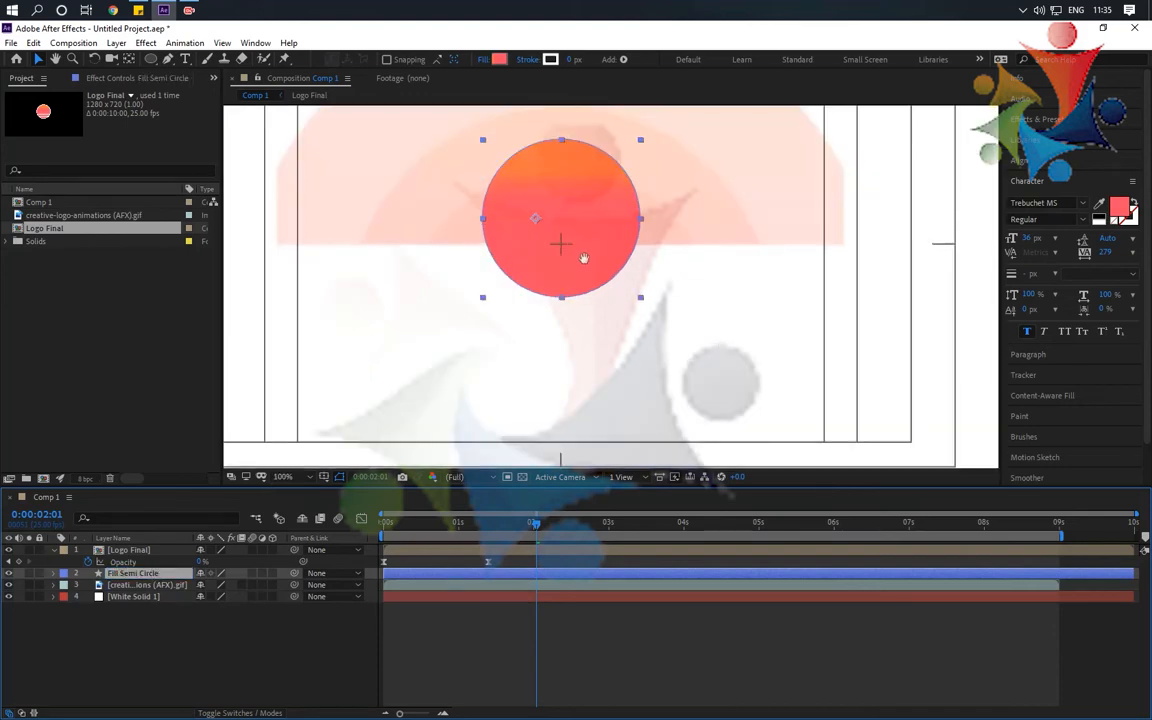
{"action": "left_click_drag", "start_coordinate": [591, 232], "coordinate": [624, 292]}
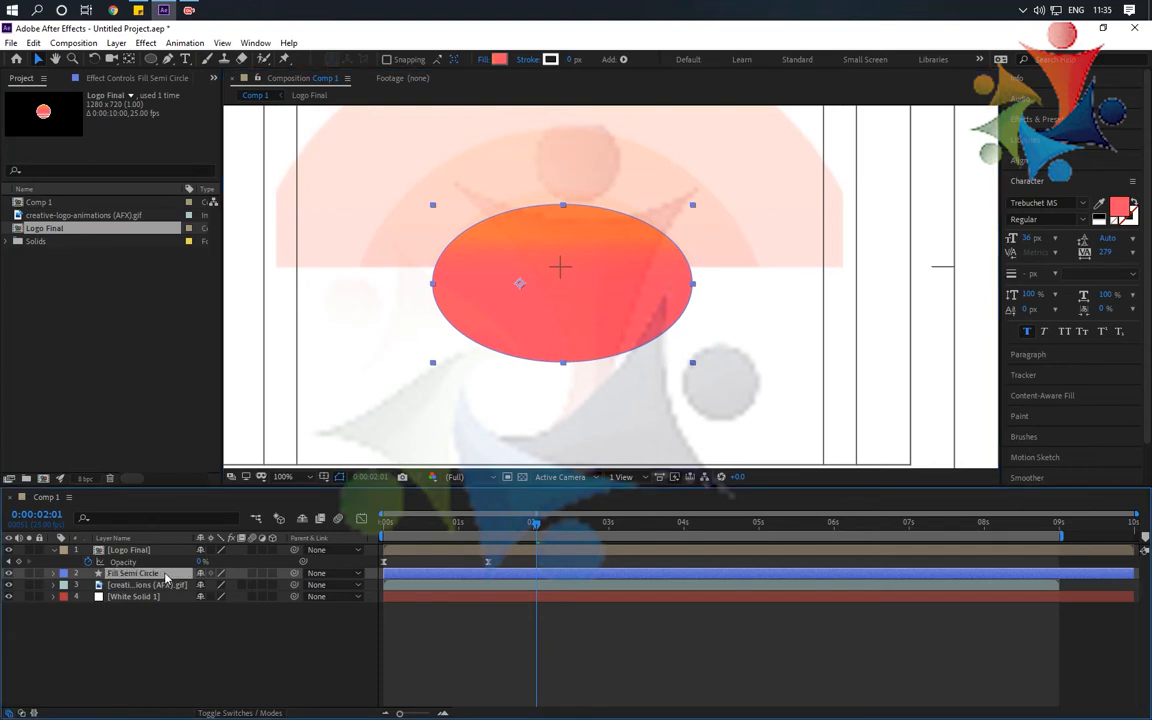
{"action": "key", "text": "t"}
{"action": "left_click", "coordinate": [207, 584]}
{"action": "type", "text": "30"}
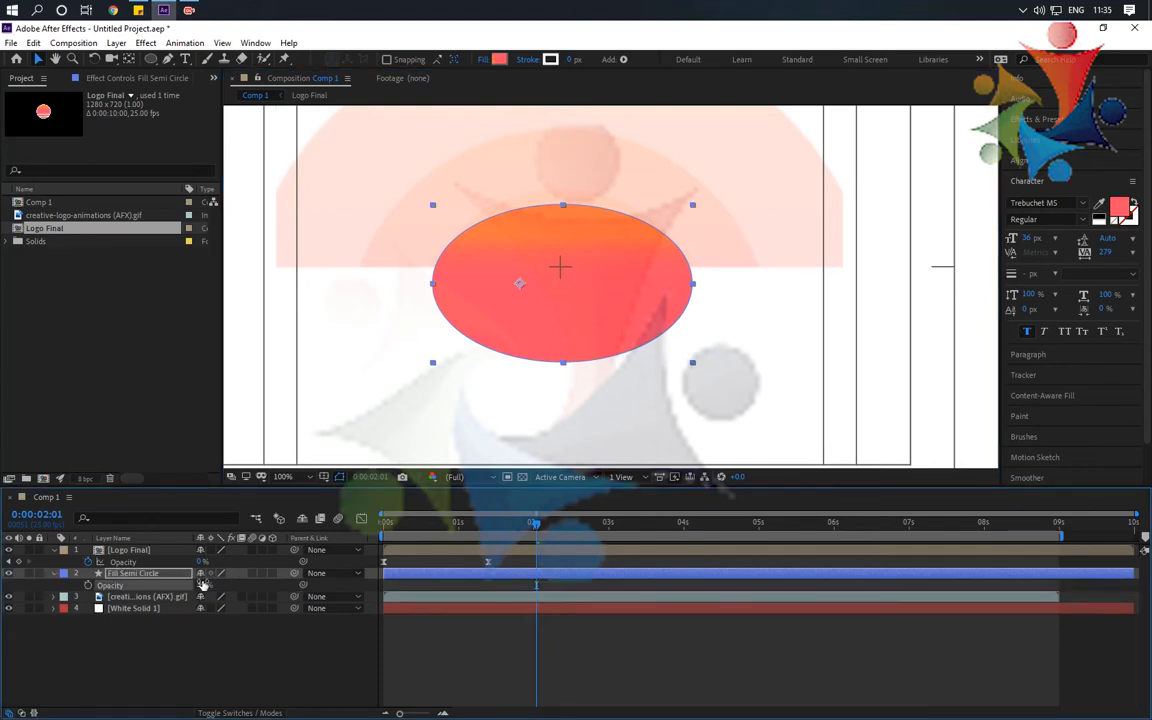
{"action": "key", "text": "Return"}
{"action": "key", "text": "period"}
{"action": "left_click_drag", "start_coordinate": [572, 266], "coordinate": [598, 314]}
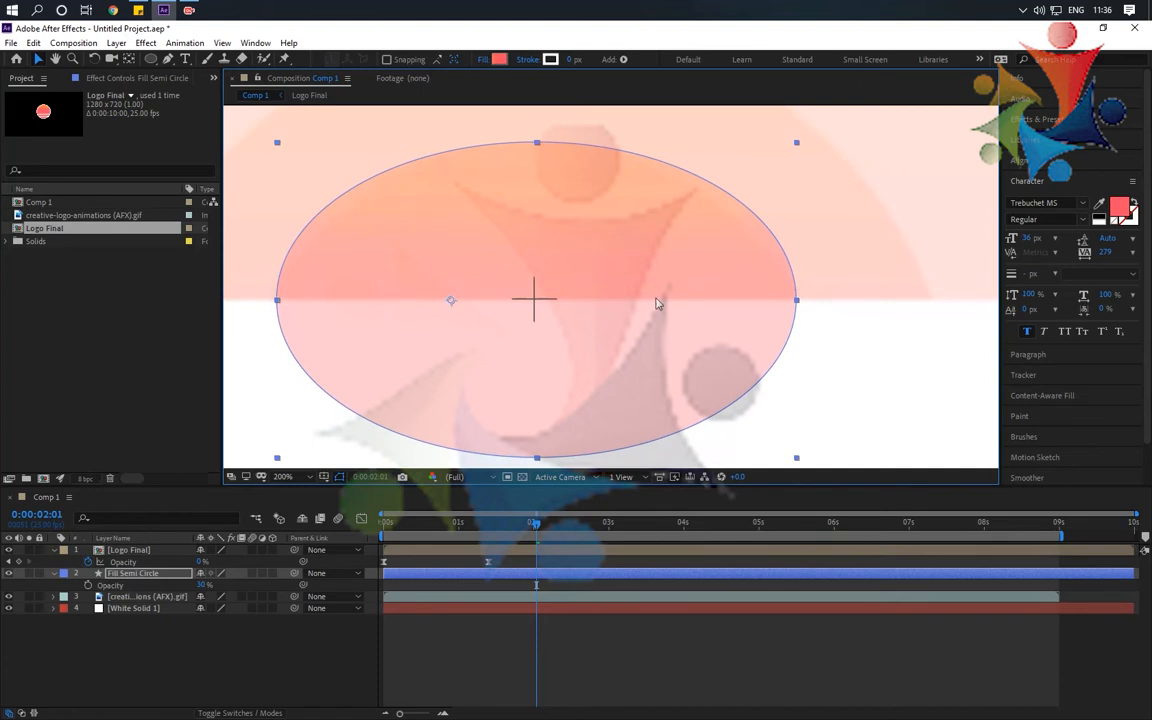
{"action": "left_click_drag", "start_coordinate": [657, 303], "coordinate": [665, 323]}
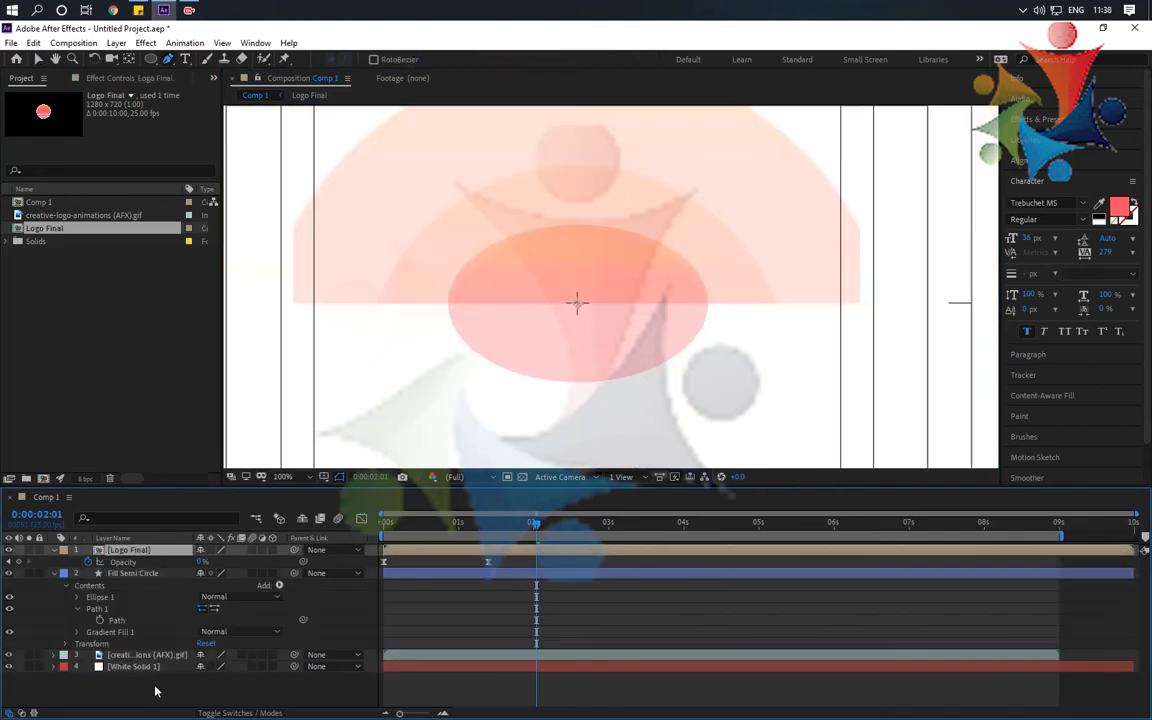
Preview the reference animation from 0:00:01:10 and set the current time to 0:00:01:23
{"action": "key", "text": "space"}
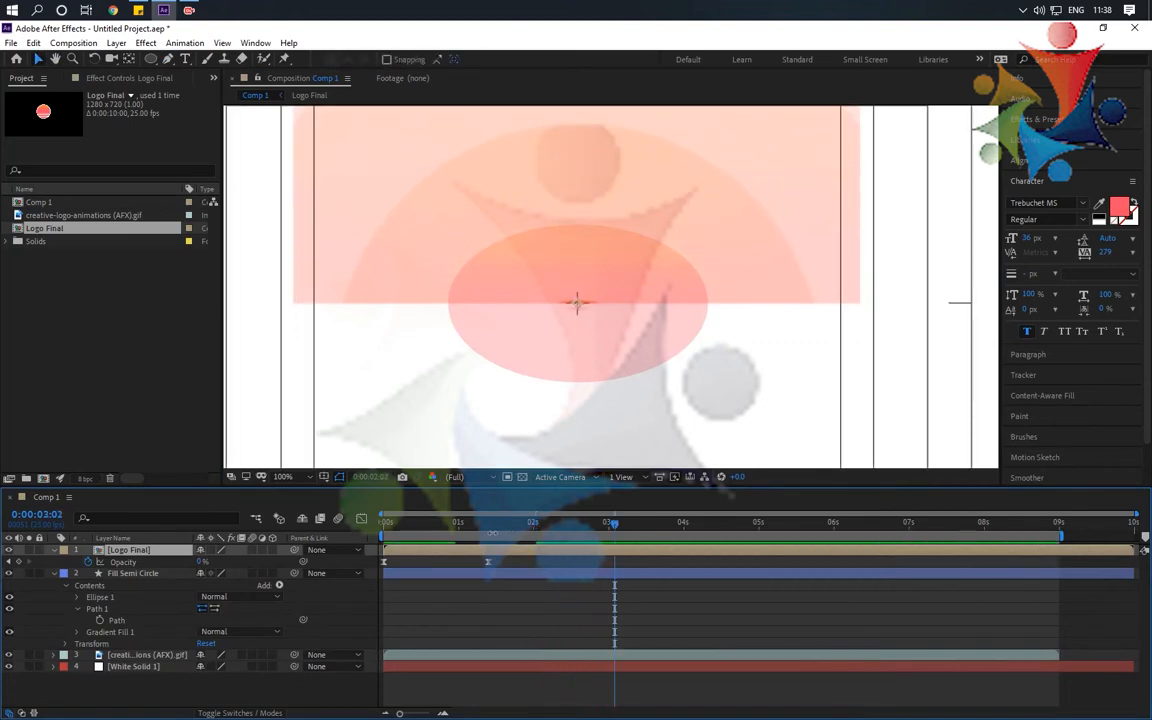
{"action": "left_click", "coordinate": [489, 528]}
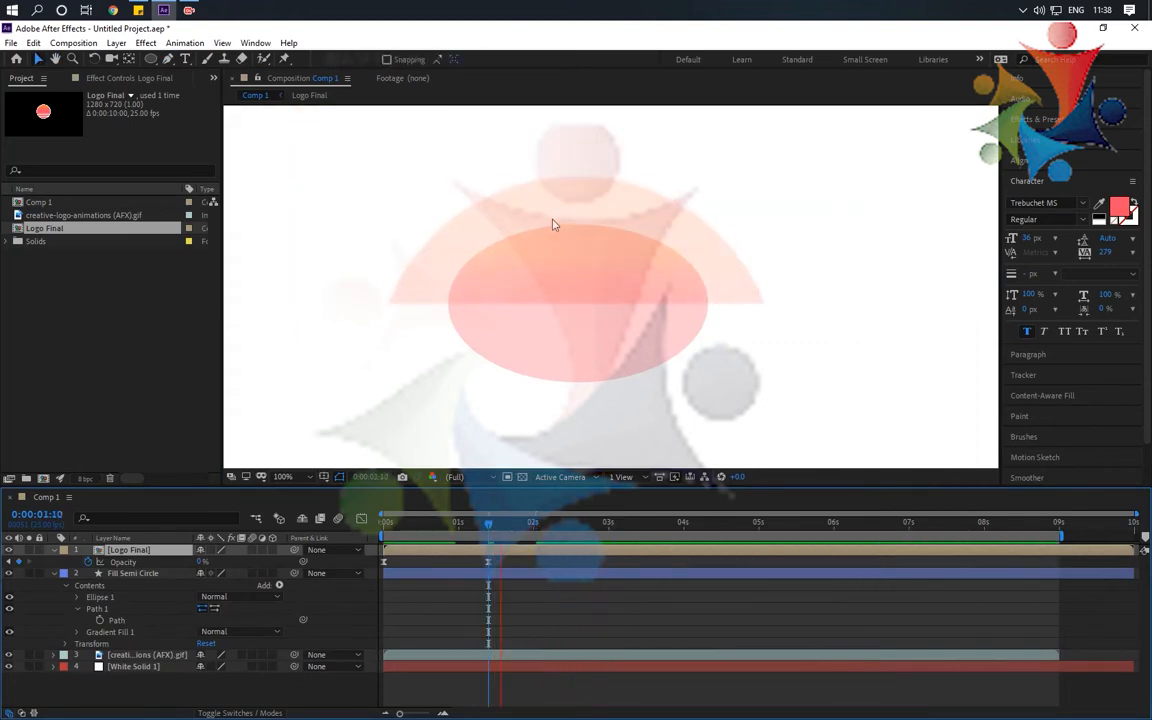
{"action": "key", "text": "space"}
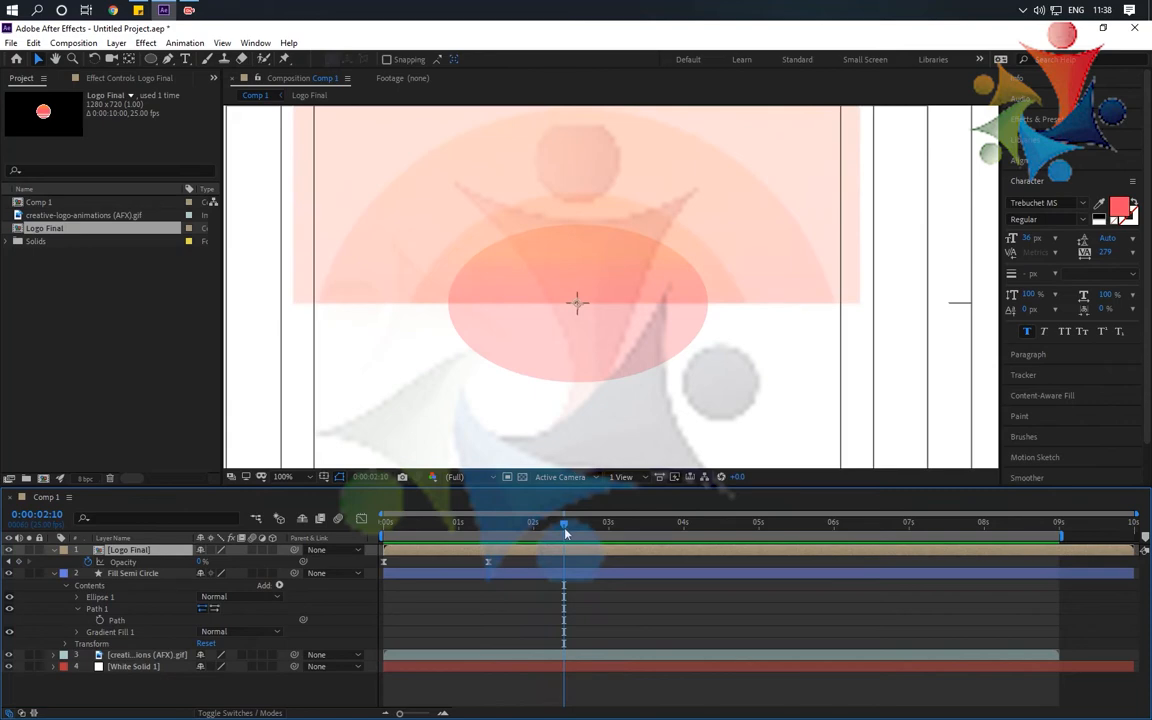
{"action": "left_click_drag", "start_coordinate": [565, 533], "coordinate": [536, 532]}
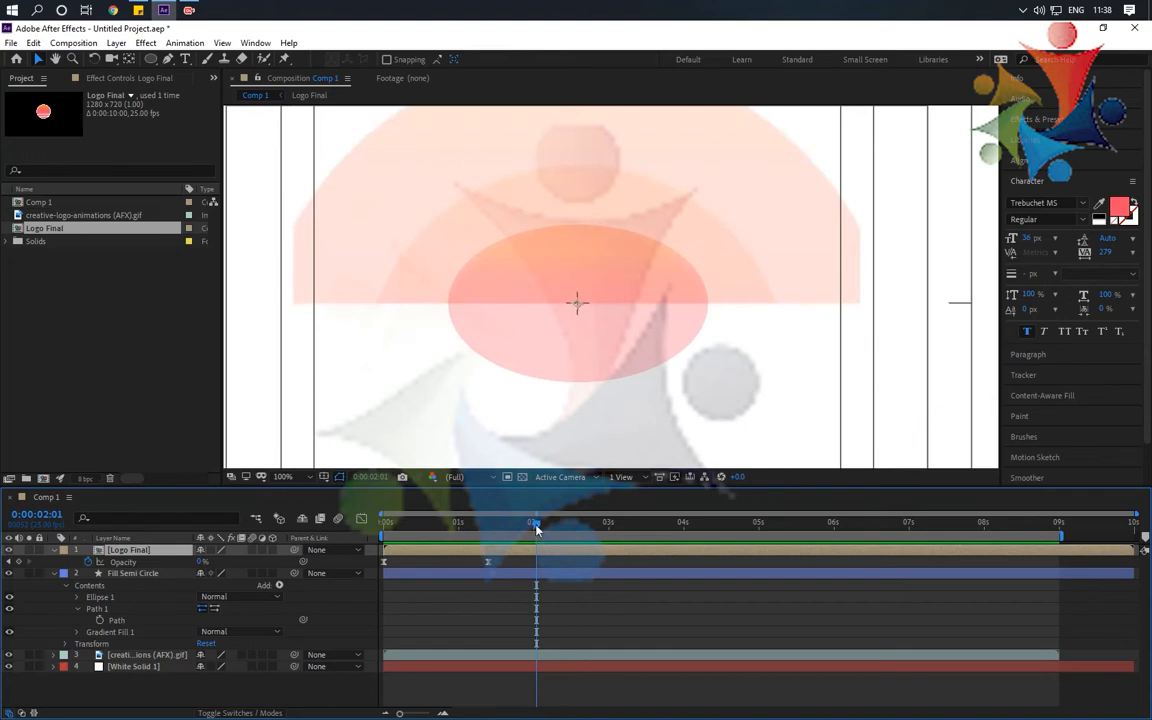
{"action": "left_click_drag", "start_coordinate": [536, 527], "coordinate": [528, 534]}
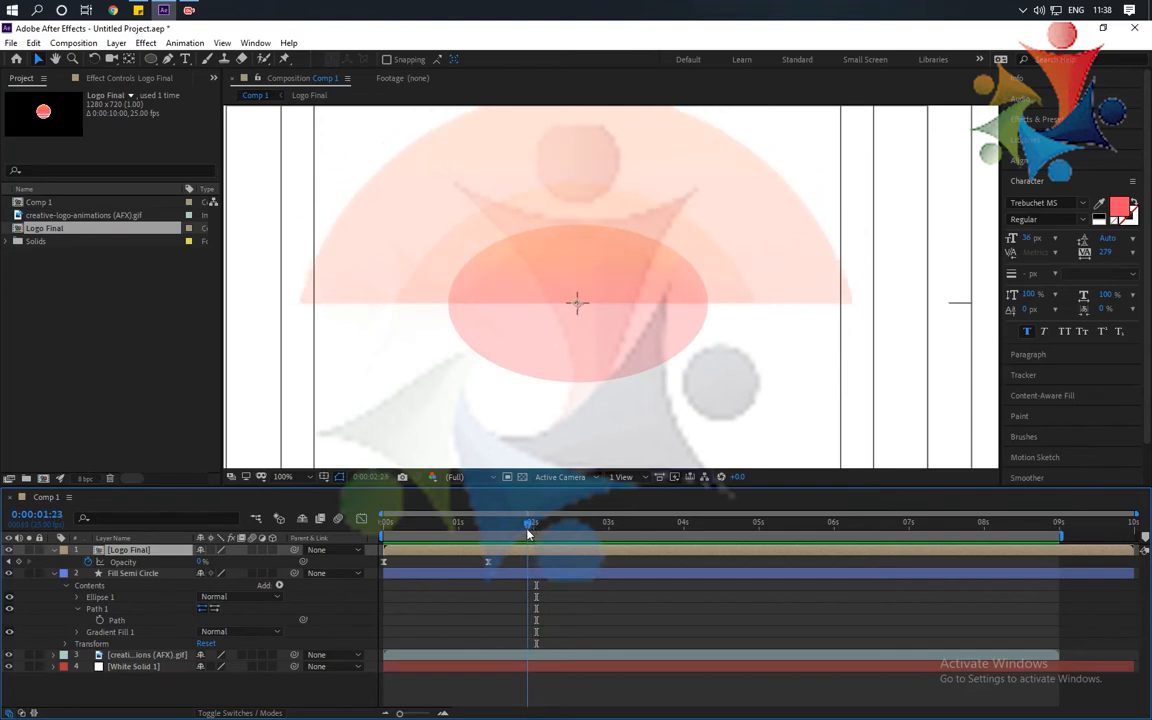
{"action": "left_click_drag", "start_coordinate": [614, 181], "coordinate": [614, 206]}
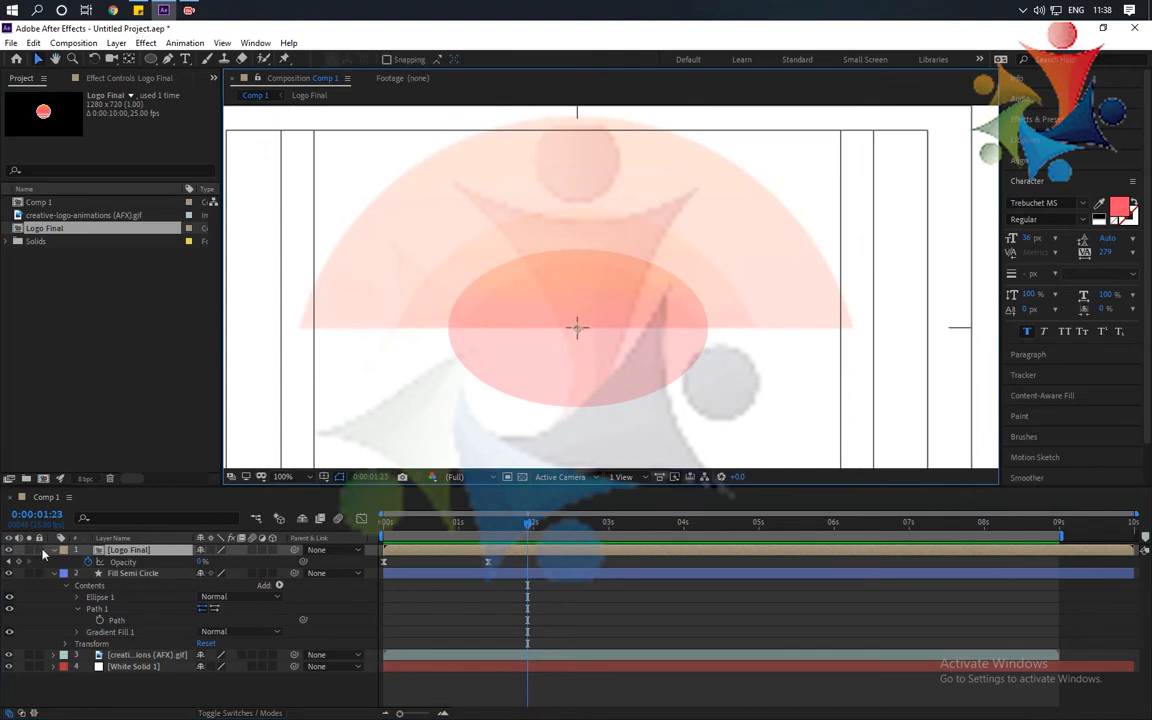
Hide the Logo Final layer, briefly hide Fill Semi Circle to view the reference arcs, and show Fill Semi Circle again
{"action": "left_click", "coordinate": [8, 551]}
{"action": "left_click", "coordinate": [9, 574]}
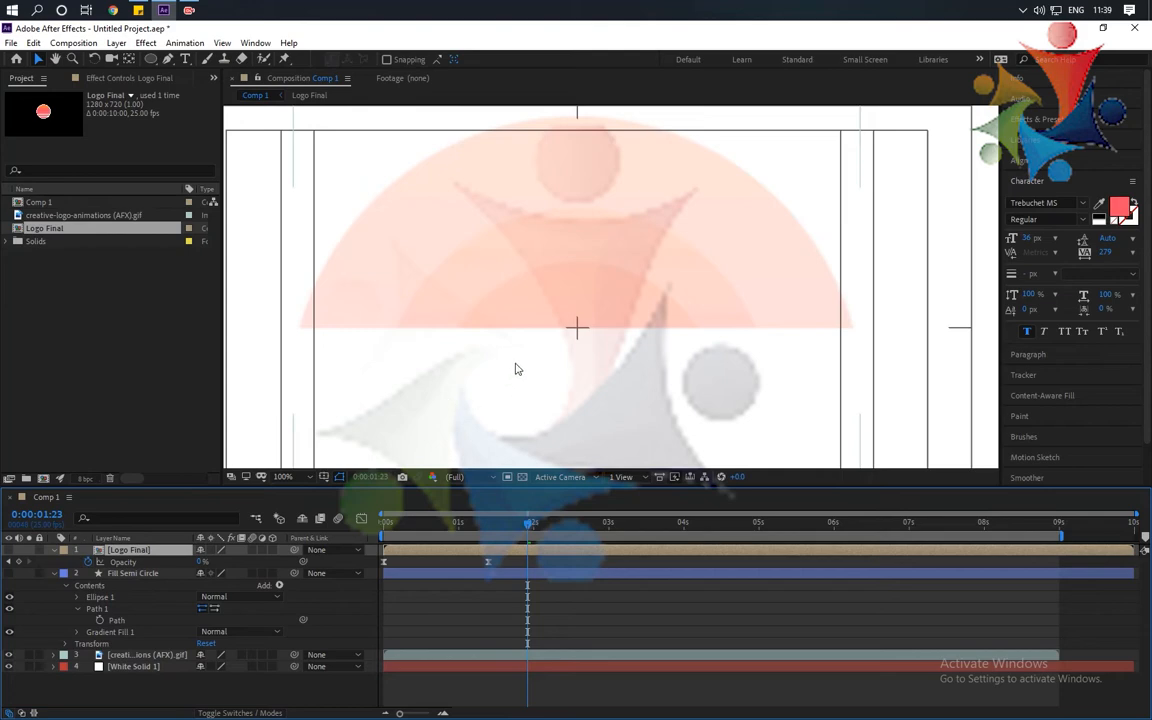
{"action": "left_click", "coordinate": [134, 574]}
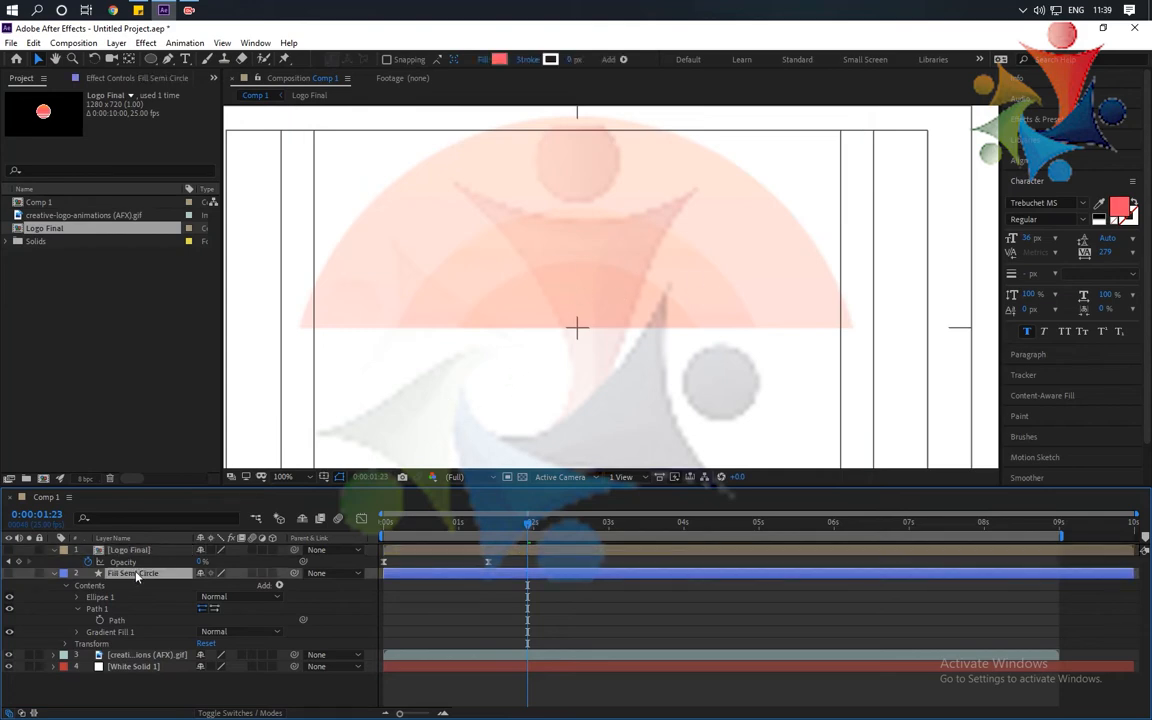
{"action": "left_click", "coordinate": [9, 574]}
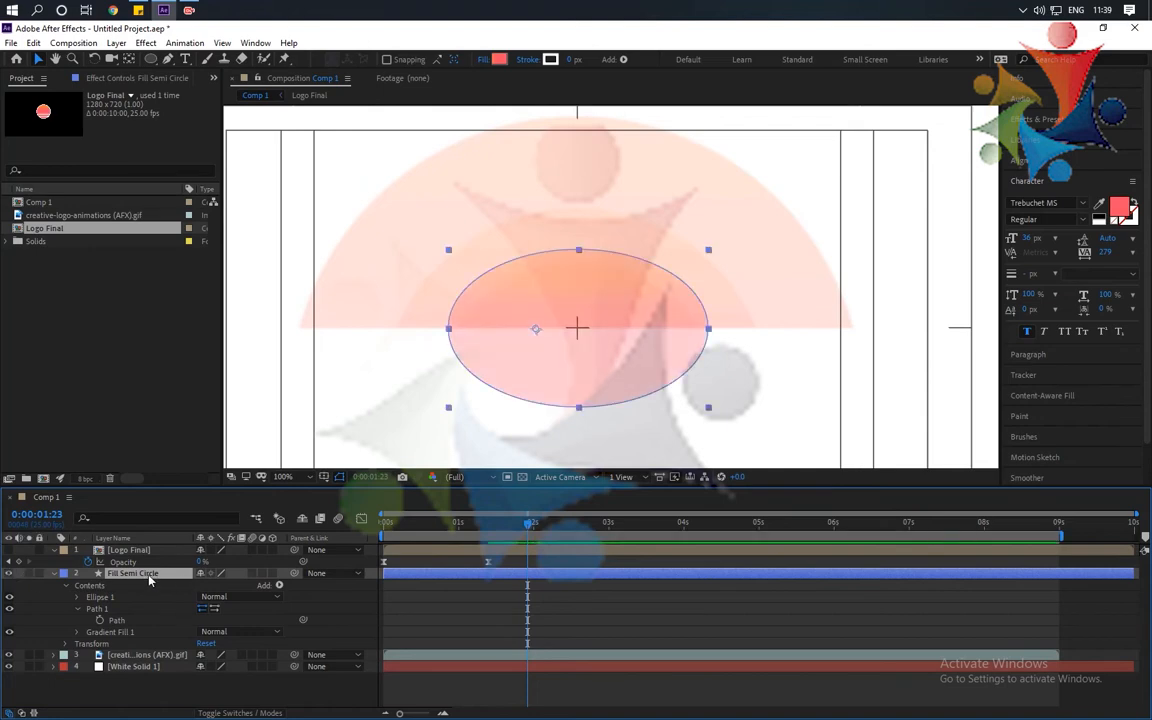
{"action": "double_click", "coordinate": [578, 254]}
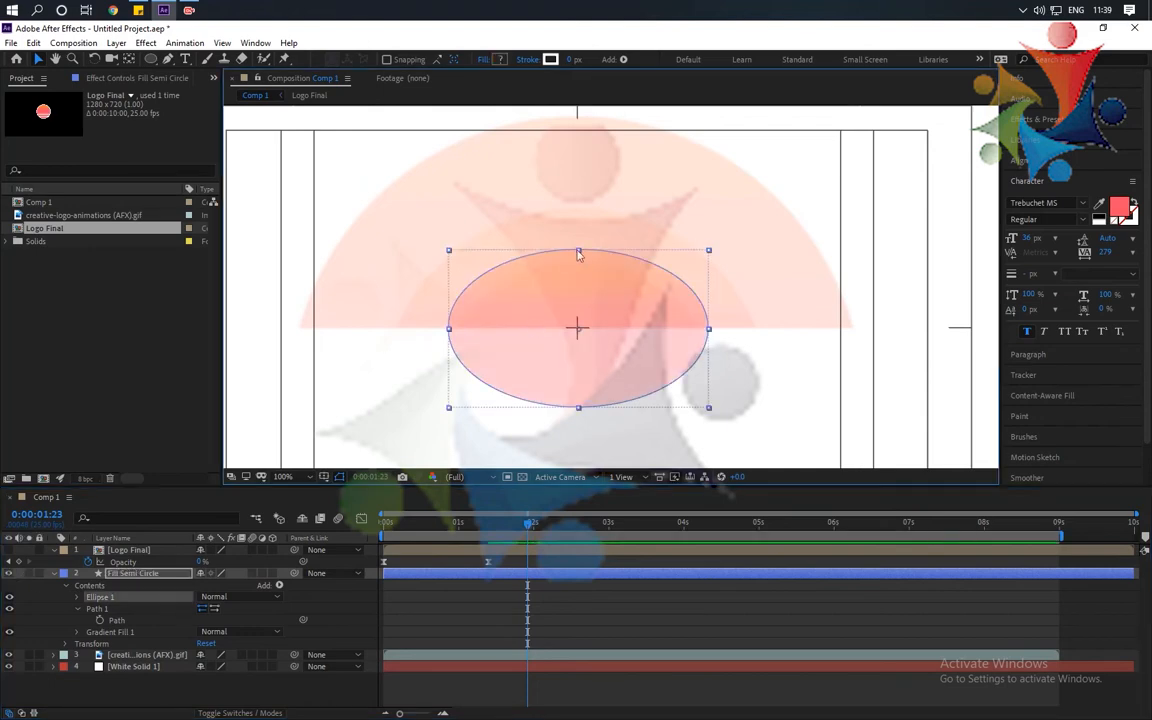
{"action": "right_click", "coordinate": [507, 263]}
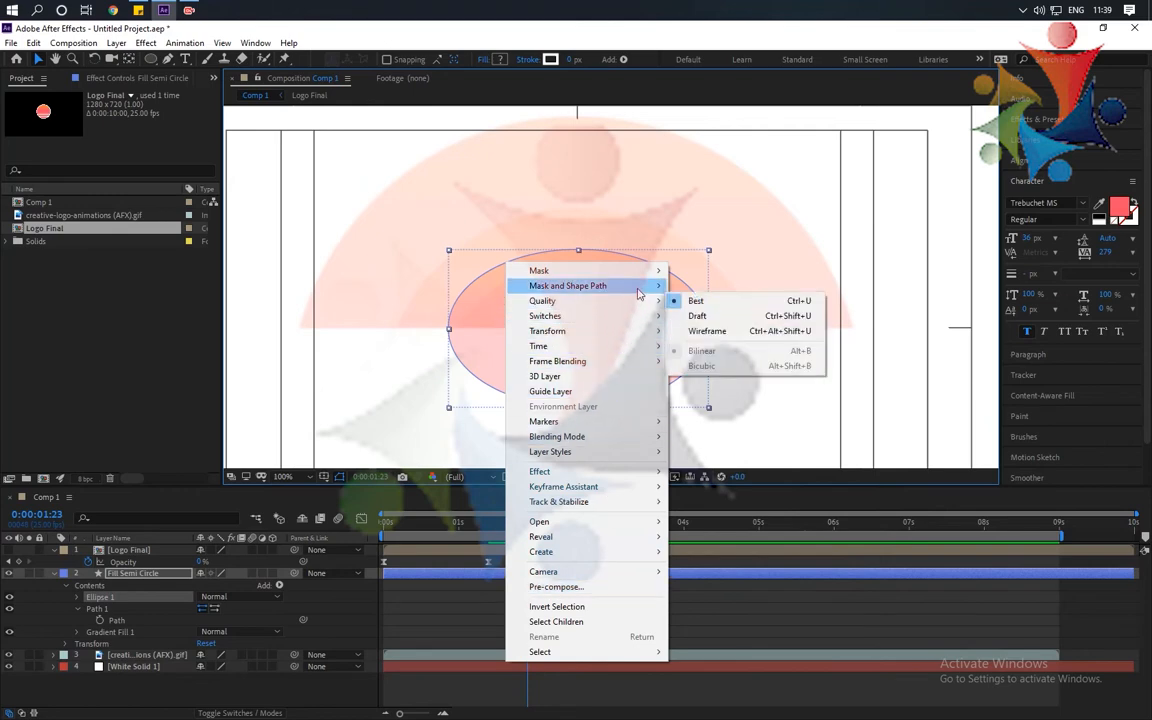
{"action": "mouse_move", "coordinate": [624, 273]}
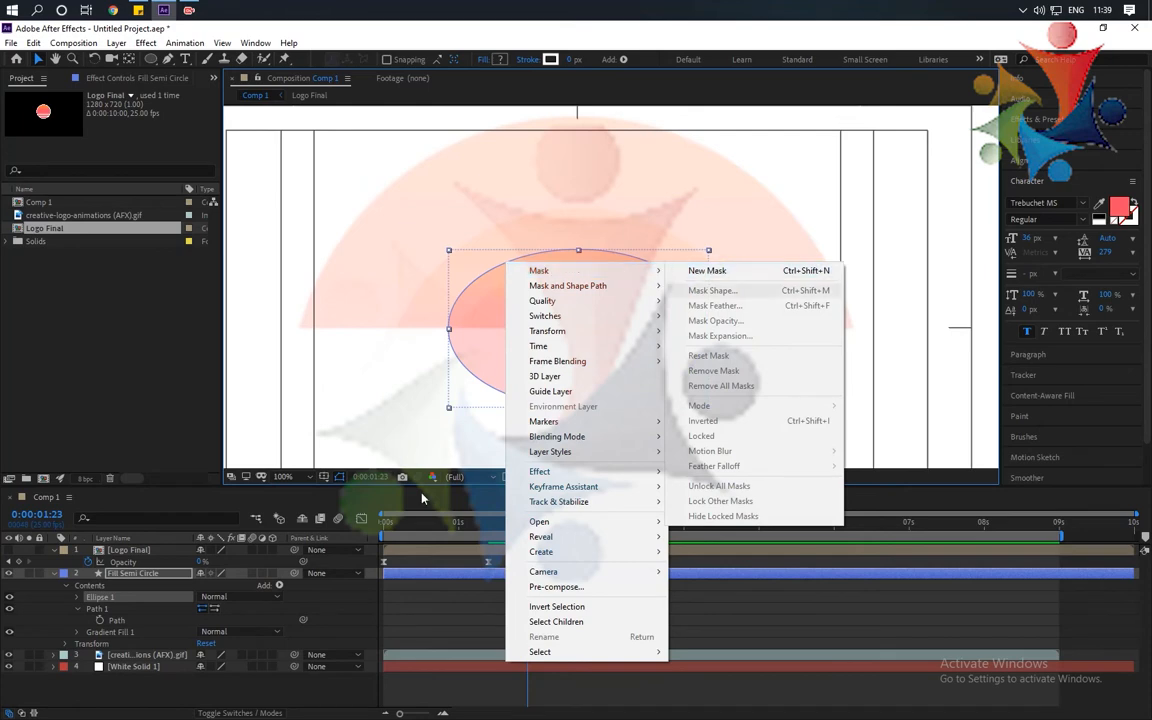
{"action": "left_click", "coordinate": [170, 580]}
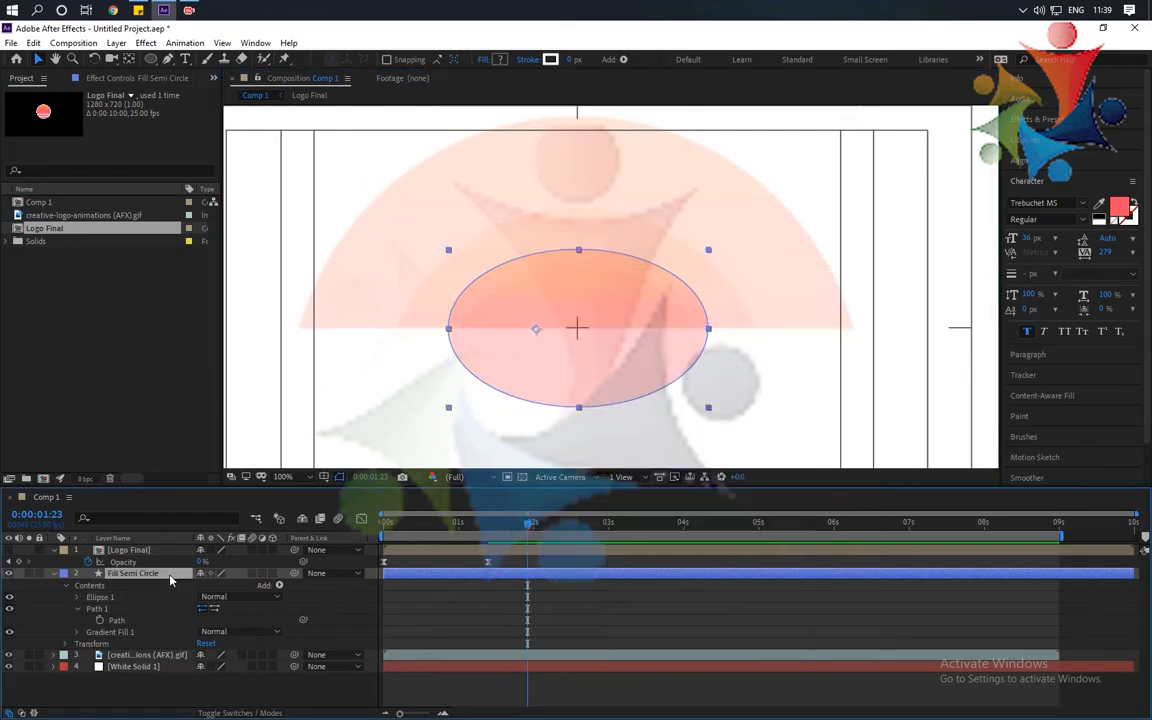
Draw a closed semicircle with the Pen tool in the Fill Semi Circle layer, tracing the innermost arc of the reference
{"action": "left_click", "coordinate": [168, 60]}
{"action": "left_click", "coordinate": [707, 330]}
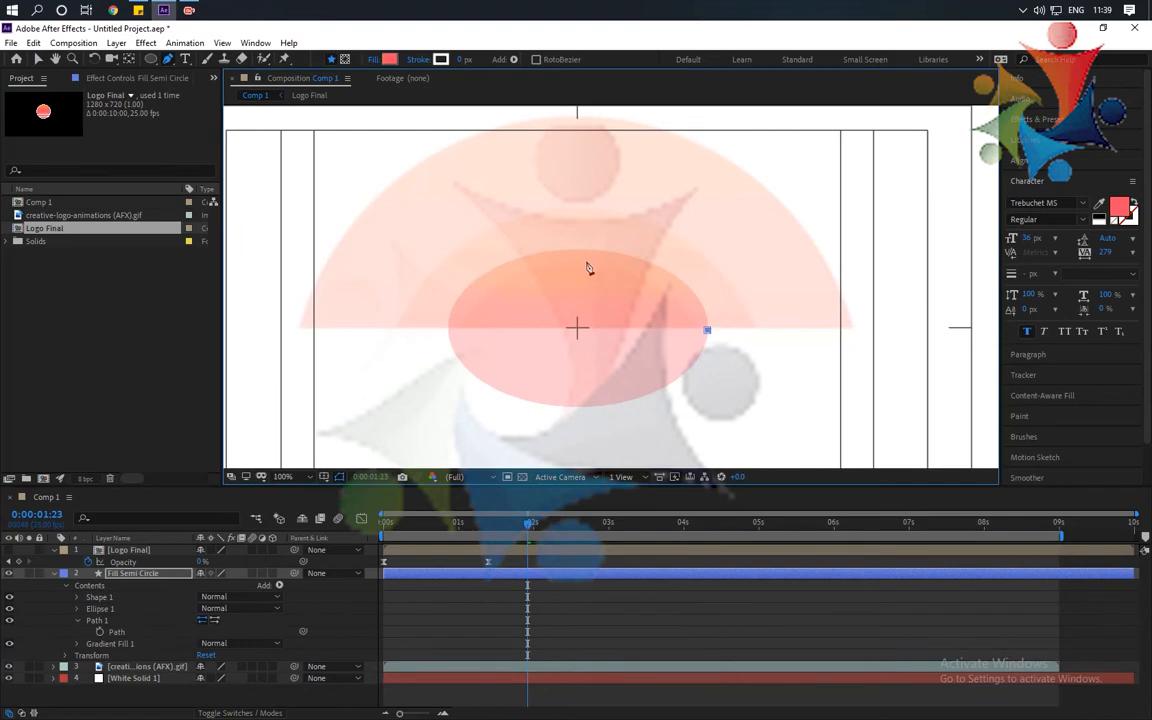
{"action": "left_click_drag", "start_coordinate": [577, 261], "coordinate": [466, 260]}
{"action": "left_click", "coordinate": [454, 383]}
{"action": "left_click_drag", "start_coordinate": [453, 384], "coordinate": [459, 329]}
{"action": "scroll", "coordinate": [466, 326], "scroll_direction": "up", "scroll_amount": 1}
{"action": "left_click_drag", "start_coordinate": [622, 295], "coordinate": [420, 322]}
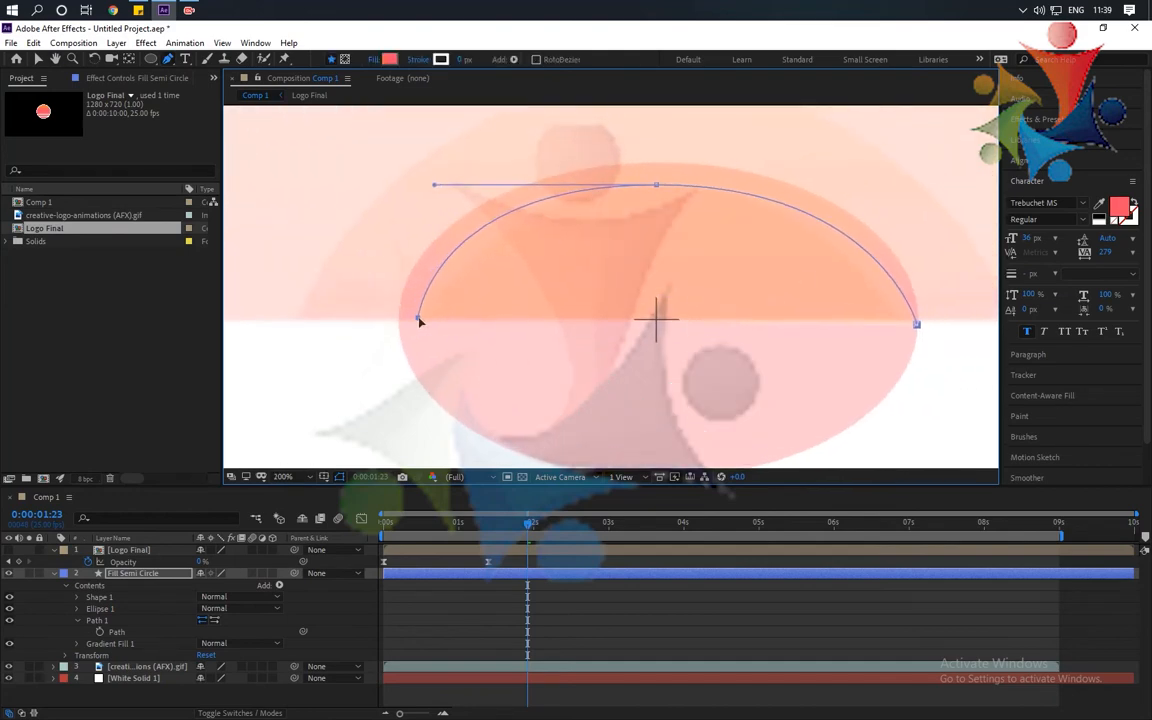
{"action": "left_click", "coordinate": [917, 324]}
Move the semicircle's right end point inward and shorten the curve handles at its apex to match the reference arc
{"action": "left_click_drag", "start_coordinate": [918, 326], "coordinate": [898, 322]}
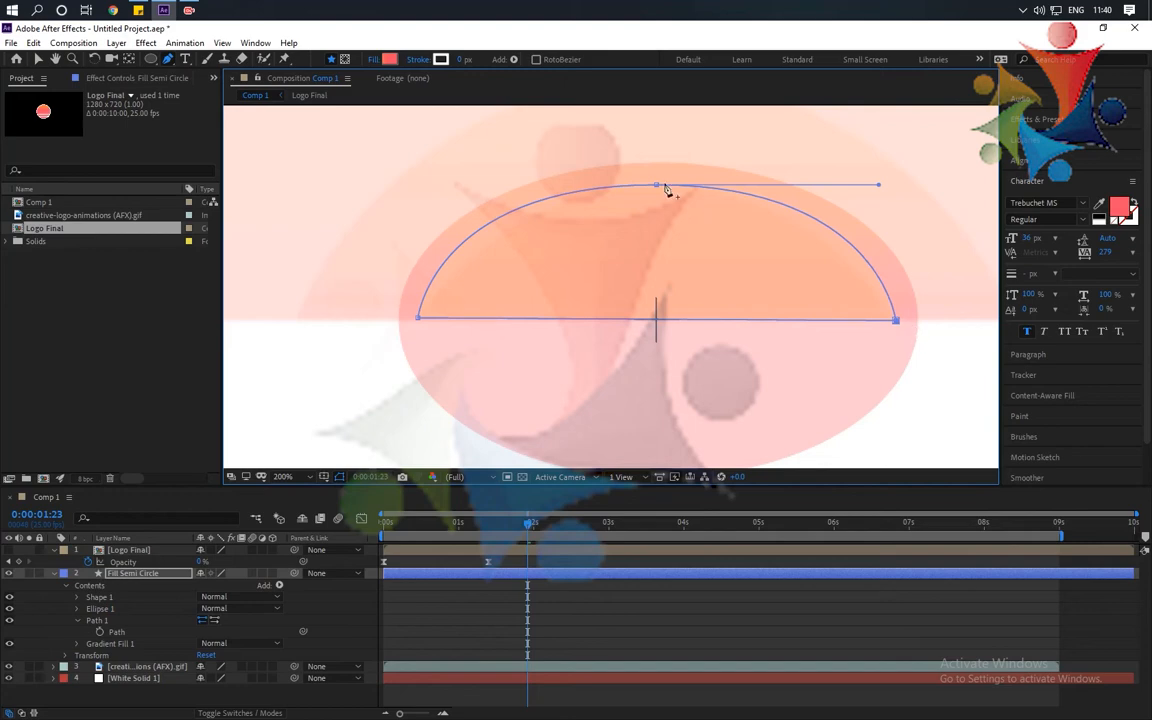
{"action": "left_click_drag", "start_coordinate": [880, 186], "coordinate": [840, 192]}
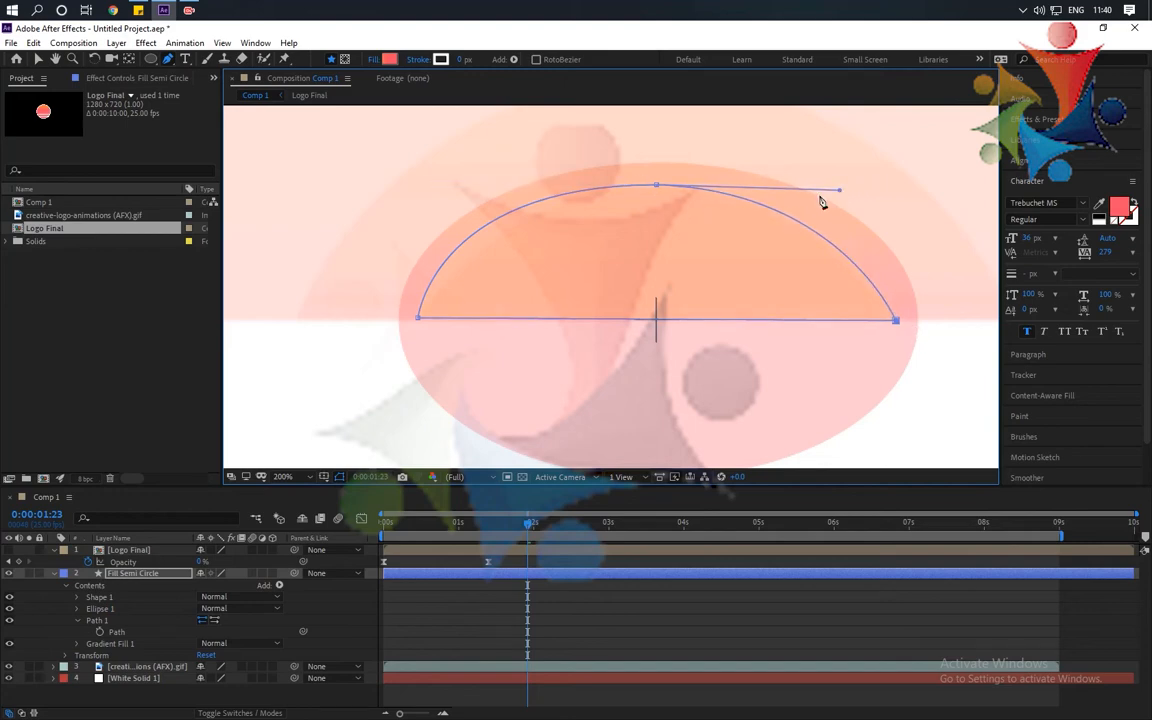
{"action": "left_click_drag", "start_coordinate": [655, 186], "coordinate": [485, 193]}
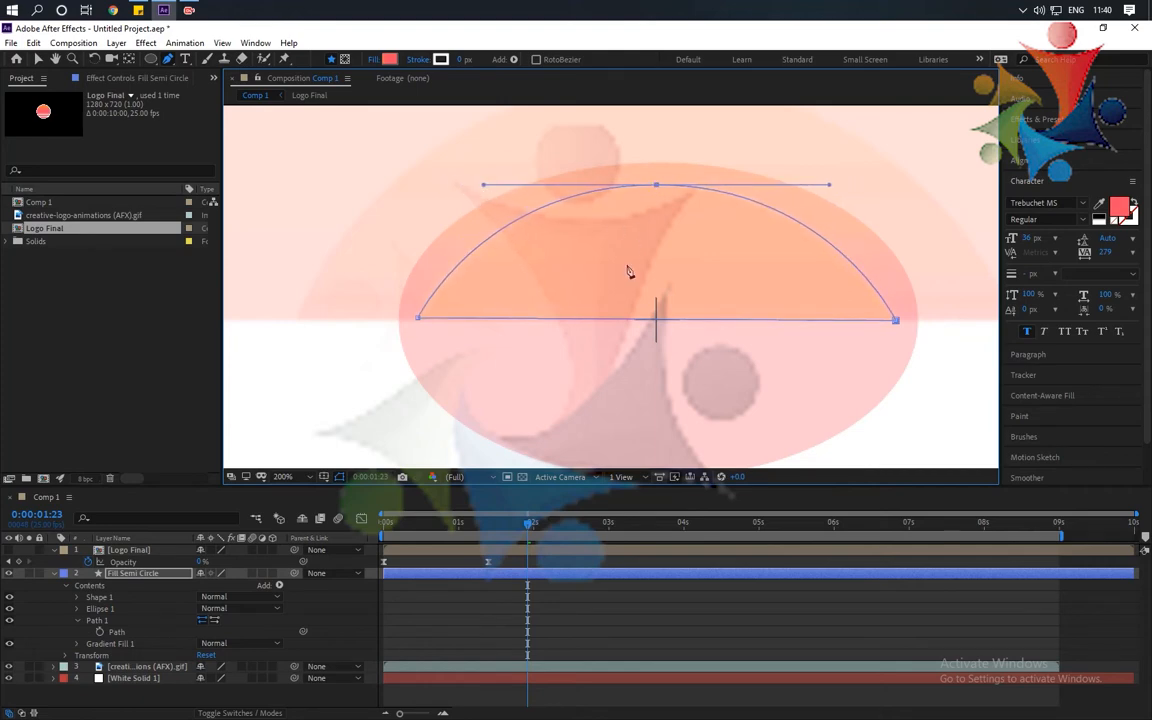
Hide Ellipse 1 in the Fill Semi Circle layer and collapse the Path 1 contents
{"action": "left_click", "coordinate": [95, 609]}
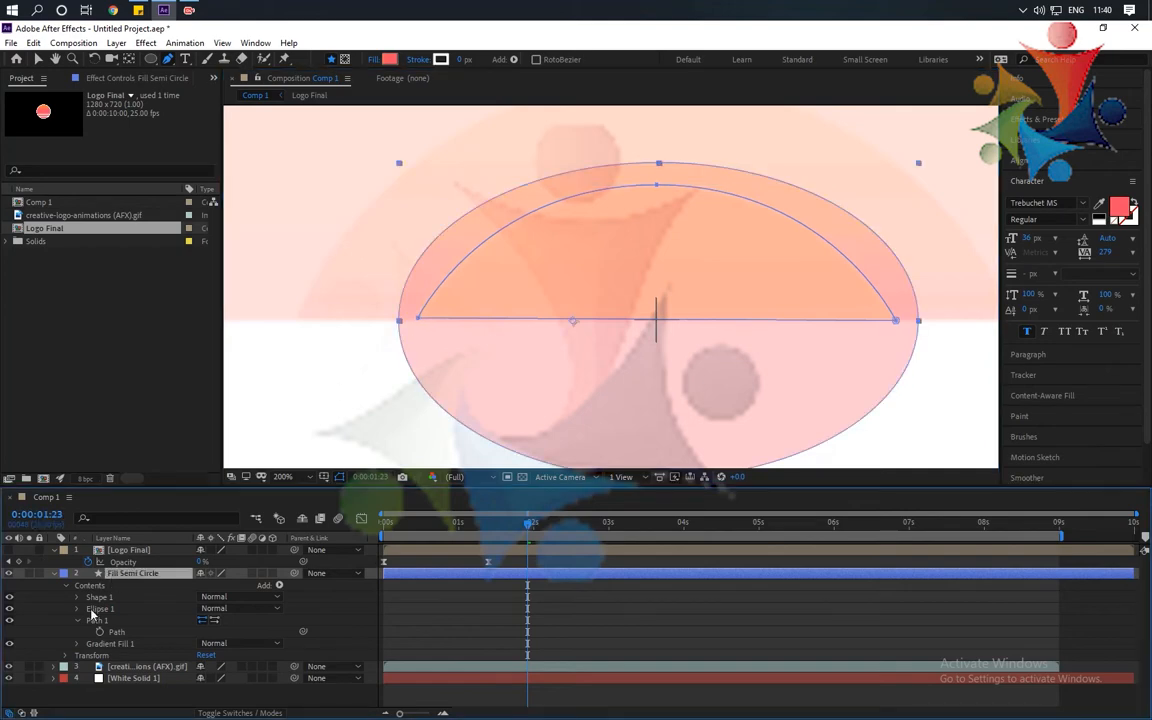
{"action": "left_click", "coordinate": [10, 610]}
{"action": "key", "text": "comma"}
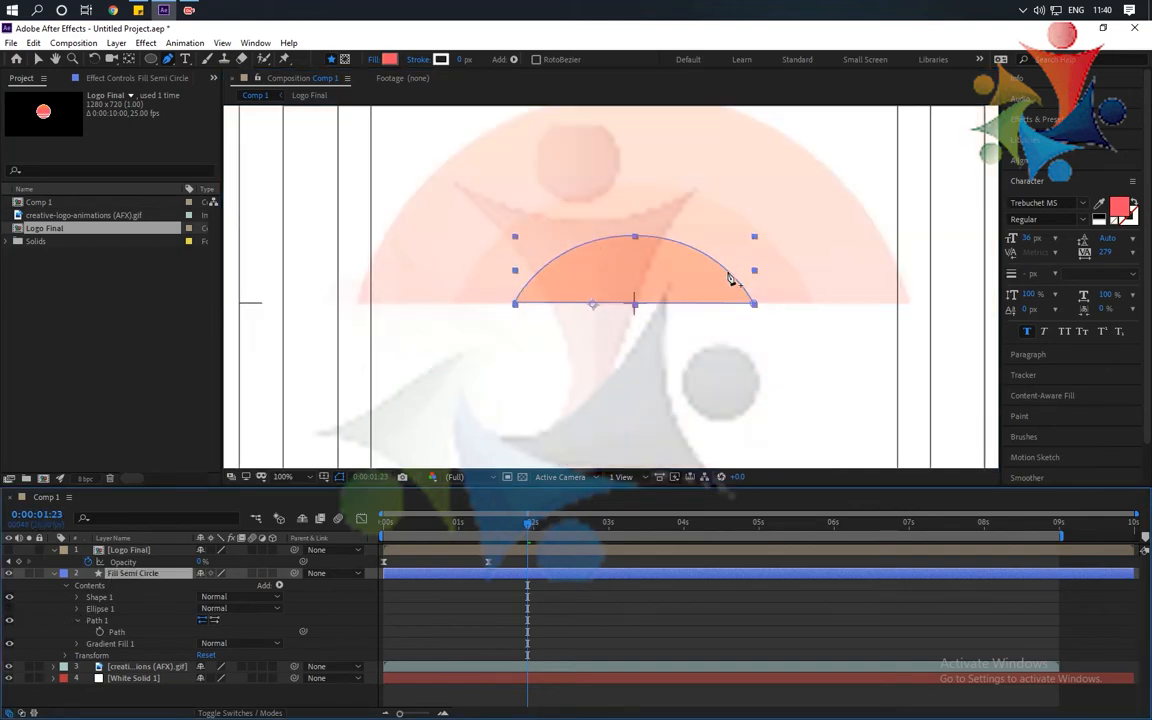
{"action": "left_click", "coordinate": [77, 609]}
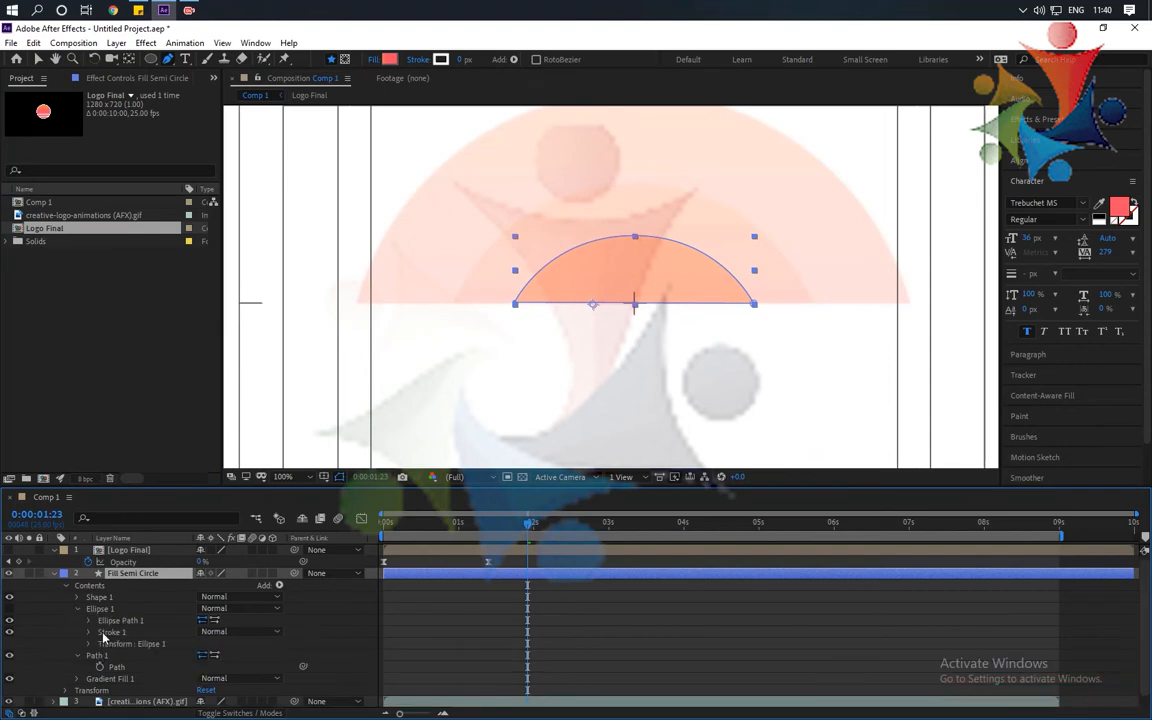
{"action": "left_click", "coordinate": [77, 609]}
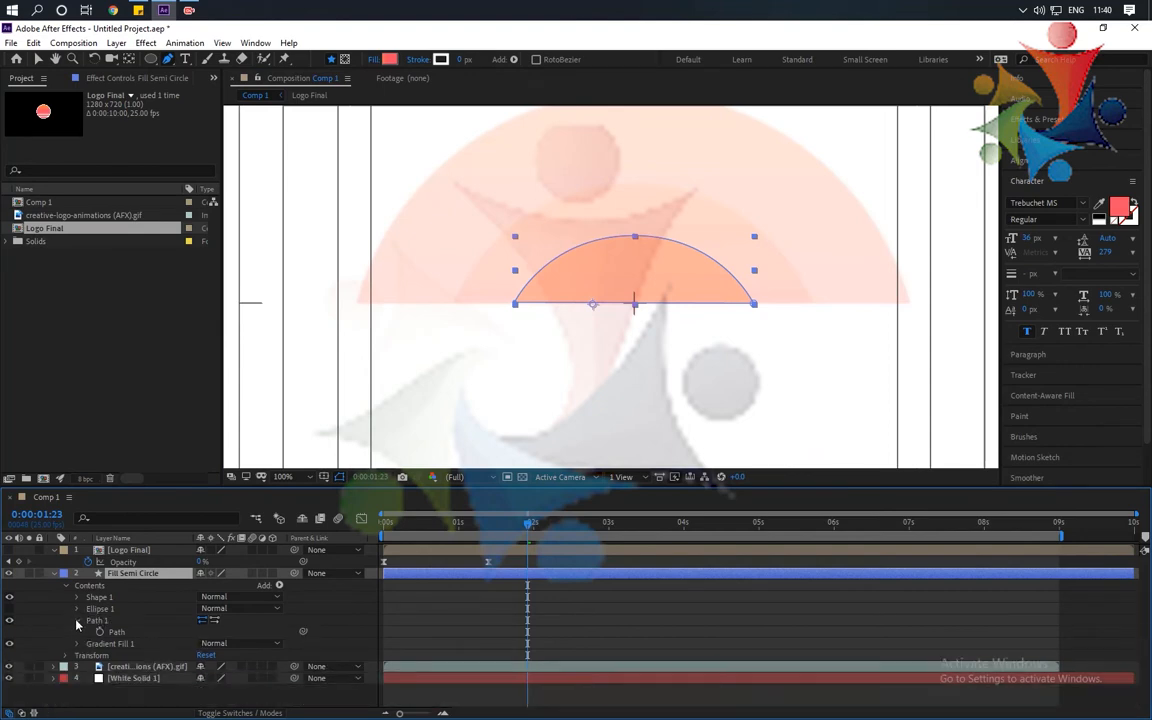
{"action": "left_click", "coordinate": [77, 621]}
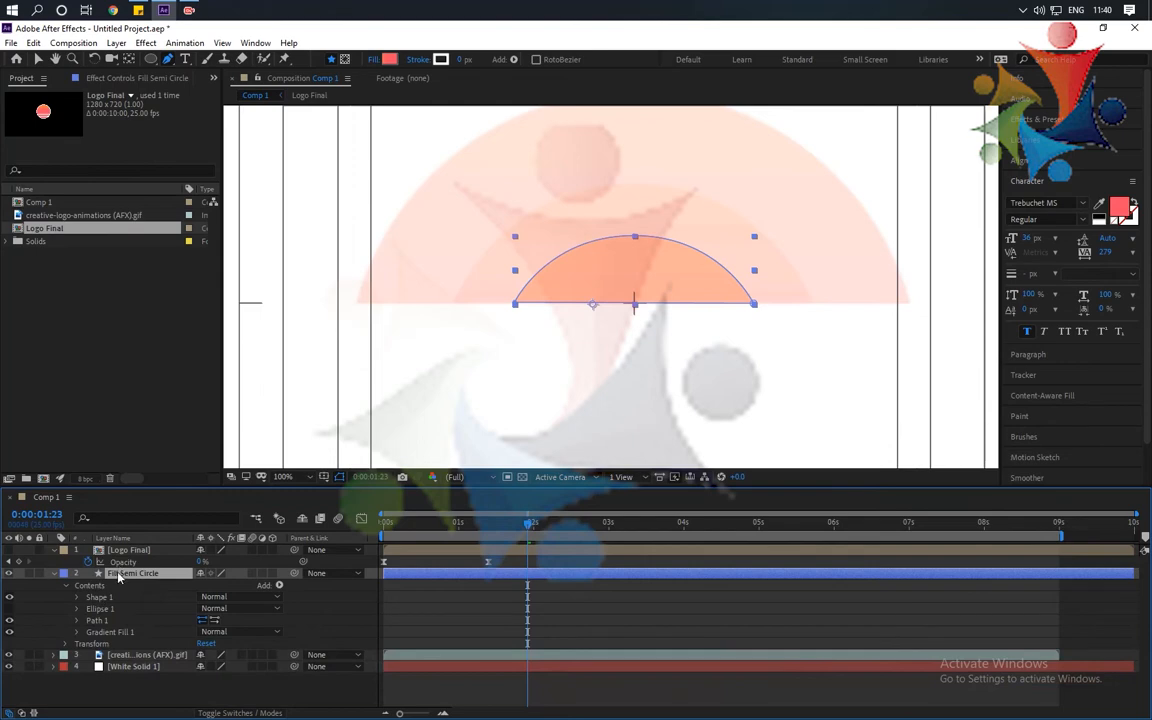
Set the Fill Semi Circle layer's opacity to 100% and switch back to the Selection tool
{"action": "key", "text": "t"}
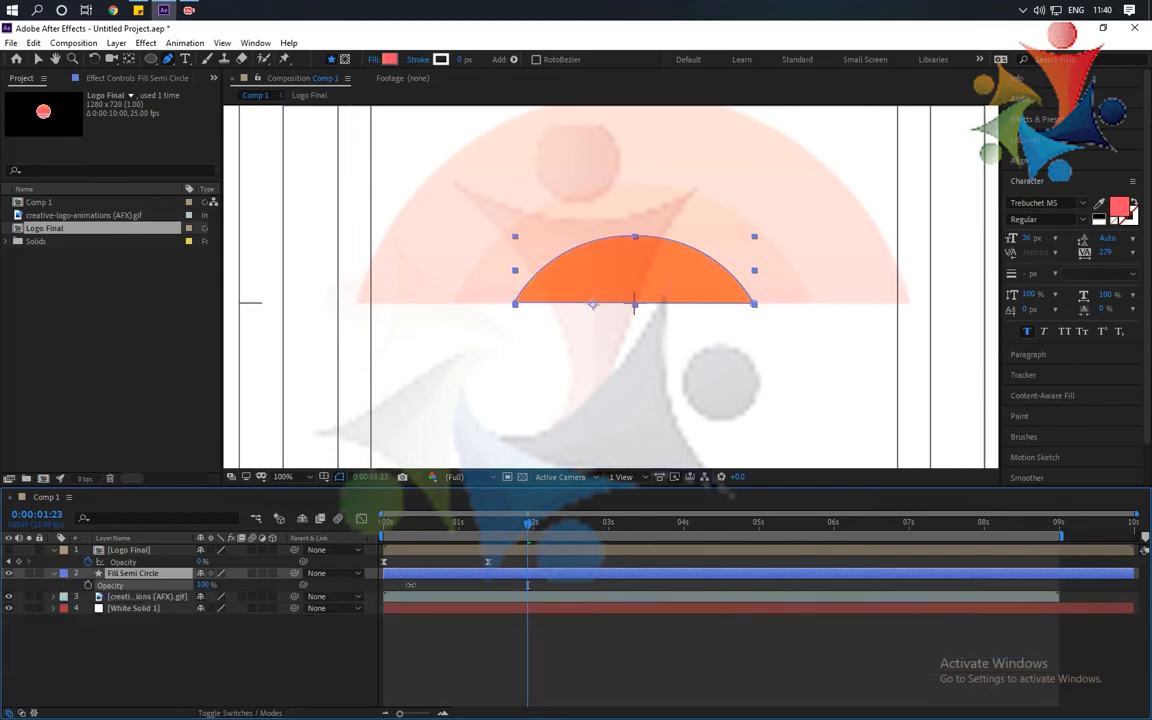
{"action": "scroll", "coordinate": [649, 295], "scroll_direction": "down", "scroll_amount": 1}
{"action": "scroll", "coordinate": [604, 314], "scroll_direction": "up", "scroll_amount": 1}
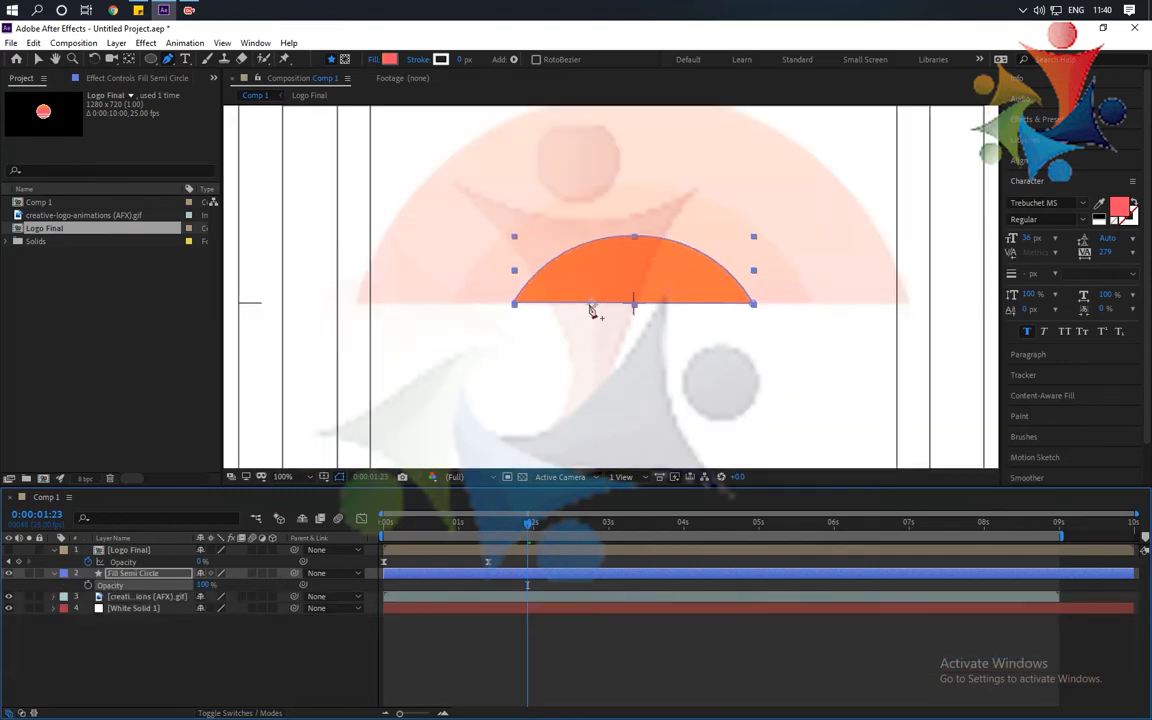
{"action": "key", "text": "v"}
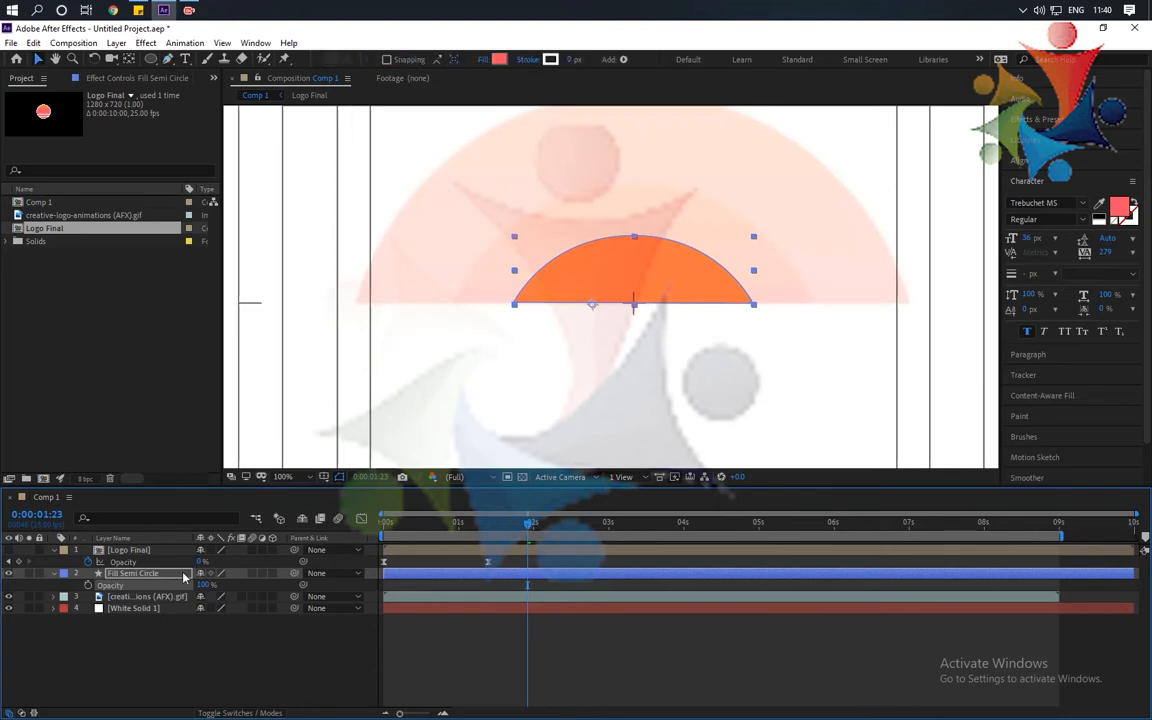
Expand the Fill Semi Circle layer's Contents and collapse its Transform properties
{"action": "left_click", "coordinate": [53, 573]}
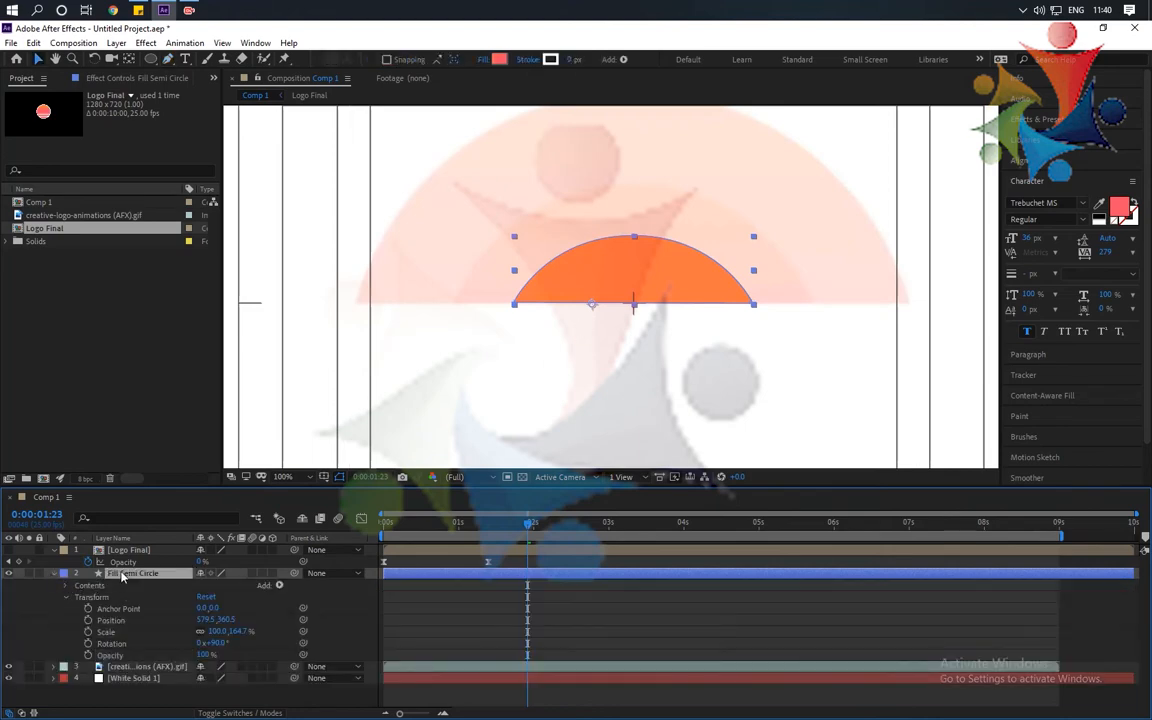
{"action": "left_click", "coordinate": [66, 597]}
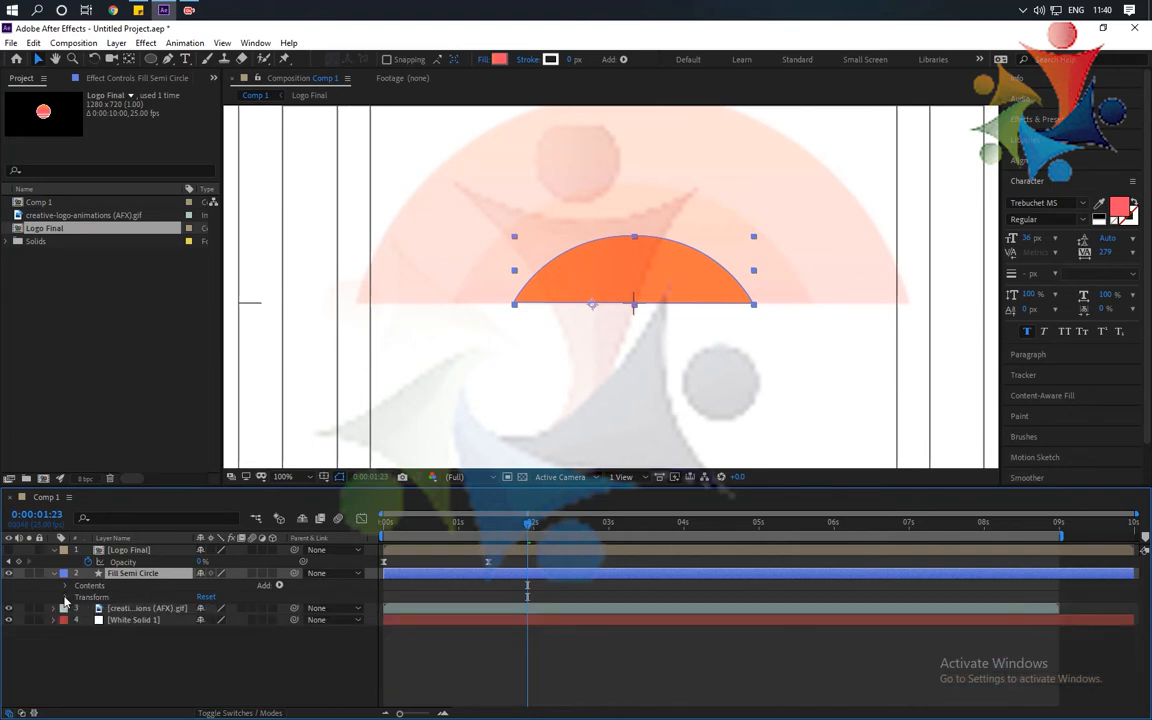
{"action": "left_click", "coordinate": [67, 585]}
Try setting the horizontal start point of Gradient Fill 1 in the Fill Semi Circle layer to 0
{"action": "left_click", "coordinate": [109, 632]}
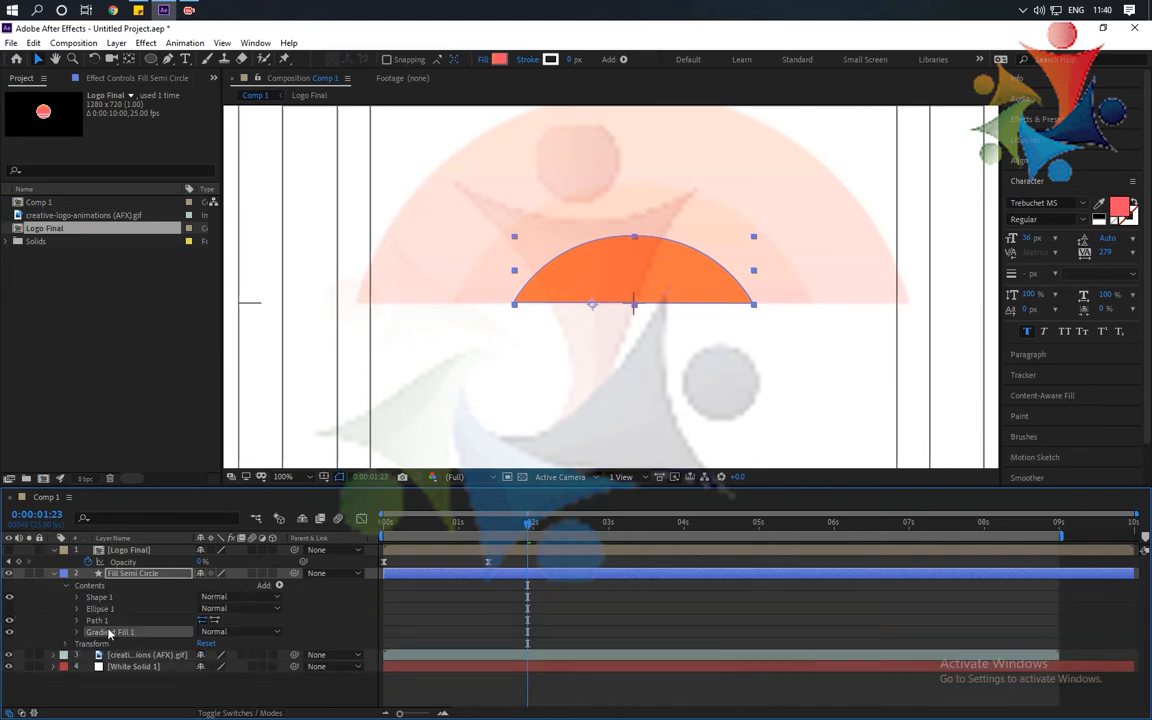
{"action": "key", "text": "comma"}
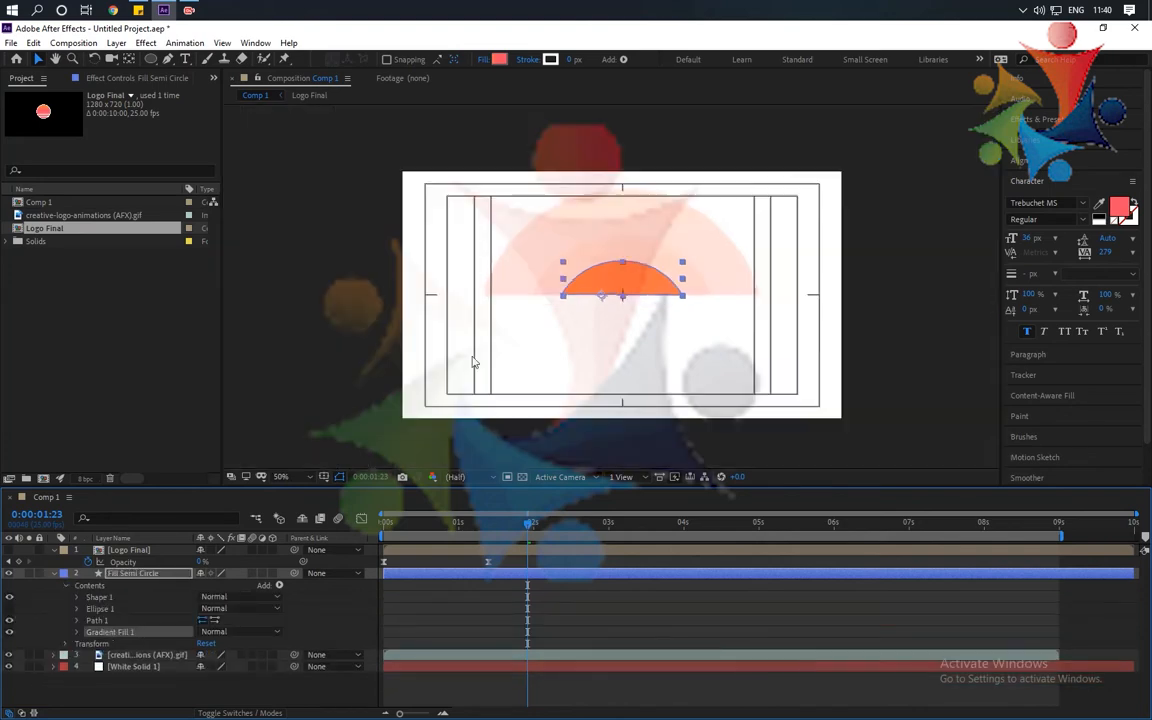
{"action": "left_click", "coordinate": [78, 634]}
{"action": "scroll", "coordinate": [180, 612], "scroll_direction": "down", "scroll_amount": 2}
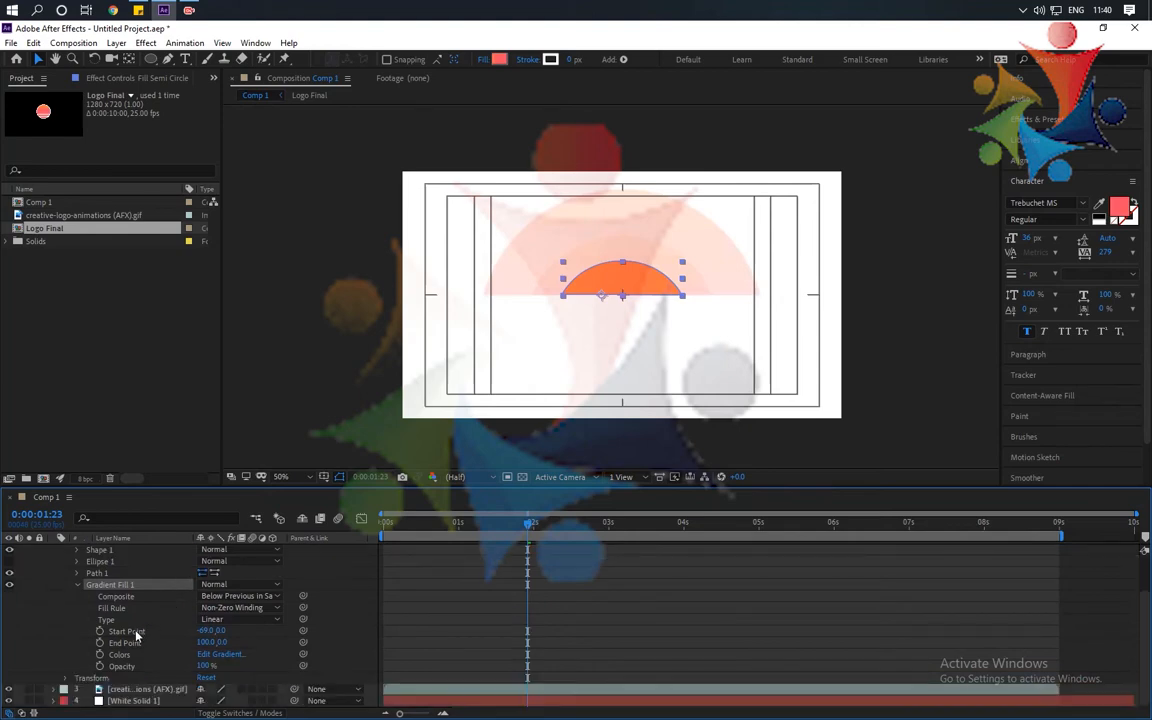
{"action": "left_click", "coordinate": [136, 633]}
{"action": "mouse_move", "coordinate": [205, 631]}
{"action": "left_mouse_down"}
{"action": "mouse_move", "coordinate": [237, 631]}
{"action": "mouse_move", "coordinate": [192, 649]}
{"action": "mouse_move", "coordinate": [201, 631]}
{"action": "left_mouse_up"}
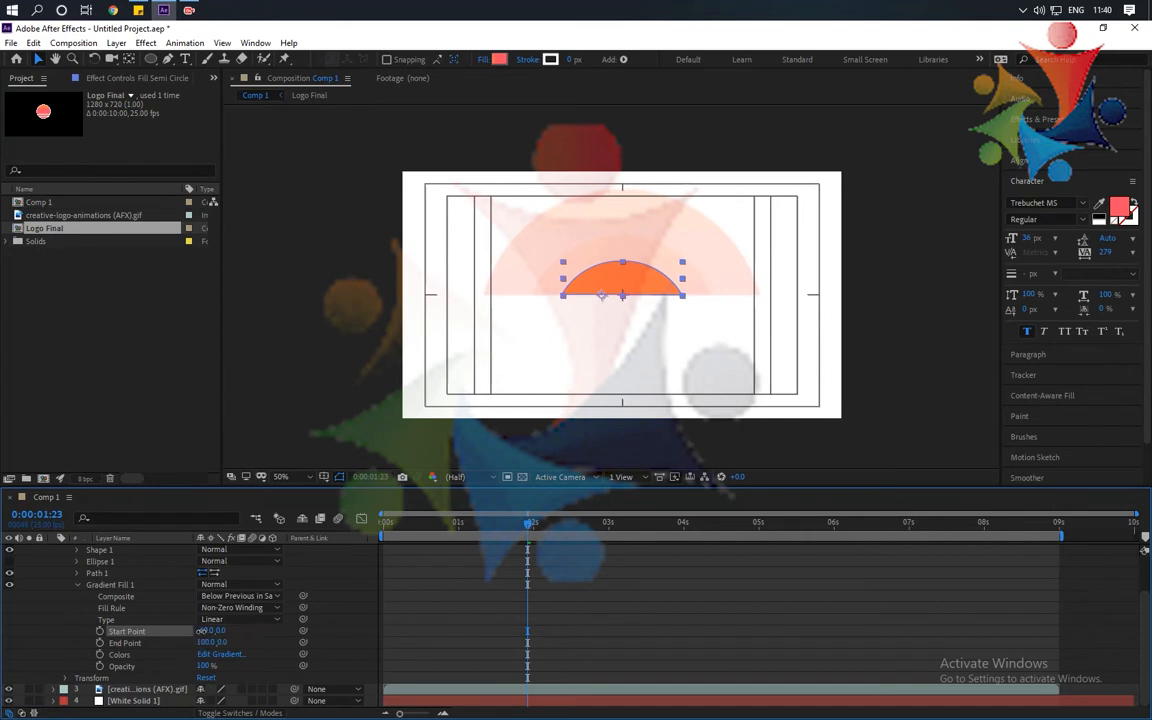
{"action": "left_click", "coordinate": [201, 631]}
{"action": "type", "text": "0"}
{"action": "key", "text": "Return"}
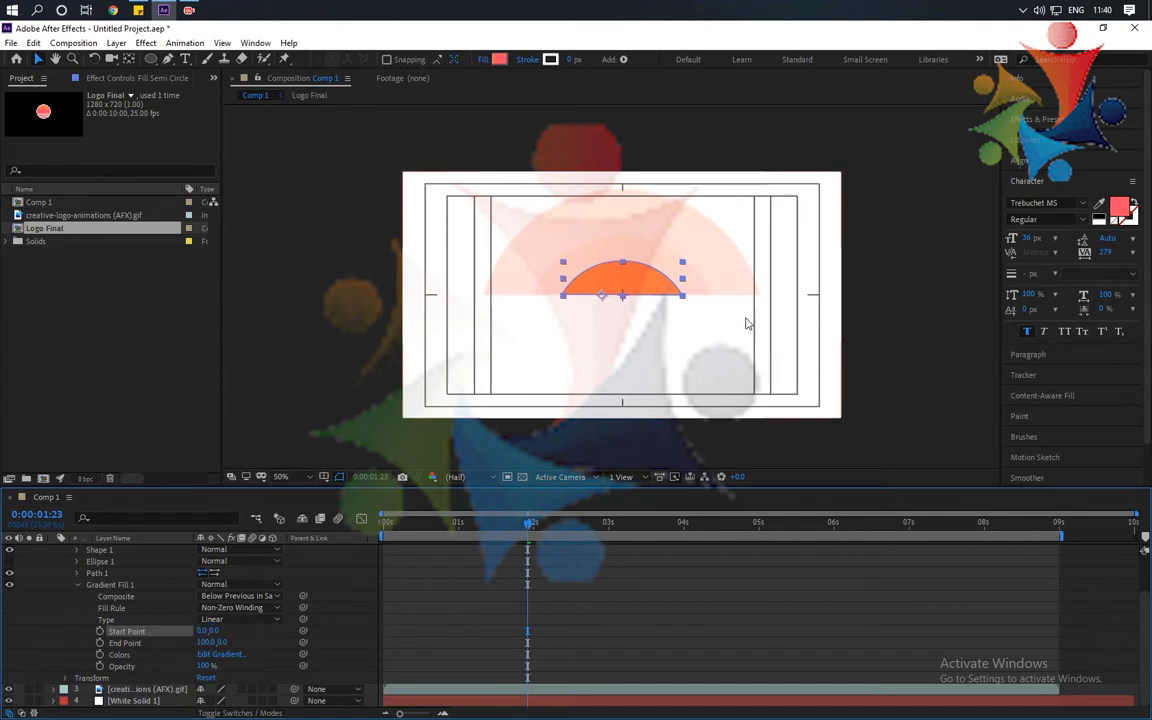
{"action": "key", "text": "period"}
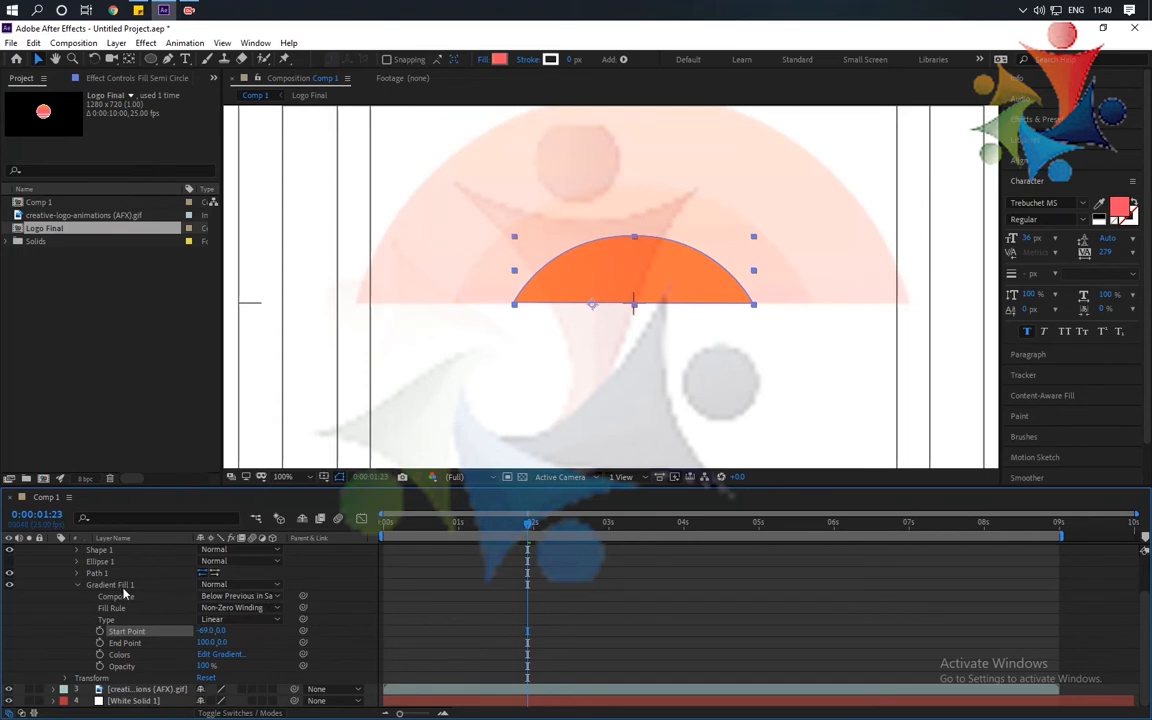
Delete Gradient Fill 1 and Ellipse 1 from the Fill Semi Circle layer's contents
{"action": "scroll", "coordinate": [117, 600], "scroll_direction": "up", "scroll_amount": 2}
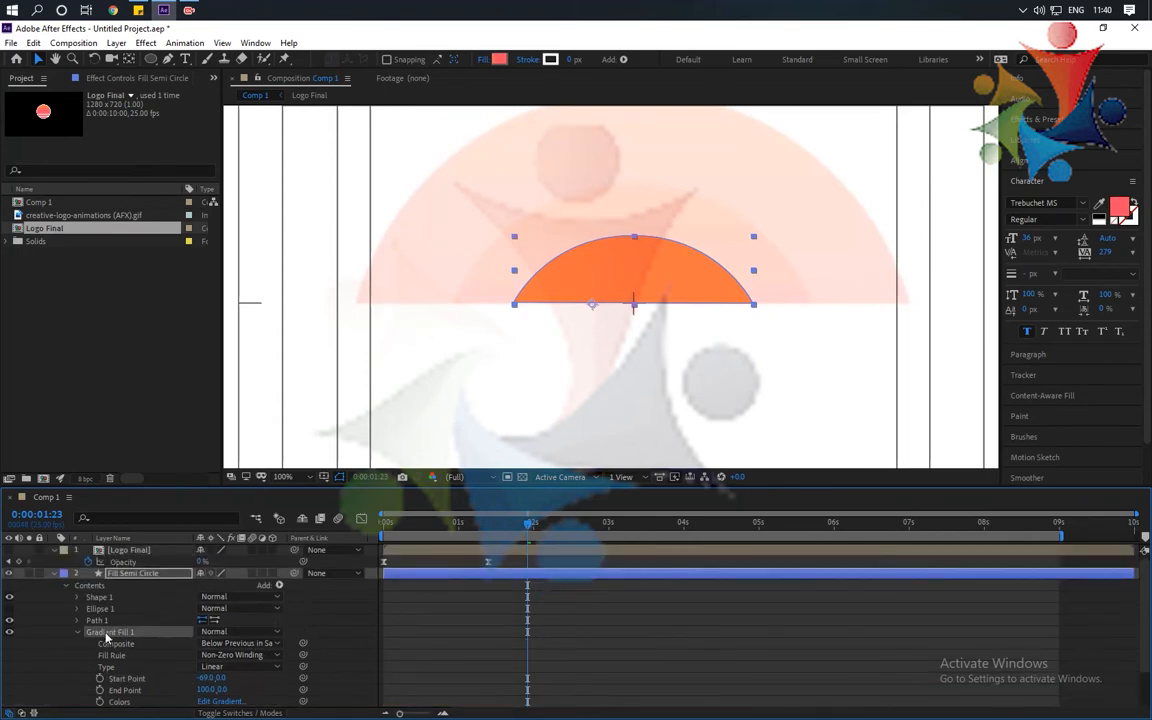
{"action": "key", "text": "Delete"}
{"action": "left_click", "coordinate": [102, 609]}
{"action": "key", "text": "Delete"}
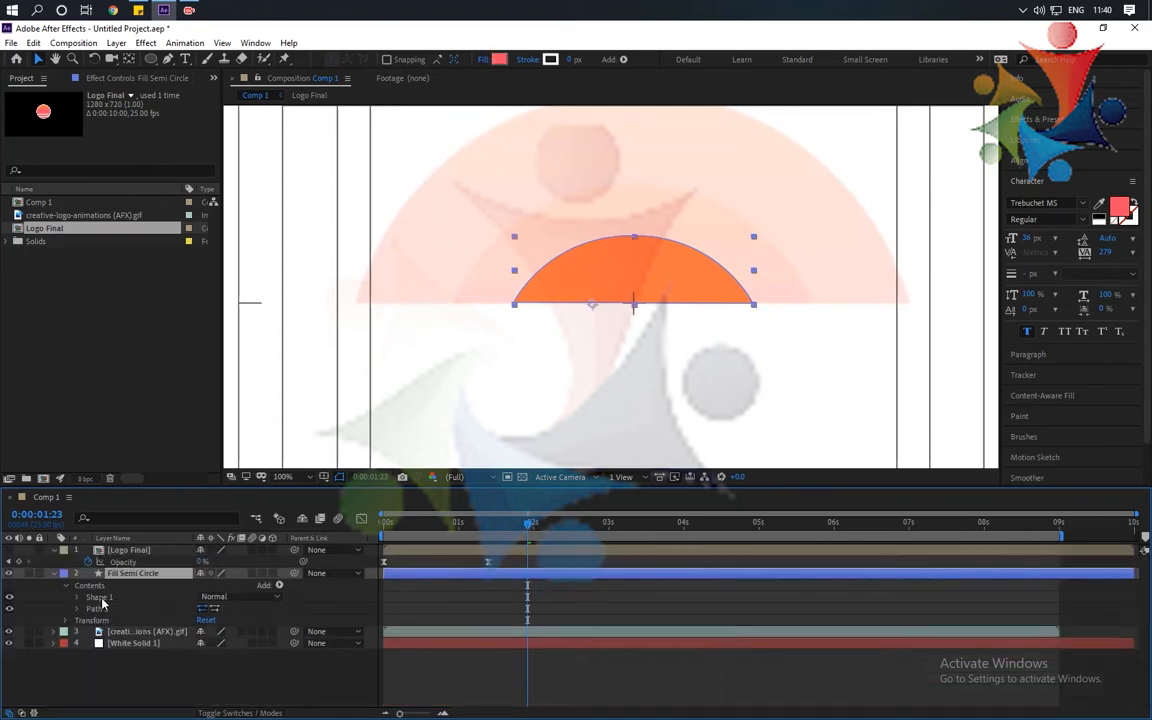
Adjust Shape 1's gradient by moving its start point up into the arc and its end point further below the baseline
{"action": "left_click", "coordinate": [106, 598]}
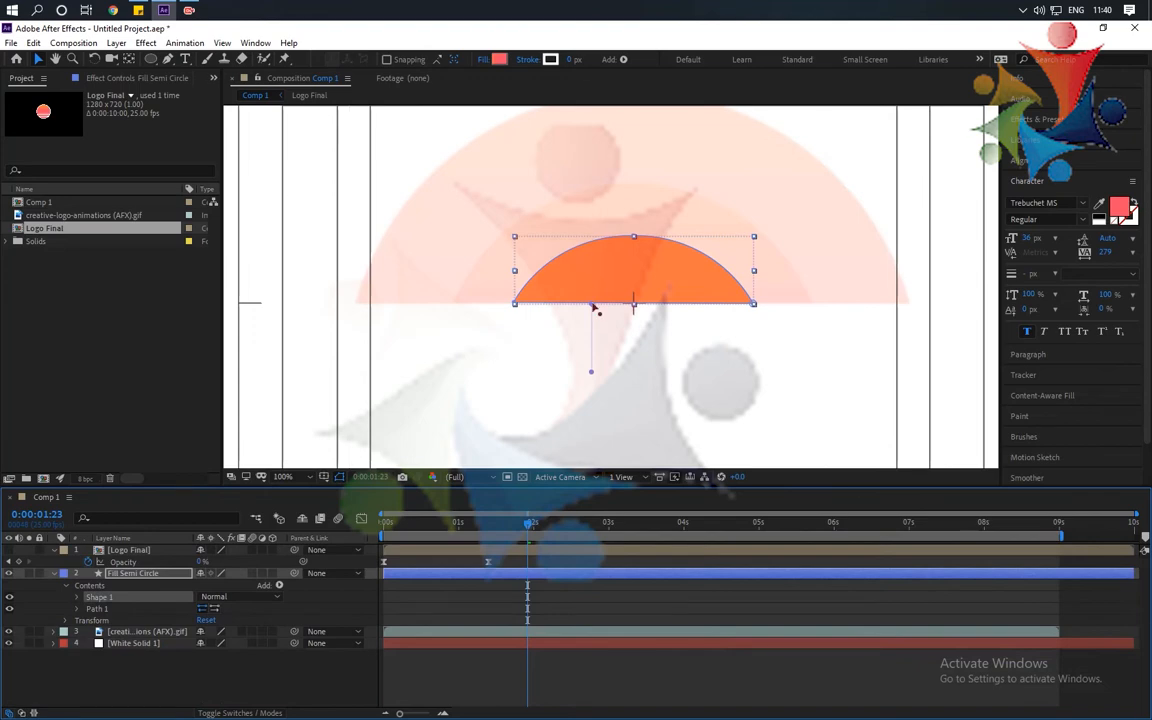
{"action": "left_click_drag", "start_coordinate": [591, 307], "coordinate": [600, 254]}
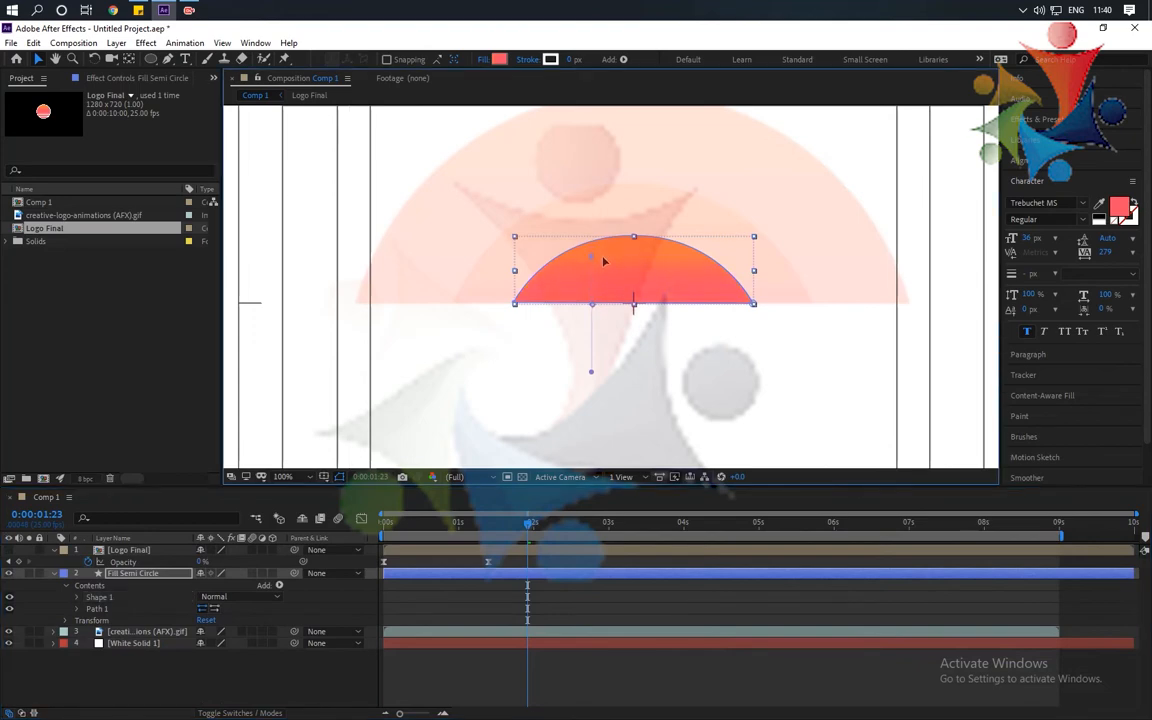
{"action": "left_click_drag", "start_coordinate": [594, 377], "coordinate": [591, 428]}
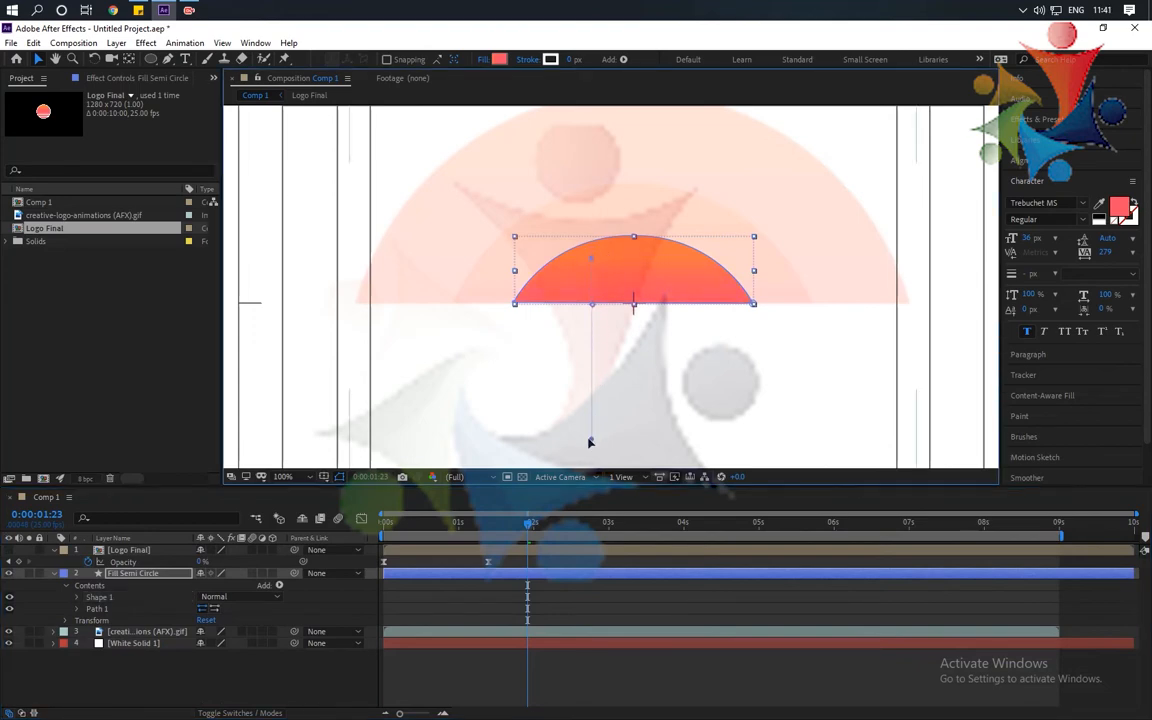
{"action": "left_click", "coordinate": [228, 691]}
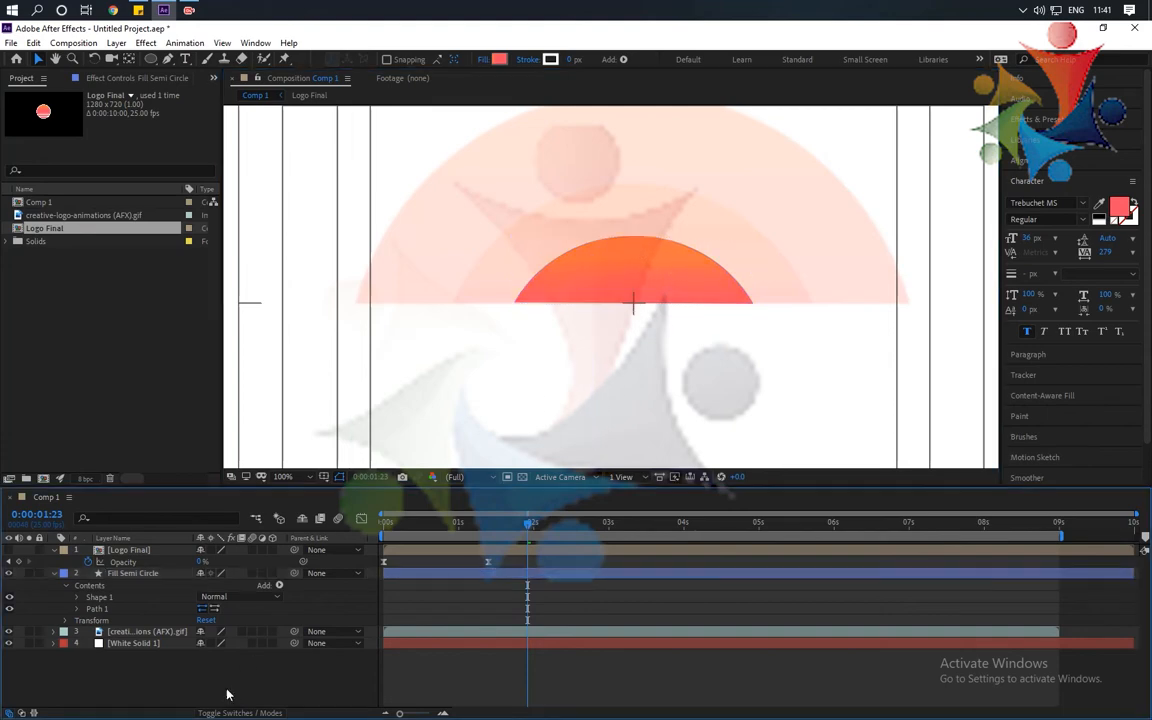
Duplicate the Fill Semi Circle layer twice
{"action": "left_click", "coordinate": [142, 574]}
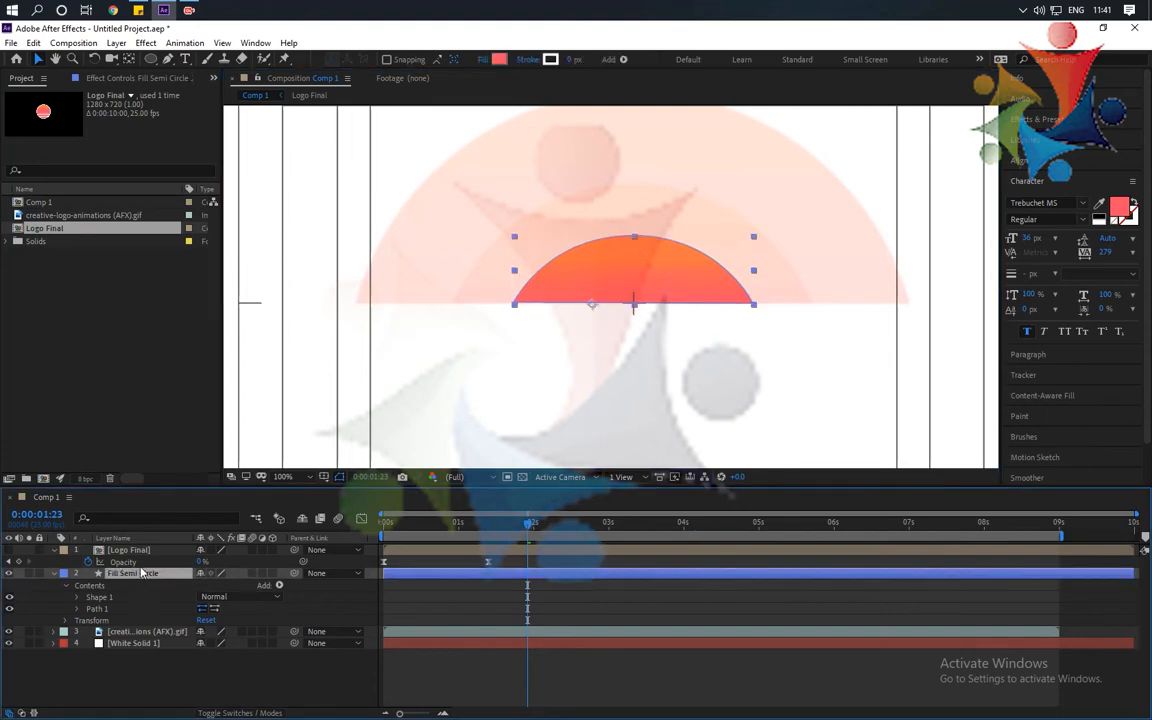
{"action": "key", "text": "ctrl+d"}
{"action": "key", "text": "ctrl+d"}
Try scaling Fill Semi Circle 2 up to about 158% with its off-centre anchor point
{"action": "left_click", "coordinate": [135, 585]}
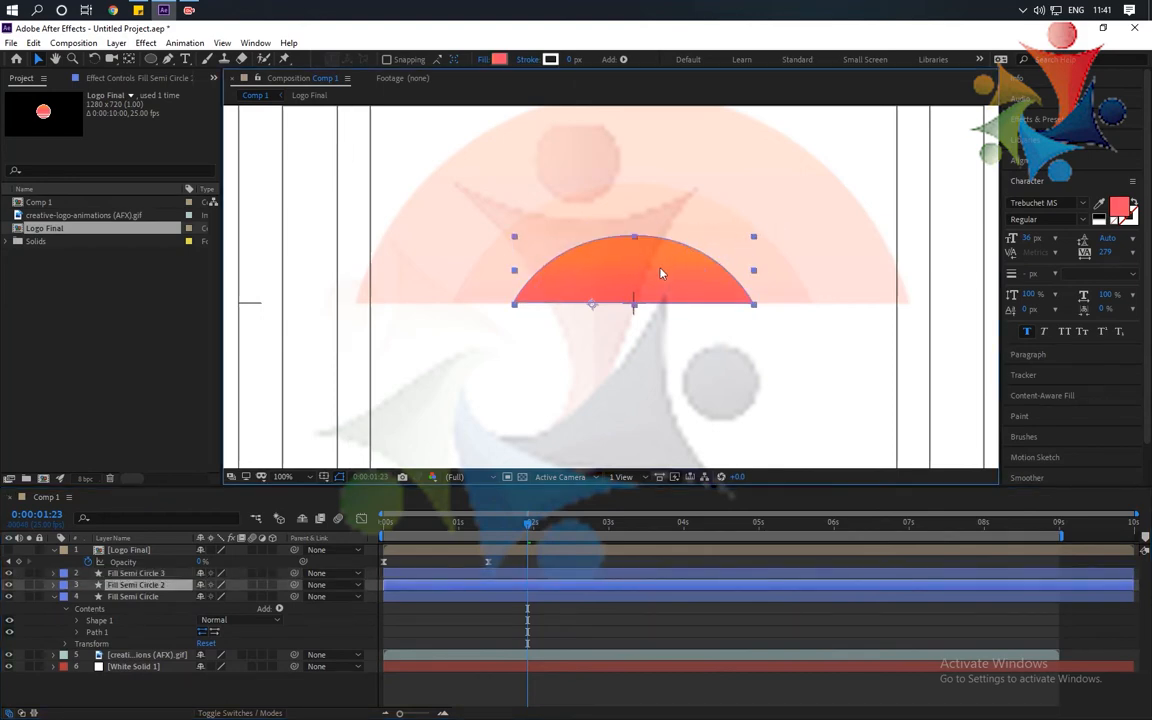
{"action": "key", "text": "s"}
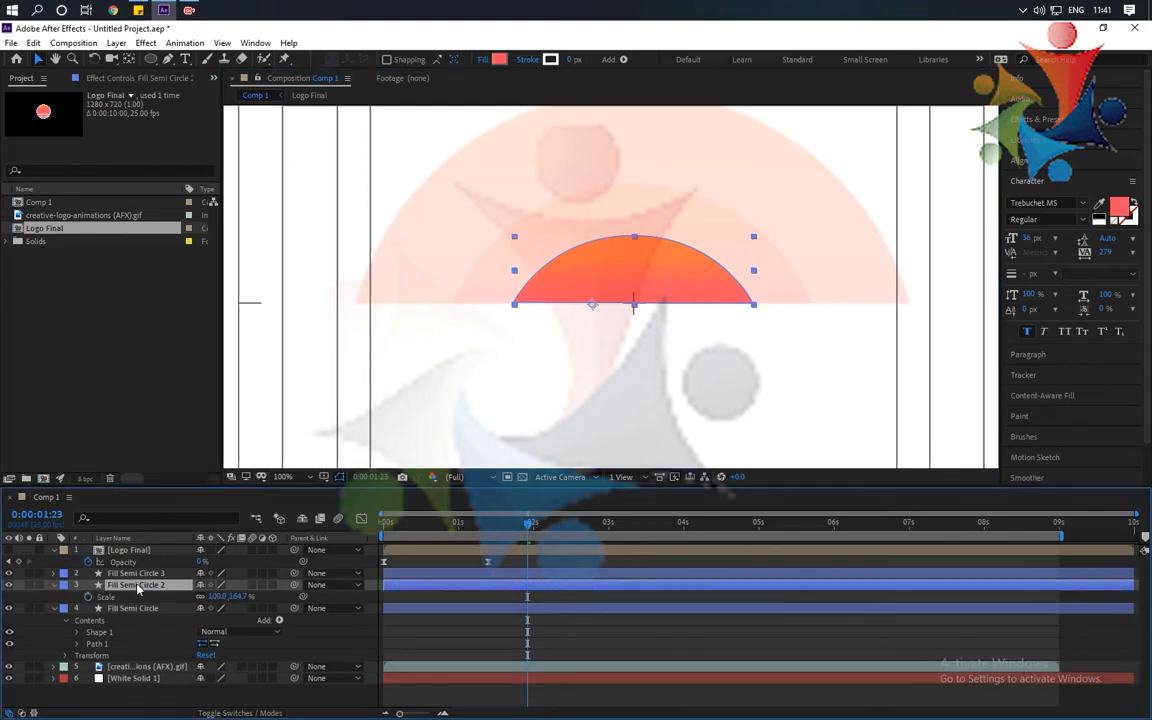
{"action": "left_click_drag", "start_coordinate": [216, 596], "coordinate": [268, 612]}
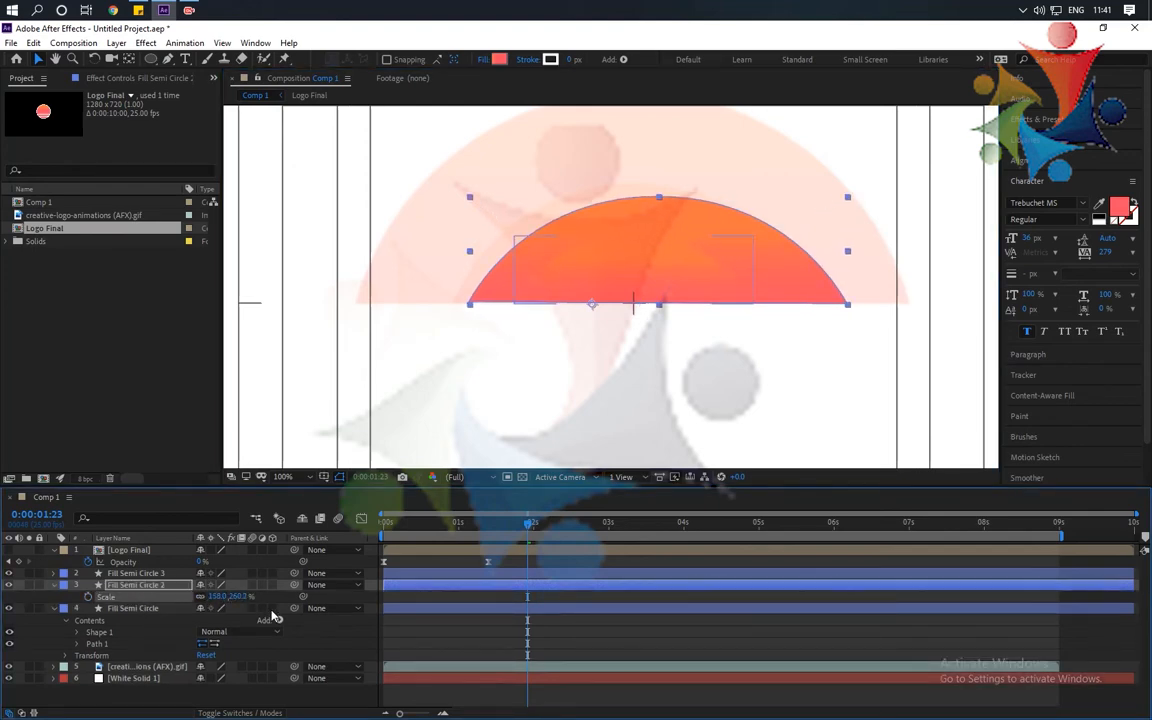
{"action": "key", "text": "ctrl+z"}
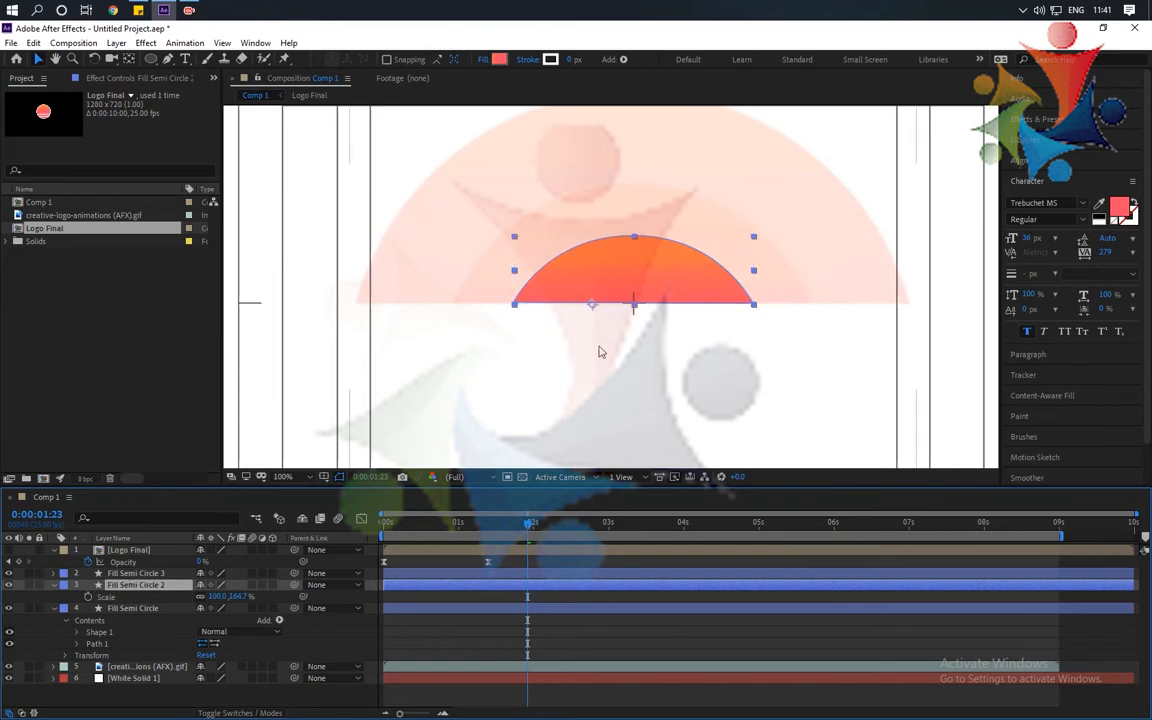
Move the anchor points of all three Fill Semi Circle layers to the centre of the semicircle's base with the Pan Behind tool
{"action": "key", "text": "y"}
{"action": "left_click_drag", "start_coordinate": [594, 306], "coordinate": [634, 309]}
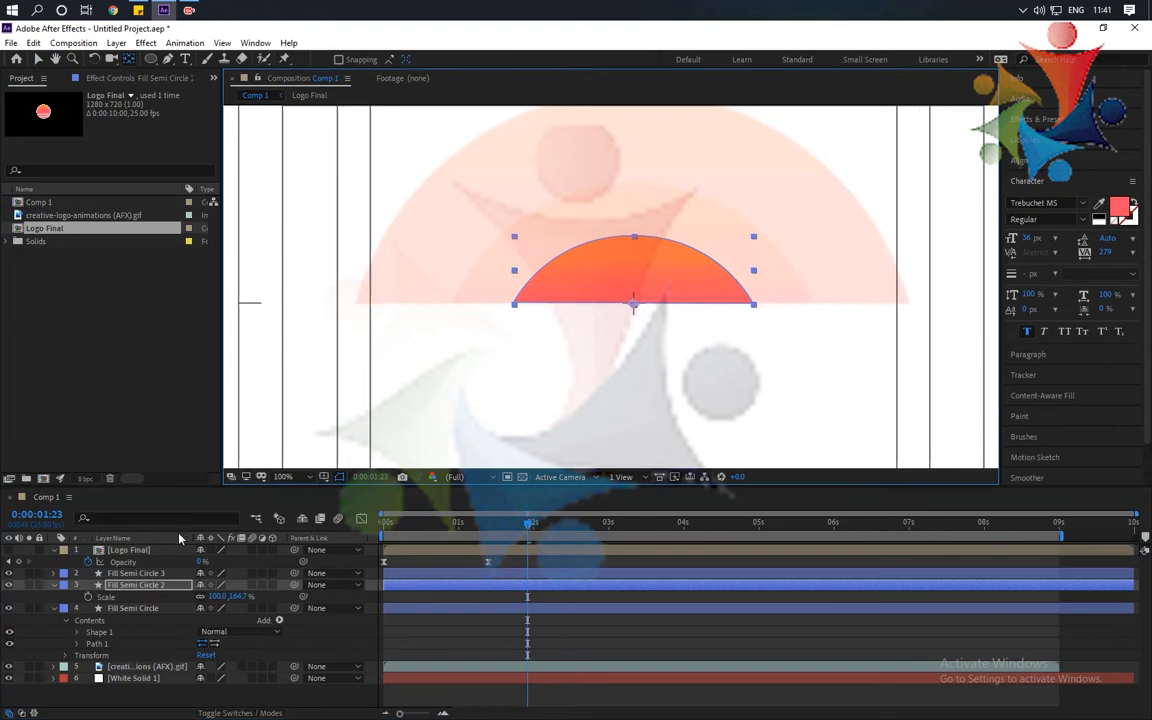
{"action": "left_click", "coordinate": [161, 574]}
{"action": "left_click_drag", "start_coordinate": [594, 309], "coordinate": [632, 307]}
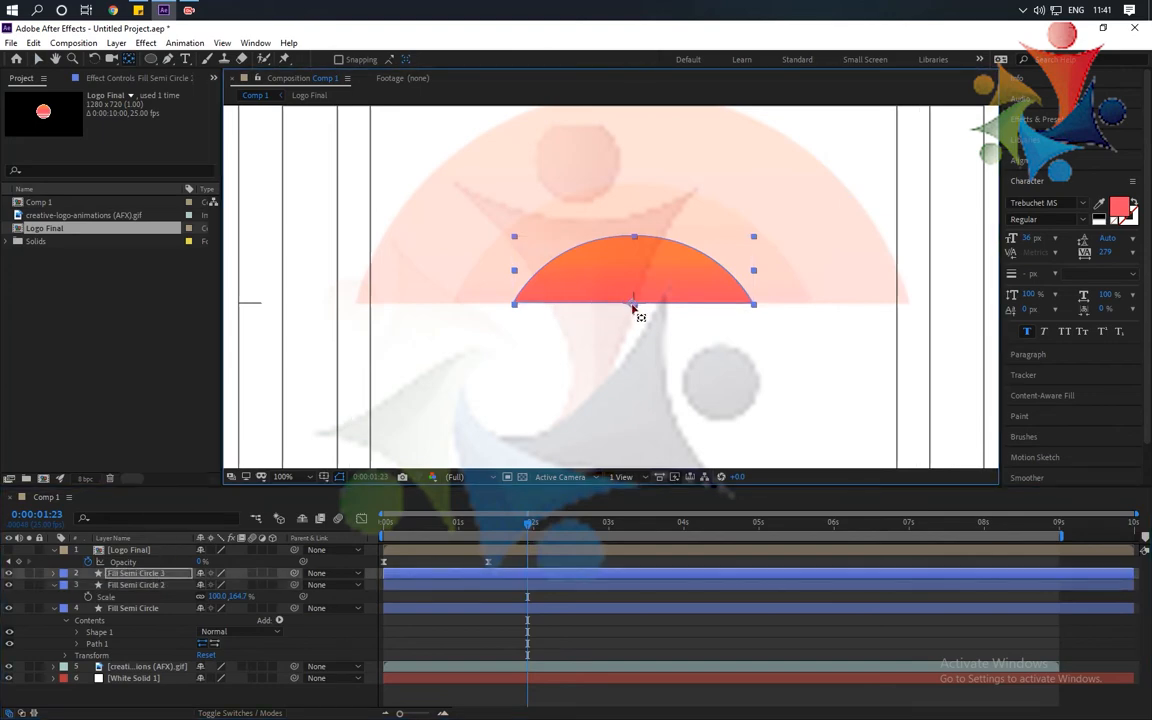
{"action": "left_click", "coordinate": [150, 608]}
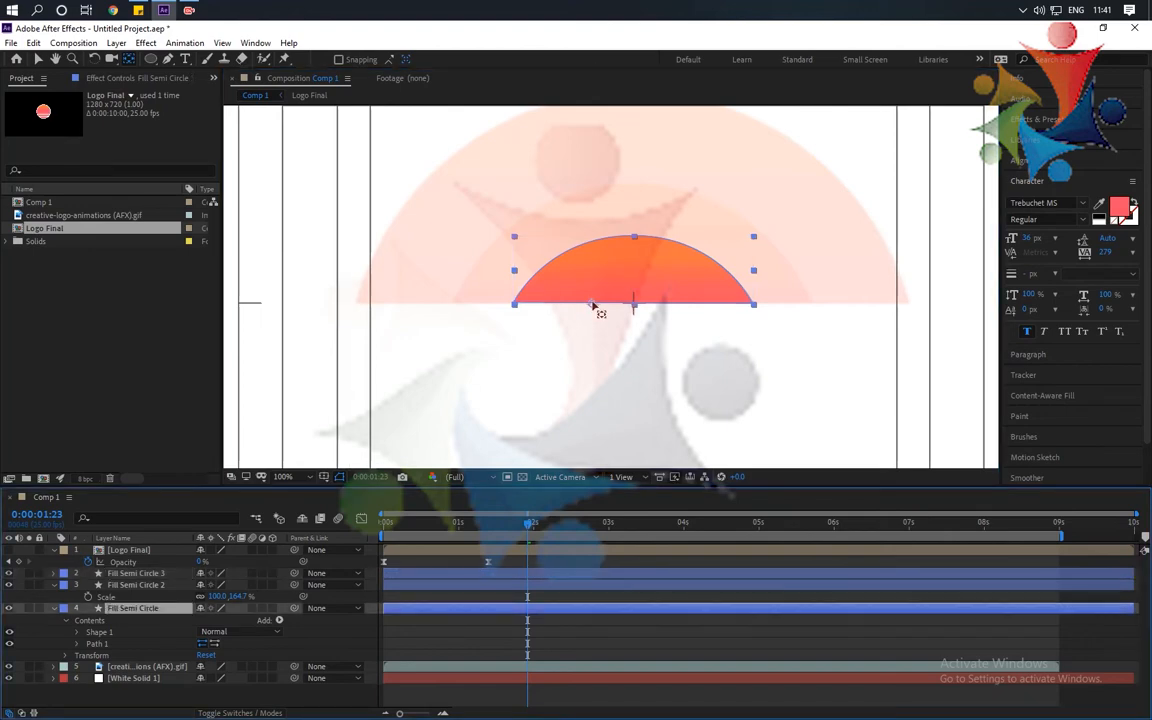
{"action": "left_click_drag", "start_coordinate": [591, 305], "coordinate": [633, 310]}
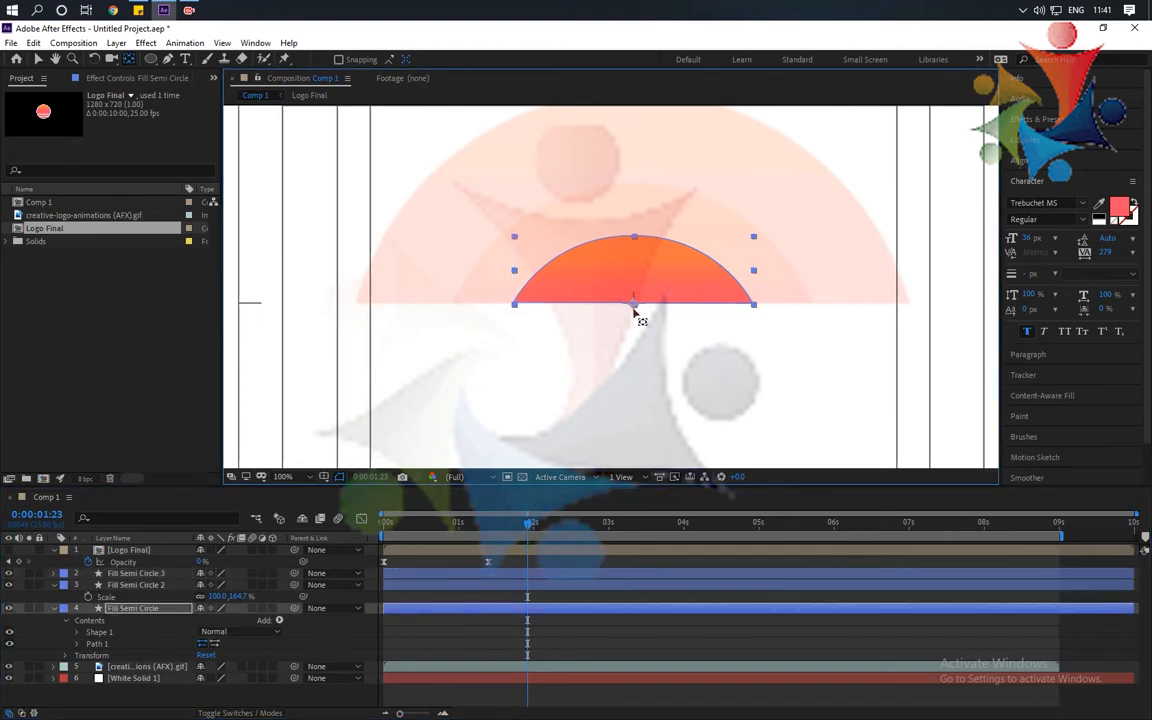
{"action": "key", "text": "v"}
Scale Fill Semi Circle 2 to 149.0, 245.4% and raise its apex point to match the reference's middle arc
{"action": "left_click", "coordinate": [165, 584]}
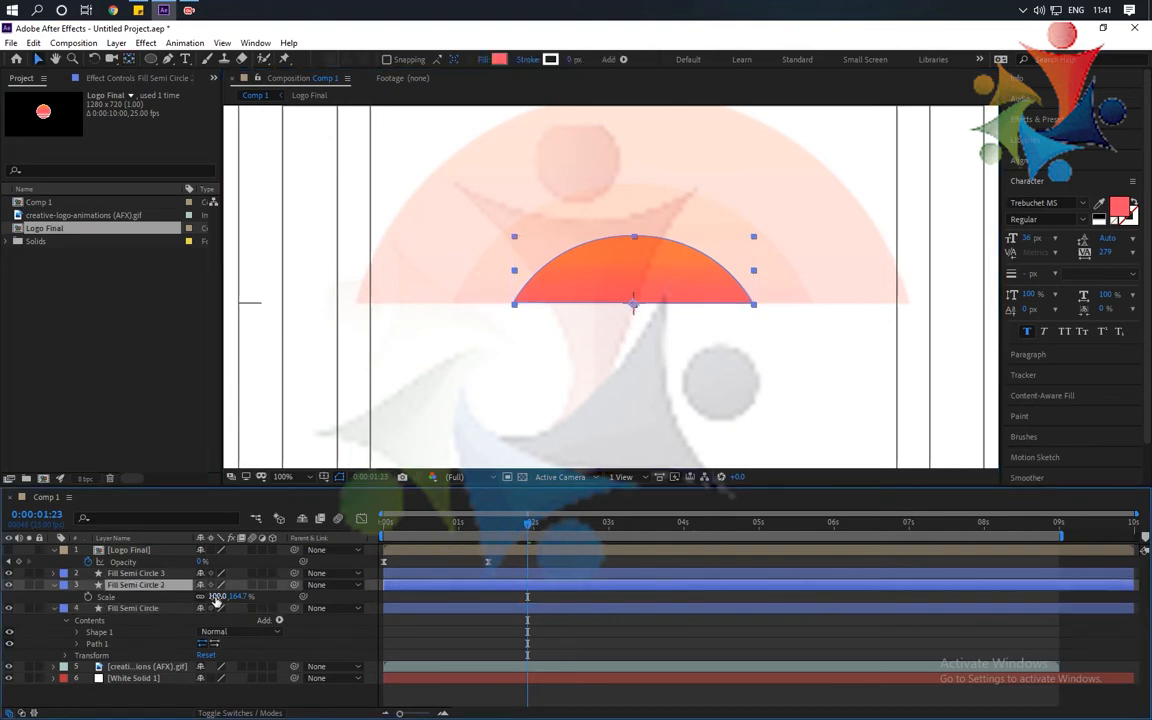
{"action": "left_click_drag", "start_coordinate": [224, 597], "coordinate": [258, 606]}
{"action": "key", "text": "g"}
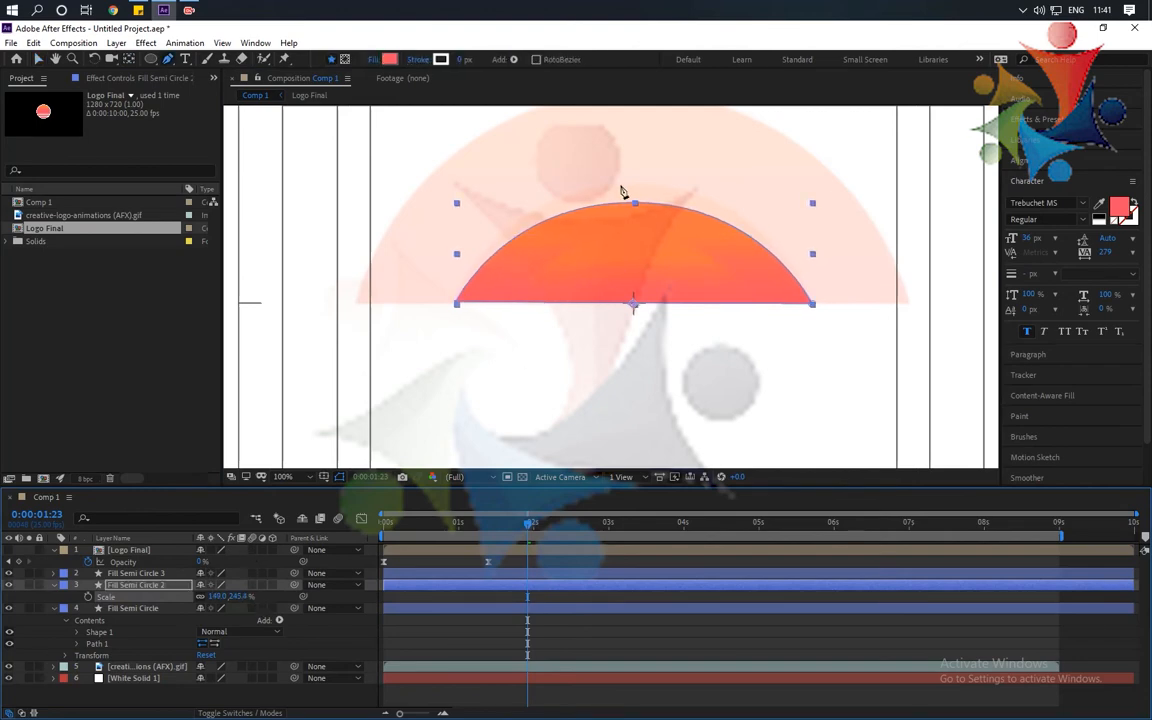
{"action": "left_click", "coordinate": [635, 204]}
{"action": "left_click_drag", "start_coordinate": [635, 204], "coordinate": [634, 186]}
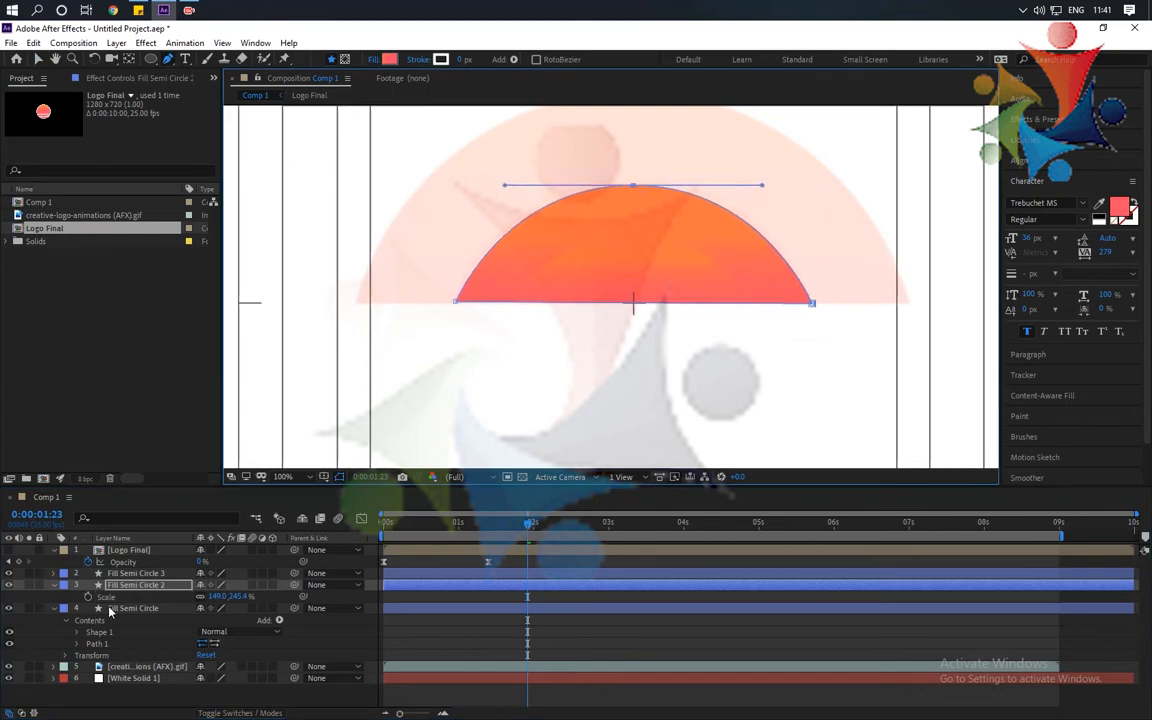
Set the opacity of all three Fill Semi Circle layers to 15%
{"action": "left_click", "coordinate": [147, 578]}
{"action": "left_click", "coordinate": [149, 608], "text": "shift"}
{"action": "key", "text": "t"}
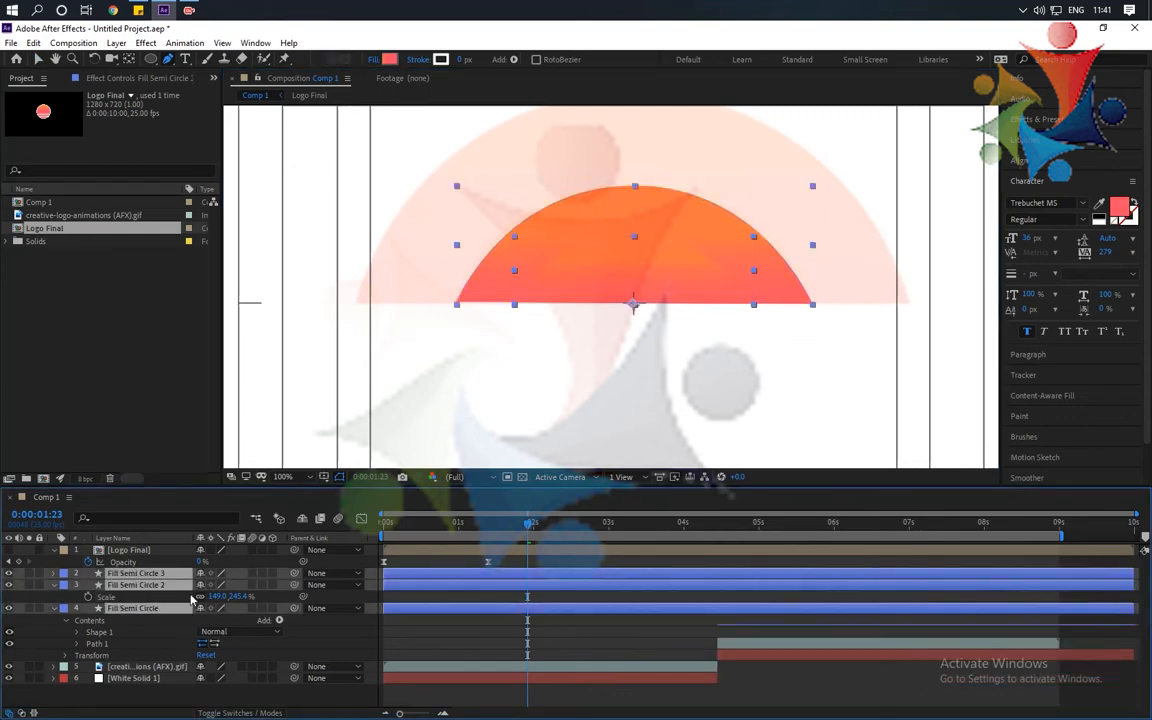
{"action": "left_click", "coordinate": [204, 585]}
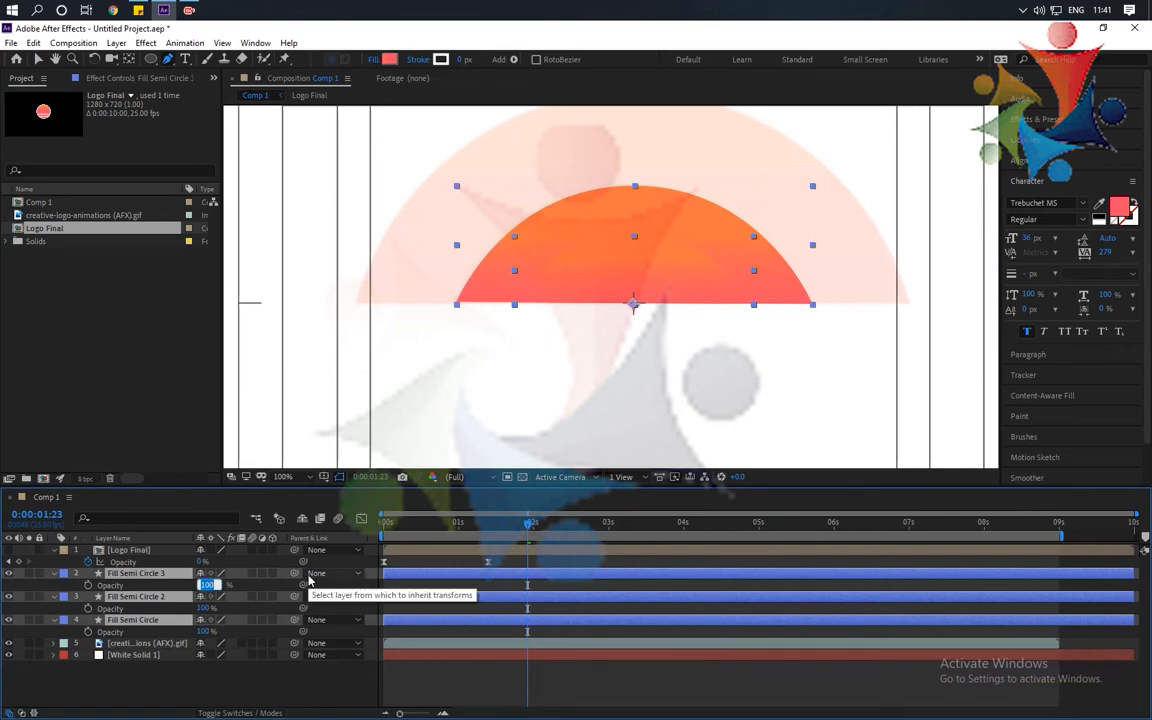
{"action": "type", "text": "15"}
{"action": "key", "text": "Return"}
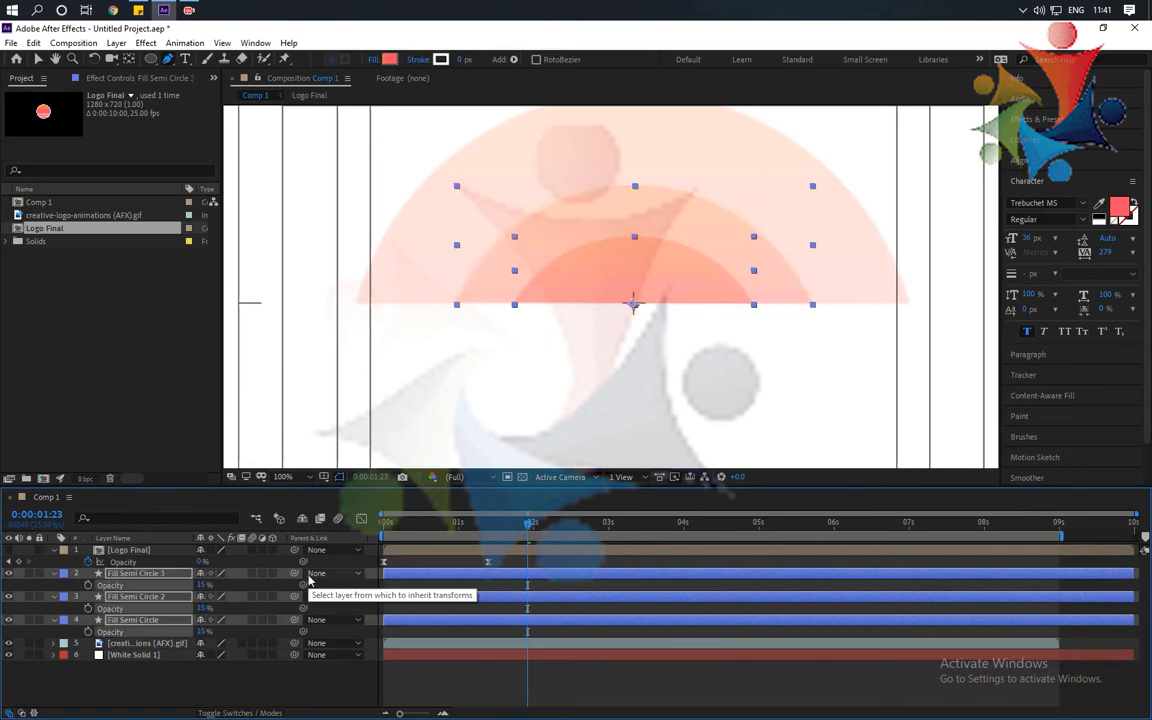
{"action": "left_click", "coordinate": [175, 689]}
Scale the Fill Semi Circle 2 layer to 150.0, 247.1% so its edges meet the reference's middle arc
{"action": "left_click", "coordinate": [152, 600]}
{"action": "key", "text": "period"}
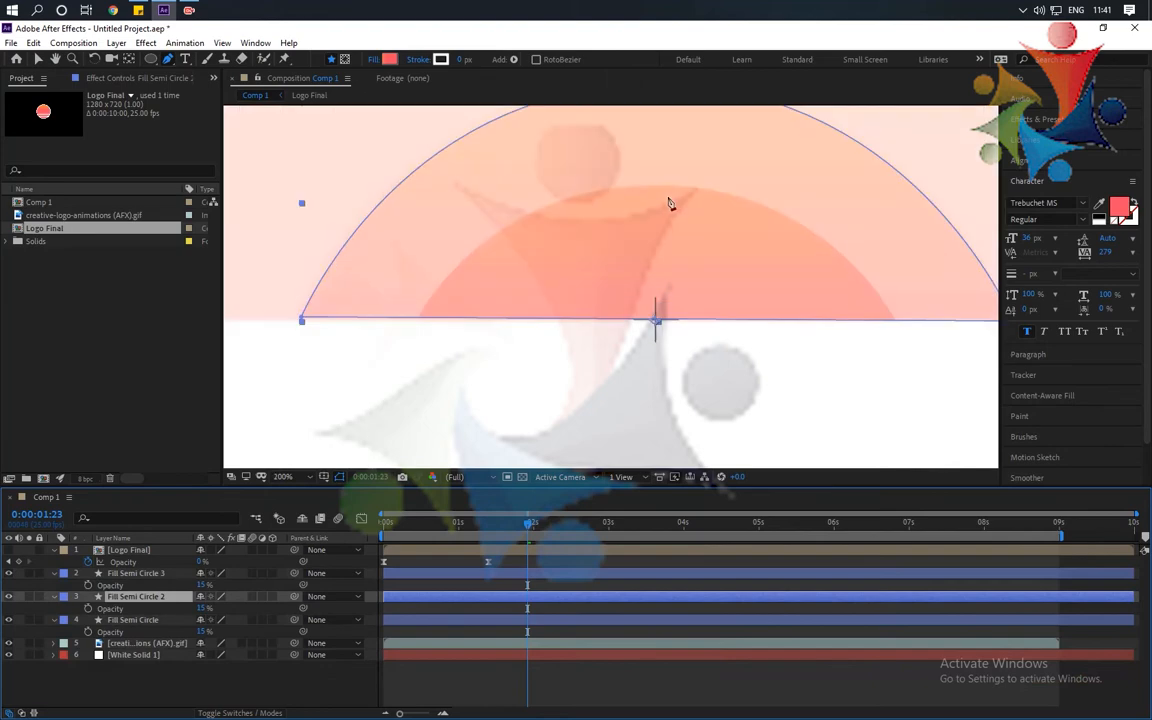
{"action": "left_click_drag", "start_coordinate": [628, 183], "coordinate": [622, 251]}
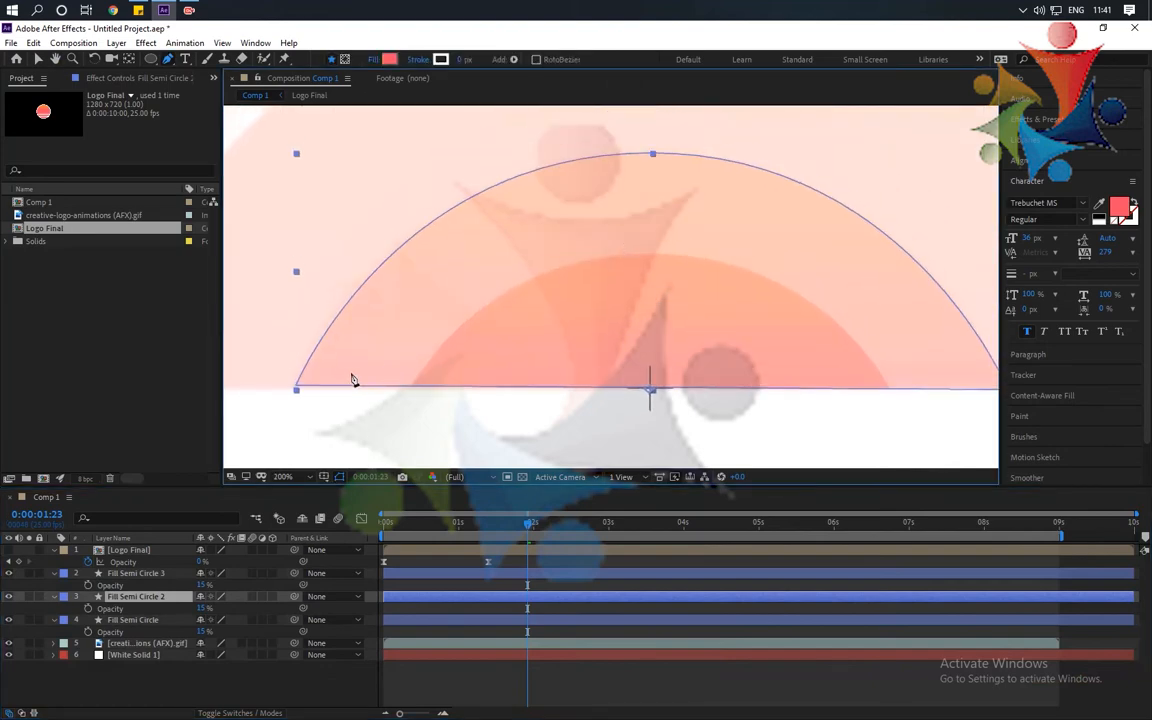
{"action": "key", "text": "v"}
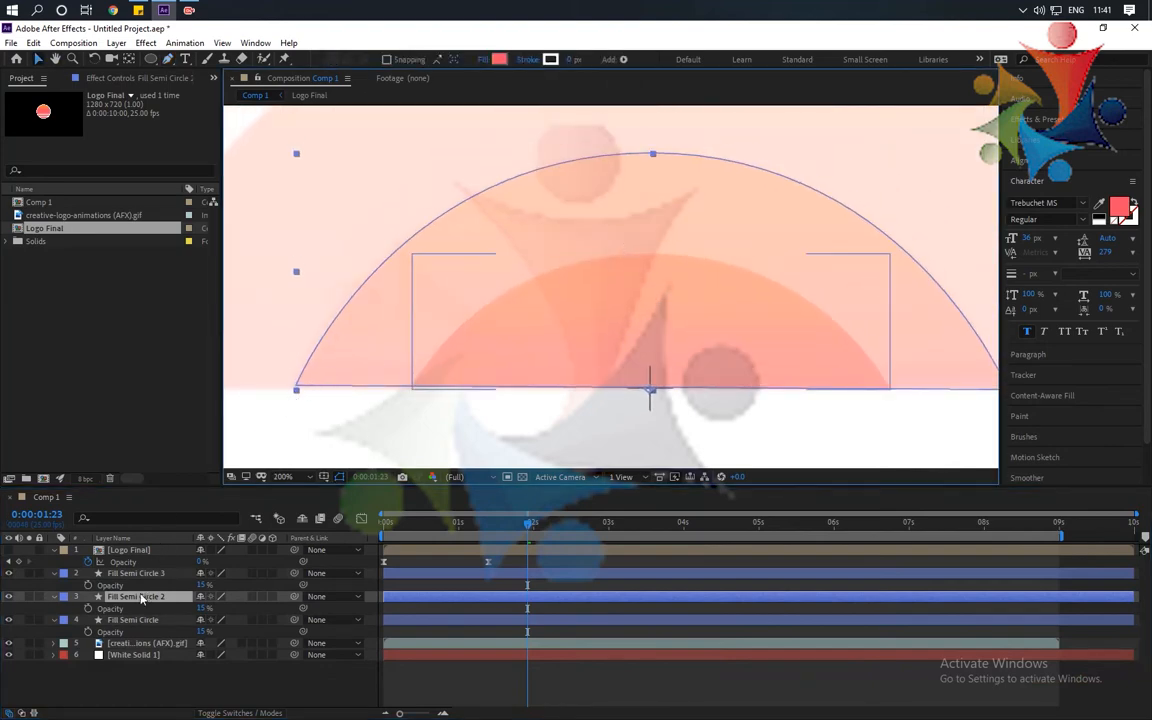
{"action": "key", "text": "s"}
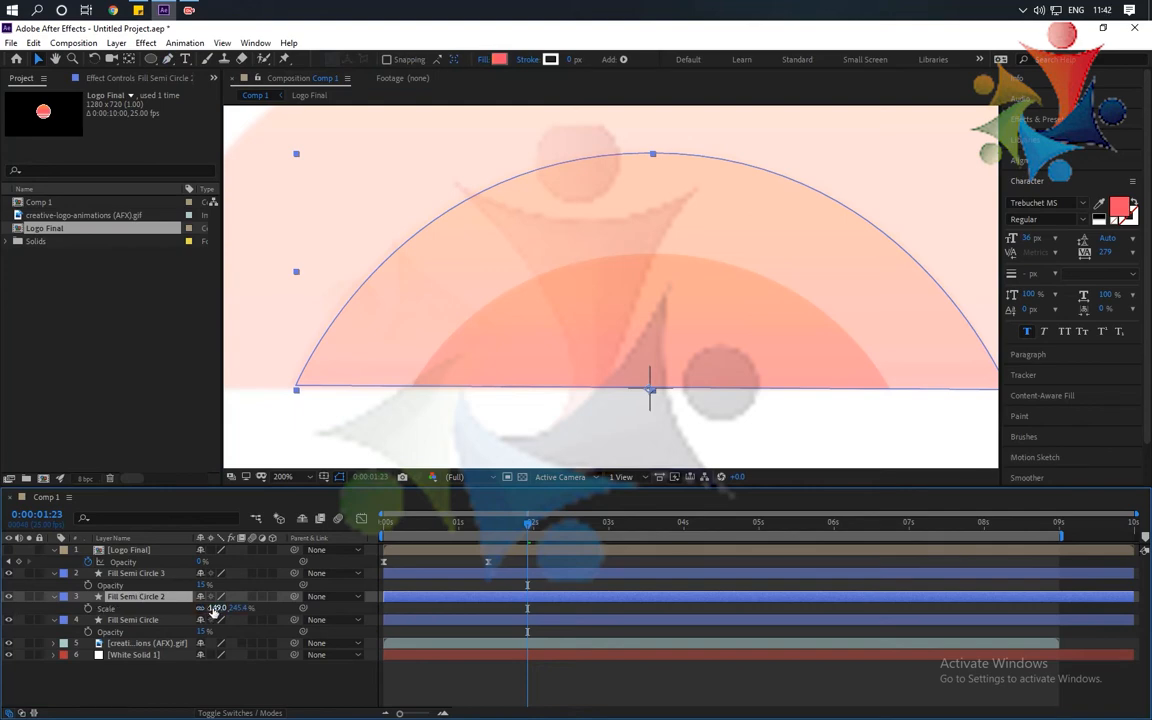
{"action": "left_click_drag", "start_coordinate": [212, 608], "coordinate": [216, 608]}
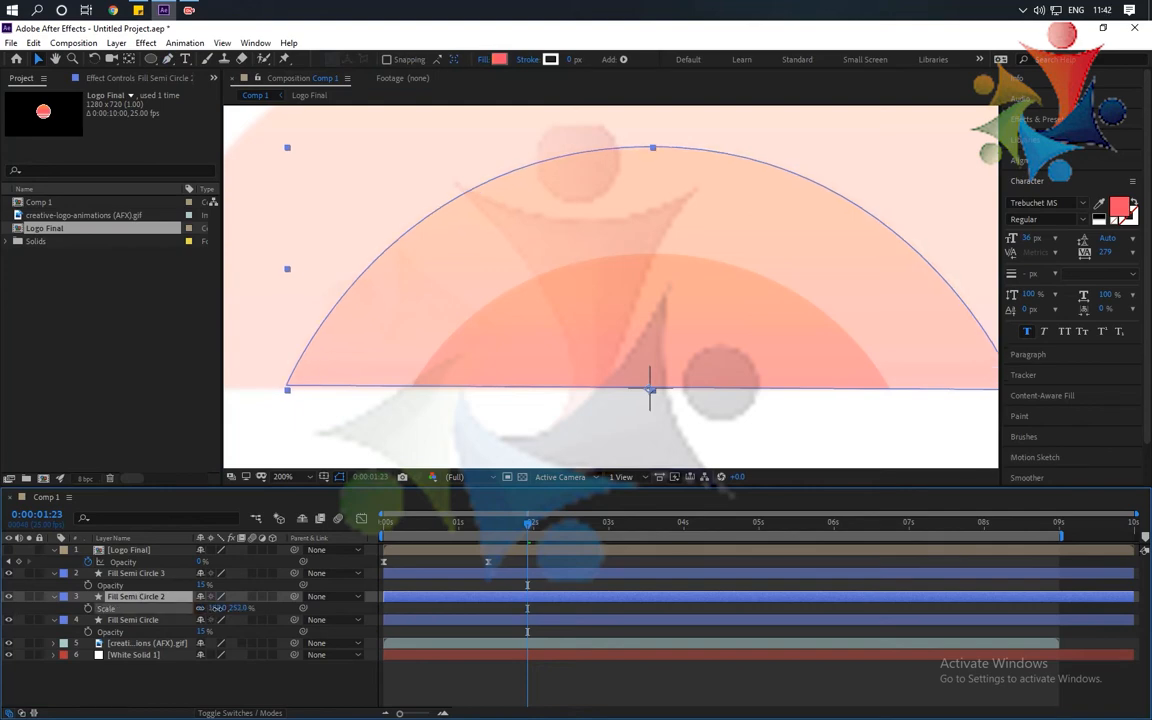
{"action": "left_click", "coordinate": [216, 608]}
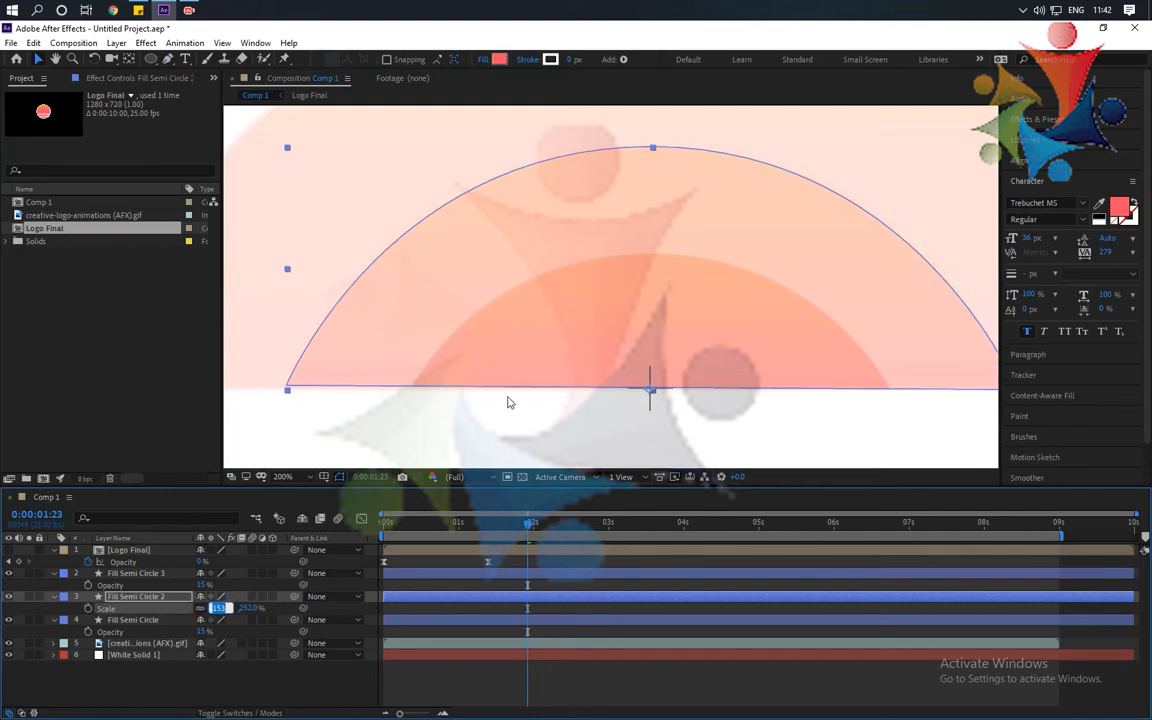
{"action": "type", "text": "150"}
{"action": "key", "text": "Return"}
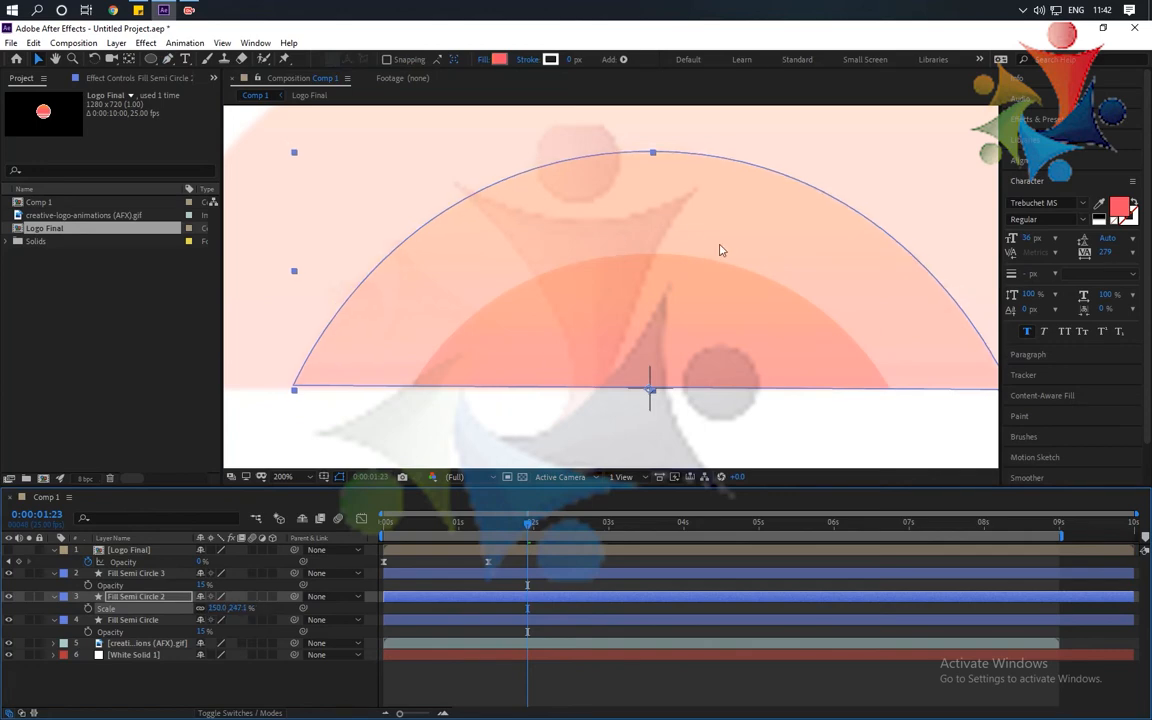
Scale the Fill Semi Circle 3 layer up to 236.0, 388.7% to span the reference's outer arc
{"action": "key", "text": "comma"}
{"action": "left_click", "coordinate": [152, 574]}
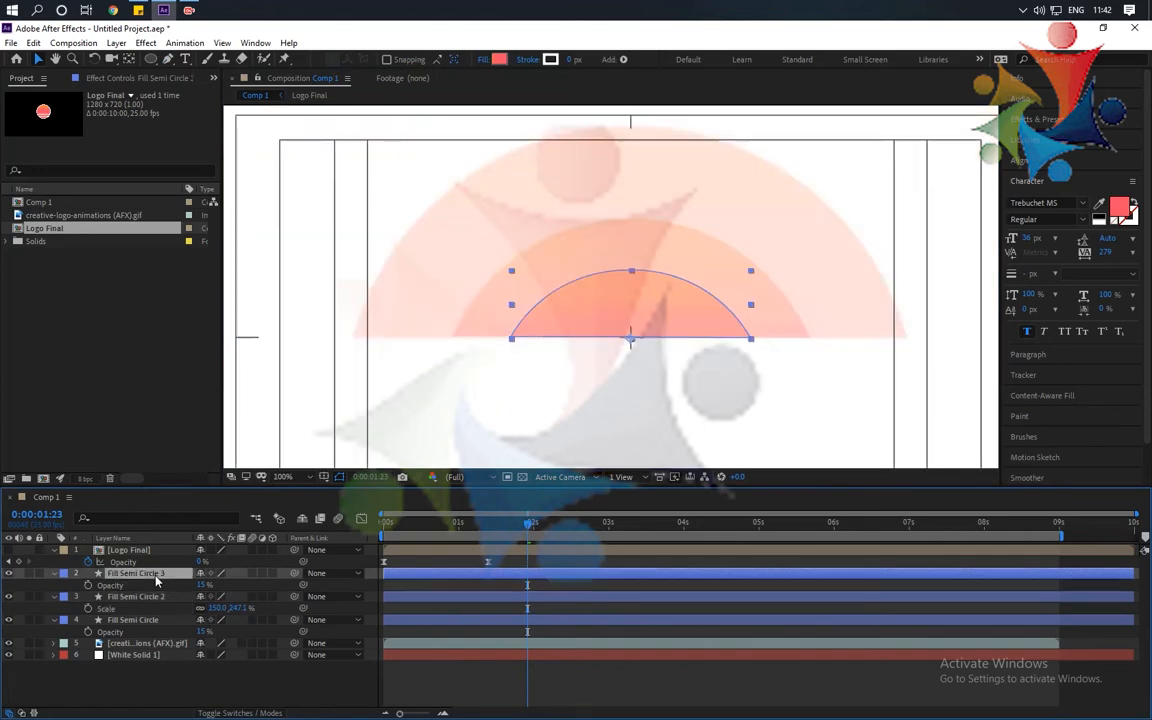
{"action": "key", "text": "s"}
{"action": "left_click", "coordinate": [218, 585]}
{"action": "type", "text": "300"}
{"action": "key", "text": "Return"}
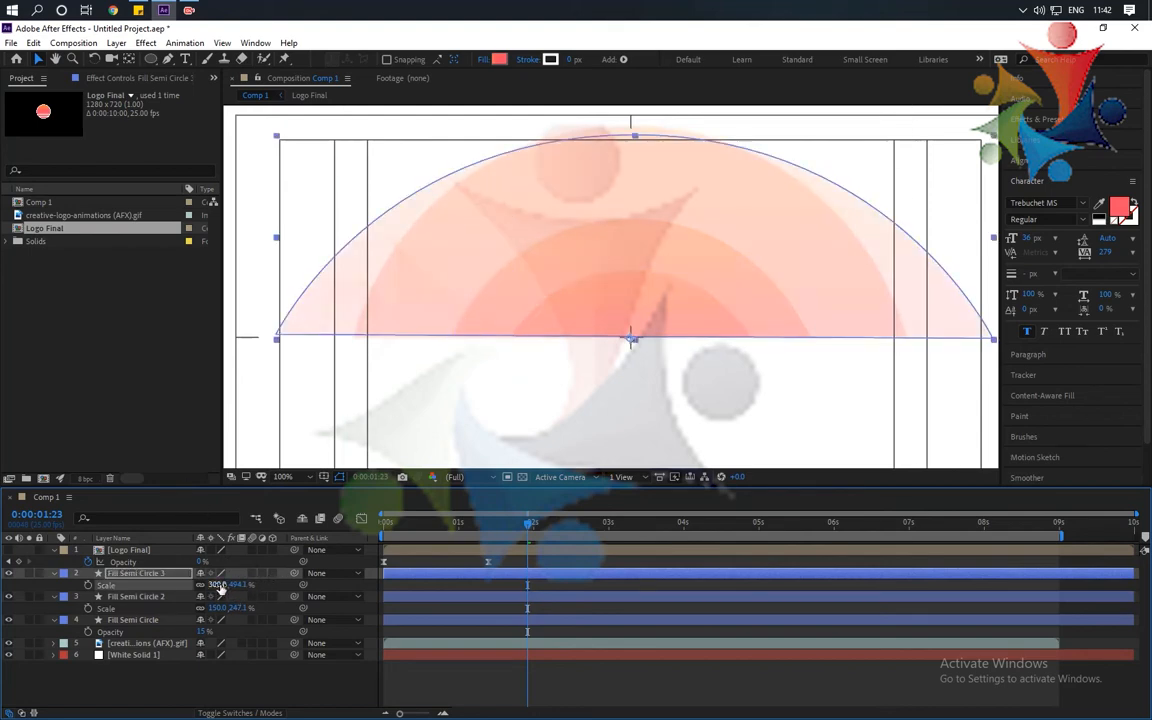
{"action": "left_click_drag", "start_coordinate": [218, 588], "coordinate": [186, 598]}
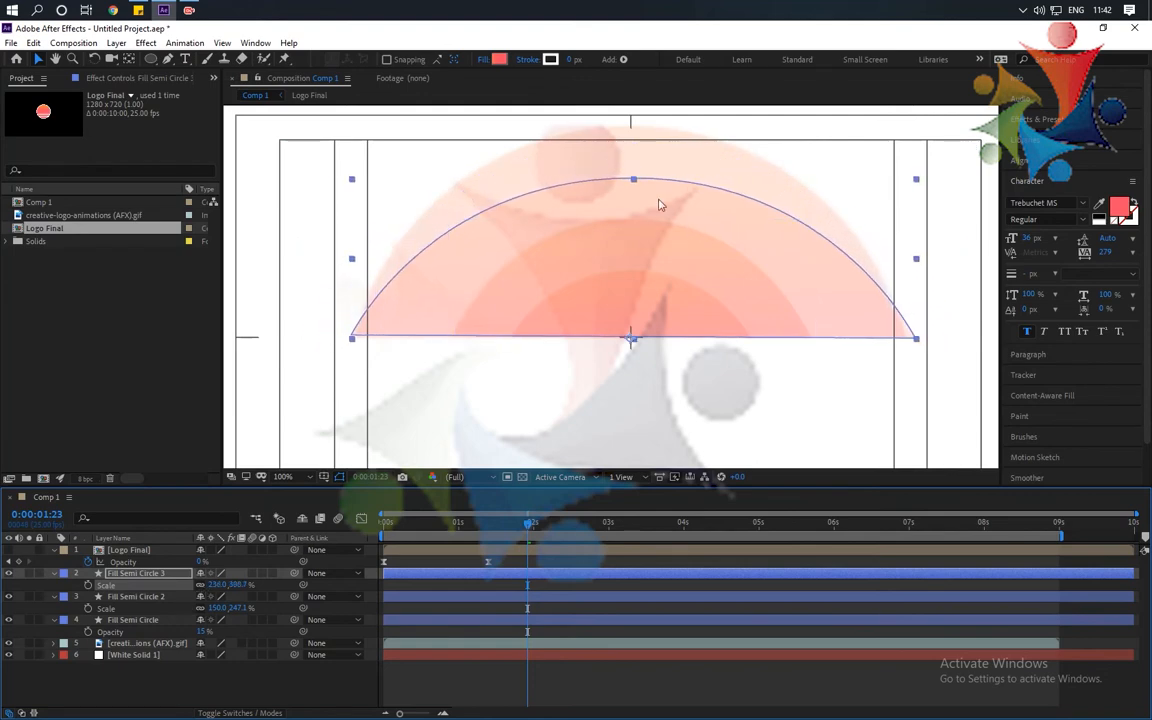
Raise the apex point of Fill Semi Circle 3 to the top of the reference's outer arc and lengthen its left curve handle slightly
{"action": "key", "text": "g"}
{"action": "left_click_drag", "start_coordinate": [645, 183], "coordinate": [619, 234]}
{"action": "left_click", "coordinate": [622, 289]}
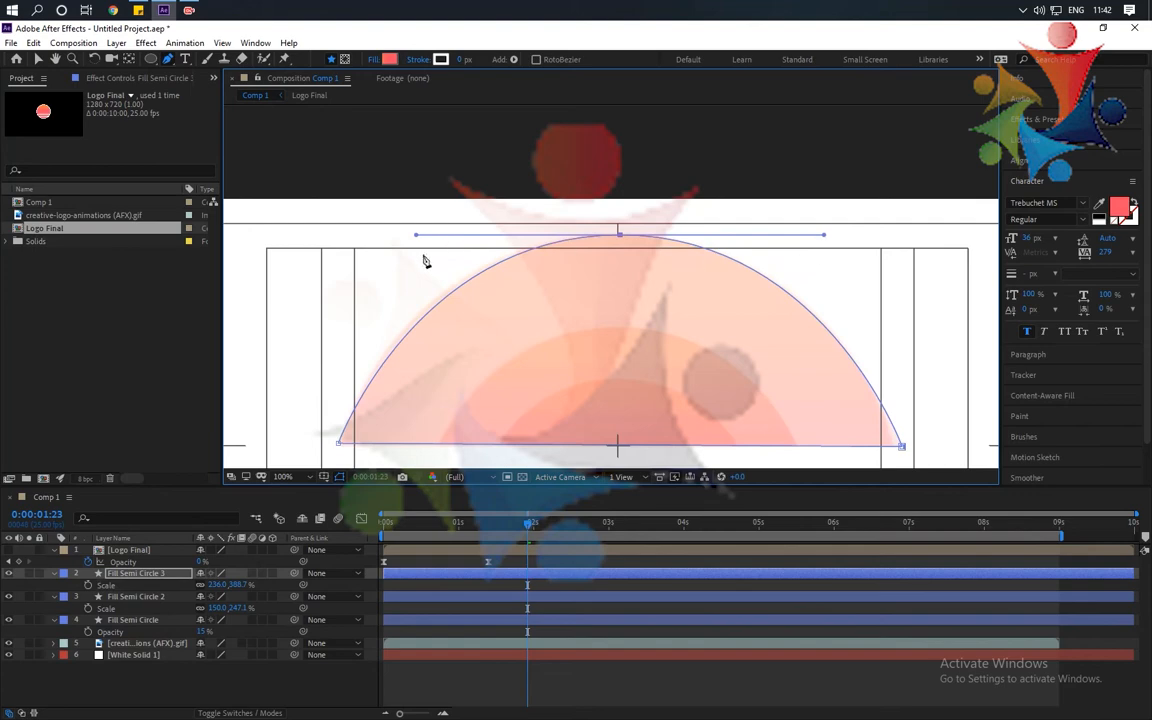
{"action": "left_click_drag", "start_coordinate": [413, 235], "coordinate": [407, 236]}
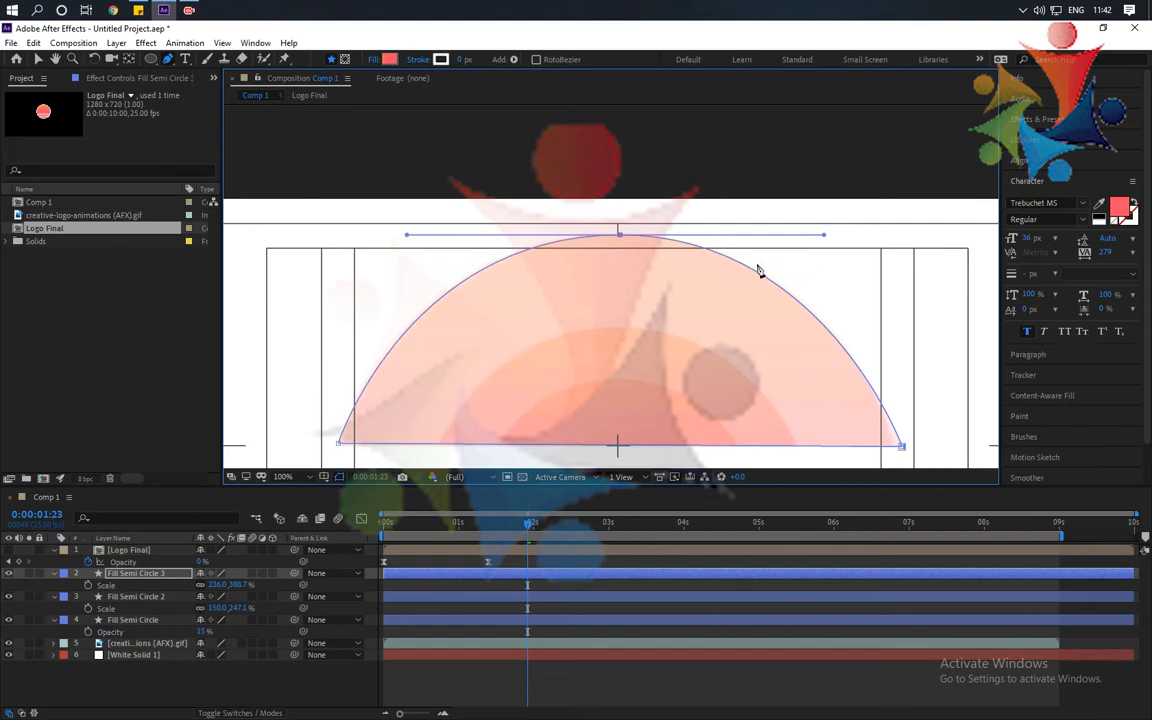
Align Fill Semi Circle 3's base corner points with the reference's outer arc and lengthen the apex's right curve handle slightly
{"action": "scroll", "coordinate": [807, 352], "scroll_direction": "down", "scroll_amount": 3}
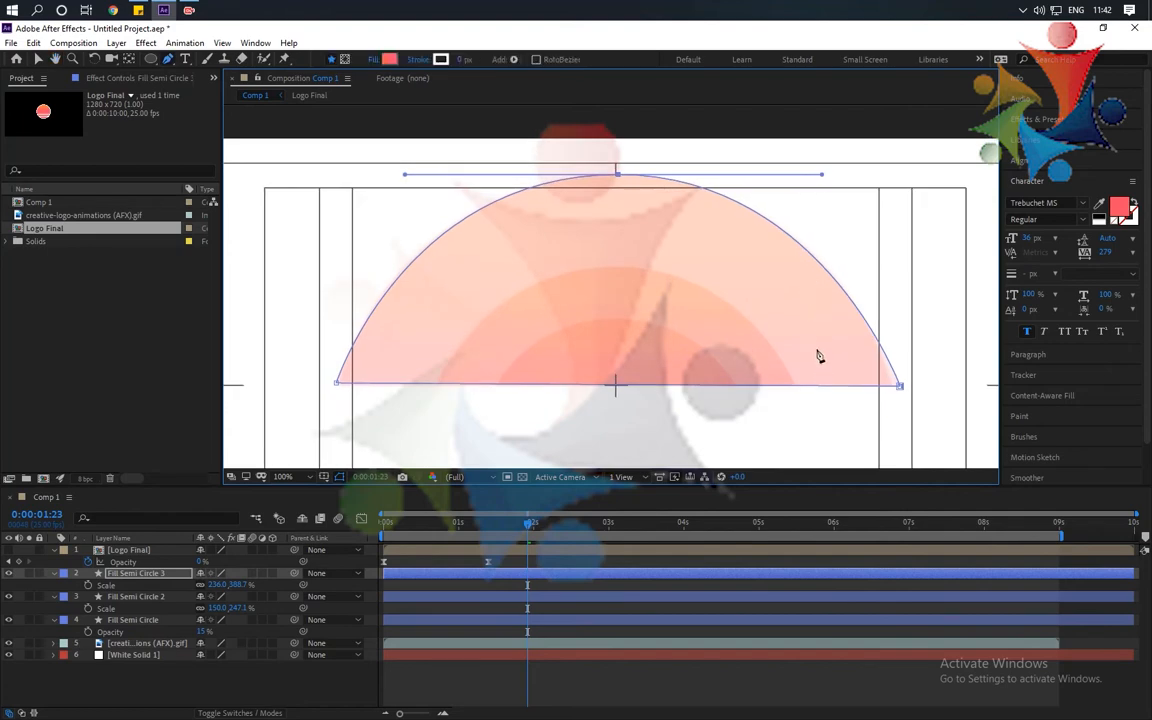
{"action": "left_click", "coordinate": [899, 386]}
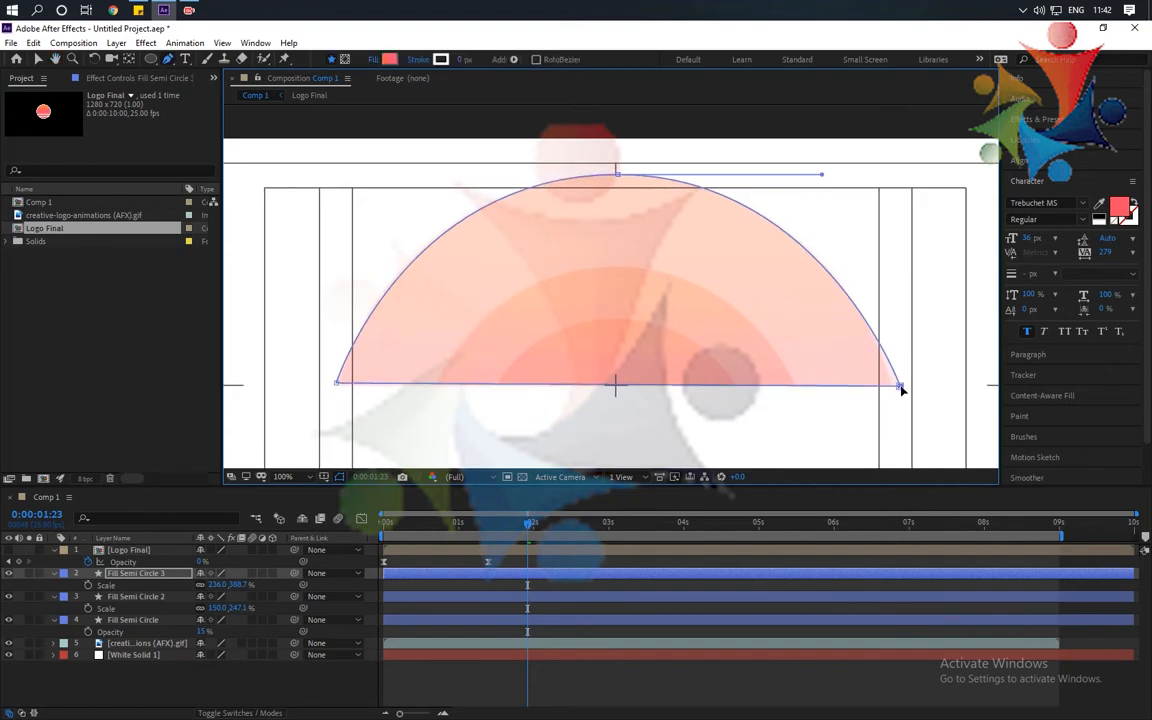
{"action": "left_click_drag", "start_coordinate": [901, 390], "coordinate": [895, 389]}
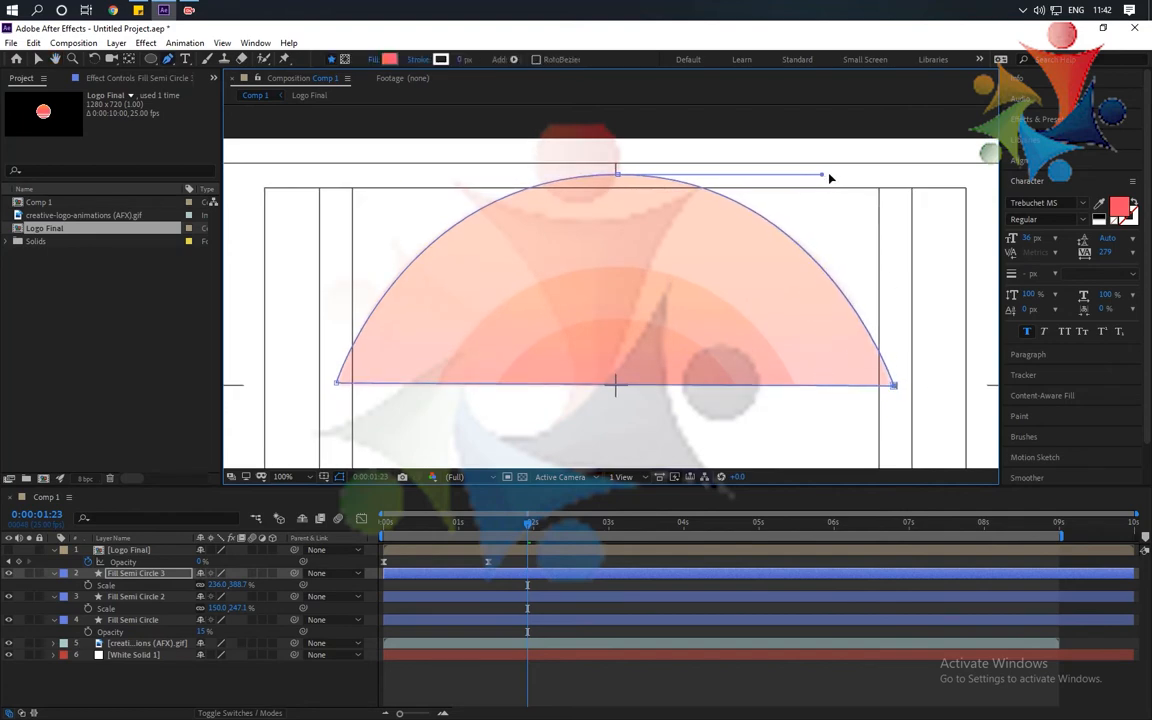
{"action": "left_click_drag", "start_coordinate": [824, 178], "coordinate": [830, 178]}
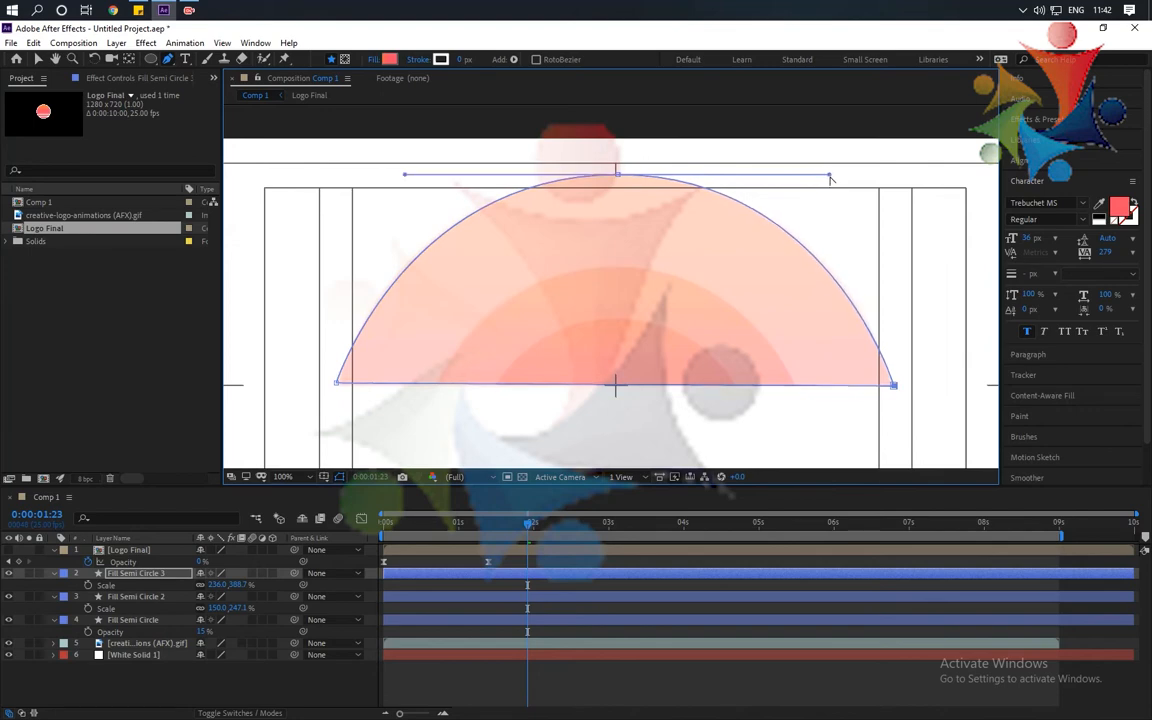
{"action": "left_click", "coordinate": [338, 386]}
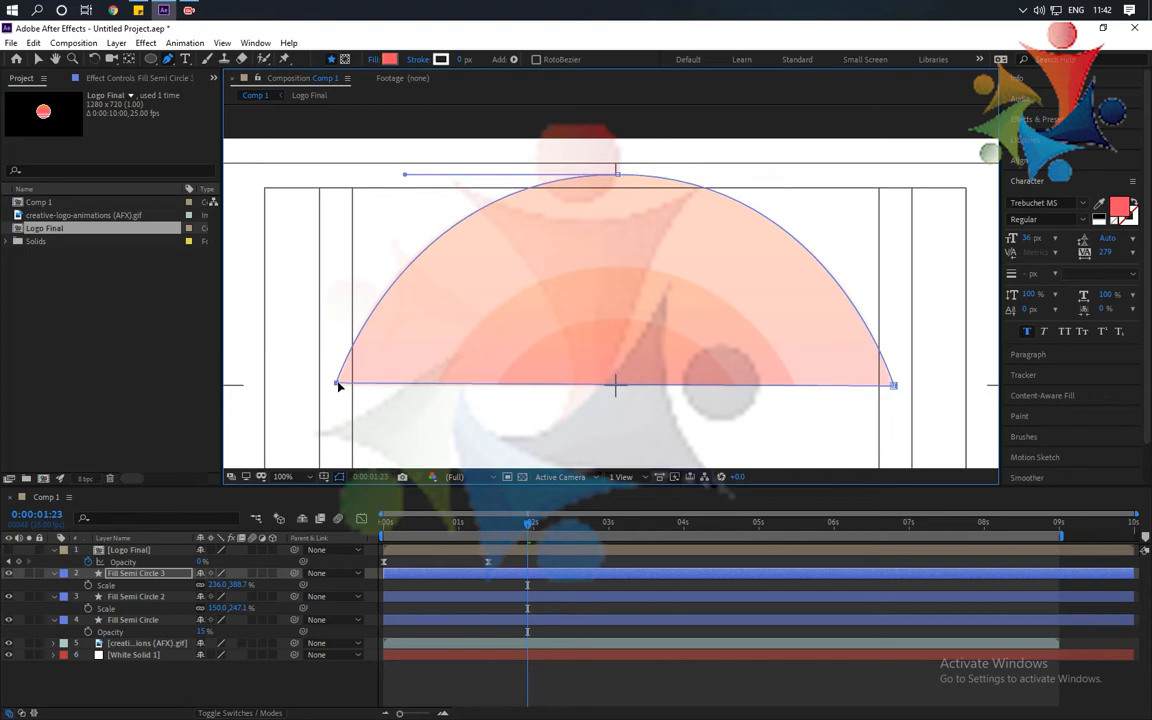
Fine-tune the apex points of the Fill Semi Circle 2 and Fill Semi Circle paths against the reference arcs
{"action": "left_click", "coordinate": [147, 597]}
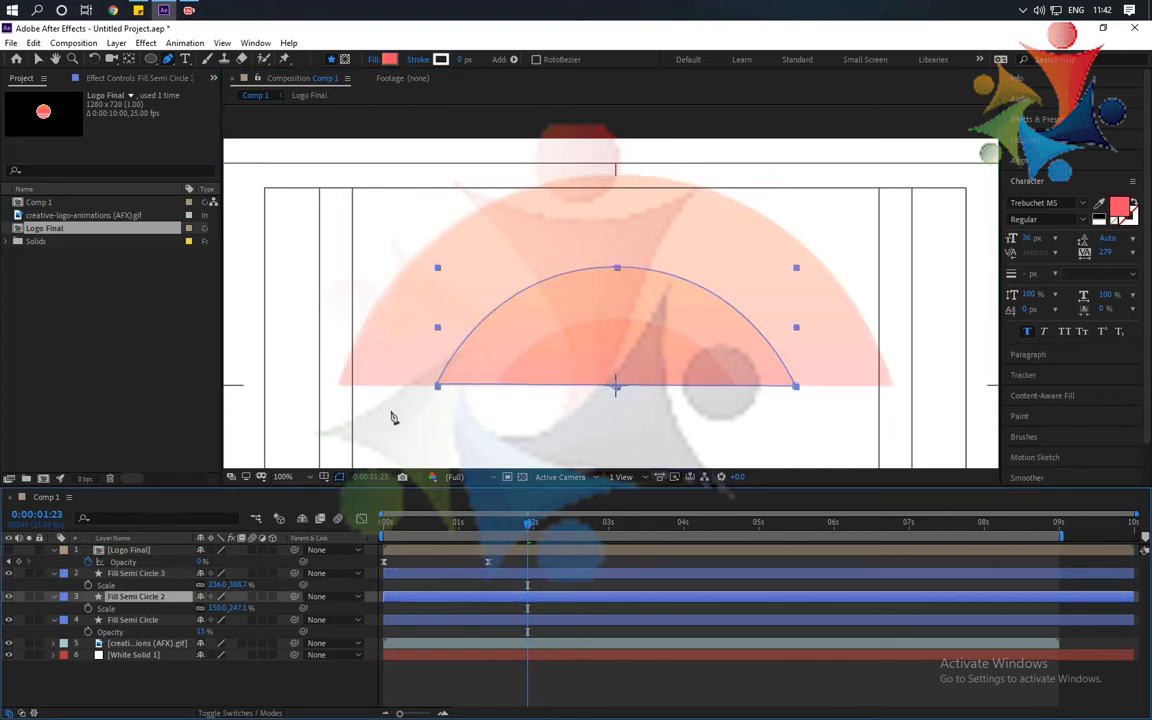
{"action": "left_click", "coordinate": [618, 269]}
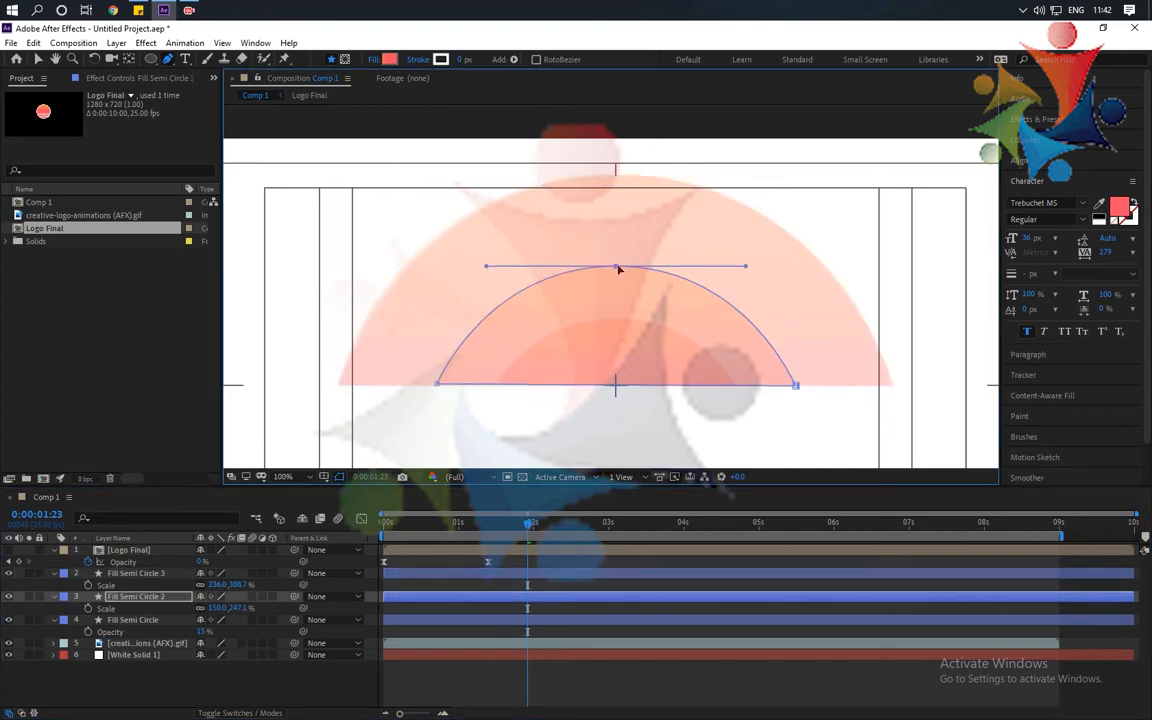
{"action": "left_click", "coordinate": [139, 621]}
{"action": "left_click", "coordinate": [617, 320]}
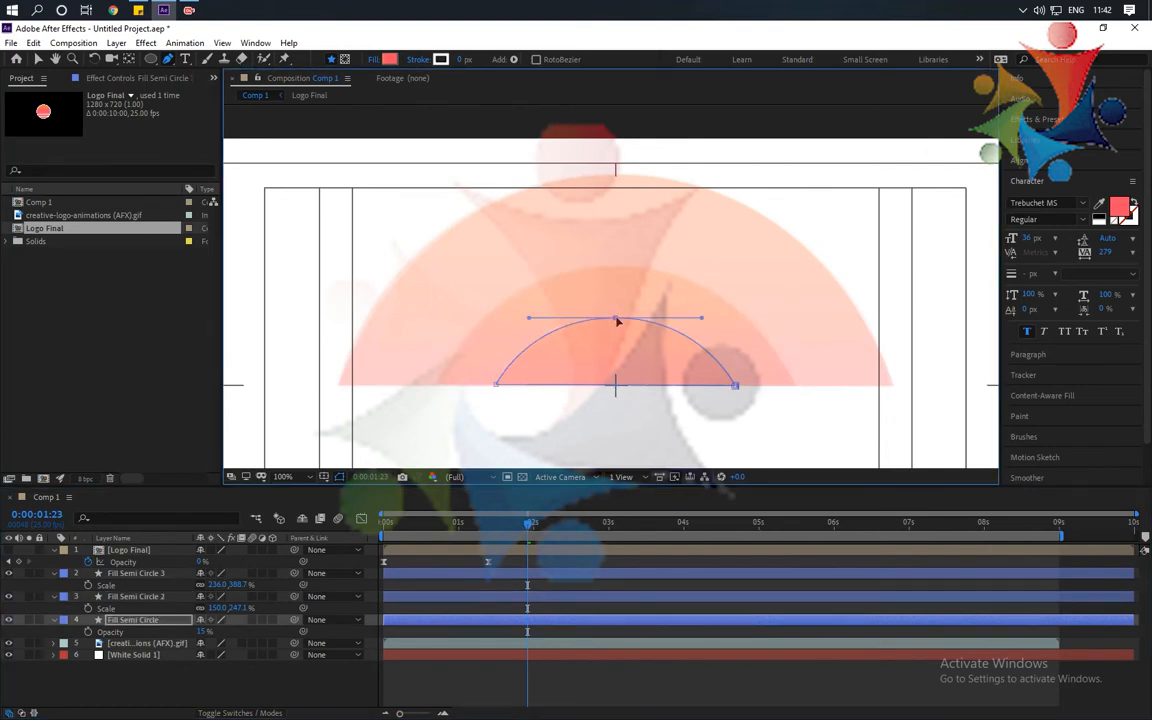
Set the opacity of Fill Semi Circle 2 to 30% and of Fill Semi Circle to 45%
{"action": "left_click", "coordinate": [151, 599]}
{"action": "left_click", "coordinate": [150, 575], "text": "shift"}
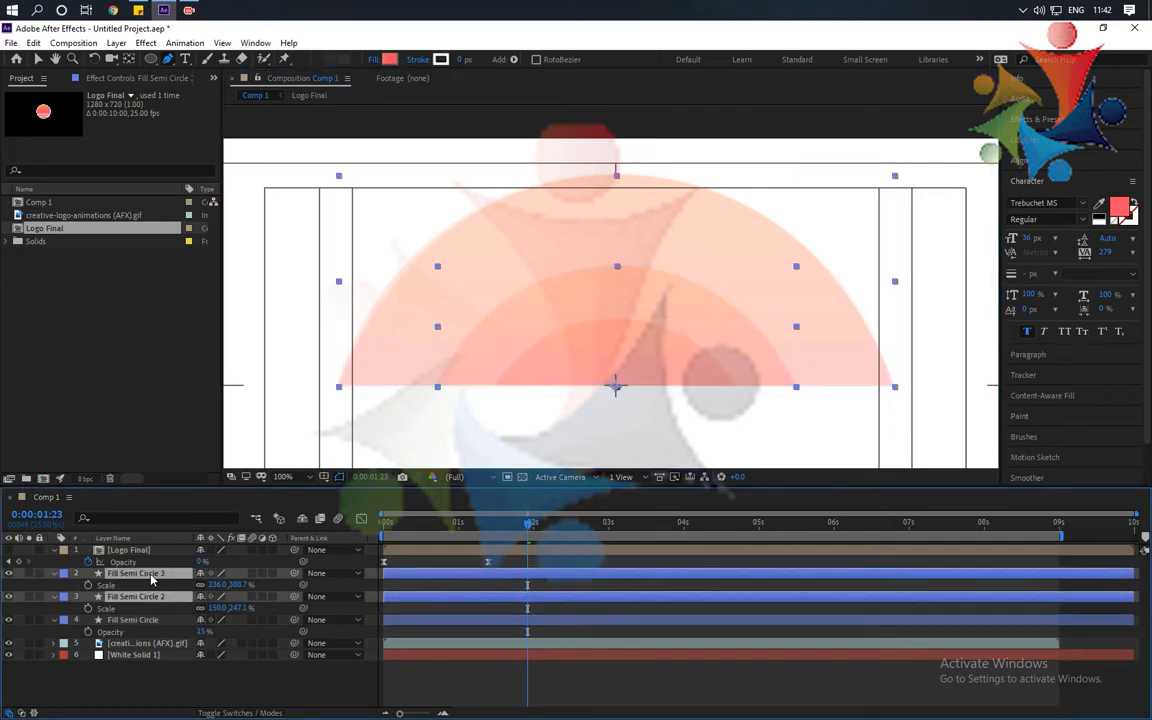
{"action": "key", "text": "t"}
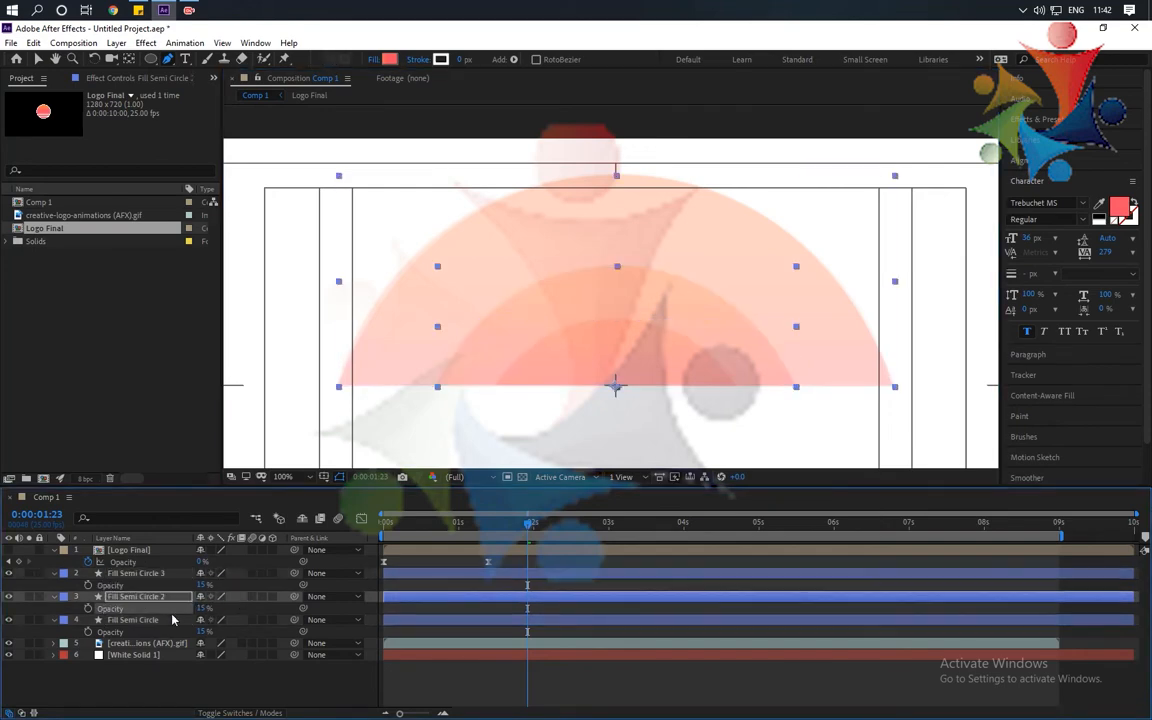
{"action": "left_click", "coordinate": [207, 607]}
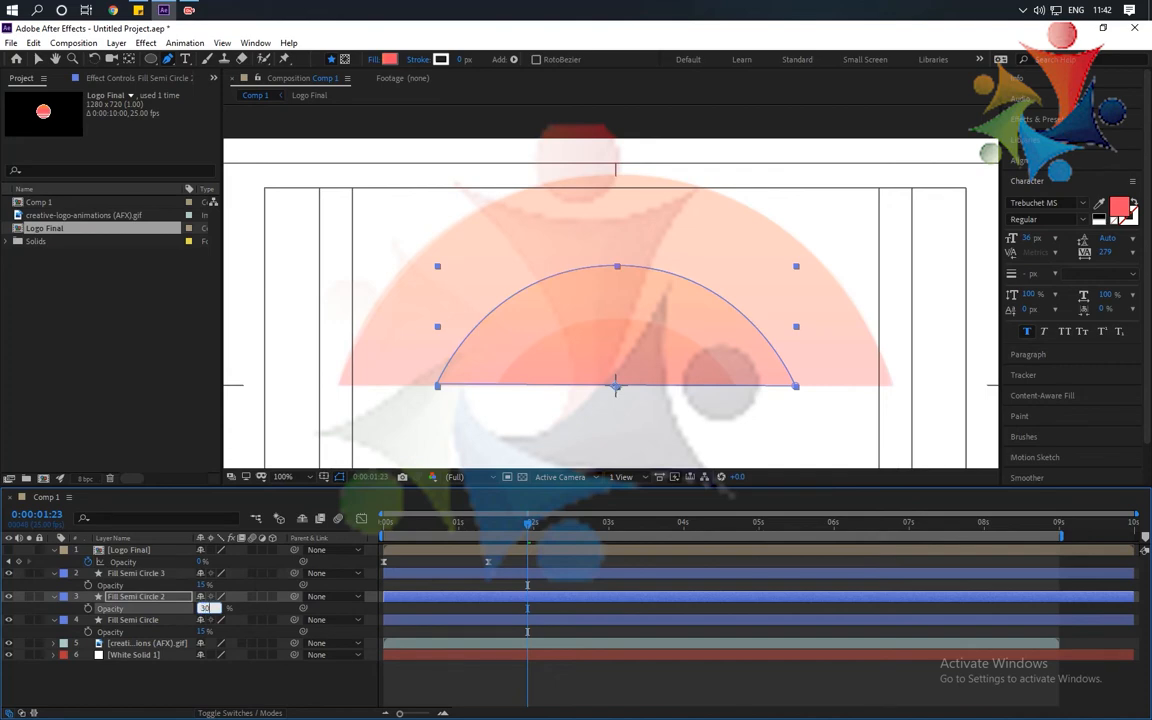
{"action": "key", "text": "Return"}
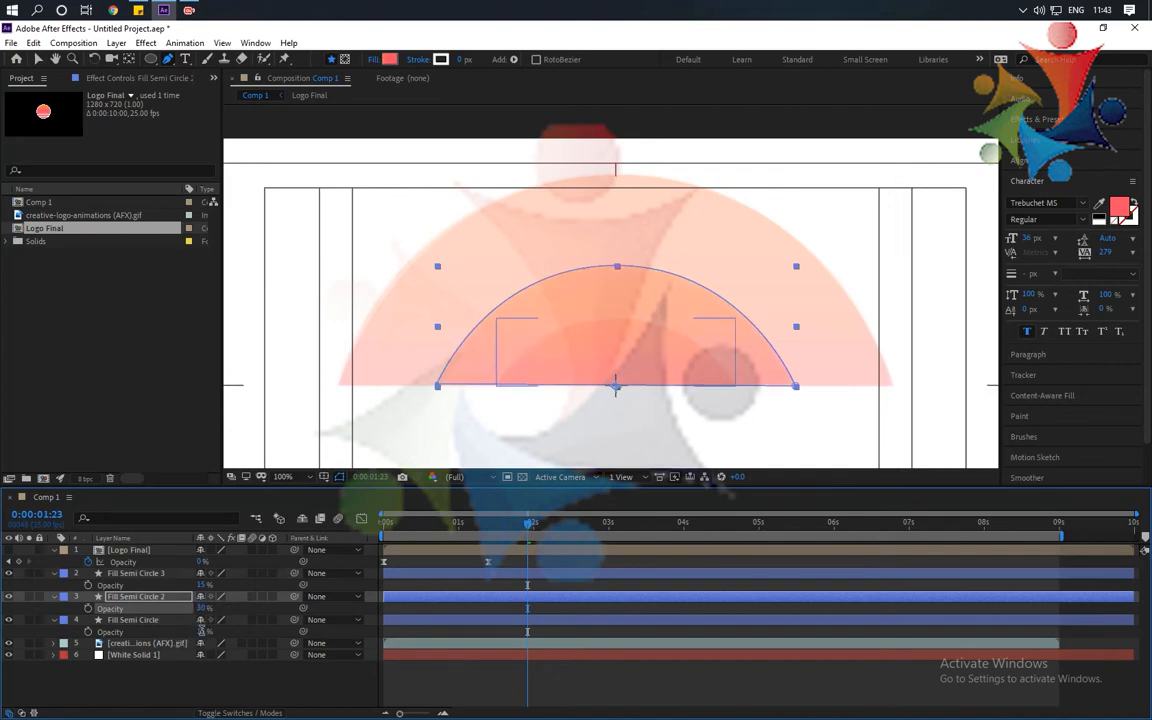
{"action": "left_click", "coordinate": [200, 630]}
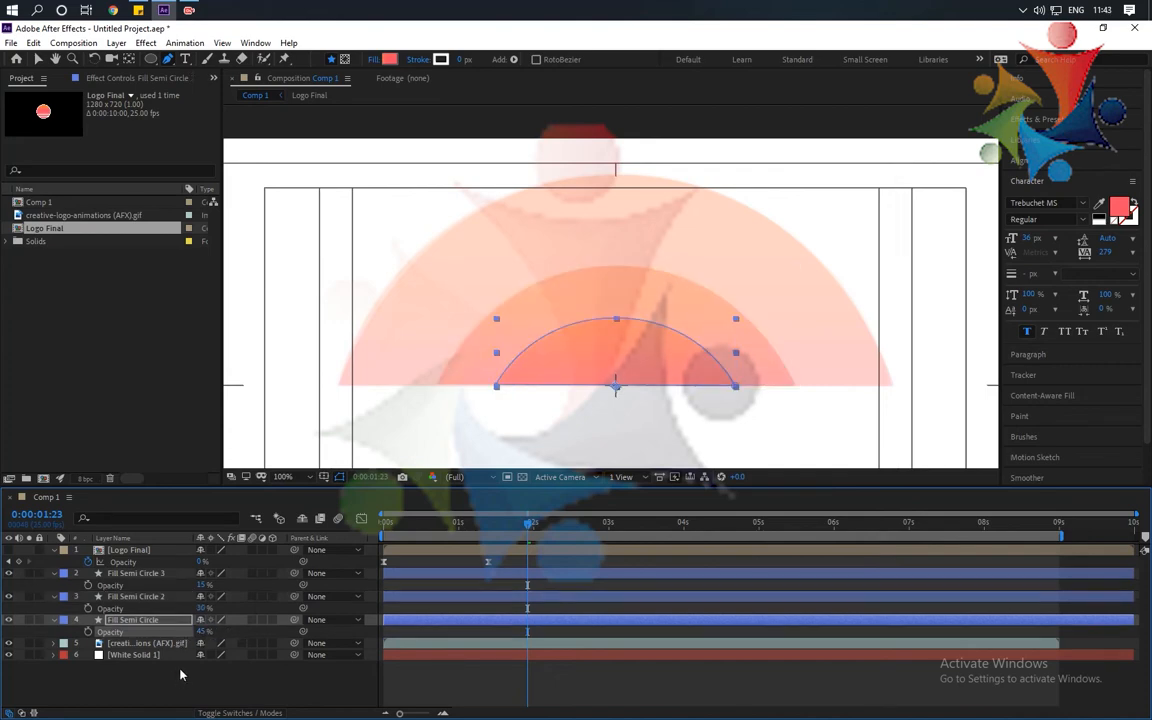
{"action": "left_click", "coordinate": [180, 675]}
Parent Fill Semi Circle 3 and Fill Semi Circle 2 to the Fill Semi Circle layer, and collapse all three layers' properties
{"action": "left_click", "coordinate": [160, 575]}
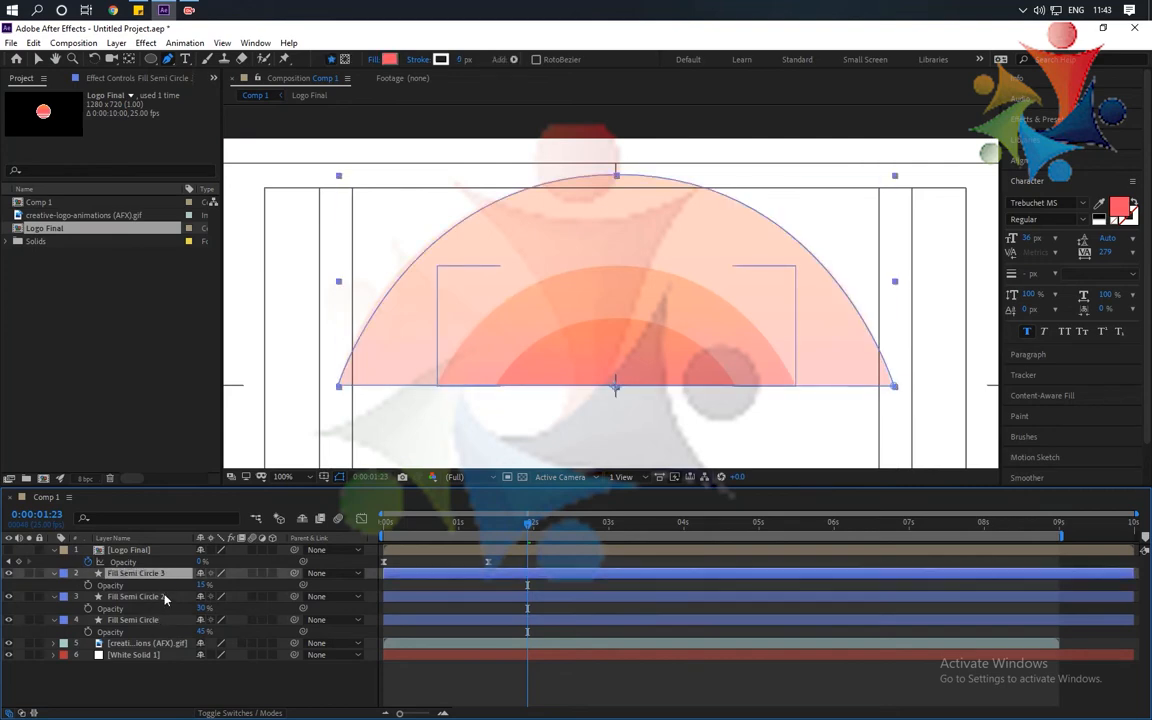
{"action": "left_click", "coordinate": [165, 598], "text": "ctrl"}
{"action": "left_click_drag", "start_coordinate": [294, 597], "coordinate": [133, 625]}
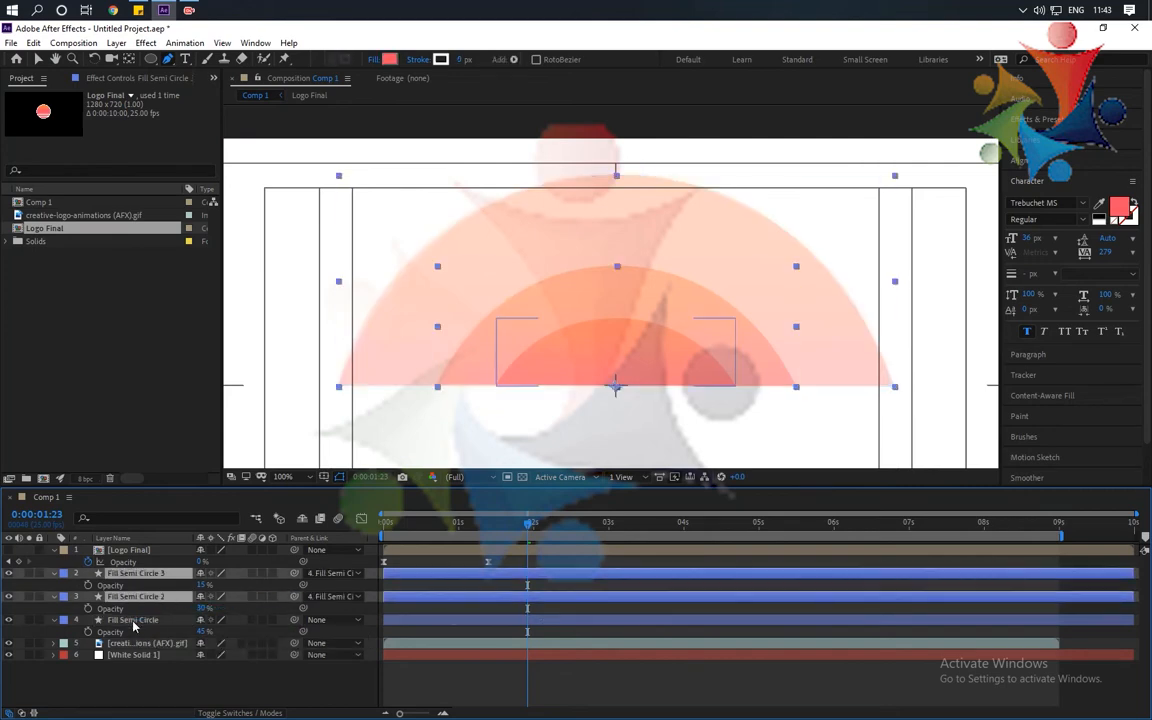
{"action": "left_click", "coordinate": [133, 625], "text": "ctrl"}
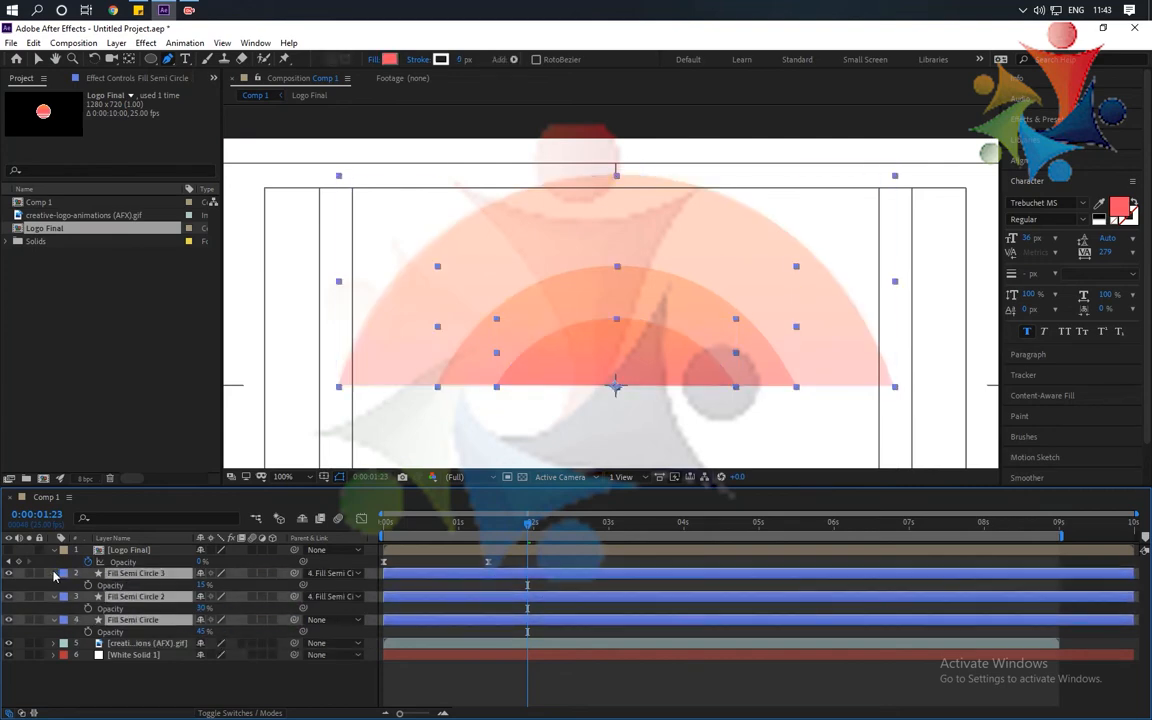
{"action": "left_click", "coordinate": [54, 574]}
{"action": "left_click", "coordinate": [116, 662]}
Hide the White Solid 1 layer and add a Scale keyframe to Fill Semi Circle at 0:00:01:10
{"action": "left_click", "coordinate": [136, 599]}
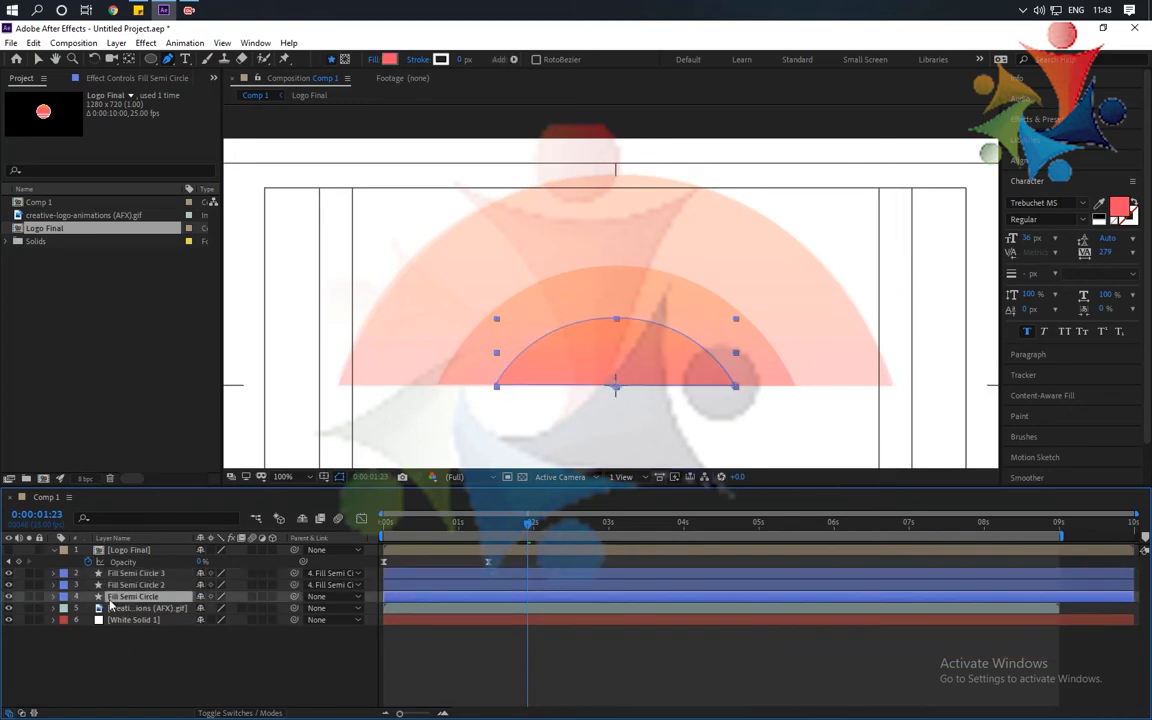
{"action": "left_click", "coordinate": [9, 620]}
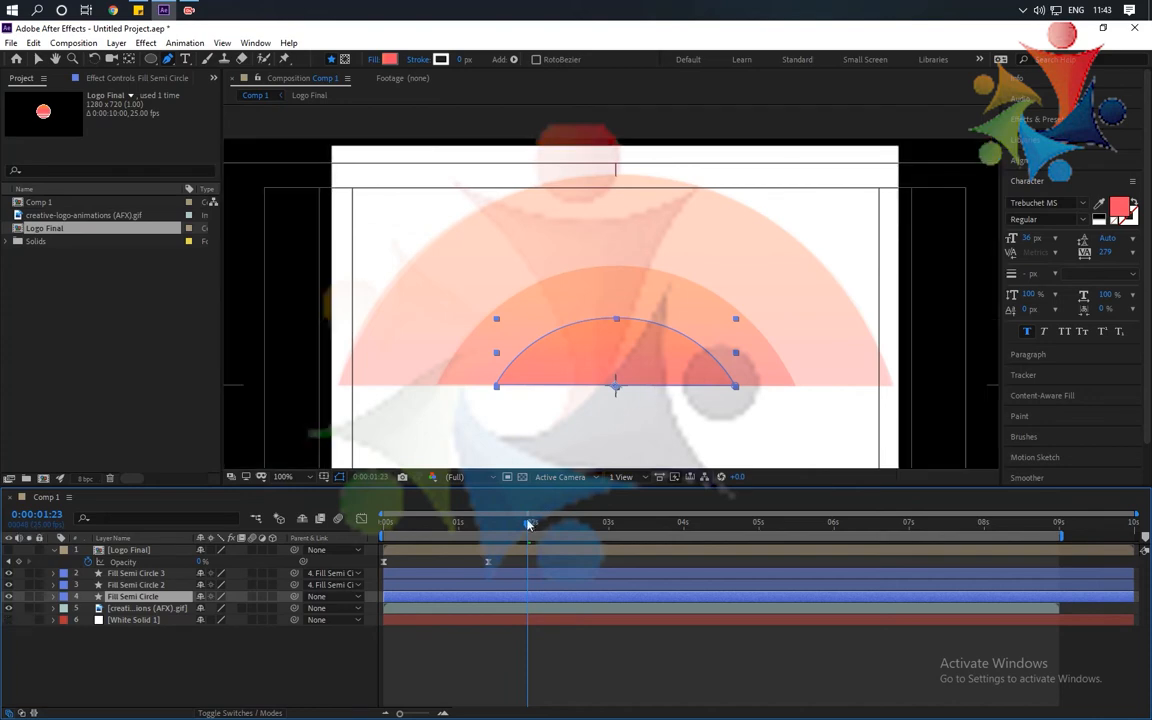
{"action": "key", "text": "s"}
{"action": "left_click", "coordinate": [185, 663]}
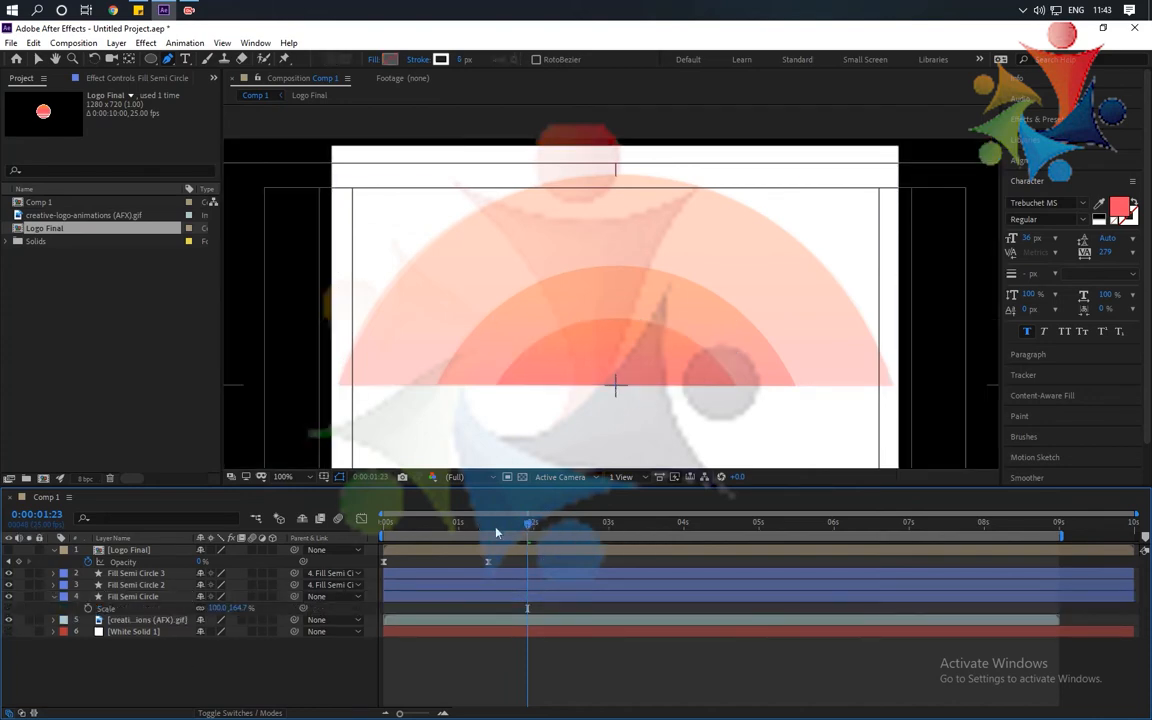
{"action": "left_click", "coordinate": [491, 530]}
{"action": "left_click", "coordinate": [130, 610]}
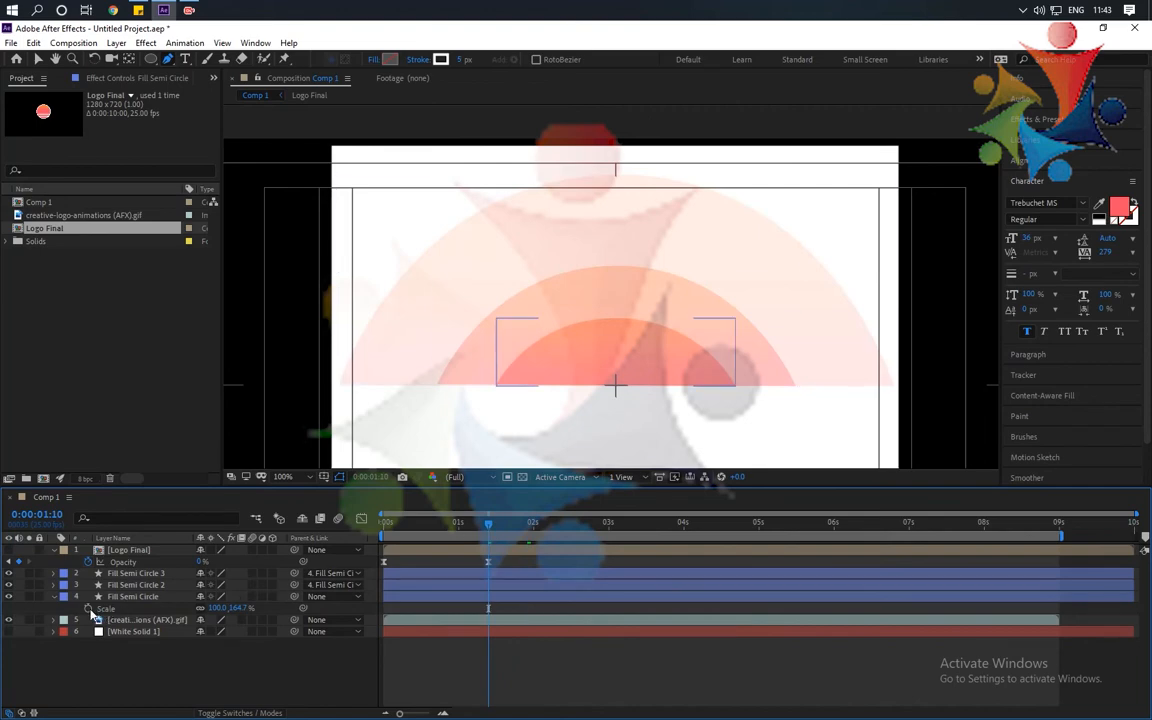
{"action": "left_click", "coordinate": [88, 608]}
Try animating Fill Semi Circle's scale from 0% at 0:00:01:10 to a larger value at 0:00:02:00, and undo it
{"action": "left_click", "coordinate": [218, 609]}
{"action": "type", "text": "0"}
{"action": "key", "text": "Return"}
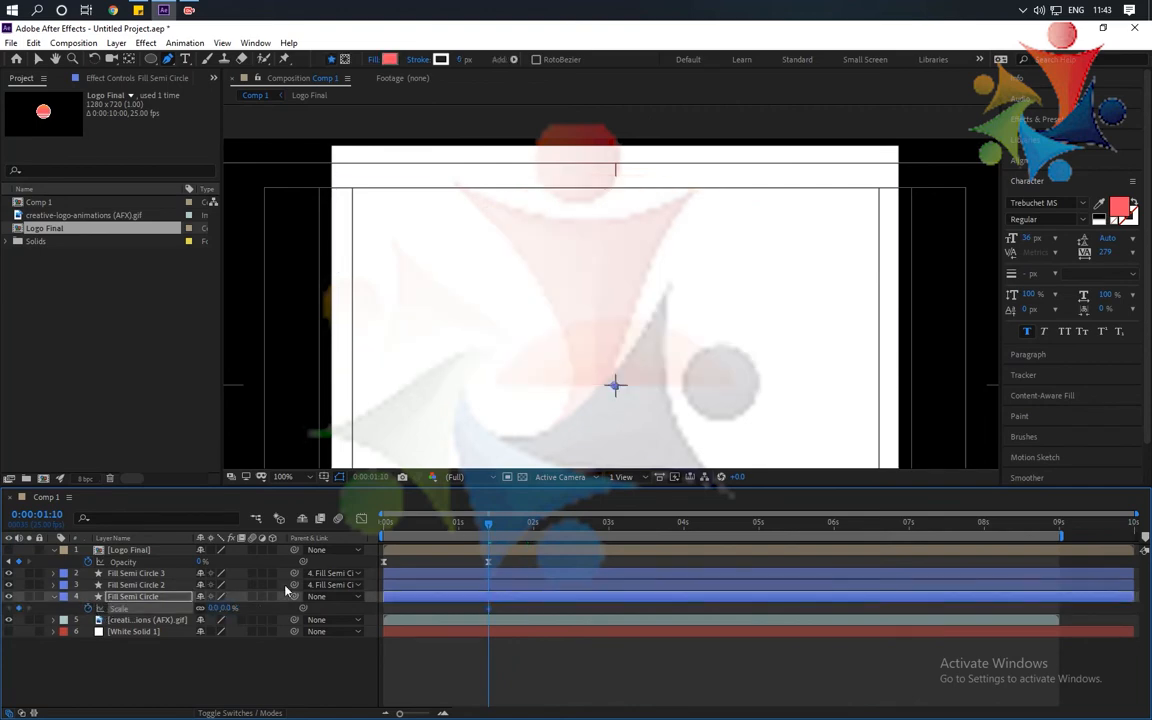
{"action": "left_click_drag", "start_coordinate": [491, 527], "coordinate": [535, 543]}
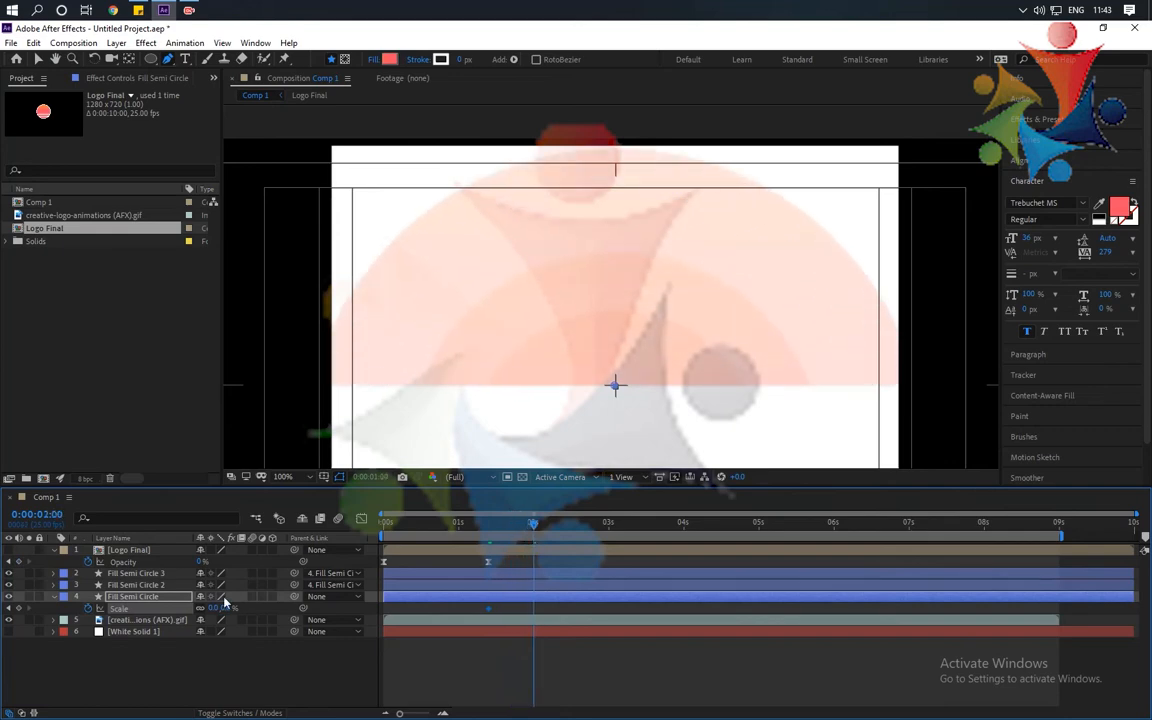
{"action": "left_click_drag", "start_coordinate": [214, 608], "coordinate": [312, 629]}
{"action": "key", "text": "ctrl+z"}
{"action": "key", "text": "j"}
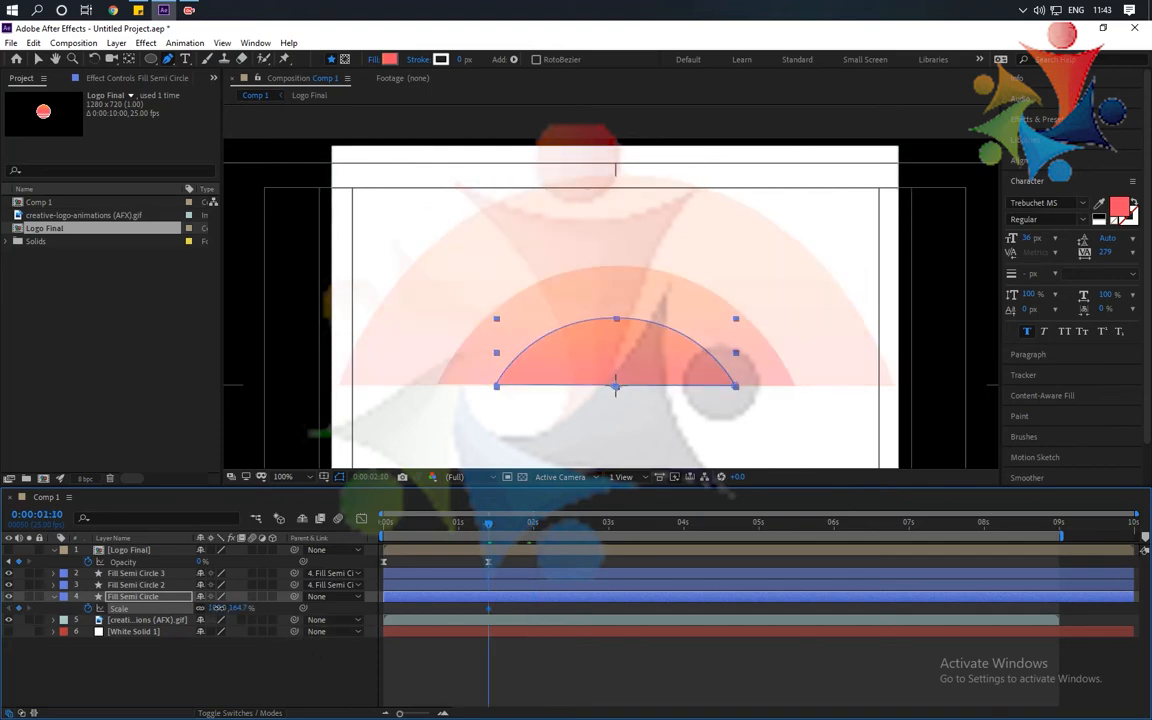
Try Fill Semi Circle's scale at 0% at 0:00:01:10, undo it, and add a Scale keyframe at 0:00:01:23 instead
{"action": "left_click_drag", "start_coordinate": [225, 608], "coordinate": [157, 620]}
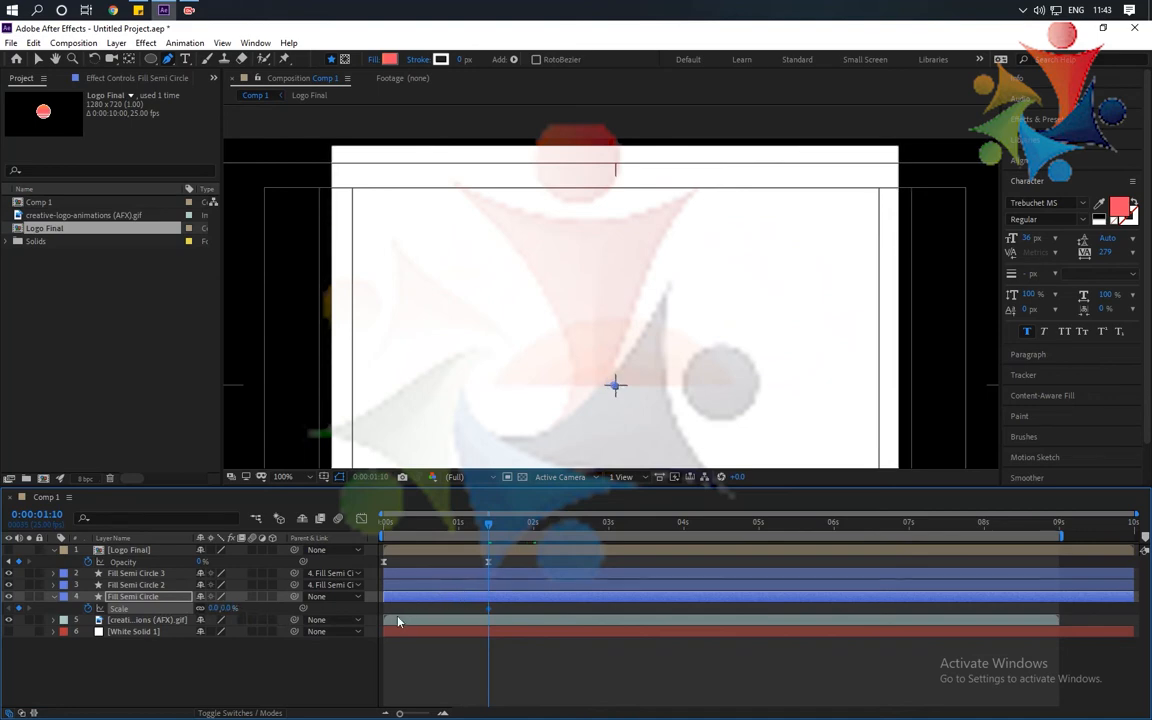
{"action": "key", "text": "ctrl+z"}
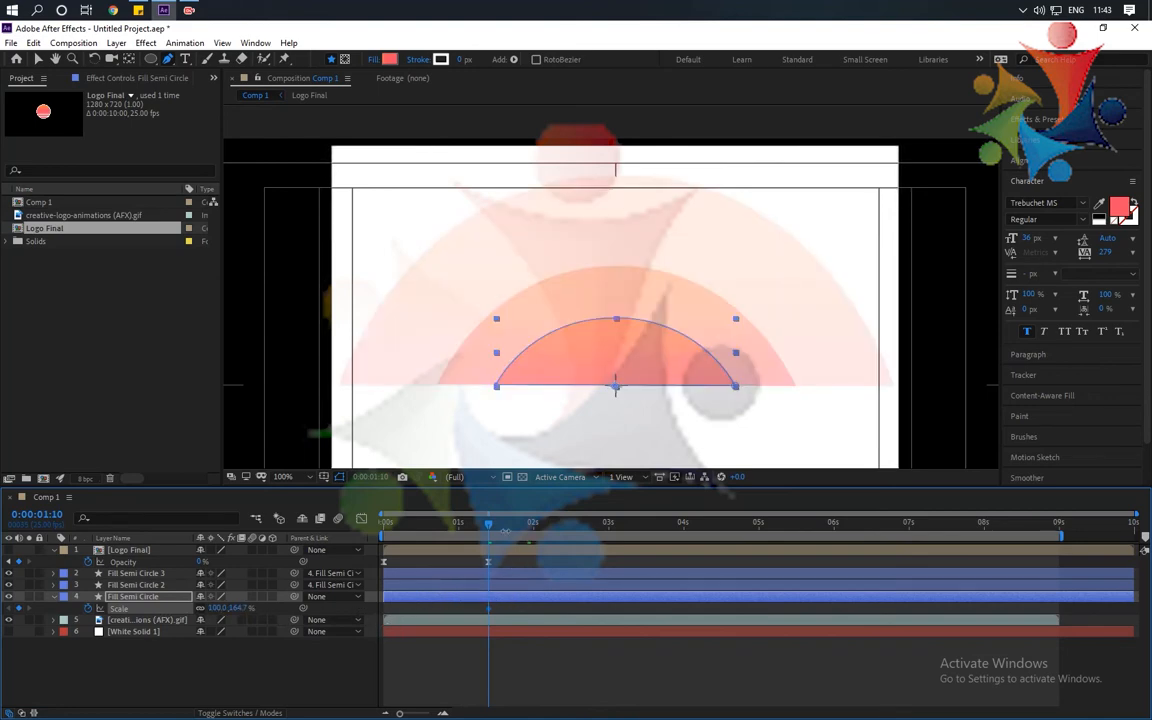
{"action": "left_click_drag", "start_coordinate": [493, 527], "coordinate": [524, 546]}
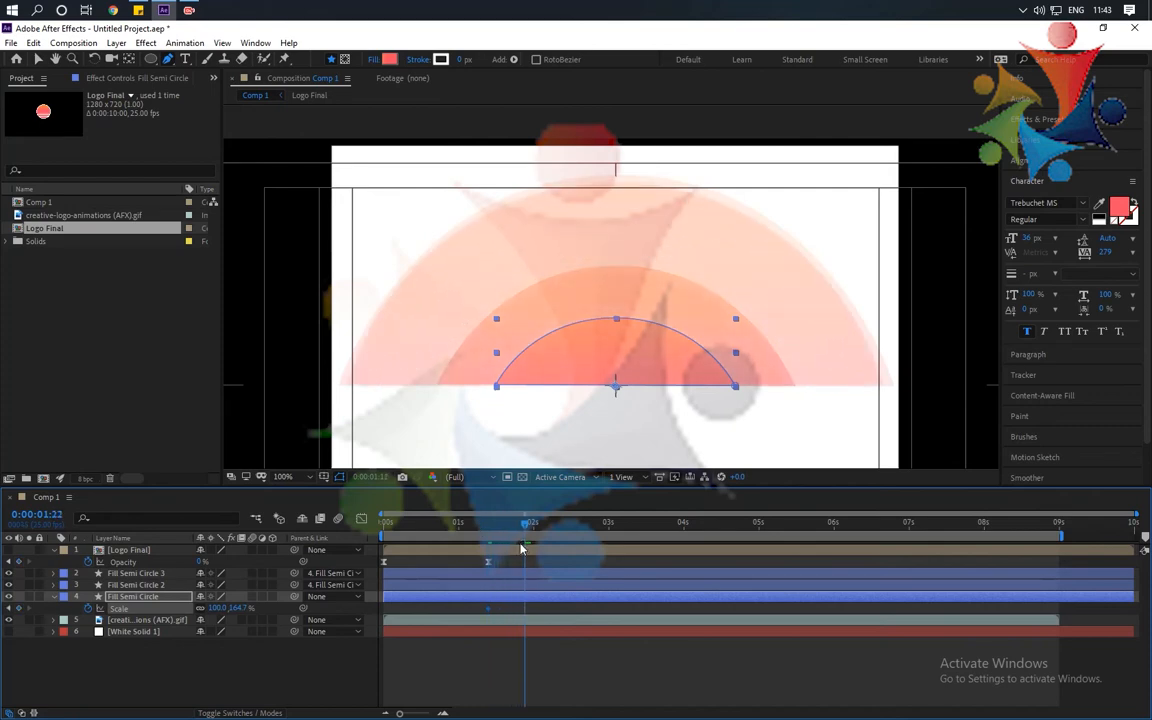
{"action": "key", "text": "Page_Down"}
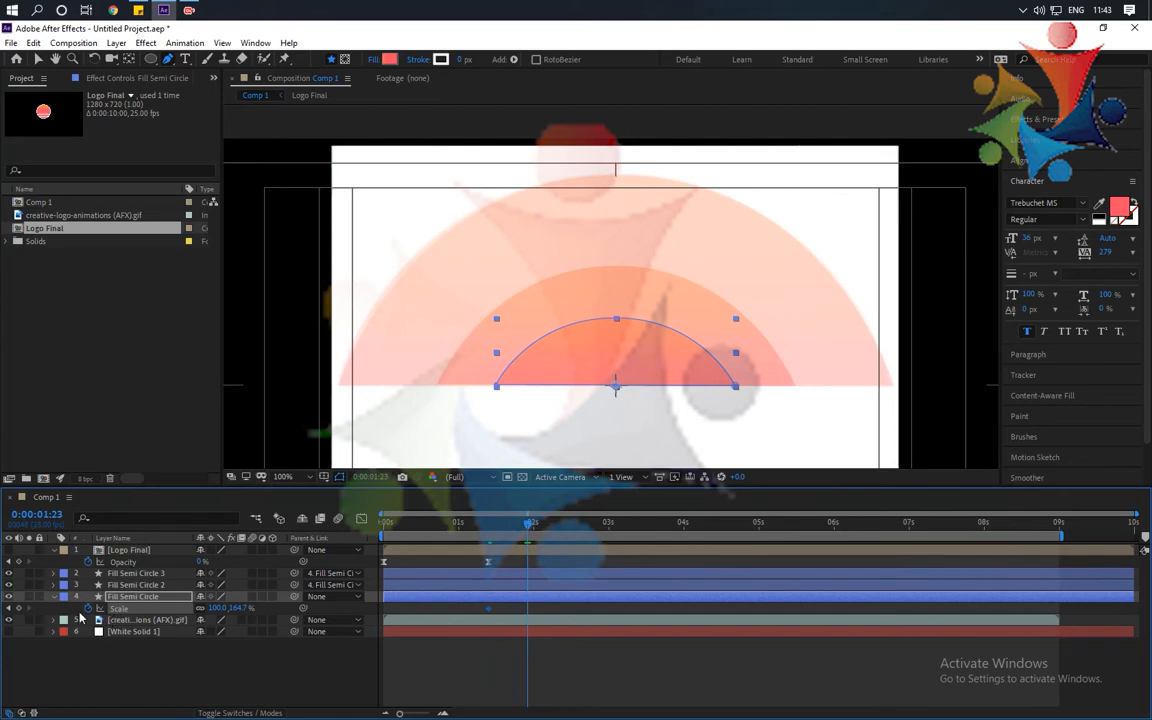
{"action": "left_click", "coordinate": [18, 609]}
{"action": "left_click", "coordinate": [492, 524]}
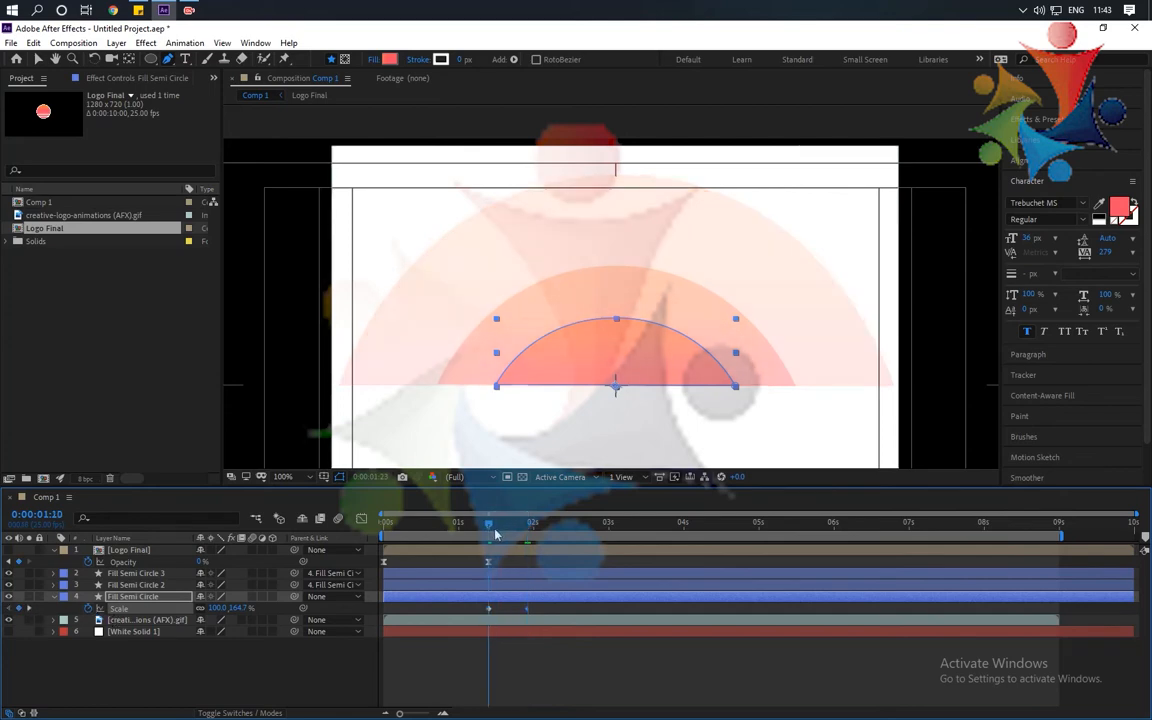
Try setting Fill Semi Circle's scale at 0:00:01:10 to 0% horizontally and 64.7% vertically, and undo both changes
{"action": "left_click", "coordinate": [218, 608]}
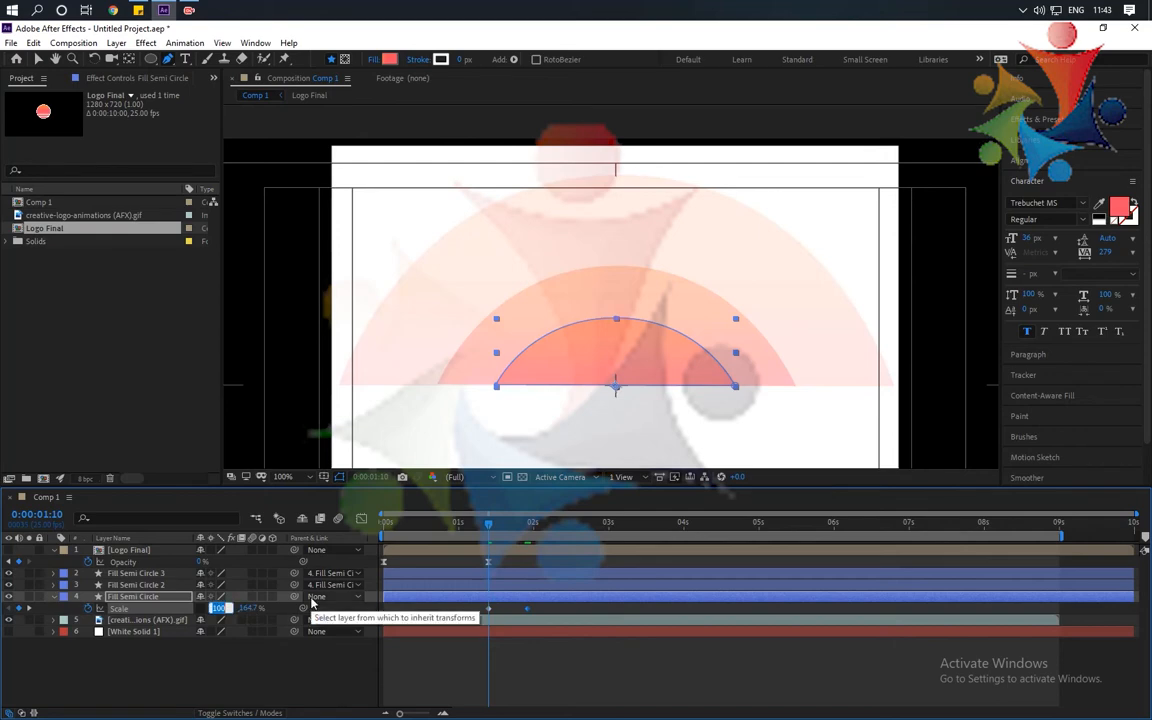
{"action": "type", "text": "0"}
{"action": "key", "text": "Return"}
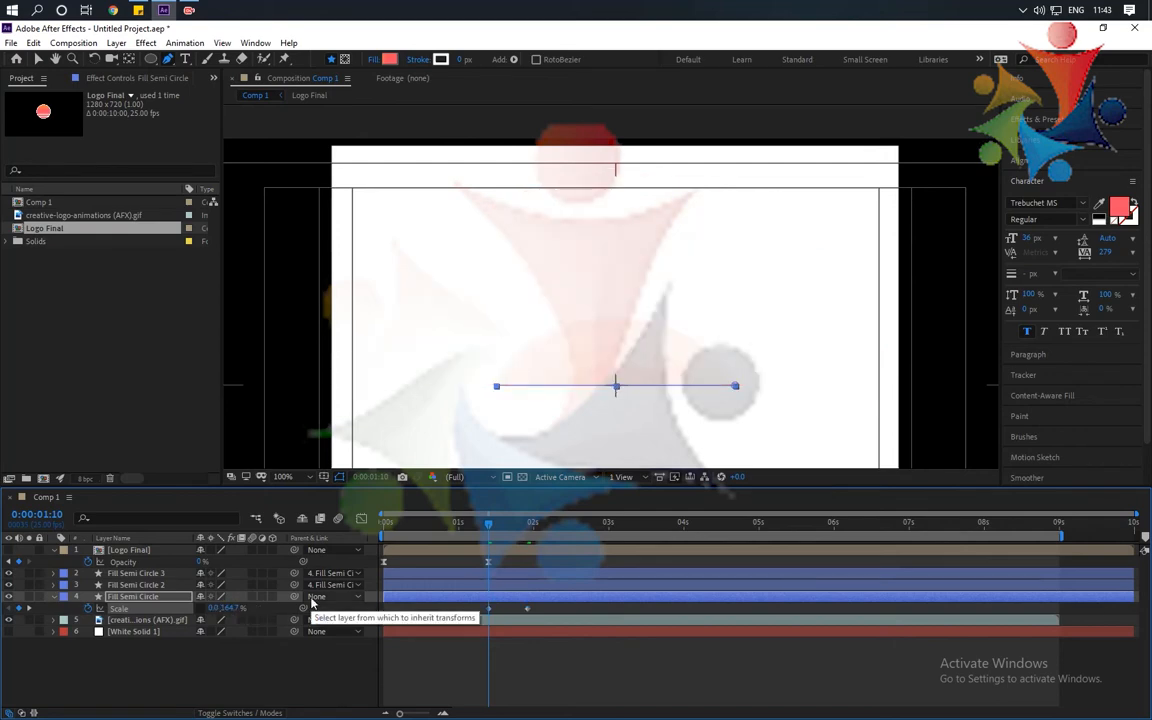
{"action": "left_click", "coordinate": [240, 608]}
{"action": "left_click", "coordinate": [308, 612]}
{"action": "type", "text": "-10"}
{"action": "key", "text": "Return"}
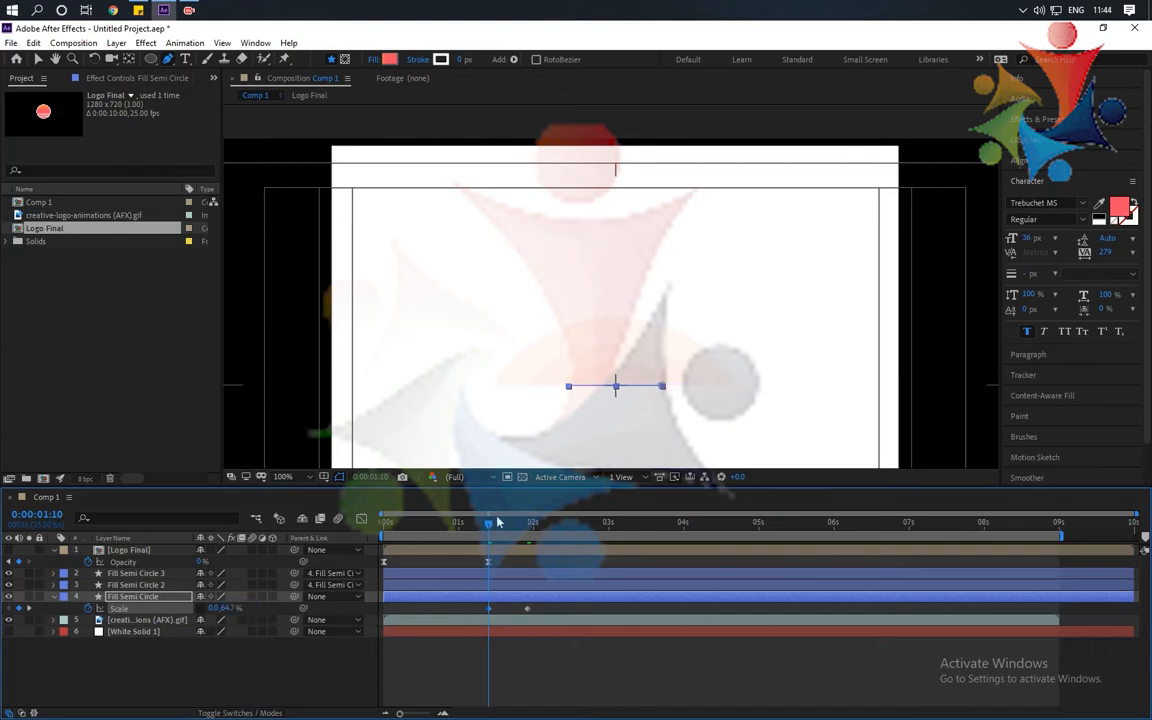
{"action": "mouse_move", "coordinate": [491, 527]}
{"action": "left_mouse_down"}
{"action": "mouse_move", "coordinate": [527, 535]}
{"action": "mouse_move", "coordinate": [488, 532]}
{"action": "left_mouse_up"}
{"action": "key", "text": "ctrl+z"}
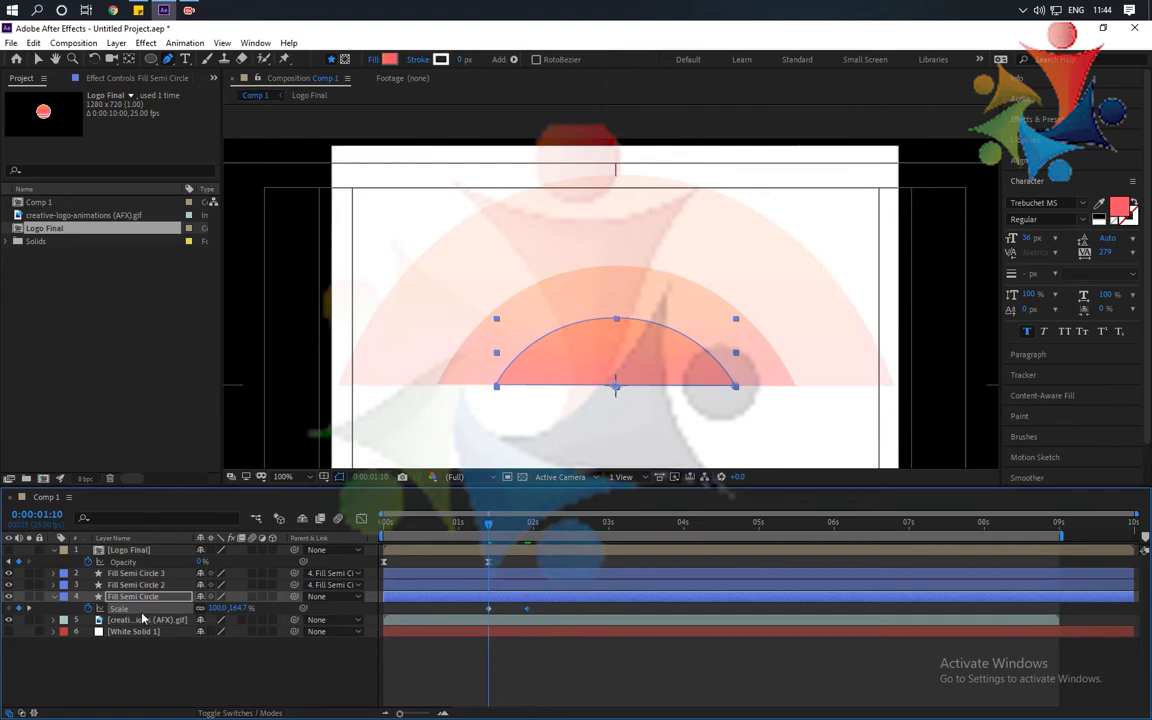
Remove all Scale keyframes from Fill Semi Circle and collapse the layer's properties
{"action": "left_click", "coordinate": [87, 609]}
{"action": "left_click", "coordinate": [54, 597]}
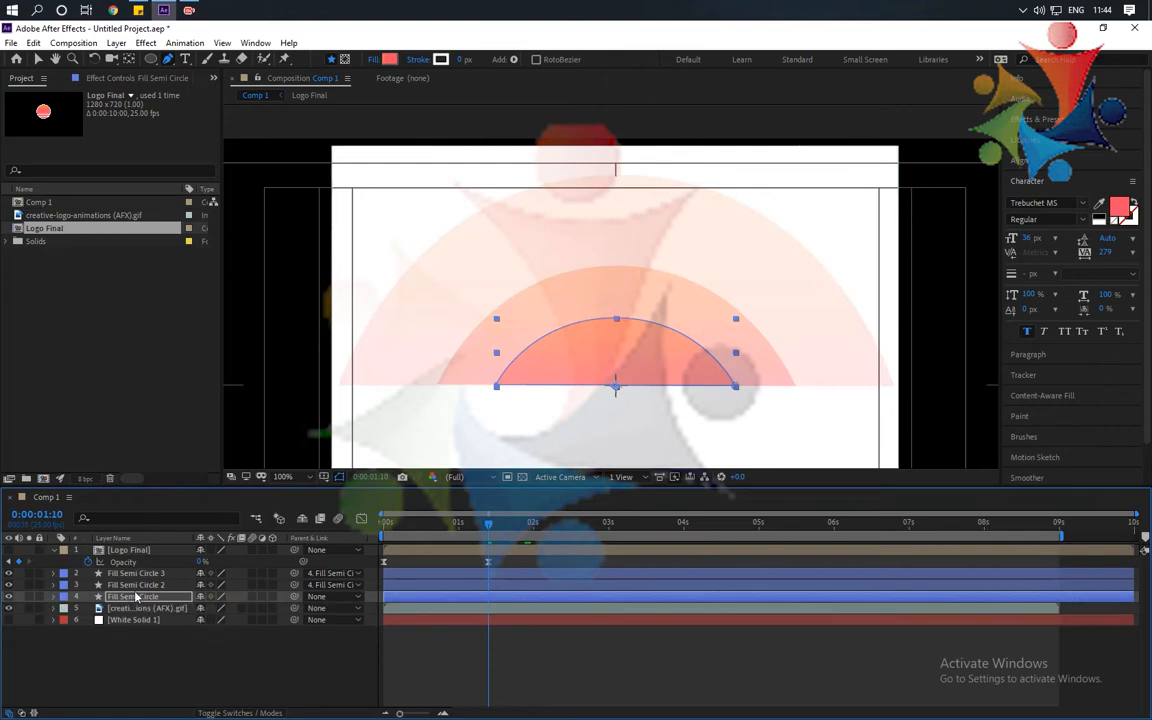
Add a null object to the composition and parent all three Fill Semi Circle layers to it
{"action": "left_click", "coordinate": [144, 575], "text": "shift"}
{"action": "right_click", "coordinate": [181, 660]}
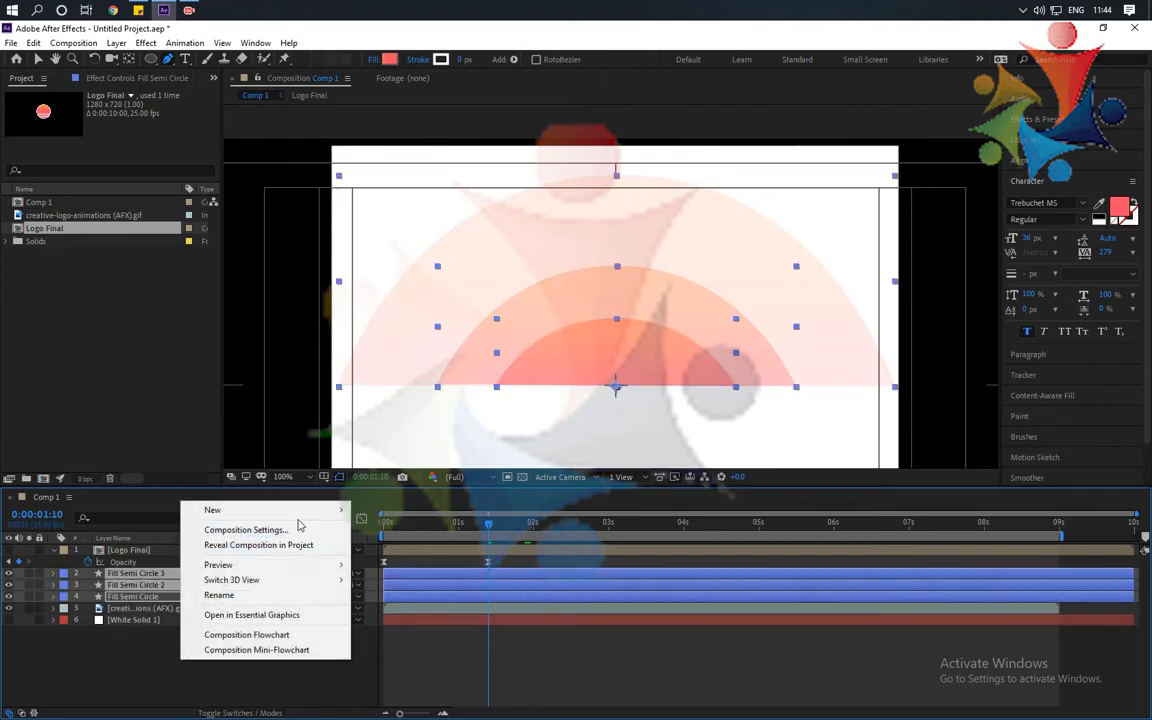
{"action": "mouse_move", "coordinate": [300, 511]}
{"action": "left_click", "coordinate": [390, 594]}
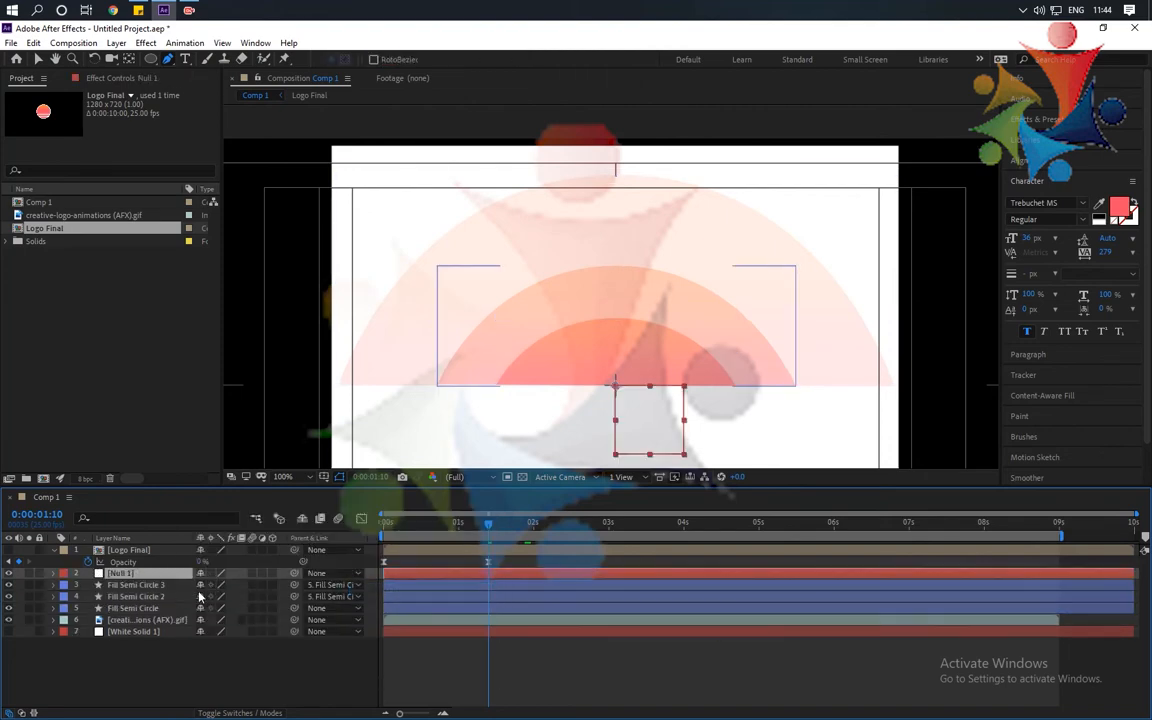
{"action": "left_click", "coordinate": [165, 586]}
{"action": "left_click", "coordinate": [163, 608], "text": "shift"}
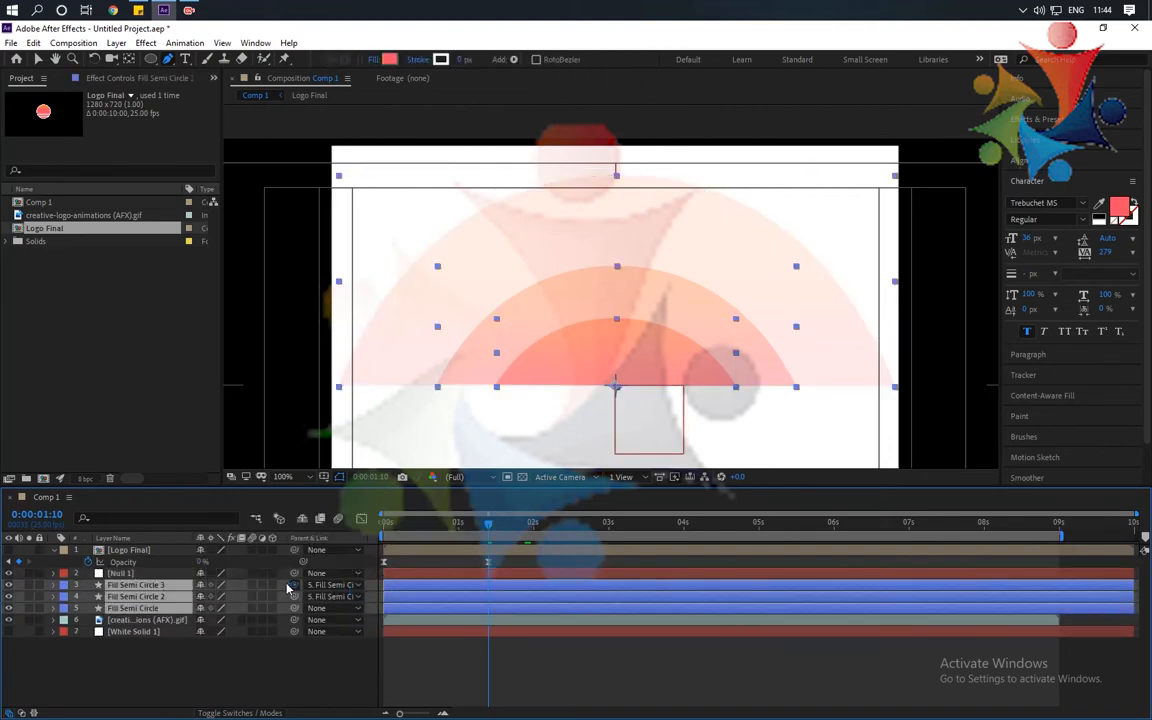
{"action": "left_click_drag", "start_coordinate": [294, 596], "coordinate": [133, 570]}
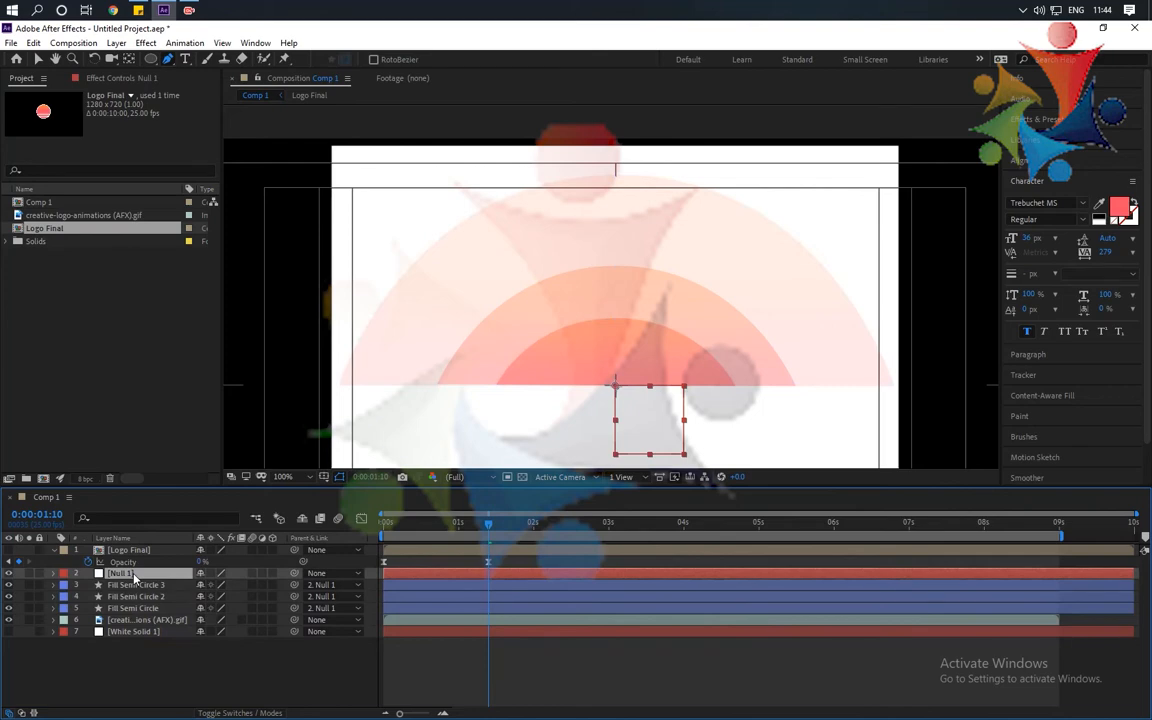
Keyframe Null 1's scale from 0% at 0:00:01:10 to 100% at 0:00:01:23 and preview the animation
{"action": "key", "text": "s"}
{"action": "left_click_drag", "start_coordinate": [490, 532], "coordinate": [529, 540]}
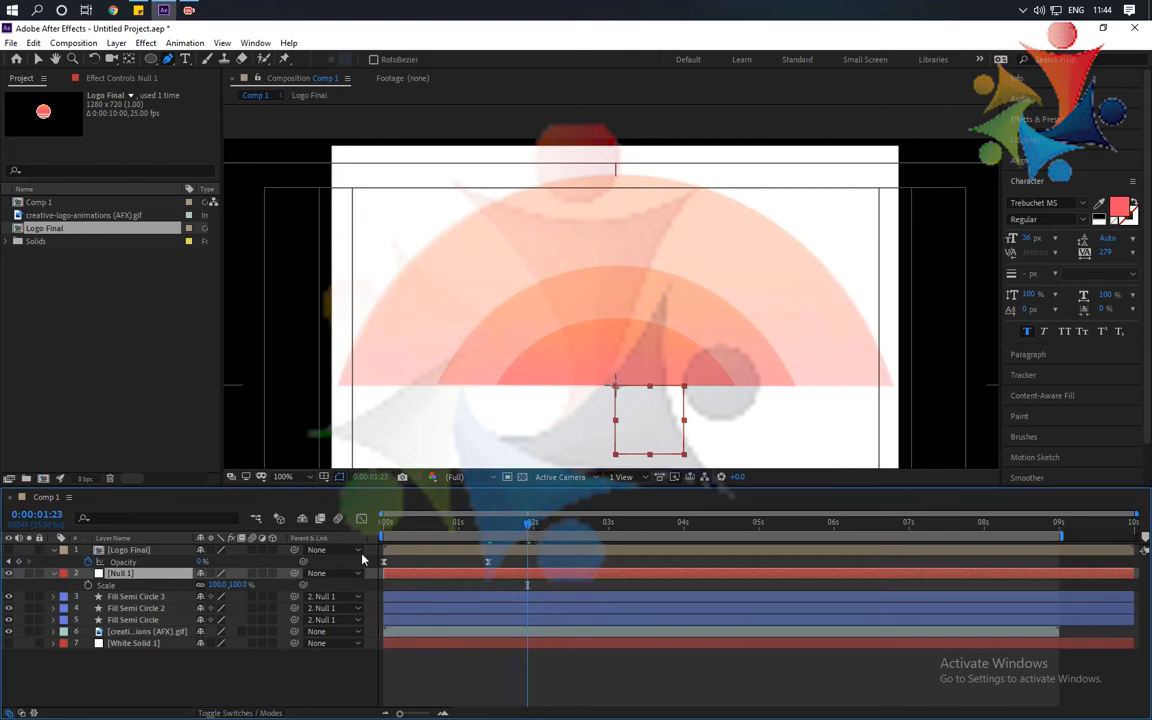
{"action": "left_click", "coordinate": [88, 584]}
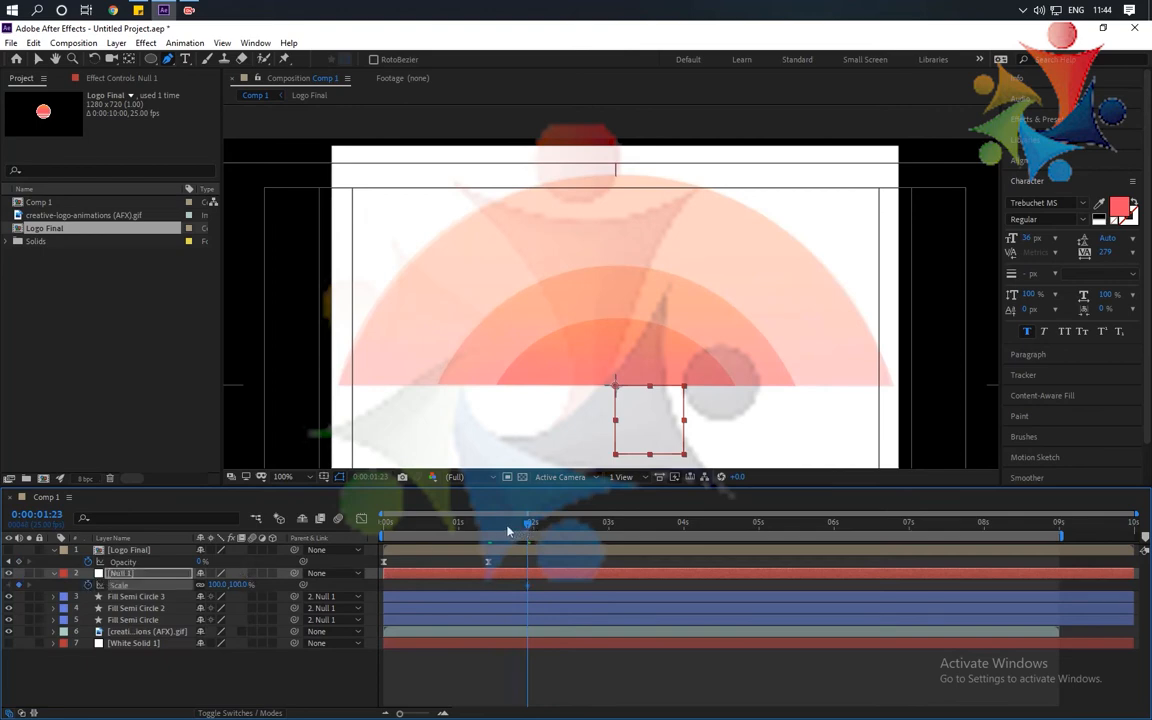
{"action": "key", "text": "j"}
{"action": "left_click", "coordinate": [218, 584]}
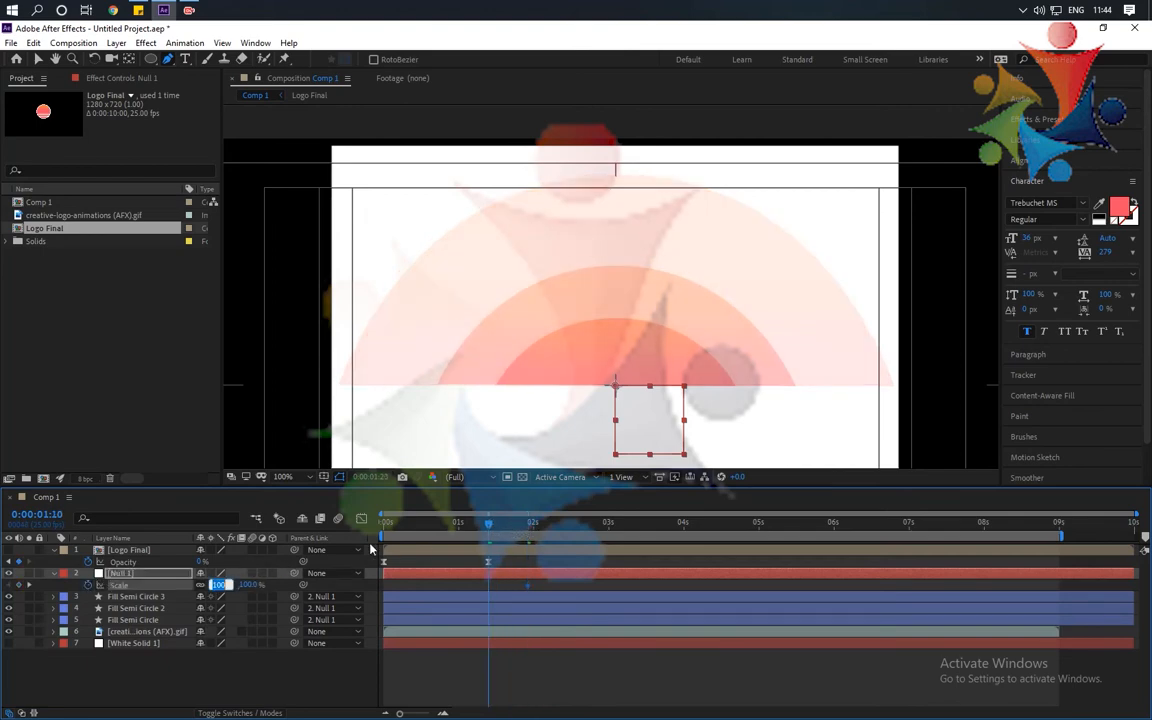
{"action": "type", "text": "0"}
{"action": "key", "text": "Return"}
{"action": "key", "text": "space"}
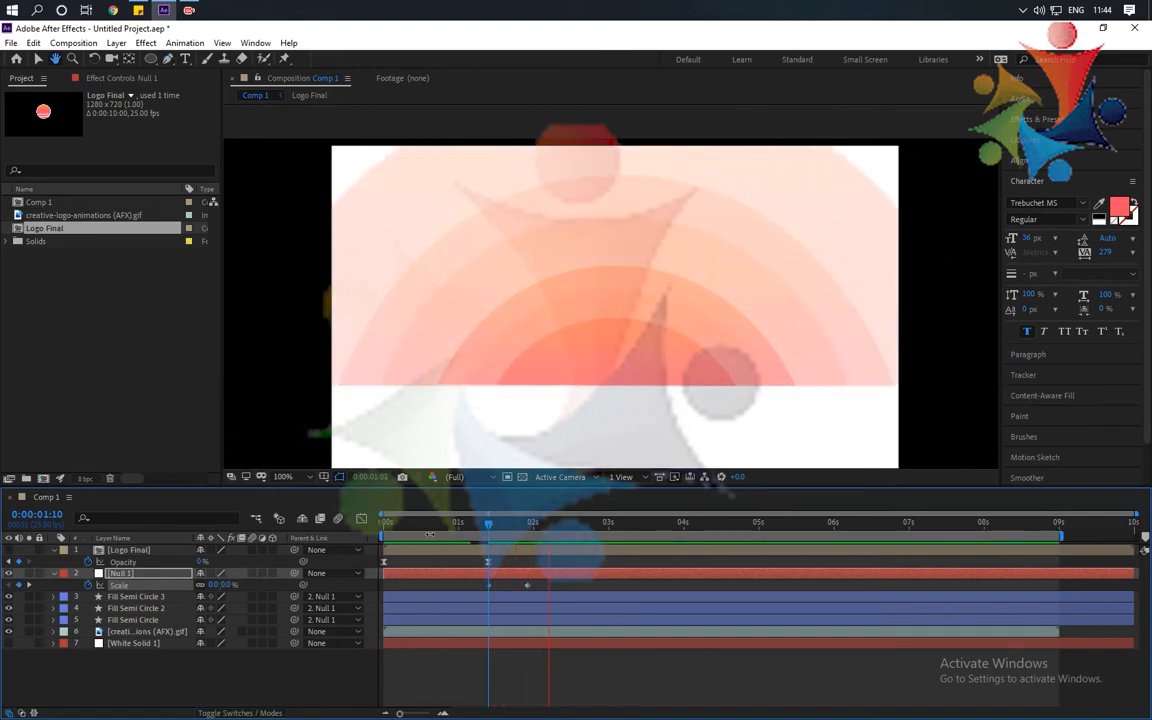
{"action": "key", "text": "space"}
Move Null 1's first Scale keyframe to 0:00:01:09 and set its scale to 70% at 0:00:01:16
{"action": "left_click_drag", "start_coordinate": [503, 531], "coordinate": [487, 569]}
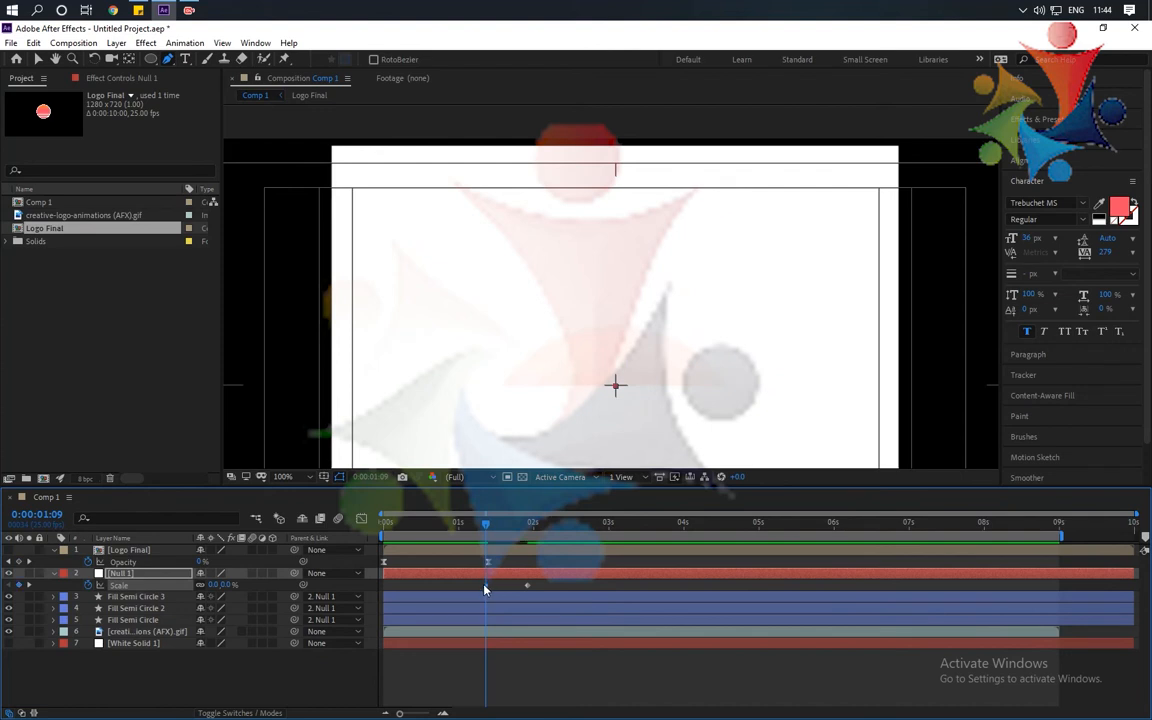
{"action": "left_click_drag", "start_coordinate": [489, 526], "coordinate": [508, 535]}
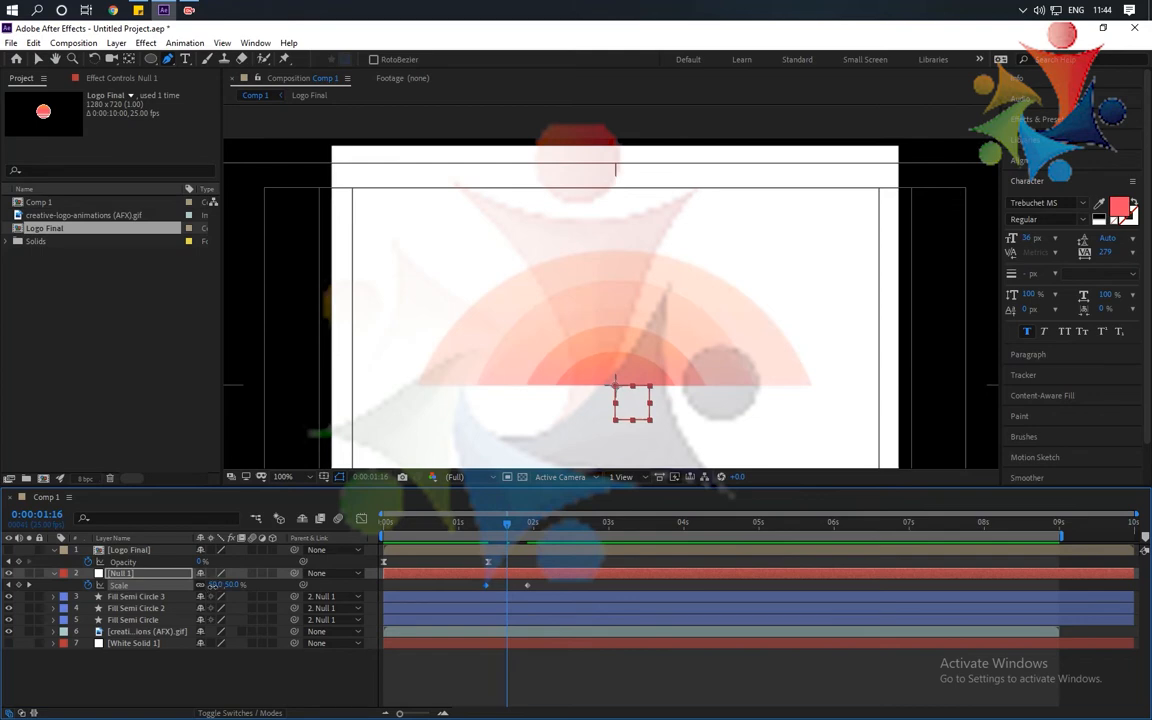
{"action": "left_click_drag", "start_coordinate": [214, 584], "coordinate": [226, 587]}
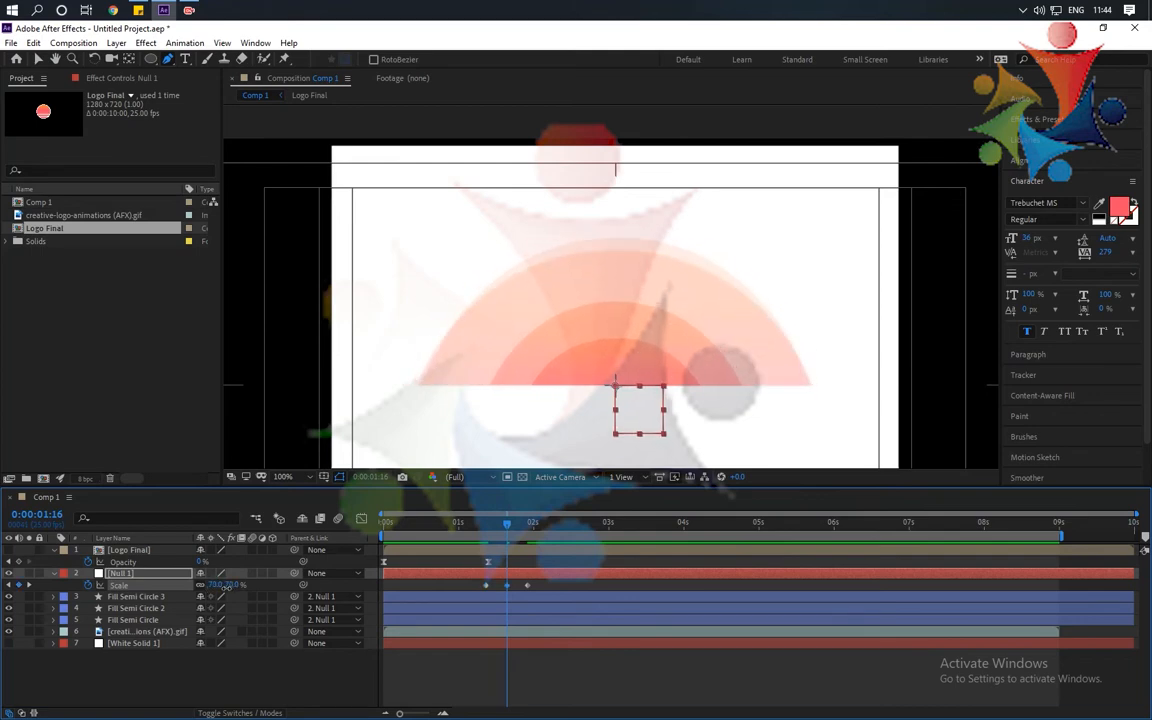
Lower the top path point of Fill Semi Circle 3 at 0:00:01:16 to match the reference GIF's outer arc
{"action": "left_click", "coordinate": [137, 596]}
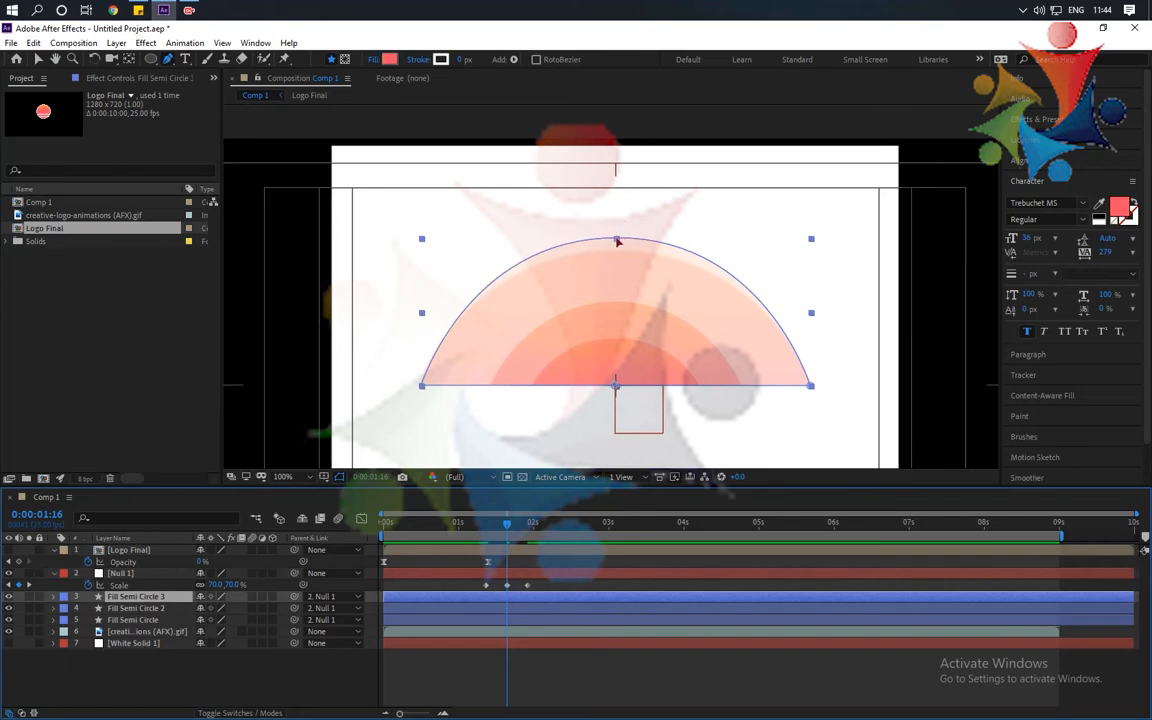
{"action": "left_click_drag", "start_coordinate": [617, 241], "coordinate": [617, 253]}
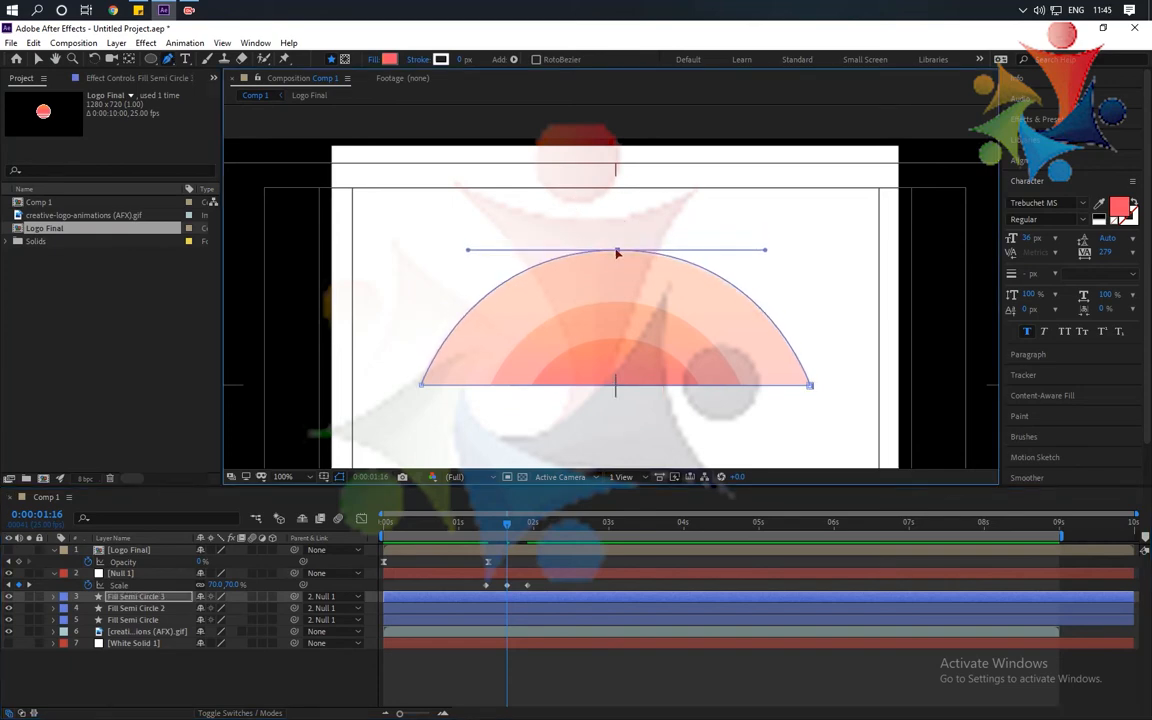
Check the arcs at 0:00:01:23 and set Null 1's scale to 166% at 0:00:02:10
{"action": "left_click_drag", "start_coordinate": [508, 531], "coordinate": [527, 539]}
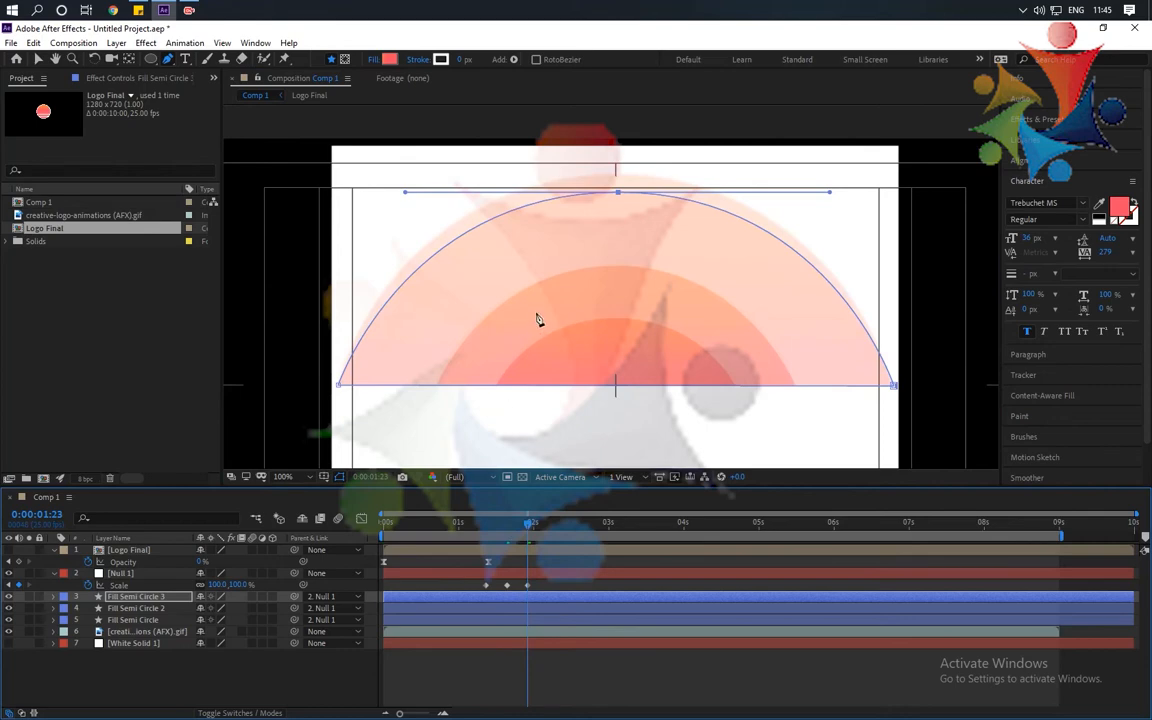
{"action": "left_click_drag", "start_coordinate": [530, 533], "coordinate": [564, 554]}
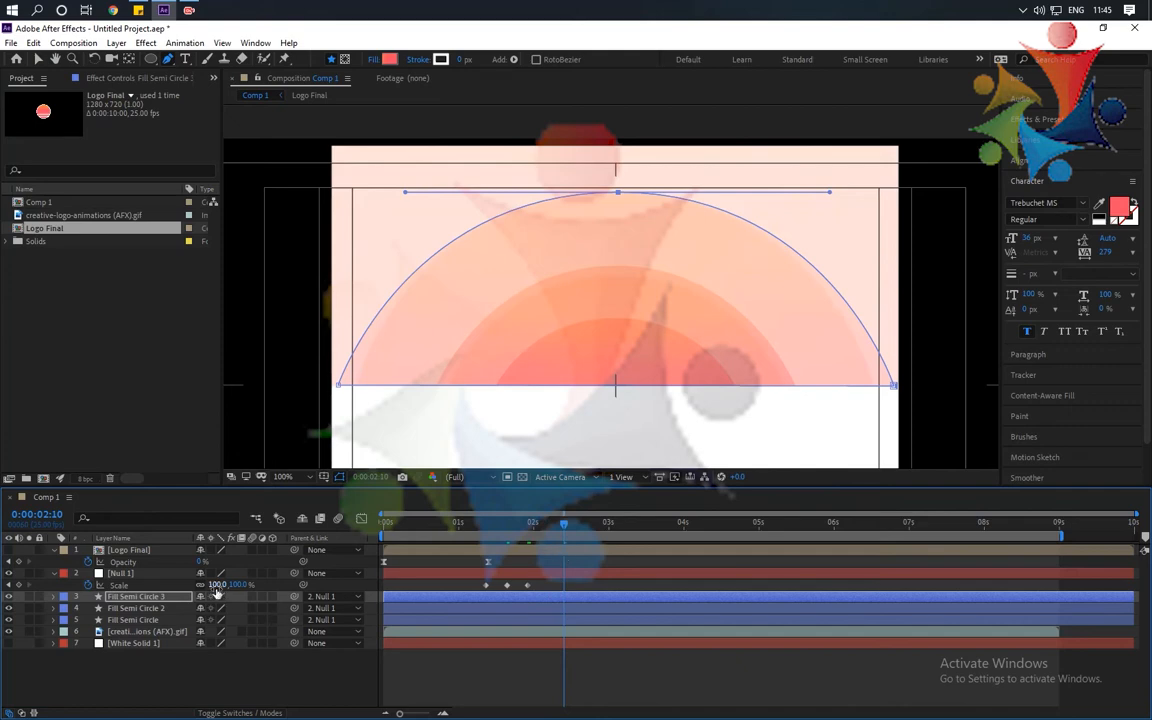
{"action": "left_click_drag", "start_coordinate": [213, 586], "coordinate": [272, 600]}
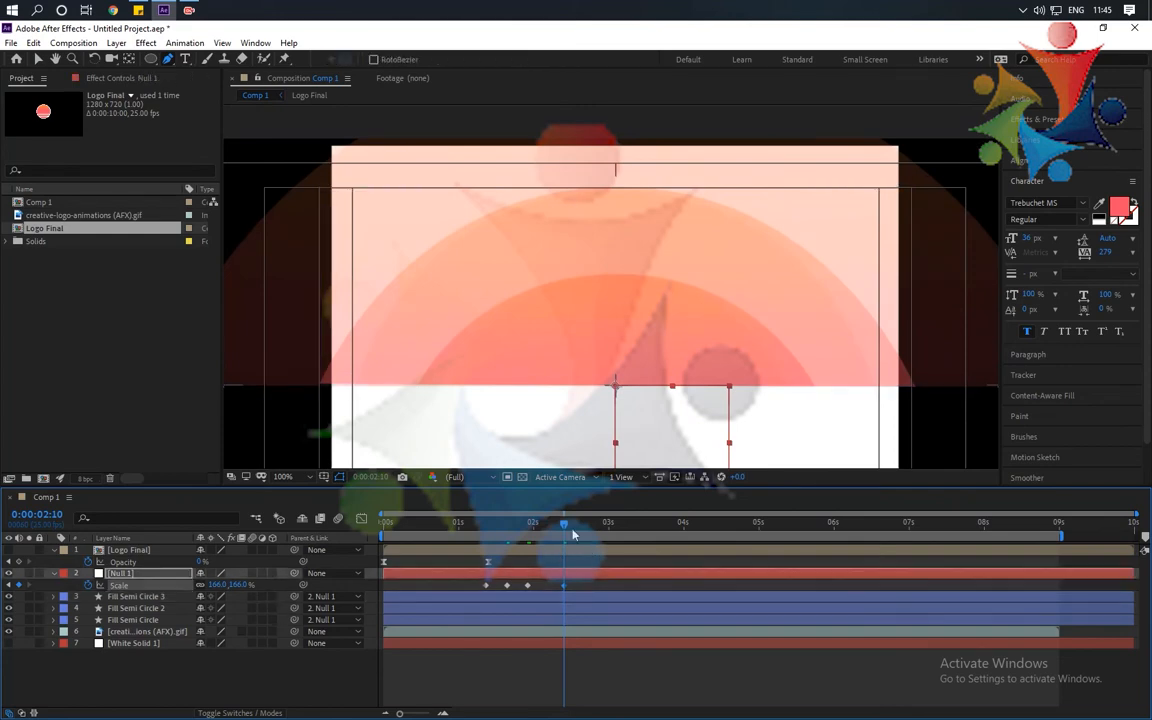
Reveal the Path property of Path 1 in the contents of Fill Semi Circle 3
{"action": "left_click", "coordinate": [157, 597]}
{"action": "left_click", "coordinate": [155, 620]}
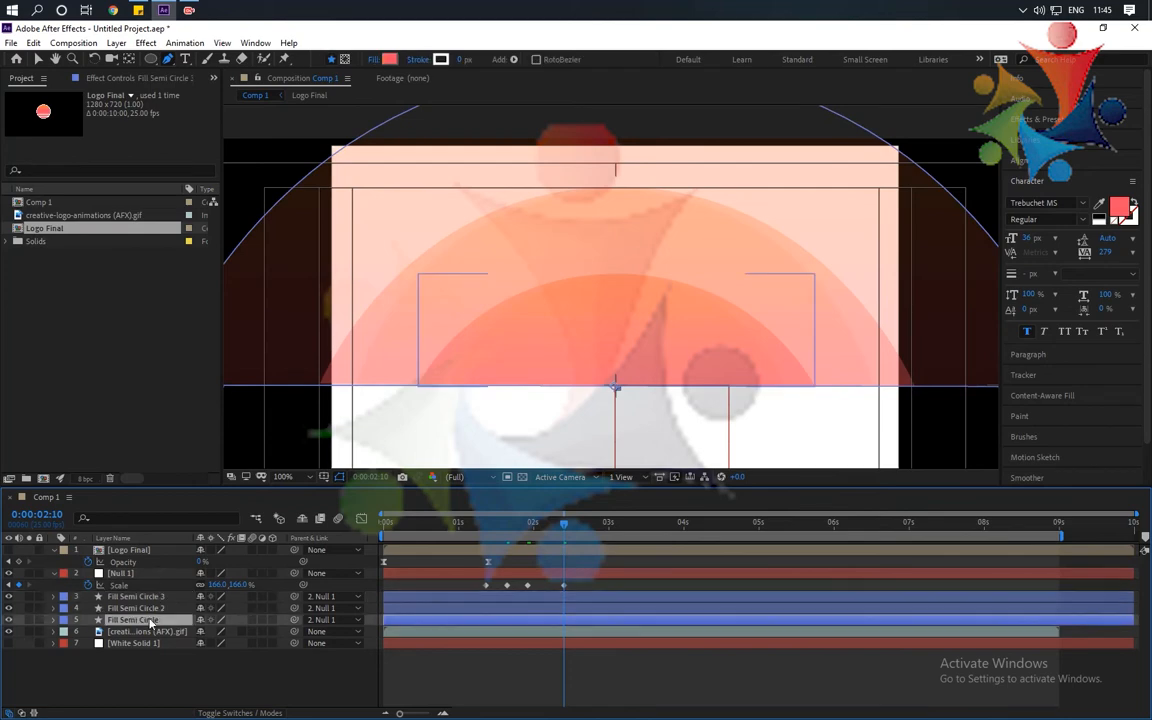
{"action": "left_click", "coordinate": [55, 597]}
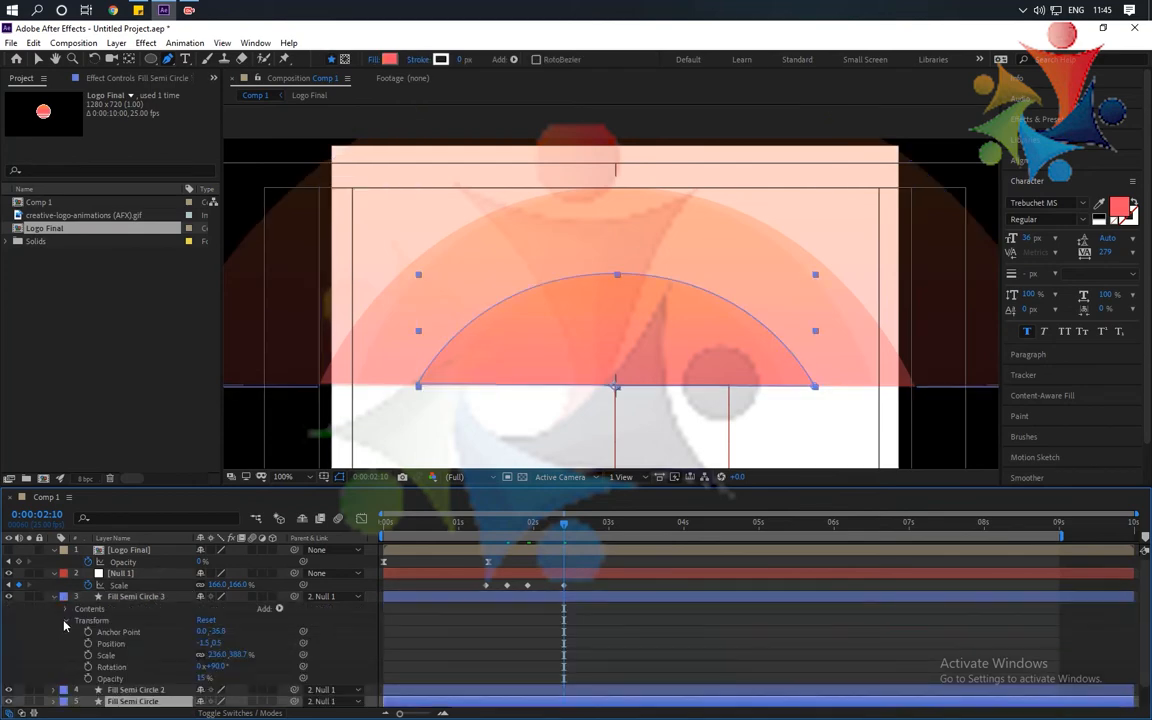
{"action": "left_click", "coordinate": [66, 621]}
{"action": "left_click", "coordinate": [66, 609]}
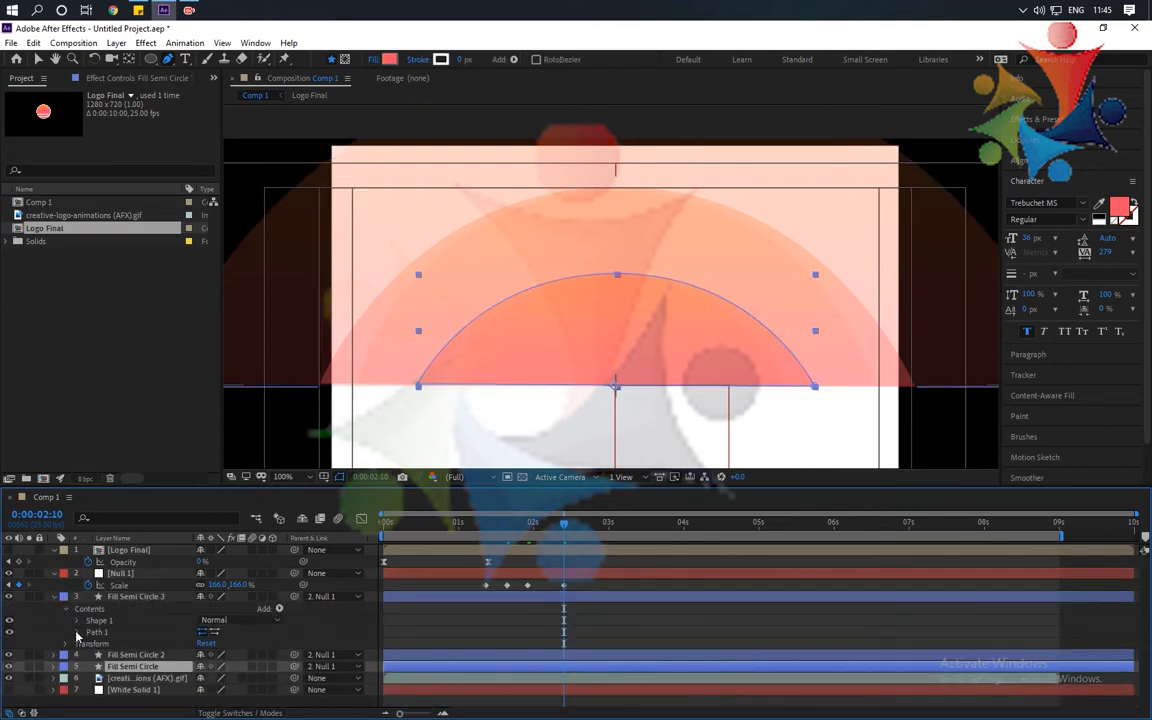
{"action": "left_click", "coordinate": [77, 633]}
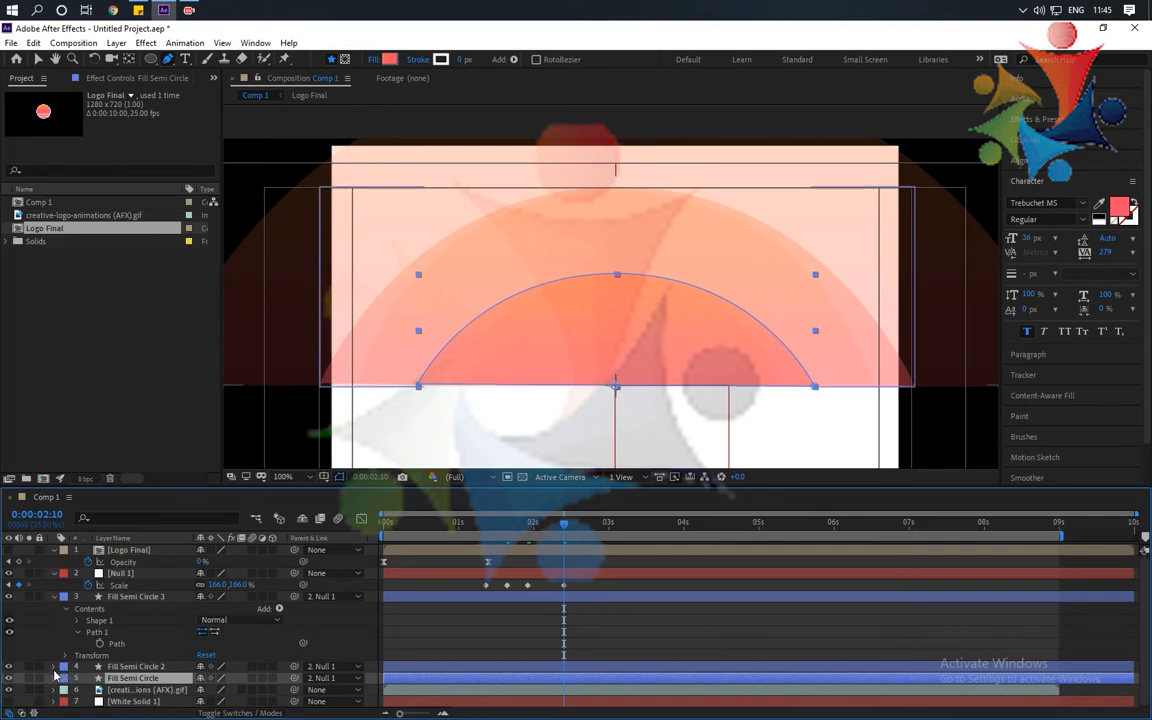
Reveal the Path property of Path 1 in both Fill Semi Circle 2 and Fill Semi Circle
{"action": "left_click", "coordinate": [55, 667]}
{"action": "left_click", "coordinate": [66, 597]}
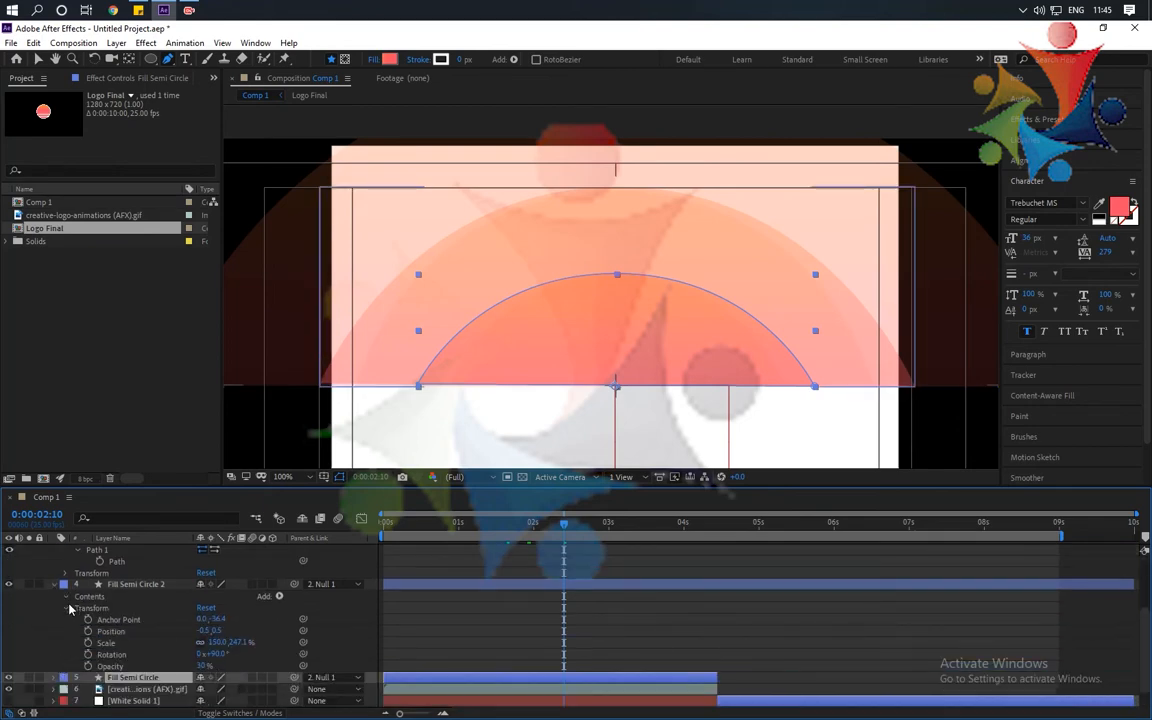
{"action": "left_click", "coordinate": [77, 620]}
{"action": "scroll", "coordinate": [60, 637], "scroll_direction": "down", "scroll_amount": 2}
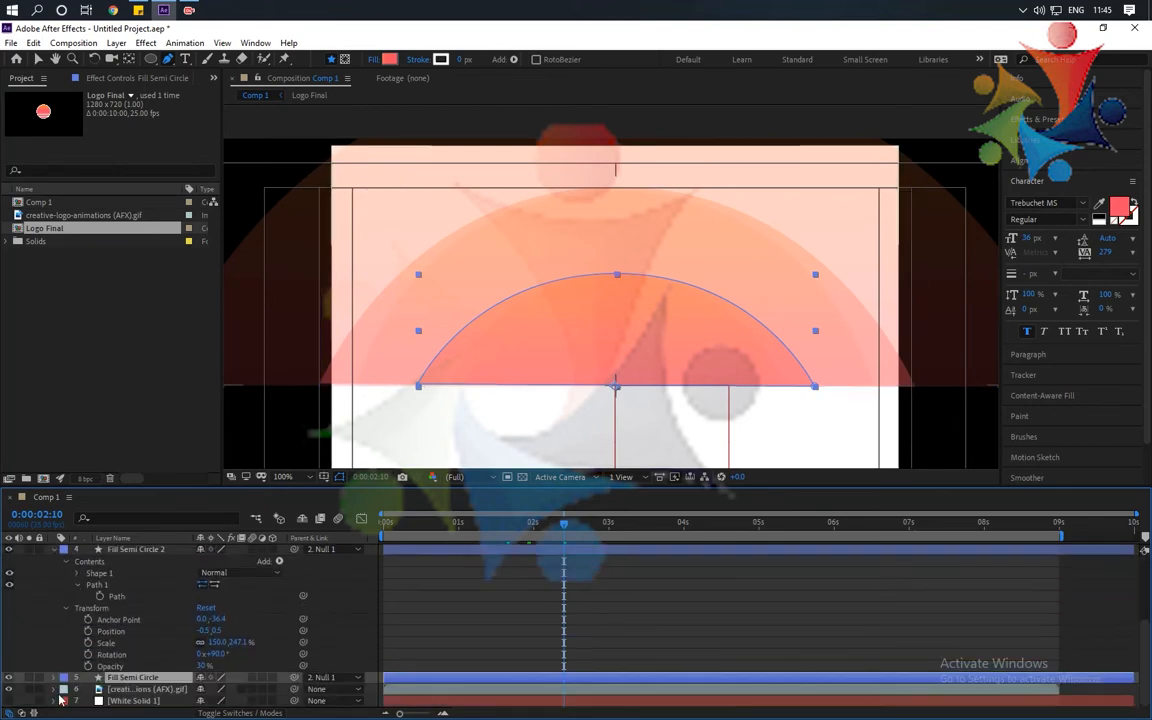
{"action": "left_click", "coordinate": [54, 678]}
{"action": "scroll", "coordinate": [67, 632], "scroll_direction": "down", "scroll_amount": 1}
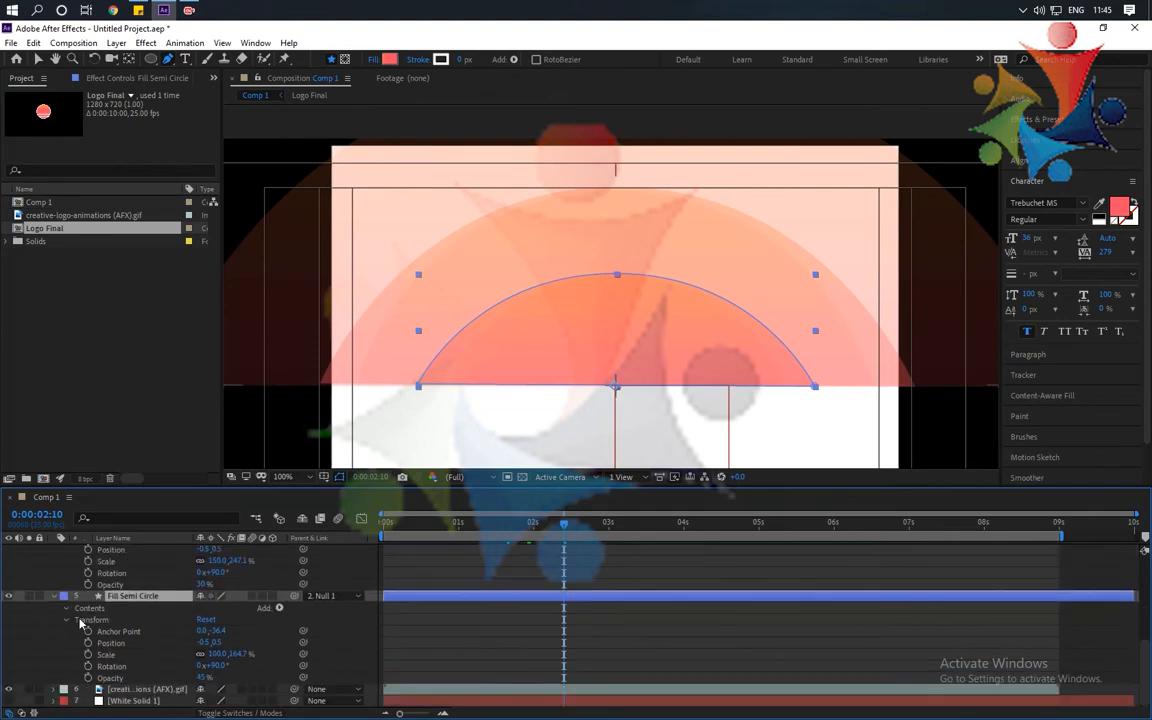
{"action": "left_click", "coordinate": [67, 608]}
{"action": "left_click", "coordinate": [78, 632]}
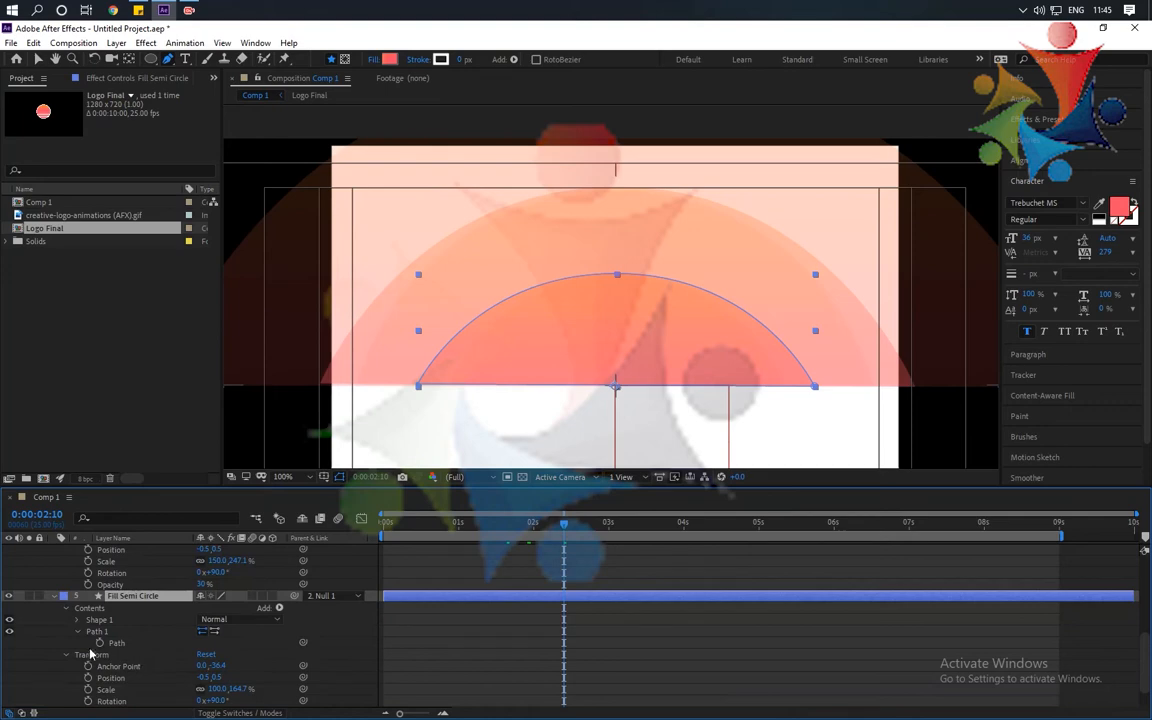
Enable Path keyframing on the three Fill Semi Circle layers at 0:00:02:10
{"action": "scroll", "coordinate": [90, 625], "scroll_direction": "up", "scroll_amount": 3}
{"action": "left_click", "coordinate": [120, 584]}
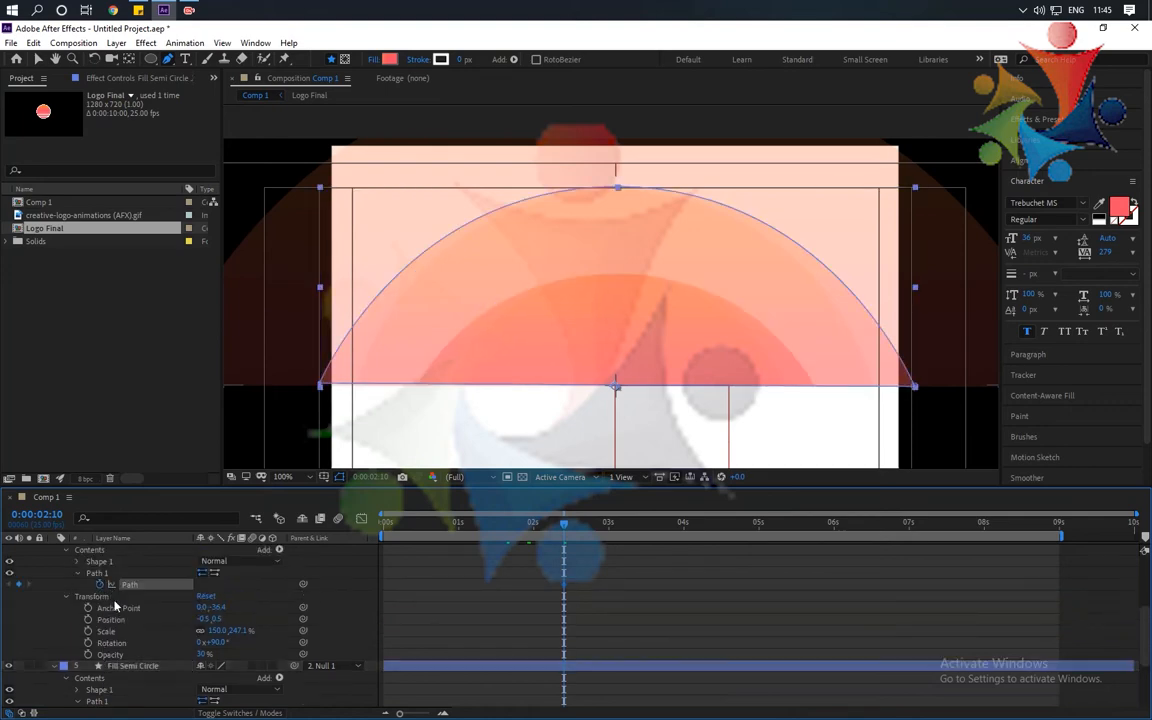
{"action": "scroll", "coordinate": [118, 615], "scroll_direction": "up", "scroll_amount": 5}
{"action": "left_click", "coordinate": [101, 640]}
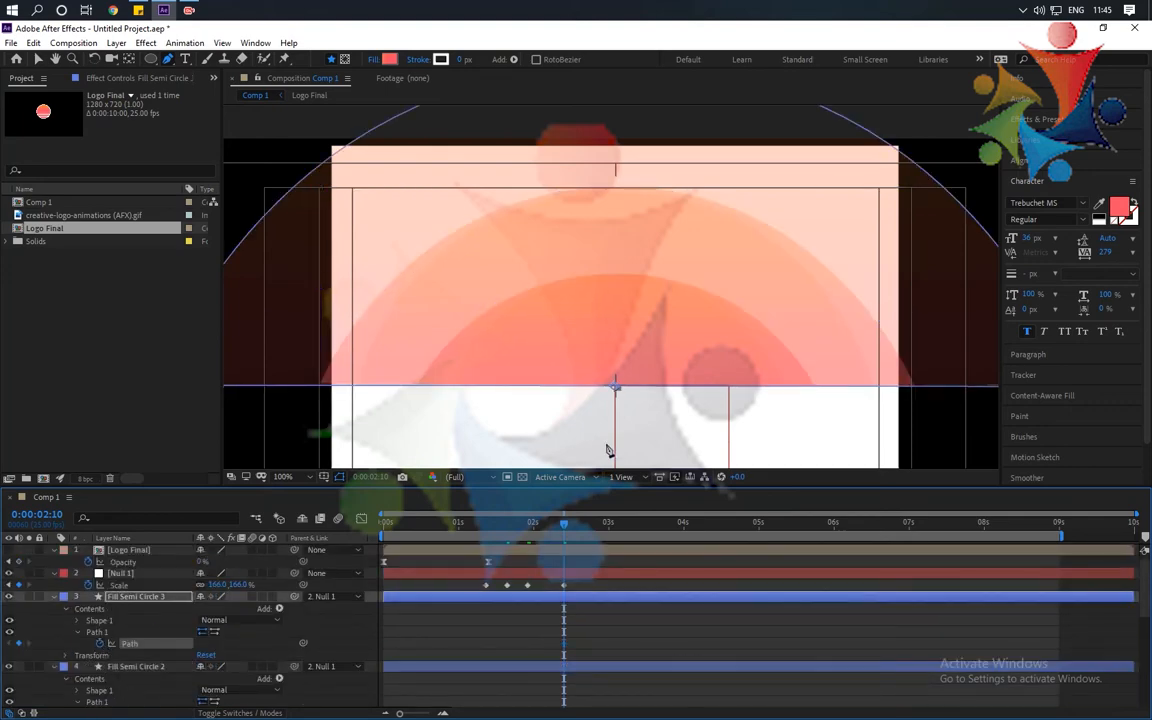
At 0:00:01:23, raise the top vertex of Fill Semi Circle 3 slightly and lengthen its left curve handle a little
{"action": "scroll", "coordinate": [585, 406], "scroll_direction": "down", "scroll_amount": 2}
{"action": "scroll", "coordinate": [624, 402], "scroll_direction": "up", "scroll_amount": 2}
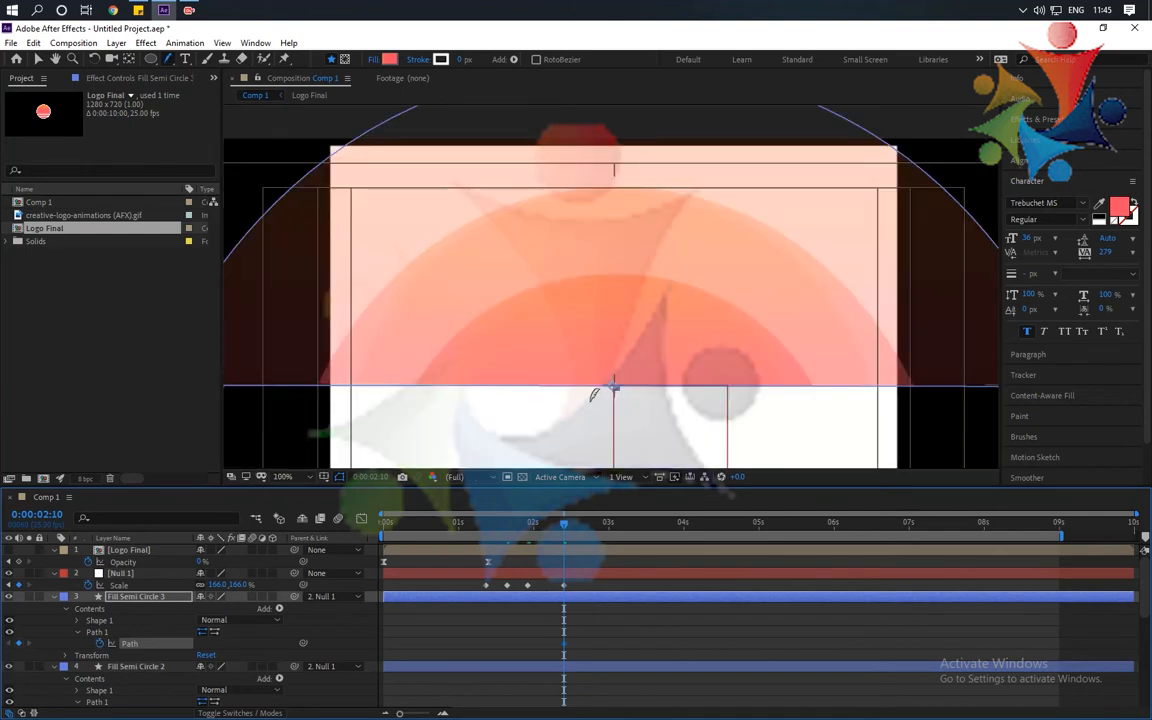
{"action": "scroll", "coordinate": [594, 406], "scroll_direction": "down", "scroll_amount": 1}
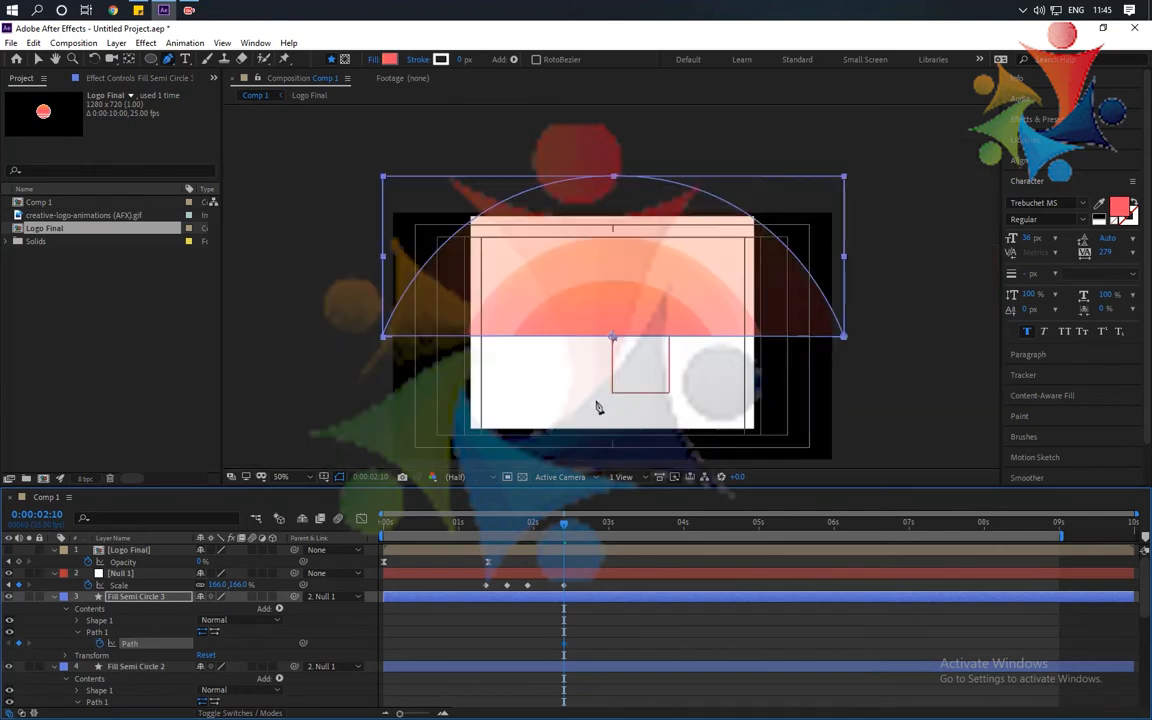
{"action": "left_click", "coordinate": [531, 526]}
{"action": "scroll", "coordinate": [616, 349], "scroll_direction": "up", "scroll_amount": 2}
{"action": "scroll", "coordinate": [612, 349], "scroll_direction": "down", "scroll_amount": 1}
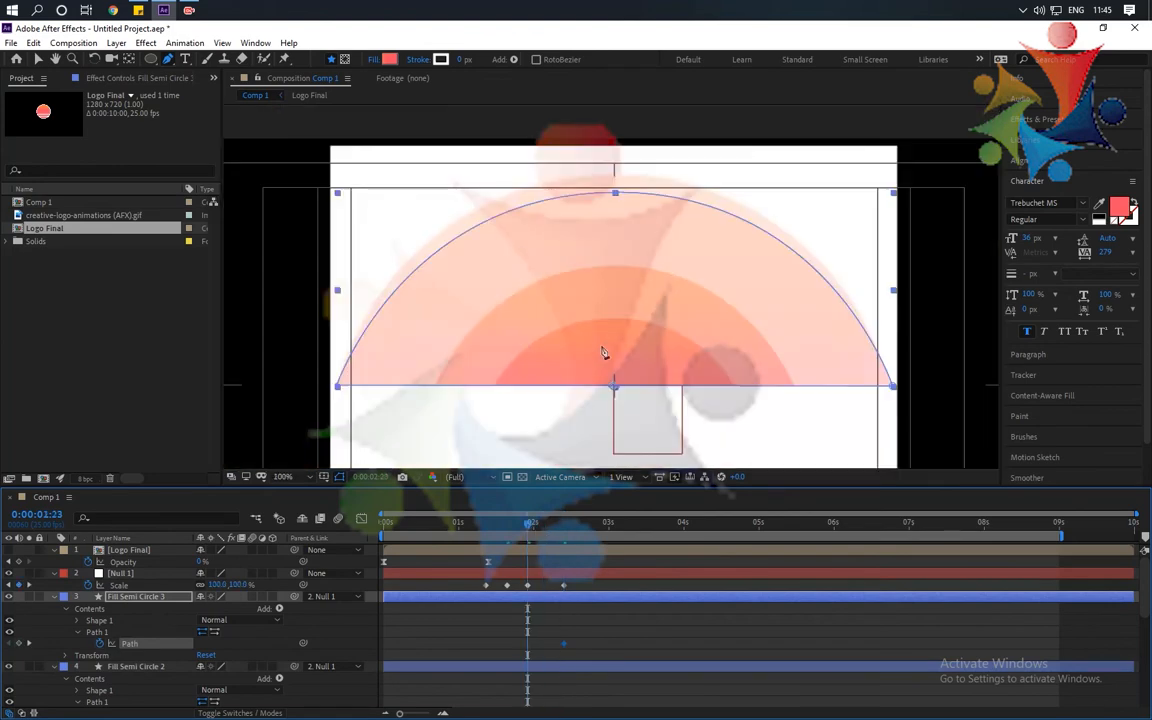
{"action": "scroll", "coordinate": [602, 349], "scroll_direction": "down", "scroll_amount": 1}
{"action": "scroll", "coordinate": [600, 298], "scroll_direction": "up", "scroll_amount": 1}
{"action": "left_click_drag", "start_coordinate": [615, 200], "coordinate": [606, 272]}
{"action": "left_click", "coordinate": [606, 287]}
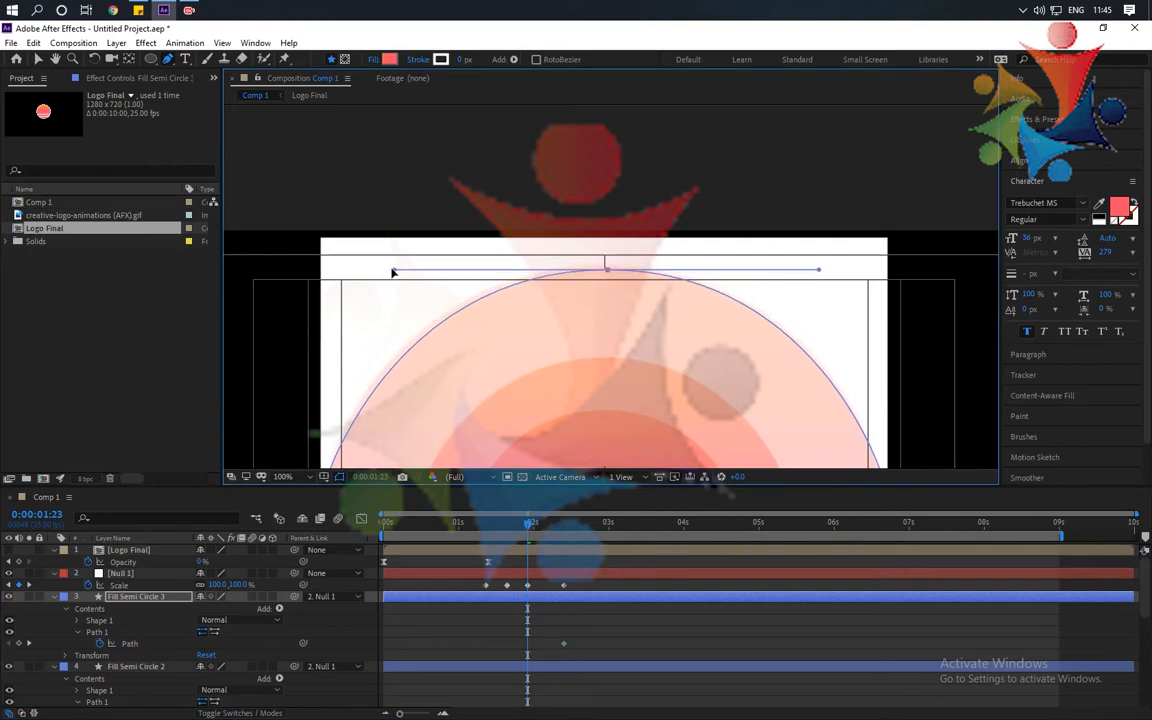
{"action": "left_click_drag", "start_coordinate": [392, 272], "coordinate": [386, 273]}
{"action": "scroll", "coordinate": [565, 333], "scroll_direction": "down", "scroll_amount": 2}
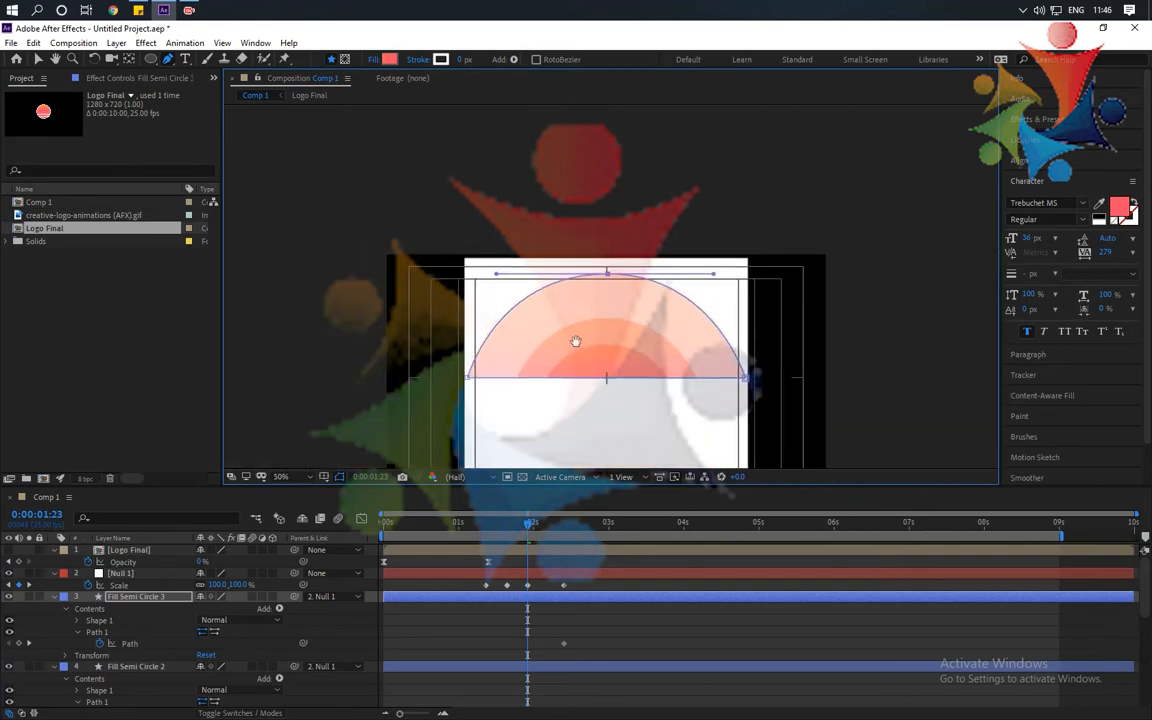
At 0:00:02:10, narrow Fill Semi Circle 2 by moving both of its base vertices inward
{"action": "left_click", "coordinate": [532, 526]}
{"action": "left_click_drag", "start_coordinate": [532, 530], "coordinate": [564, 538]}
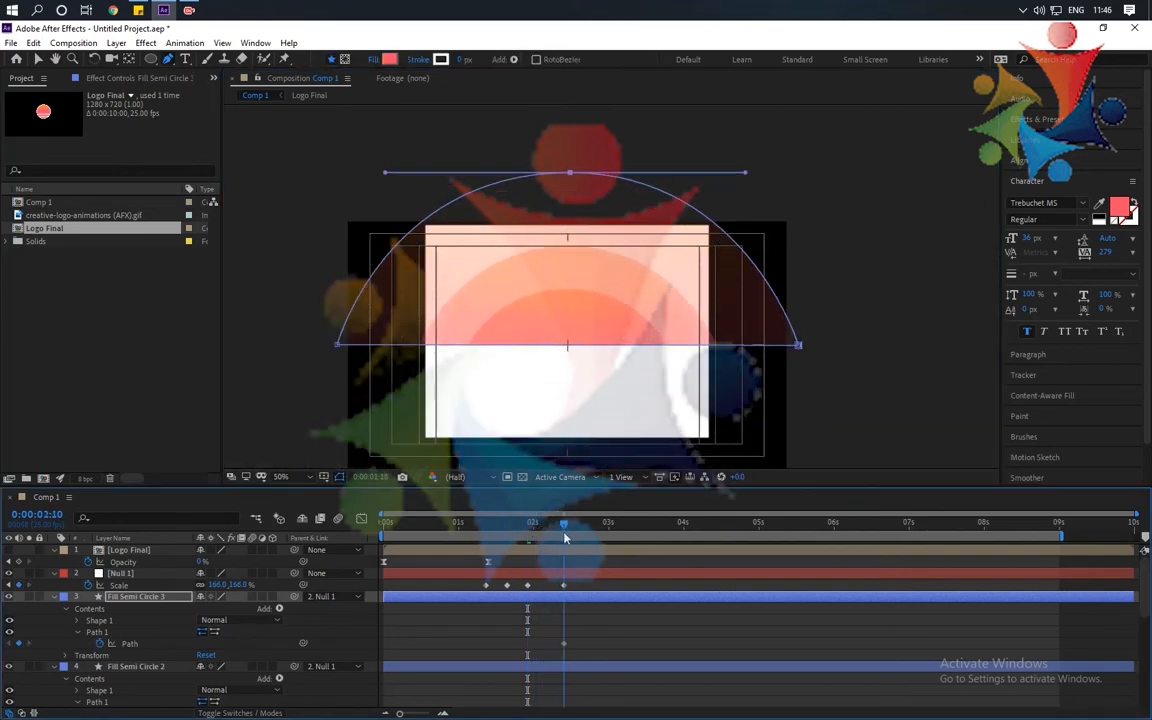
{"action": "left_click", "coordinate": [148, 667]}
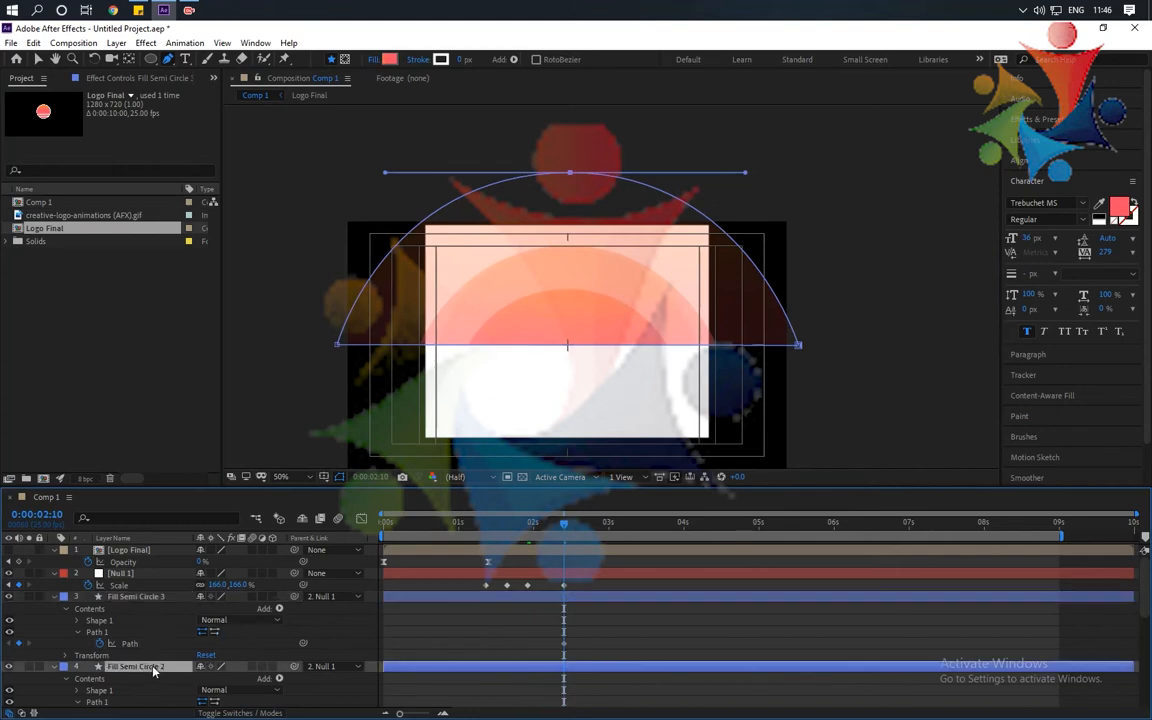
{"action": "key", "text": "period"}
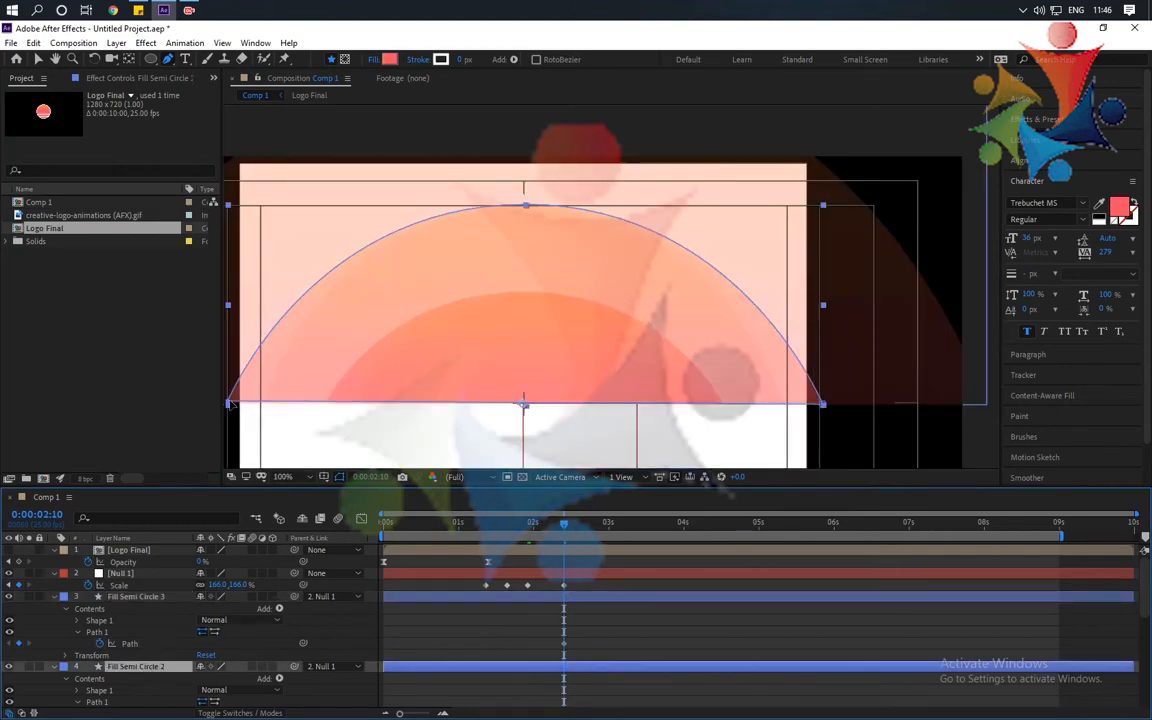
{"action": "left_click", "coordinate": [229, 403]}
{"action": "left_click_drag", "start_coordinate": [229, 403], "coordinate": [264, 408]}
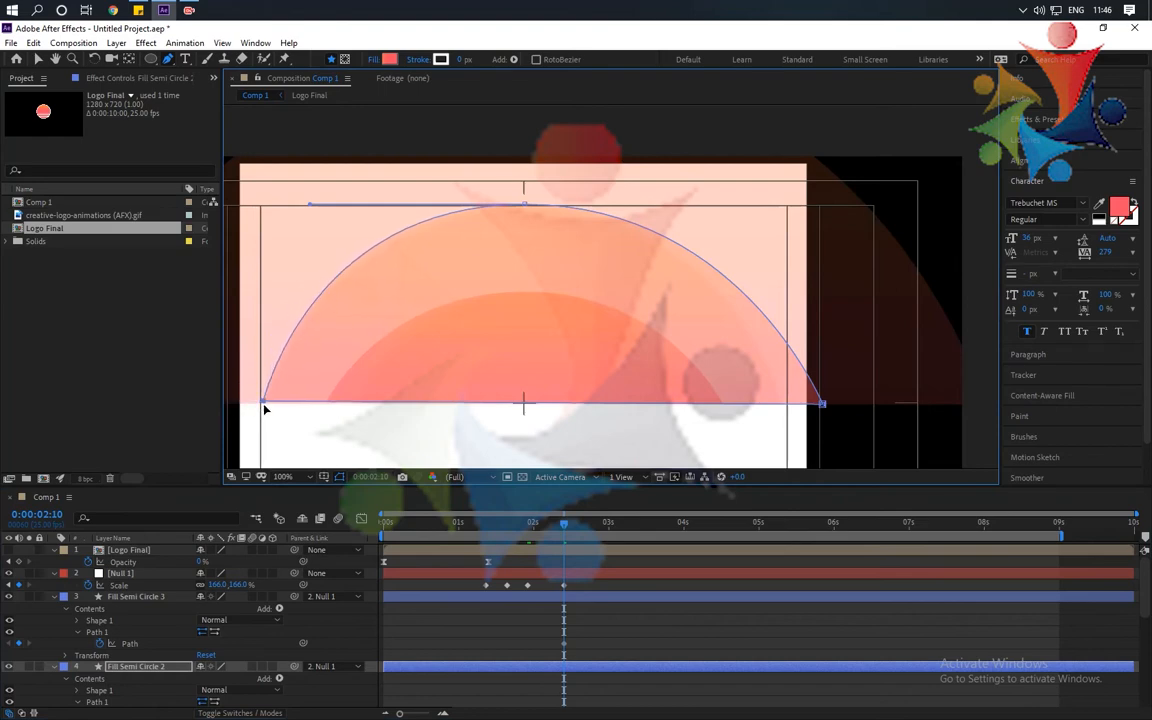
{"action": "left_click", "coordinate": [822, 404]}
{"action": "left_click_drag", "start_coordinate": [822, 404], "coordinate": [784, 406]}
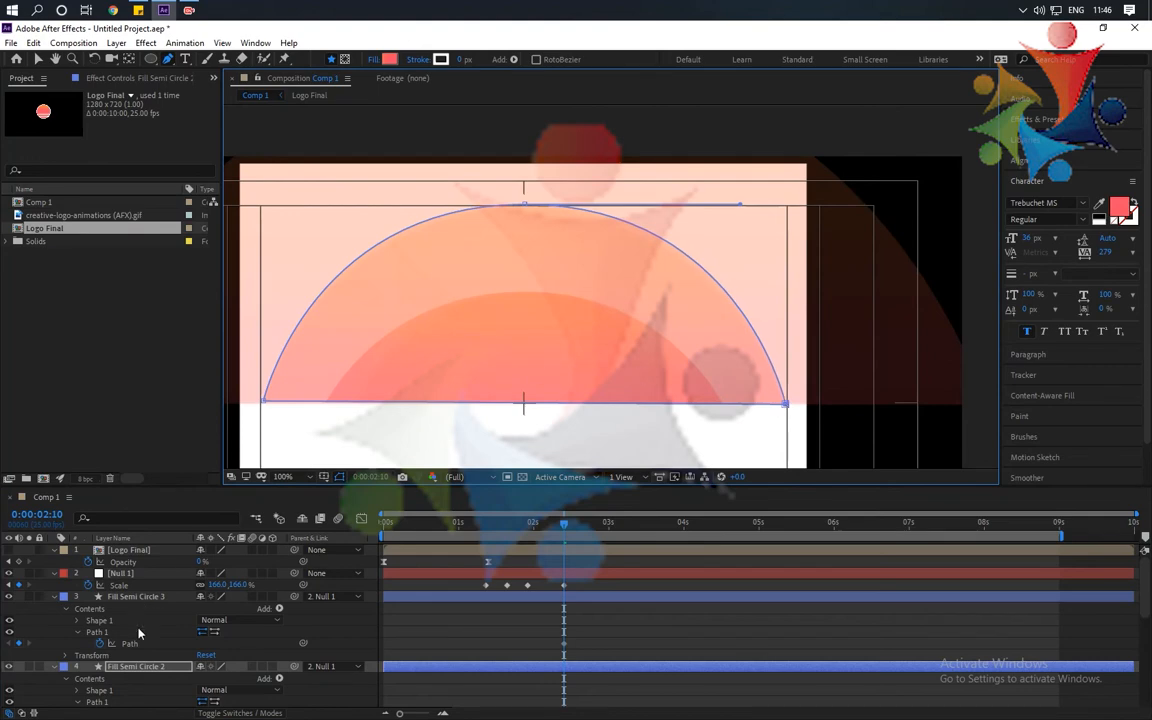
Move both base vertices of Fill Semi Circle inward at 0:00:02:10 and shorten the curve handles of its top vertex
{"action": "scroll", "coordinate": [138, 632], "scroll_direction": "down", "scroll_amount": 3}
{"action": "left_click", "coordinate": [125, 692]}
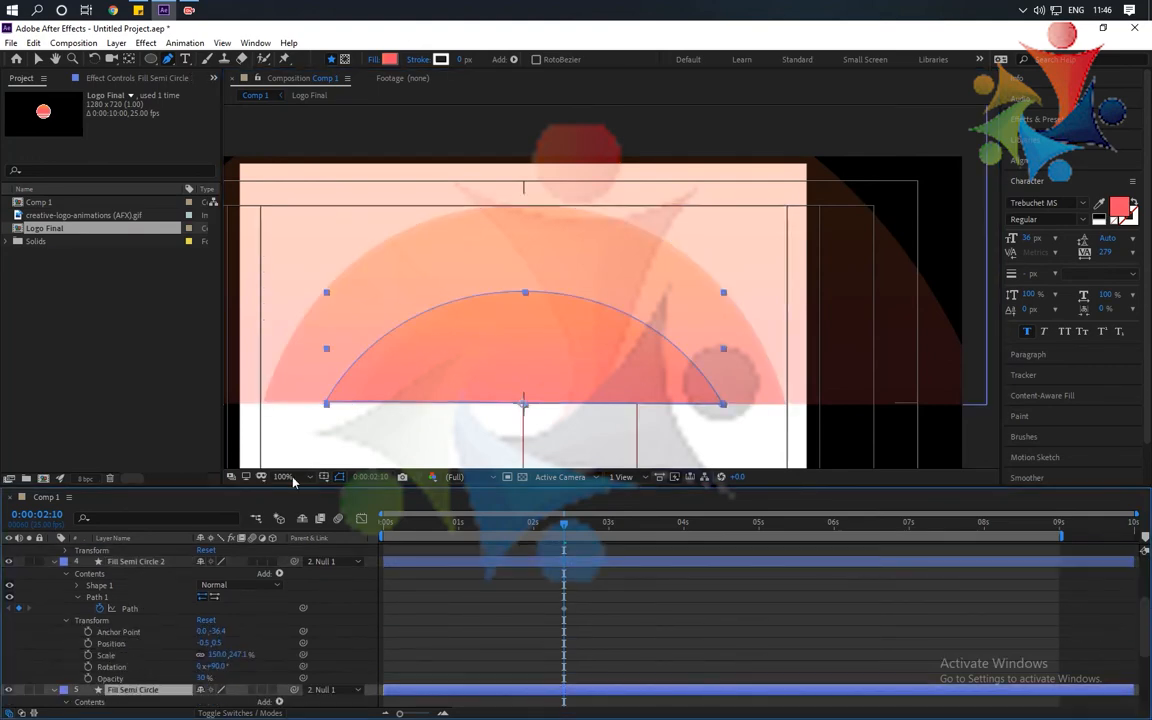
{"action": "left_click", "coordinate": [325, 404]}
{"action": "left_click_drag", "start_coordinate": [325, 404], "coordinate": [357, 404]}
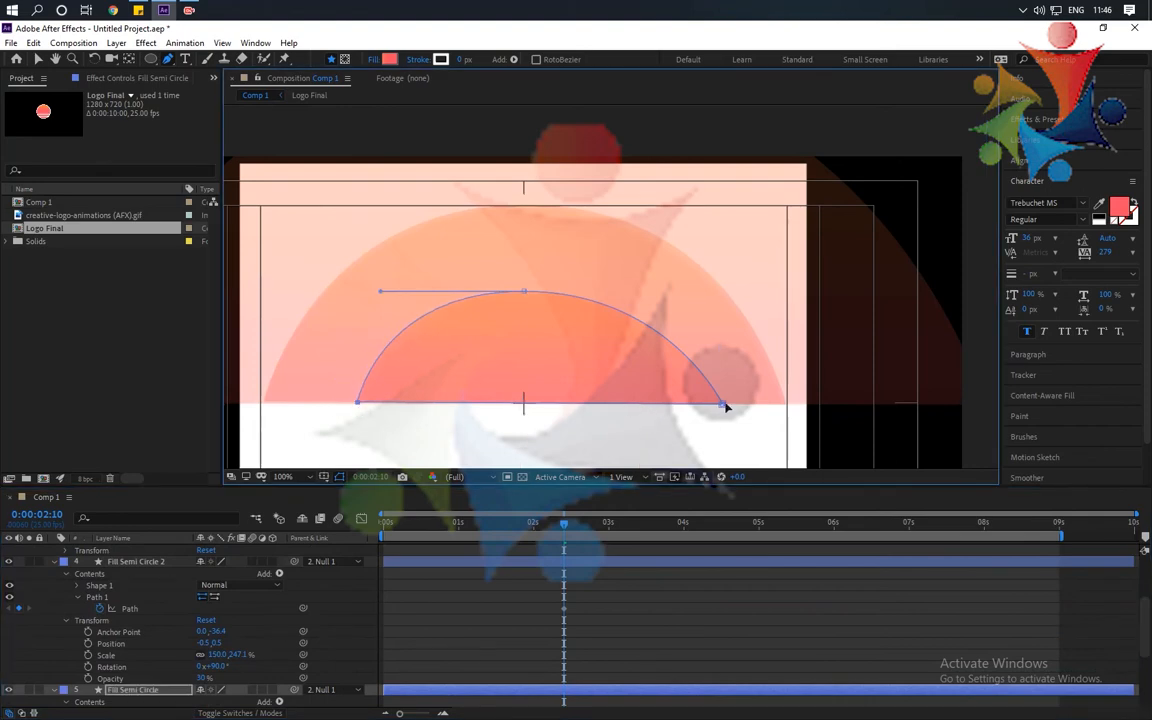
{"action": "left_click_drag", "start_coordinate": [727, 406], "coordinate": [697, 406]}
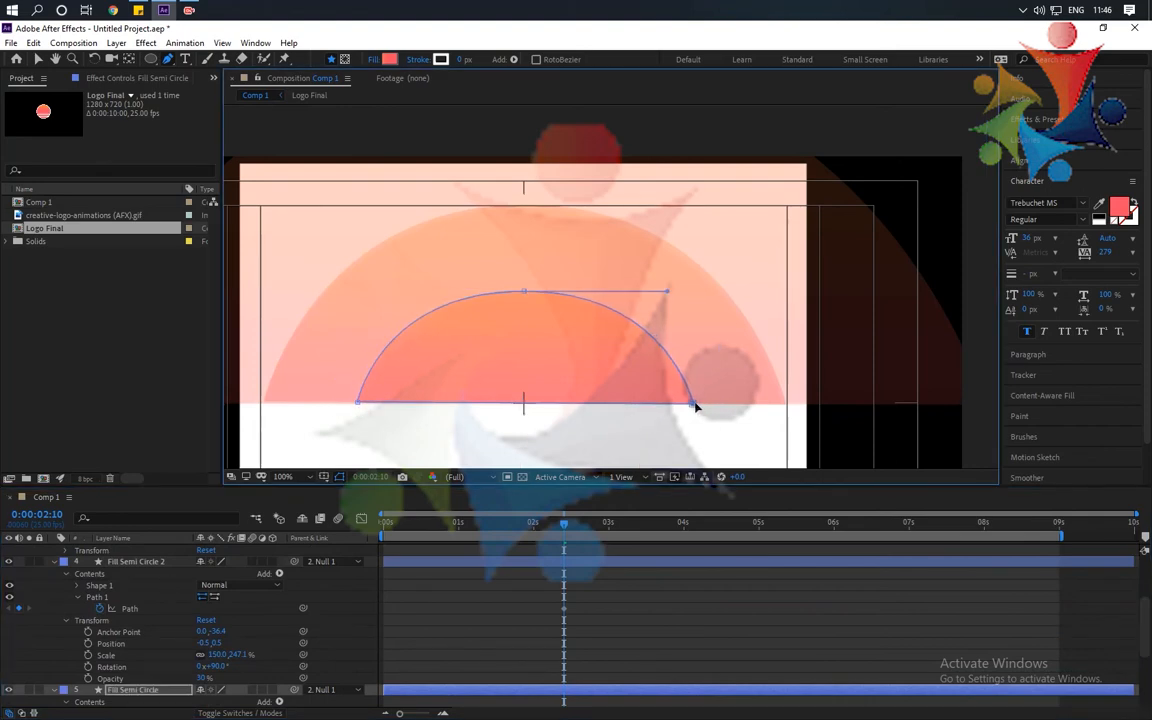
{"action": "left_click", "coordinate": [523, 292]}
{"action": "left_click_drag", "start_coordinate": [662, 297], "coordinate": [659, 297]}
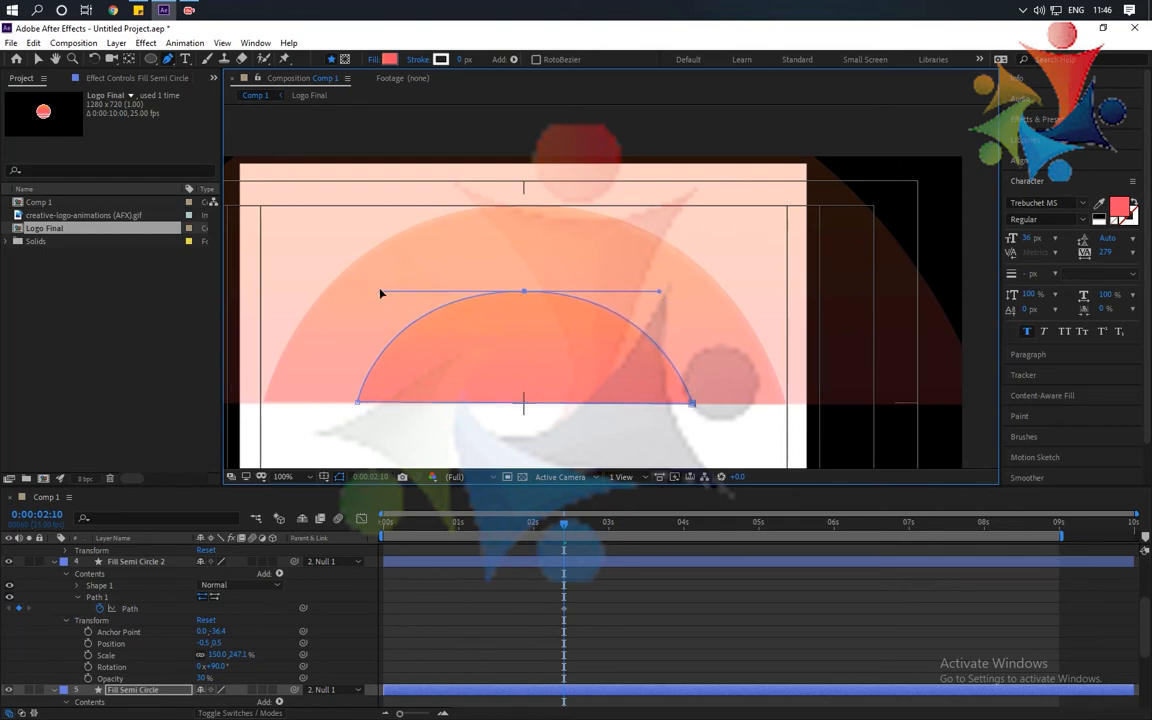
{"action": "left_click_drag", "start_coordinate": [381, 293], "coordinate": [395, 293]}
{"action": "scroll", "coordinate": [473, 332], "scroll_direction": "down", "scroll_amount": 4}
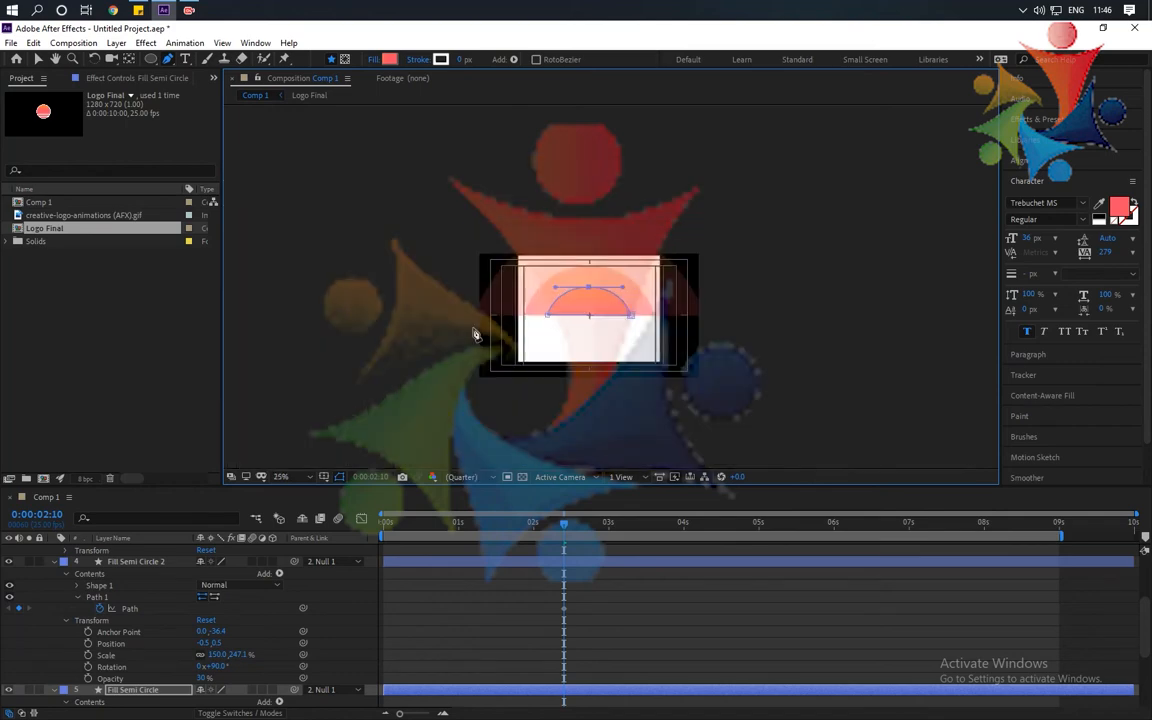
{"action": "scroll", "coordinate": [597, 327], "scroll_direction": "up", "scroll_amount": 3}
{"action": "left_click_drag", "start_coordinate": [600, 313], "coordinate": [546, 309]}
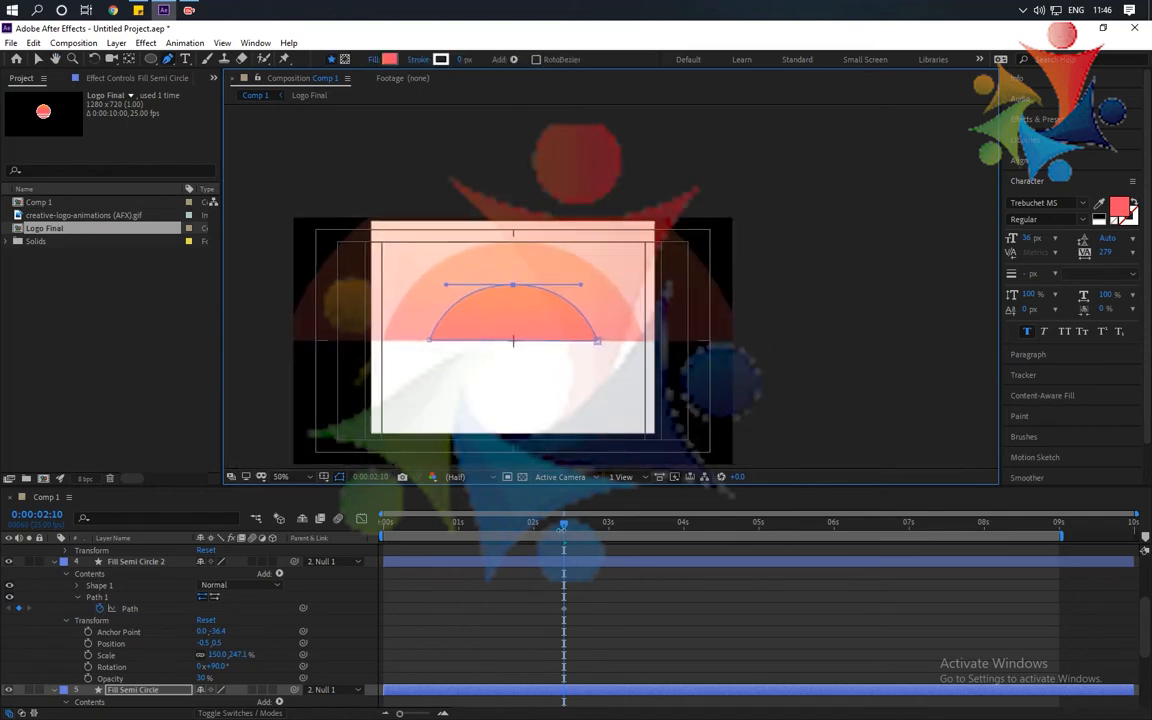
At 0:00:01:23, widen Fill Semi Circle by moving its base vertices outward, evenly around the centre
{"action": "left_click", "coordinate": [557, 533]}
{"action": "left_click_drag", "start_coordinate": [557, 533], "coordinate": [516, 541]}
{"action": "scroll", "coordinate": [535, 578], "scroll_direction": "up", "scroll_amount": 5}
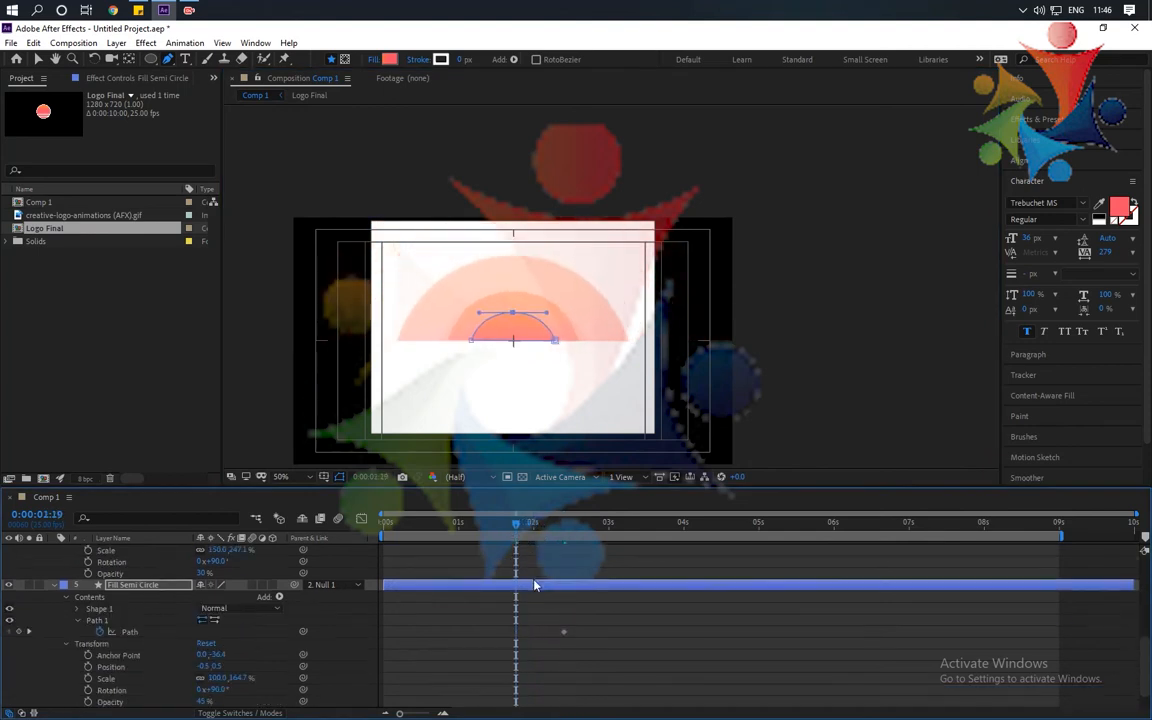
{"action": "left_click_drag", "start_coordinate": [518, 526], "coordinate": [528, 527]}
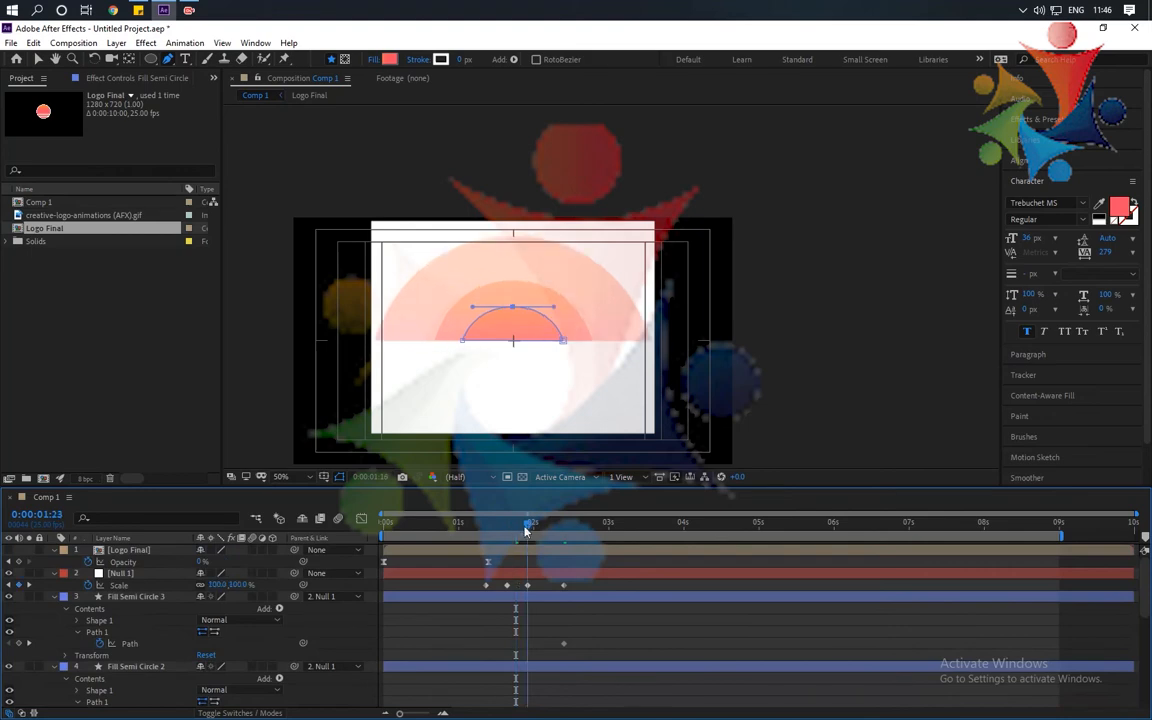
{"action": "scroll", "coordinate": [558, 594], "scroll_direction": "down", "scroll_amount": 5}
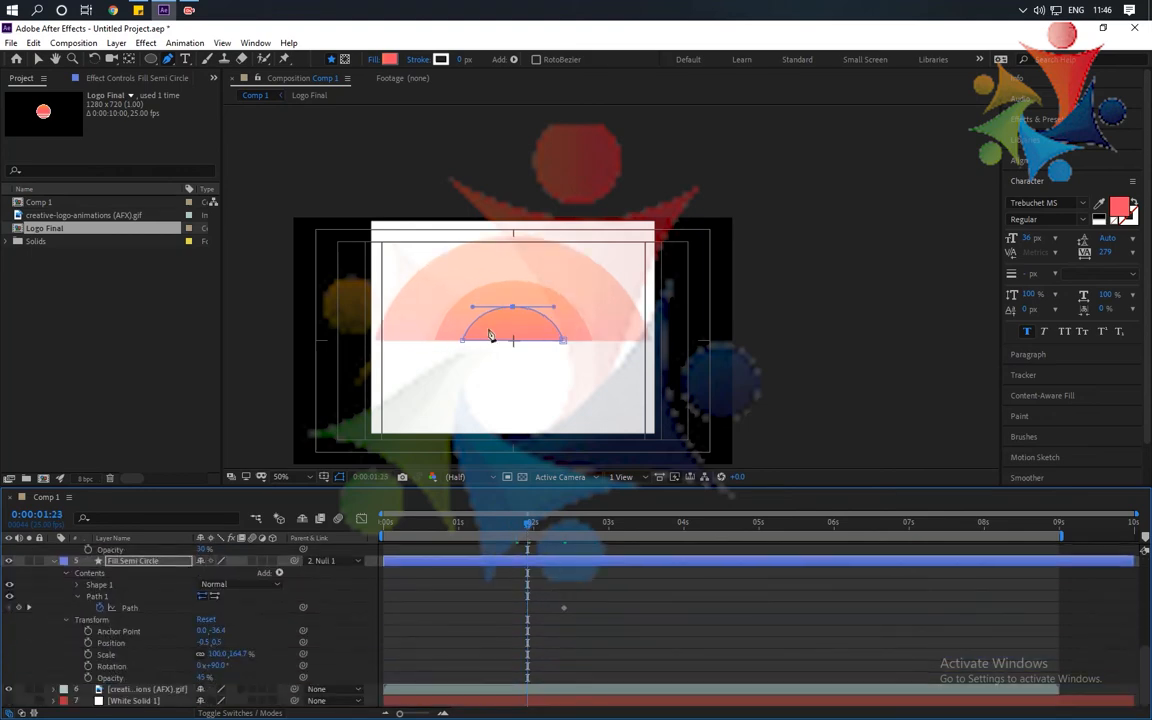
{"action": "scroll", "coordinate": [485, 337], "scroll_direction": "up", "scroll_amount": 4}
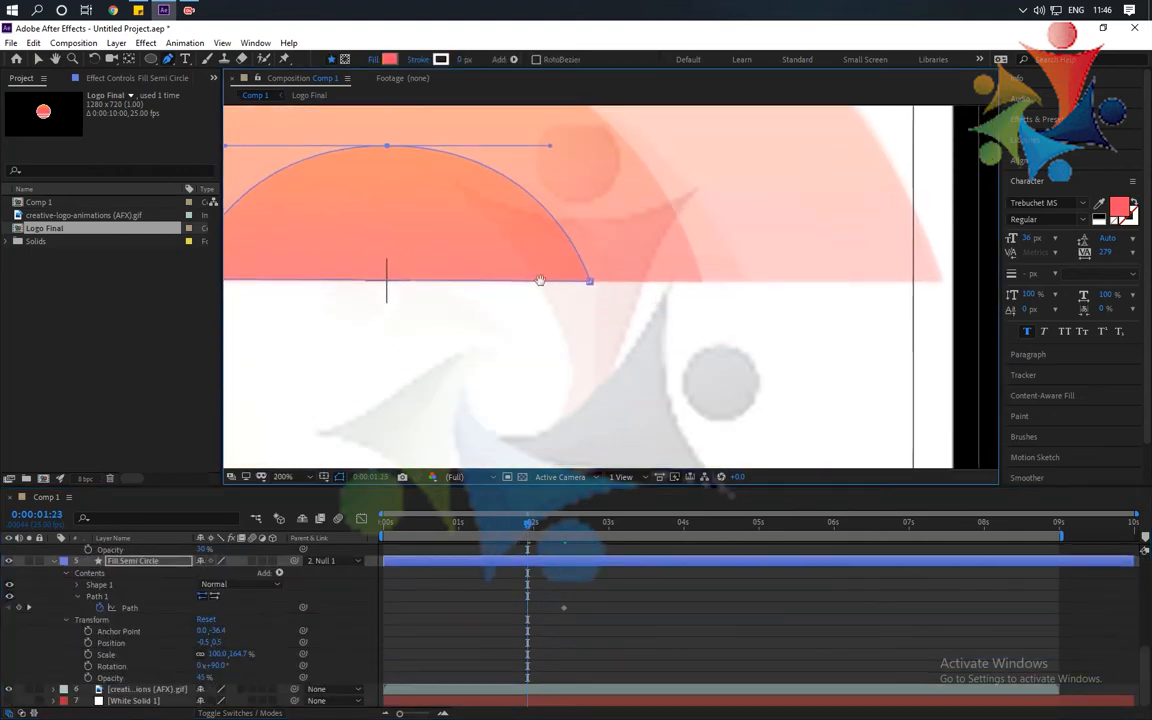
{"action": "left_click_drag", "start_coordinate": [541, 281], "coordinate": [754, 324]}
{"action": "left_click_drag", "start_coordinate": [313, 324], "coordinate": [284, 328]}
Widen Fill Semi Circle 2 at 0:00:01:23 by moving its left and right base vertices outward
{"action": "scroll", "coordinate": [139, 640], "scroll_direction": "up", "scroll_amount": 6}
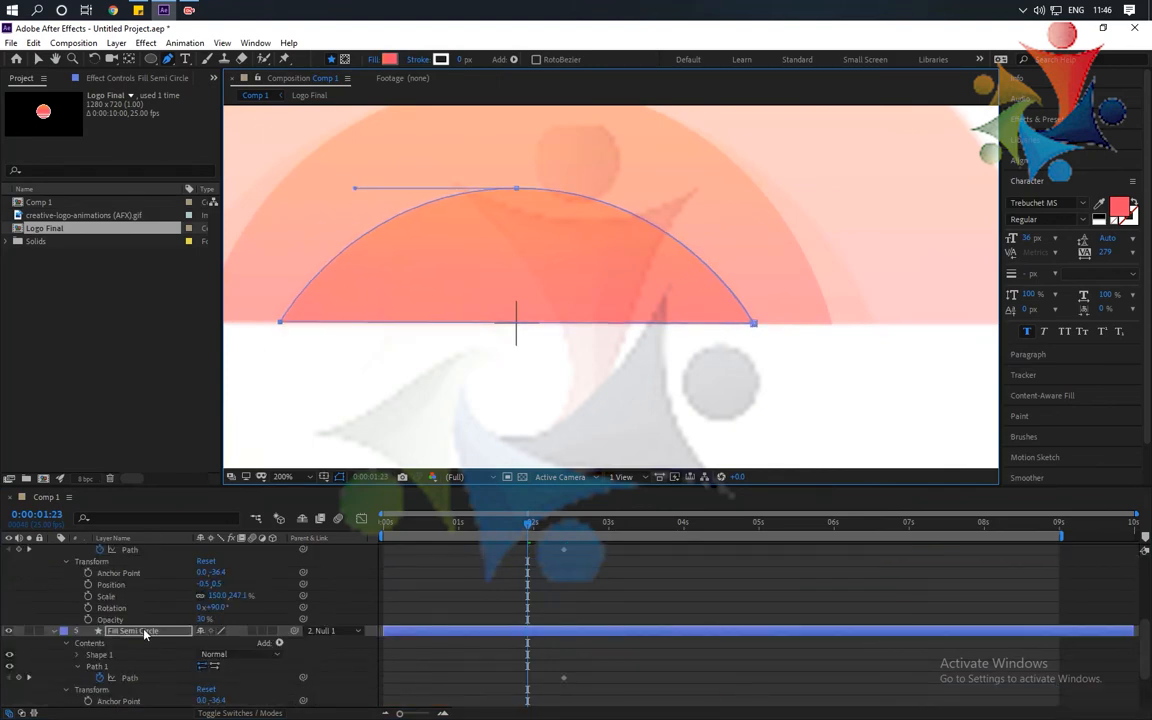
{"action": "left_click", "coordinate": [139, 609]}
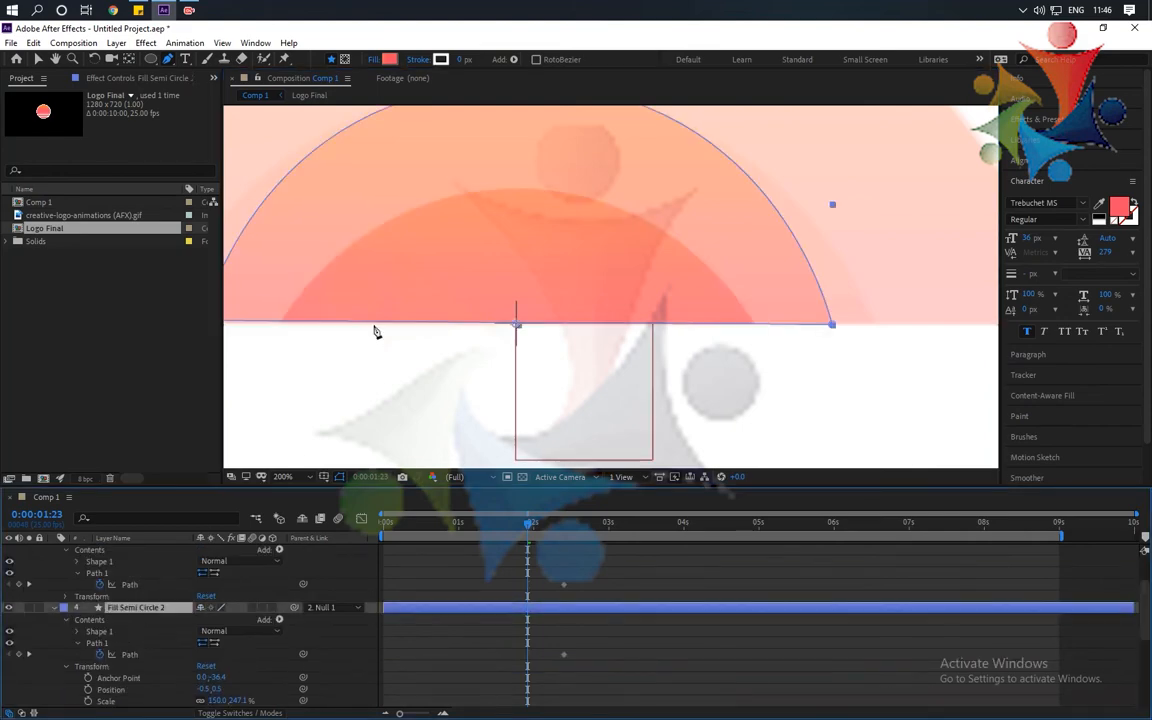
{"action": "left_click", "coordinate": [469, 389]}
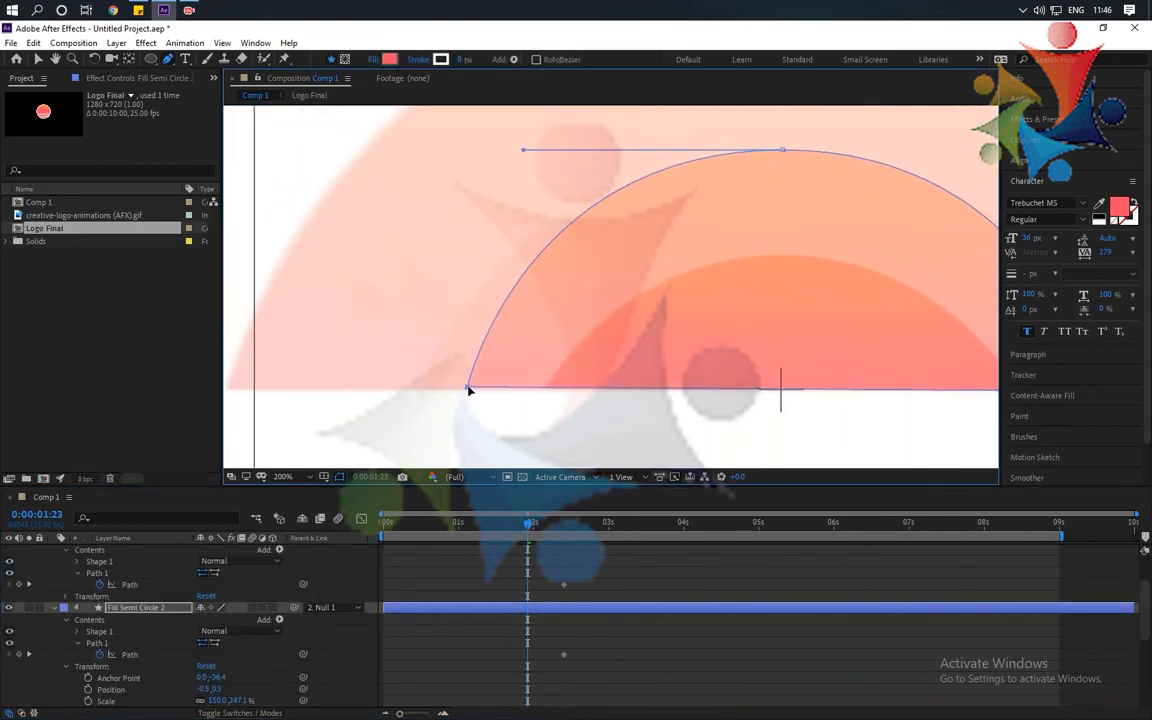
{"action": "left_click_drag", "start_coordinate": [469, 389], "coordinate": [422, 387]}
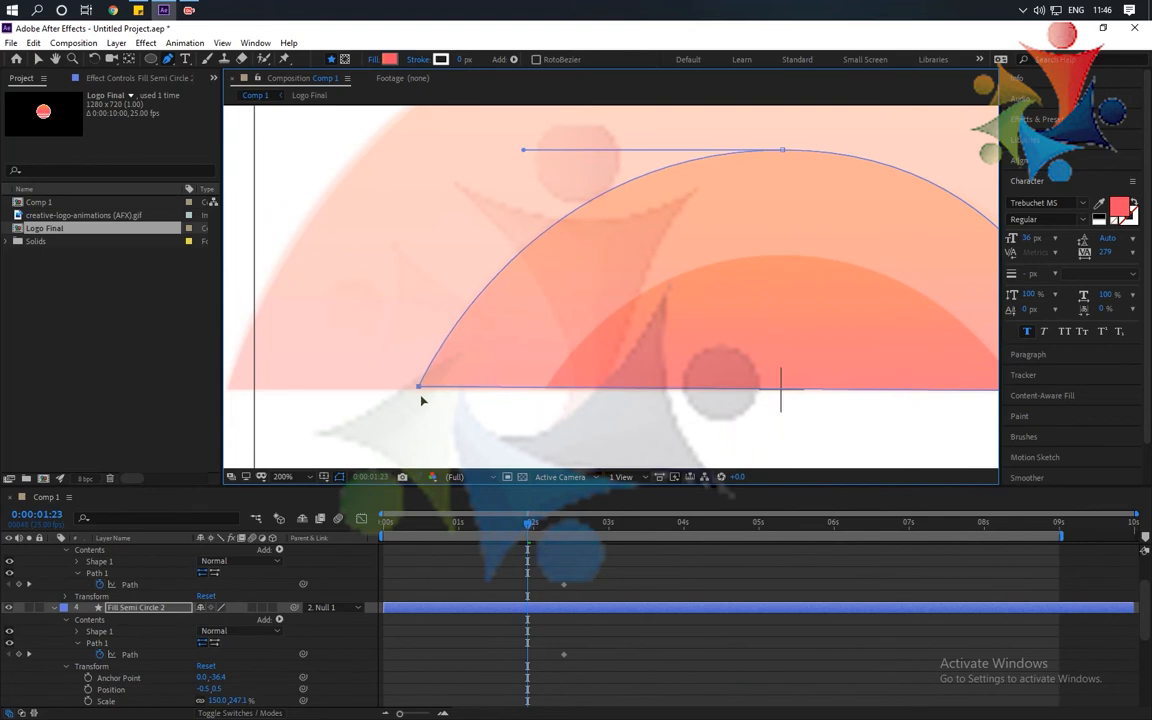
{"action": "scroll", "coordinate": [425, 405], "scroll_direction": "right", "scroll_amount": 5}
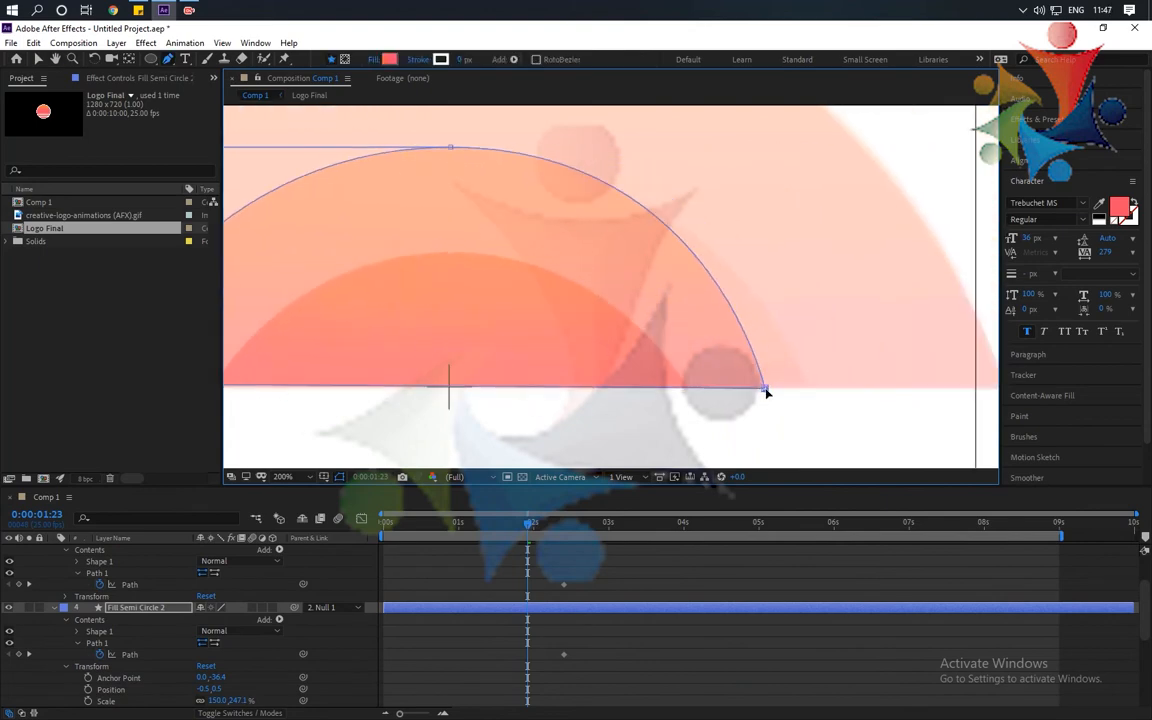
{"action": "left_click_drag", "start_coordinate": [767, 393], "coordinate": [809, 398]}
{"action": "scroll", "coordinate": [525, 270], "scroll_direction": "down", "scroll_amount": 2}
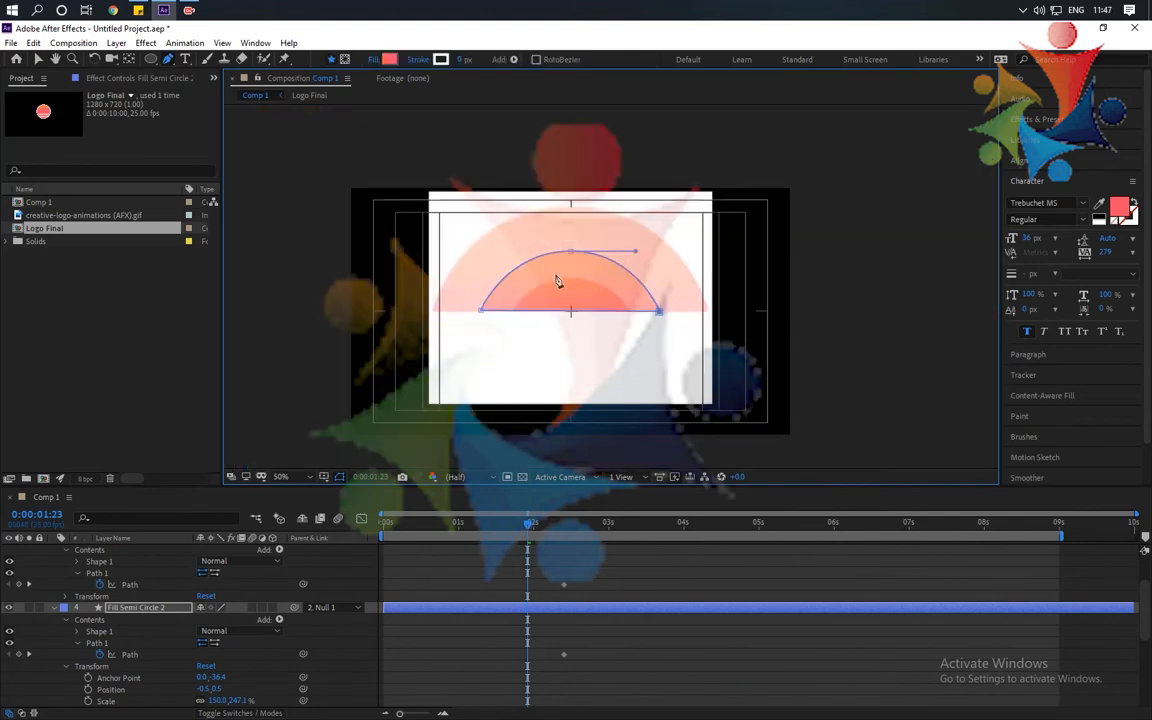
Show only the keyframed properties of the three Fill Semi Circle layers, and set the current time to 0:00:01:23
{"action": "left_click", "coordinate": [536, 532]}
{"action": "left_click_drag", "start_coordinate": [538, 534], "coordinate": [564, 540]}
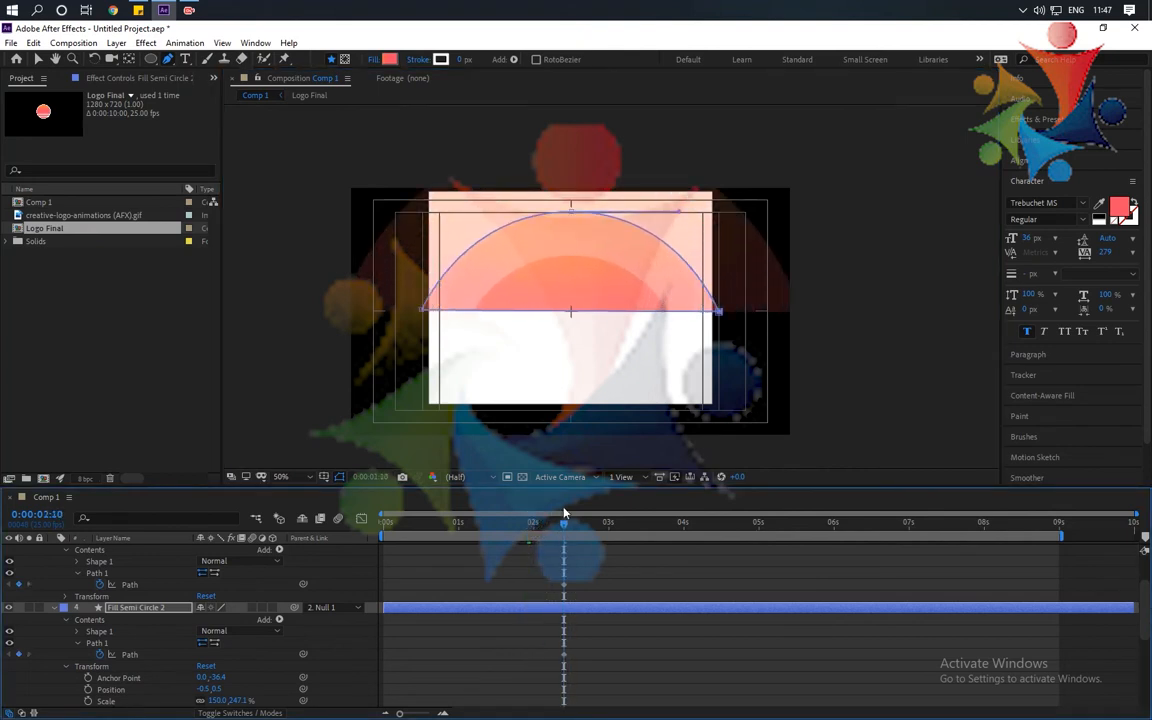
{"action": "scroll", "coordinate": [622, 645], "scroll_direction": "down", "scroll_amount": 2}
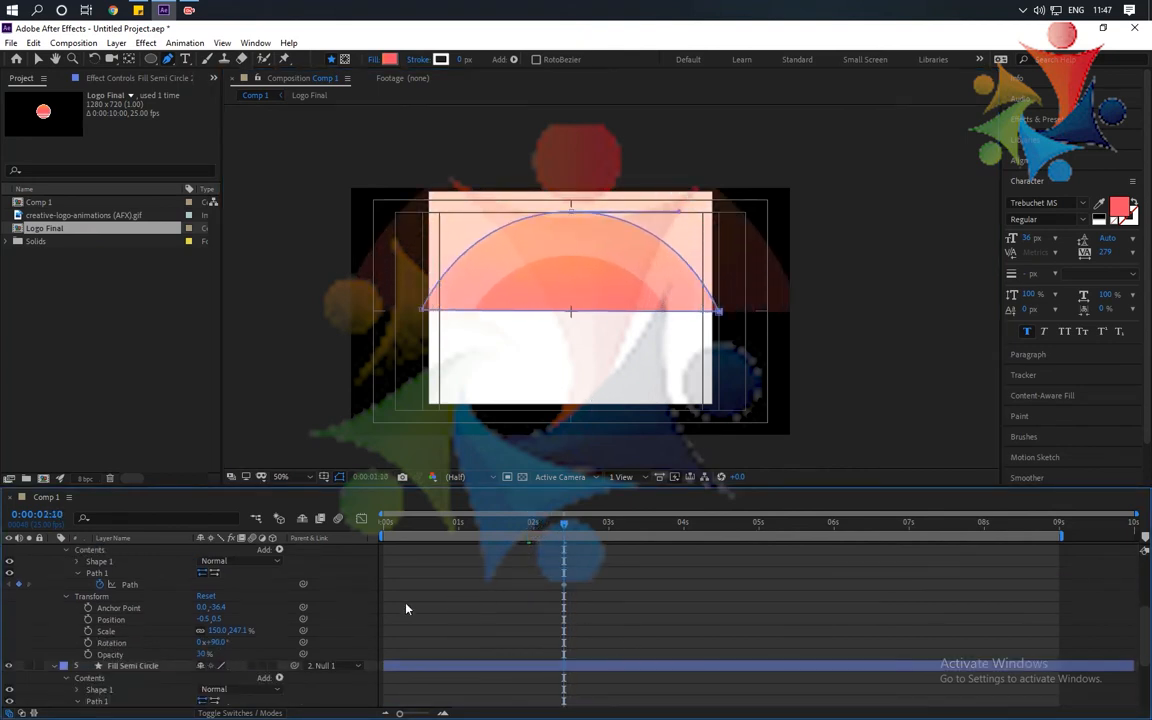
{"action": "scroll", "coordinate": [406, 608], "scroll_direction": "up", "scroll_amount": 3}
{"action": "left_click", "coordinate": [129, 586]}
{"action": "left_click", "coordinate": [138, 599]}
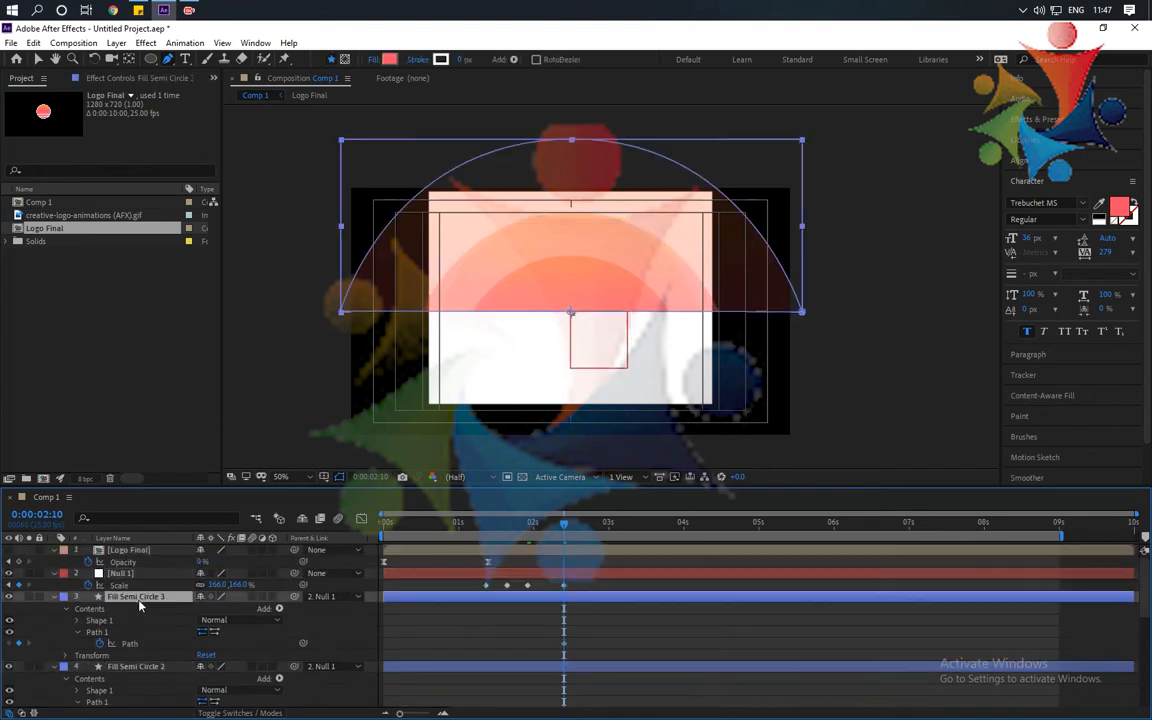
{"action": "scroll", "coordinate": [146, 600], "scroll_direction": "down", "scroll_amount": 2}
{"action": "left_click", "coordinate": [148, 598], "text": "ctrl"}
{"action": "scroll", "coordinate": [148, 598], "scroll_direction": "down", "scroll_amount": 3}
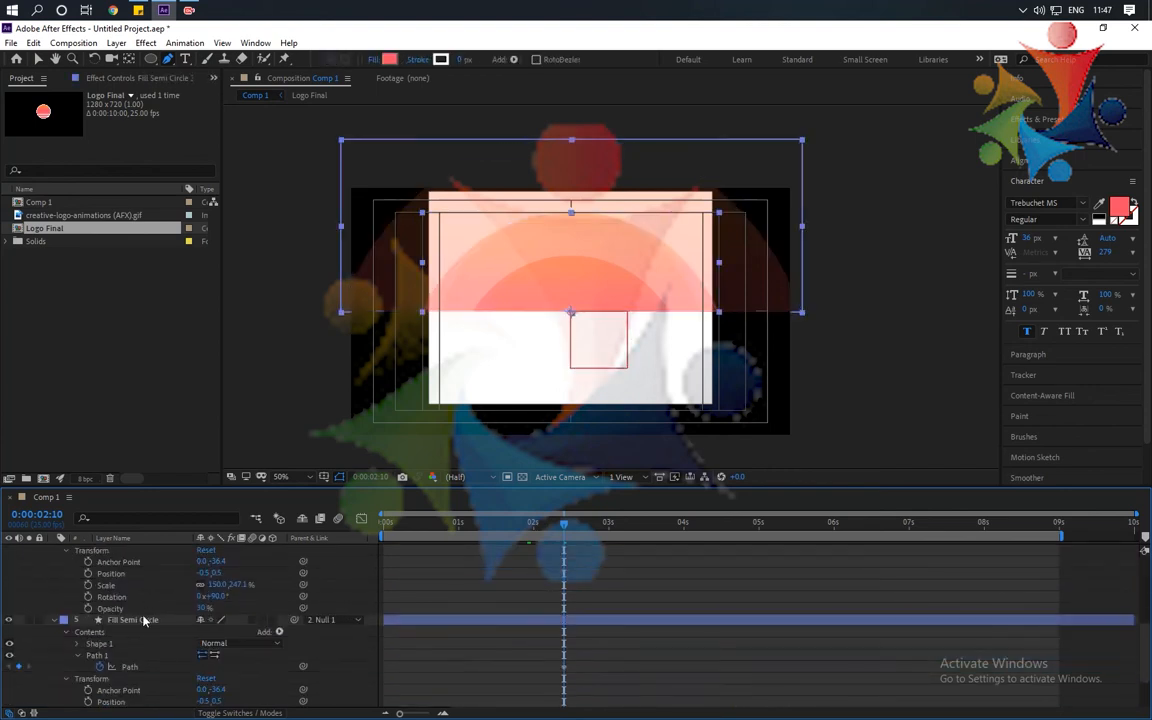
{"action": "left_click", "coordinate": [143, 619], "text": "ctrl"}
{"action": "key", "text": "u"}
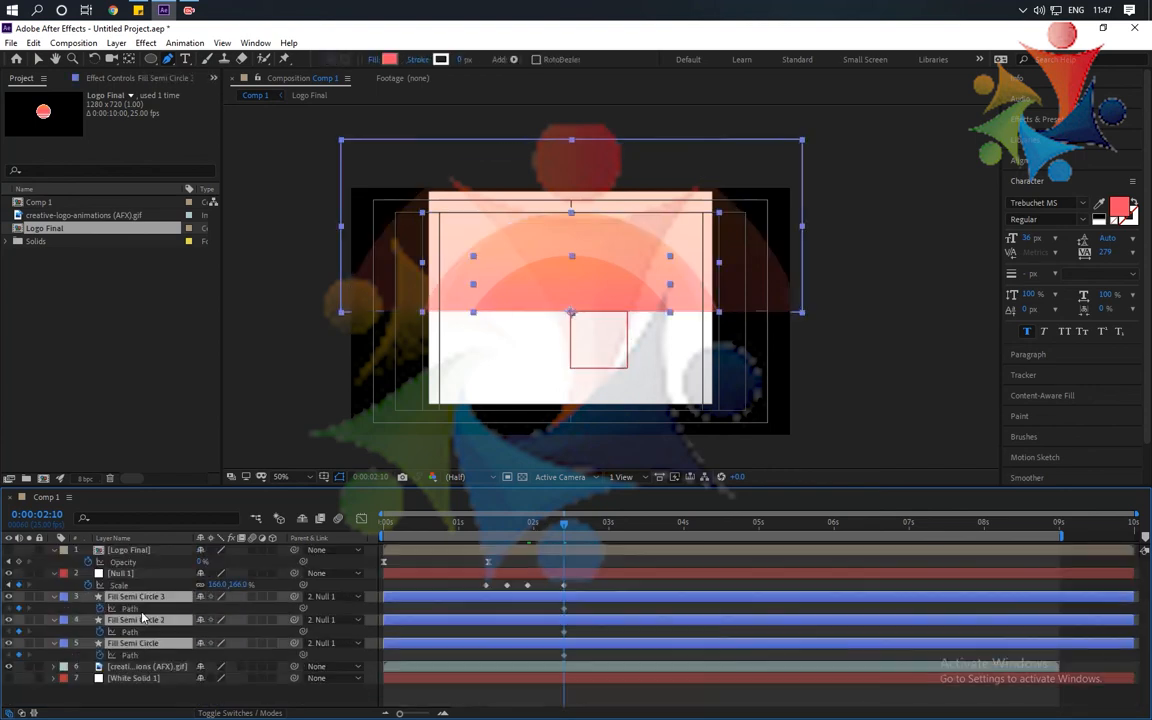
{"action": "left_click", "coordinate": [210, 692]}
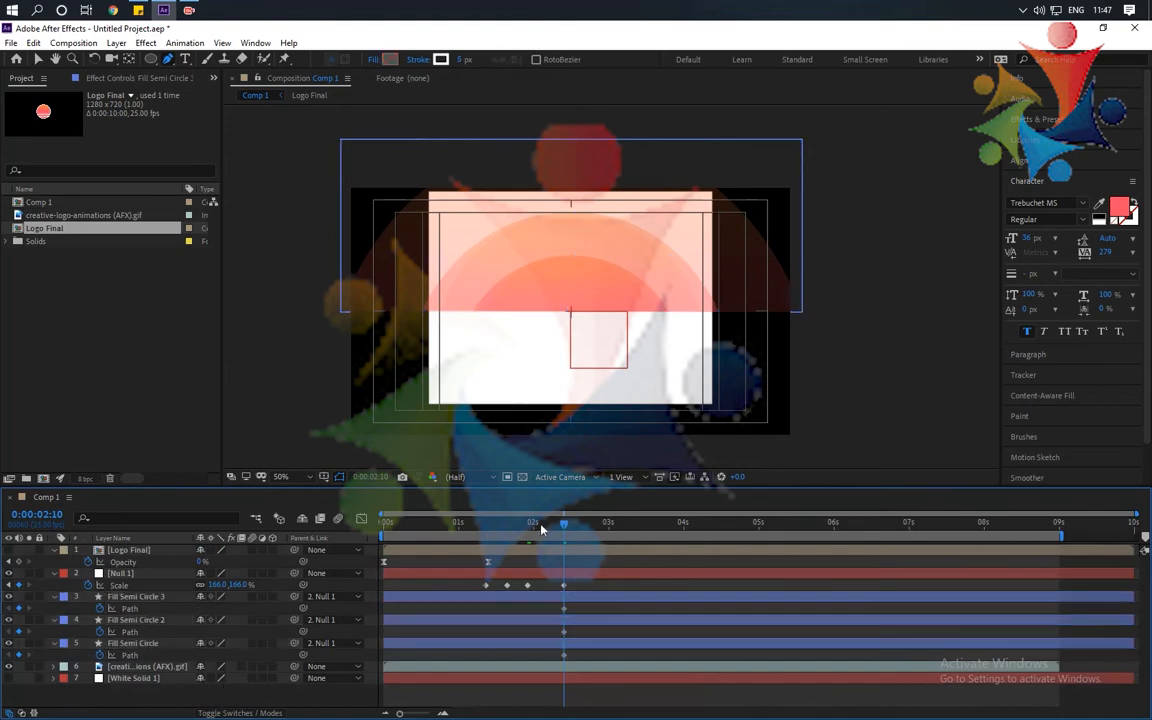
{"action": "key", "text": "j"}
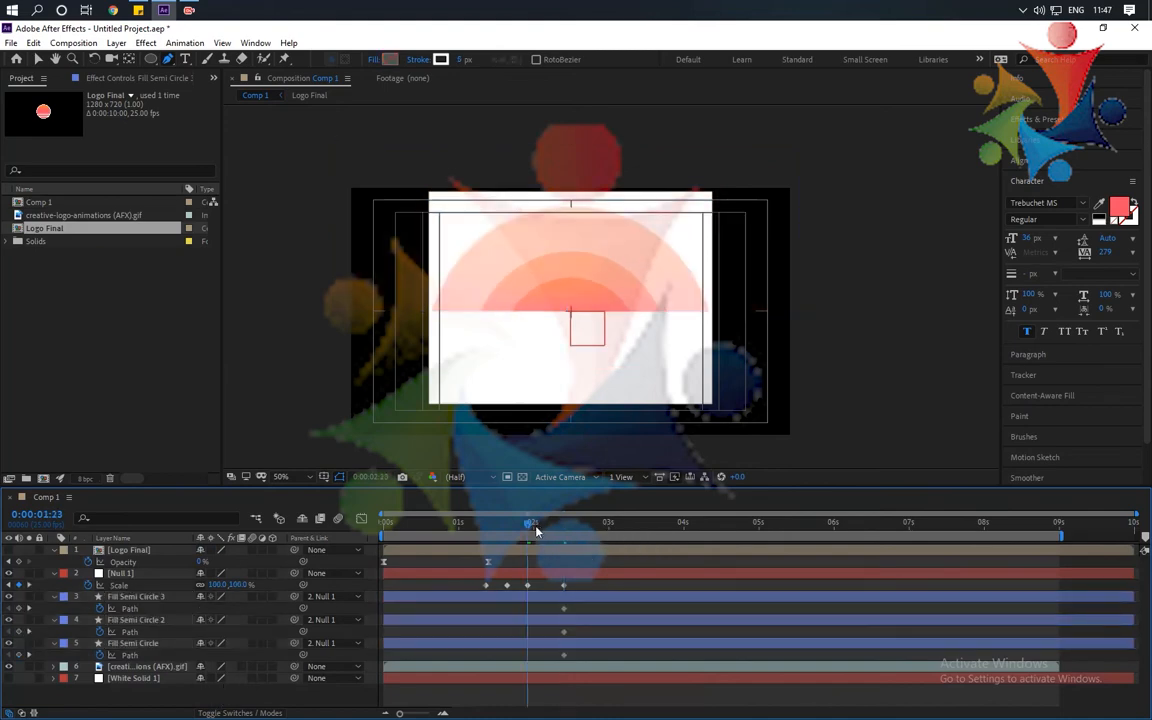
Add Path keyframes at 0:00:01:23 to Fill Semi Circle 3, Fill Semi Circle 2 and Fill Semi Circle
{"action": "mouse_move", "coordinate": [536, 531]}
{"action": "left_mouse_down"}
{"action": "mouse_move", "coordinate": [561, 543]}
{"action": "mouse_move", "coordinate": [534, 547]}
{"action": "left_mouse_up"}
{"action": "left_click", "coordinate": [18, 608]}
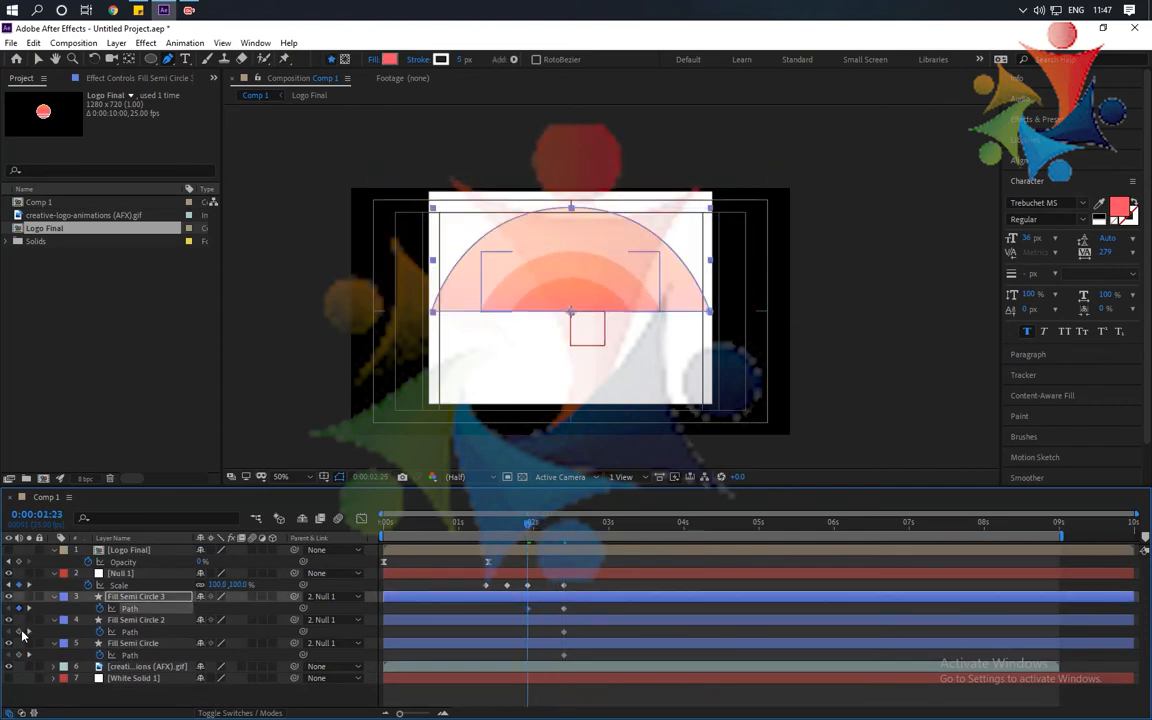
{"action": "left_click", "coordinate": [18, 631]}
{"action": "left_click", "coordinate": [18, 654]}
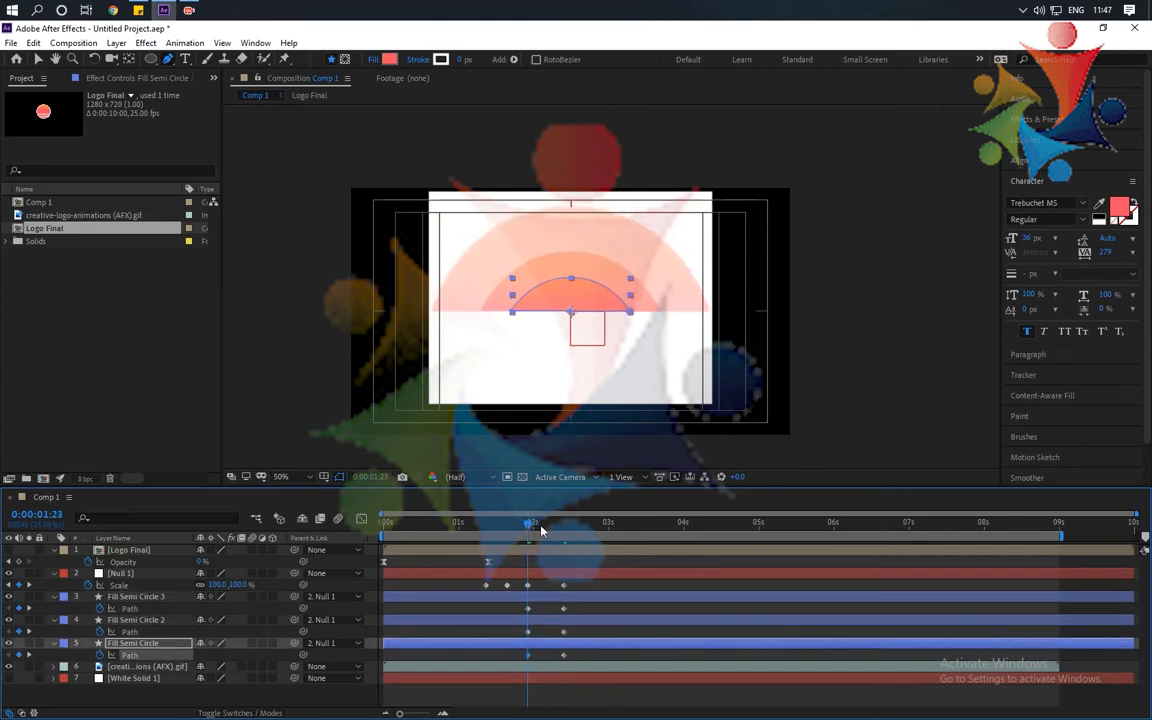
At 0:00:02:10, narrow Fill Semi Circle by moving its two base vertices inward, evenly around the centre
{"action": "left_click_drag", "start_coordinate": [540, 531], "coordinate": [565, 539]}
{"action": "scroll", "coordinate": [486, 338], "scroll_direction": "up", "scroll_amount": 1}
{"action": "left_click_drag", "start_coordinate": [470, 343], "coordinate": [526, 354]}
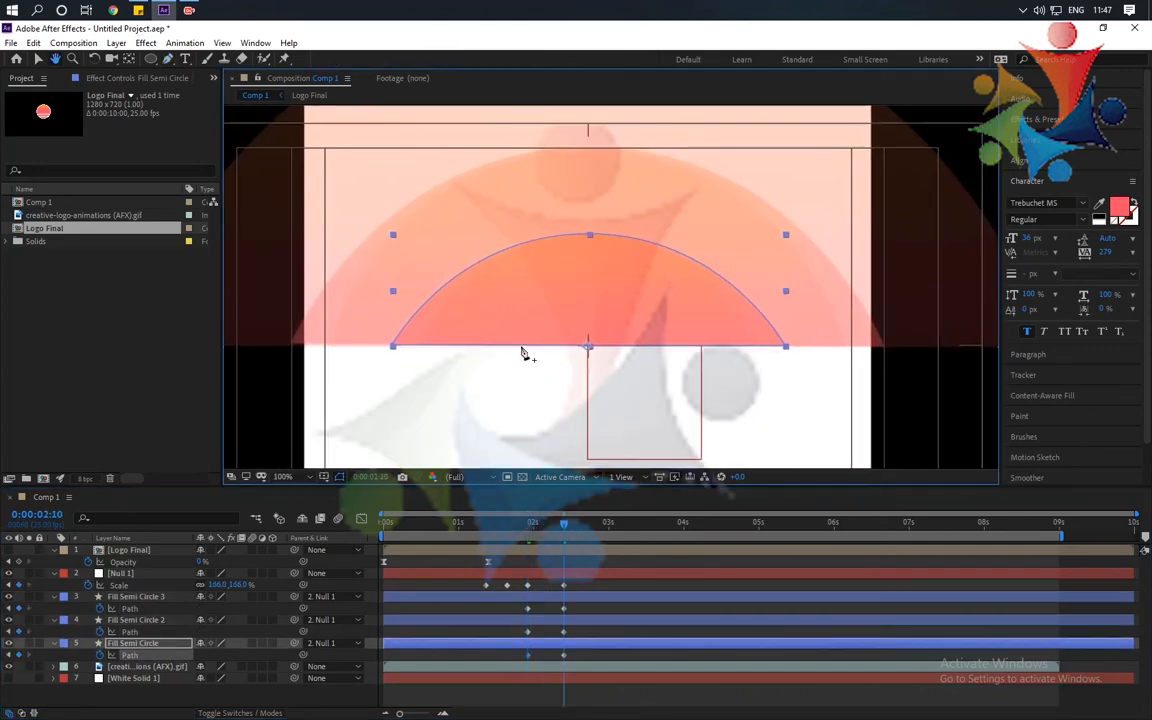
{"action": "left_click_drag", "start_coordinate": [395, 347], "coordinate": [422, 348]}
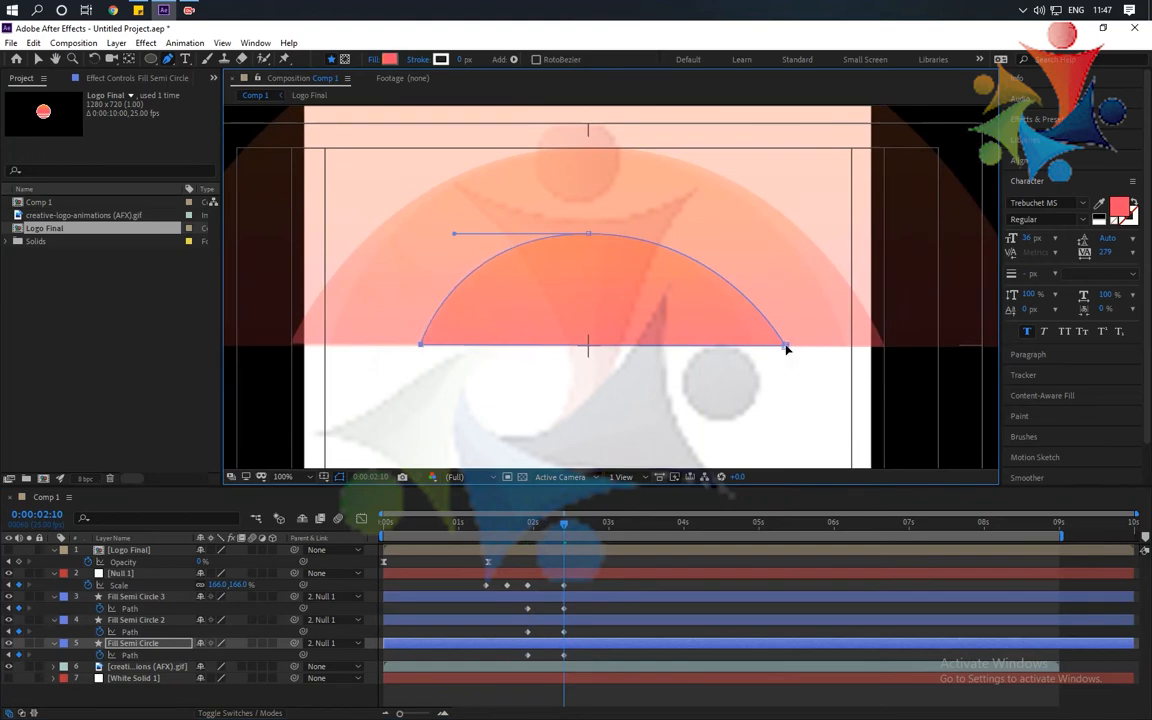
{"action": "left_click_drag", "start_coordinate": [785, 346], "coordinate": [758, 348]}
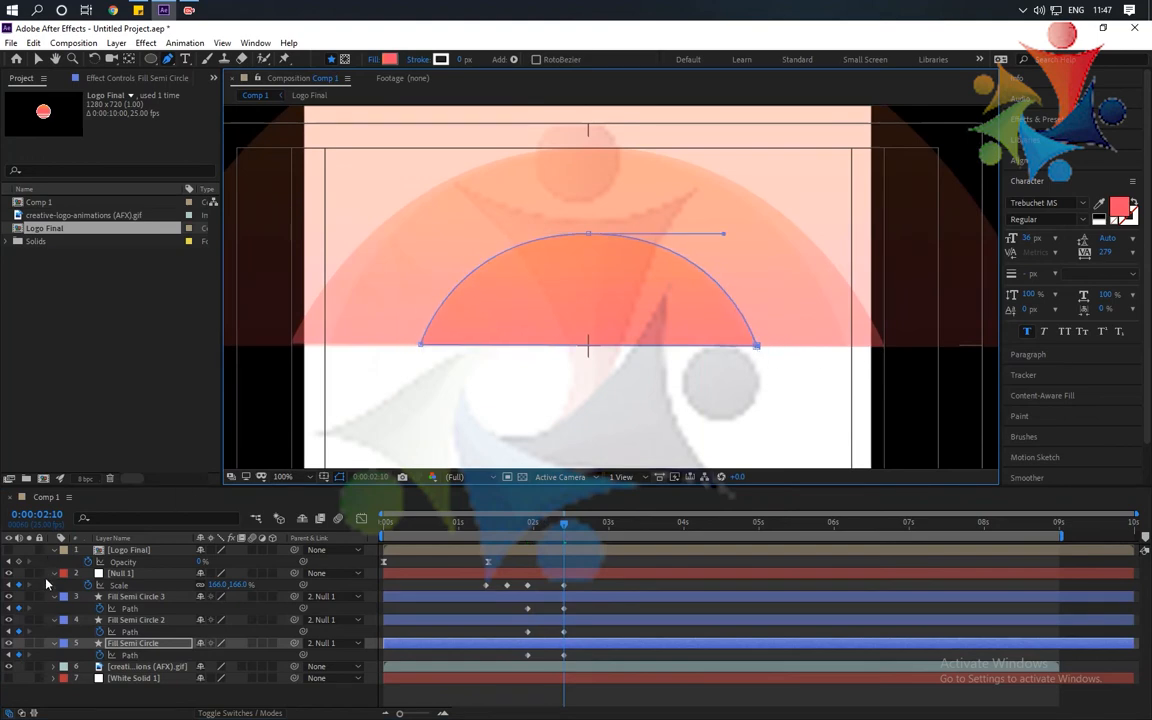
Narrow Fill Semi Circle 2 symmetrically at 0:00:02:10 by scaling its bounding box inward with the Selection tool
{"action": "left_click", "coordinate": [136, 620]}
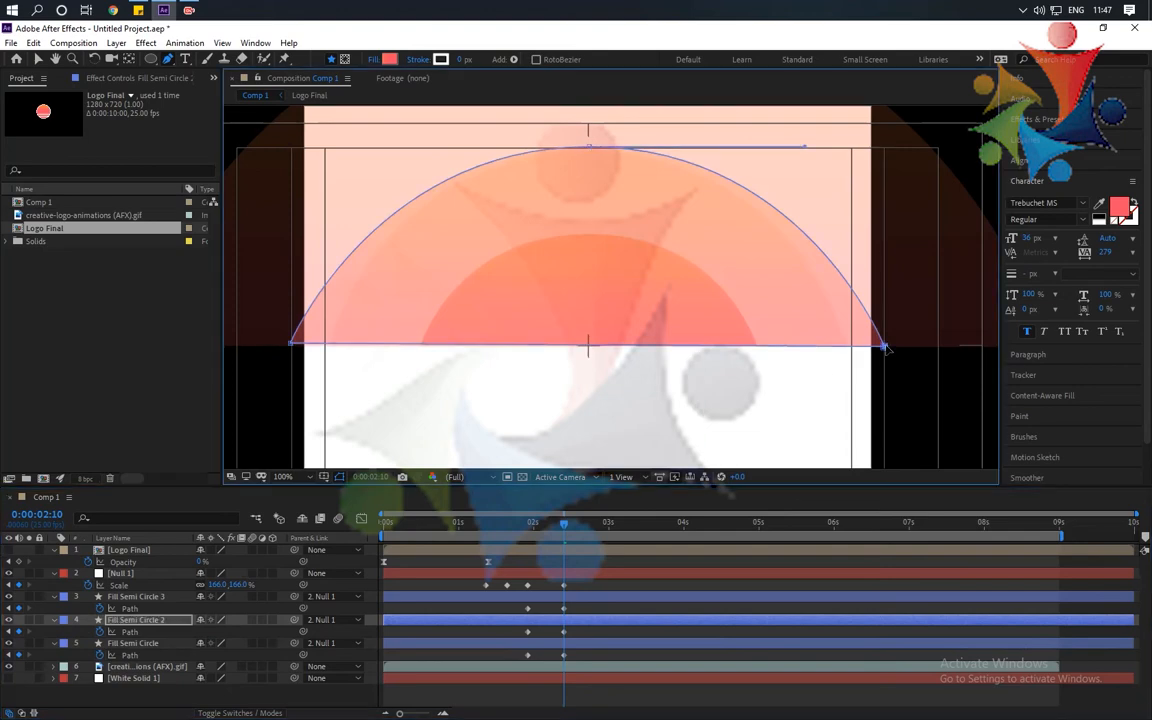
{"action": "key", "text": "v"}
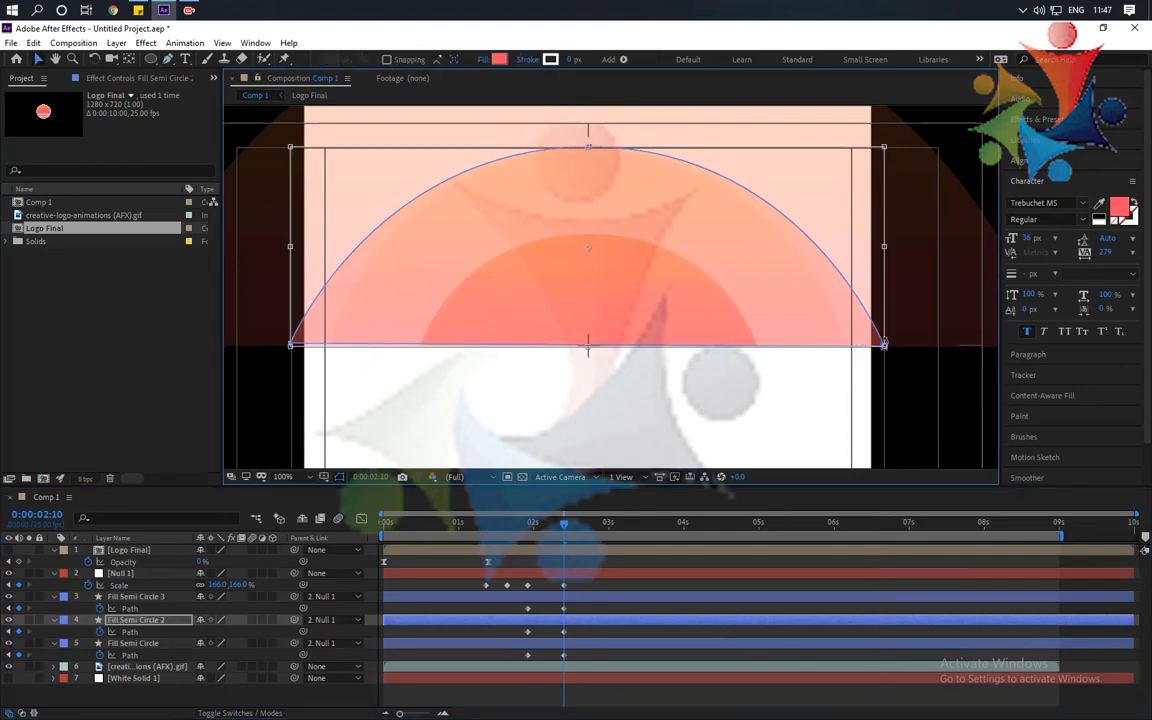
{"action": "left_click_drag", "start_coordinate": [884, 250], "coordinate": [850, 260]}
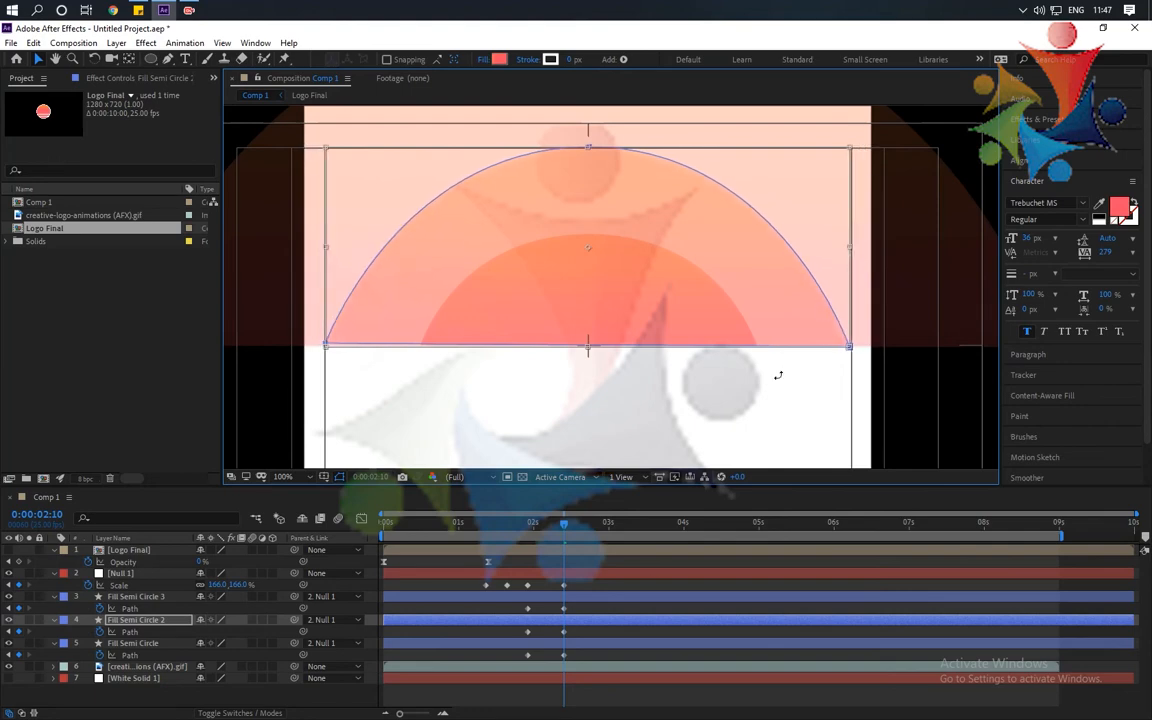
Reveal Scale on the three Fill Semi Circle layers and start keyframing it at 0:00:01:23
{"action": "left_click_drag", "start_coordinate": [563, 528], "coordinate": [529, 538]}
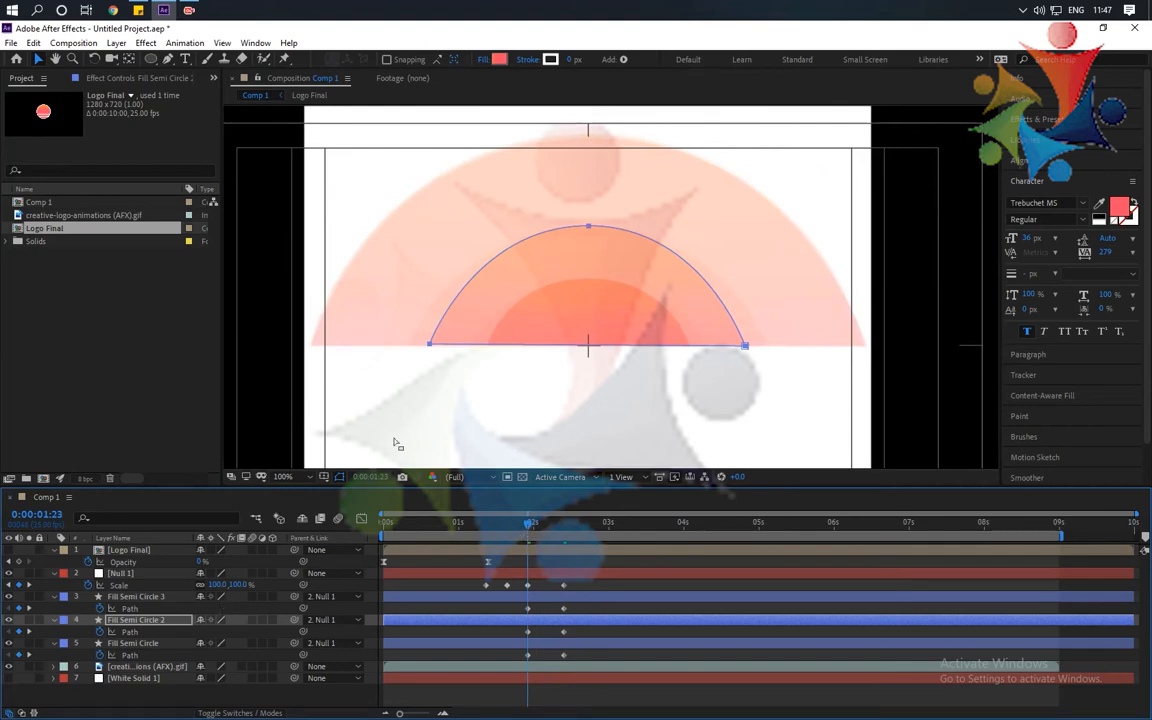
{"action": "left_click", "coordinate": [138, 597]}
{"action": "left_click", "coordinate": [148, 644], "text": "shift"}
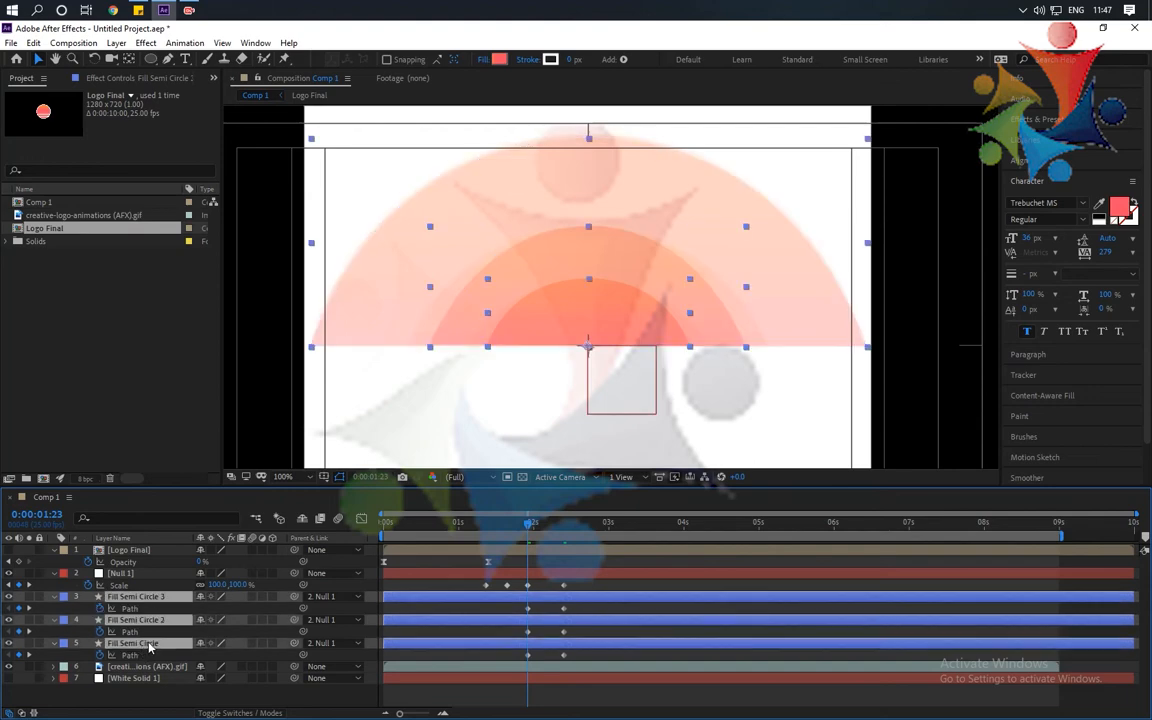
{"action": "key", "text": "s"}
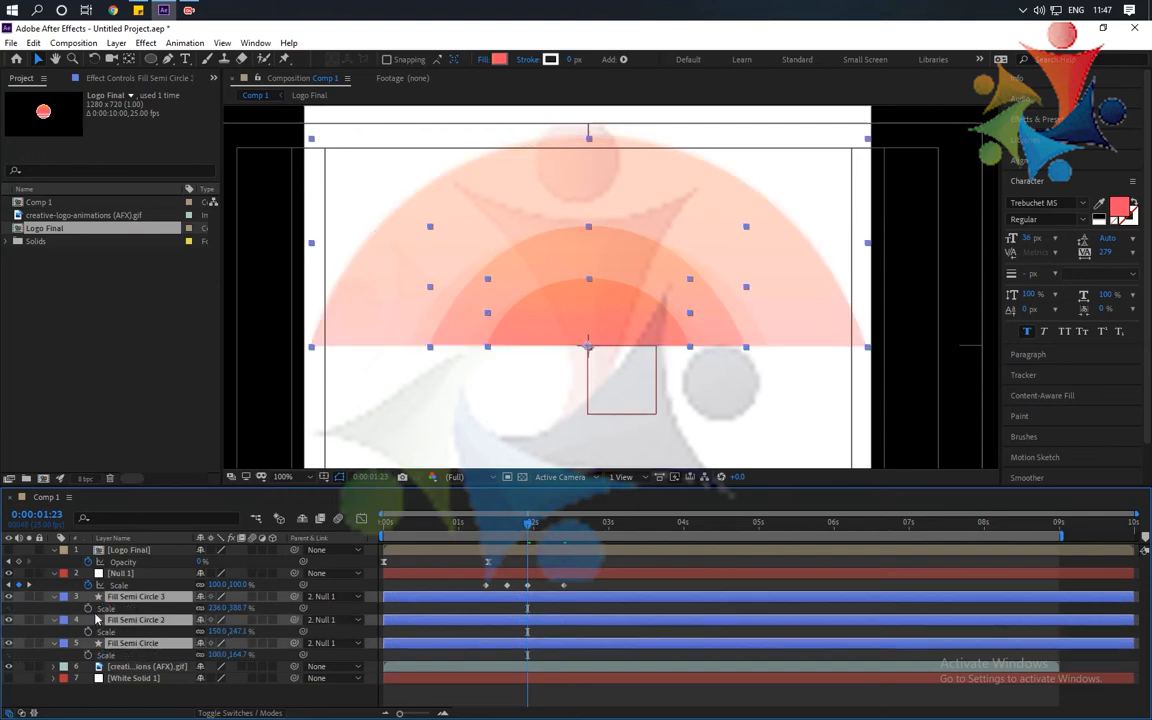
{"action": "left_click", "coordinate": [88, 609]}
Add Scale keyframes to the three Fill Semi Circle layers at 0:00:02:10, and return to 0:00:01:23
{"action": "left_click", "coordinate": [564, 531]}
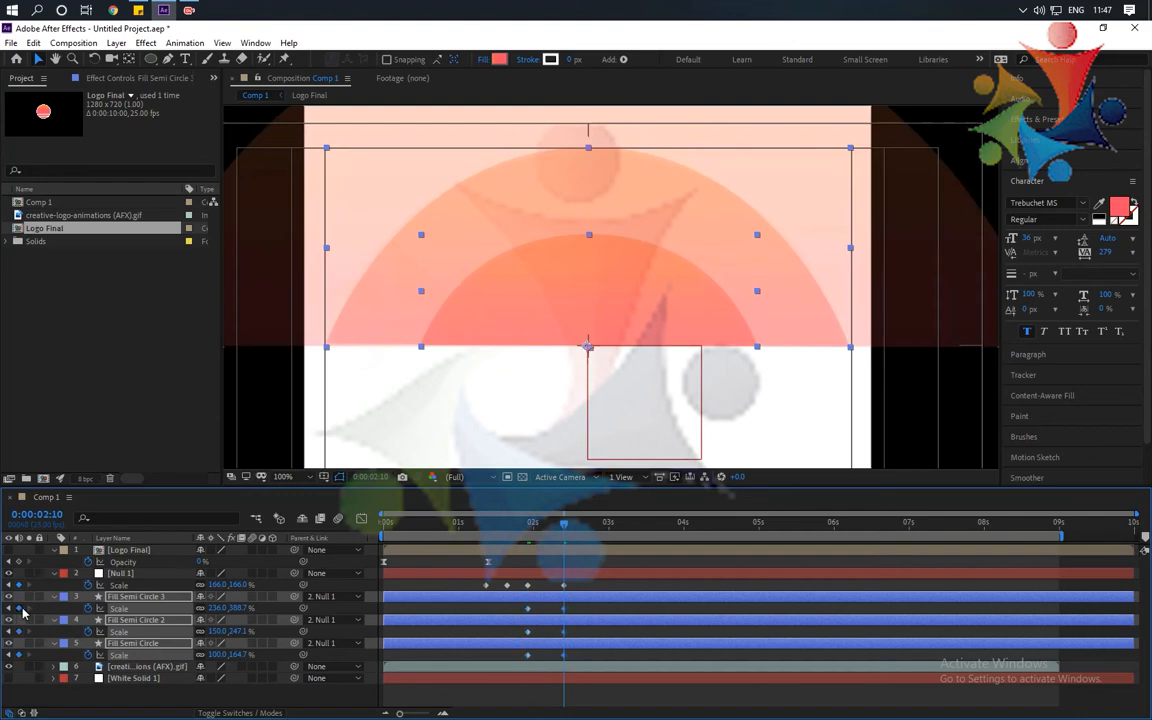
{"action": "left_click", "coordinate": [531, 531]}
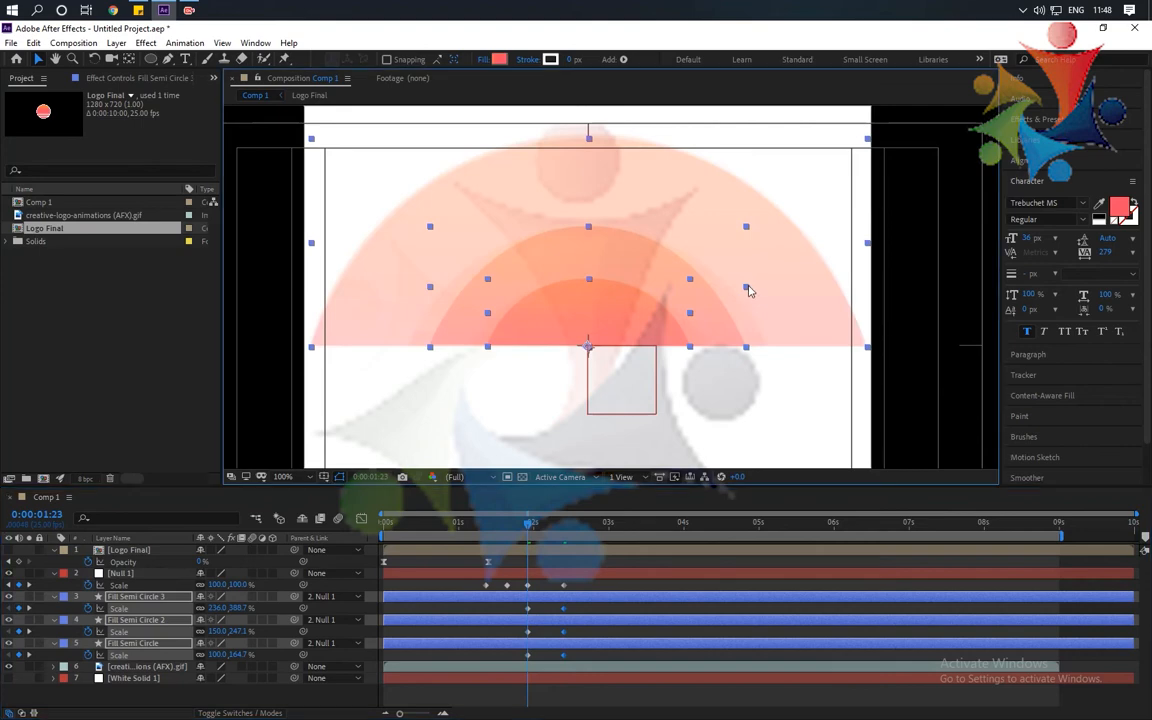
{"action": "left_click", "coordinate": [545, 600]}
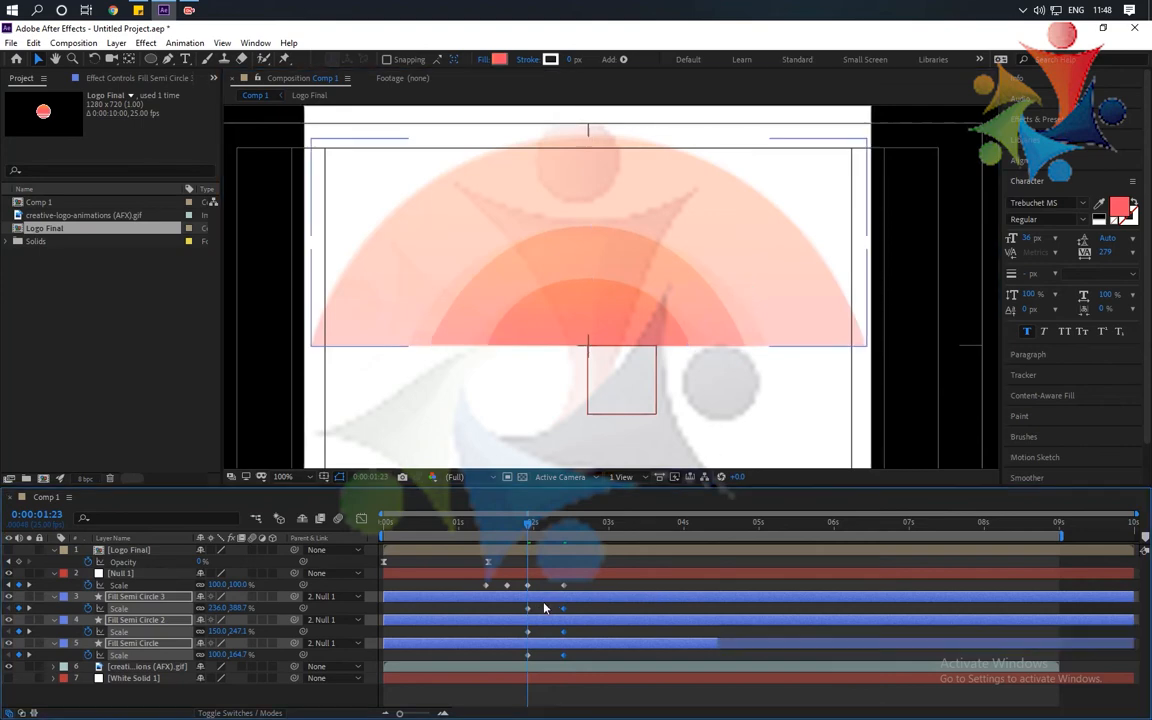
{"action": "left_click", "coordinate": [642, 327]}
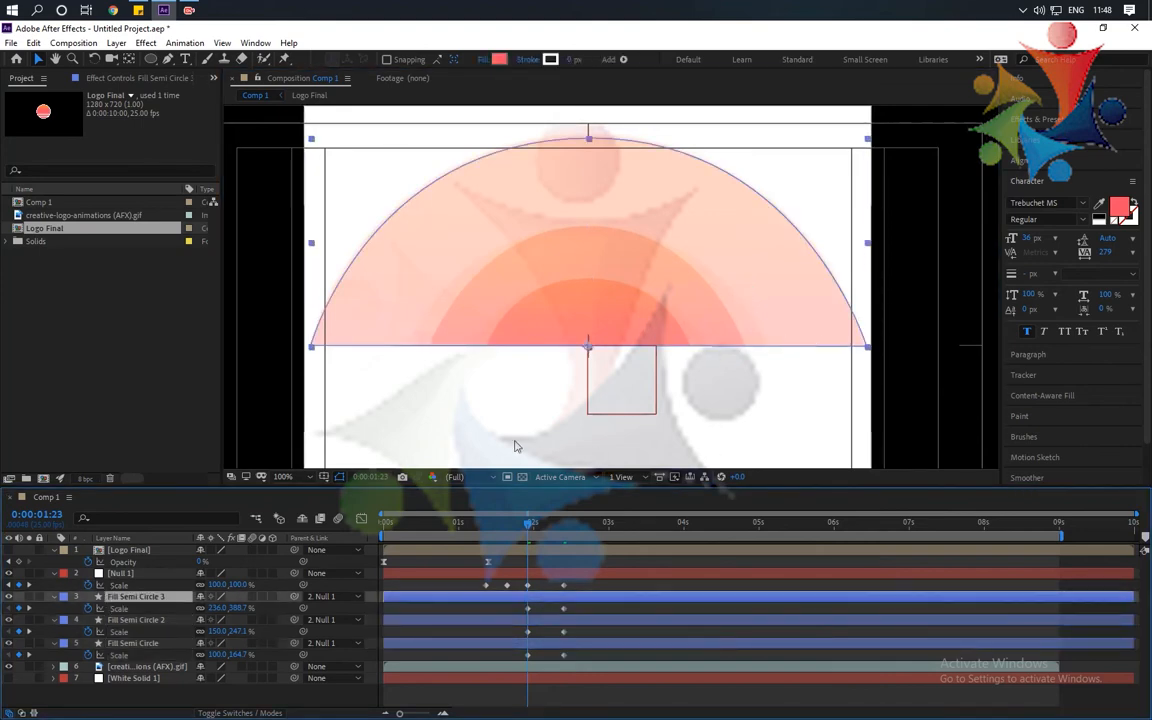
Try to widen Fill Semi Circle 2 at 0:00:01:23, and undo back through the Scale keyframes added at 0:00:02:10
{"action": "left_click", "coordinate": [140, 620]}
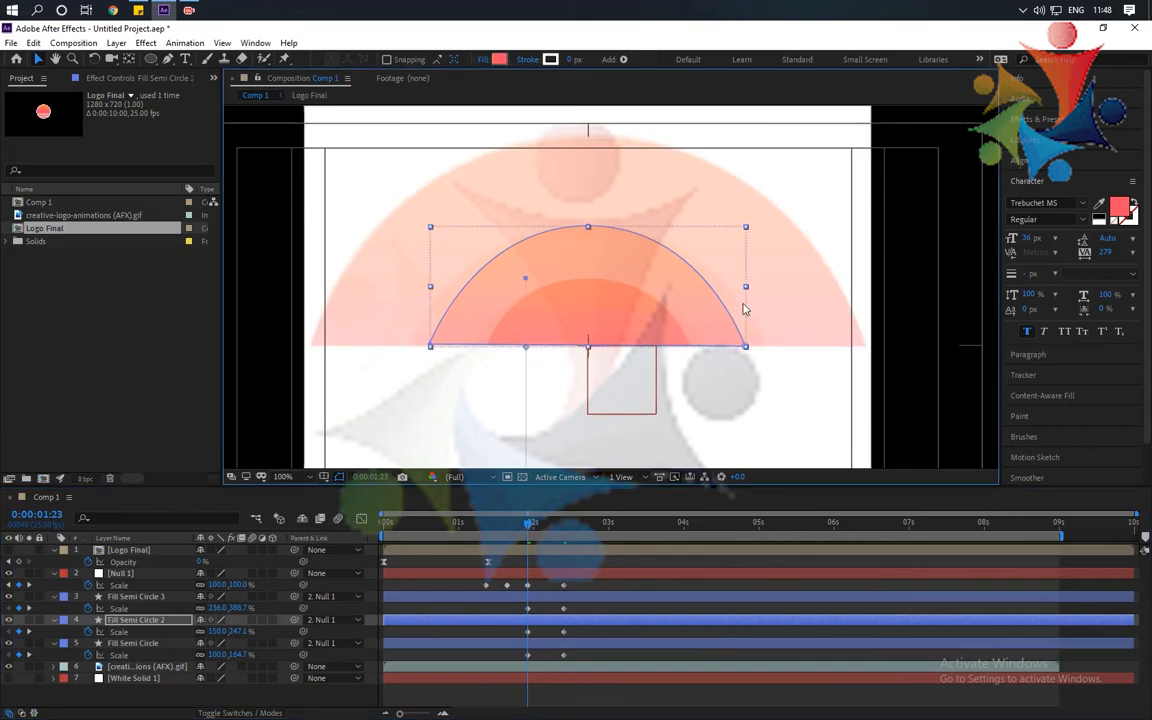
{"action": "left_click", "coordinate": [748, 293]}
{"action": "left_click_drag", "start_coordinate": [748, 291], "coordinate": [790, 290]}
{"action": "key", "text": "ctrl+z"}
{"action": "left_click", "coordinate": [143, 621]}
{"action": "left_click", "coordinate": [121, 633]}
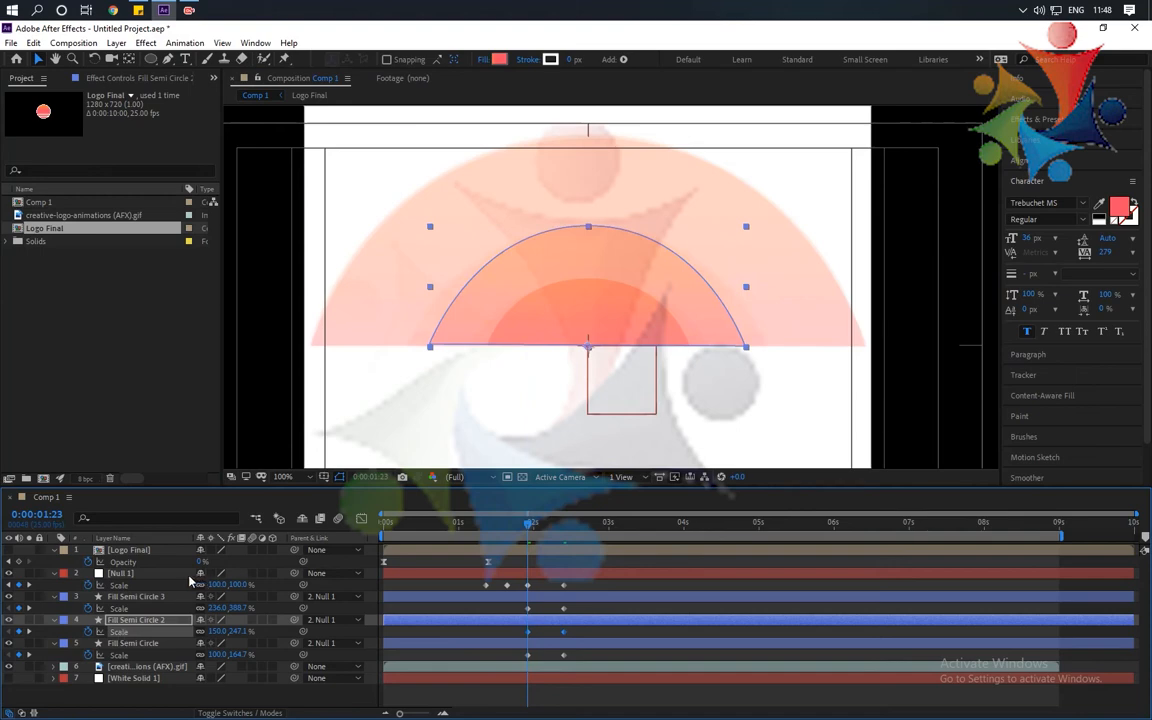
{"action": "left_click", "coordinate": [509, 250]}
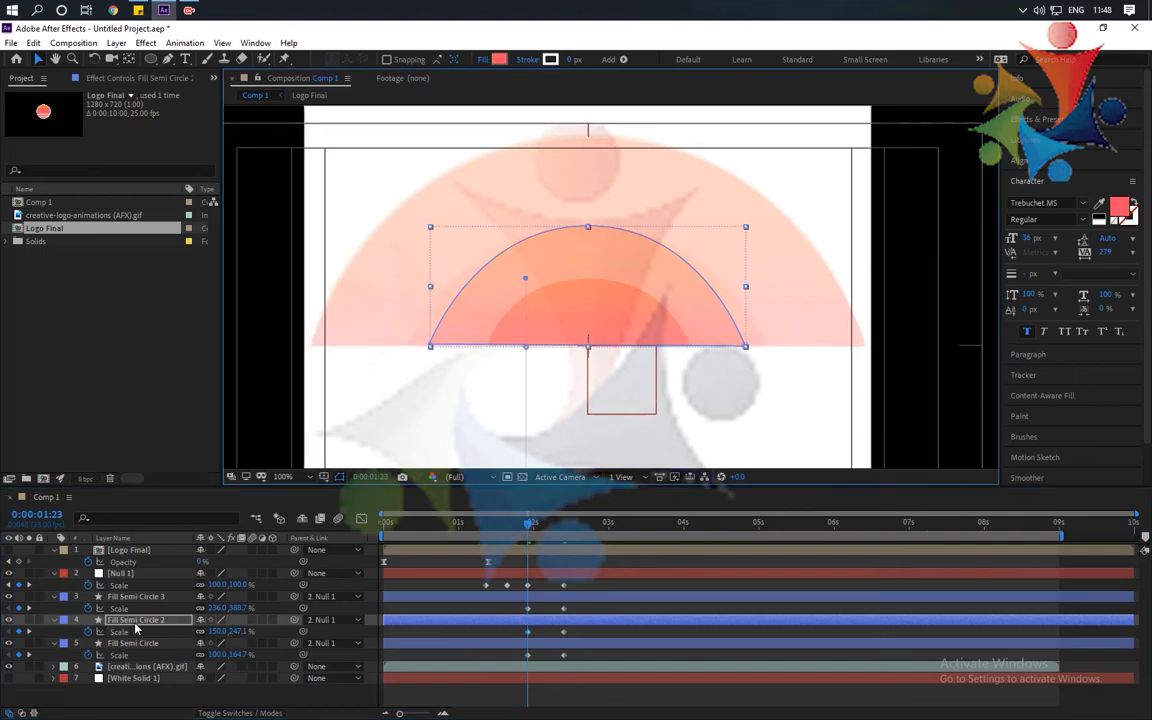
{"action": "left_click", "coordinate": [135, 628]}
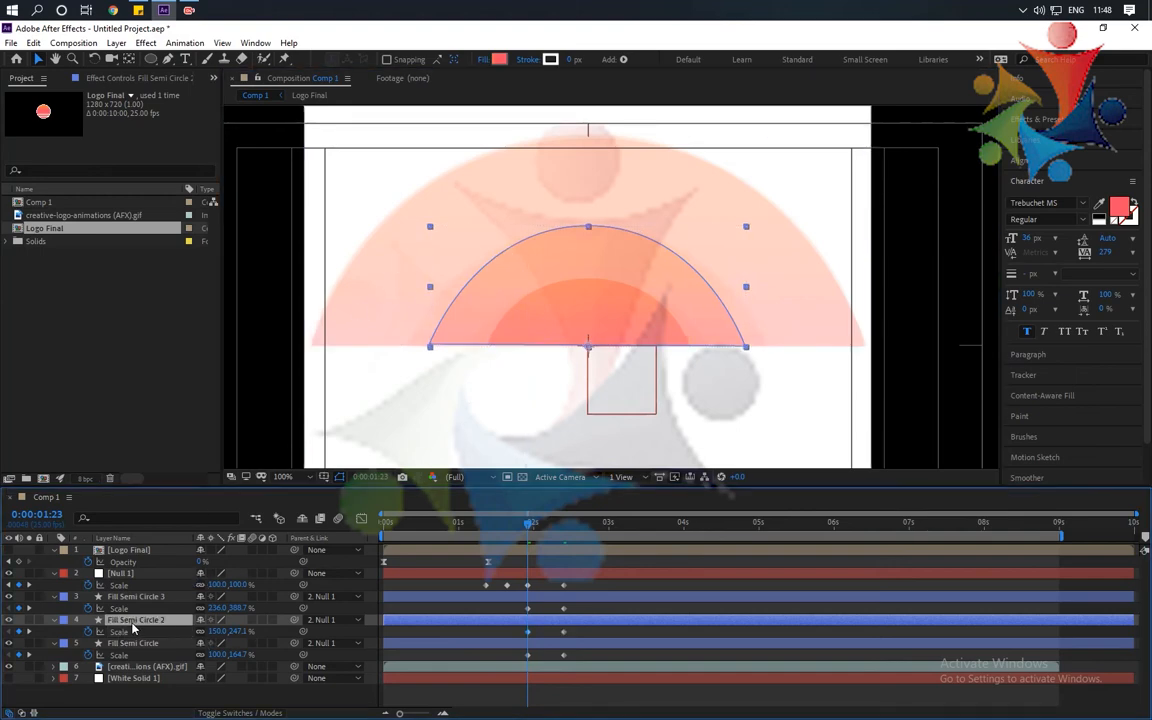
{"action": "left_click", "coordinate": [590, 232]}
{"action": "key", "text": "ctrl+z"}
{"action": "key", "text": "ctrl+z"}
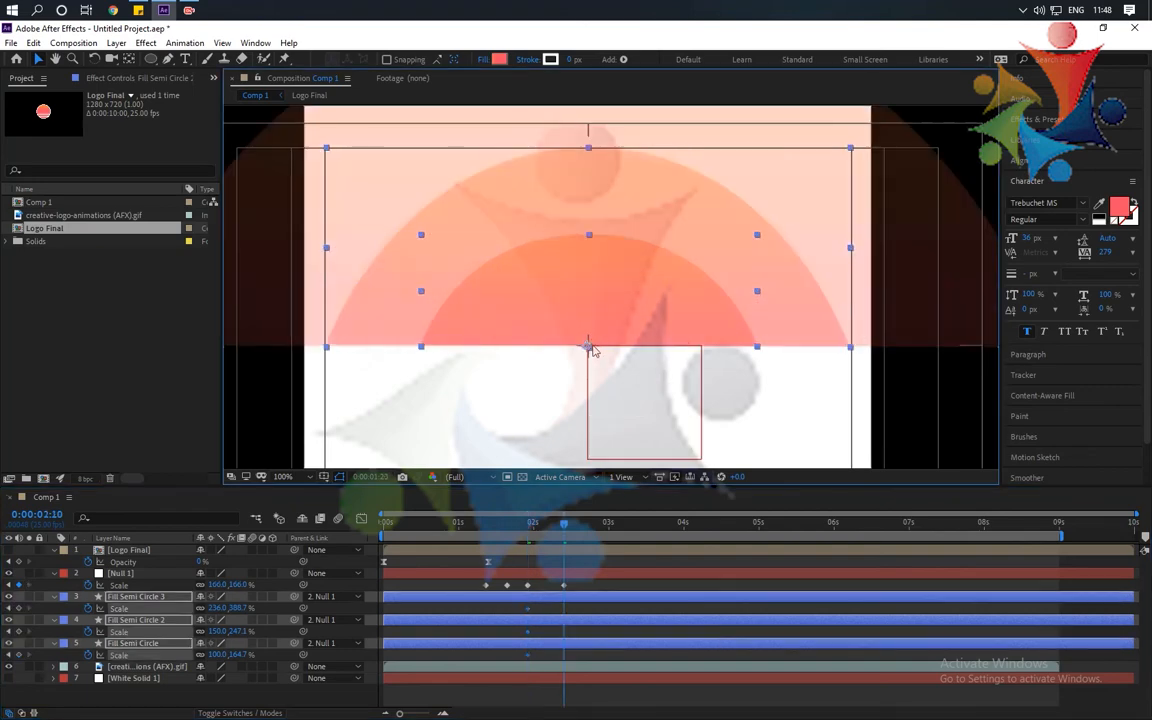
At 0:00:01:23, widen Fill Semi Circle 2 to a scale of 150.0, 277.2% and Fill Semi Circle to 100.0, 188.4%
{"action": "left_click", "coordinate": [531, 533]}
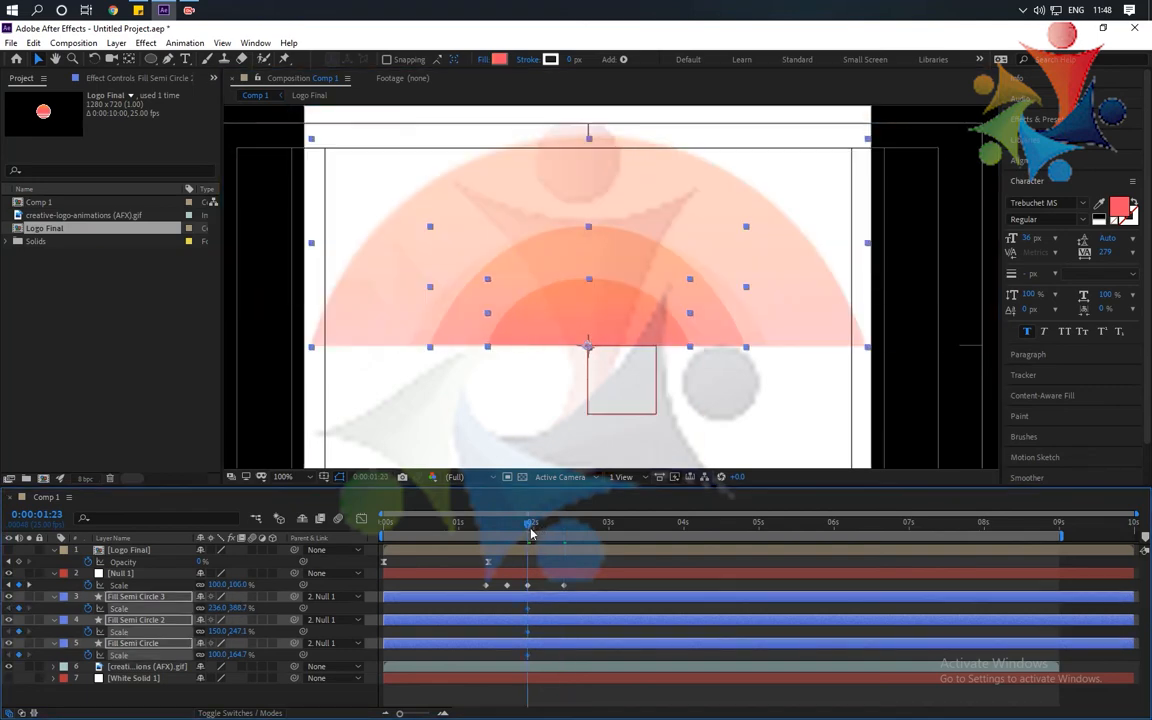
{"action": "mouse_move", "coordinate": [537, 539]}
{"action": "left_mouse_down"}
{"action": "mouse_move", "coordinate": [566, 549]}
{"action": "mouse_move", "coordinate": [537, 561]}
{"action": "left_mouse_up"}
{"action": "left_click", "coordinate": [120, 620]}
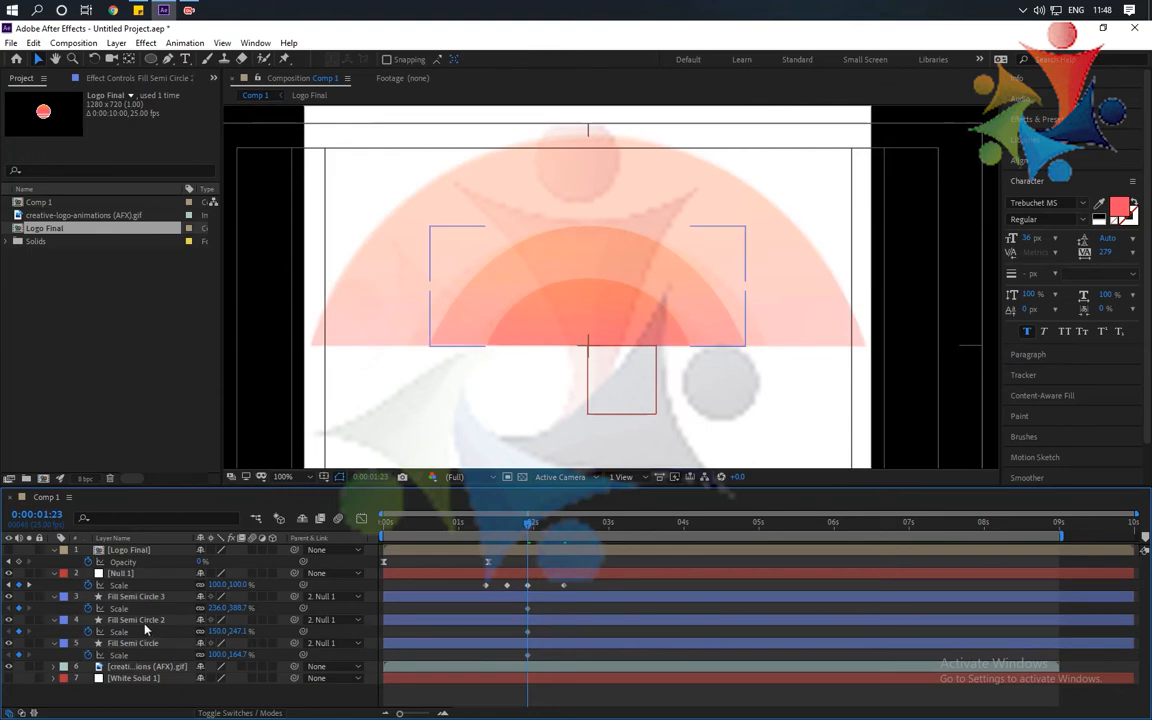
{"action": "left_click_drag", "start_coordinate": [430, 288], "coordinate": [414, 293]}
{"action": "left_click", "coordinate": [133, 643]}
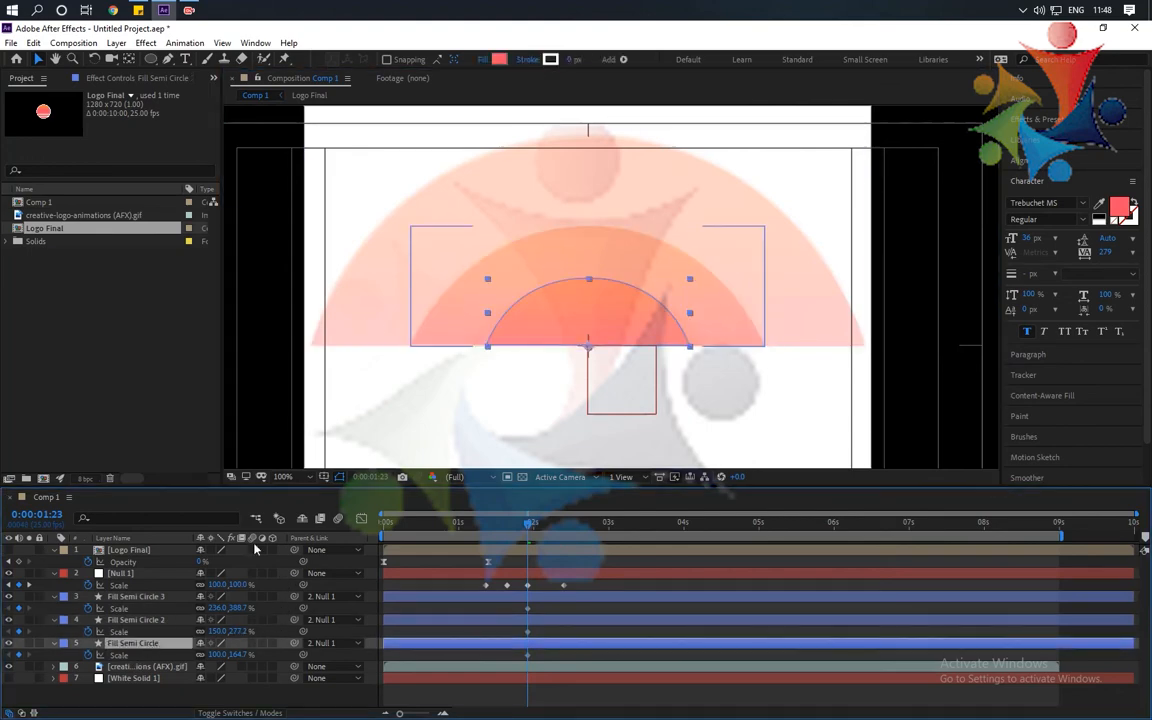
{"action": "left_click_drag", "start_coordinate": [487, 315], "coordinate": [473, 316]}
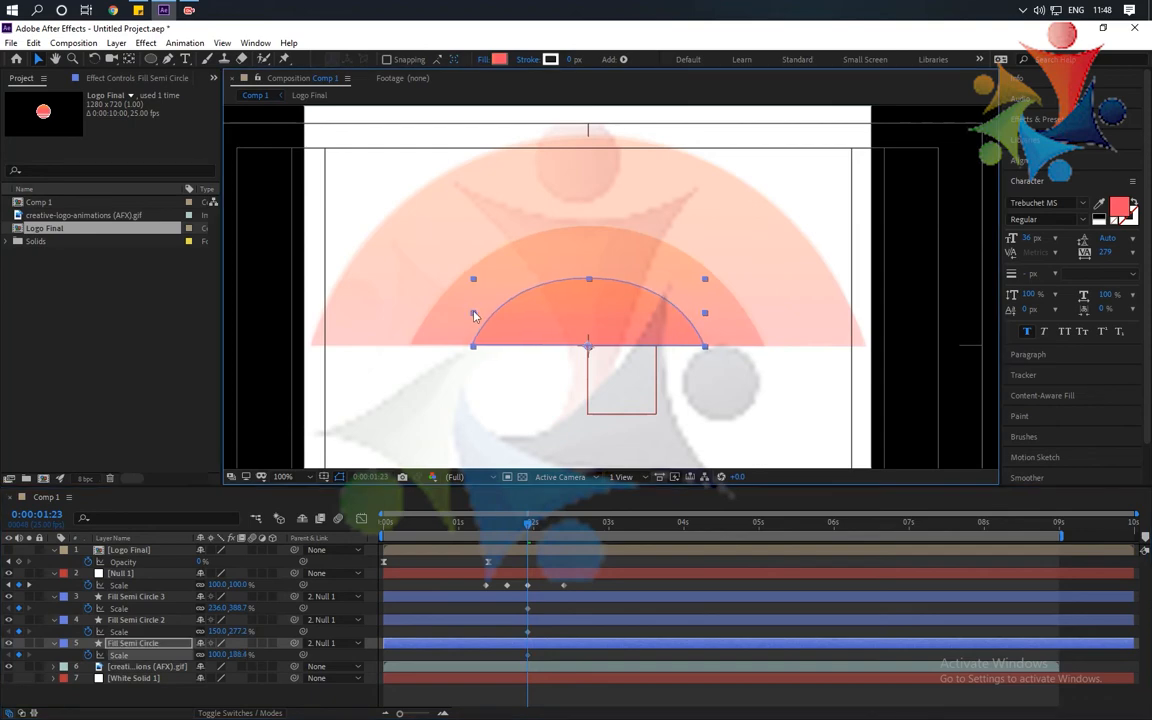
At 0:00:02:10, narrow Fill Semi Circle to a scale of 100.0, 163.9% and Fill Semi Circle 2 to 150.0, 245.4%
{"action": "left_click_drag", "start_coordinate": [533, 531], "coordinate": [558, 540]}
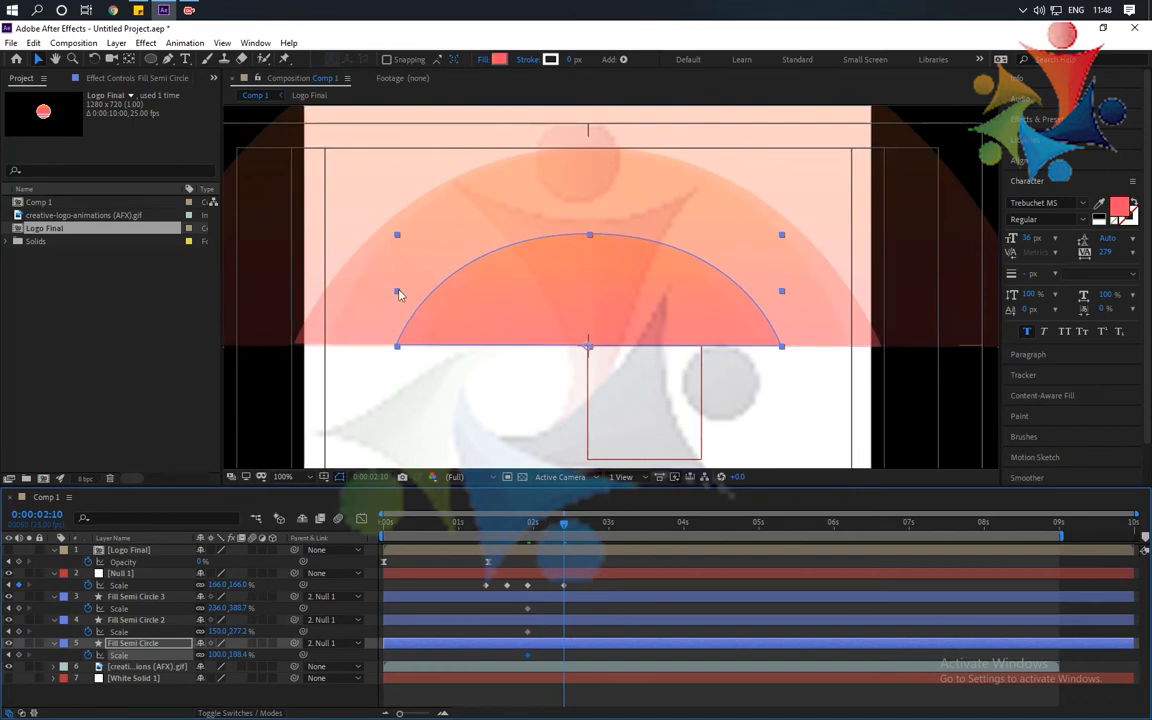
{"action": "left_click_drag", "start_coordinate": [399, 293], "coordinate": [422, 297]}
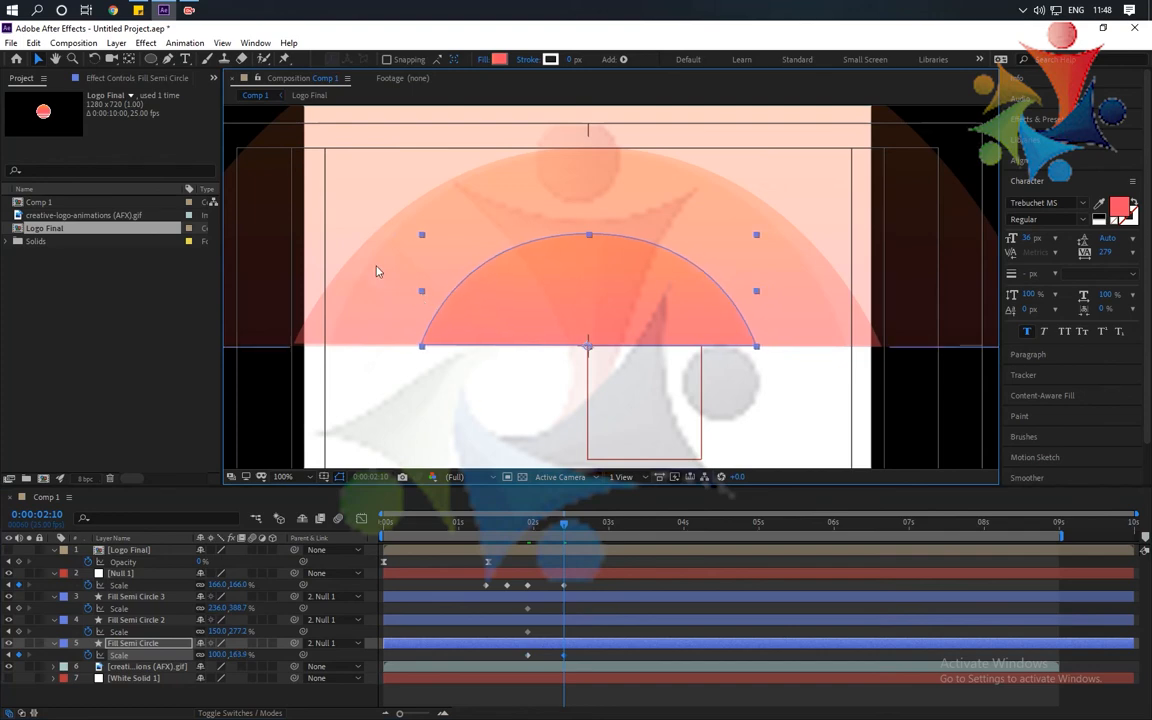
{"action": "left_click", "coordinate": [350, 268]}
{"action": "left_click", "coordinate": [136, 620]}
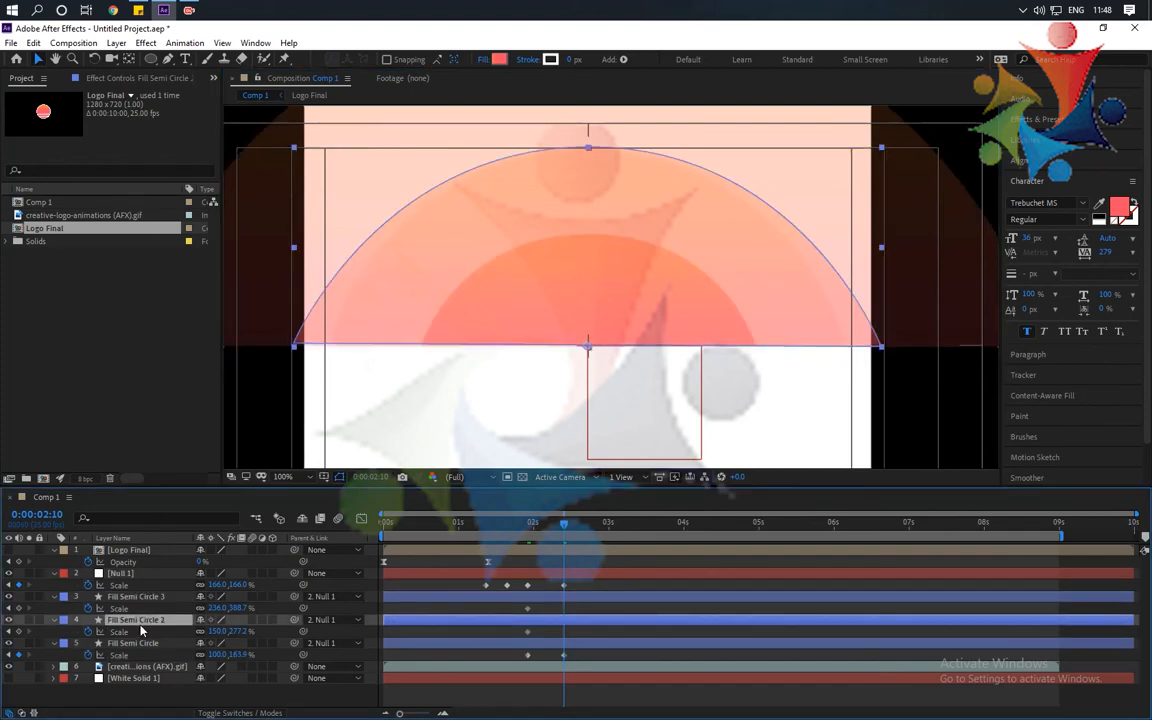
{"action": "left_click_drag", "start_coordinate": [297, 256], "coordinate": [332, 259]}
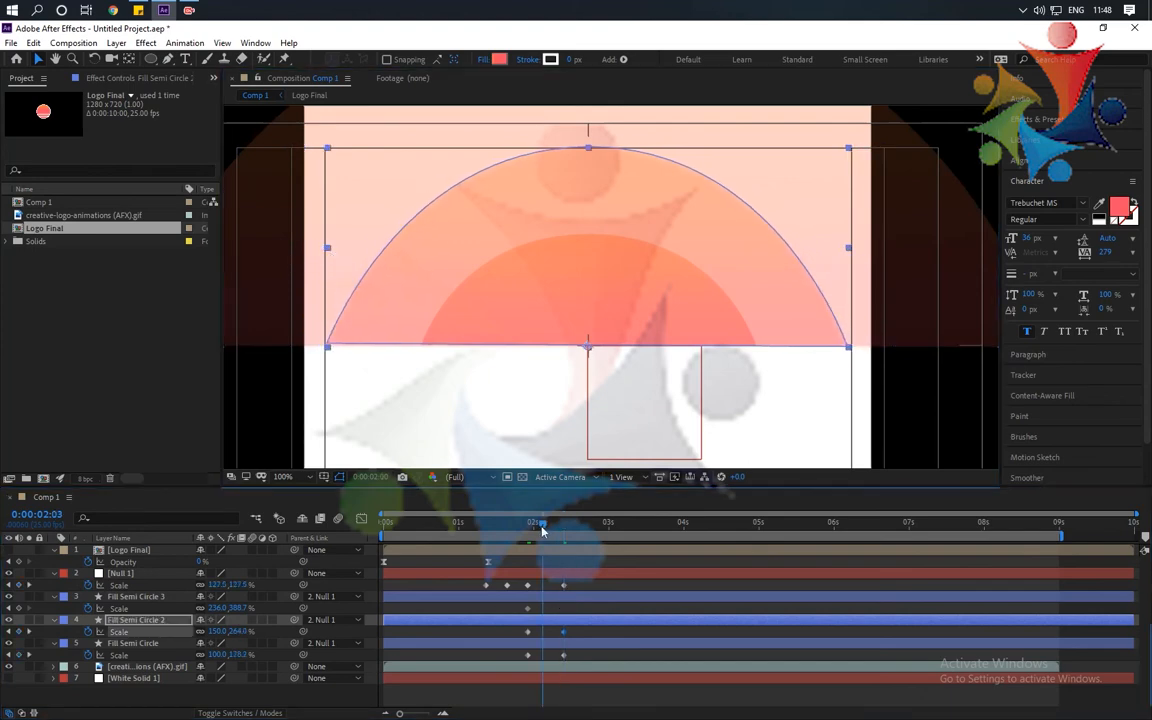
At 0:00:01:16, widen Fill Semi Circle 2 to a scale of 150.0, 294.0% and Fill Semi Circle to 100.0, 201.0%
{"action": "left_click", "coordinate": [533, 525]}
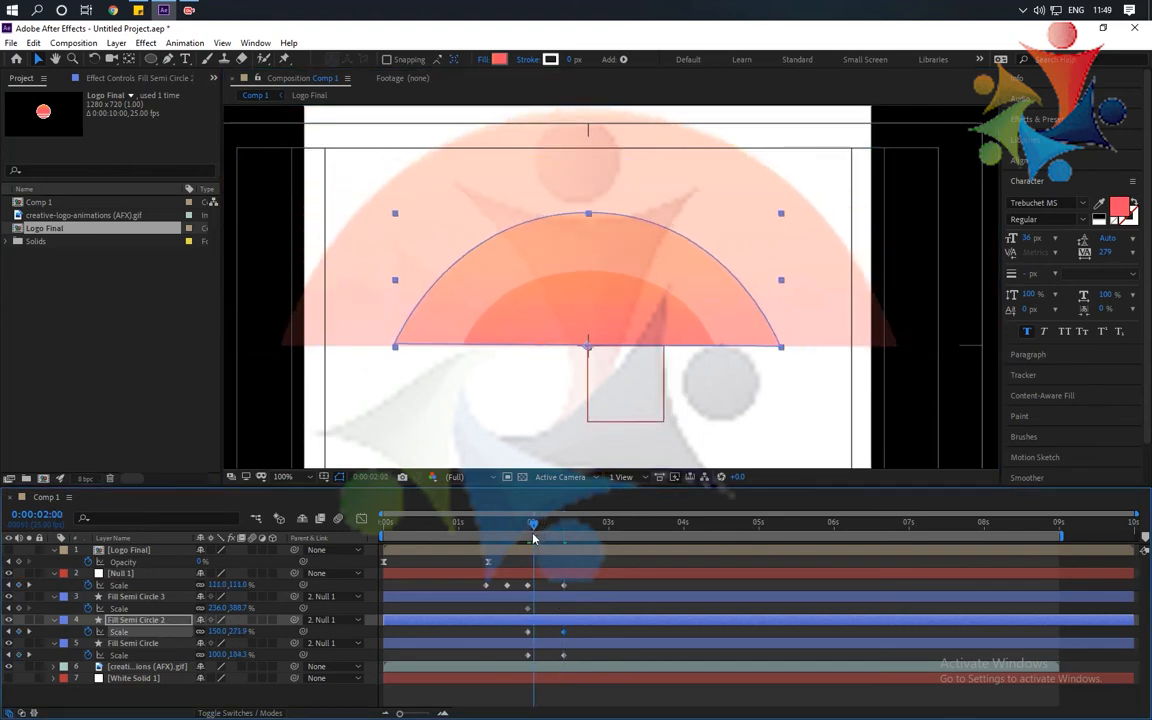
{"action": "left_click_drag", "start_coordinate": [533, 538], "coordinate": [564, 553]}
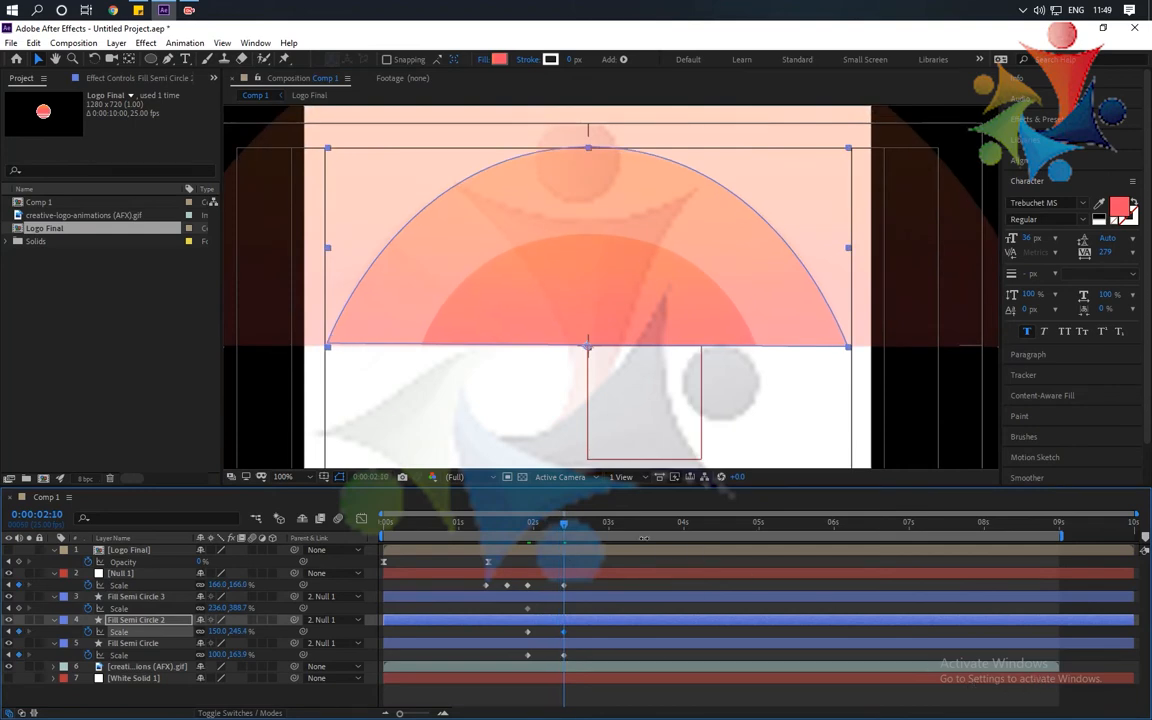
{"action": "left_click", "coordinate": [527, 536]}
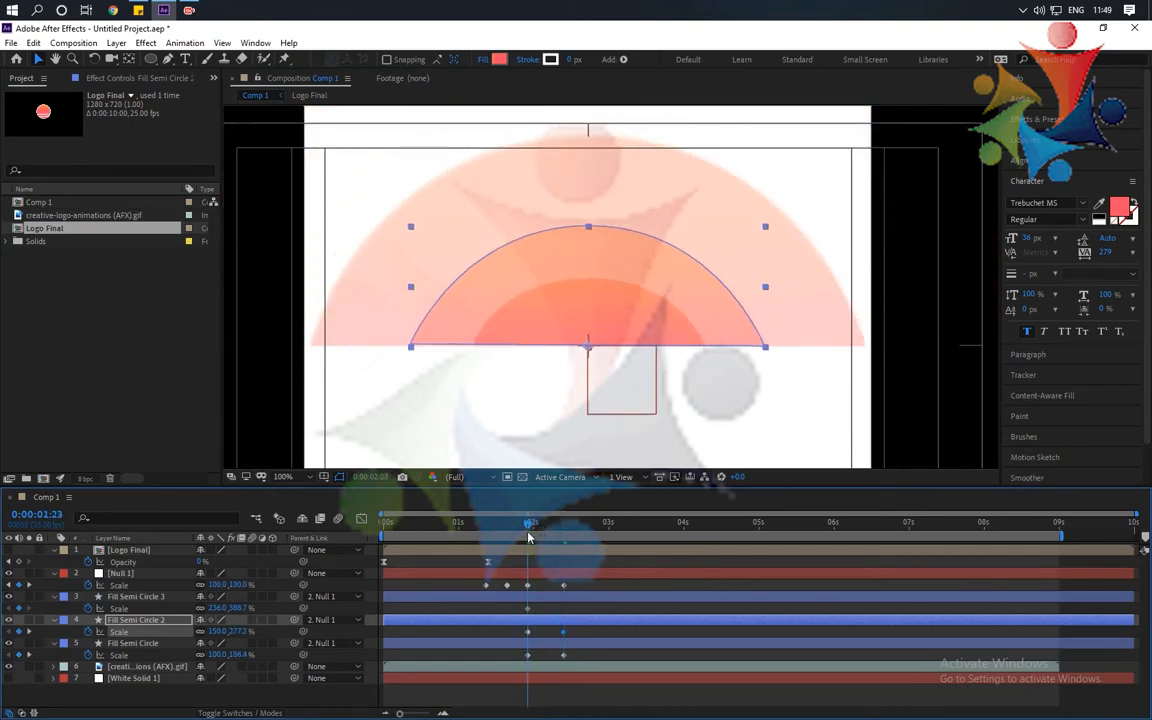
{"action": "left_click_drag", "start_coordinate": [527, 540], "coordinate": [506, 540]}
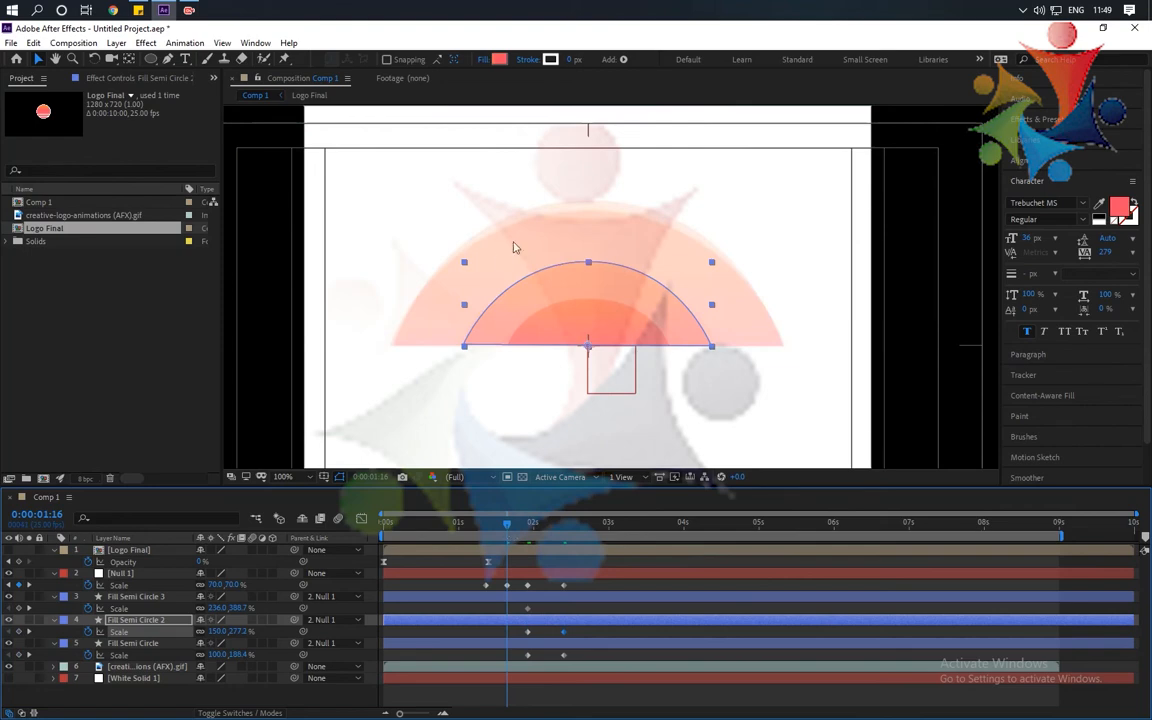
{"action": "key", "text": "period"}
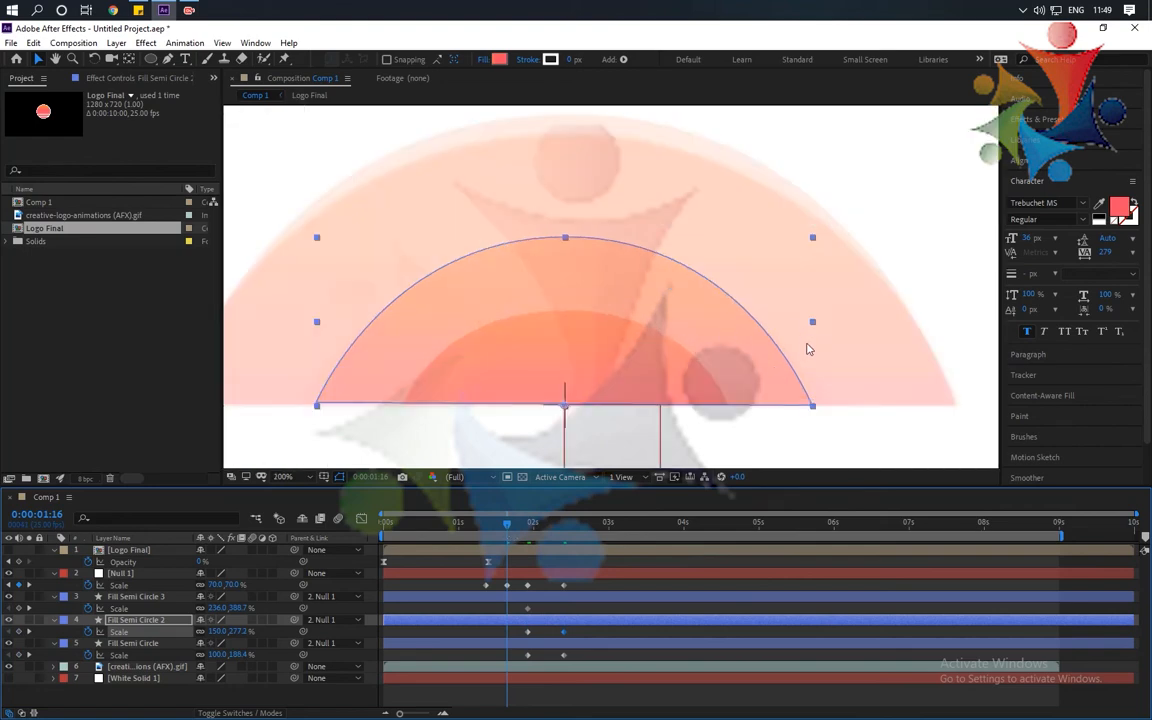
{"action": "left_click_drag", "start_coordinate": [813, 325], "coordinate": [828, 326]}
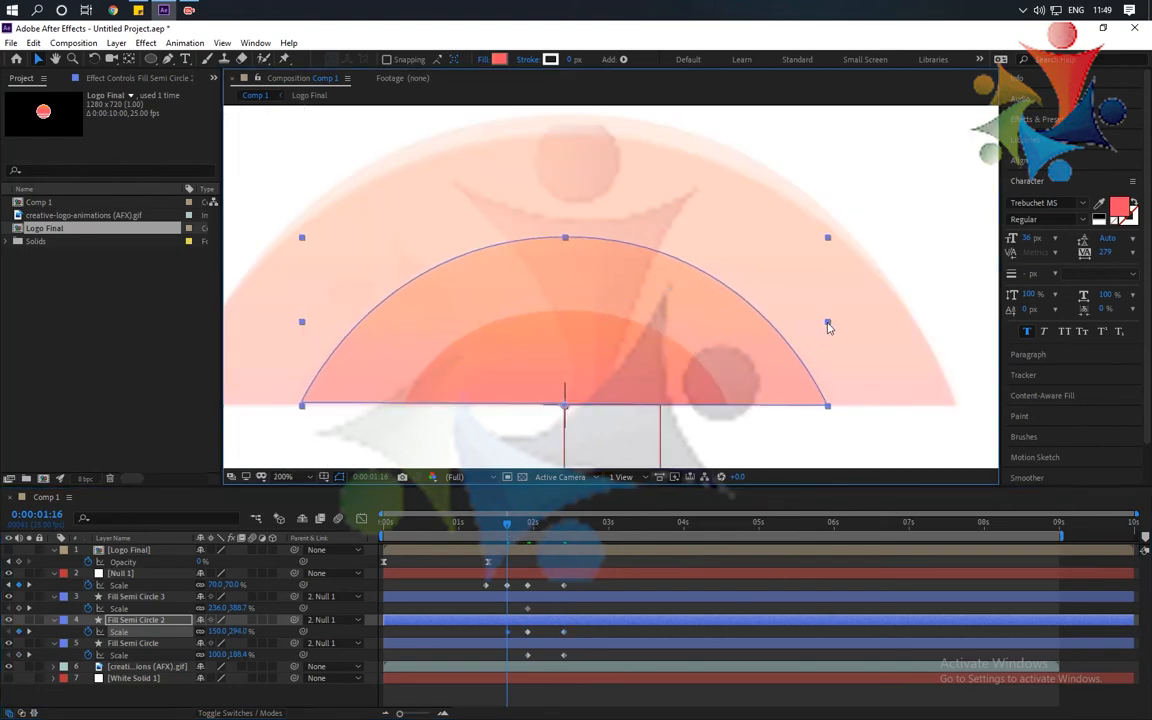
{"action": "left_click", "coordinate": [140, 643]}
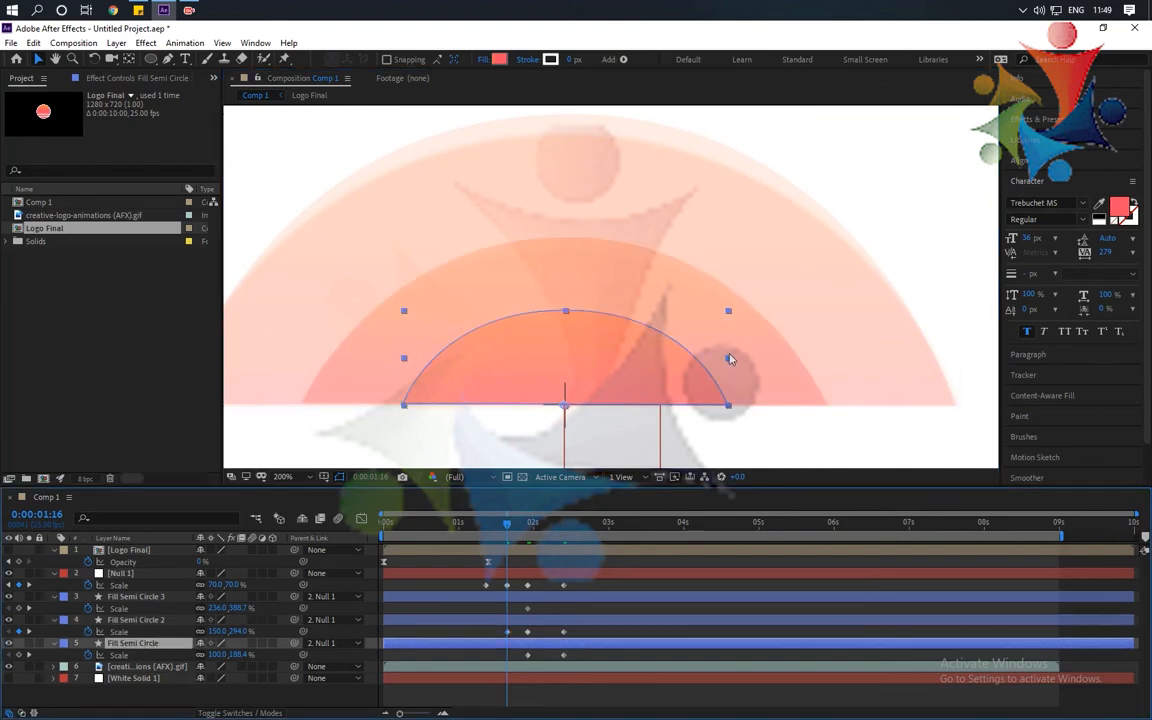
{"action": "mouse_move", "coordinate": [719, 358]}
{"action": "left_mouse_down"}
{"action": "mouse_move", "coordinate": [680, 369]}
{"action": "mouse_move", "coordinate": [741, 363]}
{"action": "left_mouse_up"}
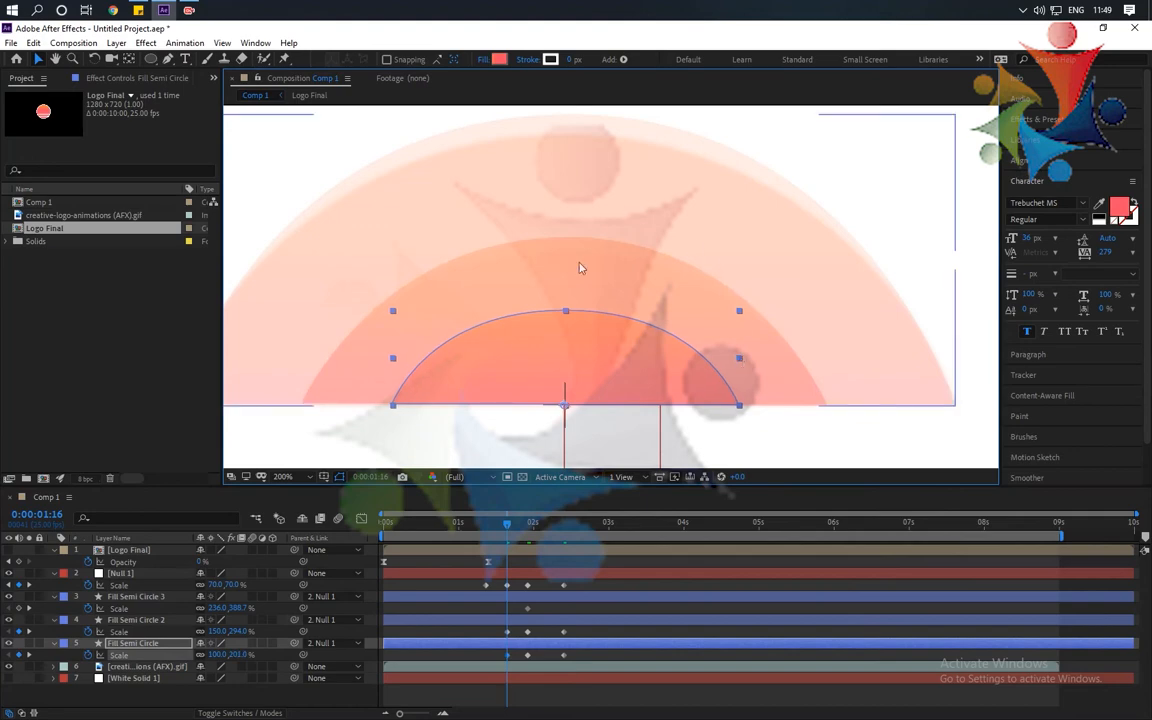
Slightly lower the height of Fill Semi Circle 3 at 0:00:01:16 to match the reference GIF
{"action": "left_click", "coordinate": [151, 592]}
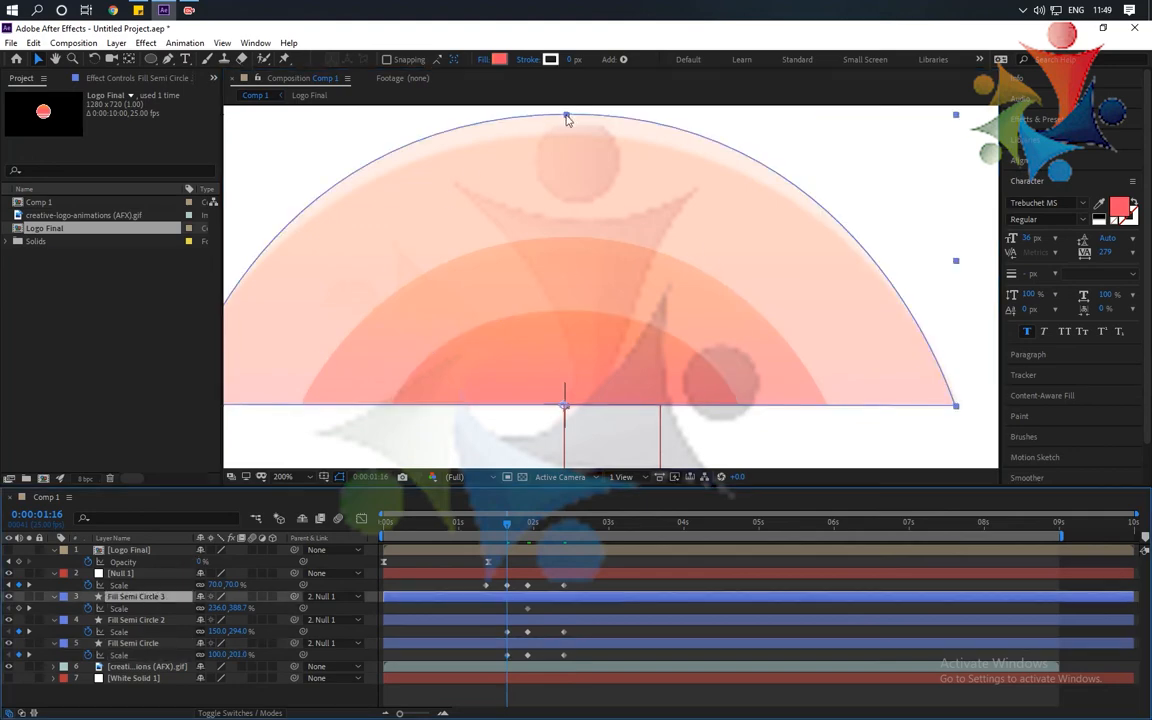
{"action": "left_click_drag", "start_coordinate": [566, 118], "coordinate": [621, 157]}
{"action": "key", "text": "comma"}
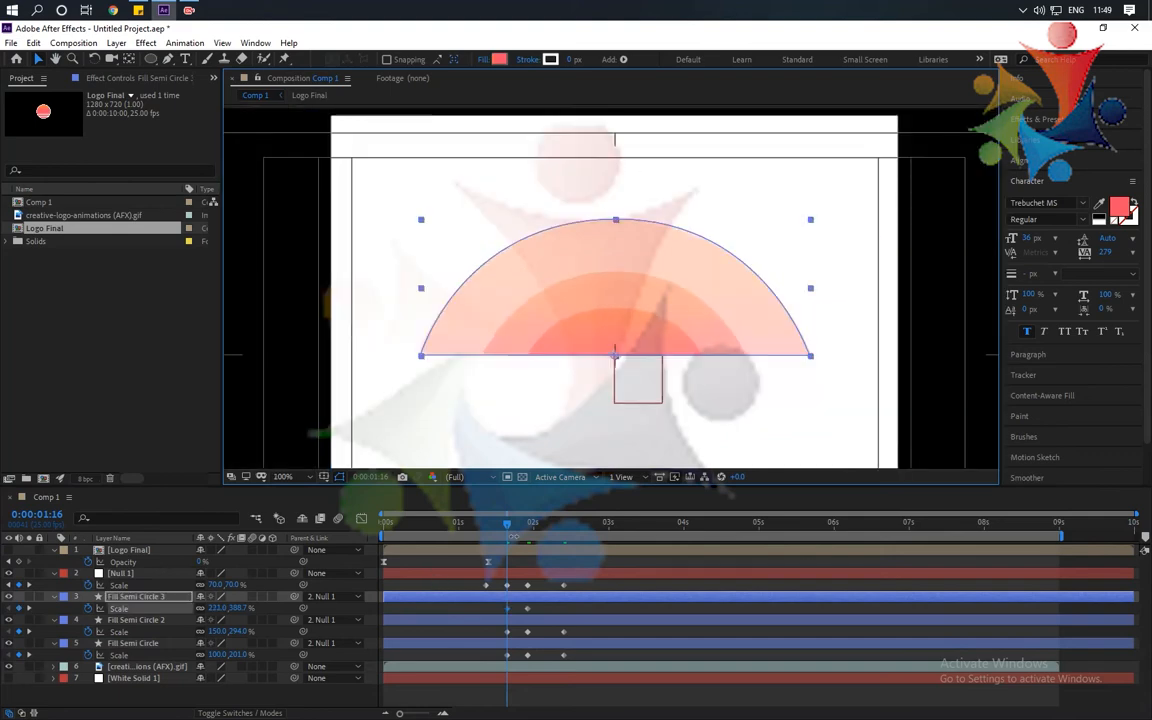
Check the semi-circles against the reference up to 0:00:02:10, and play their growth from 0:00:01:09
{"action": "left_click_drag", "start_coordinate": [508, 527], "coordinate": [567, 545]}
{"action": "scroll", "coordinate": [546, 227], "scroll_direction": "down", "scroll_amount": 2}
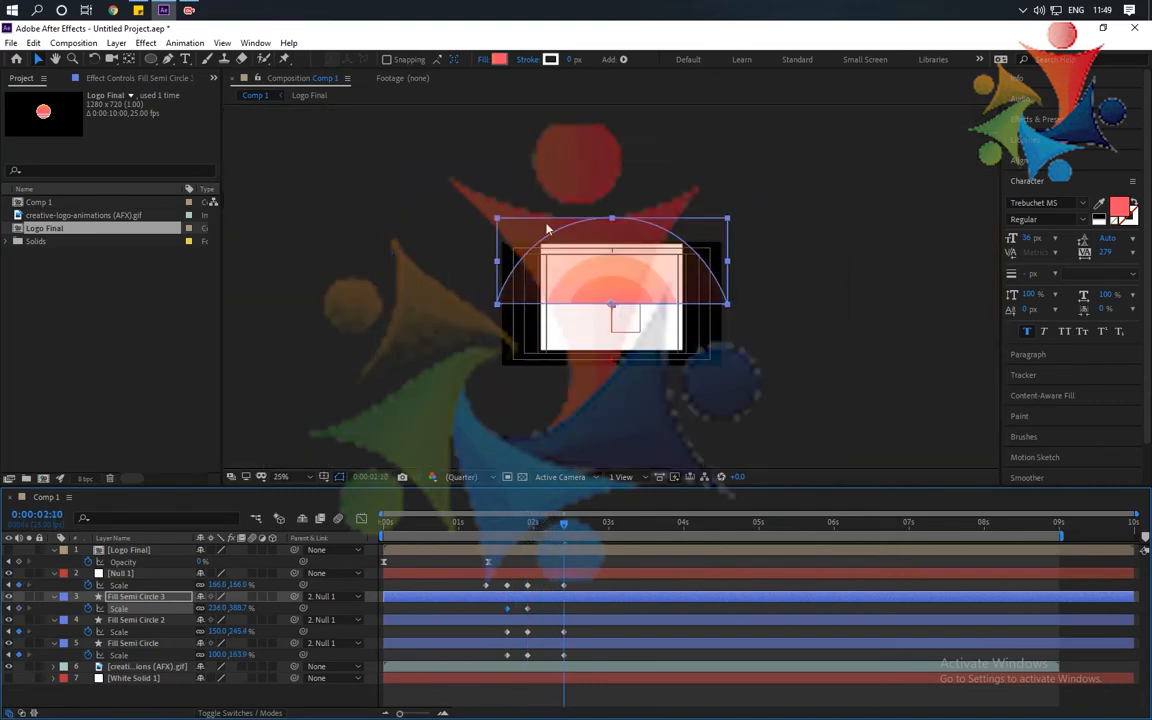
{"action": "scroll", "coordinate": [615, 245], "scroll_direction": "up", "scroll_amount": 2}
{"action": "key", "text": "comma"}
{"action": "key", "text": "comma"}
{"action": "left_click", "coordinate": [489, 525]}
{"action": "left_click_drag", "start_coordinate": [489, 526], "coordinate": [486, 526]}
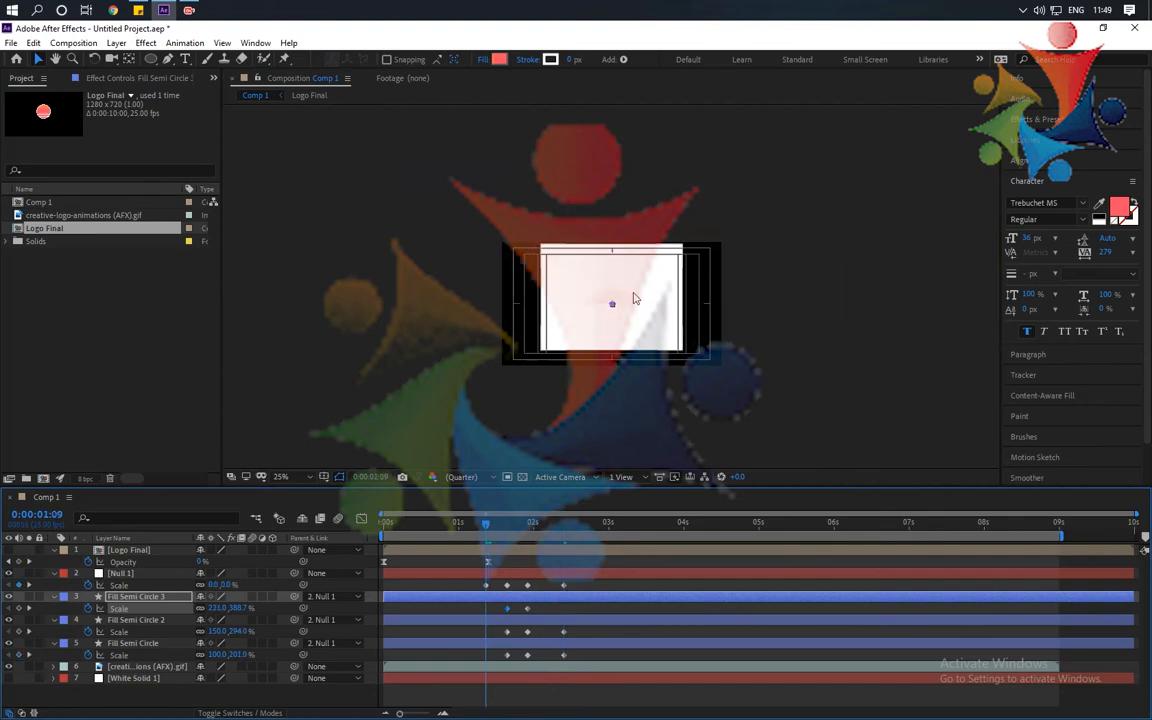
{"action": "scroll", "coordinate": [633, 297], "scroll_direction": "up", "scroll_amount": 2}
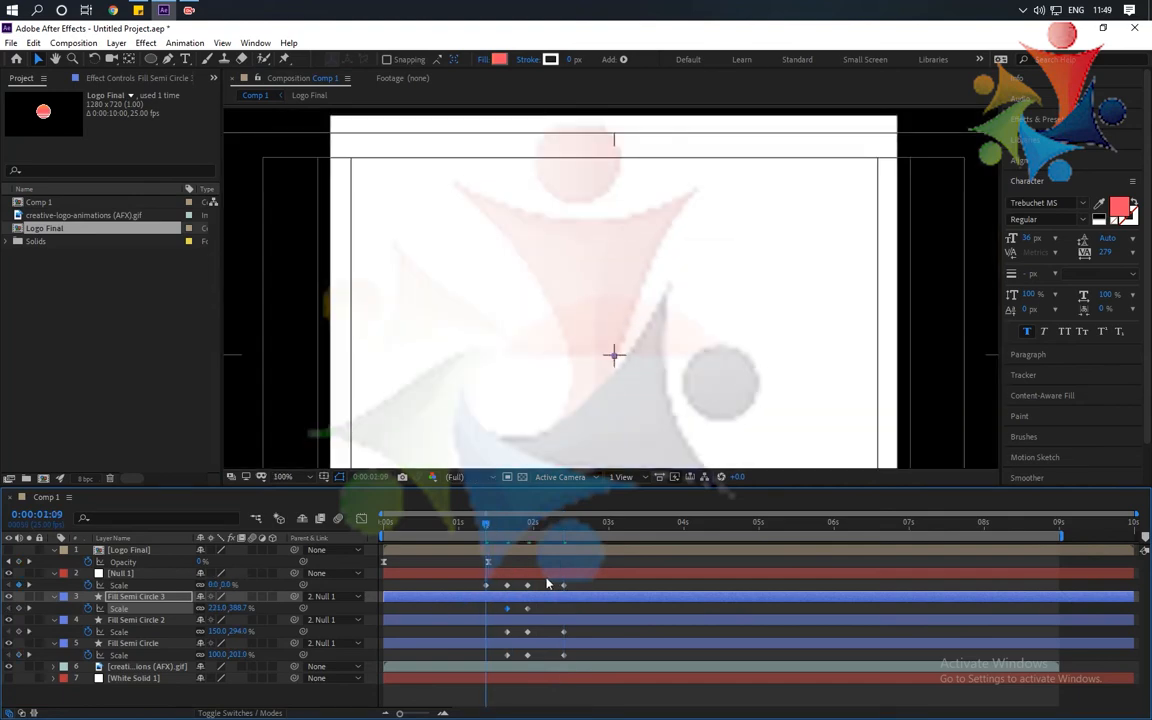
{"action": "key", "text": "space"}
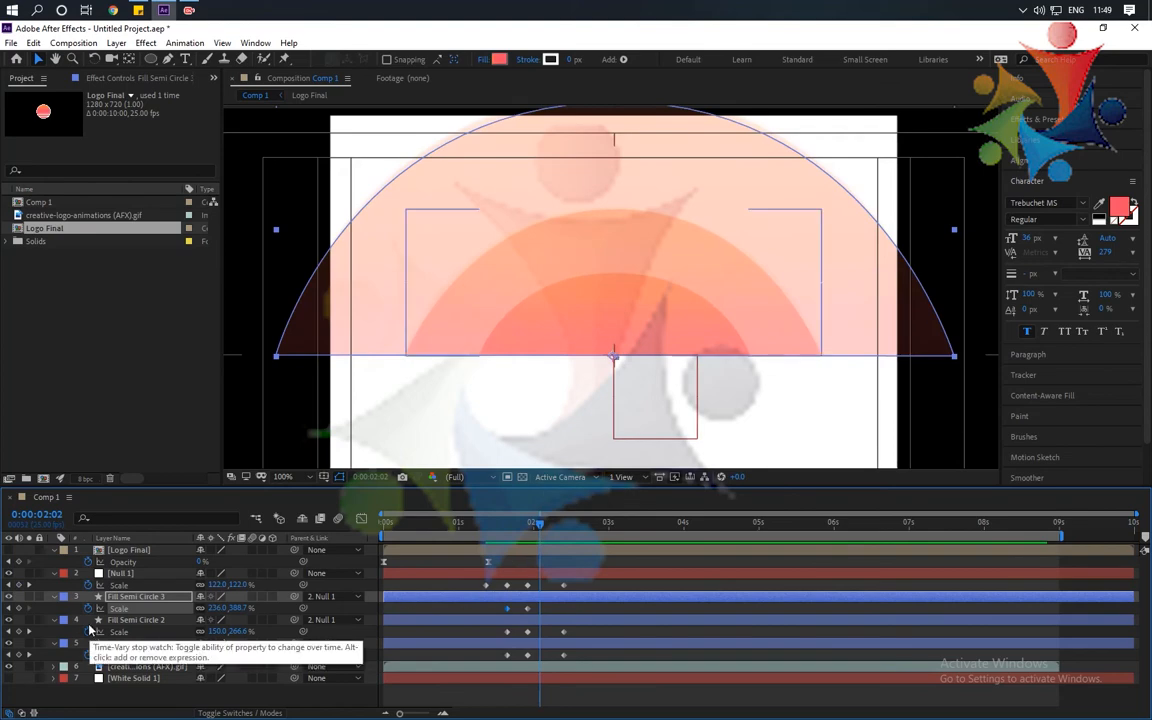
Collapse the three Fill Semi Circle layers, hide the reference GIF and show White Solid 1
{"action": "left_click", "coordinate": [54, 596]}
{"action": "left_click", "coordinate": [54, 608]}
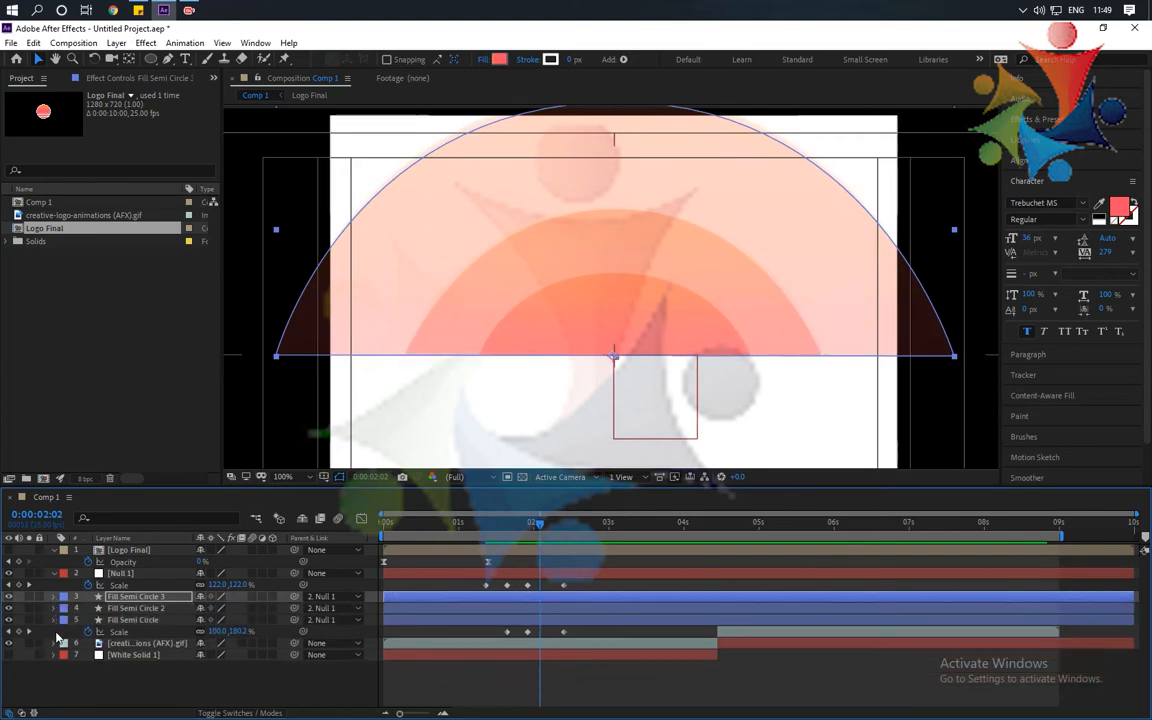
{"action": "left_click", "coordinate": [54, 620]}
{"action": "left_click", "coordinate": [9, 633]}
{"action": "scroll", "coordinate": [745, 258], "scroll_direction": "down", "scroll_amount": 1}
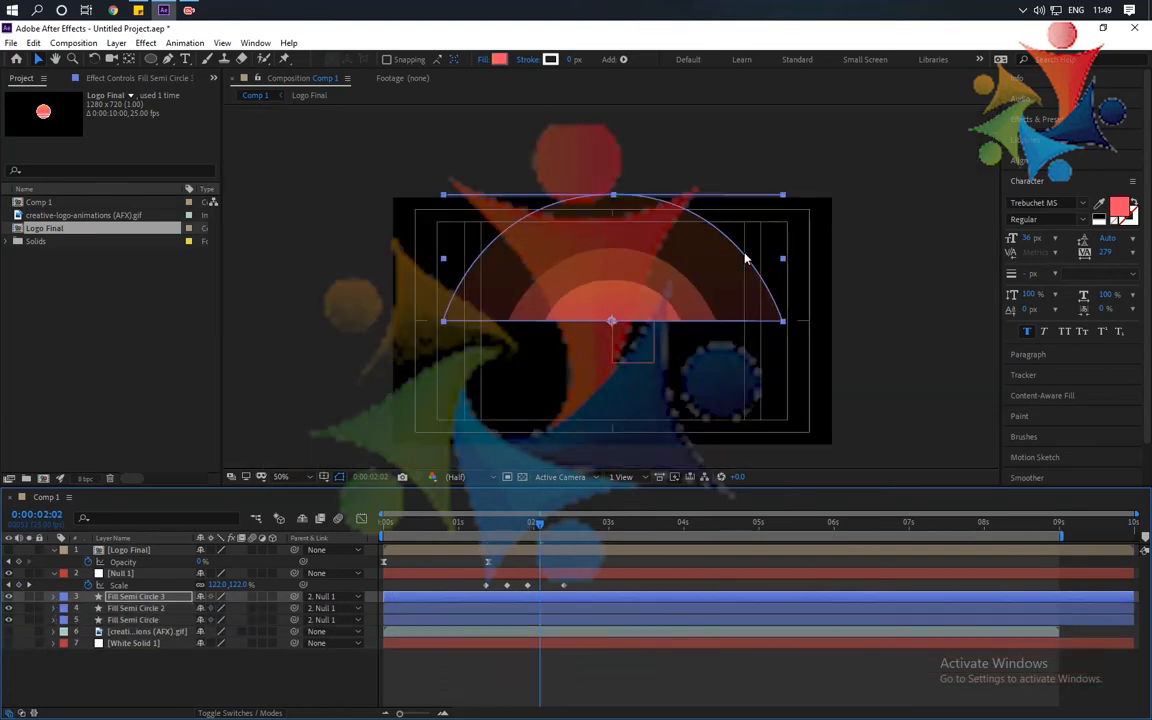
{"action": "left_click", "coordinate": [9, 643]}
Make the Logo Final layer visible and preview the animation from the start
{"action": "key", "text": "Home"}
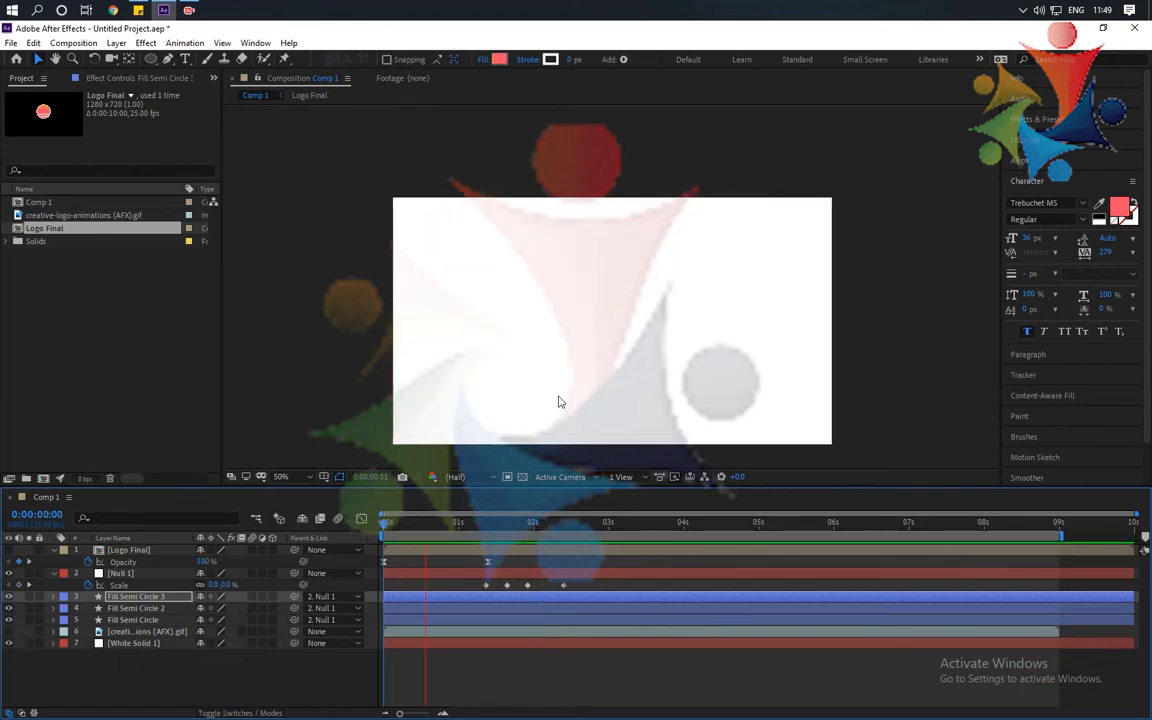
{"action": "key", "text": "space"}
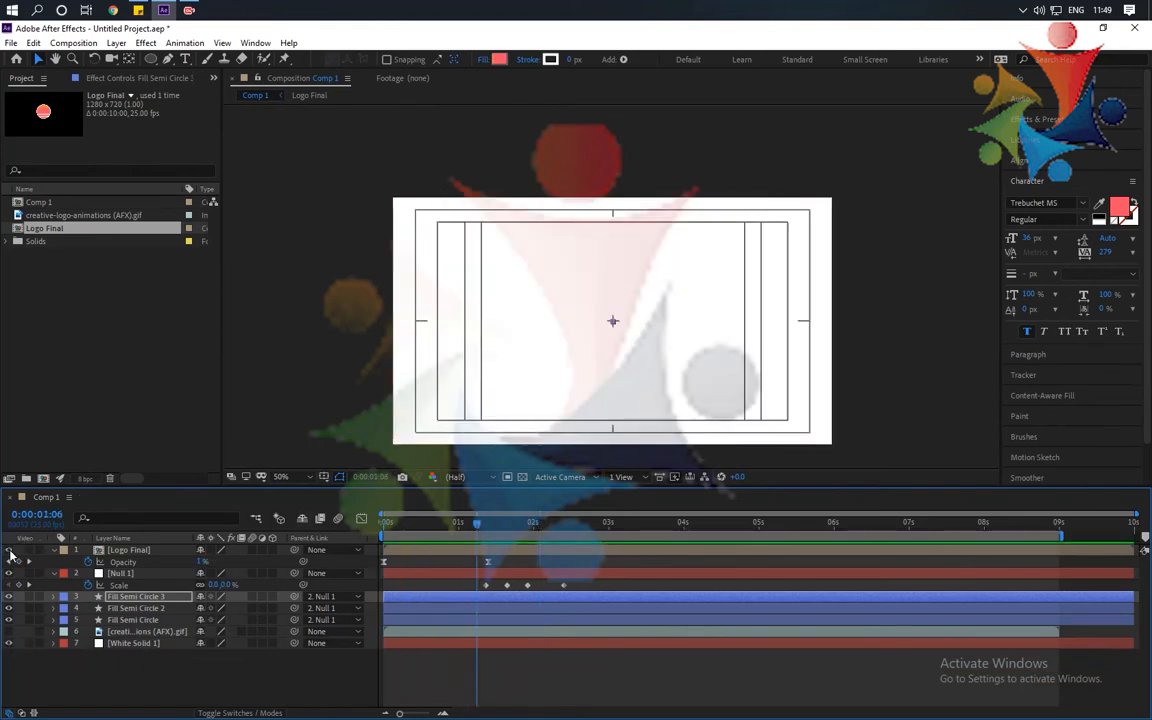
{"action": "left_click", "coordinate": [9, 550]}
{"action": "key", "text": "Home"}
{"action": "key", "text": "space"}
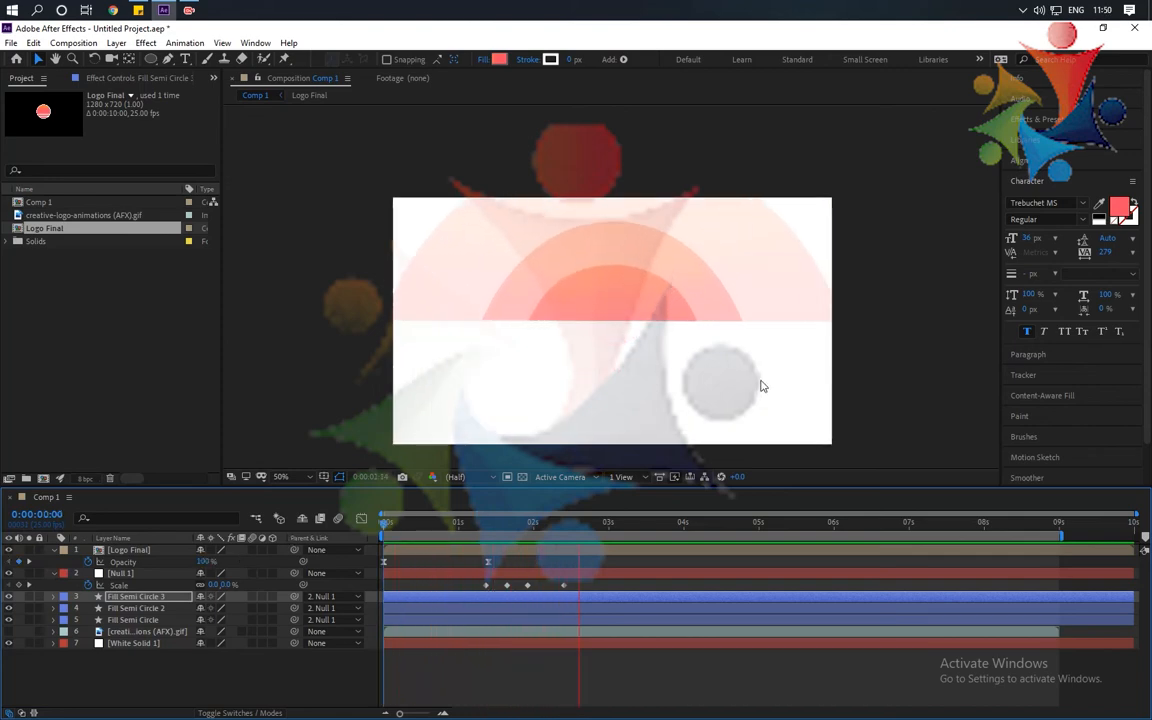
{"action": "key", "text": "space"}
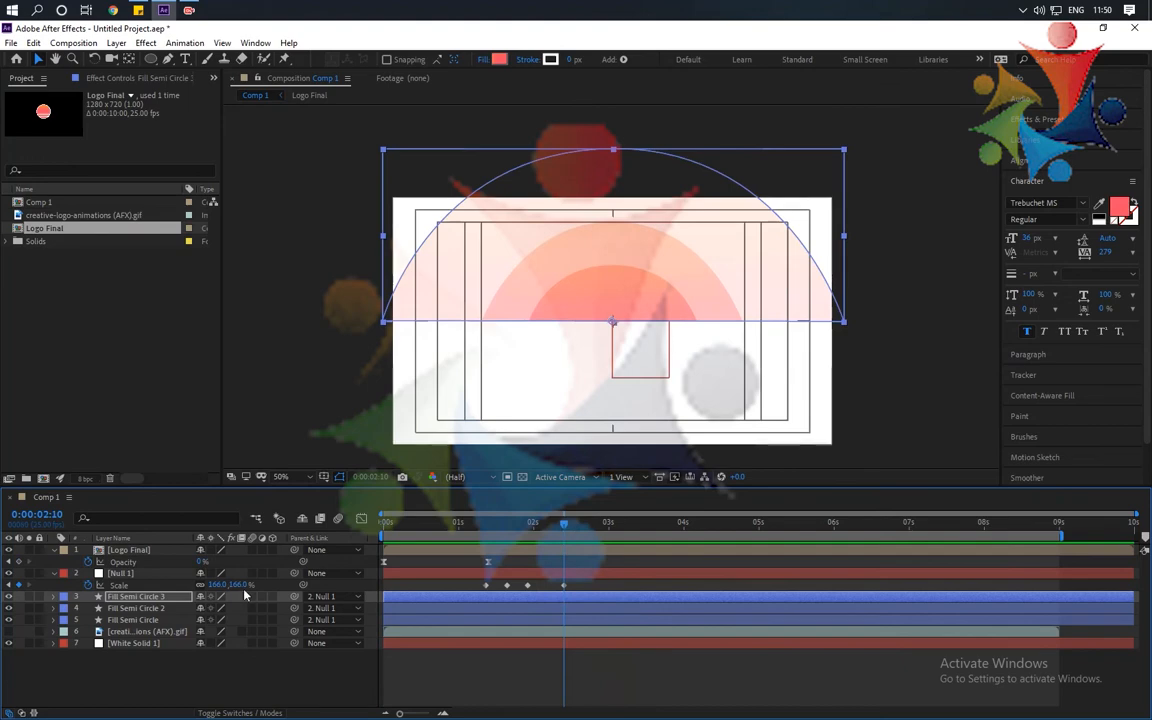
Solo the reference GIF and place composition marker 1 just after 0:00:03:00 and marker 2 at 0:00:04:00
{"action": "left_click", "coordinate": [29, 631]}
{"action": "left_click_drag", "start_coordinate": [563, 530], "coordinate": [612, 579]}
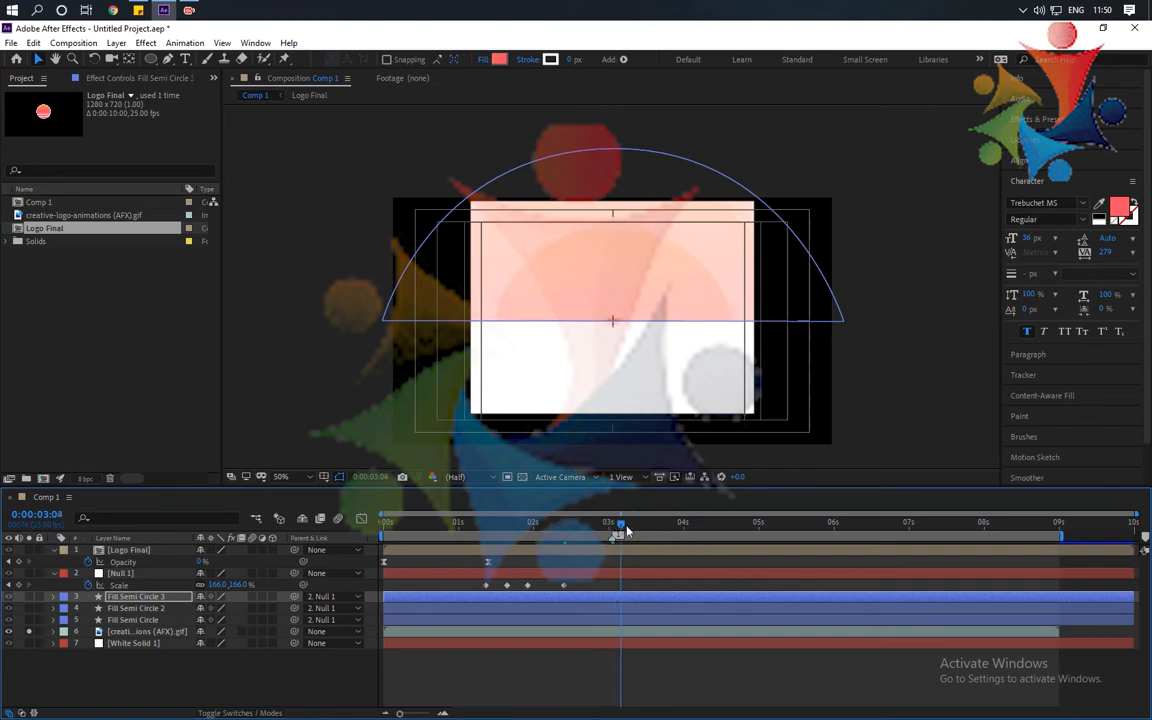
{"action": "left_click_drag", "start_coordinate": [614, 535], "coordinate": [683, 540]}
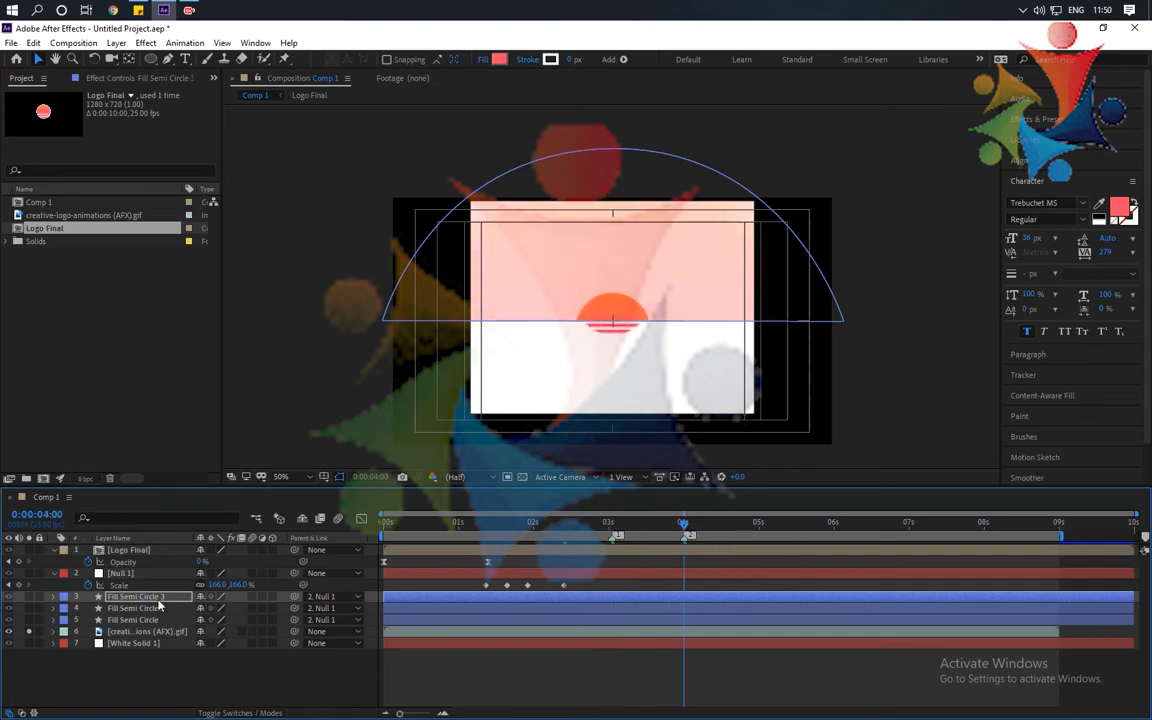
Unsolo the reference GIF and set Null 1's scale to 605.0% at 0:00:04:00
{"action": "left_click", "coordinate": [127, 576]}
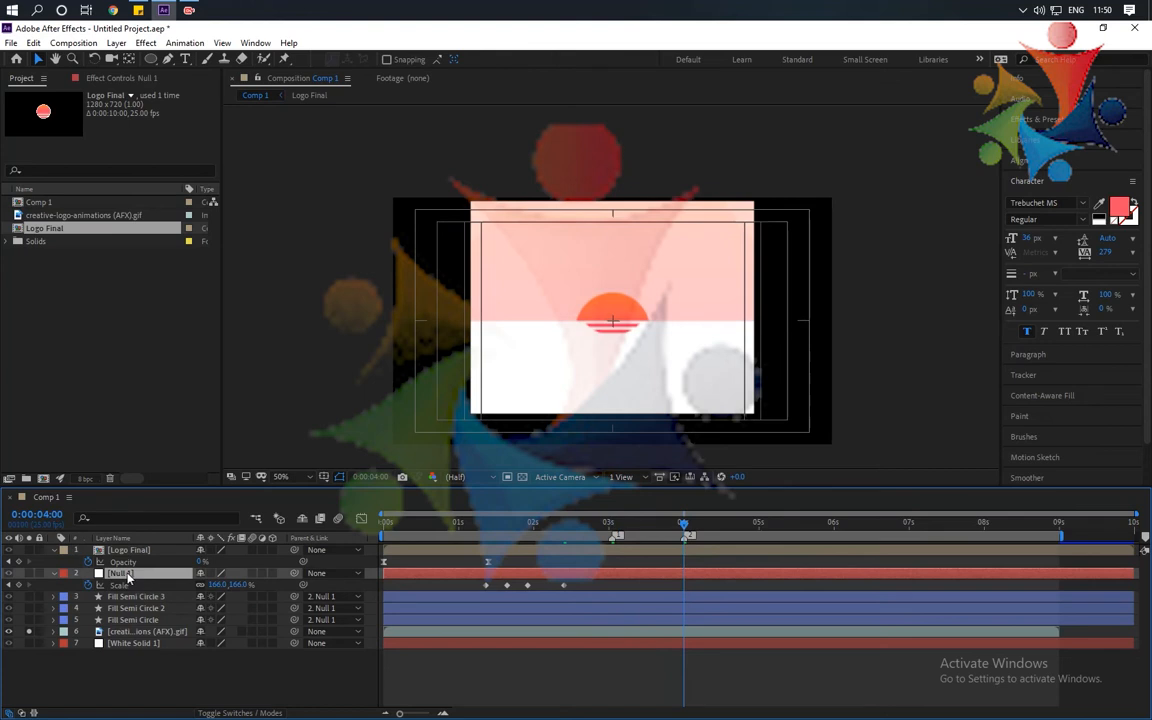
{"action": "left_click", "coordinate": [29, 632]}
{"action": "left_click_drag", "start_coordinate": [214, 586], "coordinate": [535, 599]}
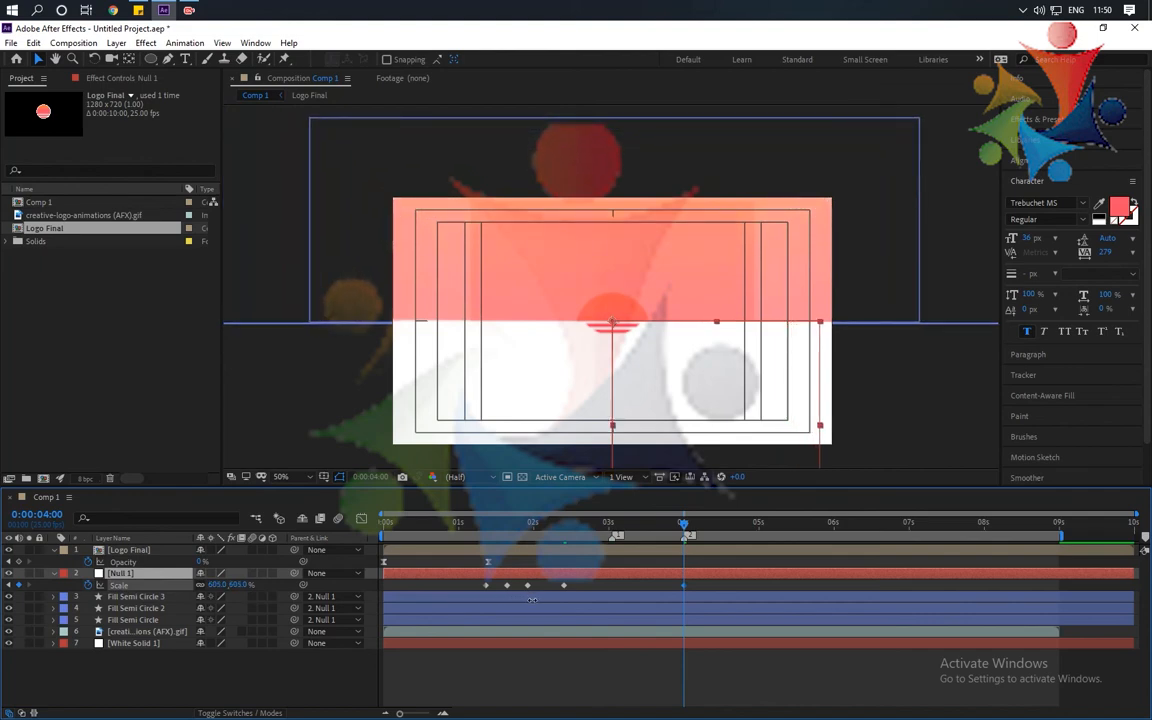
Preview the enlarged semi-circles from 0:00:02:10 with the reference GIF hidden, and return to 0:00:04:00
{"action": "left_click", "coordinate": [565, 525]}
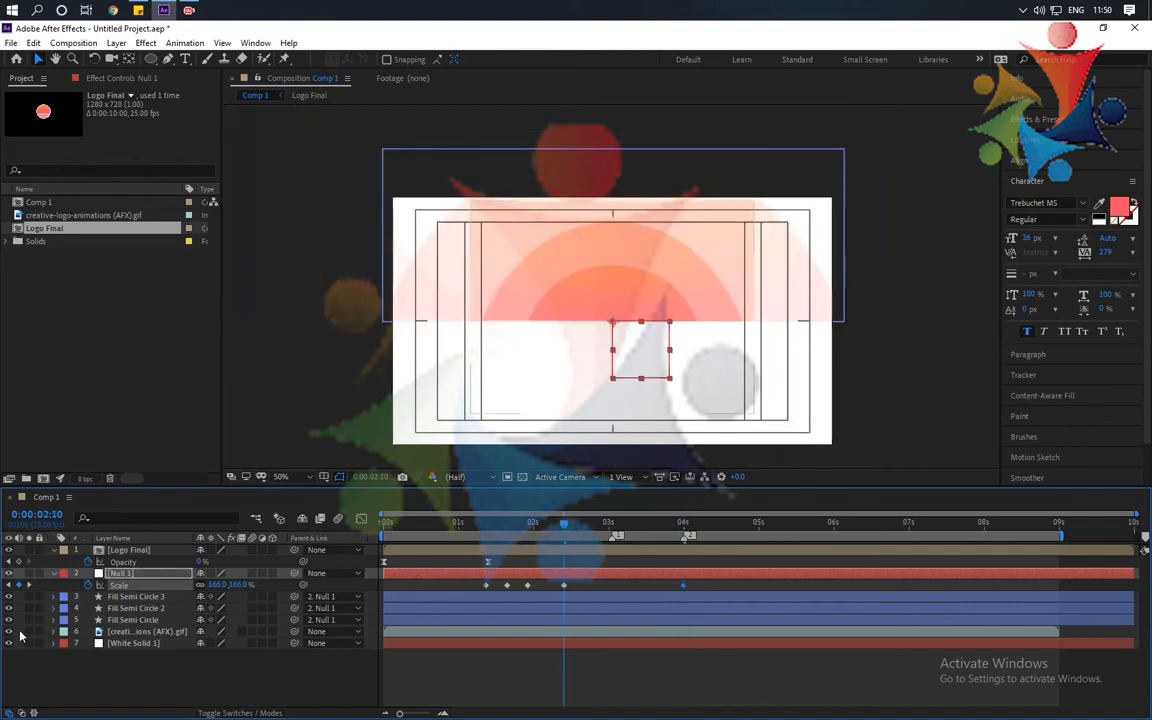
{"action": "key", "text": "space"}
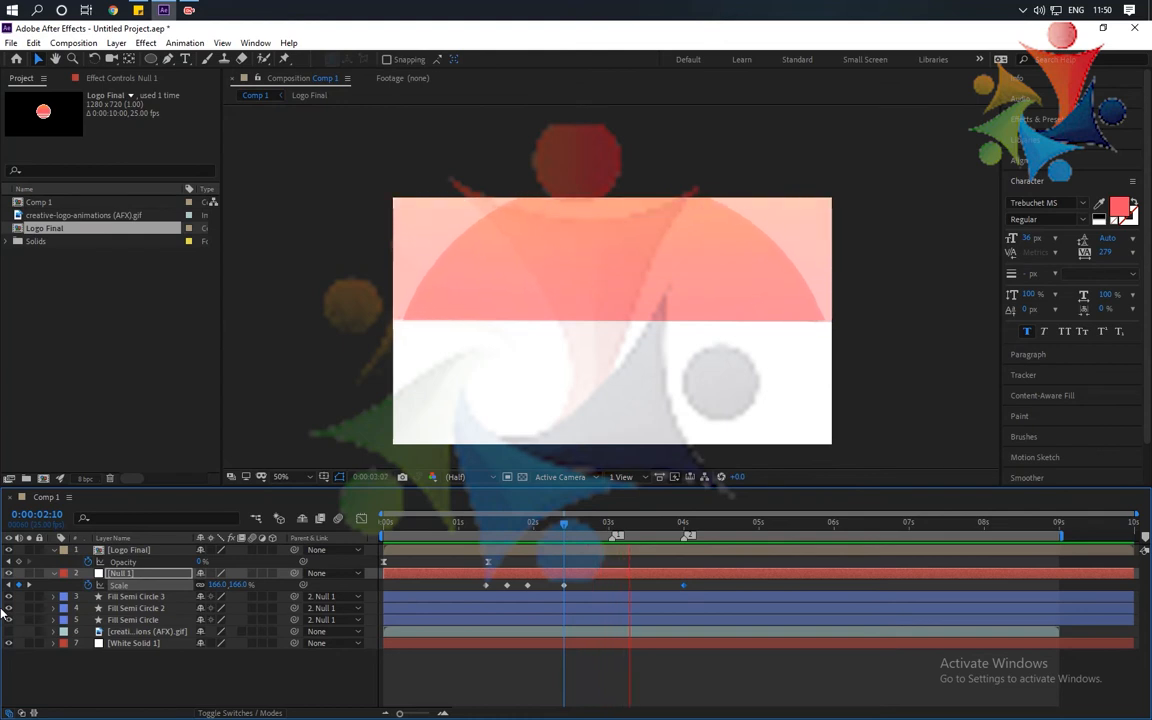
{"action": "key", "text": "space"}
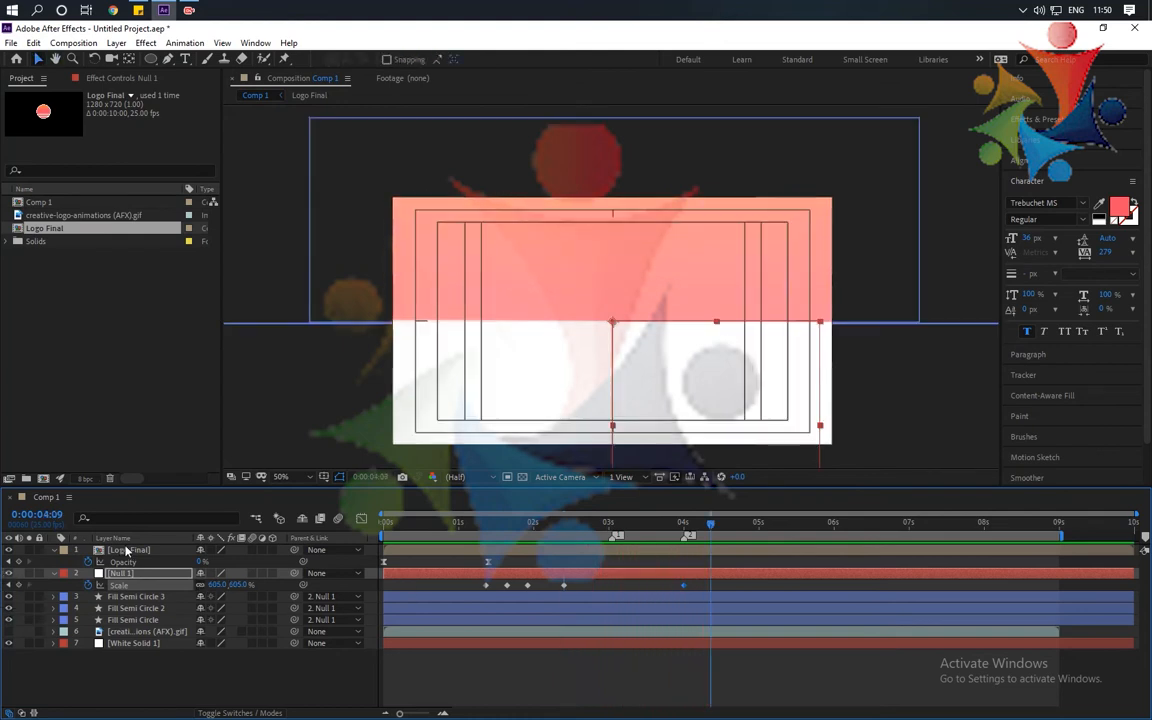
{"action": "left_click_drag", "start_coordinate": [603, 526], "coordinate": [683, 561]}
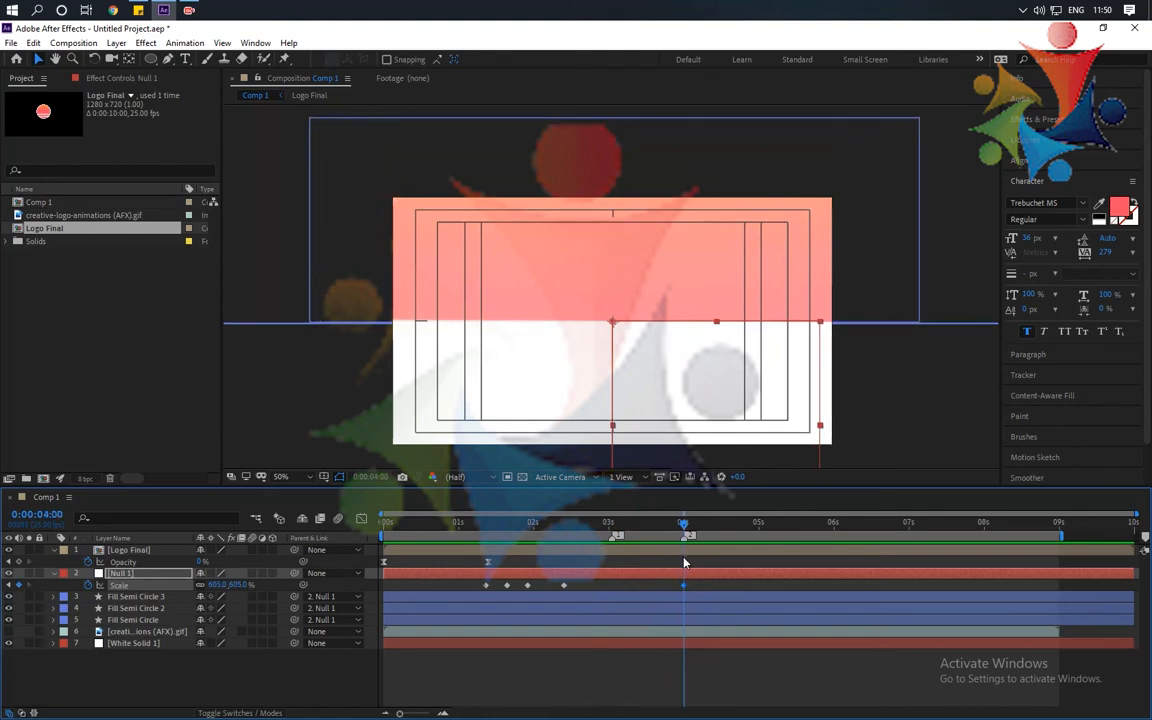
Examine the soloed reference GIF's motion up to 0:00:04:00, then unsolo and hide it
{"action": "left_click", "coordinate": [900, 417]}
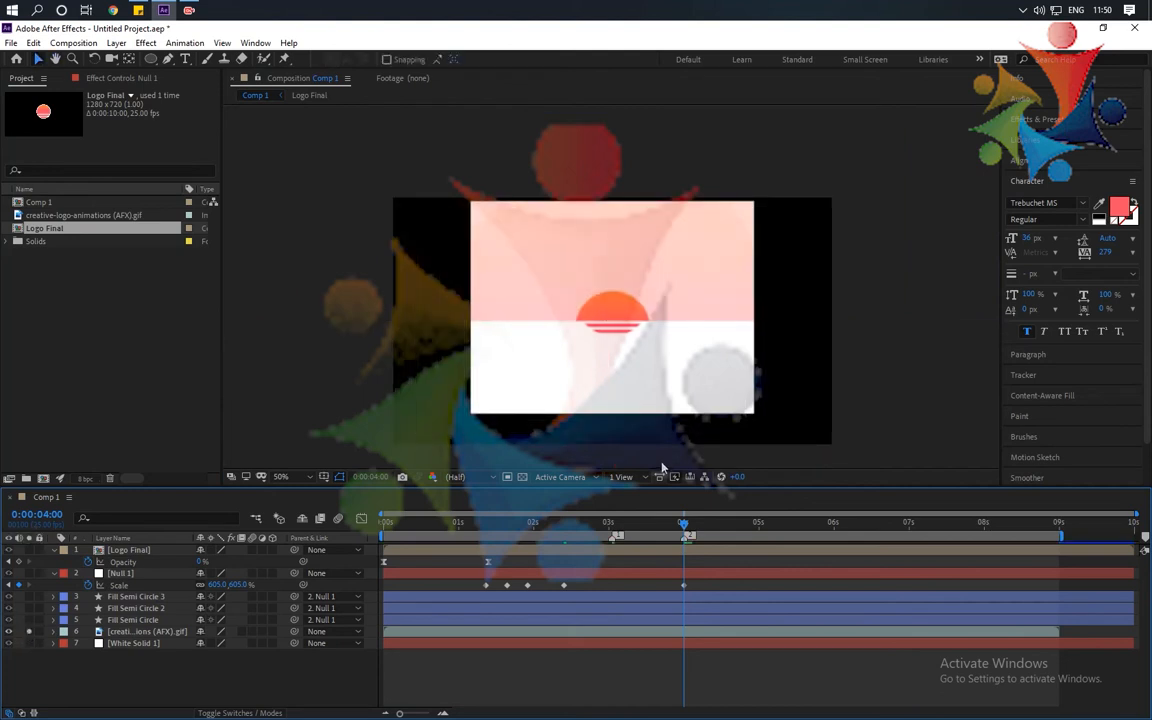
{"action": "left_click", "coordinate": [548, 526]}
{"action": "left_click_drag", "start_coordinate": [560, 524], "coordinate": [684, 524]}
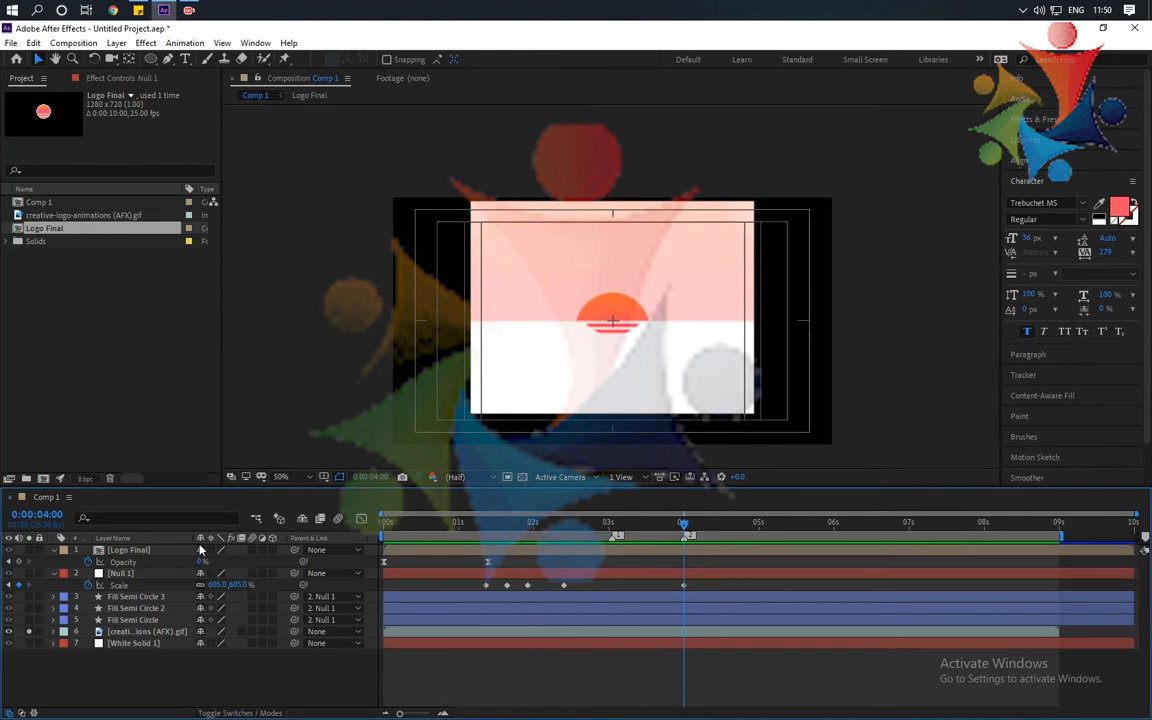
{"action": "left_click", "coordinate": [28, 631]}
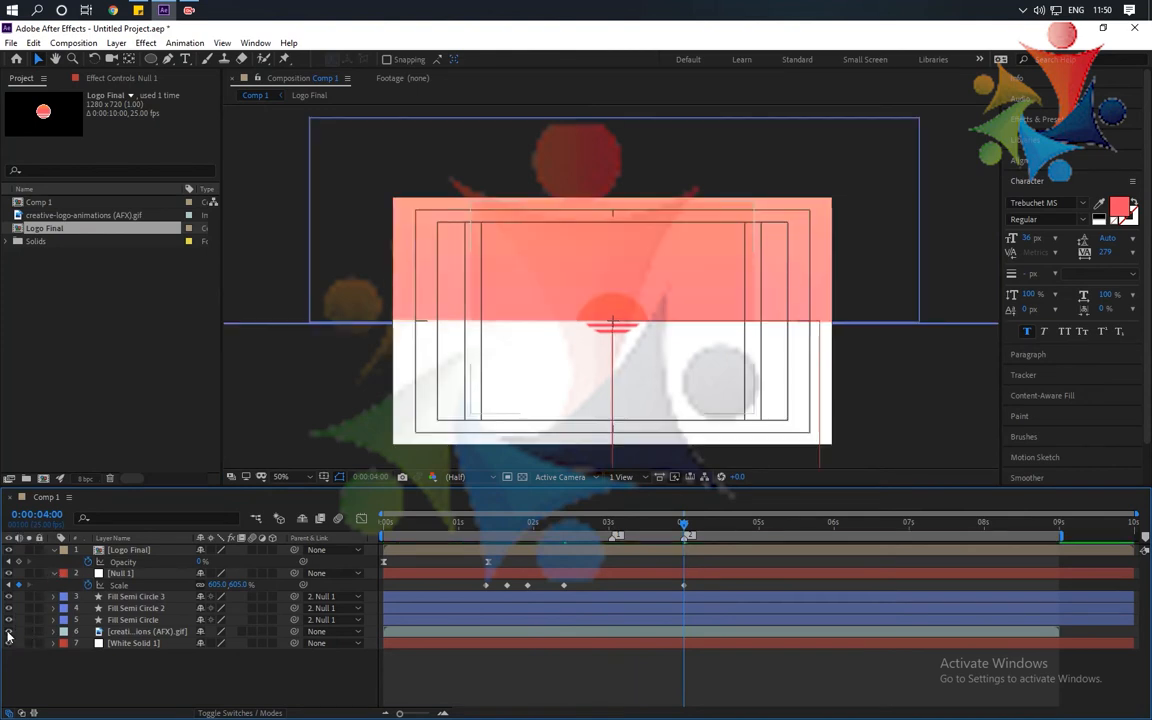
{"action": "left_click", "coordinate": [125, 573]}
{"action": "key", "text": "shift+t"}
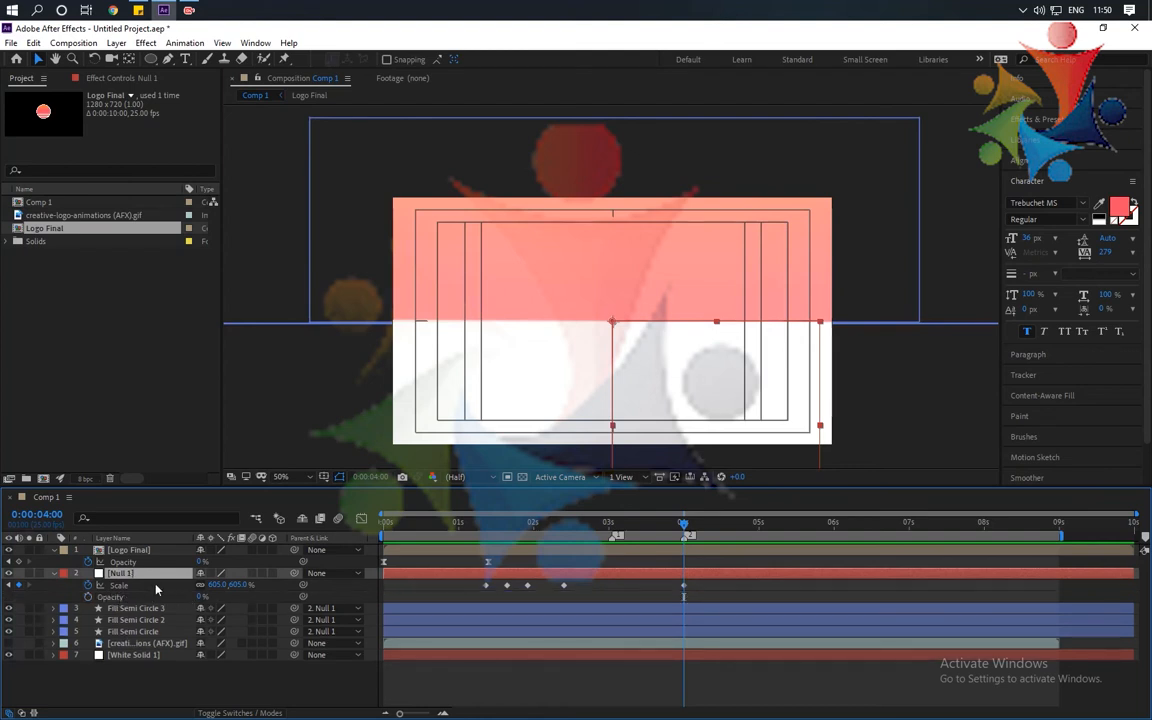
{"action": "key", "text": "shift+t"}
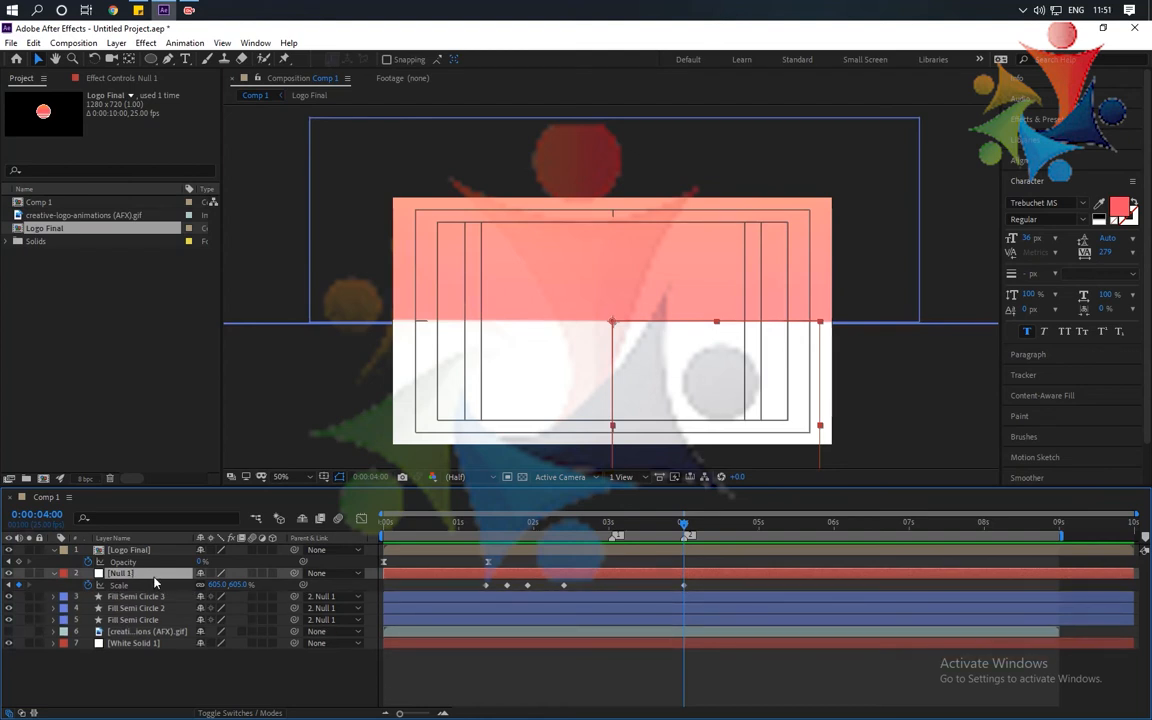
Keyframe the opacity of all three Fill Semi Circle layers, holding current values at 0:00:03:09 and reaching 0% at 0:00:04:00
{"action": "left_click", "coordinate": [140, 620]}
{"action": "left_click", "coordinate": [147, 597], "text": "shift"}
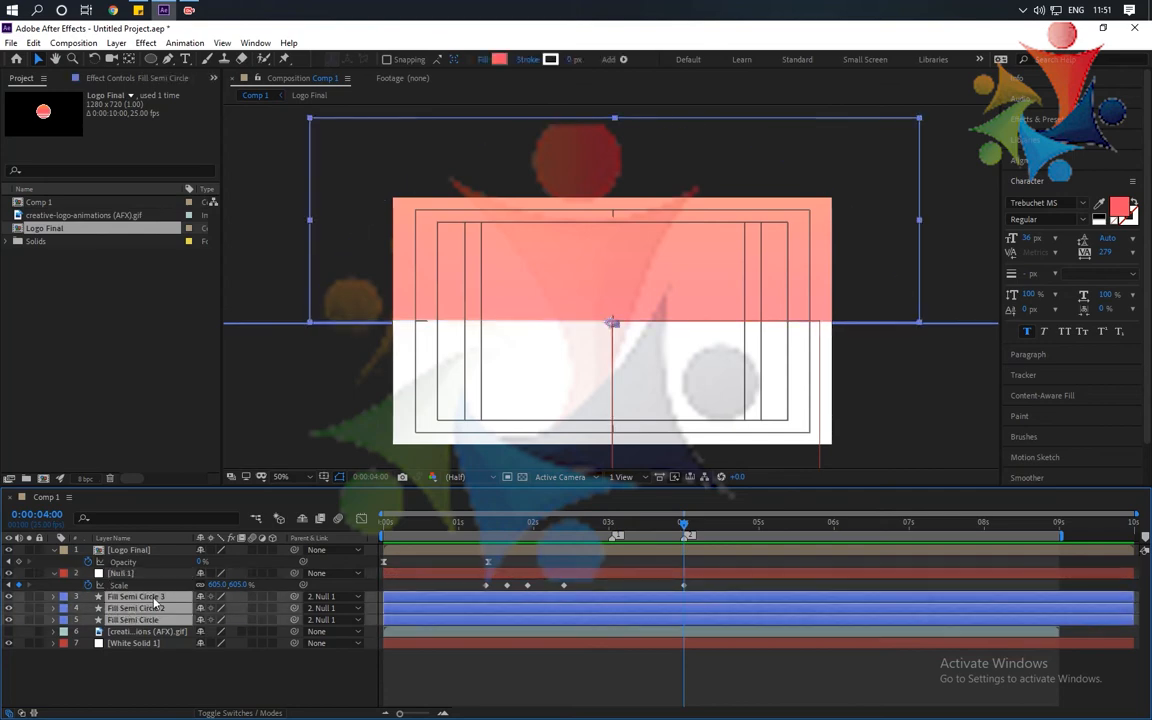
{"action": "key", "text": "t"}
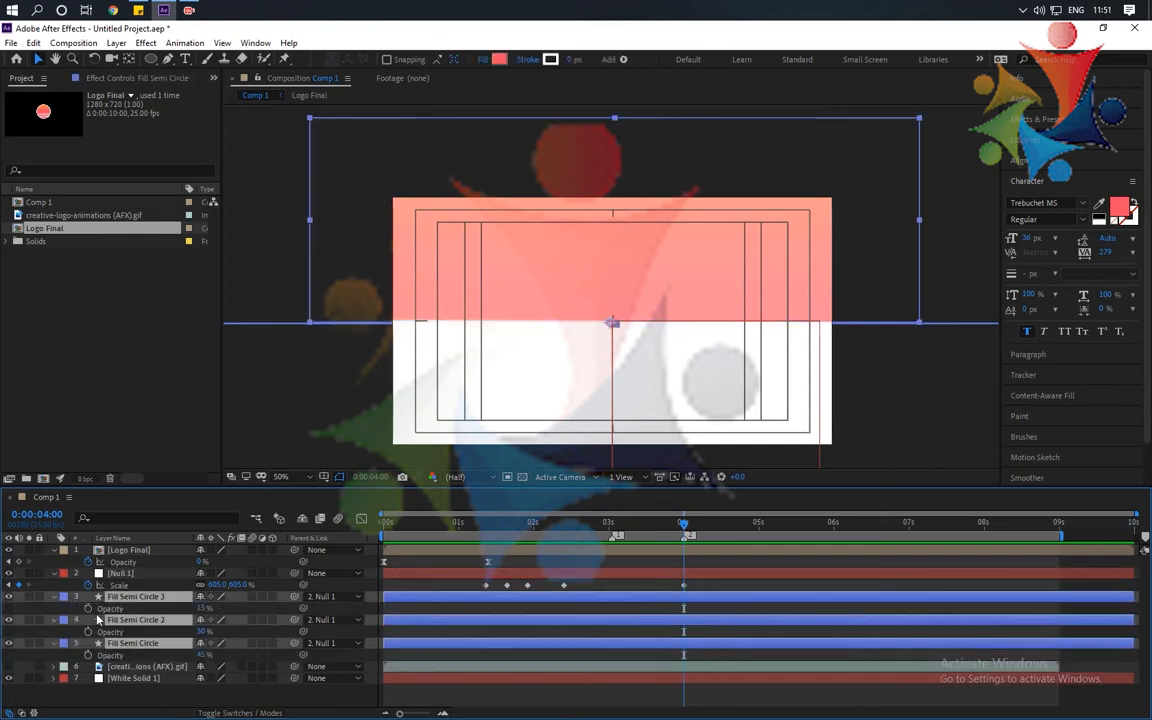
{"action": "left_click", "coordinate": [88, 608]}
{"action": "left_click_drag", "start_coordinate": [662, 525], "coordinate": [637, 536]}
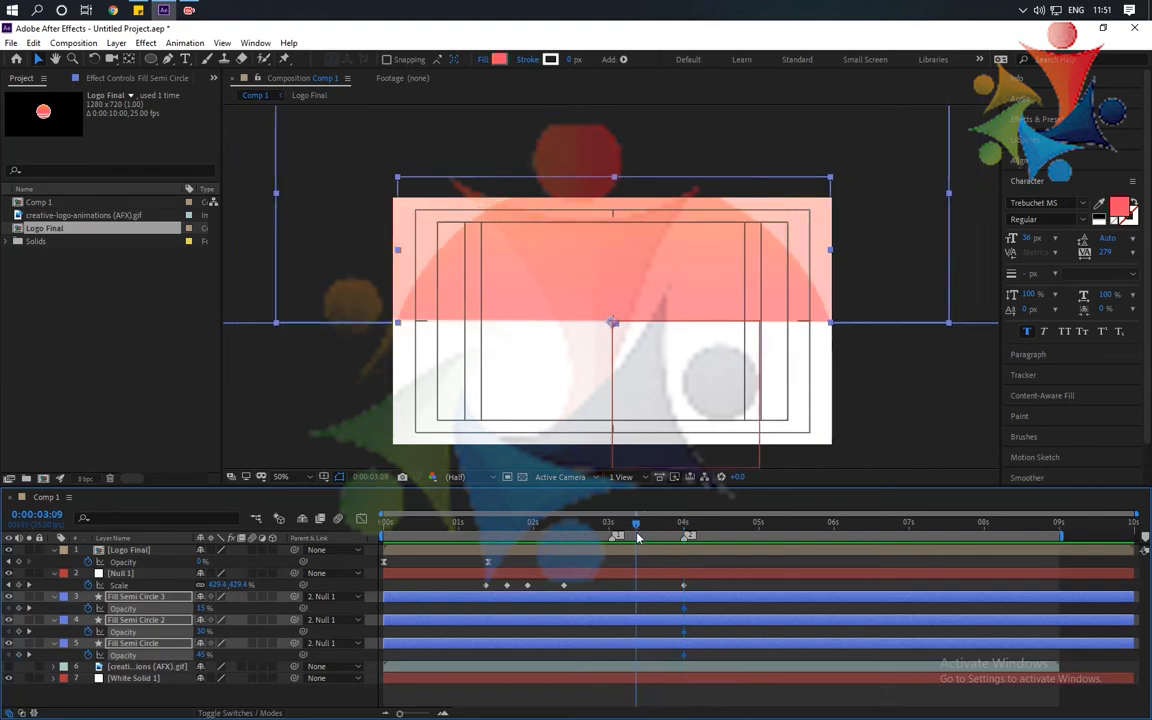
{"action": "left_click", "coordinate": [19, 609]}
{"action": "left_click", "coordinate": [29, 609]}
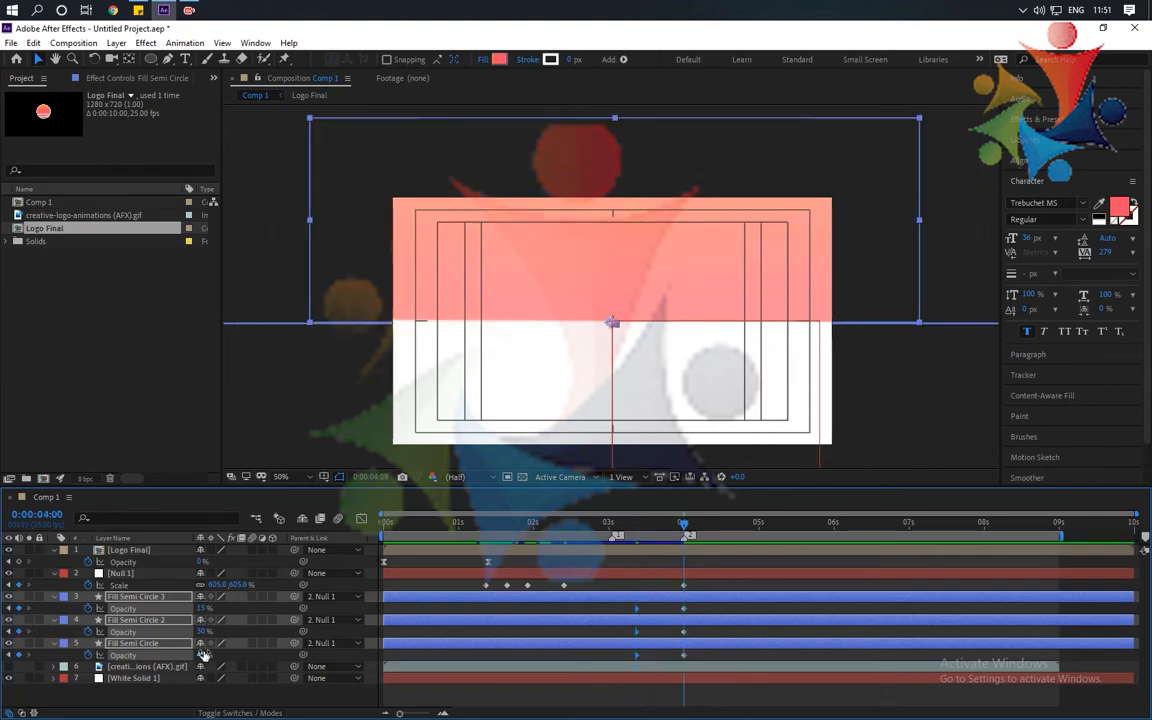
{"action": "left_click_drag", "start_coordinate": [203, 655], "coordinate": [165, 655]}
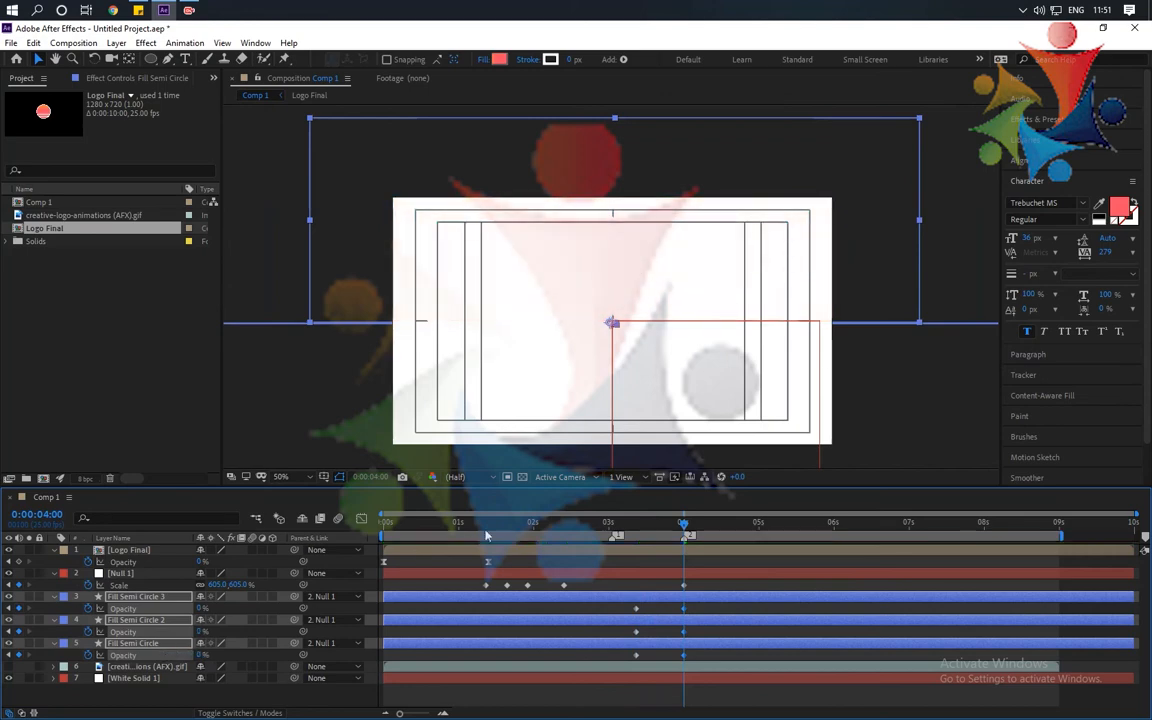
Preview the semi-circles' fade-out from 0:00:02:01
{"action": "left_click", "coordinate": [535, 524]}
{"action": "key", "text": "space"}
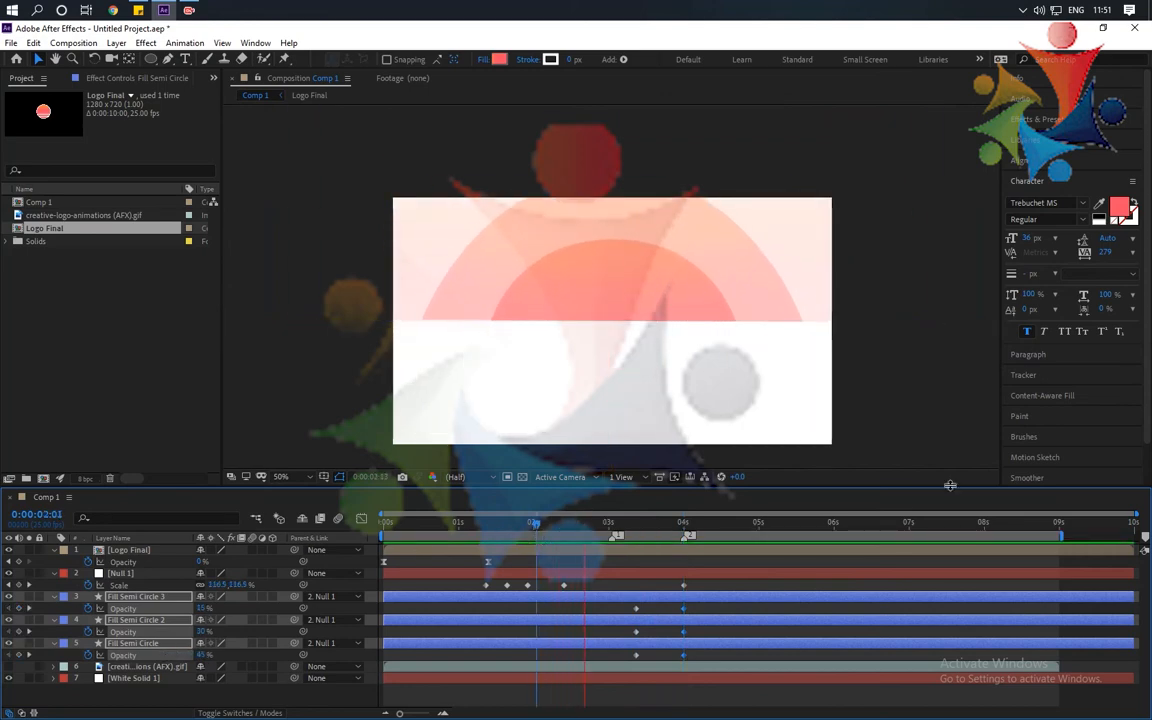
{"action": "key", "text": "space"}
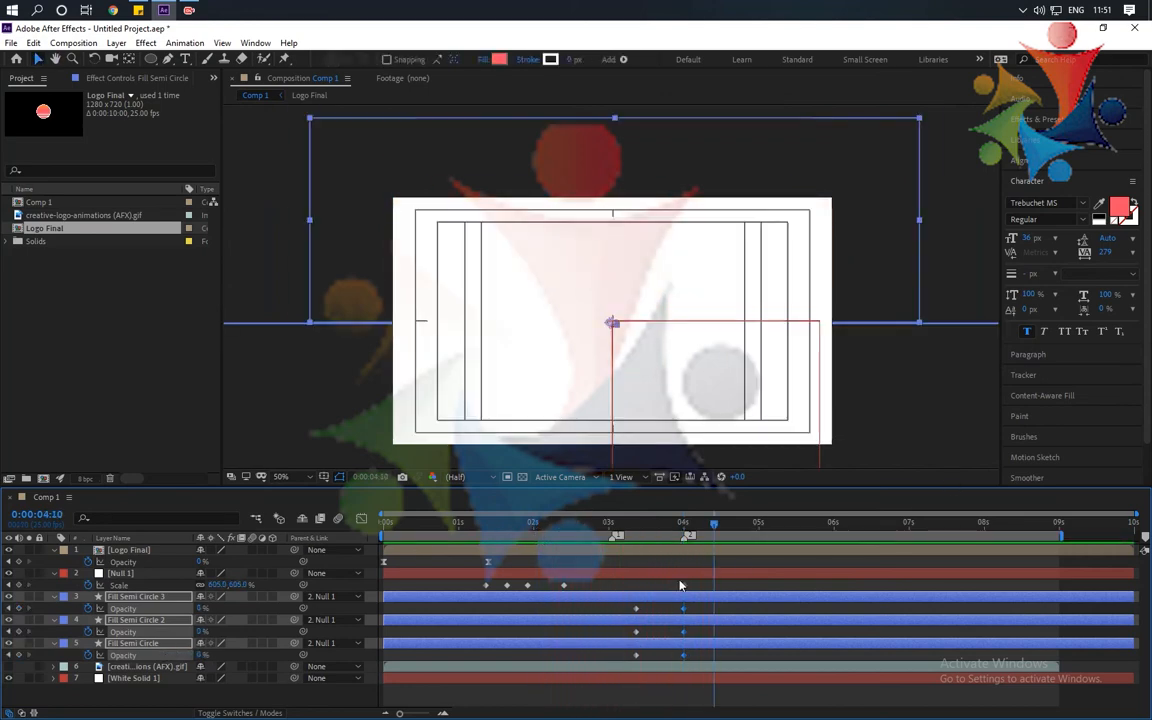
Add opacity keyframes with the current values to all three Fill Semi Circle layers at 0:00:02:10
{"action": "left_click", "coordinate": [637, 526]}
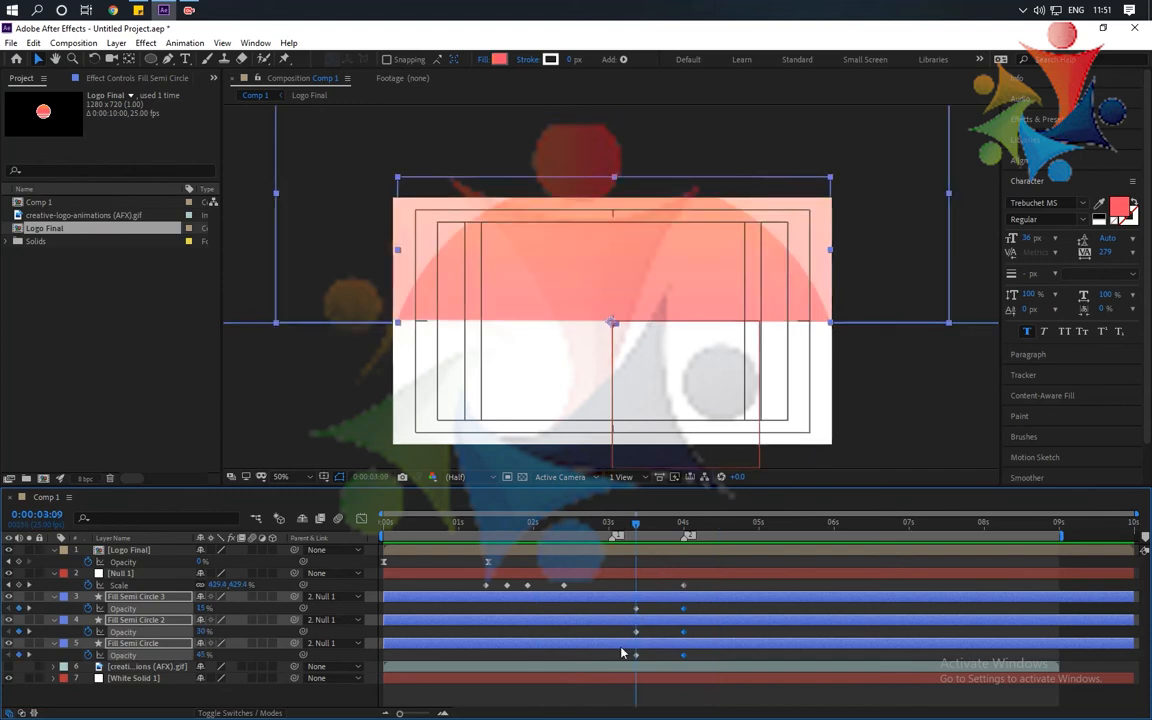
{"action": "left_click", "coordinate": [566, 524]}
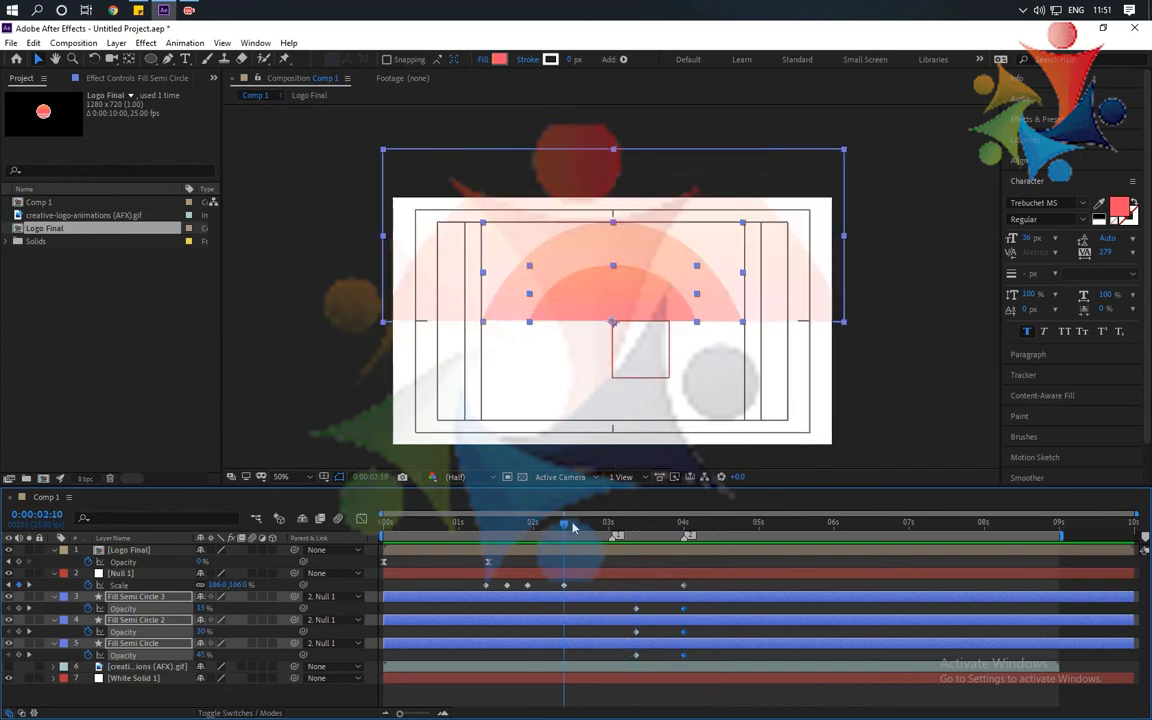
{"action": "left_click", "coordinate": [18, 609]}
{"action": "left_click", "coordinate": [302, 612]}
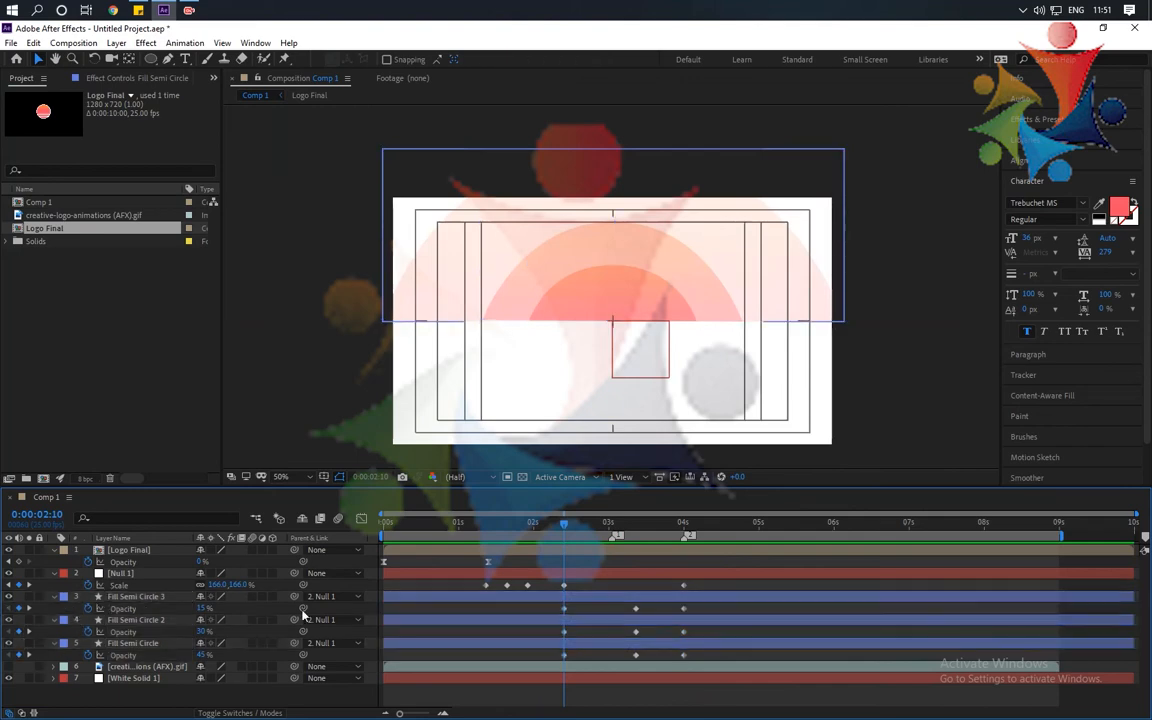
At 0:00:03:09, set the opacity of Fill Semi Circle 2 to 15% and of Fill Semi Circle to 30%
{"action": "left_click", "coordinate": [634, 527]}
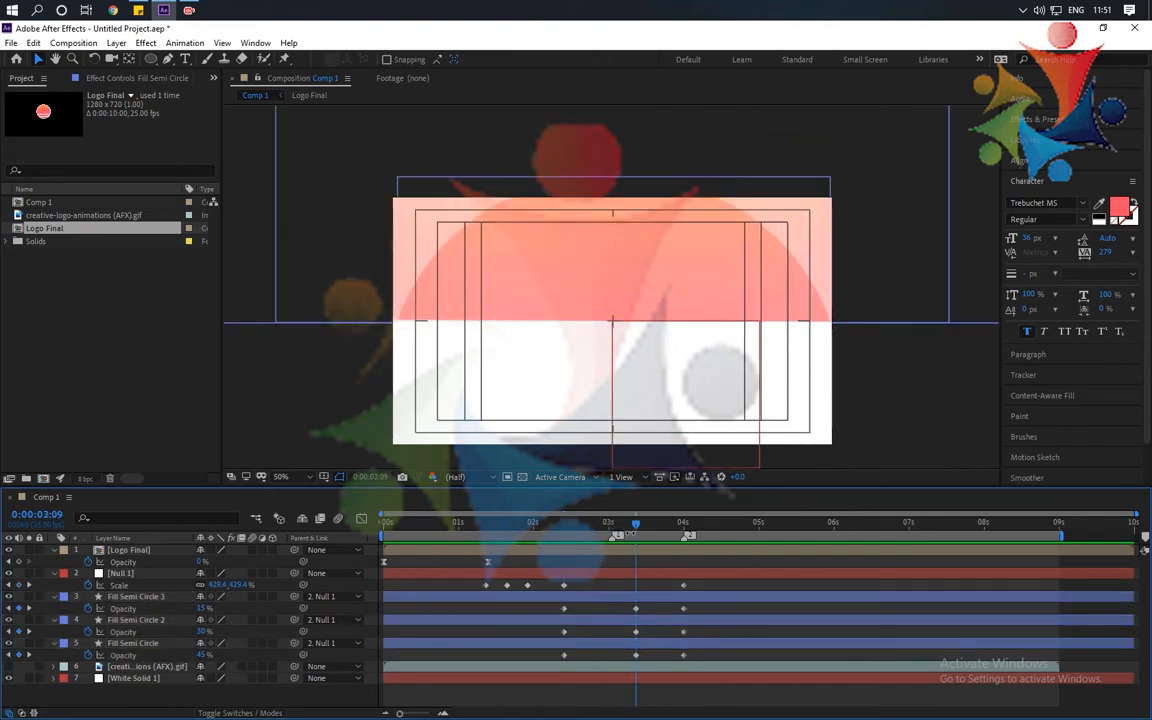
{"action": "left_click", "coordinate": [206, 632]}
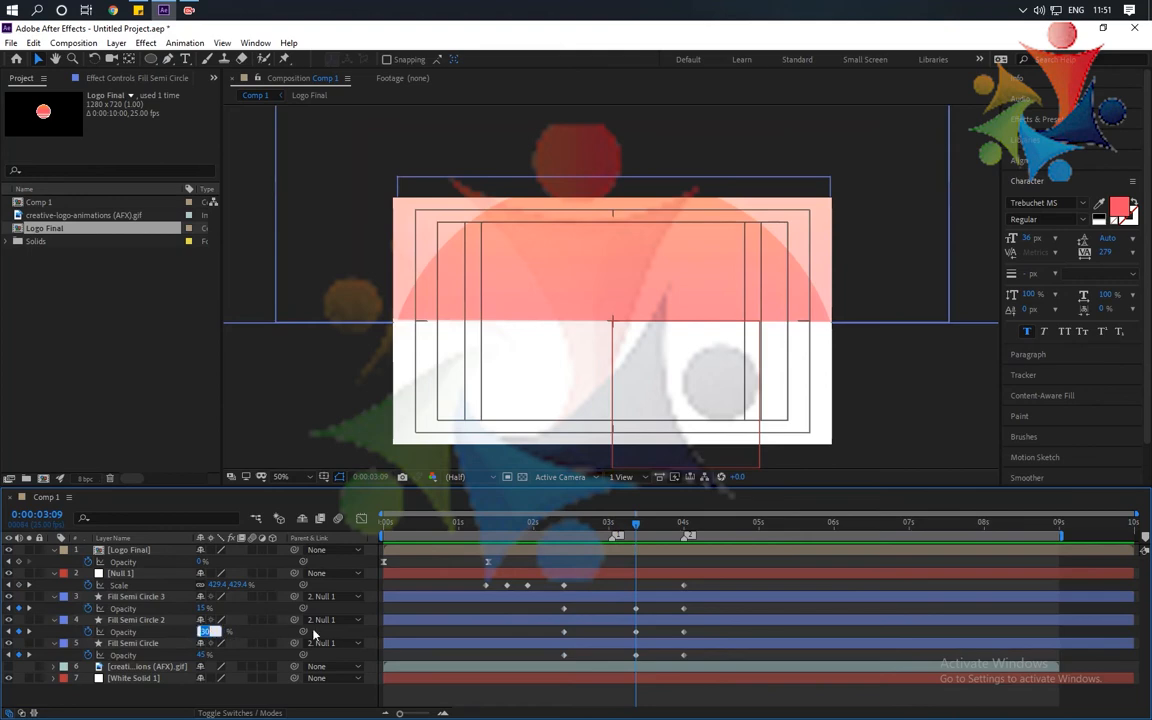
{"action": "type", "text": "15"}
{"action": "key", "text": "Tab"}
{"action": "type", "text": "30"}
{"action": "key", "text": "Return"}
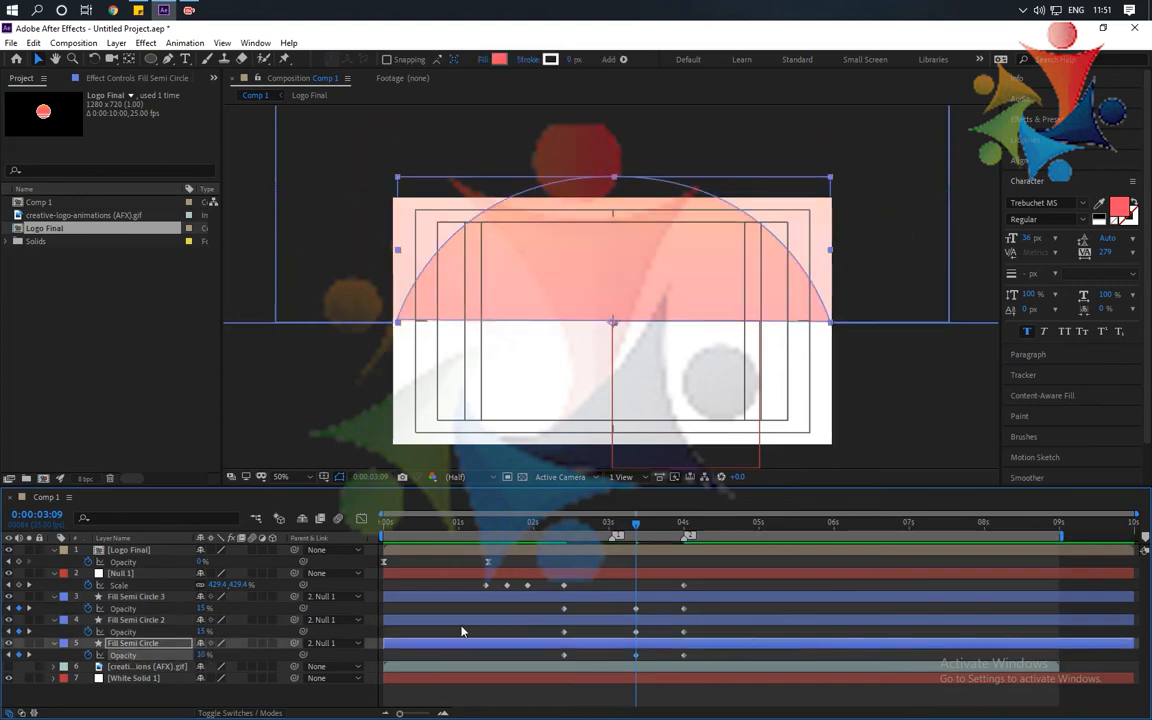
Preview the revised semi-circle opacity animation from 0:00:02:10
{"action": "left_click_drag", "start_coordinate": [636, 525], "coordinate": [564, 560]}
{"action": "left_click", "coordinate": [934, 413]}
{"action": "key", "text": "space"}
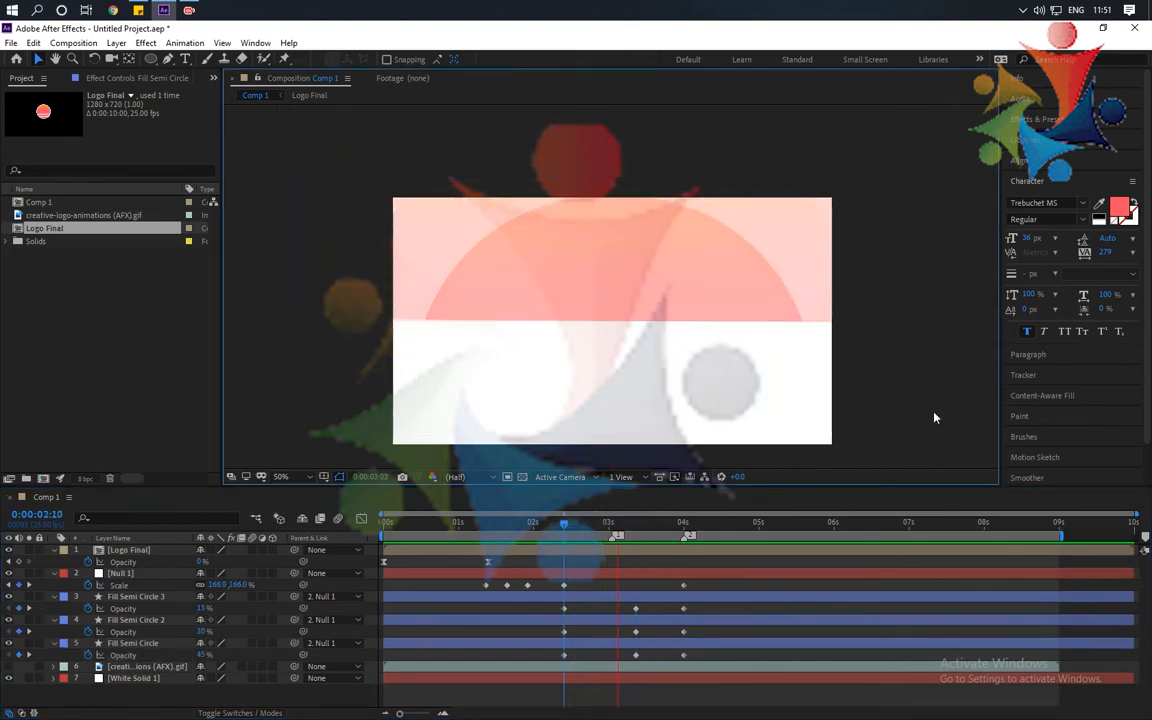
Collapse the displayed properties of Null 1, the three Fill Semi Circle layers and Logo Final
{"action": "left_click", "coordinate": [118, 575]}
{"action": "left_click", "coordinate": [149, 645], "text": "shift"}
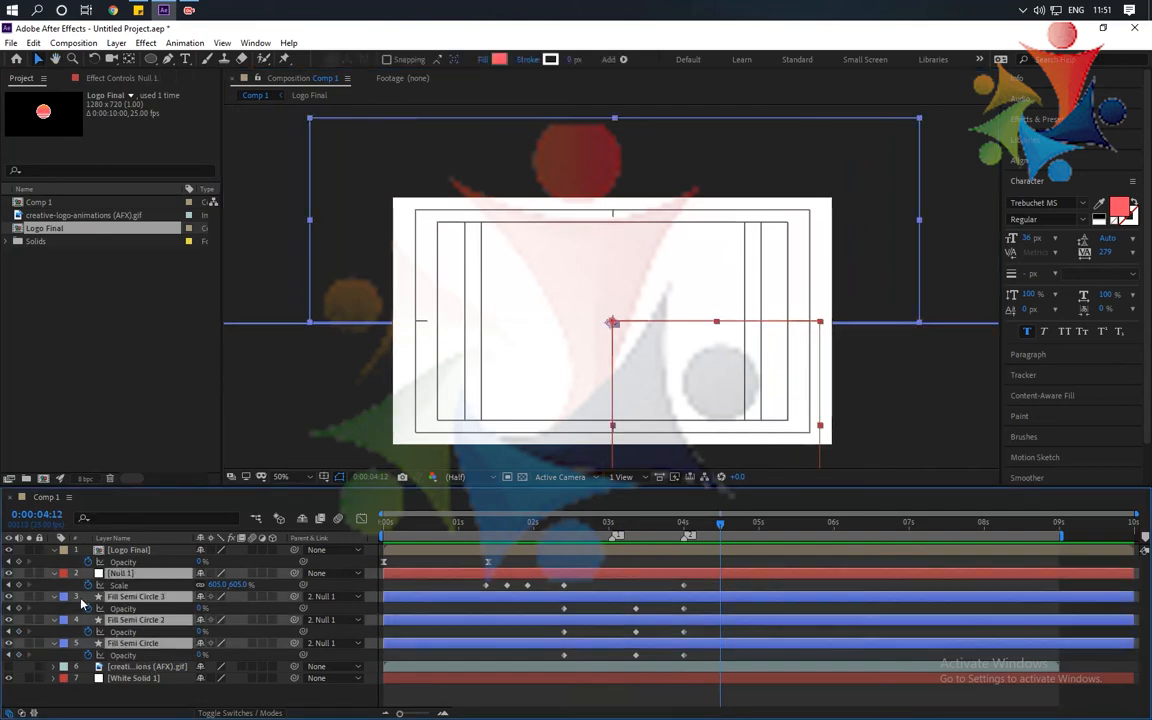
{"action": "left_click", "coordinate": [54, 574]}
{"action": "left_click", "coordinate": [118, 667]}
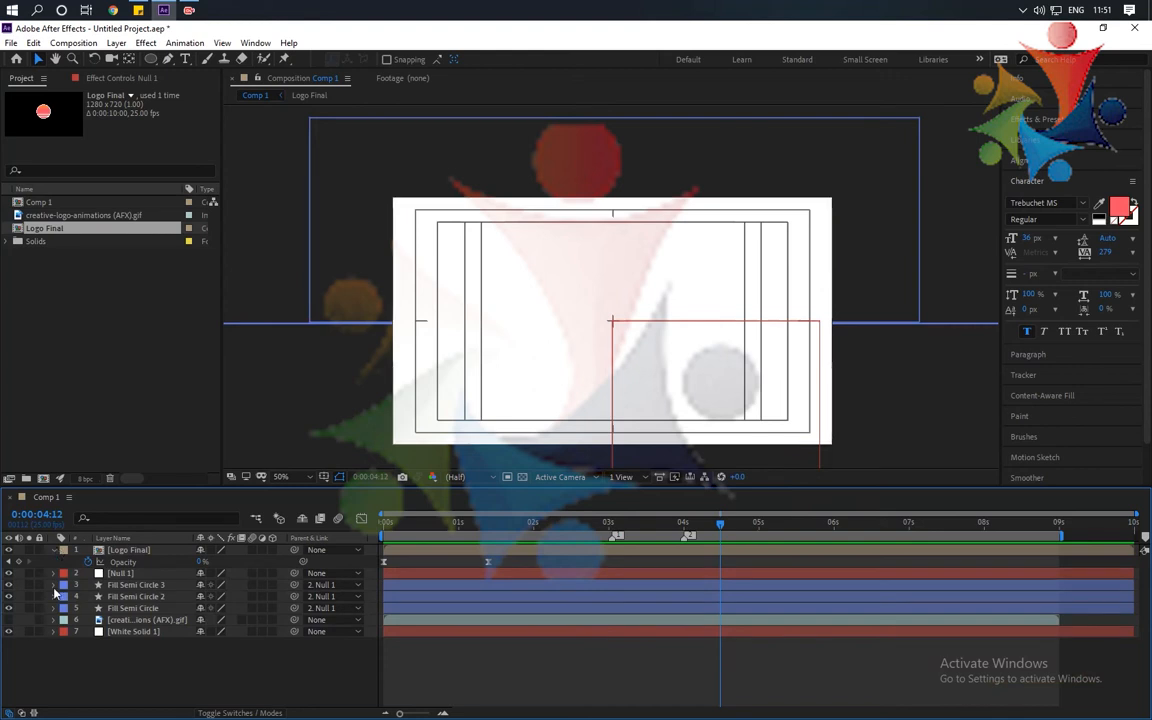
{"action": "left_click", "coordinate": [54, 551]}
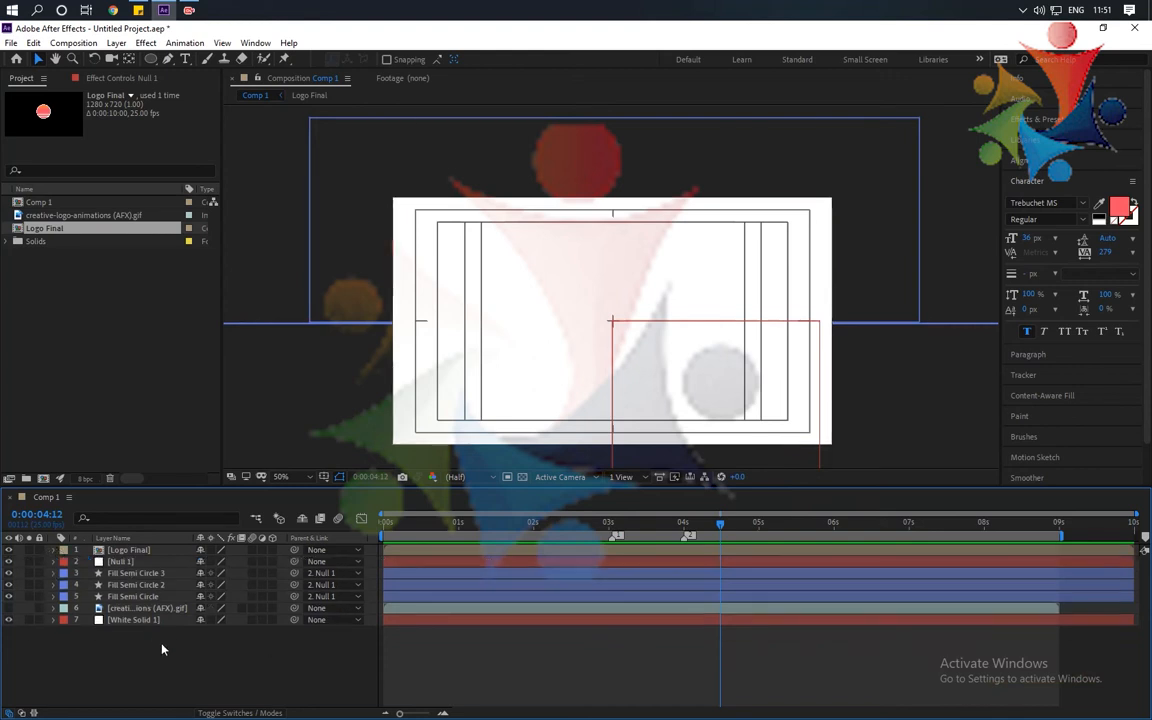
Preview the whole animation from 0:00:00:00, then move the current time to 0:00:03:01
{"action": "left_click_drag", "start_coordinate": [435, 522], "coordinate": [314, 530]}
{"action": "key", "text": "space"}
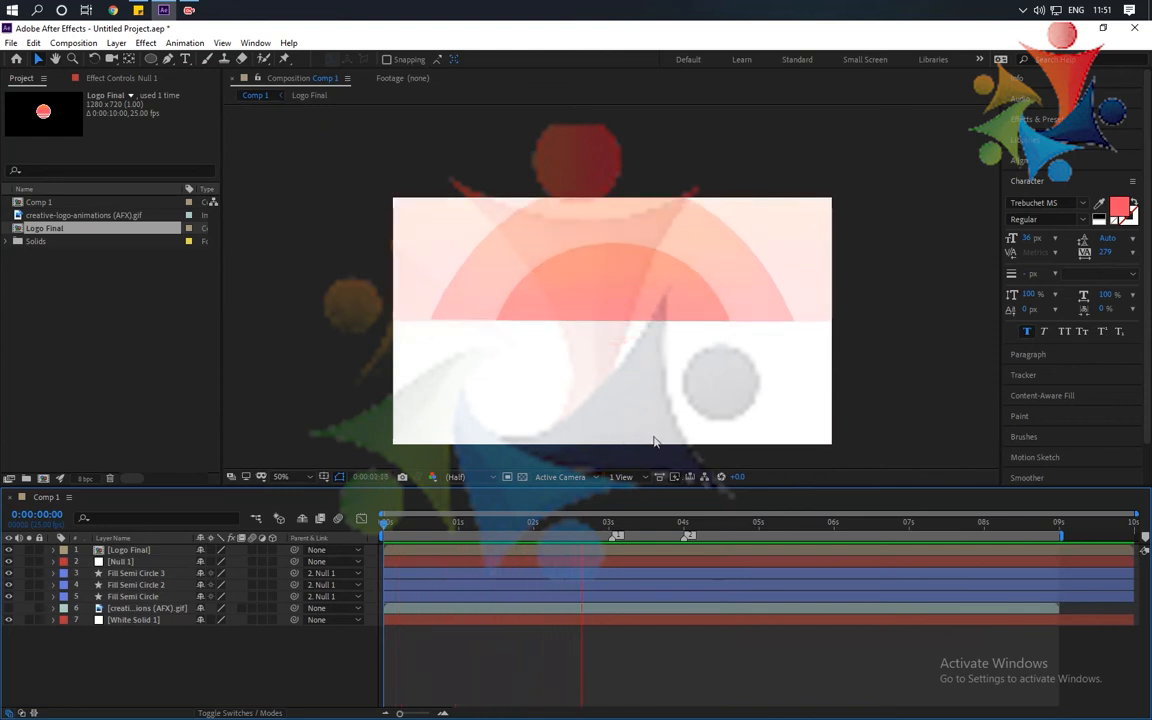
{"action": "key", "text": "space"}
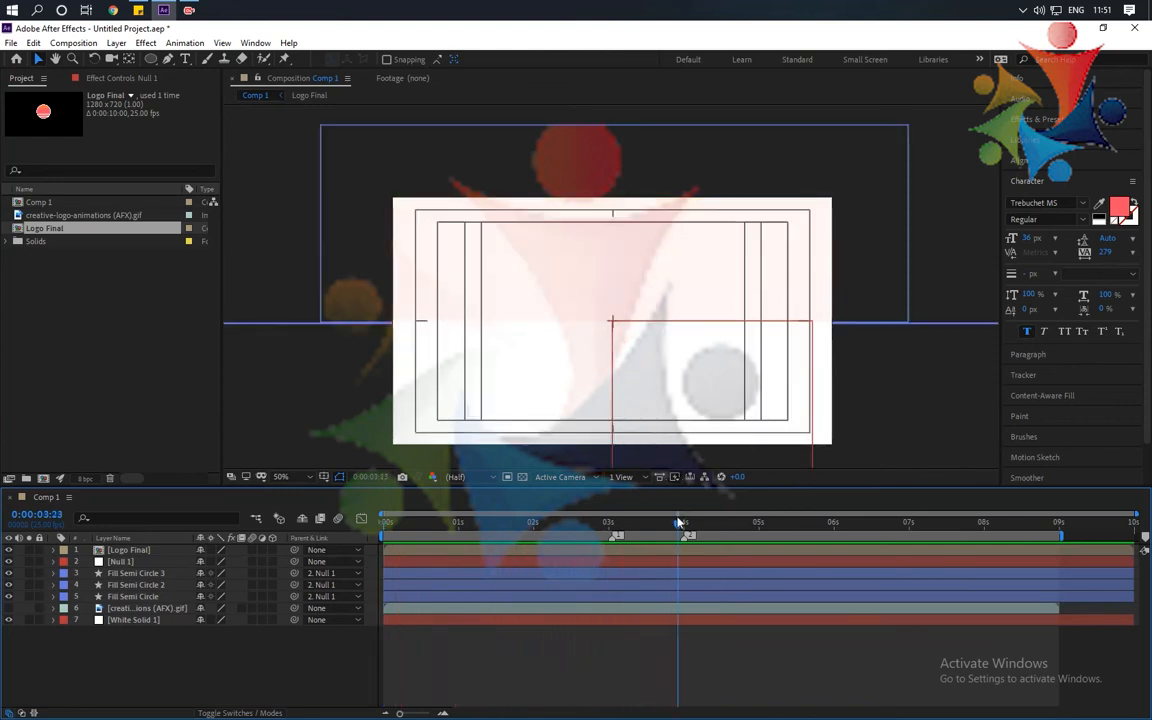
{"action": "left_click_drag", "start_coordinate": [678, 524], "coordinate": [615, 535]}
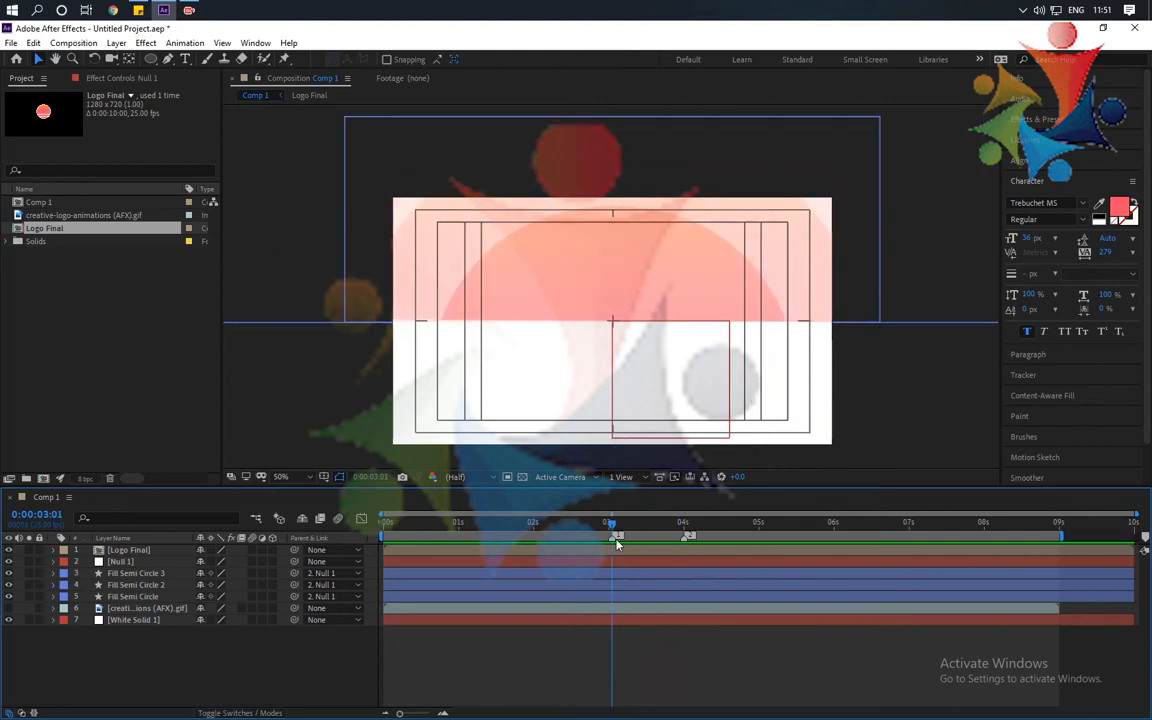
Try copying the Stroke alone and Stroke plus fill layers from the Logo Final composition into Comp 1
{"action": "double_click", "coordinate": [135, 552]}
{"action": "left_click", "coordinate": [130, 564]}
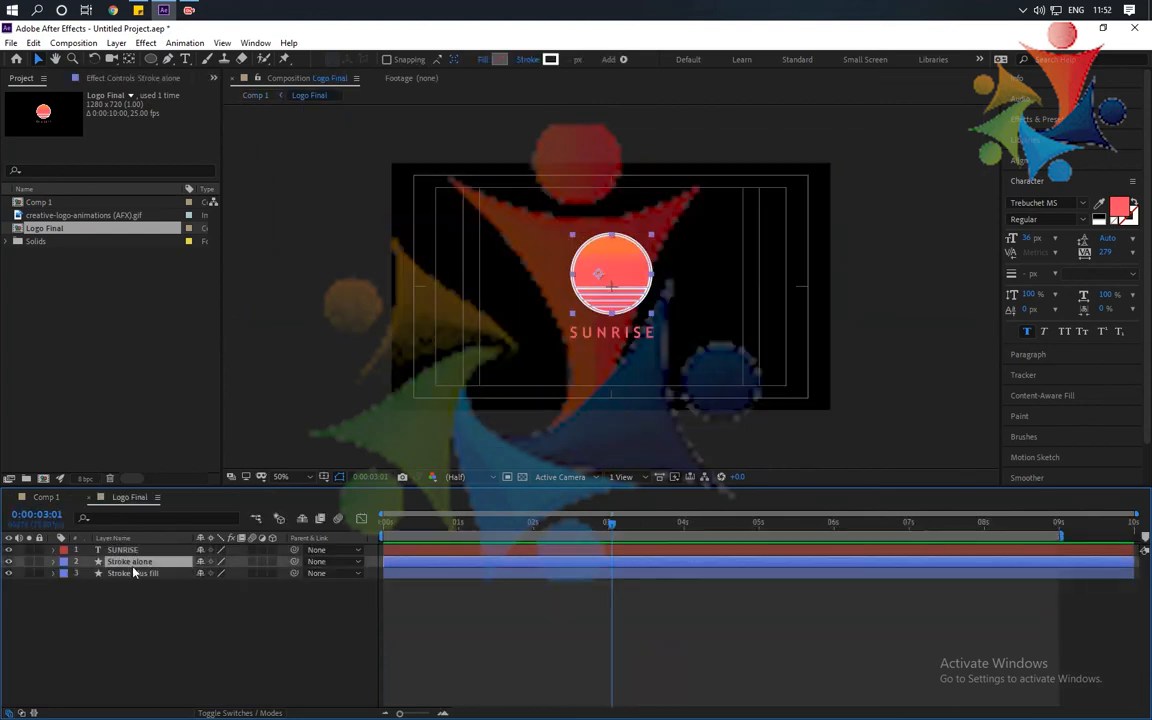
{"action": "left_click", "coordinate": [135, 574], "text": "shift"}
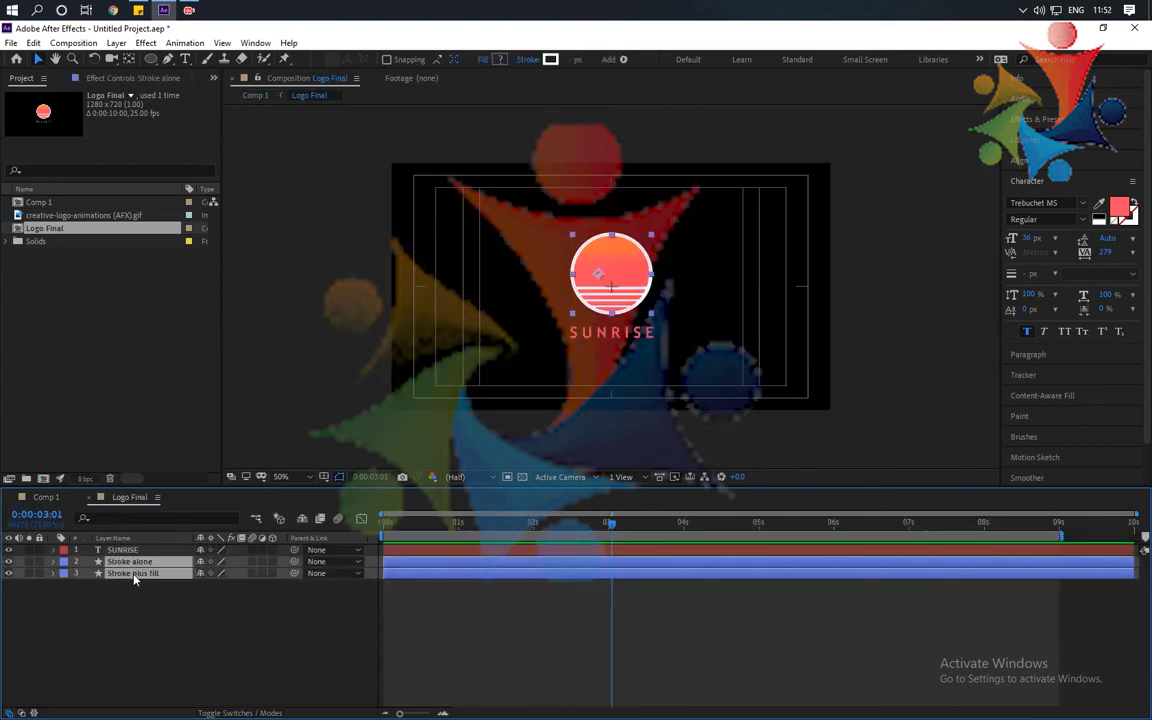
{"action": "left_click", "coordinate": [46, 497]}
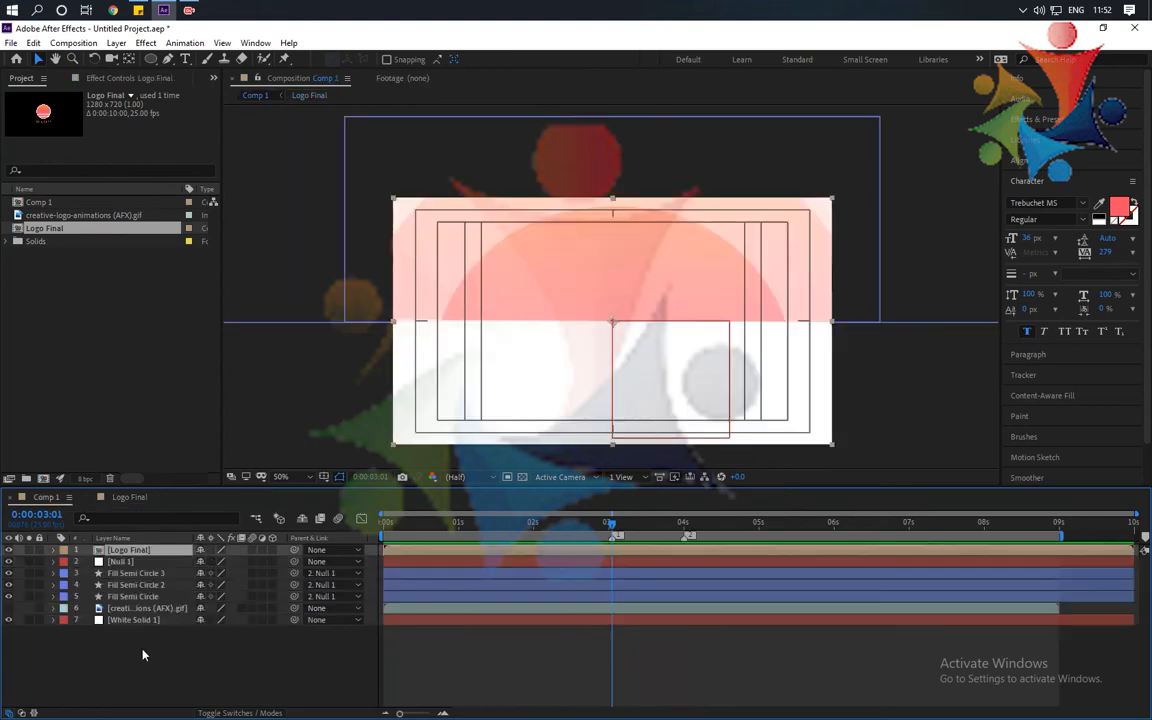
{"action": "key", "text": "ctrl+v"}
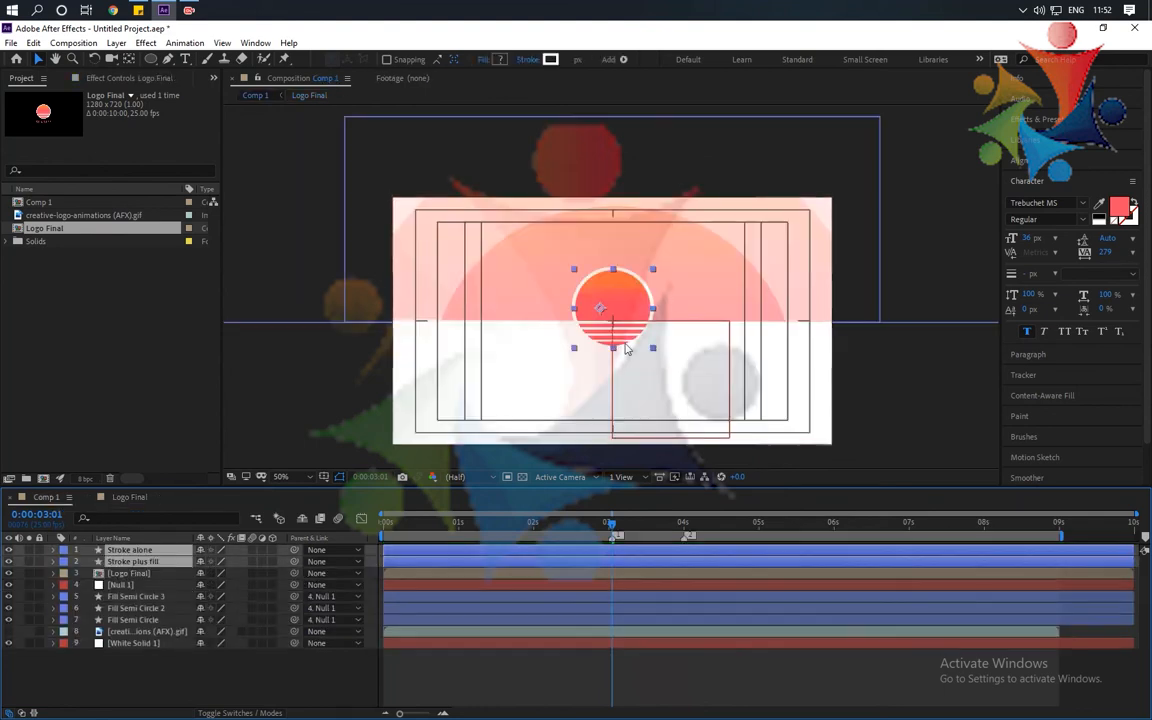
{"action": "left_click", "coordinate": [897, 380]}
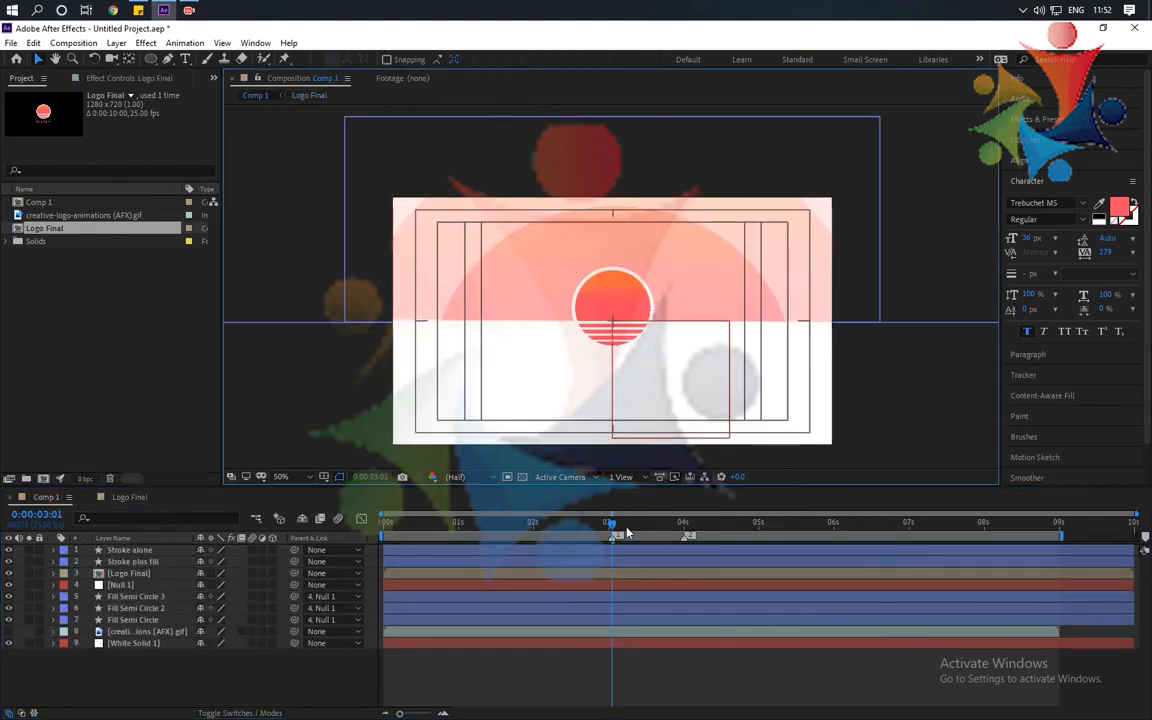
Examine the soloed reference GIF's logo reveal around 0:00:03:01, then undo pasting the two stroke layers into Comp 1
{"action": "left_click", "coordinate": [29, 632]}
{"action": "key", "text": "space"}
{"action": "mouse_move", "coordinate": [642, 533]}
{"action": "left_mouse_down"}
{"action": "mouse_move", "coordinate": [613, 530]}
{"action": "mouse_move", "coordinate": [845, 562]}
{"action": "mouse_move", "coordinate": [612, 564]}
{"action": "left_mouse_up"}
{"action": "key", "text": "ctrl+z"}
{"action": "key", "text": "ctrl+z"}
{"action": "key", "text": "ctrl+z"}
{"action": "key", "text": "ctrl+z"}
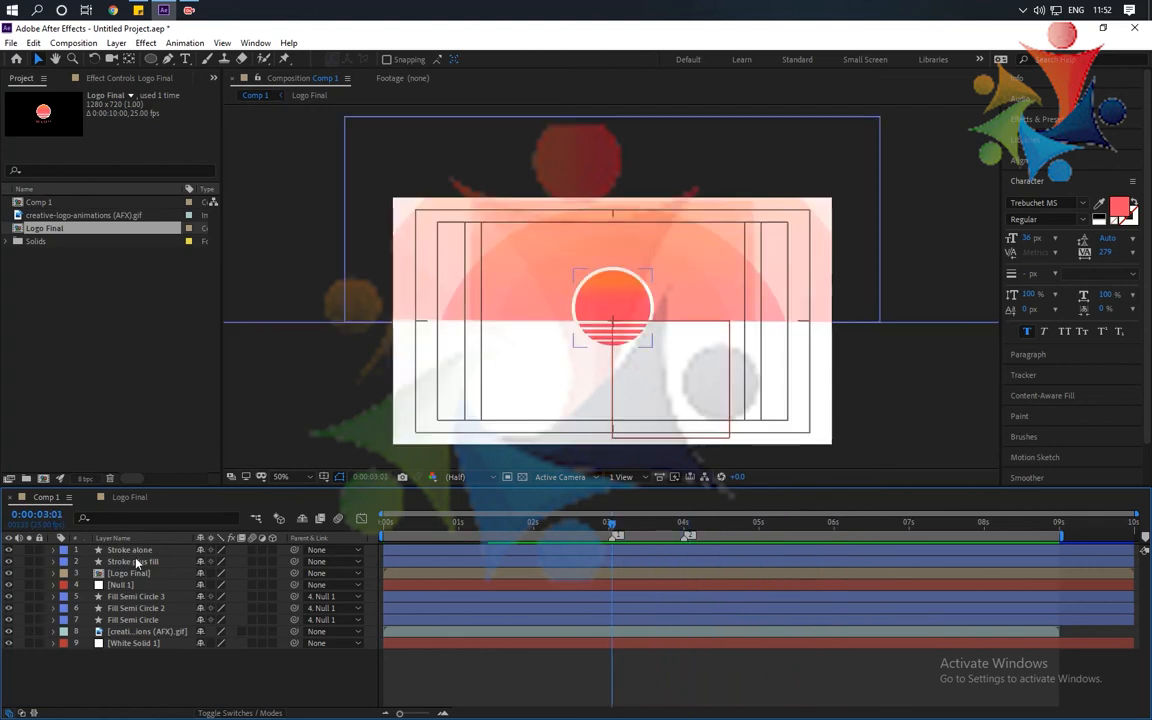
Duplicate the Logo Final layer, remove the duplicate's opacity keyframes and set its opacity to 100%
{"action": "left_click", "coordinate": [128, 550]}
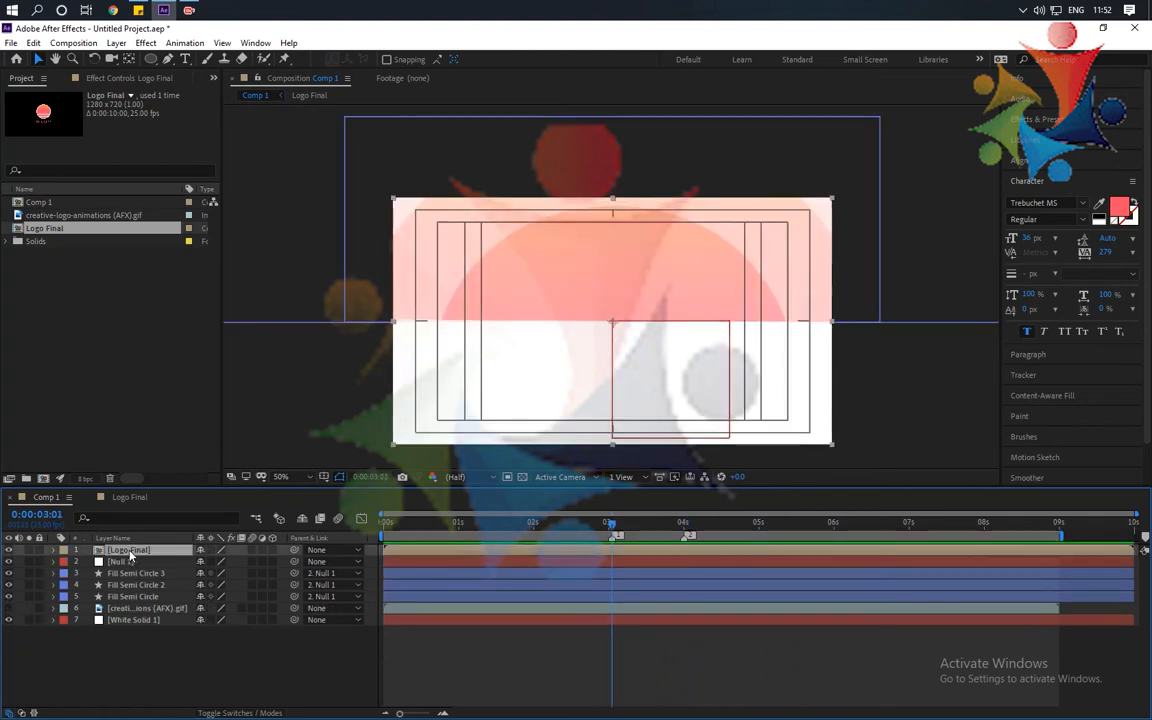
{"action": "key", "text": "ctrl+d"}
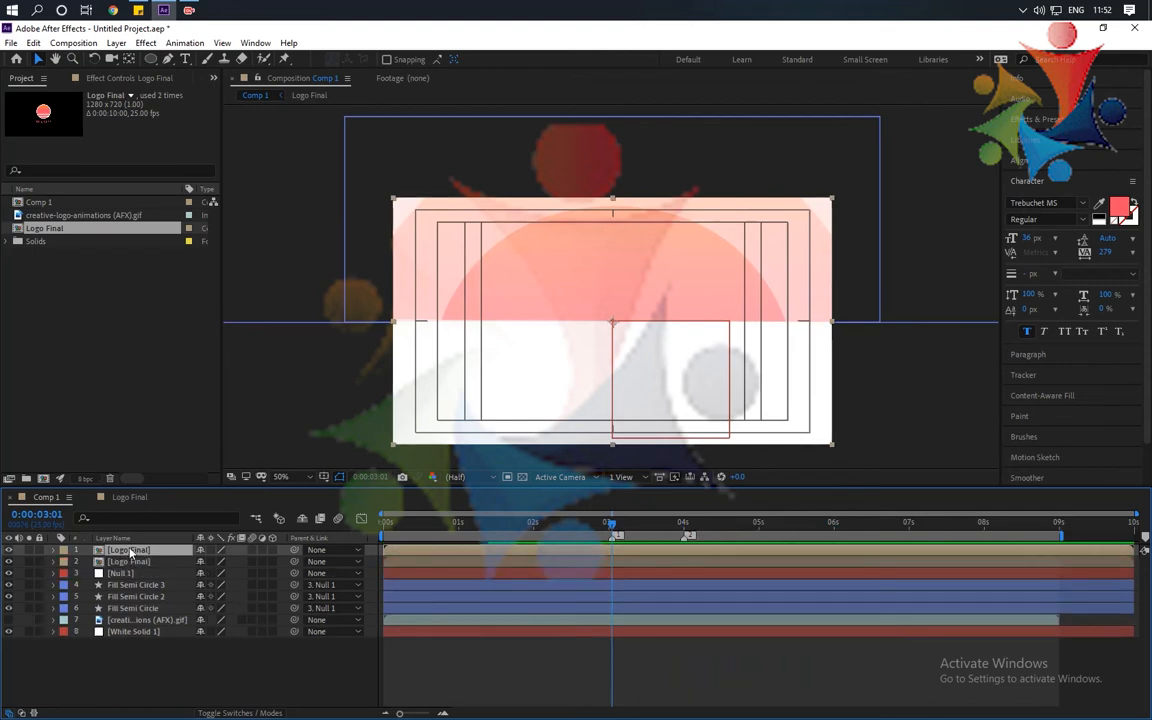
{"action": "key", "text": "t"}
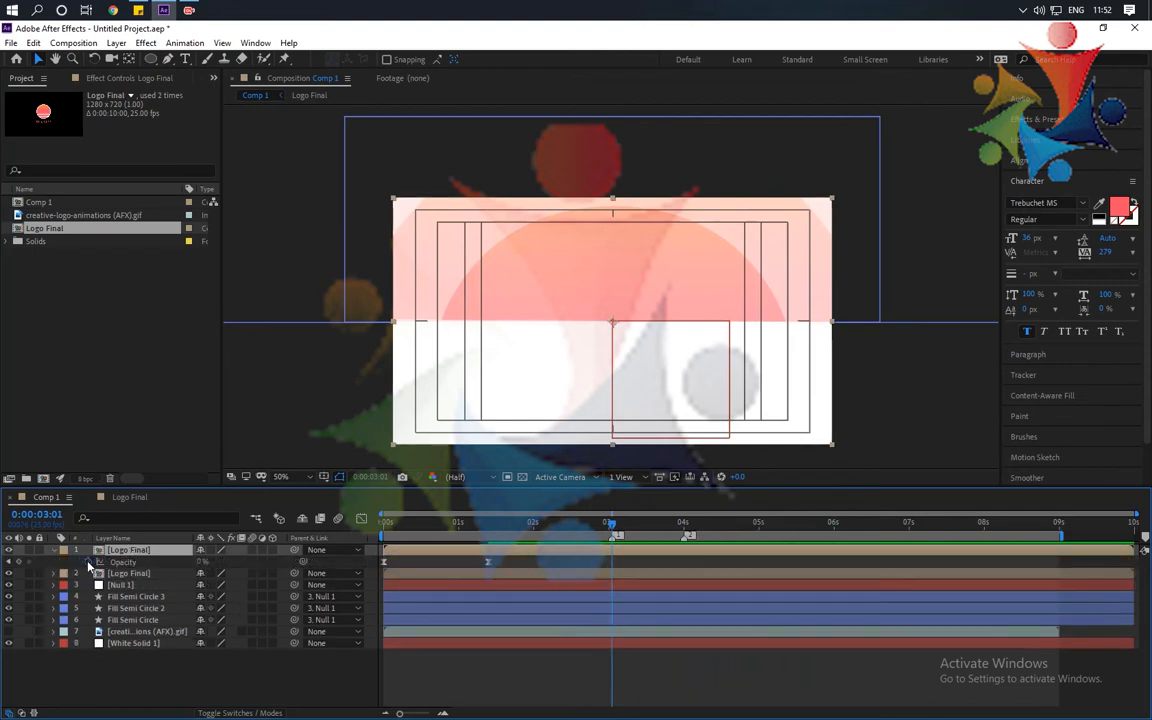
{"action": "left_click", "coordinate": [88, 563]}
{"action": "left_click_drag", "start_coordinate": [202, 563], "coordinate": [441, 566]}
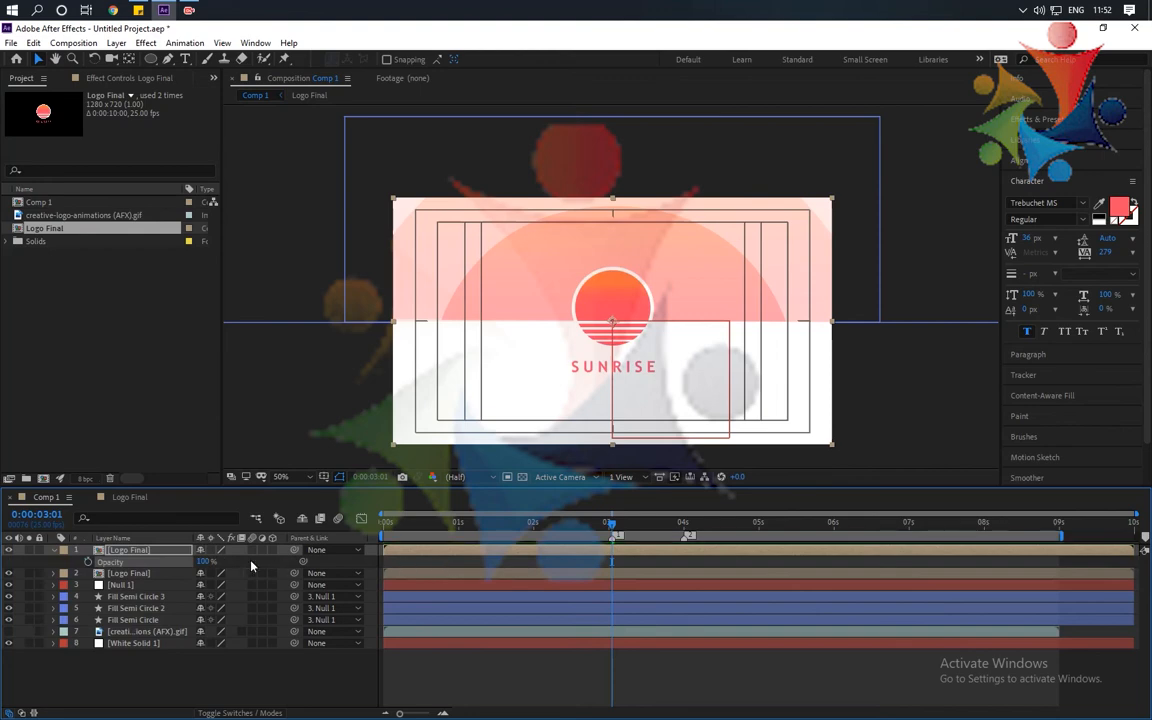
{"action": "left_click", "coordinate": [54, 551]}
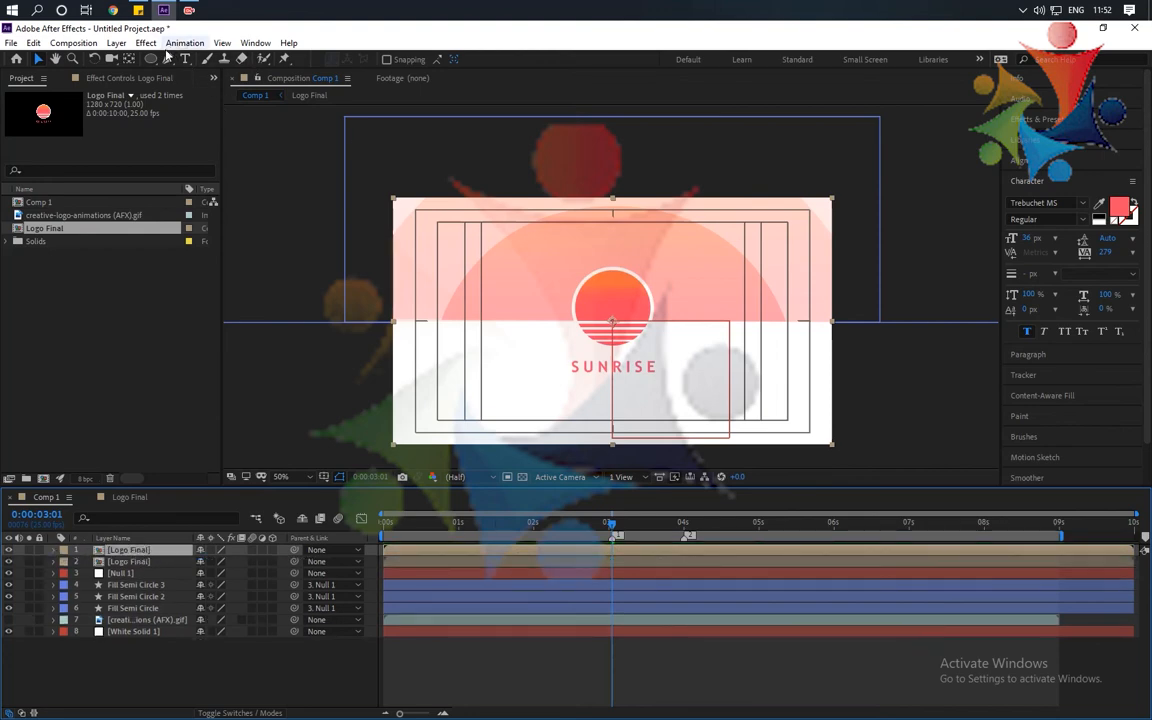
Solo the reference GIF and the duplicated Logo Final layer, and draw a rectangular mask around the logo's upper half
{"action": "left_click_drag", "start_coordinate": [151, 58], "coordinate": [212, 61]}
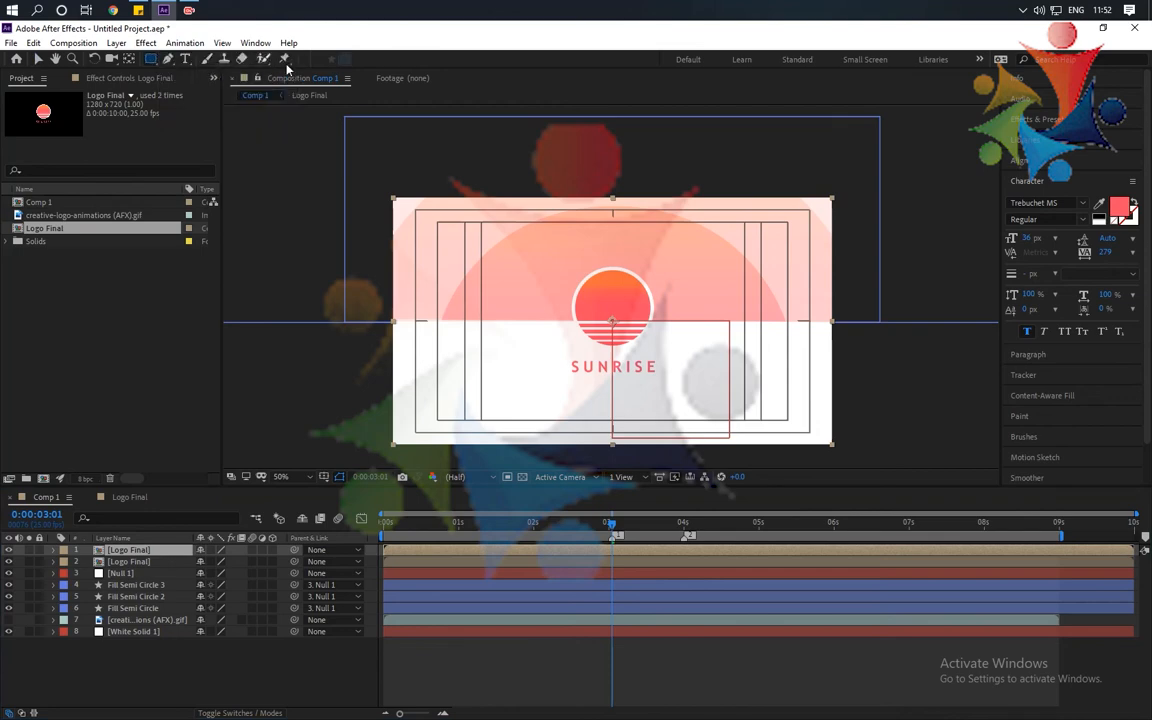
{"action": "scroll", "coordinate": [616, 303], "scroll_direction": "up", "scroll_amount": 1}
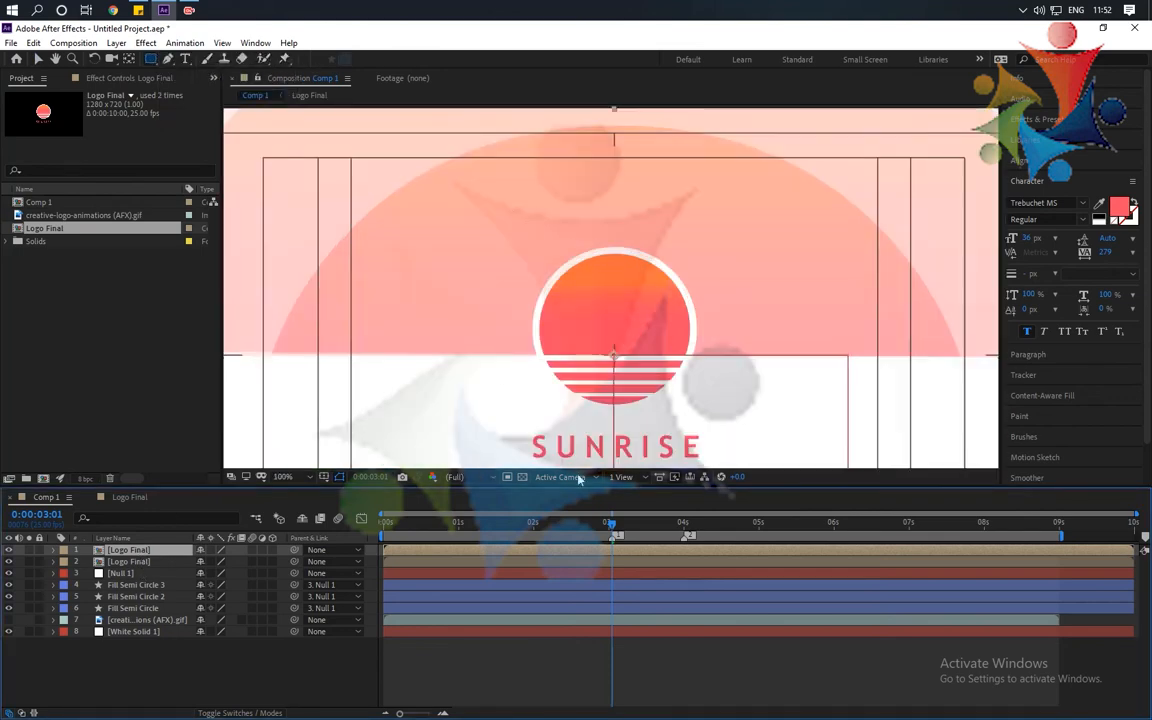
{"action": "left_click_drag", "start_coordinate": [612, 525], "coordinate": [620, 560]}
{"action": "left_click", "coordinate": [29, 620]}
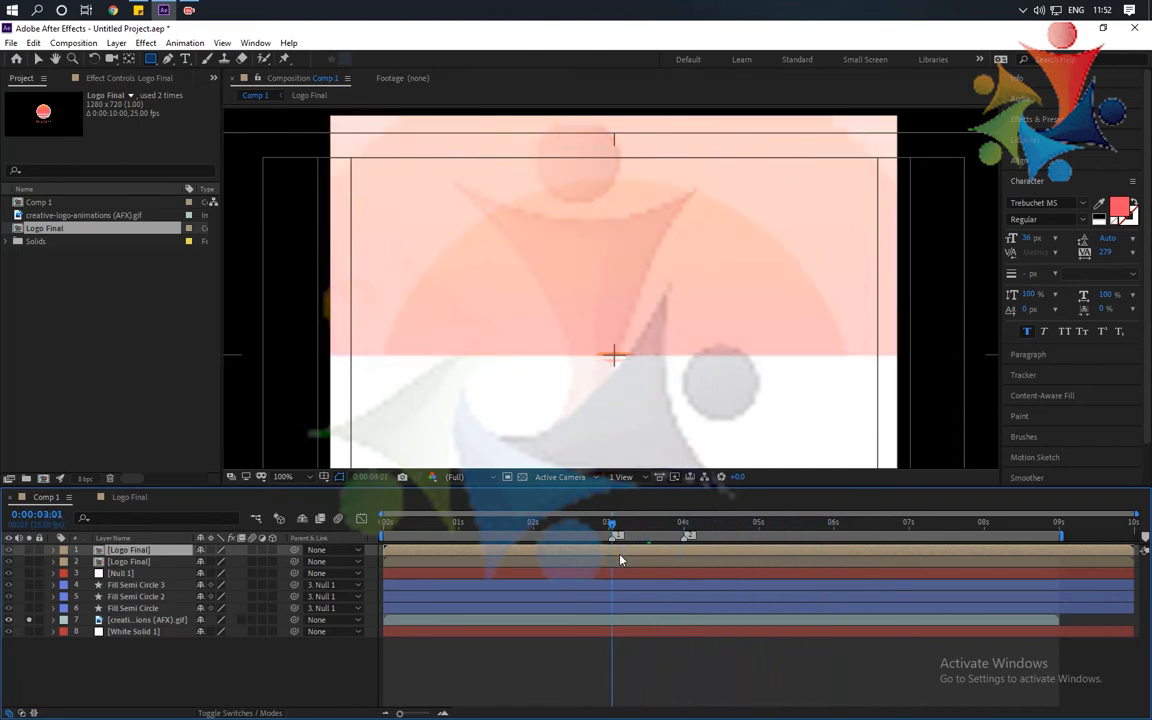
{"action": "left_click", "coordinate": [29, 550]}
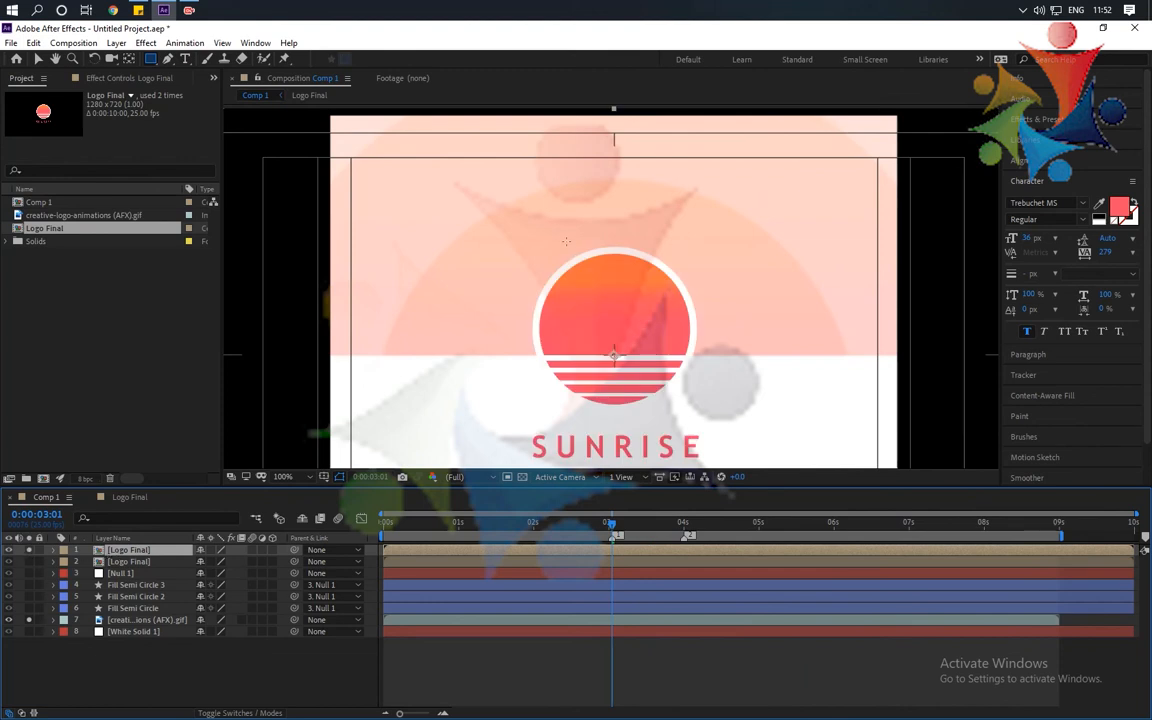
{"action": "mouse_move", "coordinate": [445, 202]}
{"action": "left_mouse_down"}
{"action": "mouse_move", "coordinate": [600, 300]}
{"action": "mouse_move", "coordinate": [739, 353]}
{"action": "left_mouse_up"}
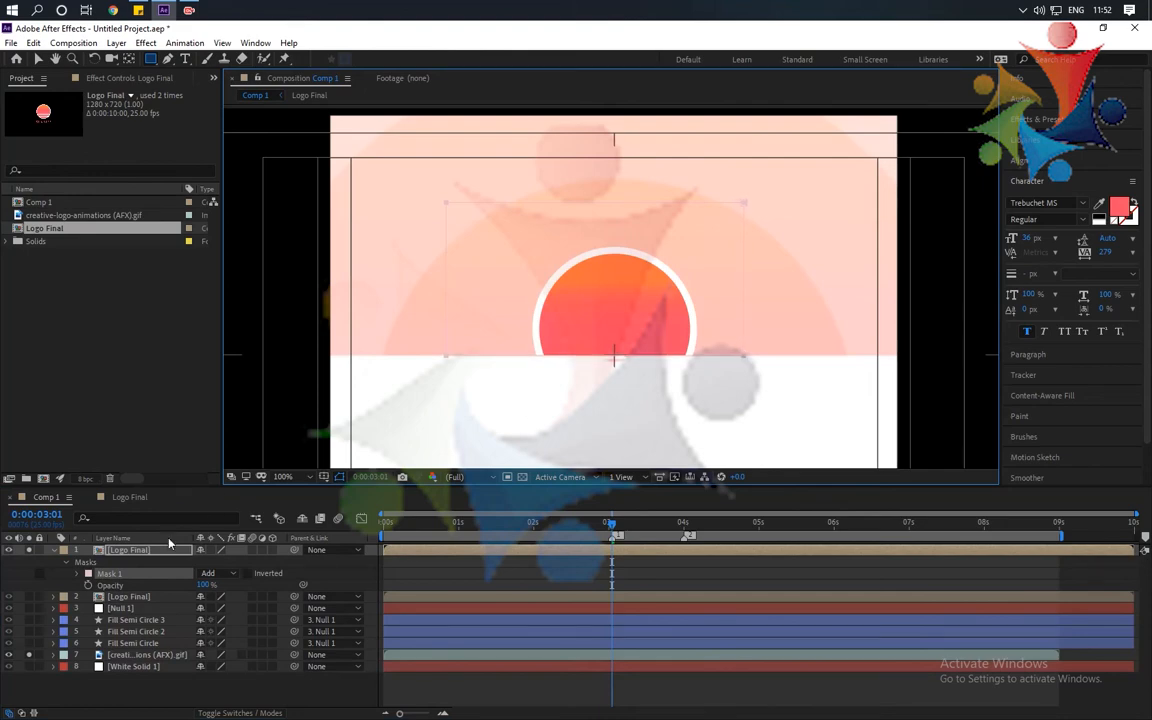
Duplicate the masked Logo Final layer and invert the mask on the lower of the two copies
{"action": "key", "text": "ctrl+d"}
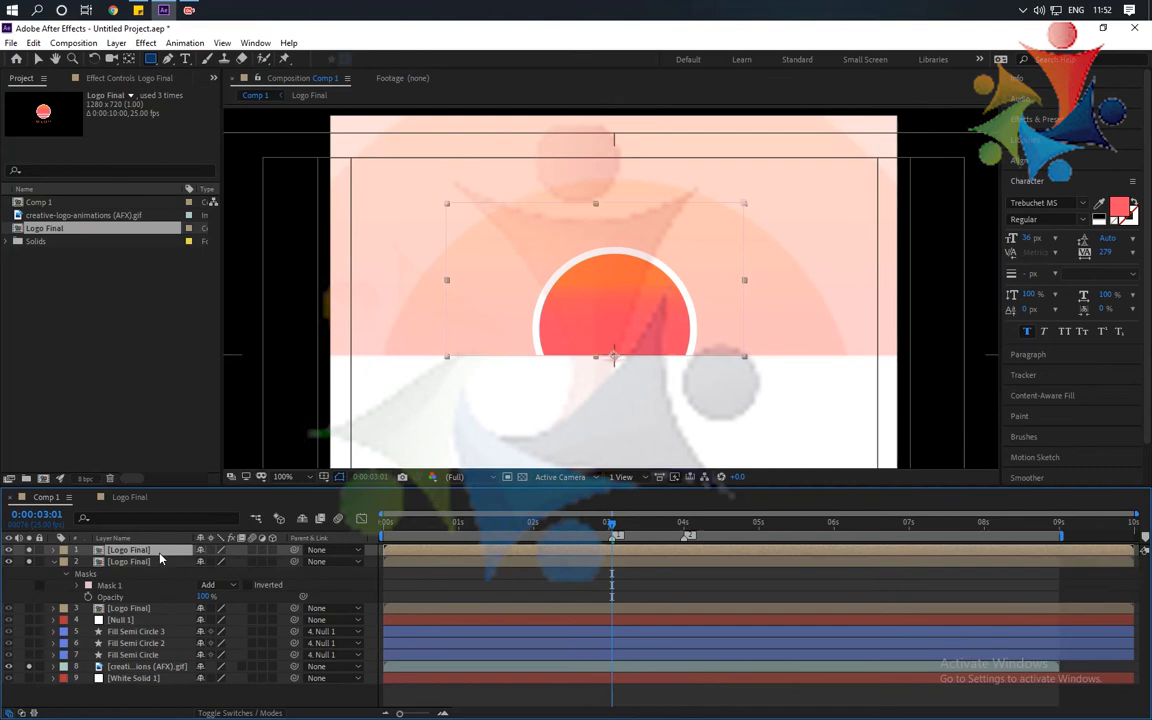
{"action": "left_click", "coordinate": [248, 585]}
{"action": "left_click", "coordinate": [53, 562]}
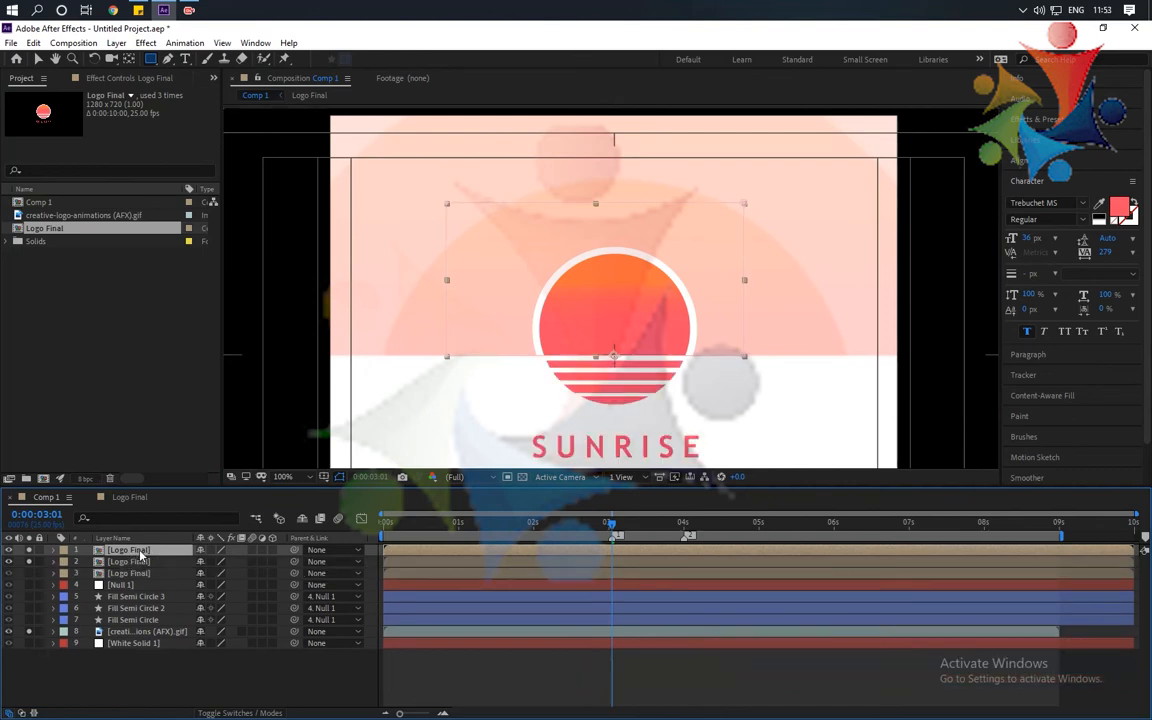
Rename the upper-half layer Logo Final Top and the inverted-mask layer Logo Final Bottom
{"action": "key", "text": "Return"}
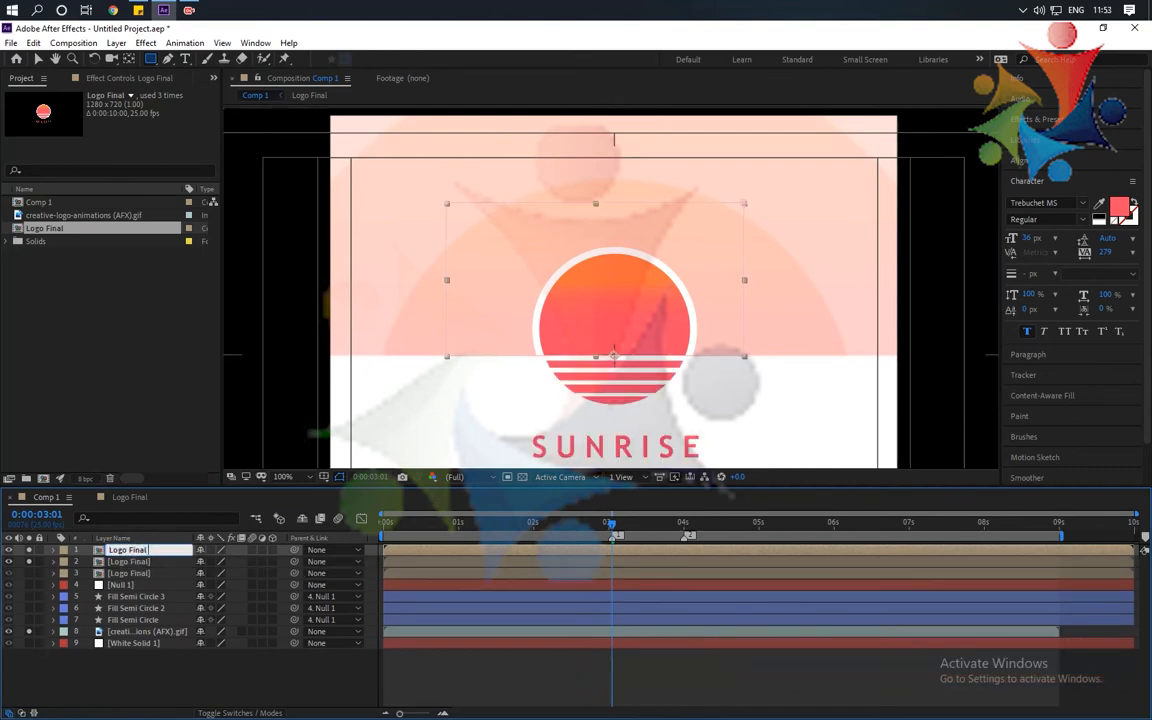
{"action": "type", "text": "Top"}
{"action": "key", "text": "Return"}
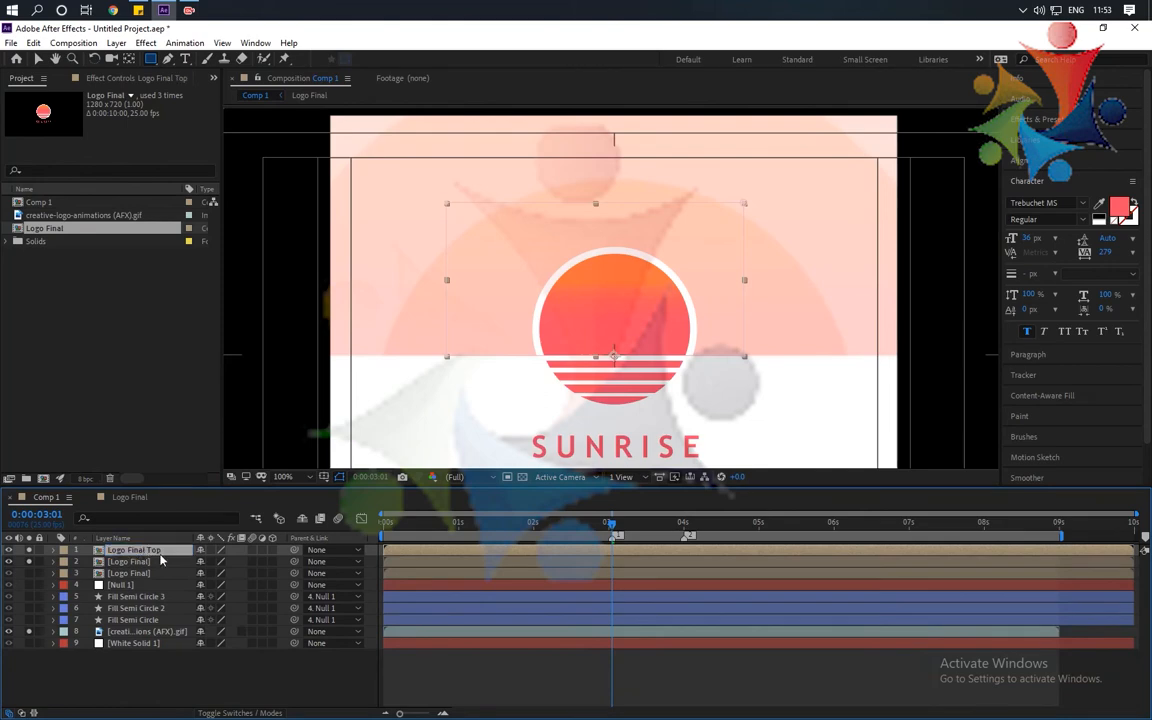
{"action": "left_click", "coordinate": [168, 563]}
{"action": "key", "text": "Return"}
{"action": "left_click", "coordinate": [166, 562]}
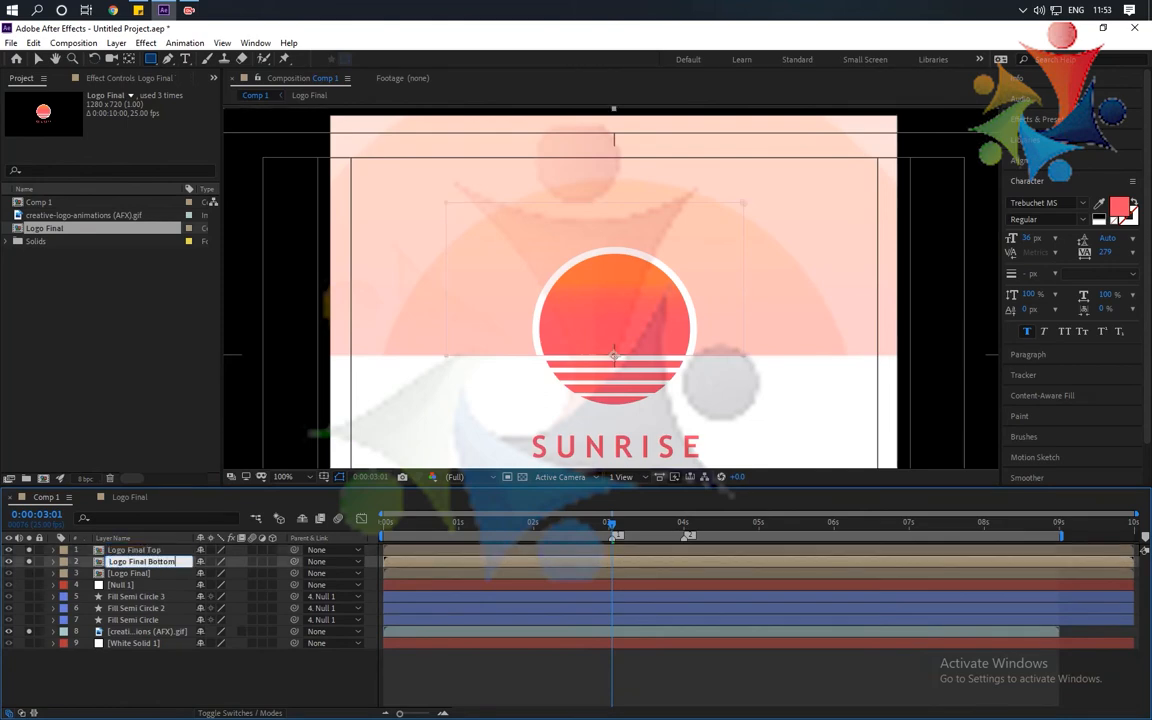
{"action": "type", "text": "Bottom"}
{"action": "key", "text": "Return"}
{"action": "left_click", "coordinate": [149, 680]}
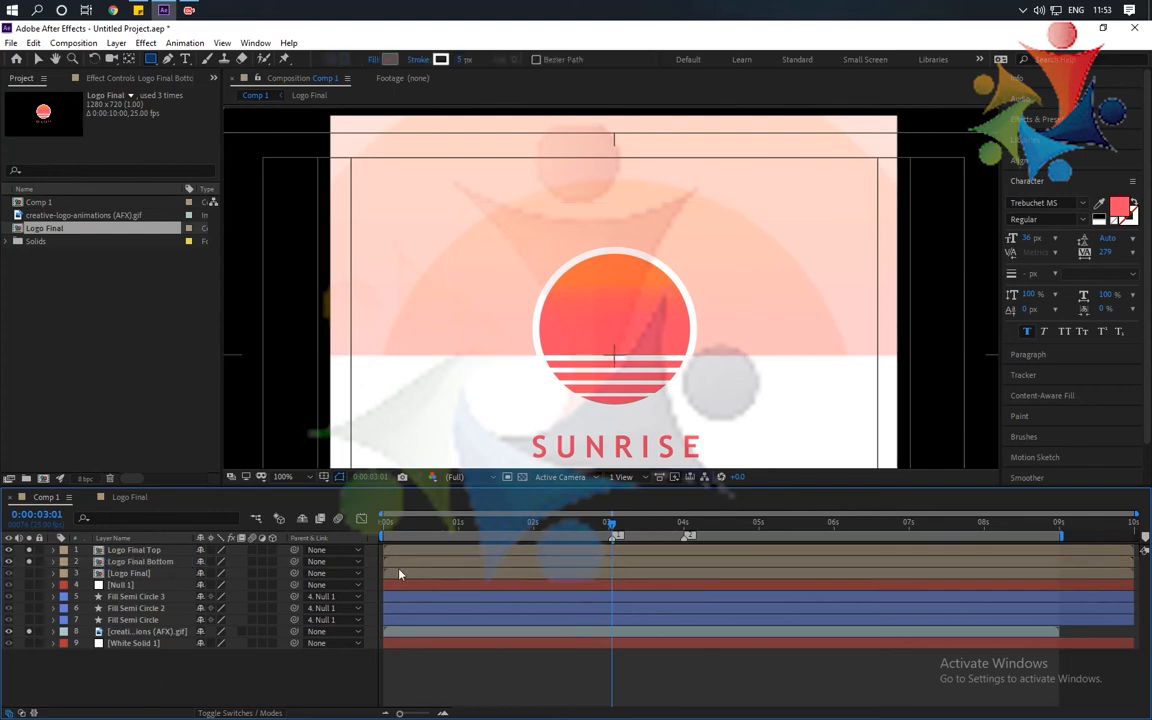
Show the scale of both logo halves and set Logo Final Top's scale to 0%
{"action": "left_click", "coordinate": [162, 551]}
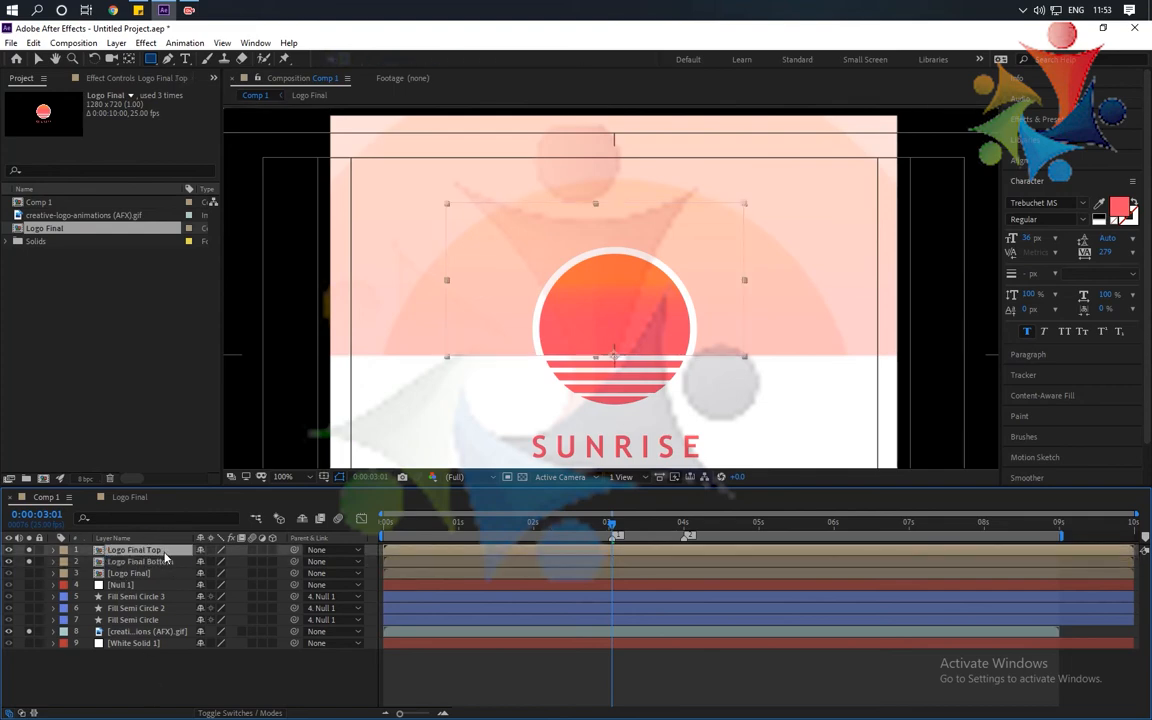
{"action": "key", "text": "s"}
{"action": "left_click", "coordinate": [159, 574]}
{"action": "key", "text": "s"}
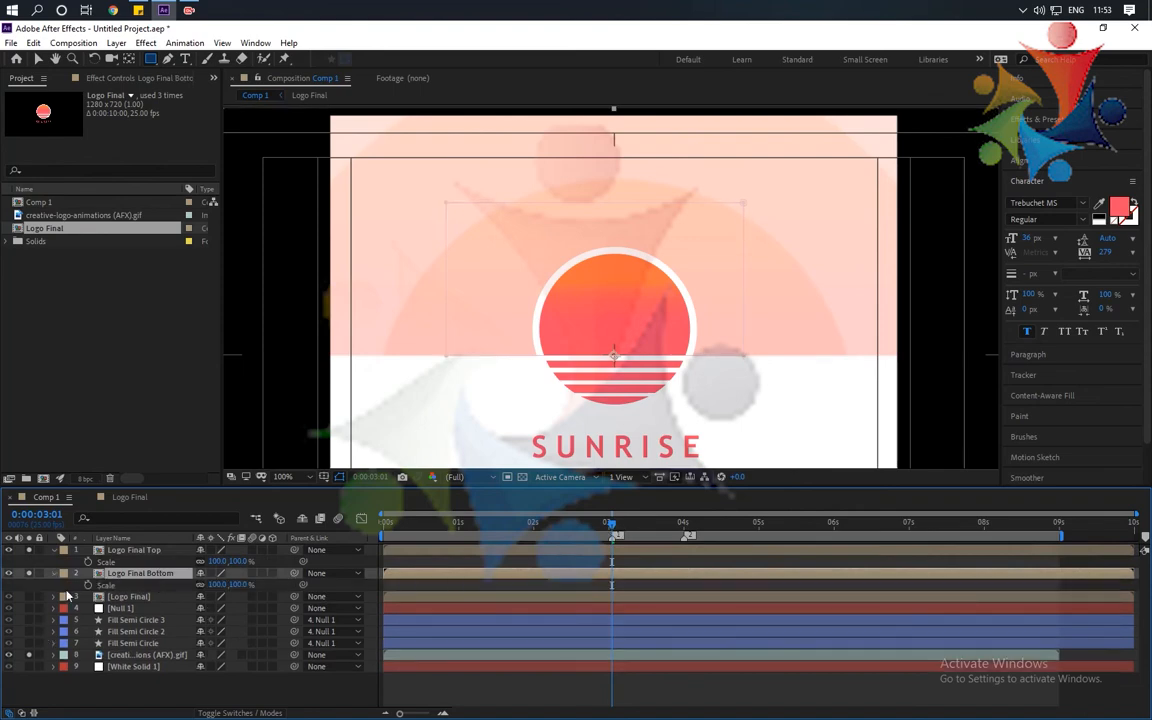
{"action": "left_click", "coordinate": [220, 561]}
{"action": "type", "text": "0"}
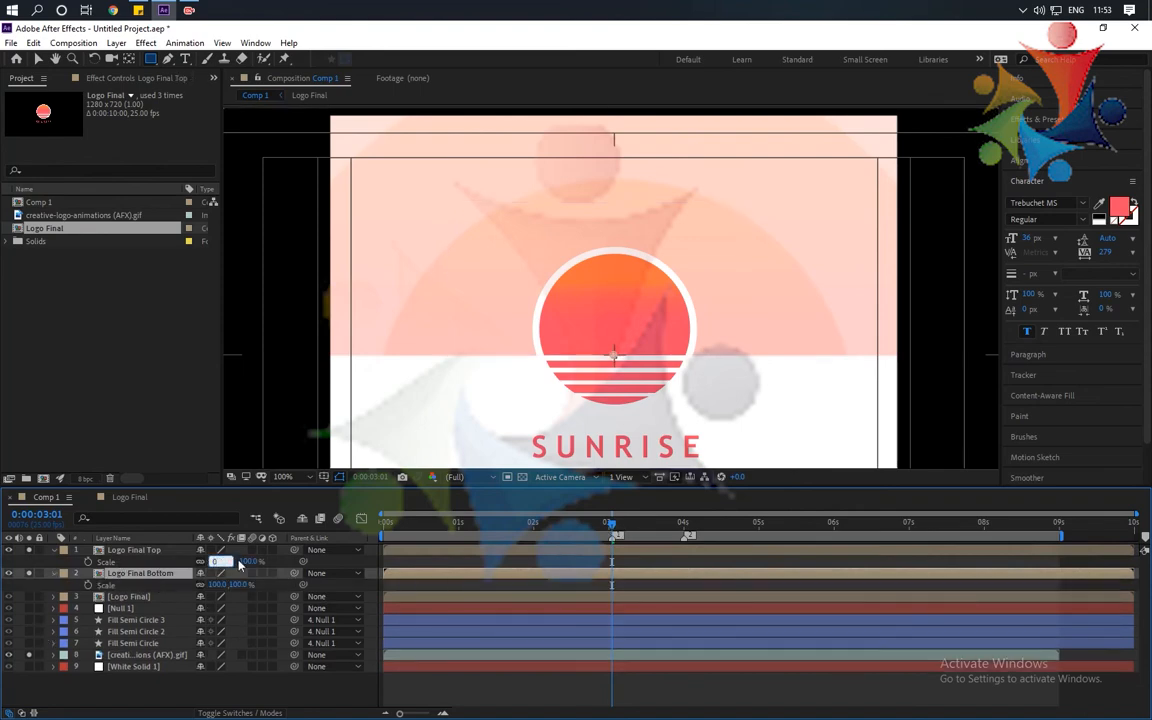
{"action": "key", "text": "Return"}
Try setting Logo Final Bottom's scale to 0% and adding scale keyframes to both halves at 0:00:03:01
{"action": "left_click", "coordinate": [218, 584]}
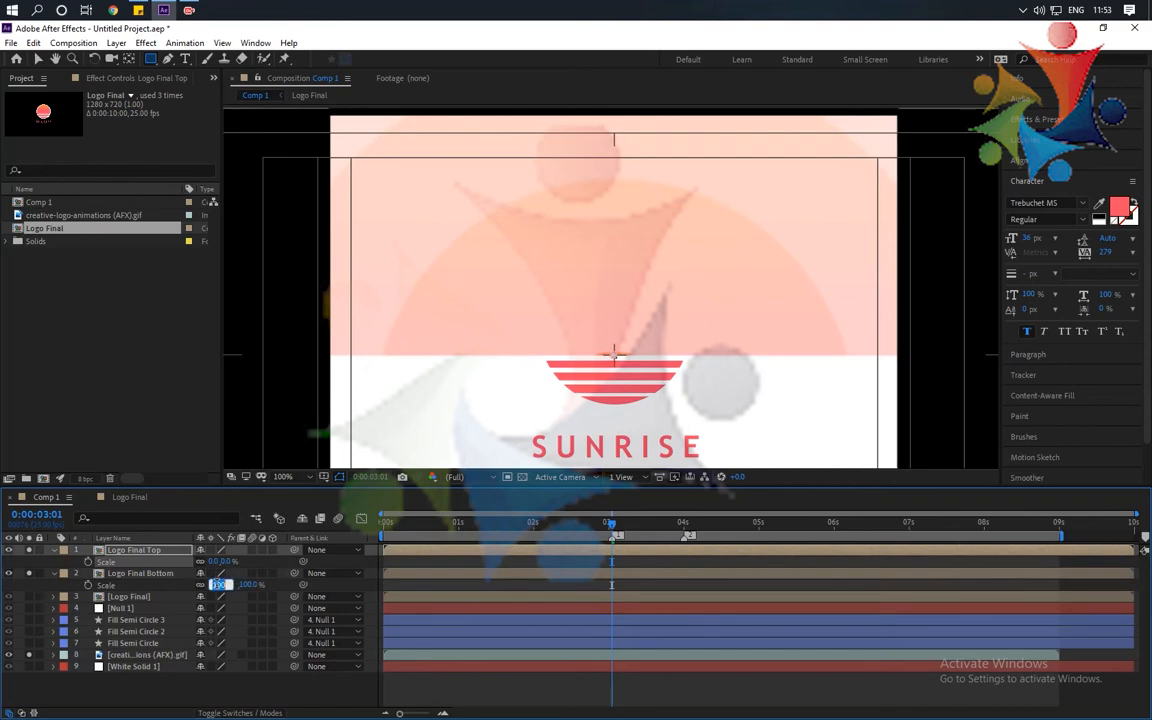
{"action": "type", "text": "0"}
{"action": "key", "text": "Return"}
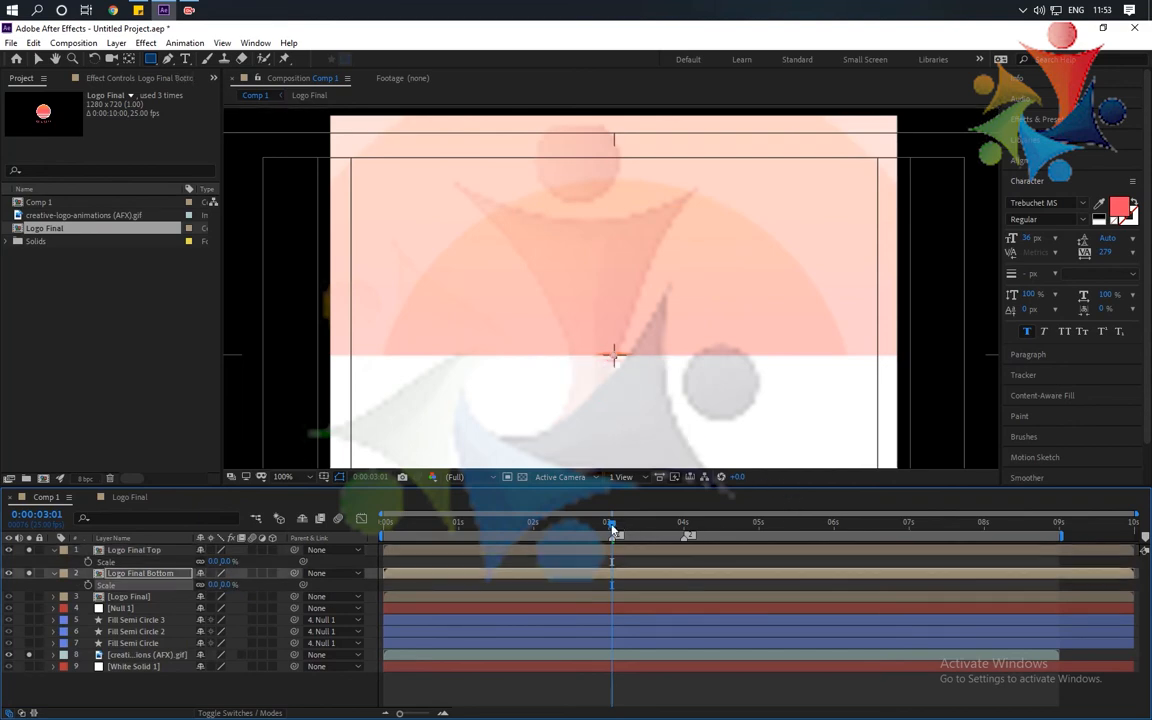
{"action": "left_click", "coordinate": [88, 561]}
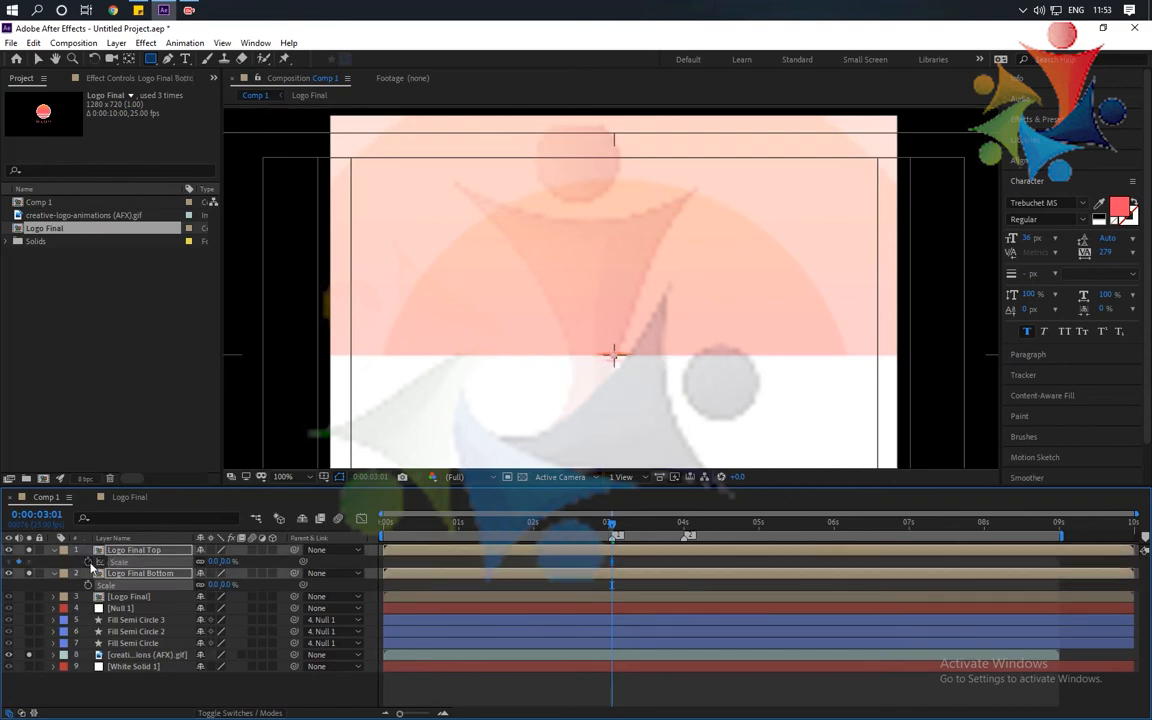
{"action": "left_click", "coordinate": [88, 584]}
Try scaling Logo Final Top to about 52% at 0:00:04:00, then return to 0:00:03:01
{"action": "left_click_drag", "start_coordinate": [614, 530], "coordinate": [686, 540]}
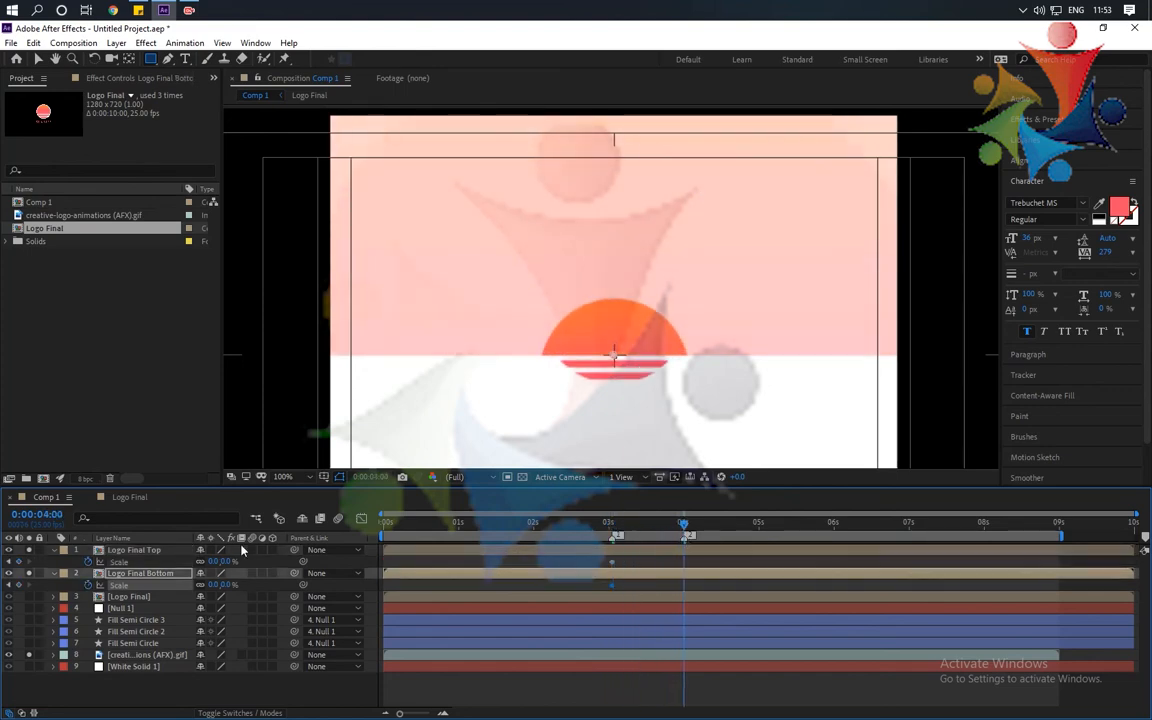
{"action": "left_click_drag", "start_coordinate": [213, 561], "coordinate": [259, 570]}
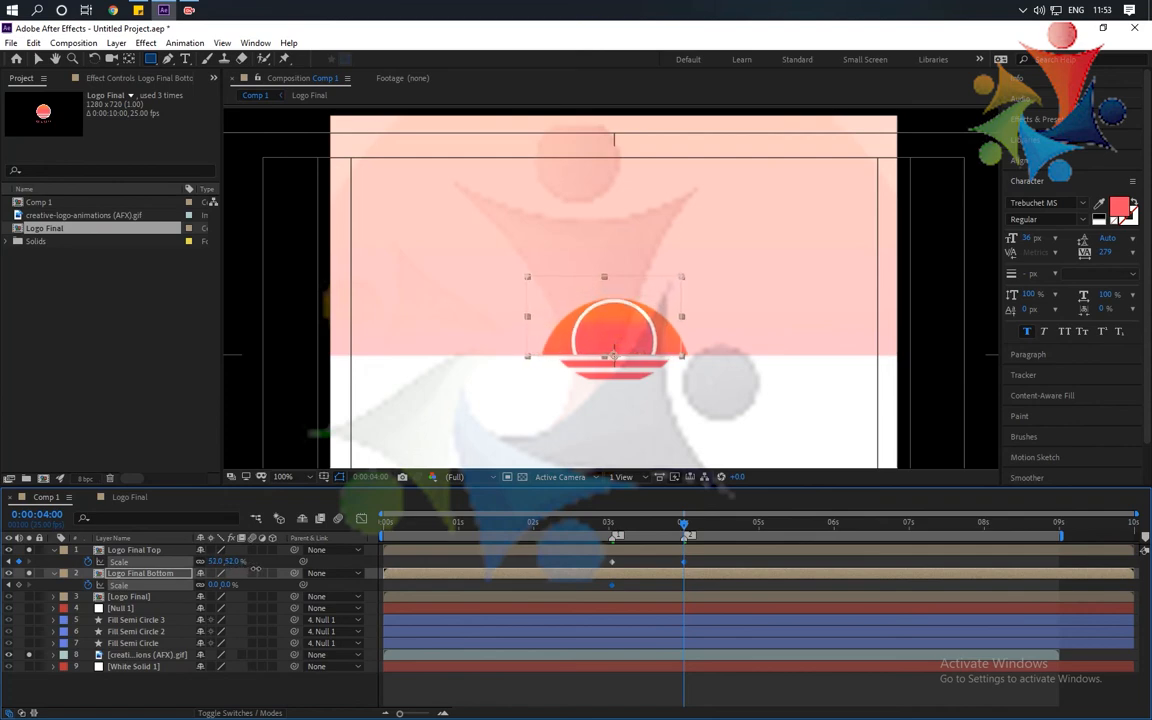
{"action": "left_click", "coordinate": [277, 553]}
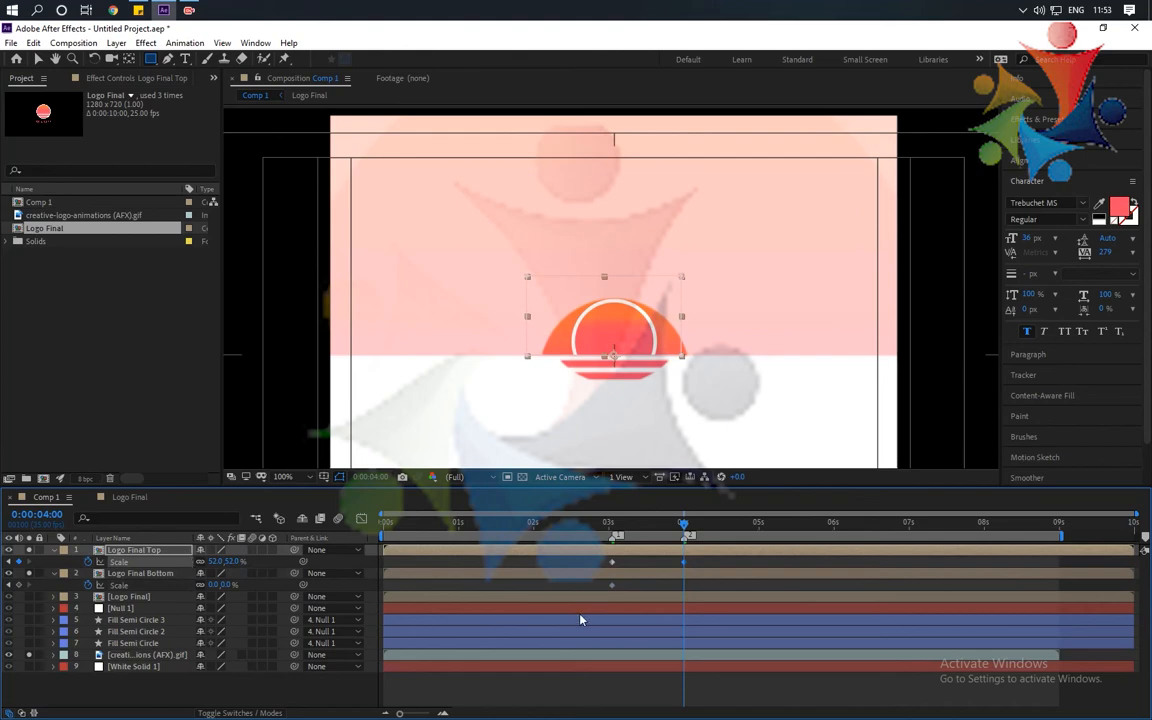
{"action": "key", "text": "j"}
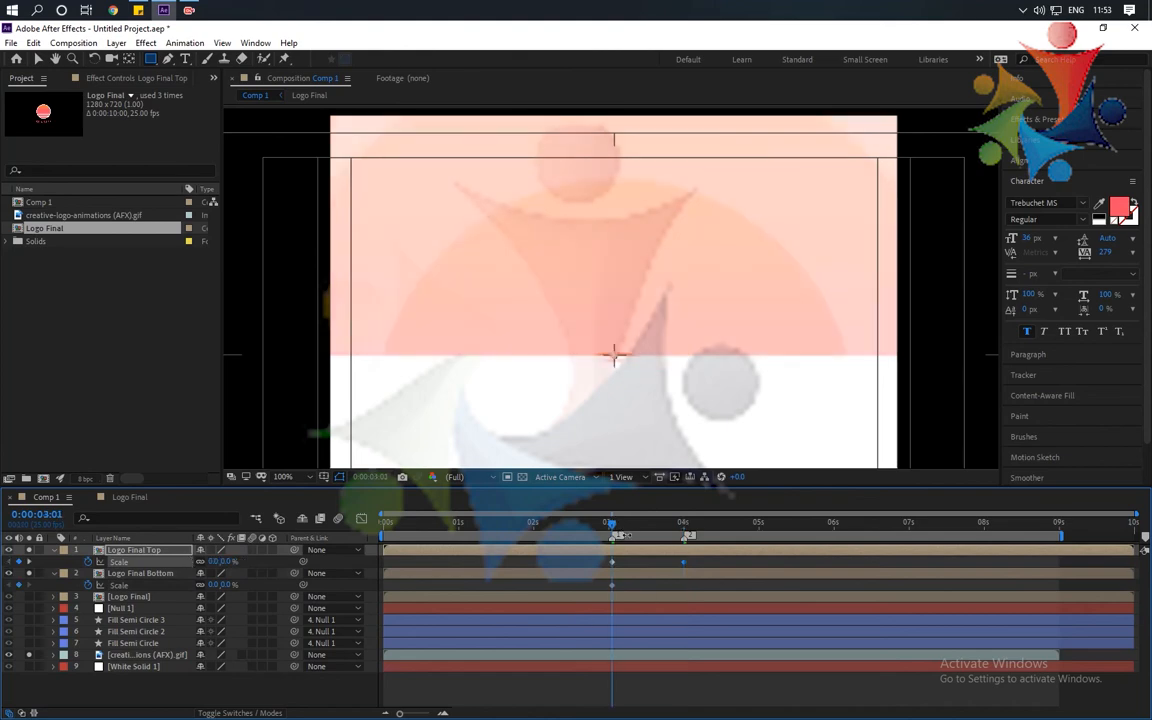
Undo the scale keyframes on both logo halves and the scale change of Logo Final Bottom
{"action": "key", "text": "ctrl+z"}
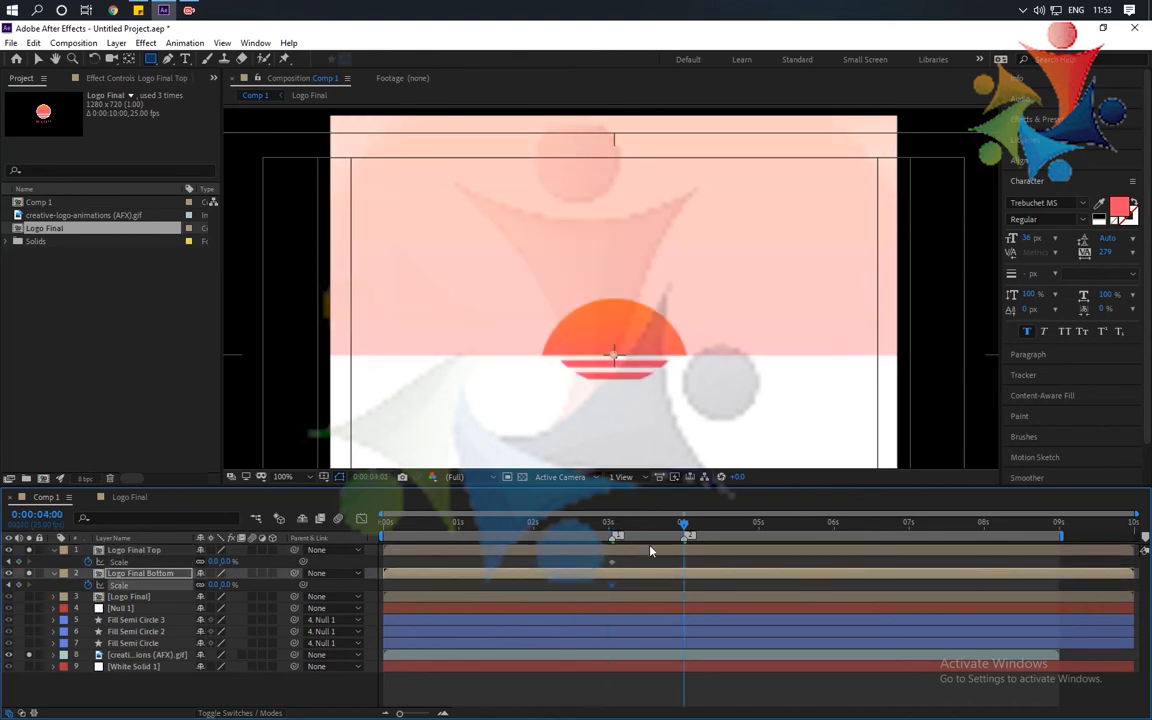
{"action": "key", "text": "ctrl+z"}
{"action": "key", "text": "ctrl+z"}
{"action": "key", "text": "ctrl+z"}
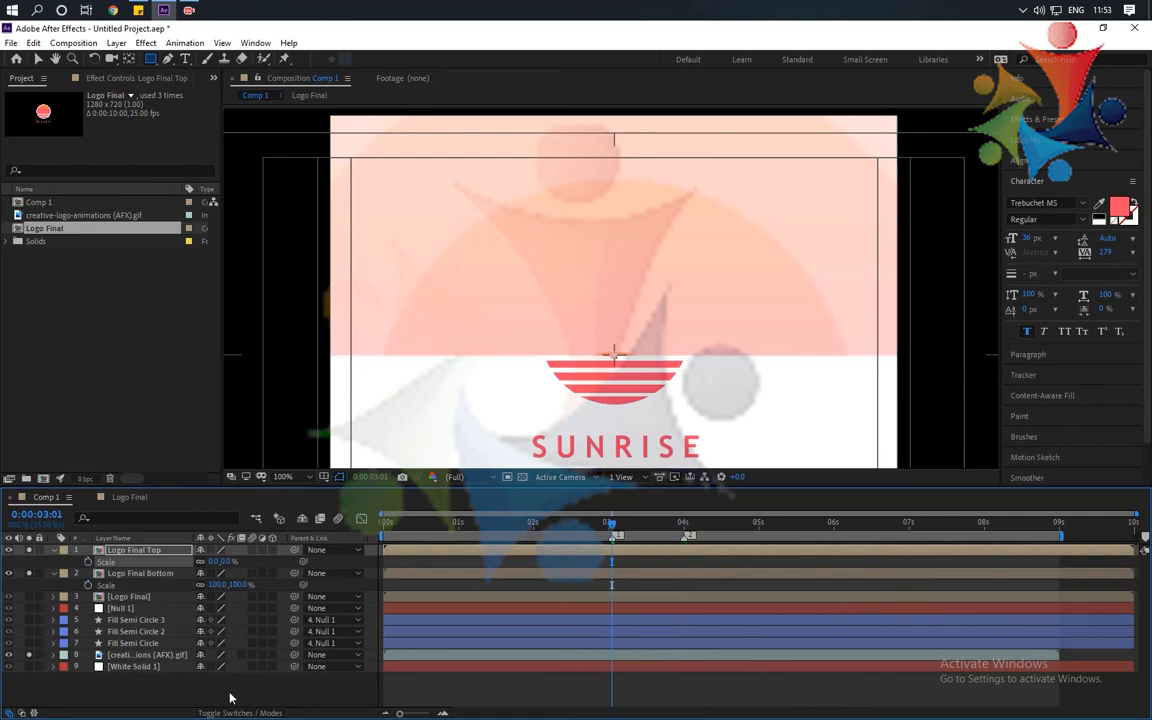
Create a white 1280 x 720 px solid named Mask above the logo layers
{"action": "left_click", "coordinate": [230, 696]}
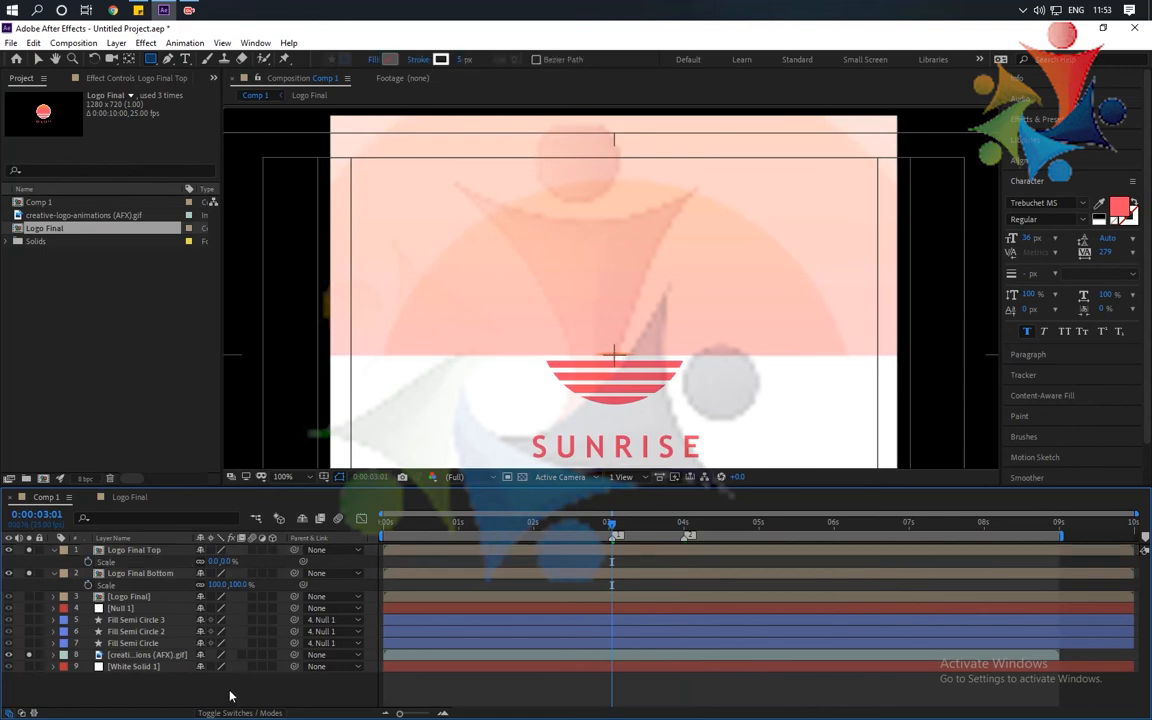
{"action": "key", "text": "ctrl+y"}
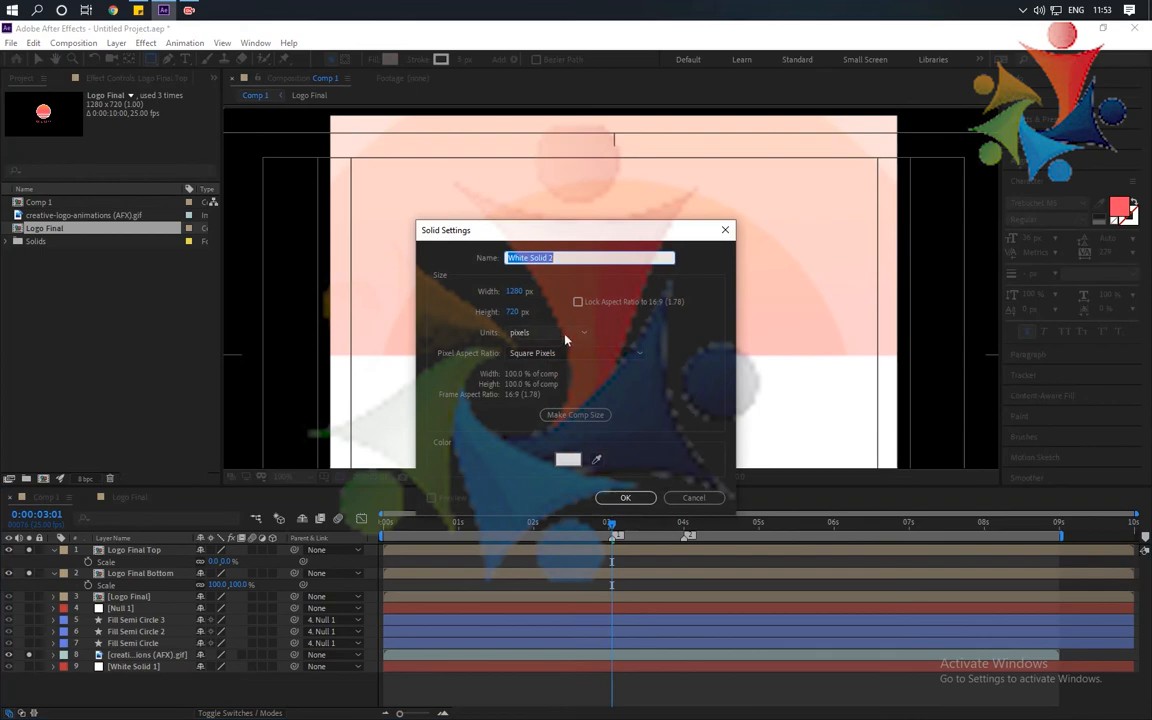
{"action": "type", "text": "Mask"}
{"action": "key", "text": "Return"}
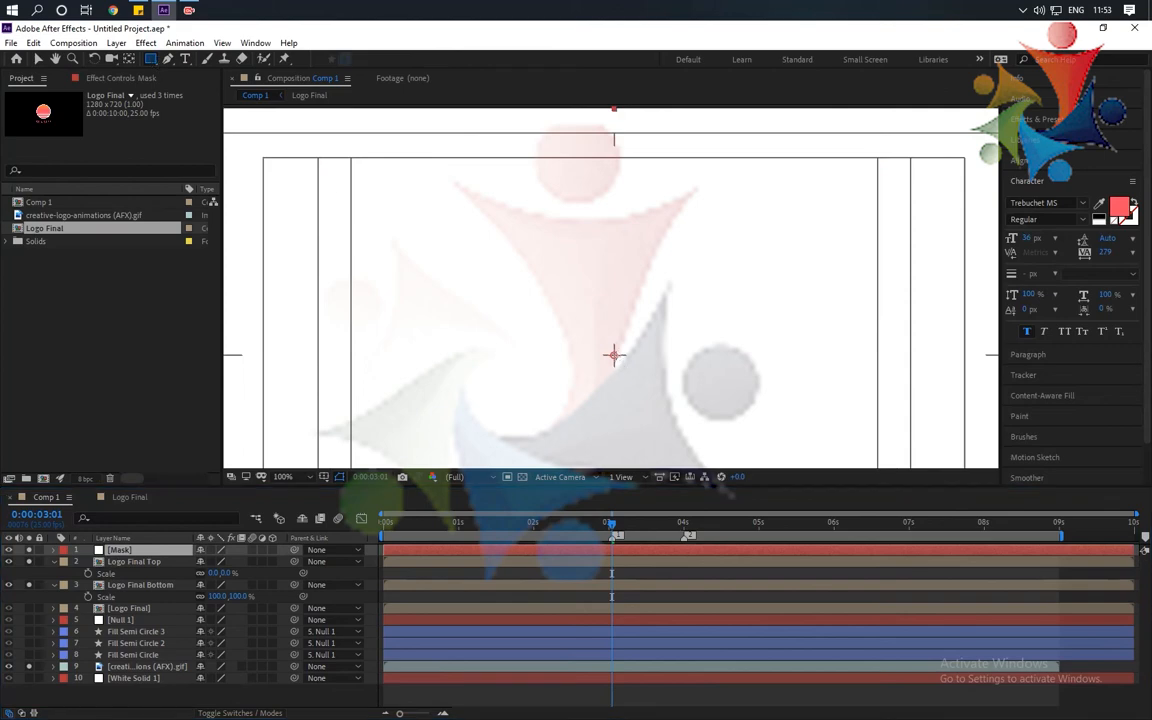
Draw a centred rectangular mask on the Mask solid and raise its lower edge to the horizon line
{"action": "left_click_drag", "start_coordinate": [614, 354], "coordinate": [727, 421]}
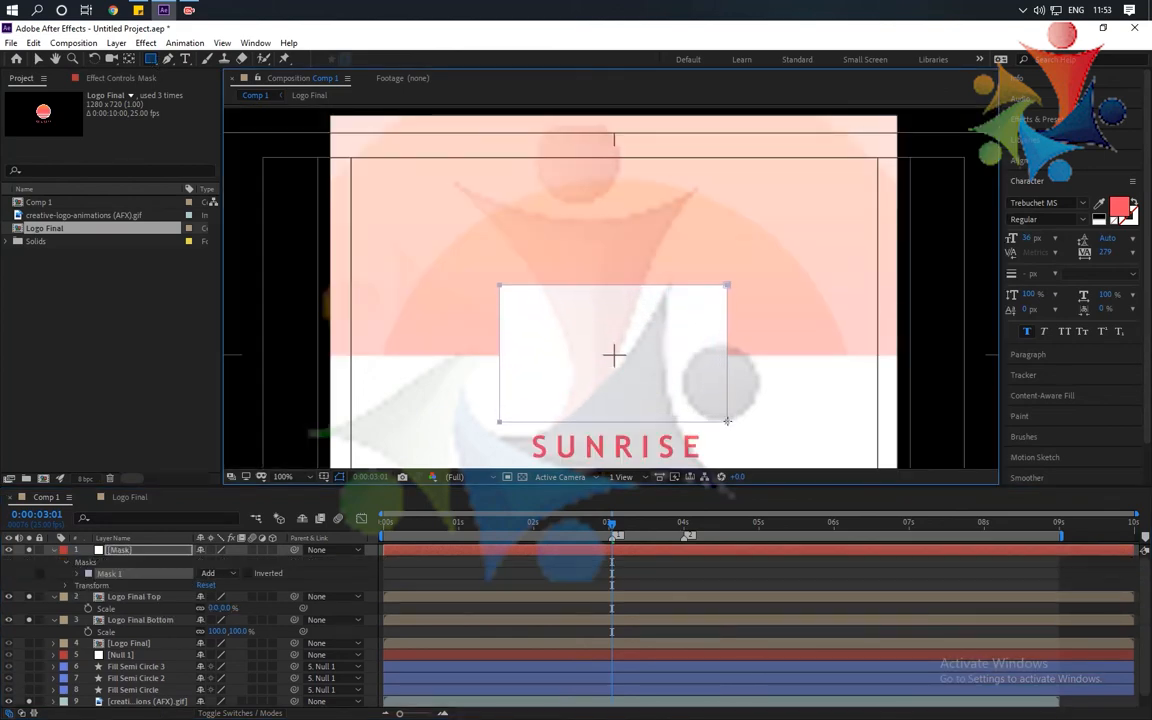
{"action": "key", "text": "v"}
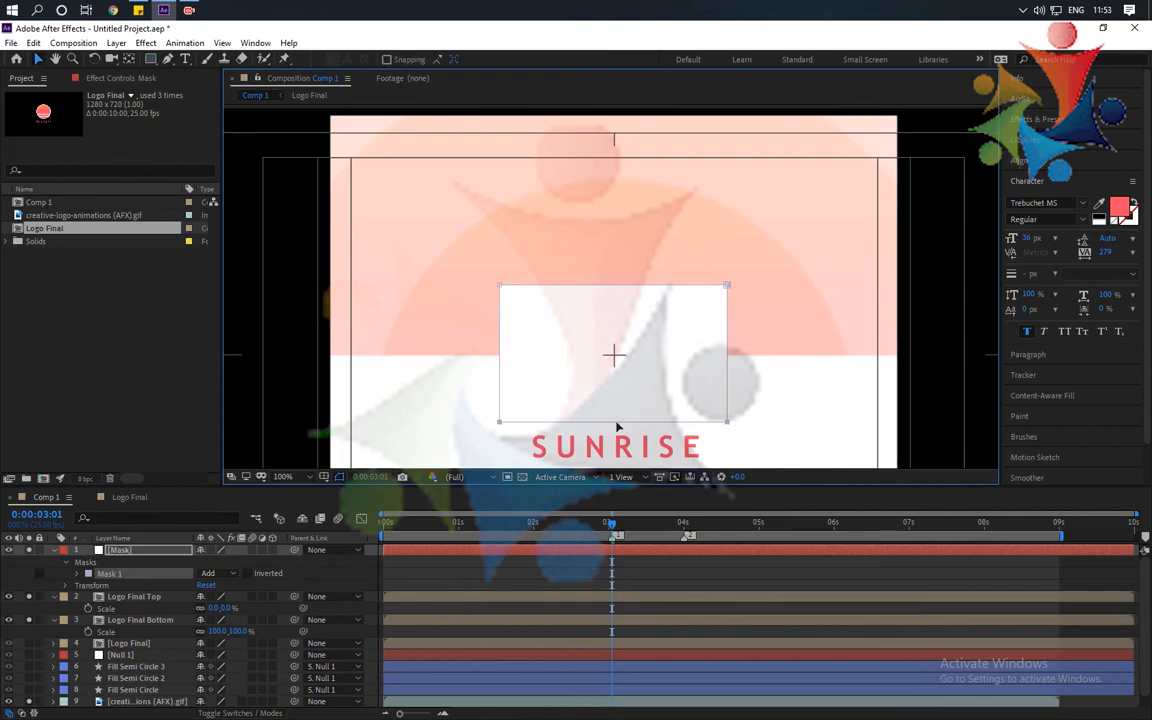
{"action": "double_click", "coordinate": [616, 422]}
{"action": "left_click_drag", "start_coordinate": [614, 421], "coordinate": [630, 358]}
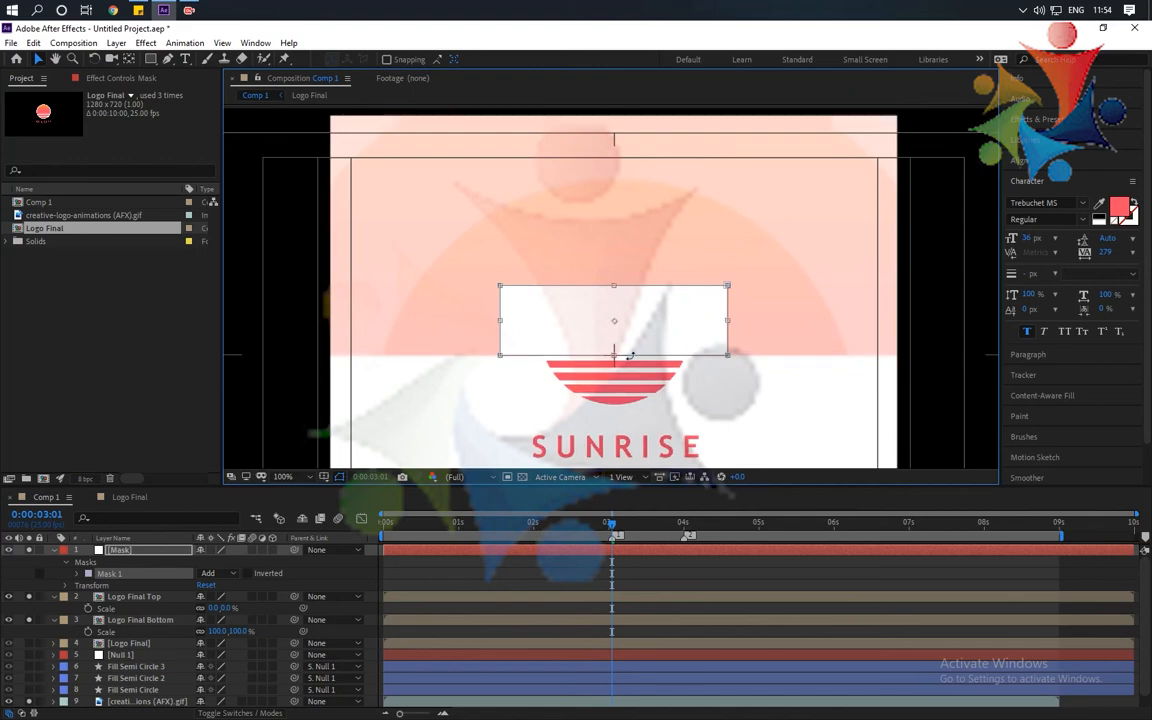
{"action": "key", "text": "Return"}
Set the track matte of Logo Final Top to Alpha Matte, using the Mask solid
{"action": "left_click", "coordinate": [55, 551]}
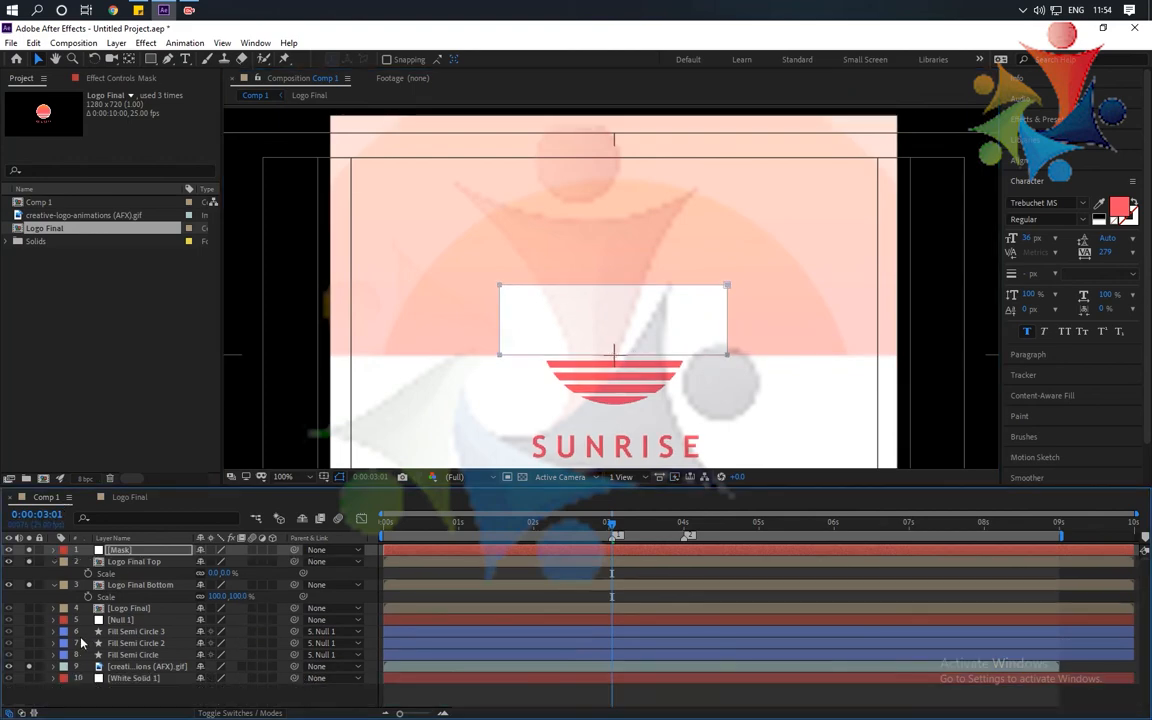
{"action": "left_click", "coordinate": [125, 700]}
{"action": "left_click", "coordinate": [230, 714]}
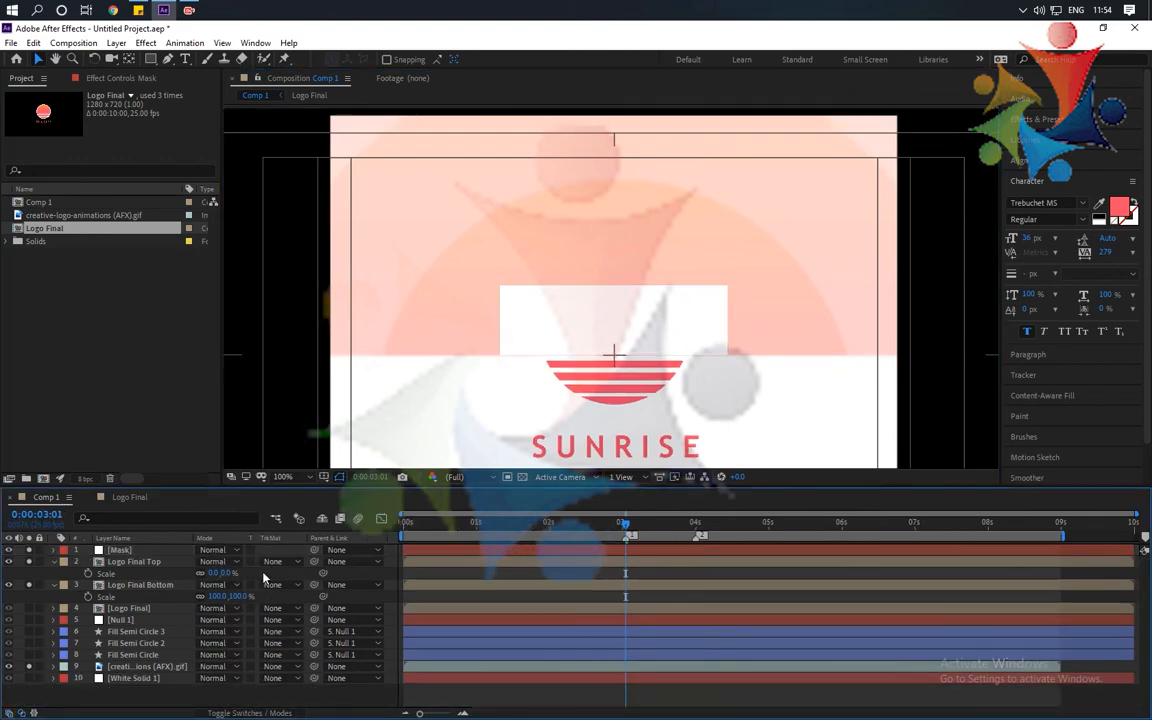
{"action": "left_click", "coordinate": [275, 561]}
{"action": "left_click", "coordinate": [297, 596]}
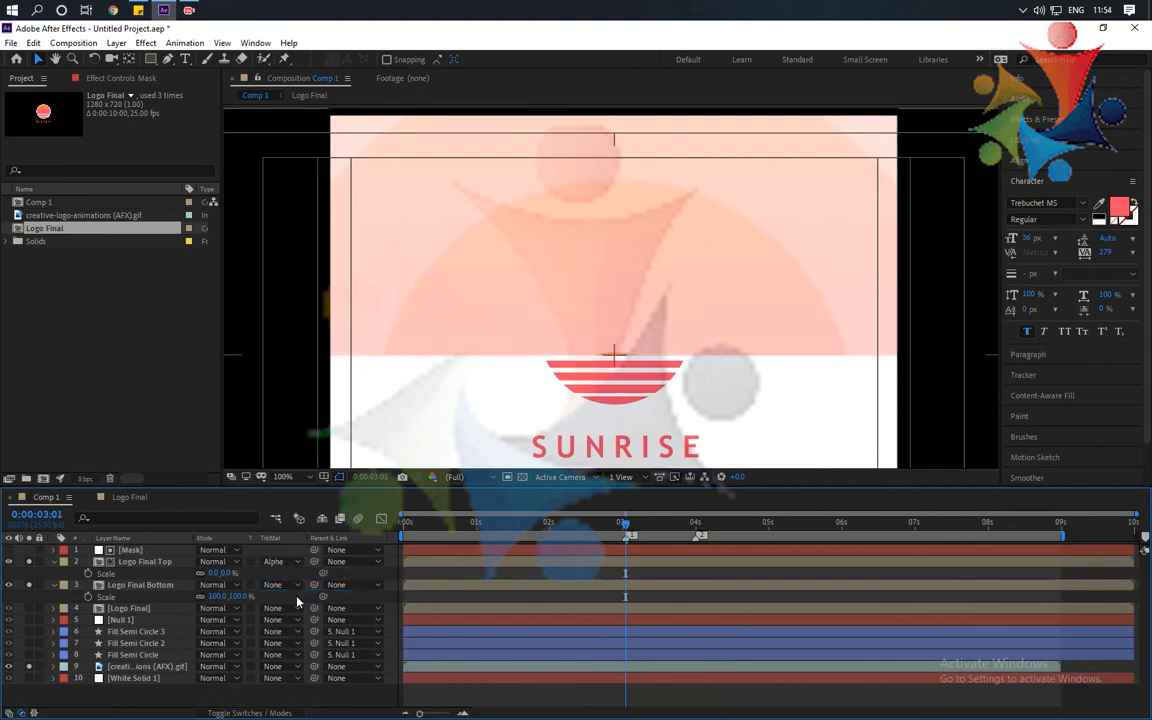
Add a position keyframe to Logo Final Top at 0:00:03:01
{"action": "left_click", "coordinate": [142, 563]}
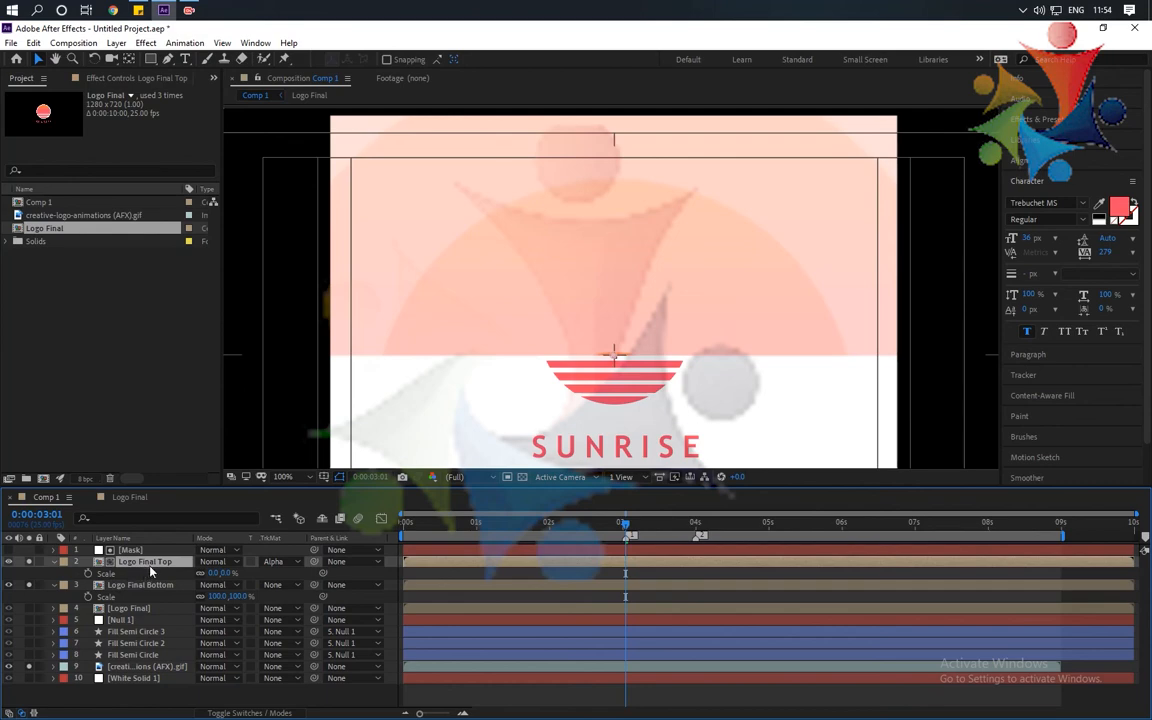
{"action": "key", "text": "p"}
{"action": "left_click", "coordinate": [88, 573]}
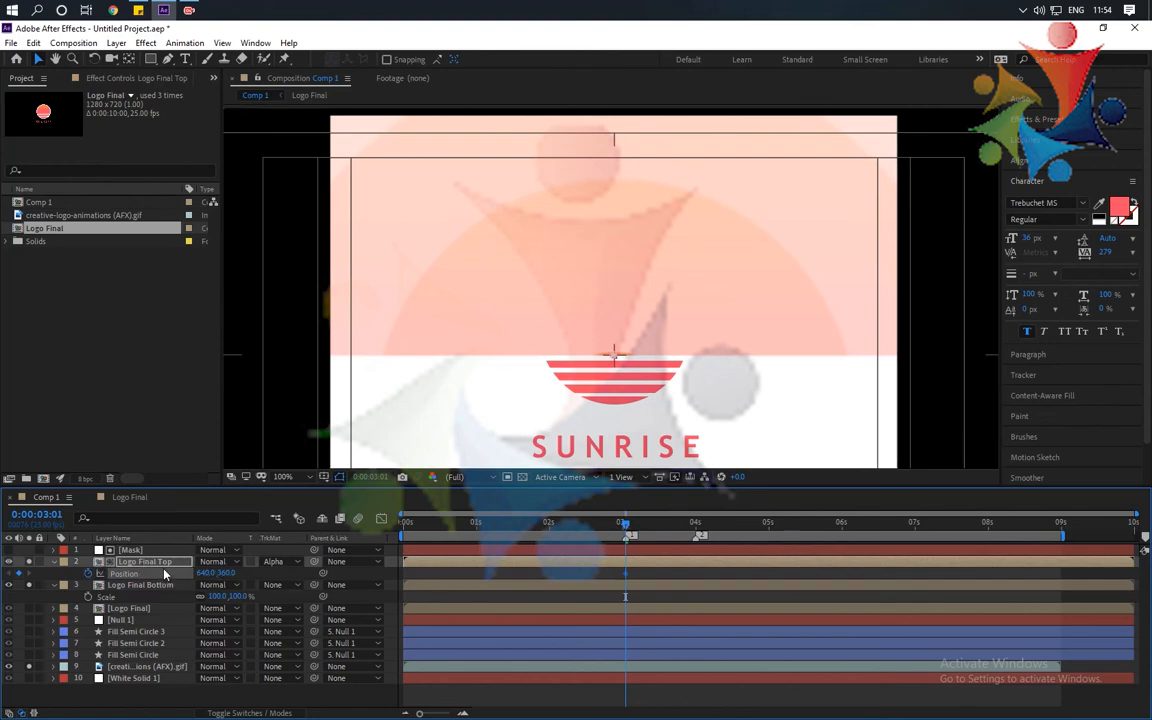
Set the scale of Logo Final Top to 100%
{"action": "key", "text": "s"}
{"action": "left_click", "coordinate": [216, 573]}
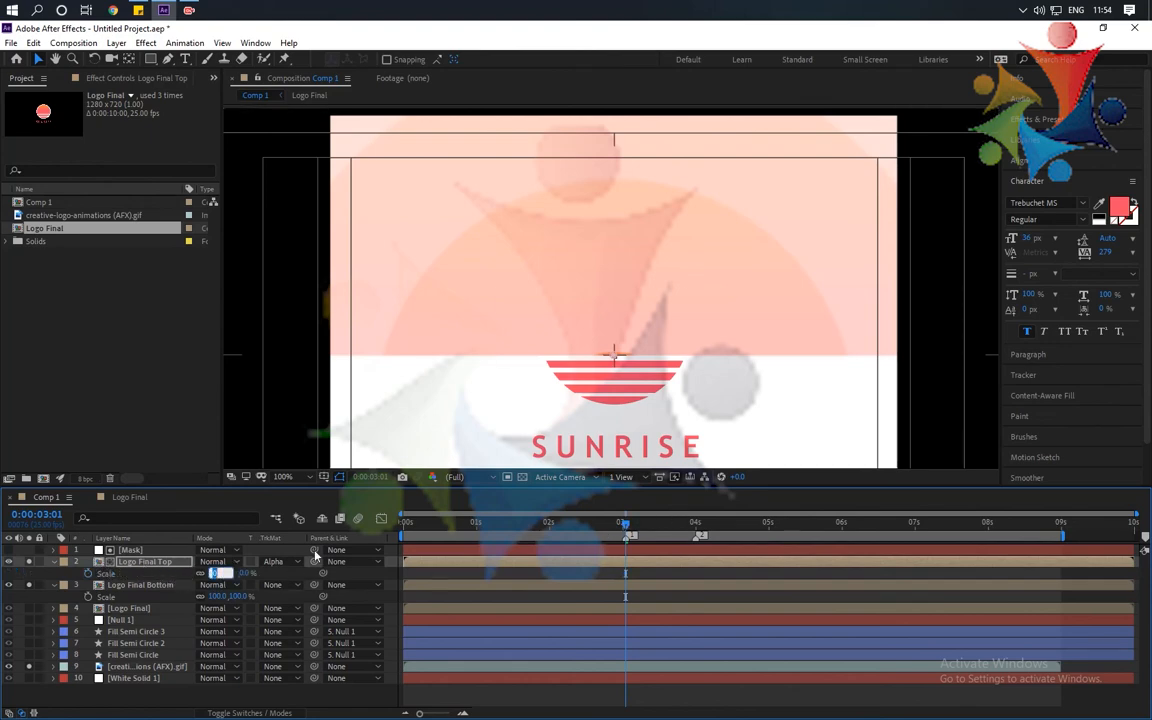
{"action": "type", "text": "100"}
{"action": "key", "text": "Return"}
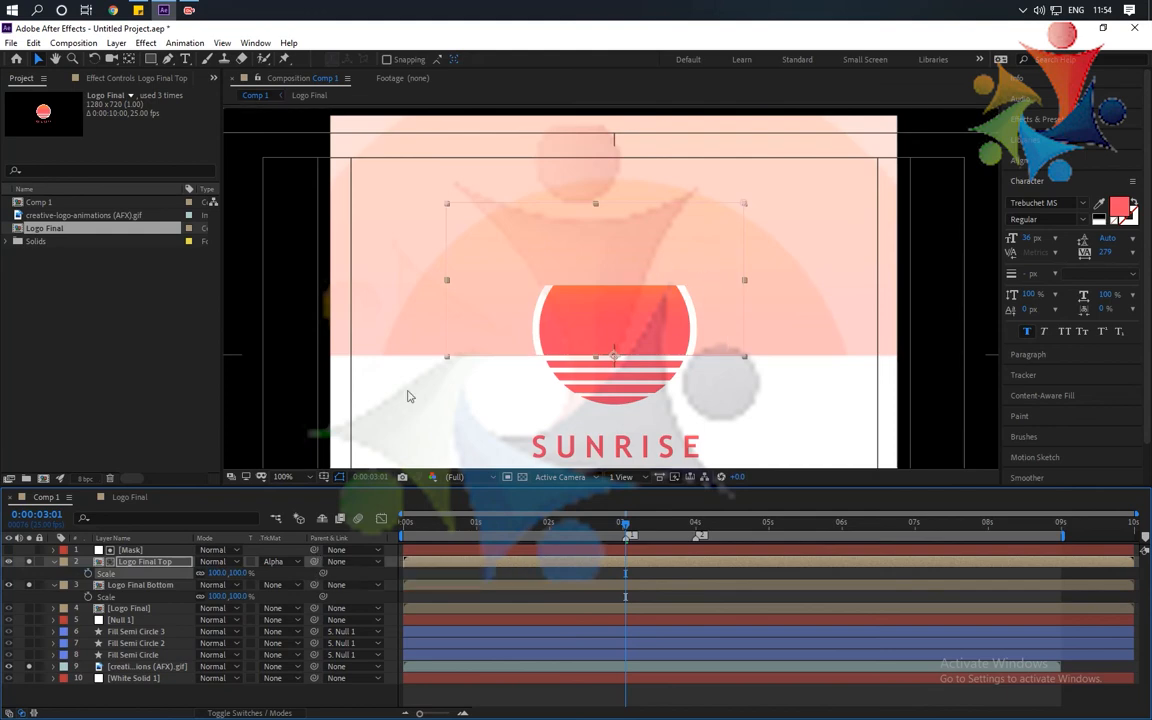
Raise the upper edge of the Mask solid's rectangular mask until it encloses the whole top of the sun
{"action": "left_click", "coordinate": [683, 318]}
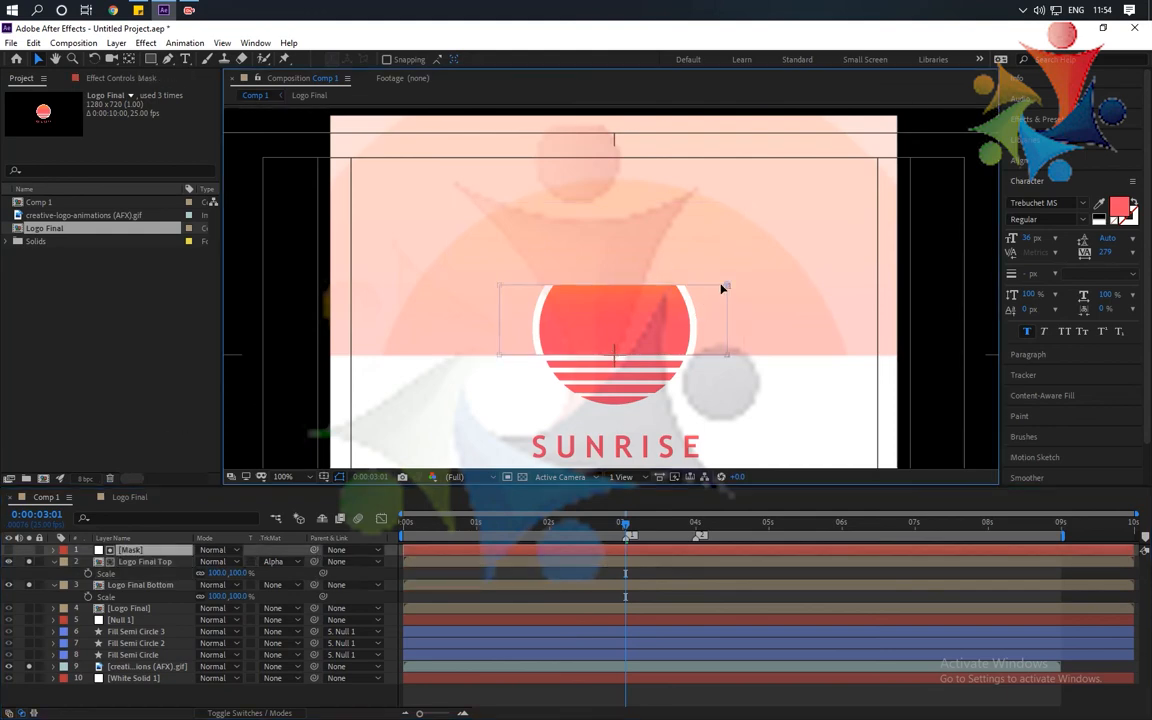
{"action": "key", "text": "ctrl+alt+Home"}
{"action": "left_click_drag", "start_coordinate": [614, 285], "coordinate": [623, 243]}
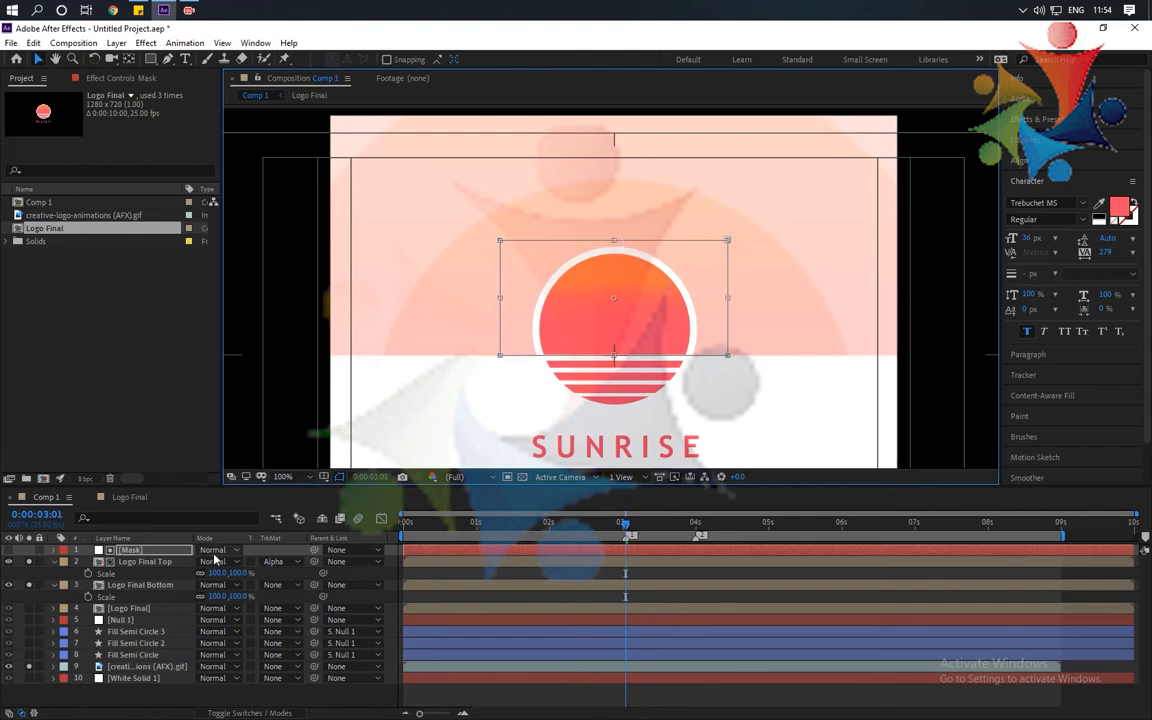
Keyframe Logo Final Top's position at 0:00:03:01, with the sun lowered below the horizon line to about 640, 514
{"action": "left_click", "coordinate": [148, 562]}
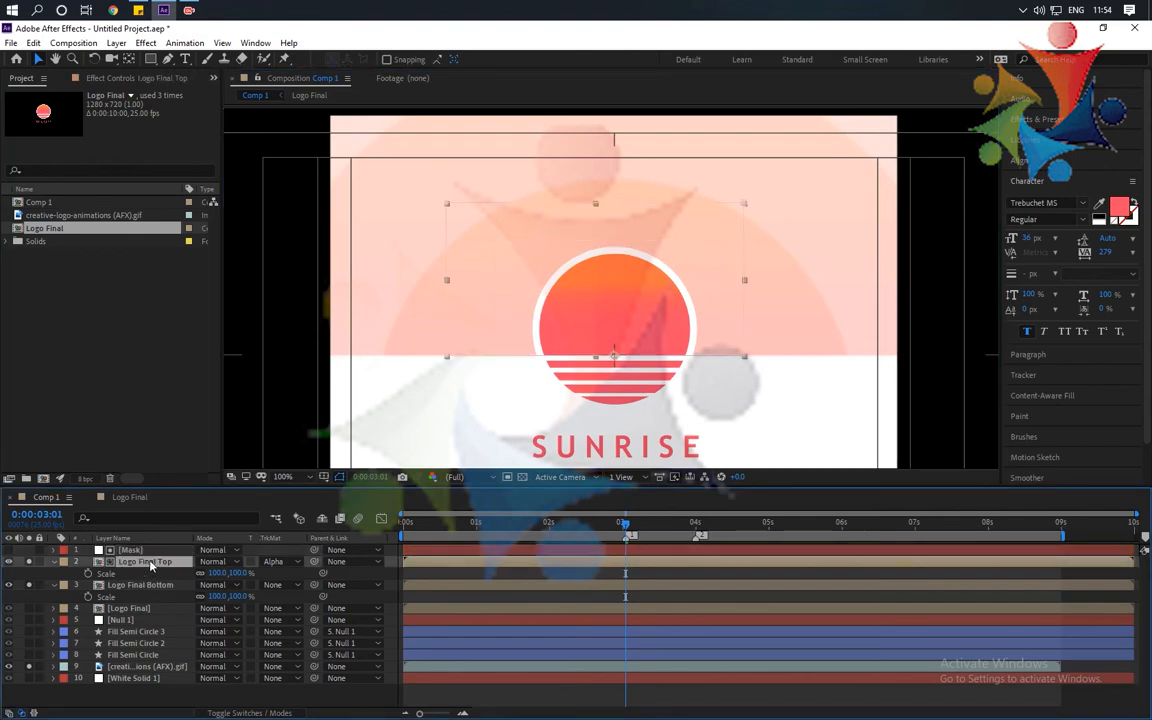
{"action": "key", "text": "p"}
{"action": "left_click", "coordinate": [88, 574]}
{"action": "left_click", "coordinate": [634, 300]}
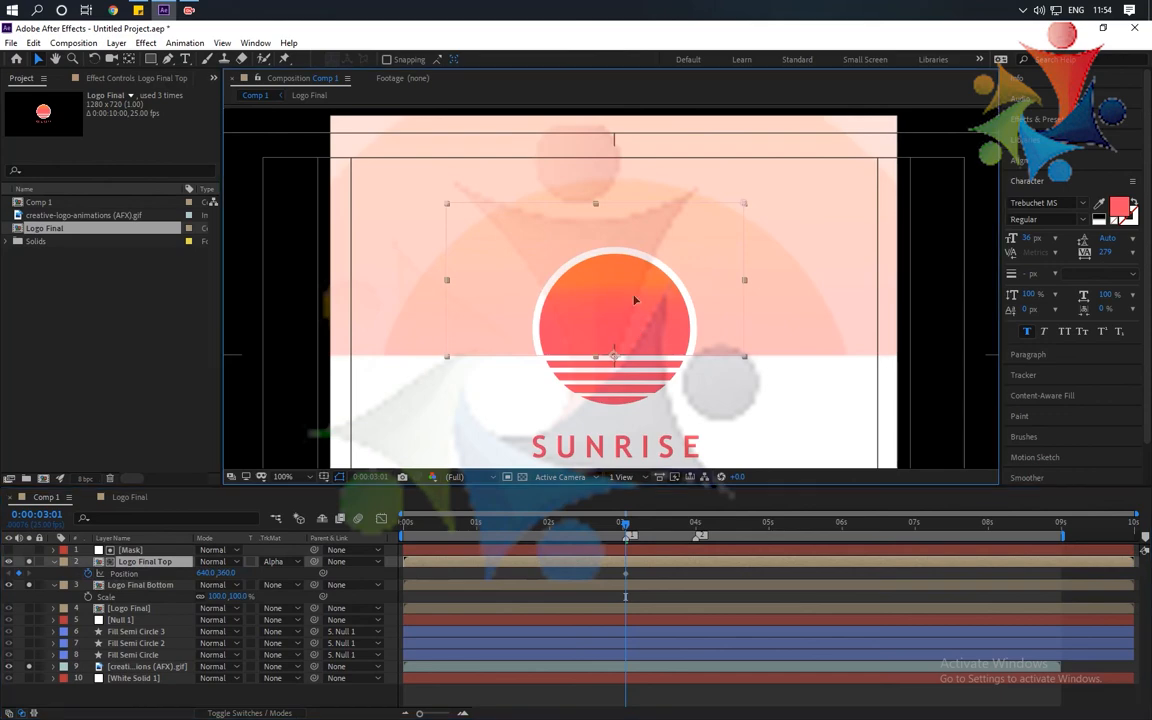
{"action": "left_click_drag", "start_coordinate": [634, 300], "coordinate": [638, 404]}
Raise Logo Final Top to about 640, 428 at 0:00:04:00 and about 640, 375 at 0:00:05:00
{"action": "left_click_drag", "start_coordinate": [626, 527], "coordinate": [697, 525]}
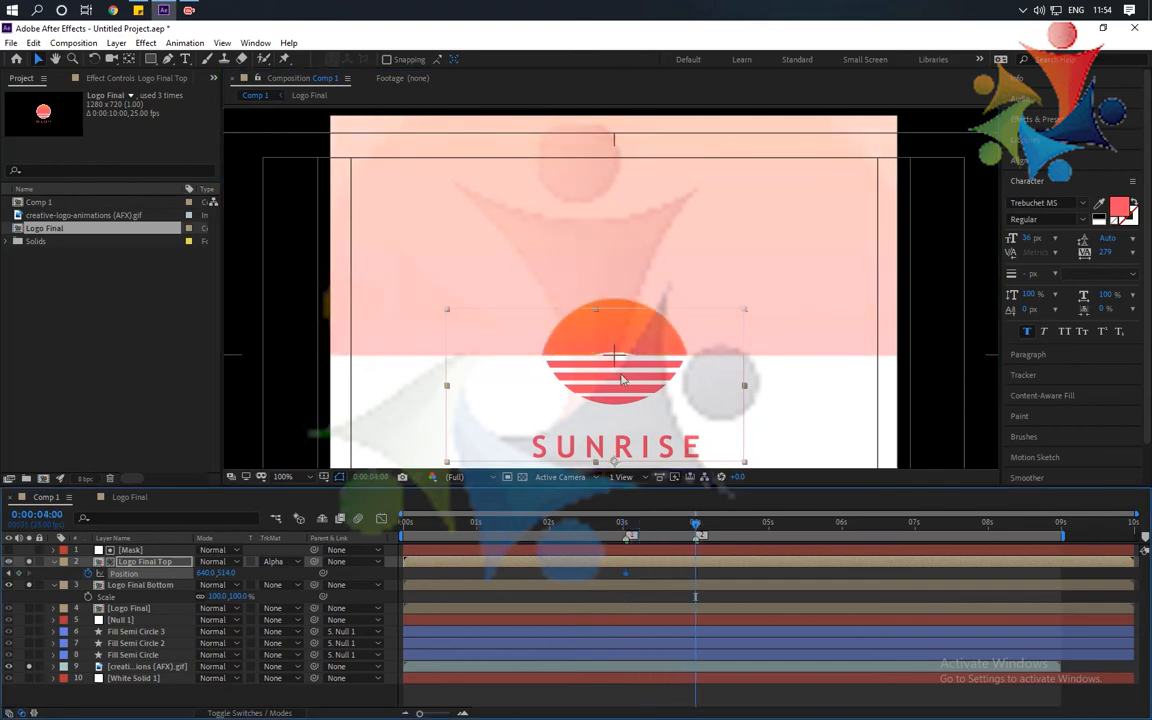
{"action": "left_click_drag", "start_coordinate": [622, 380], "coordinate": [638, 318]}
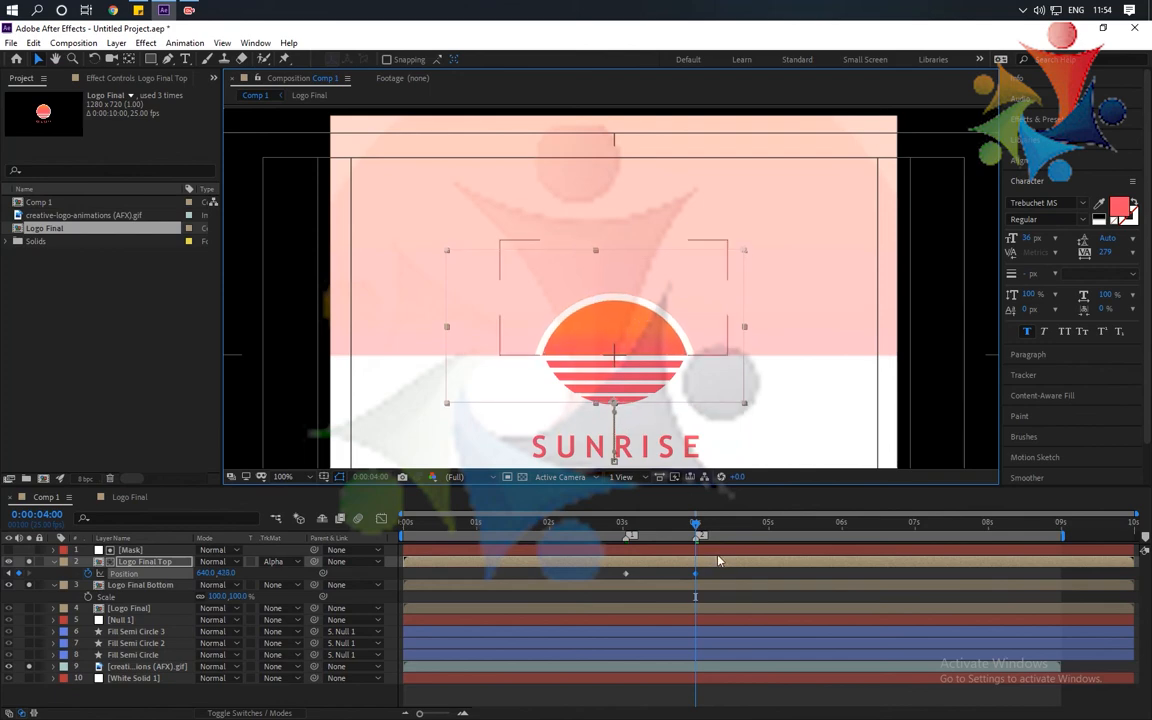
{"action": "left_click_drag", "start_coordinate": [696, 524], "coordinate": [768, 536]}
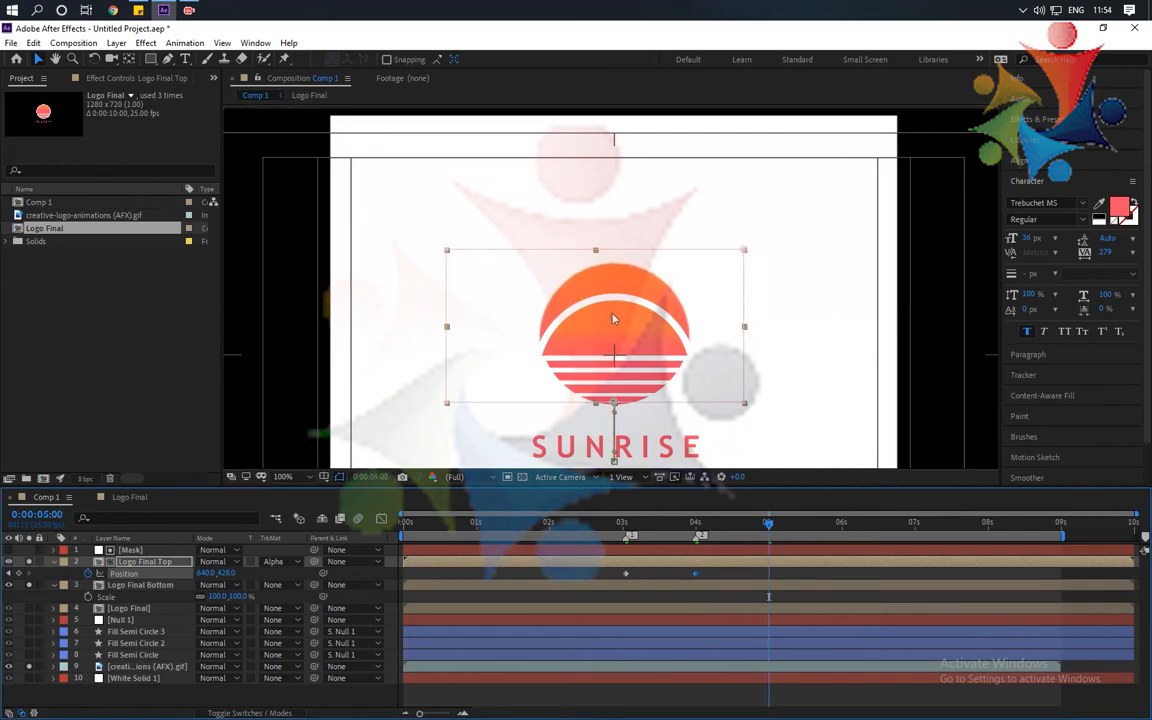
{"action": "left_click_drag", "start_coordinate": [638, 339], "coordinate": [640, 315]}
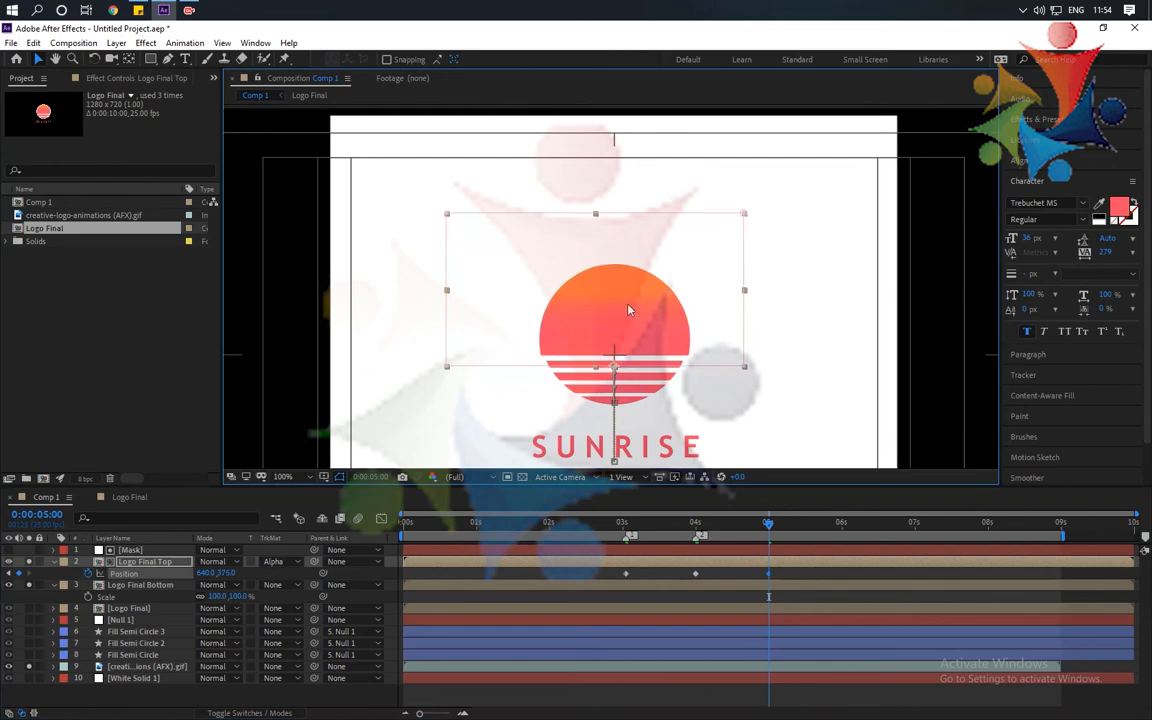
Duplicate the Mask solid directly above Logo Final Bottom and set that logo layer's track matte to Alpha Inverted Matte
{"action": "left_click", "coordinate": [137, 588]}
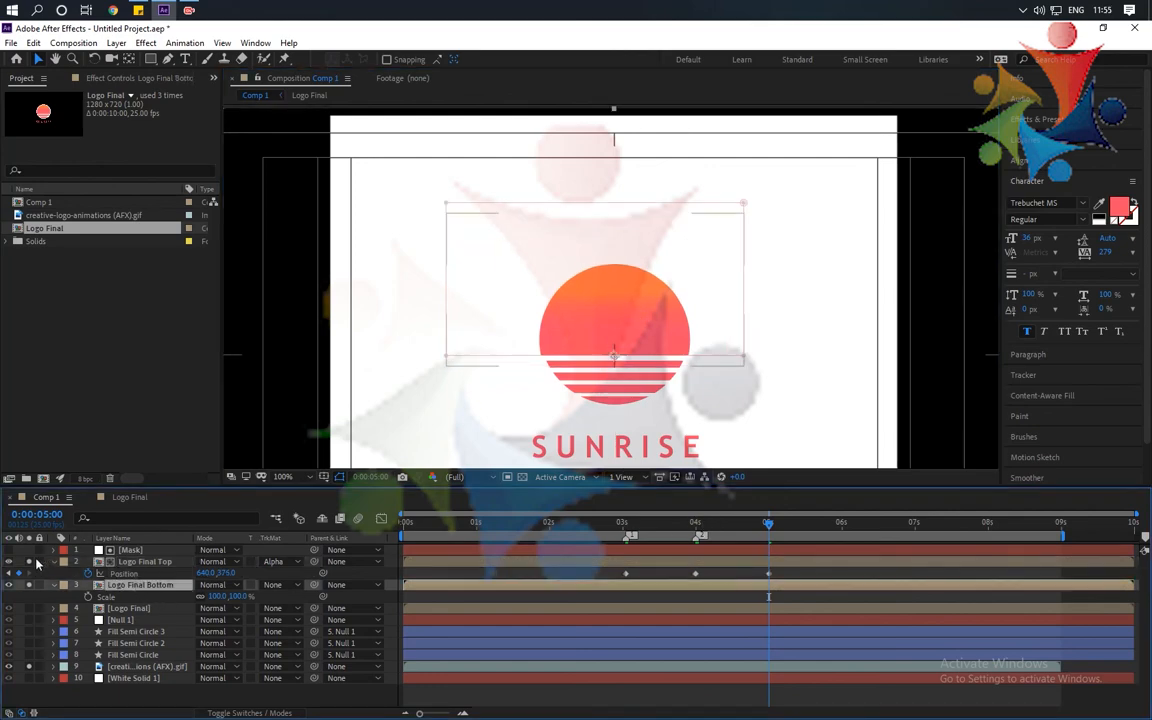
{"action": "left_click", "coordinate": [140, 551]}
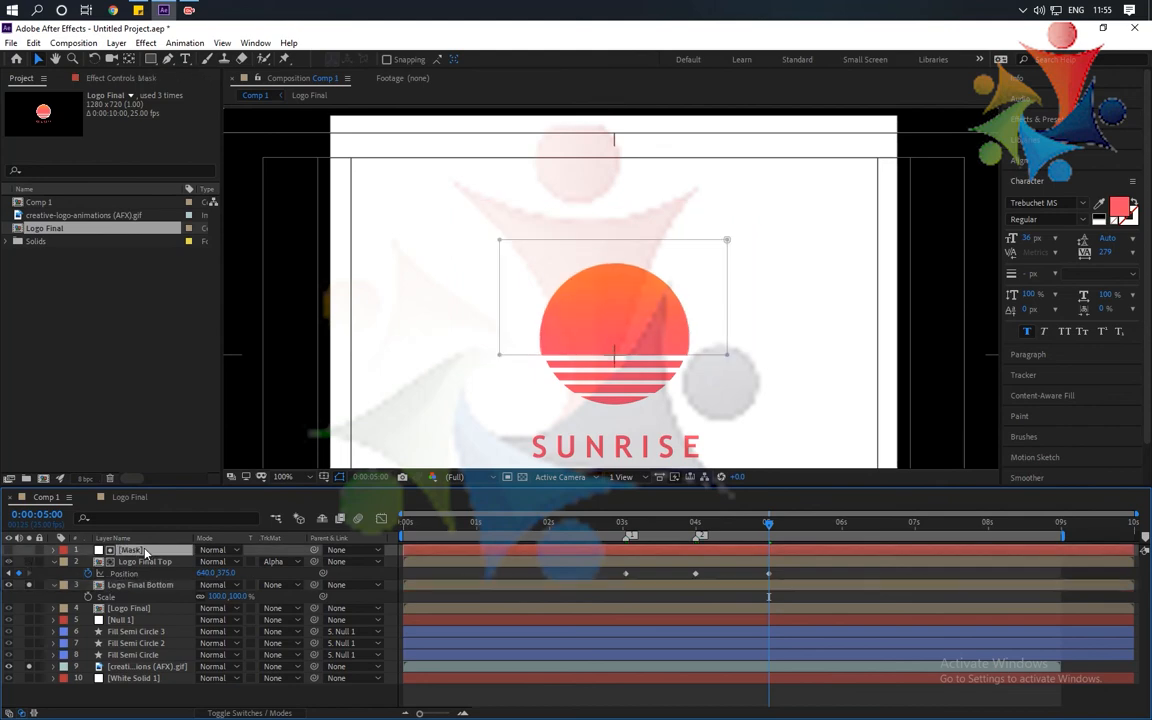
{"action": "key", "text": "ctrl+d"}
{"action": "left_click_drag", "start_coordinate": [145, 551], "coordinate": [149, 591]}
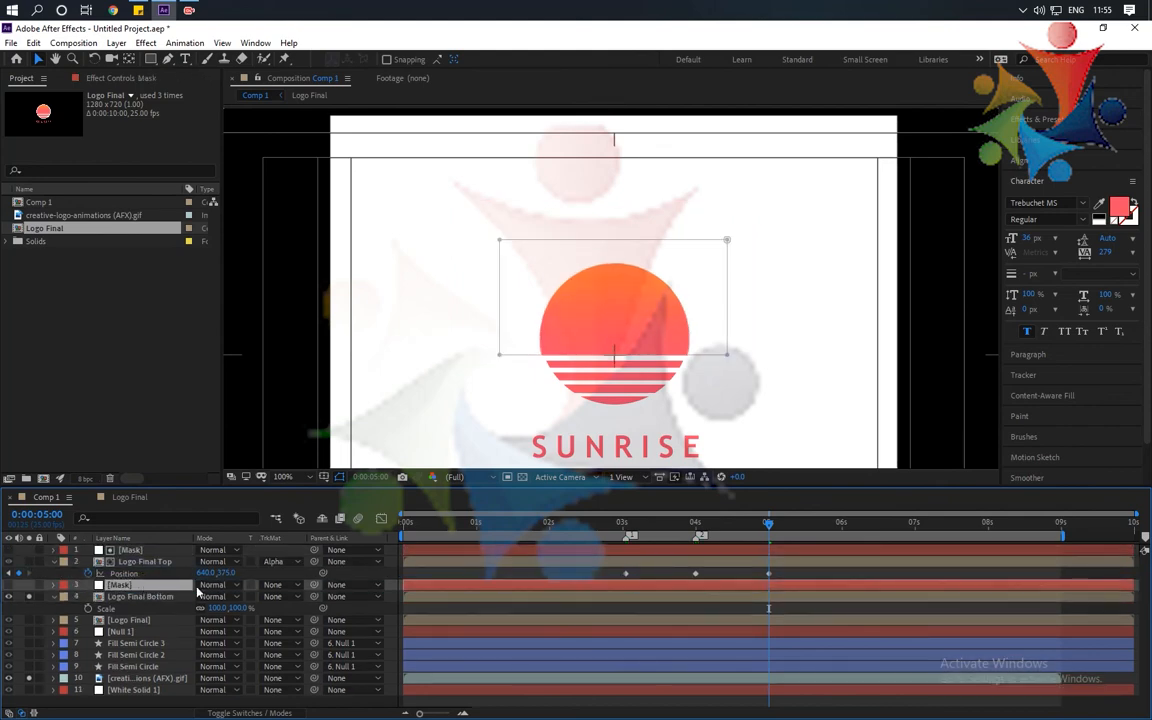
{"action": "left_click", "coordinate": [285, 596]}
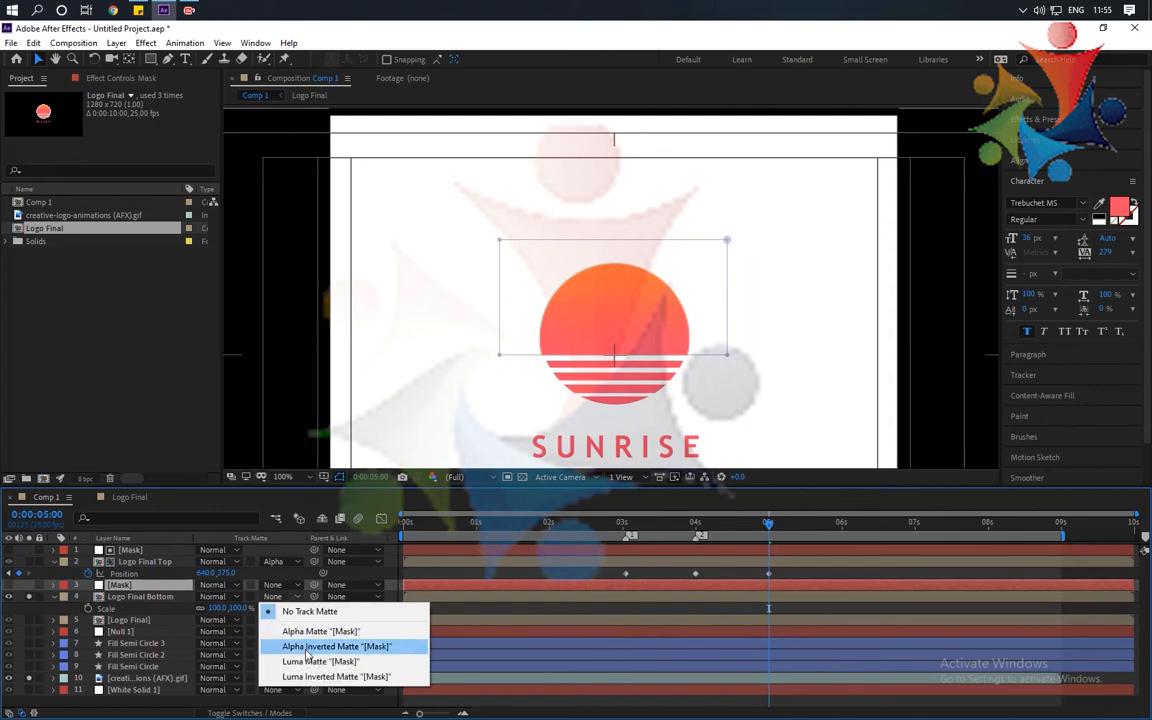
{"action": "left_click", "coordinate": [307, 648]}
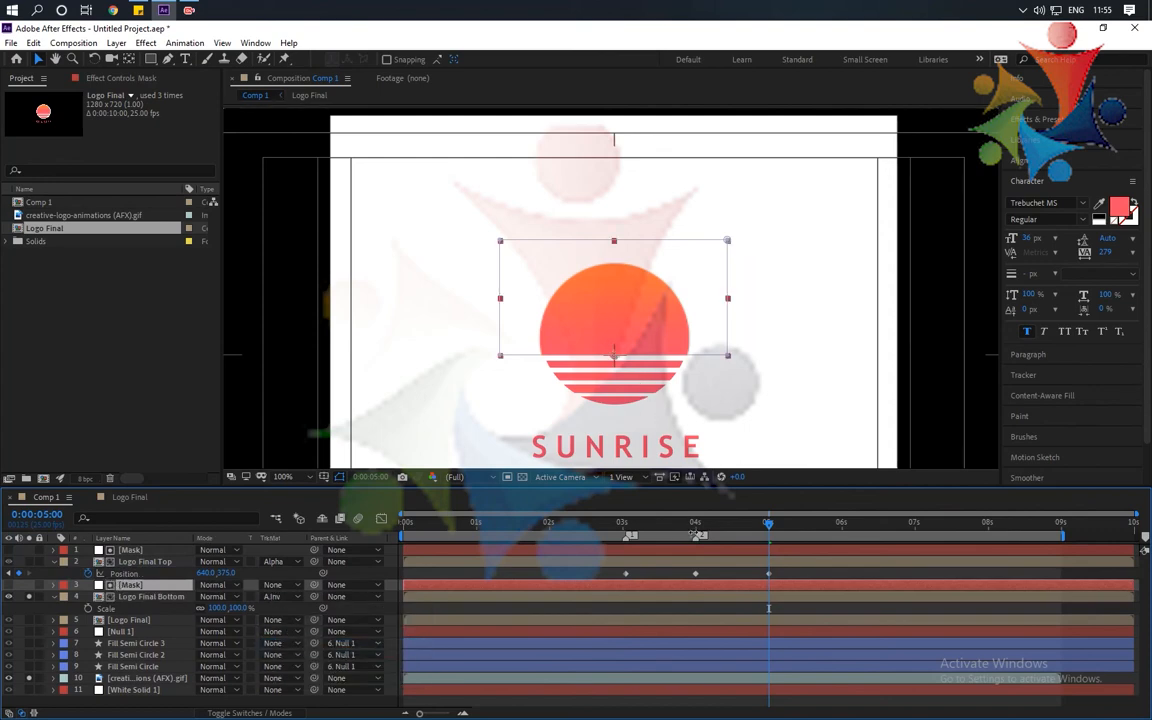
Keyframe Logo Final Bottom's position at 0:00:03:01, with its stripes raised above the horizon line to about 640, 282
{"action": "left_click_drag", "start_coordinate": [698, 527], "coordinate": [627, 551]}
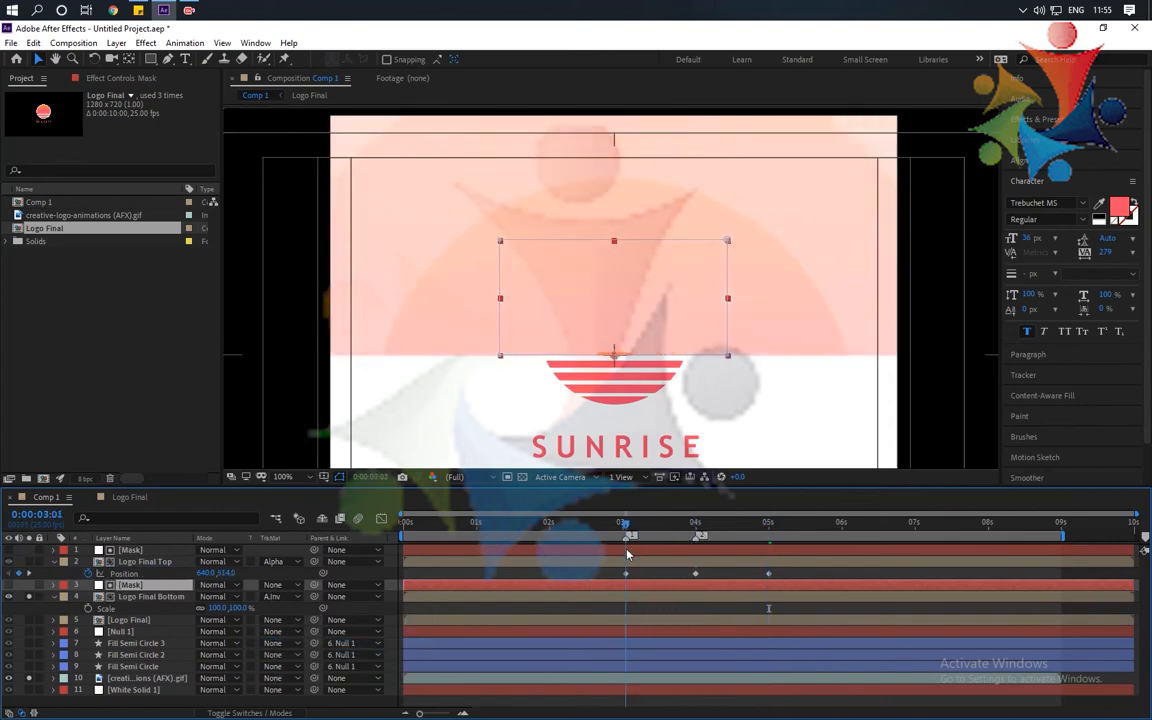
{"action": "left_click", "coordinate": [53, 563]}
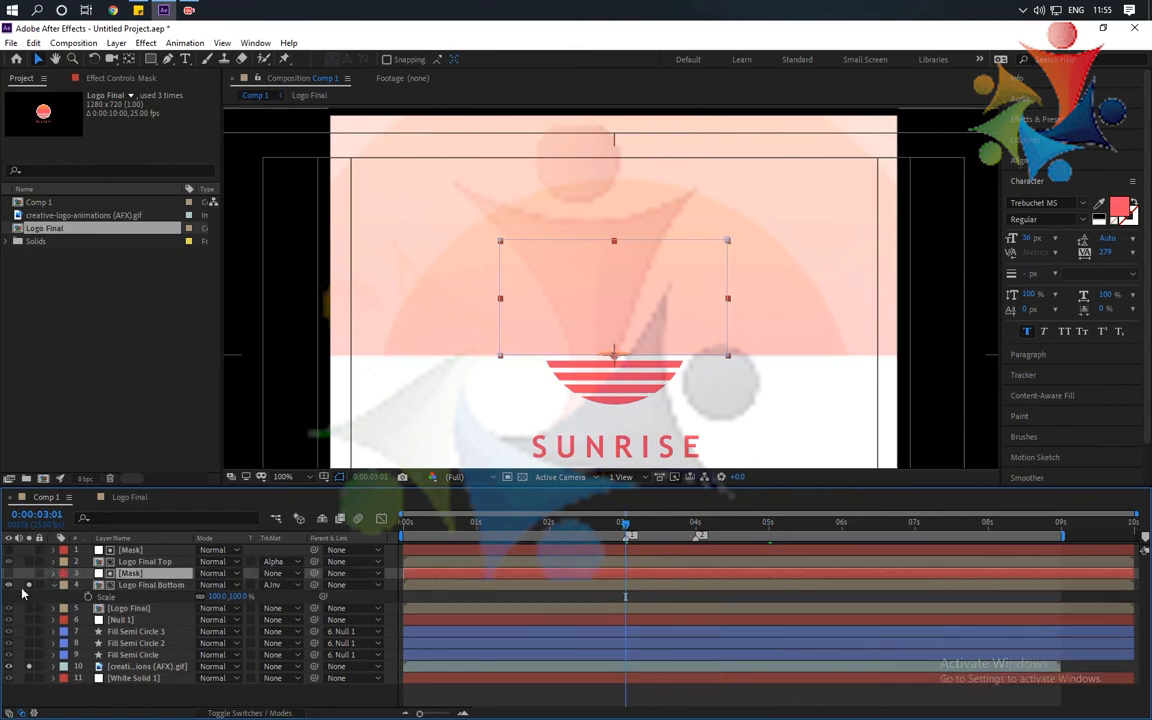
{"action": "left_click", "coordinate": [137, 588]}
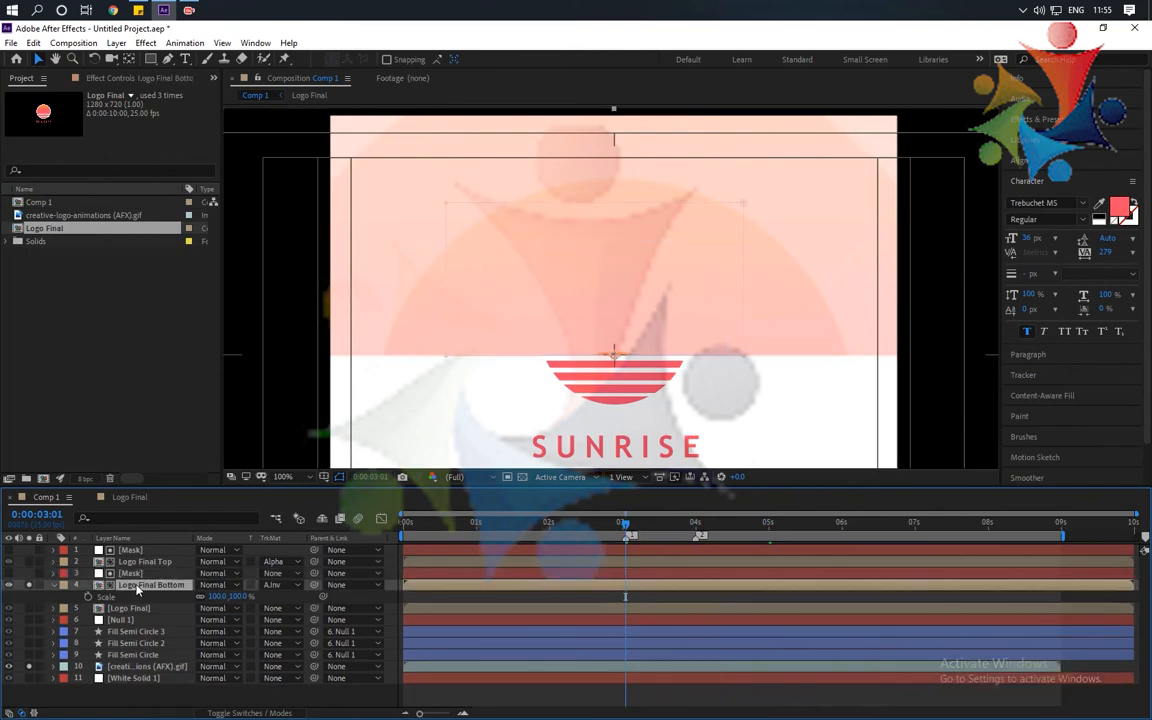
{"action": "key", "text": "p"}
{"action": "left_click", "coordinate": [88, 598]}
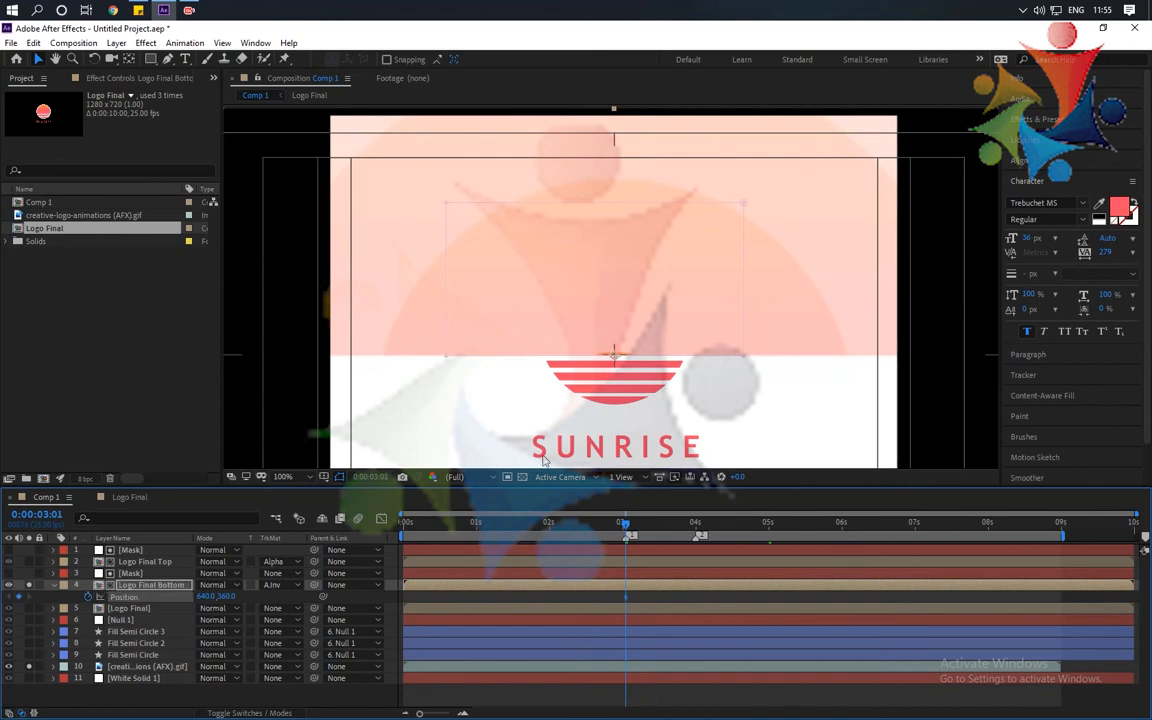
{"action": "left_click_drag", "start_coordinate": [613, 390], "coordinate": [617, 335]}
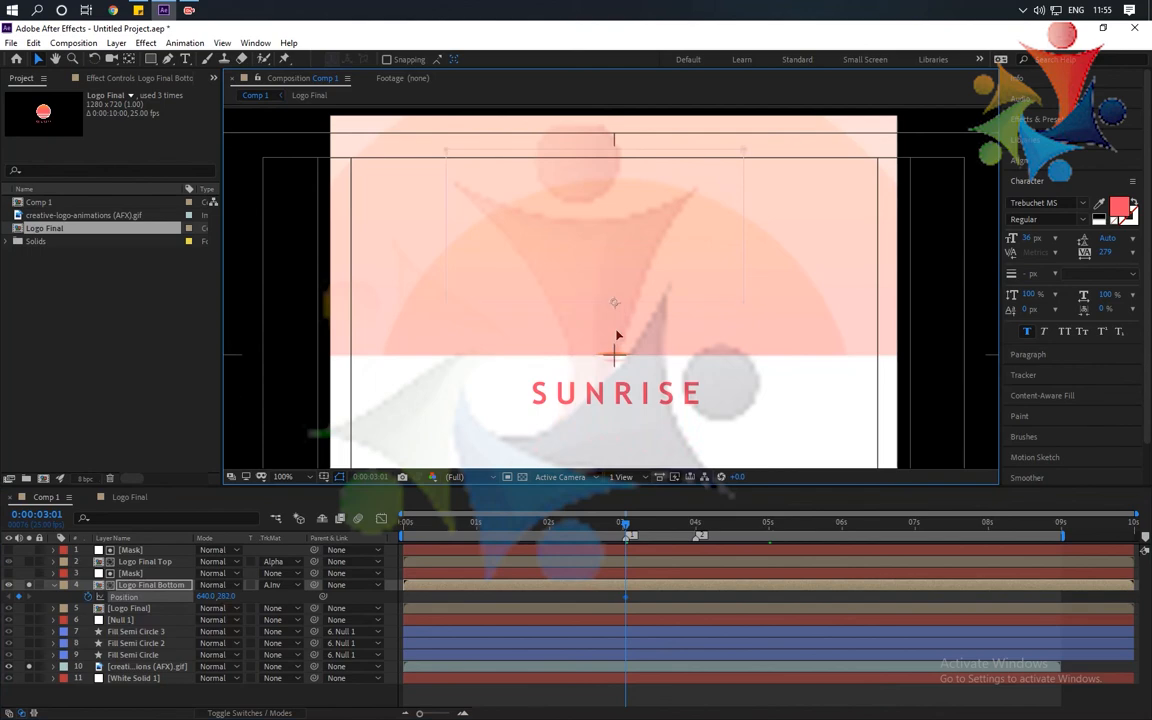
Lower Logo Final Bottom to about 640, 331 at 0:00:04:00 and about 640, 359 at 0:00:05:00
{"action": "left_click", "coordinate": [636, 528]}
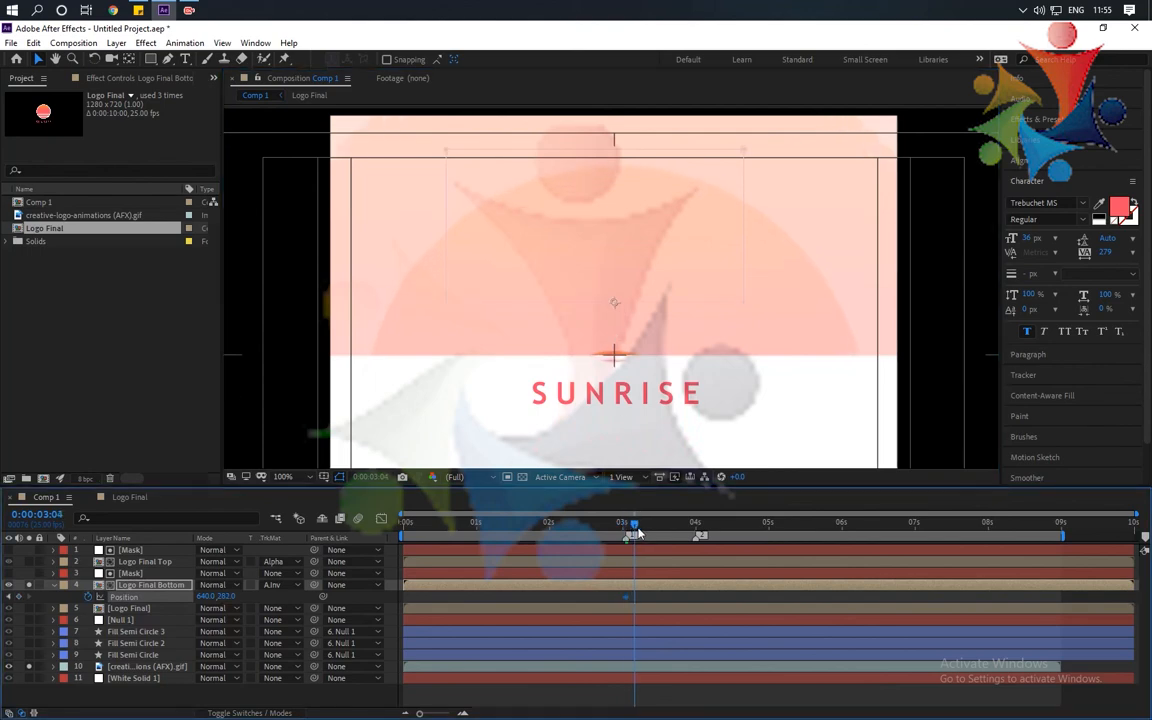
{"action": "left_click_drag", "start_coordinate": [636, 528], "coordinate": [697, 555]}
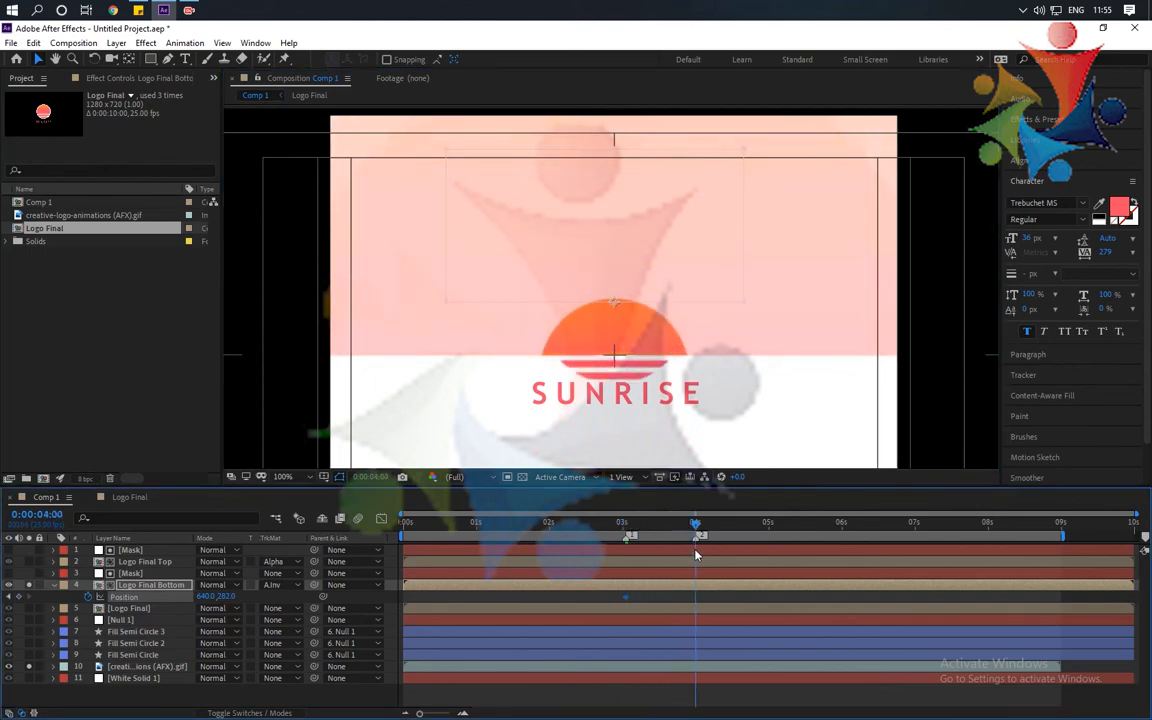
{"action": "left_click_drag", "start_coordinate": [627, 327], "coordinate": [635, 363]}
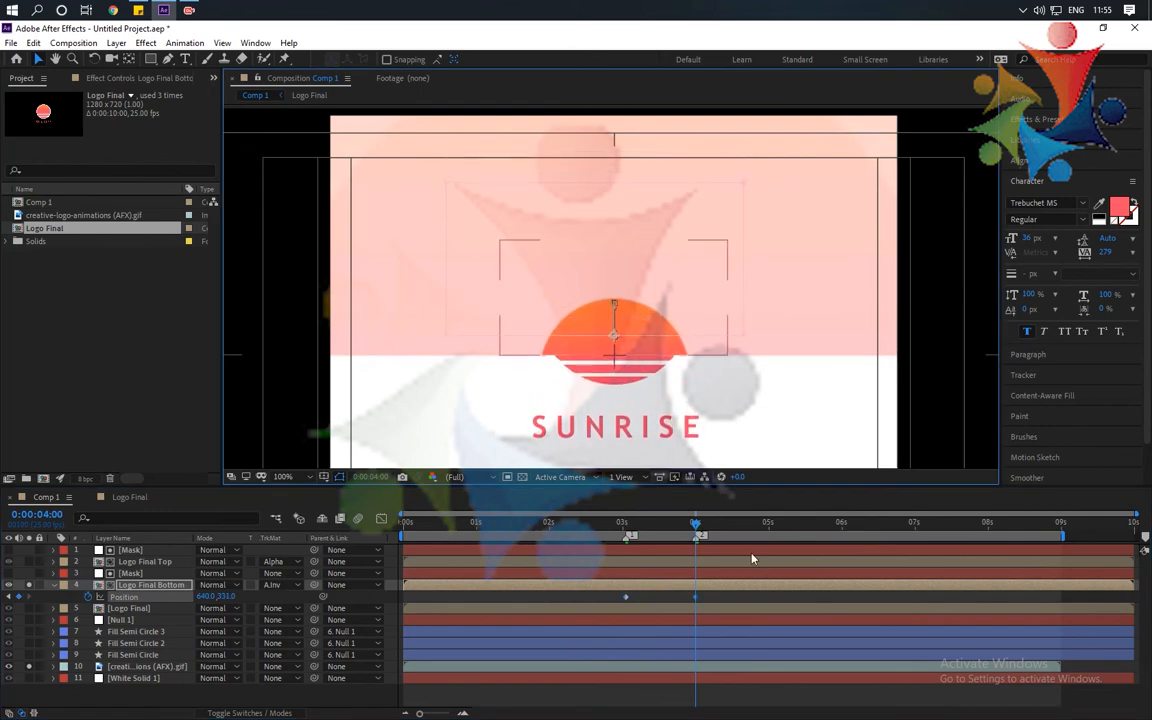
{"action": "left_click", "coordinate": [734, 533]}
{"action": "left_click_drag", "start_coordinate": [736, 536], "coordinate": [768, 535]}
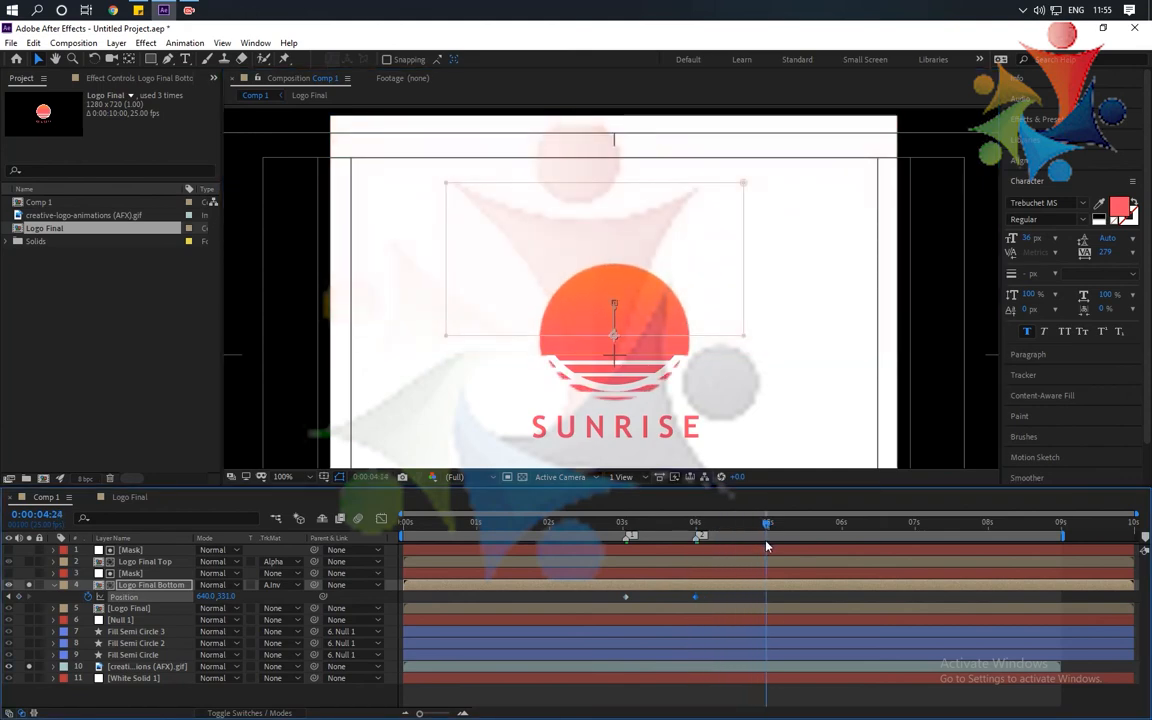
{"action": "left_click_drag", "start_coordinate": [644, 359], "coordinate": [645, 379]}
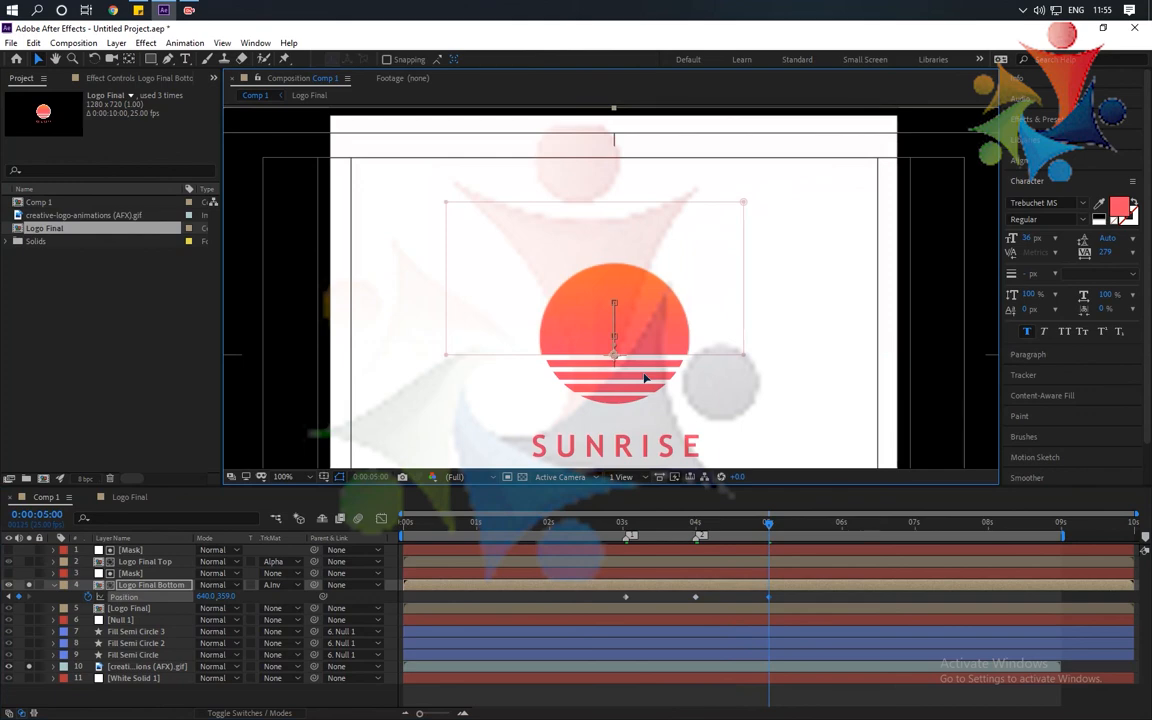
At 0:00:03:01, draw a second rectangular mask around the SUNRISE text on the Mask solid above Logo Final Bottom
{"action": "left_click", "coordinate": [623, 533]}
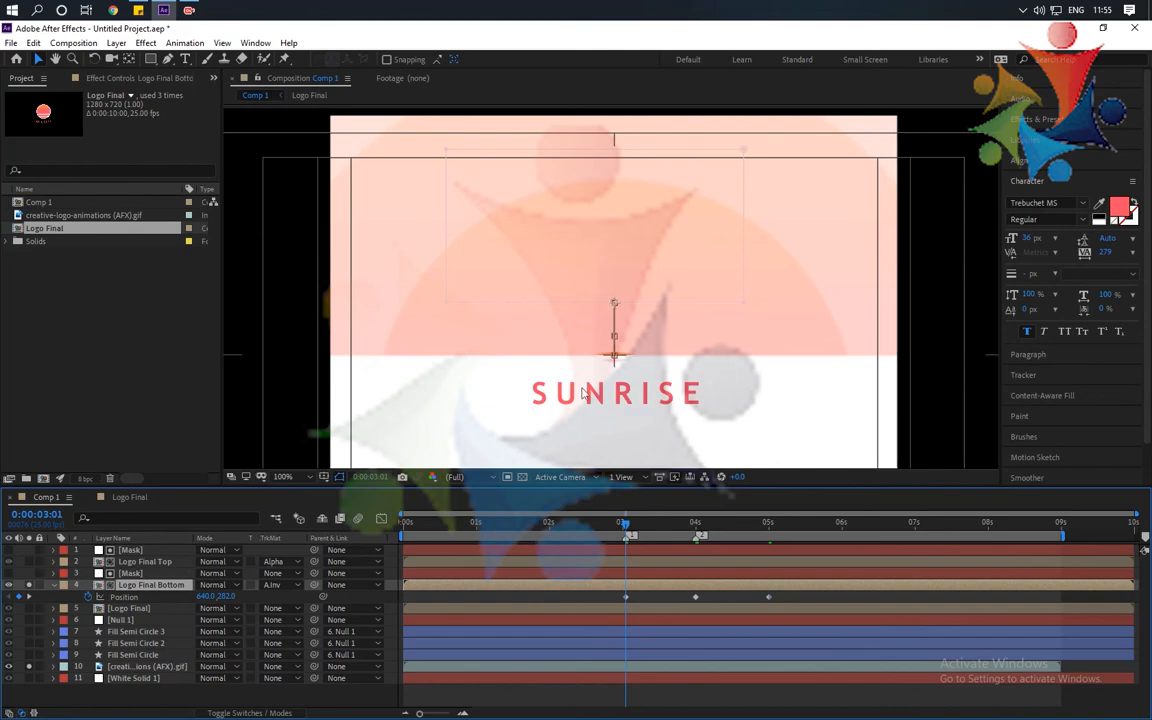
{"action": "left_click", "coordinate": [128, 574]}
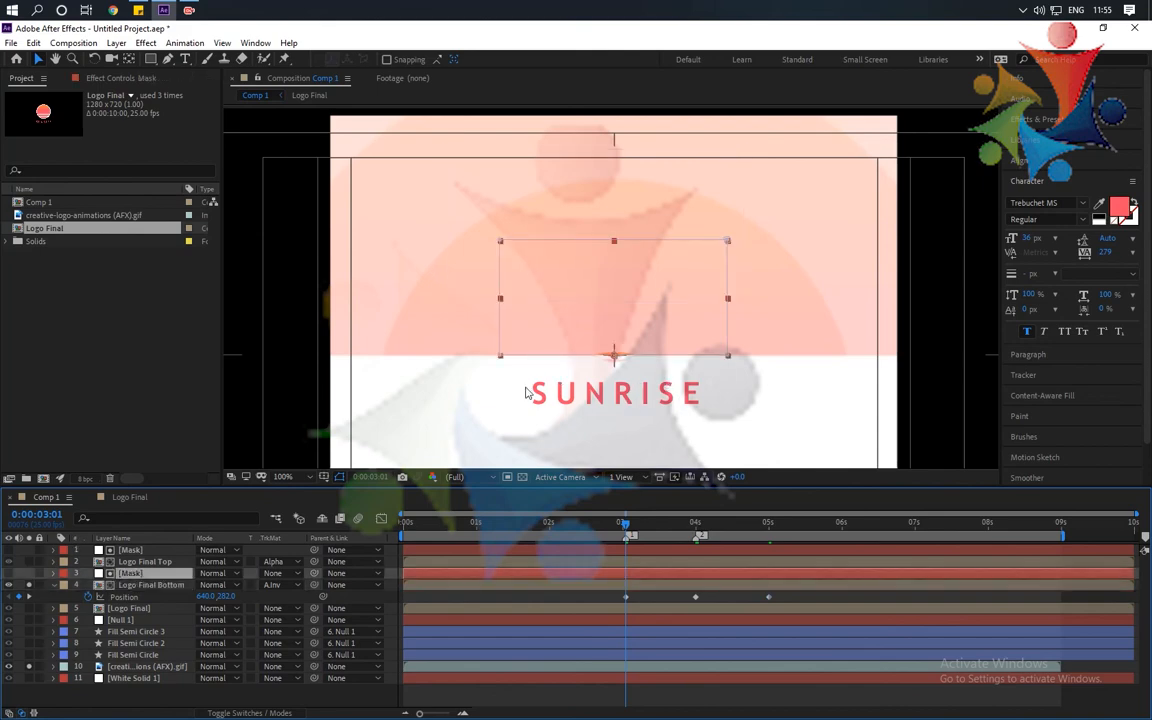
{"action": "left_click", "coordinate": [150, 58]}
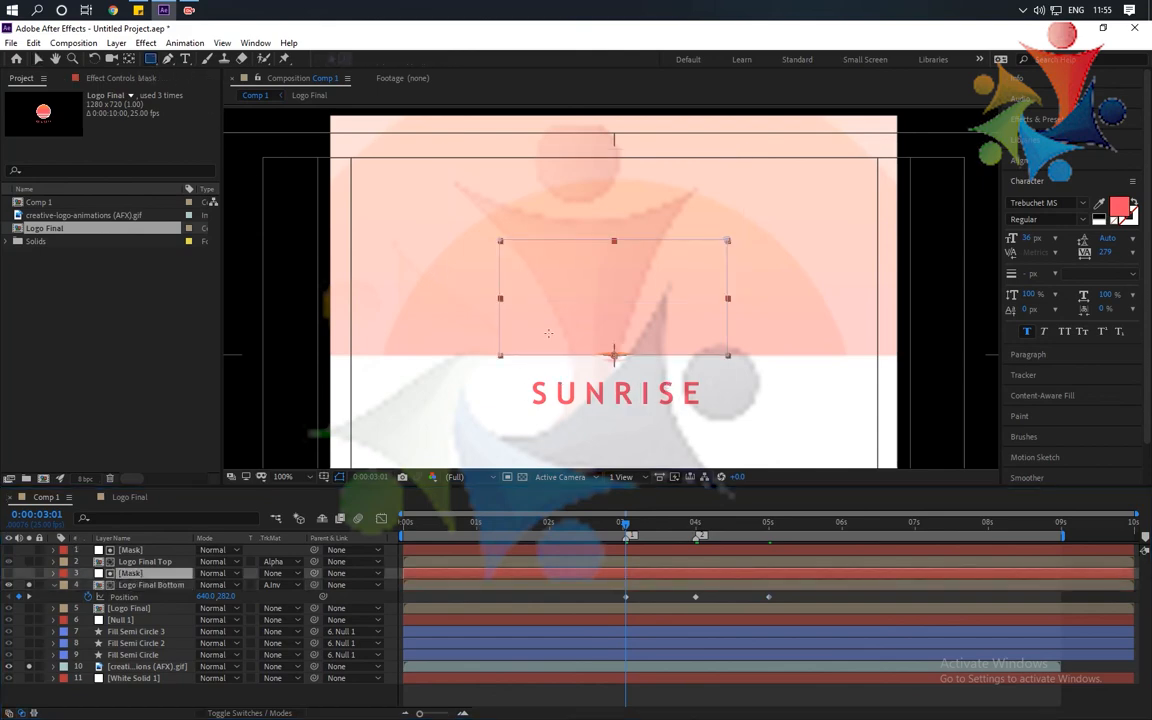
{"action": "left_click_drag", "start_coordinate": [498, 377], "coordinate": [729, 415]}
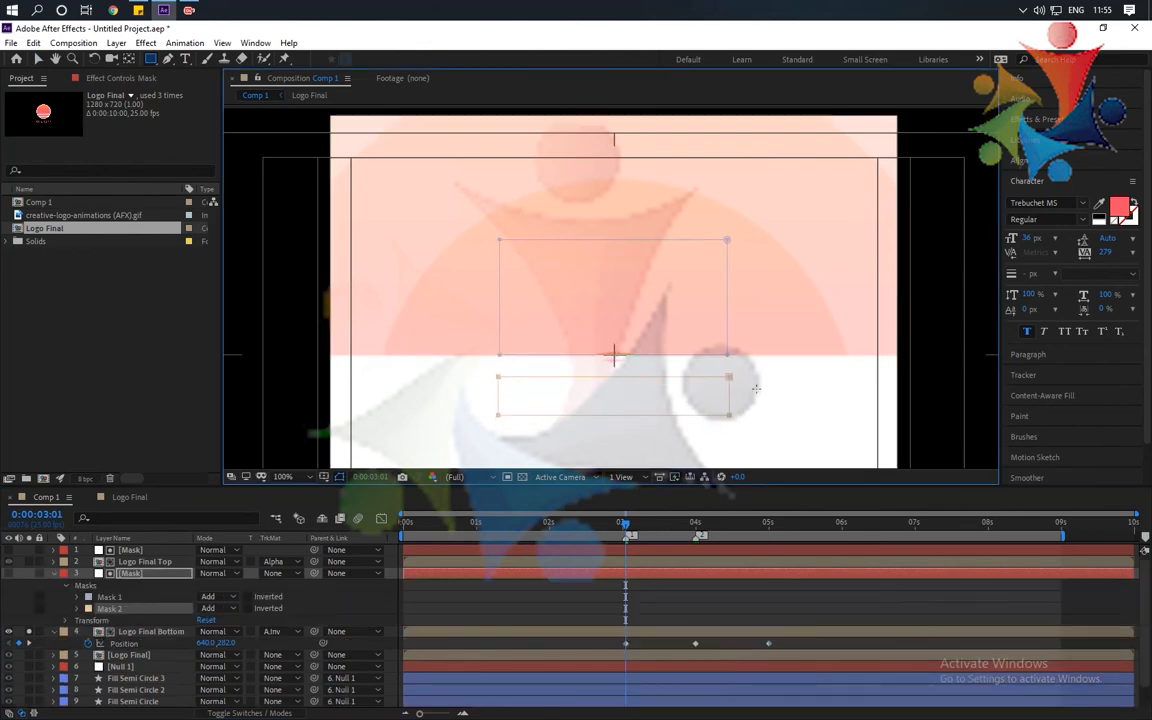
{"action": "key", "text": "v"}
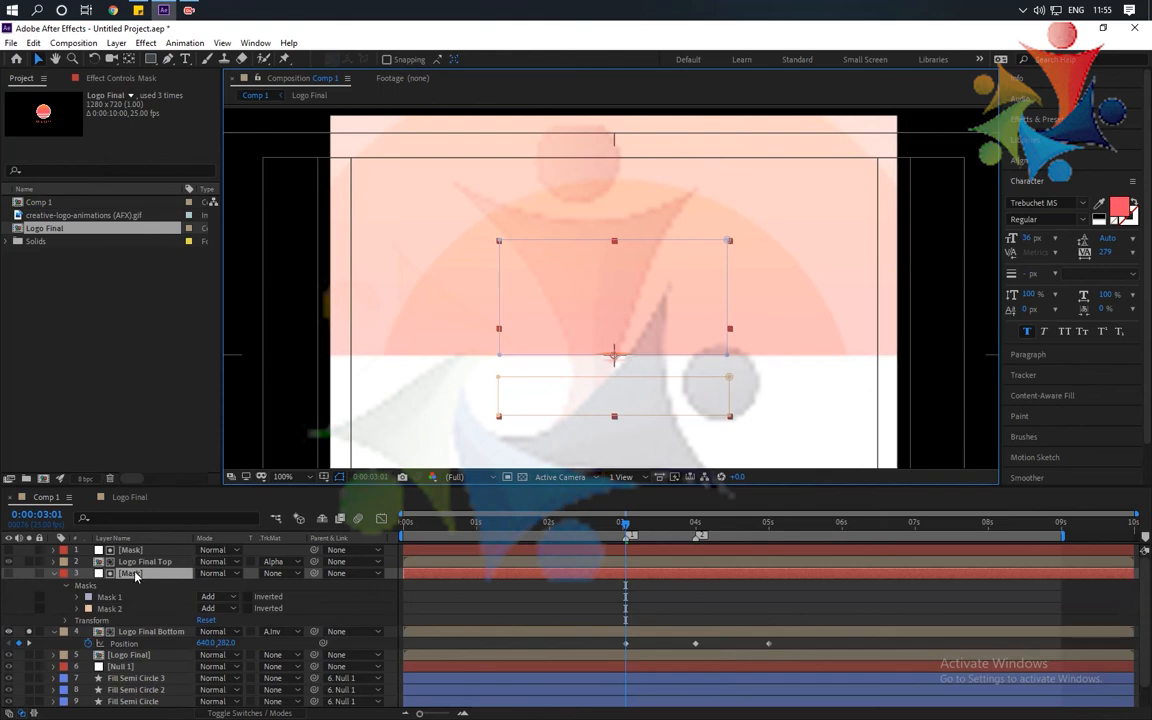
{"action": "left_click", "coordinate": [54, 574]}
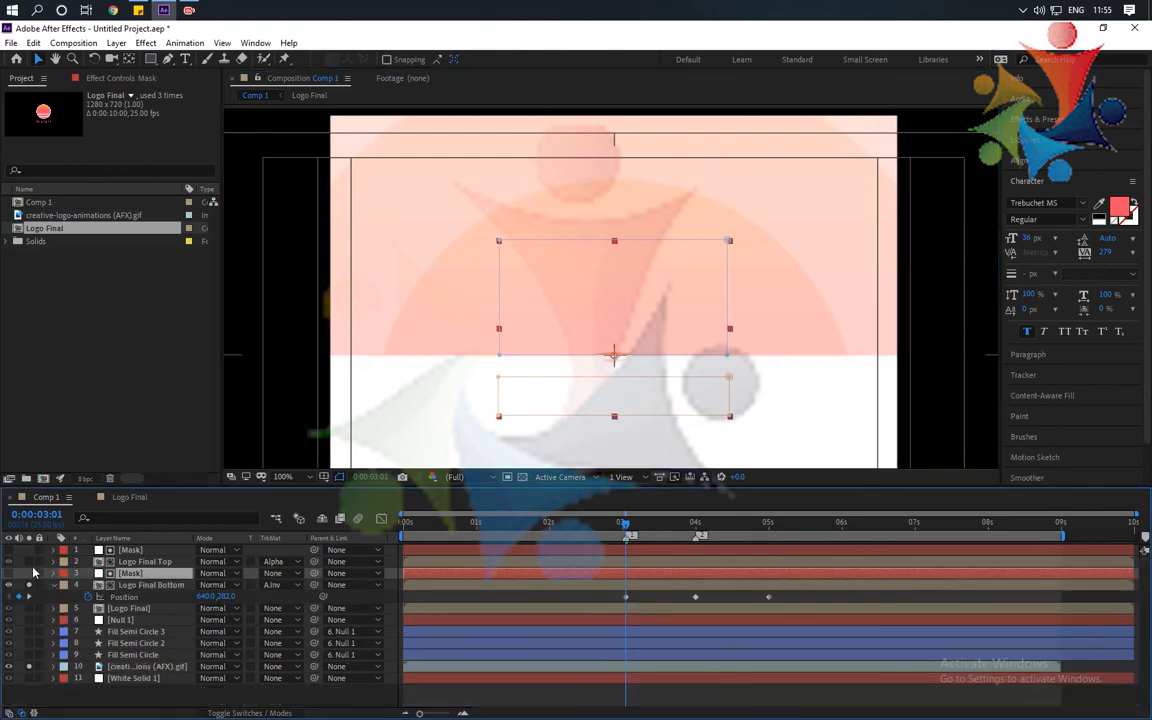
Turn off solo for Logo Final Bottom and the reference GIF, and hide the GIF layer
{"action": "left_click", "coordinate": [30, 586]}
{"action": "left_click", "coordinate": [29, 667]}
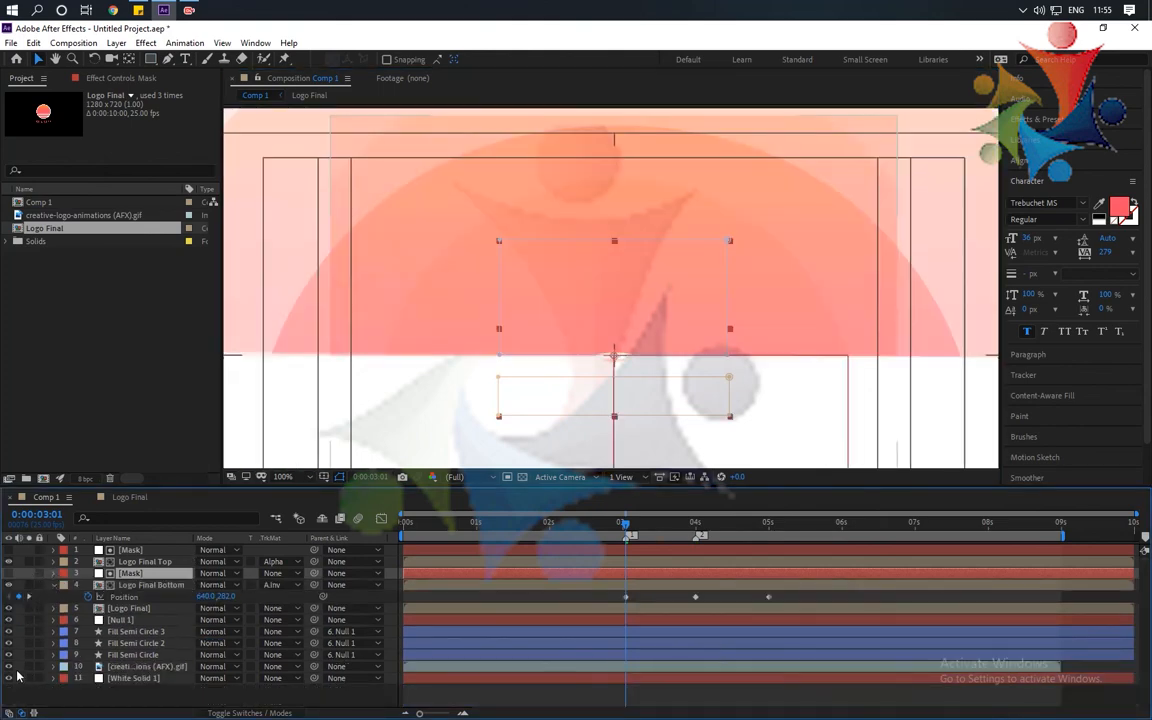
{"action": "left_click", "coordinate": [9, 668]}
Preview the whole composition from 0:00:01:24 and inspect the logo reveal up to 0:00:05:00
{"action": "left_click", "coordinate": [547, 525]}
{"action": "scroll", "coordinate": [733, 331], "scroll_direction": "down", "scroll_amount": 1}
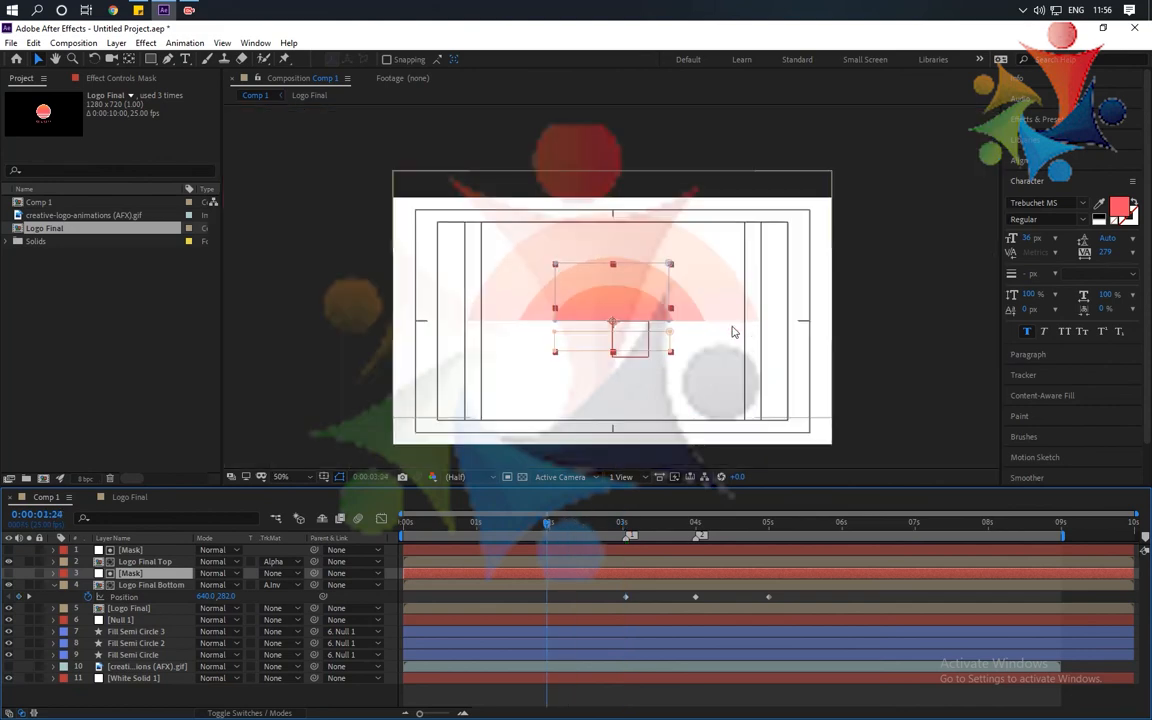
{"action": "left_click", "coordinate": [896, 337]}
{"action": "key", "text": "space"}
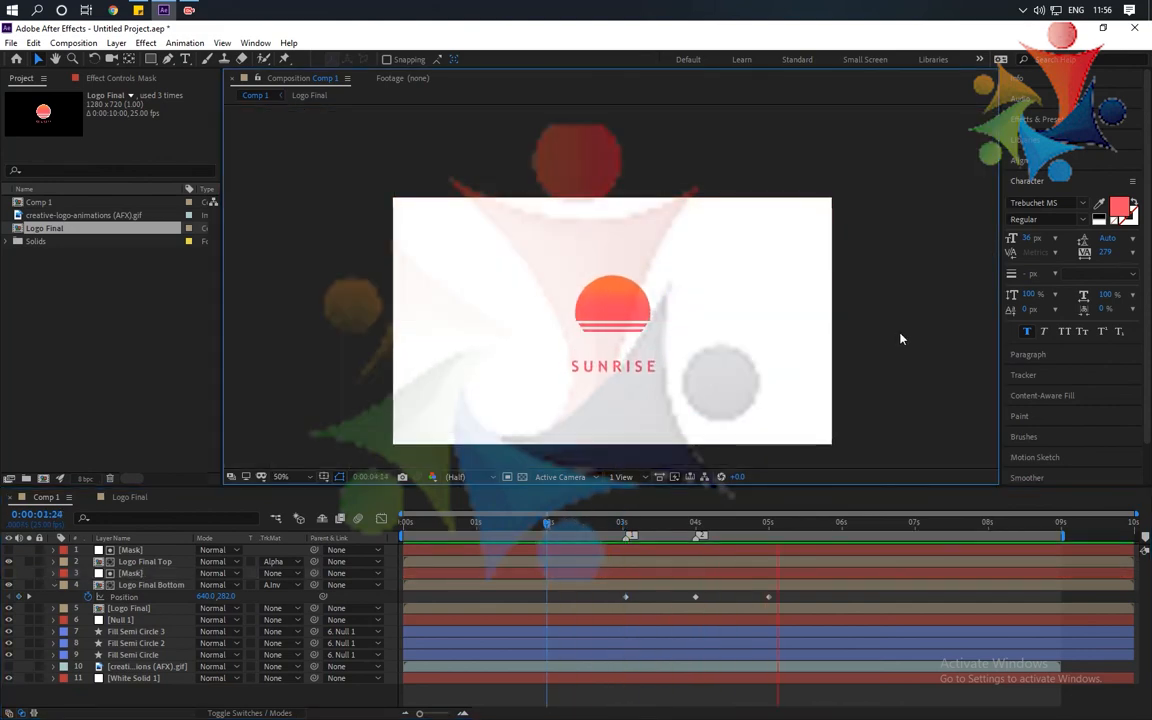
{"action": "key", "text": "space"}
{"action": "left_click_drag", "start_coordinate": [624, 523], "coordinate": [765, 560]}
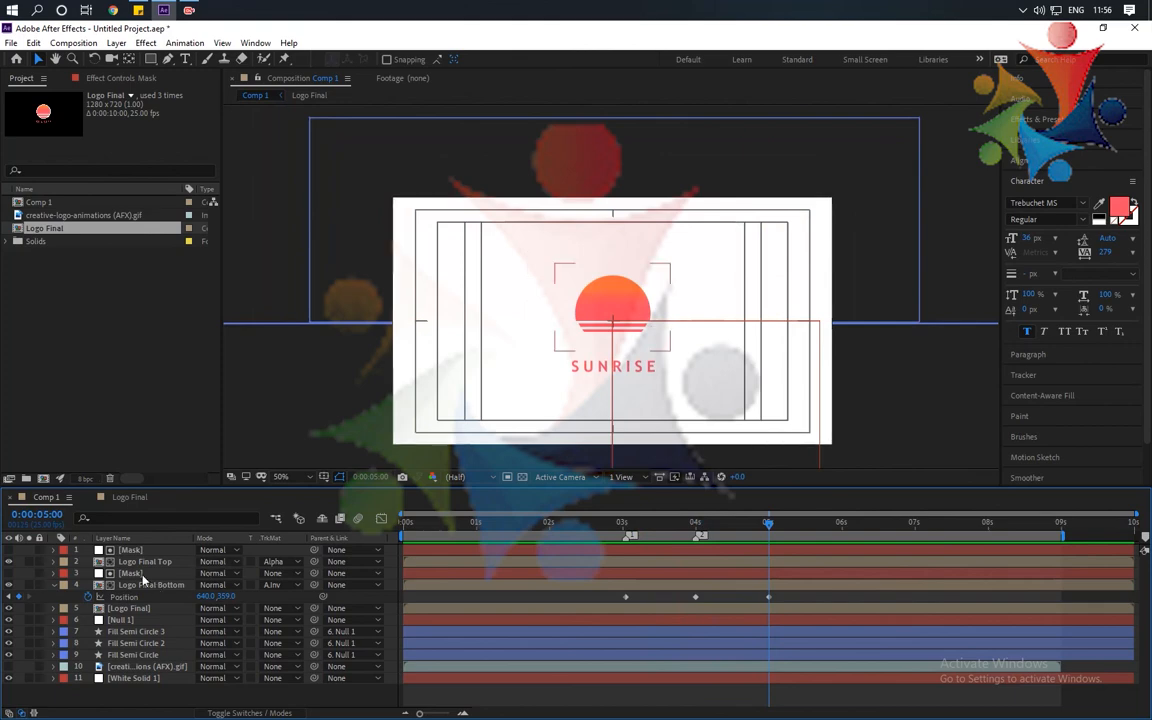
At 0:00:05:00, lower the Mask 2 rectangle over the SUNRISE text and start animating its Mask Path
{"action": "left_click", "coordinate": [132, 573]}
{"action": "left_click_drag", "start_coordinate": [641, 354], "coordinate": [643, 373]}
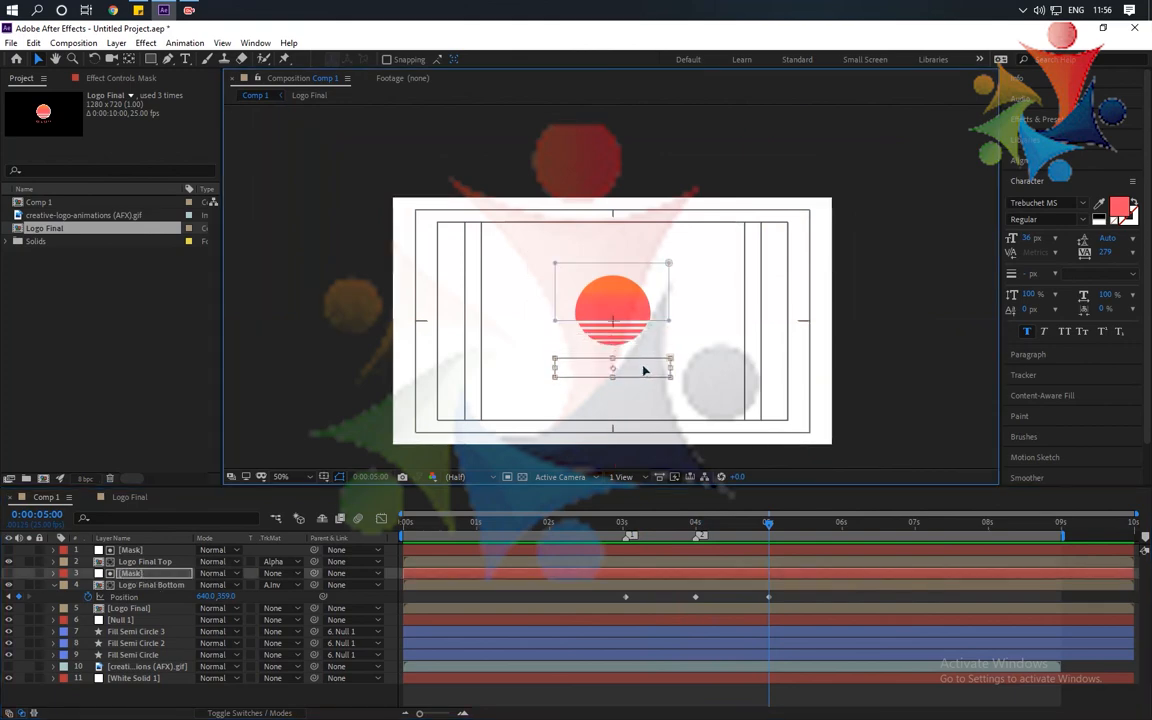
{"action": "key", "text": "m"}
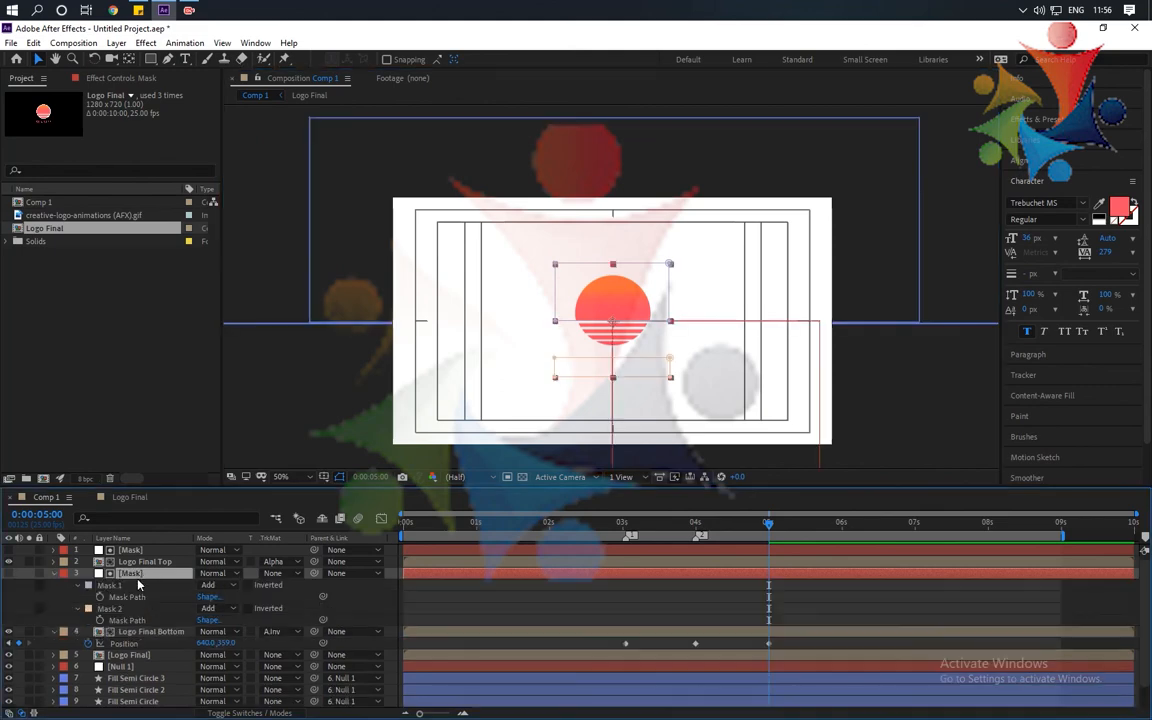
{"action": "left_click", "coordinate": [100, 621]}
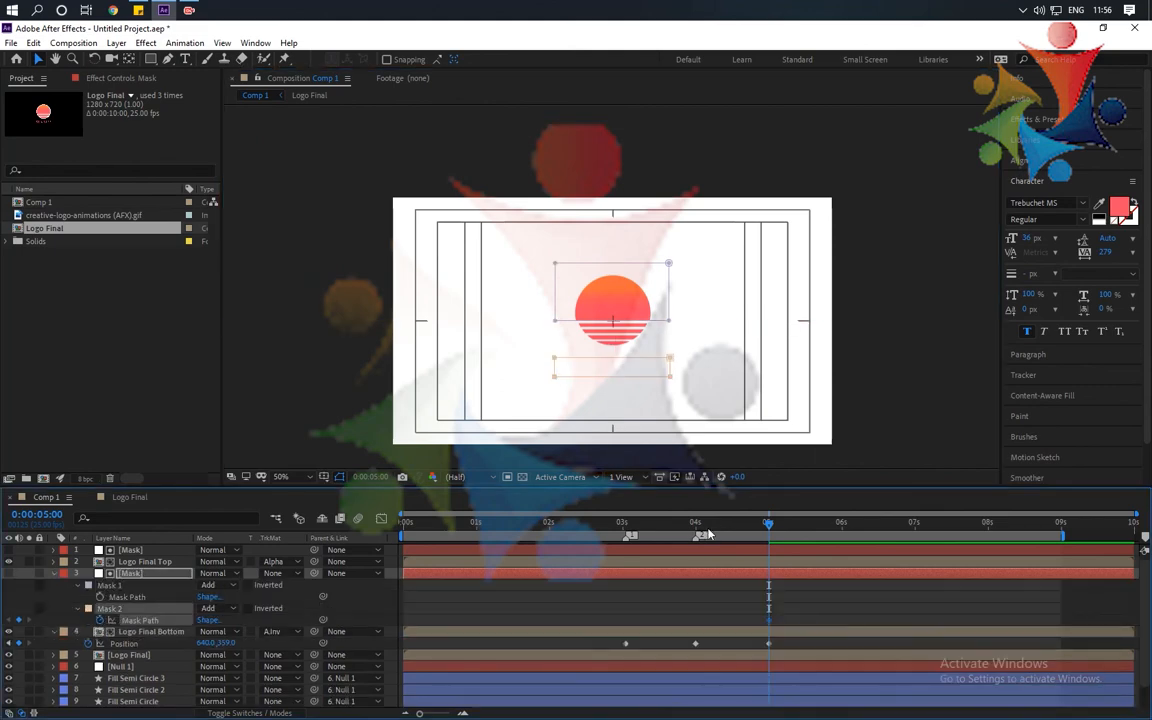
Raise the Mask 2 rectangle at 0:00:04:00 so it covers the SUNRISE text there
{"action": "left_click_drag", "start_coordinate": [768, 522], "coordinate": [706, 530]}
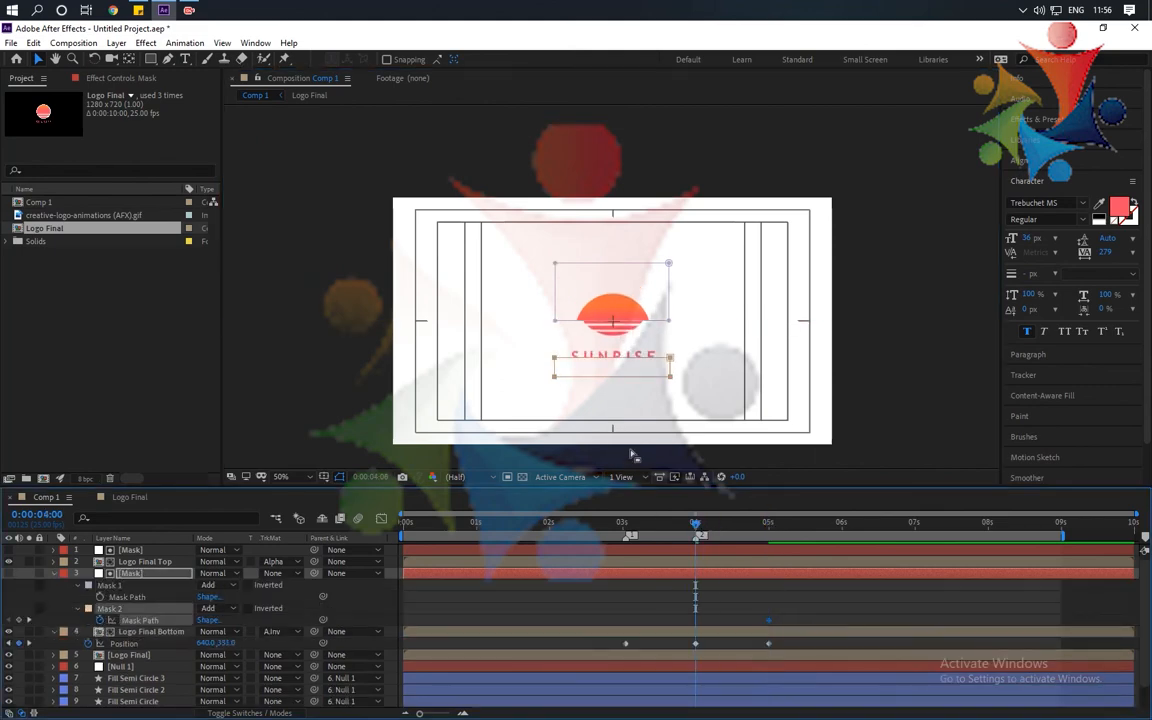
{"action": "double_click", "coordinate": [635, 361]}
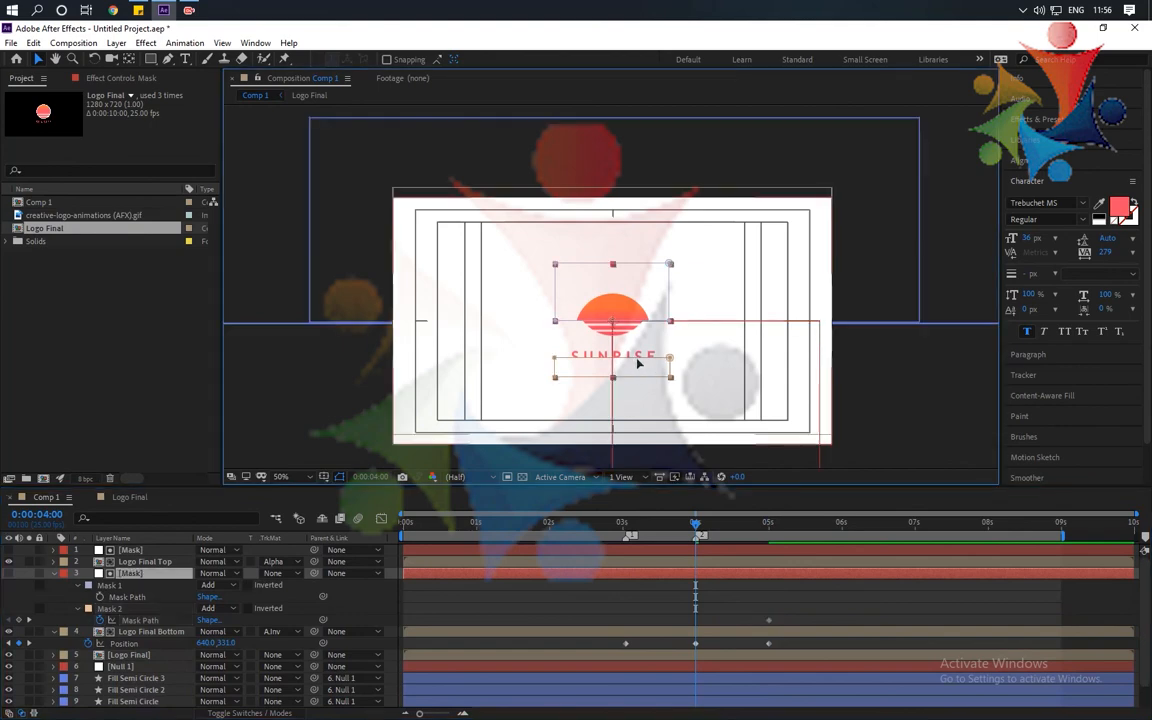
{"action": "double_click", "coordinate": [669, 358]}
{"action": "left_click_drag", "start_coordinate": [651, 372], "coordinate": [653, 360]}
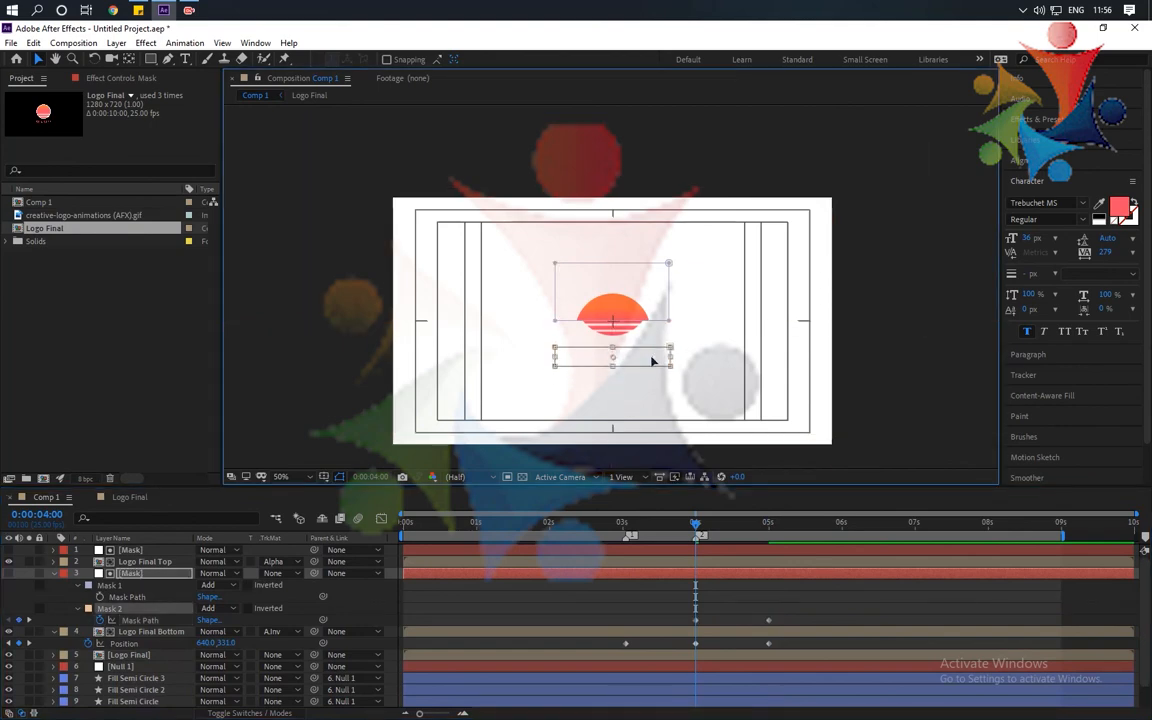
Raise Mask 2 further at 0:00:03:01 to cover the SUNRISE text at the start of the slide
{"action": "left_click", "coordinate": [650, 526]}
{"action": "left_click_drag", "start_coordinate": [650, 530], "coordinate": [626, 531]}
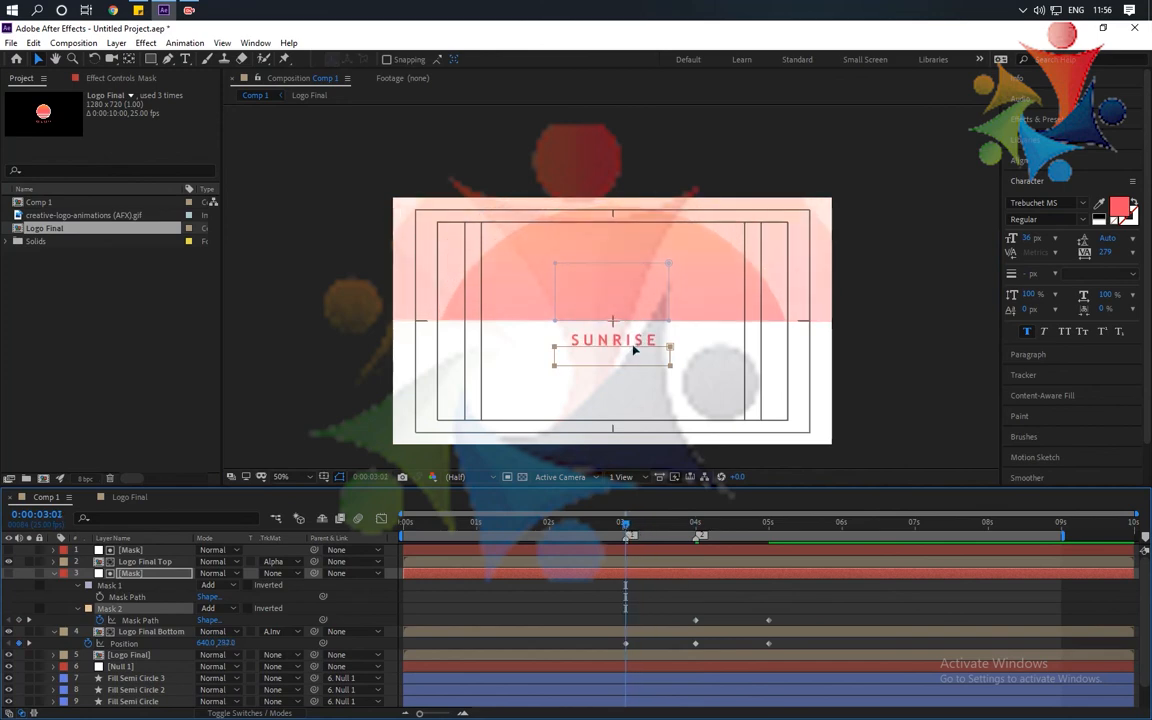
{"action": "left_click_drag", "start_coordinate": [633, 349], "coordinate": [633, 333]}
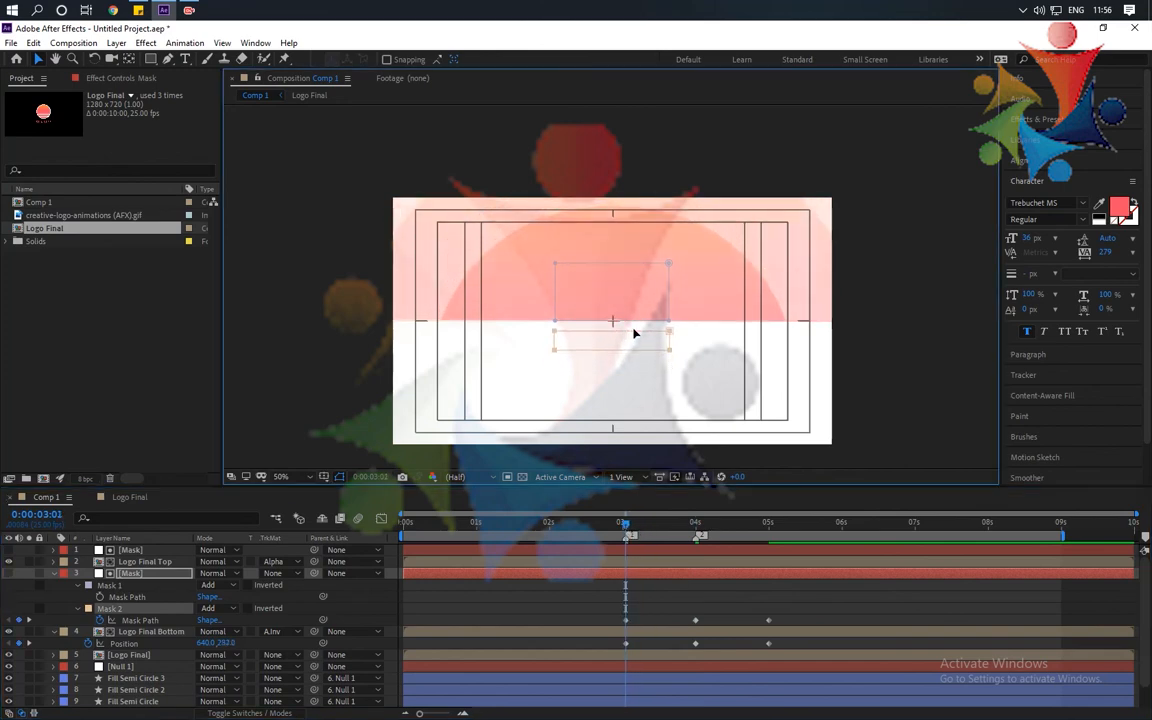
{"action": "left_click", "coordinate": [918, 368]}
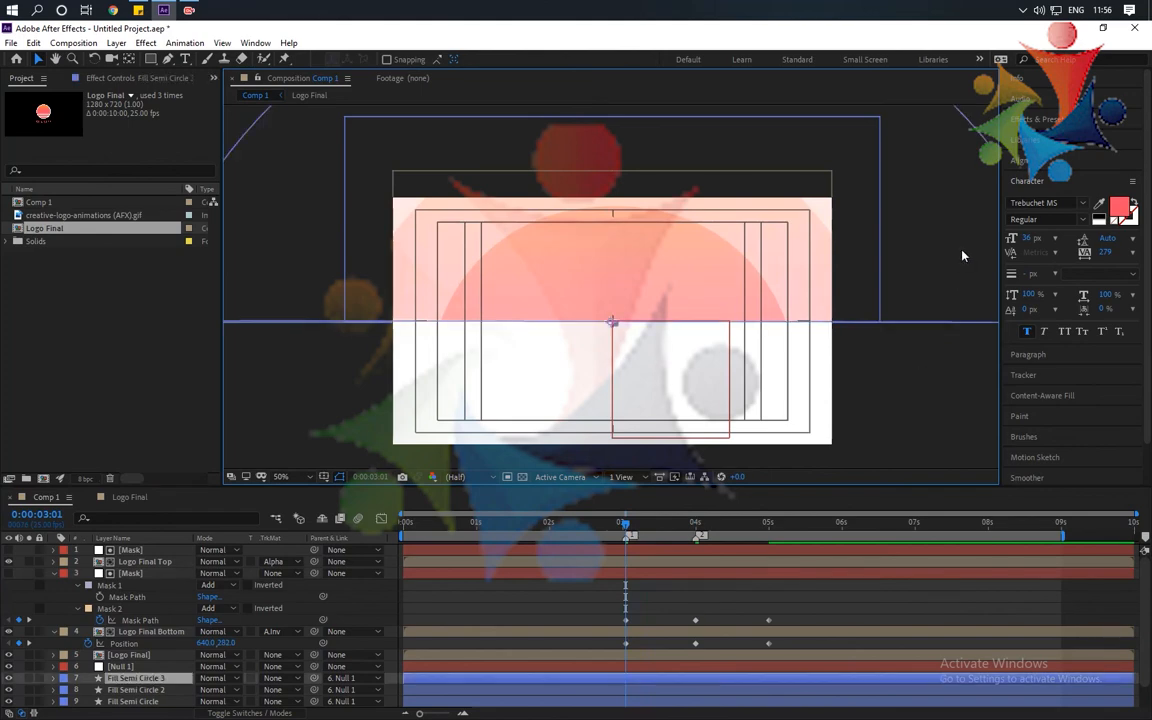
Preview the animation from 0:00:03:01 to check that the SUNRISE text stays hidden
{"action": "scroll", "coordinate": [965, 280], "scroll_direction": "down", "scroll_amount": 4}
{"action": "left_click", "coordinate": [931, 307]}
{"action": "scroll", "coordinate": [685, 310], "scroll_direction": "up", "scroll_amount": 4}
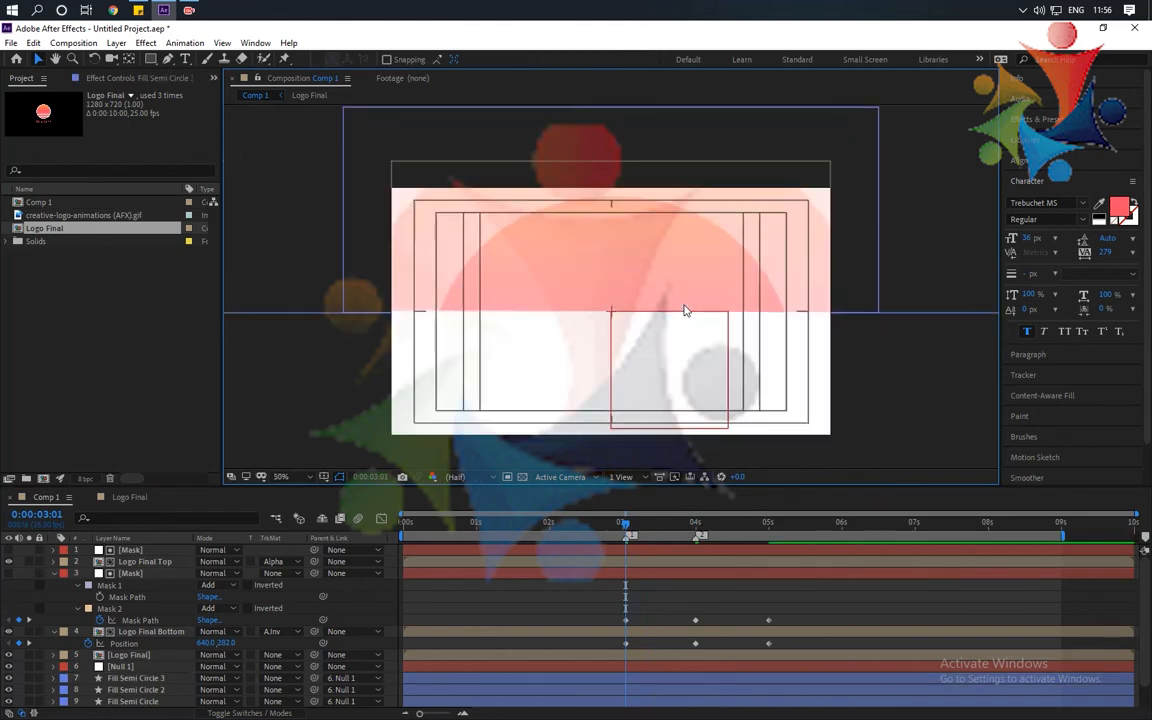
{"action": "key", "text": "space"}
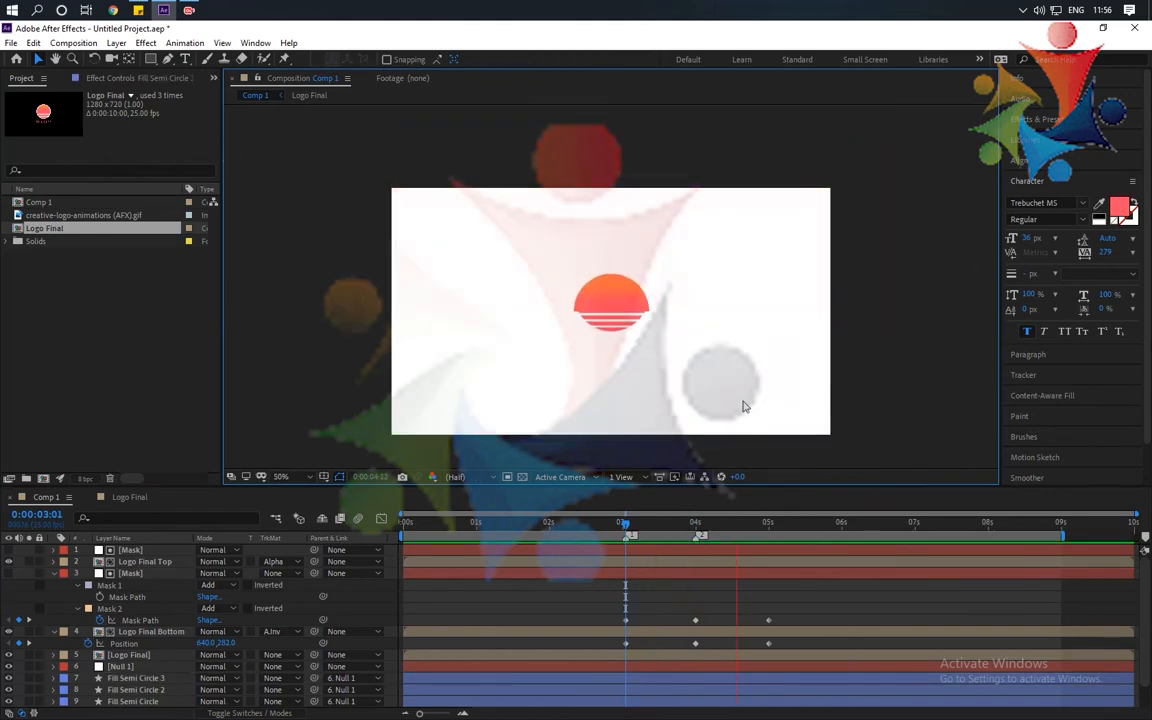
{"action": "key", "text": "space"}
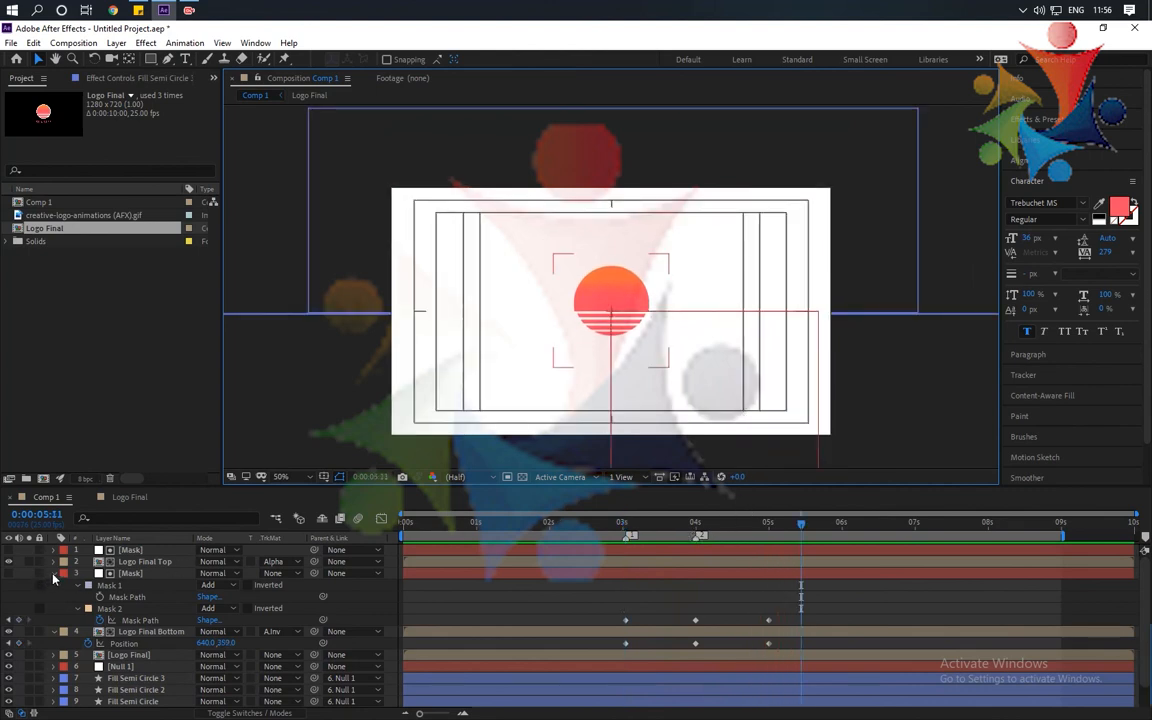
Collapse the Mask and Logo Final Bottom layer properties and preview the composition from 0:00:00:00
{"action": "left_click", "coordinate": [54, 574]}
{"action": "left_click", "coordinate": [54, 585]}
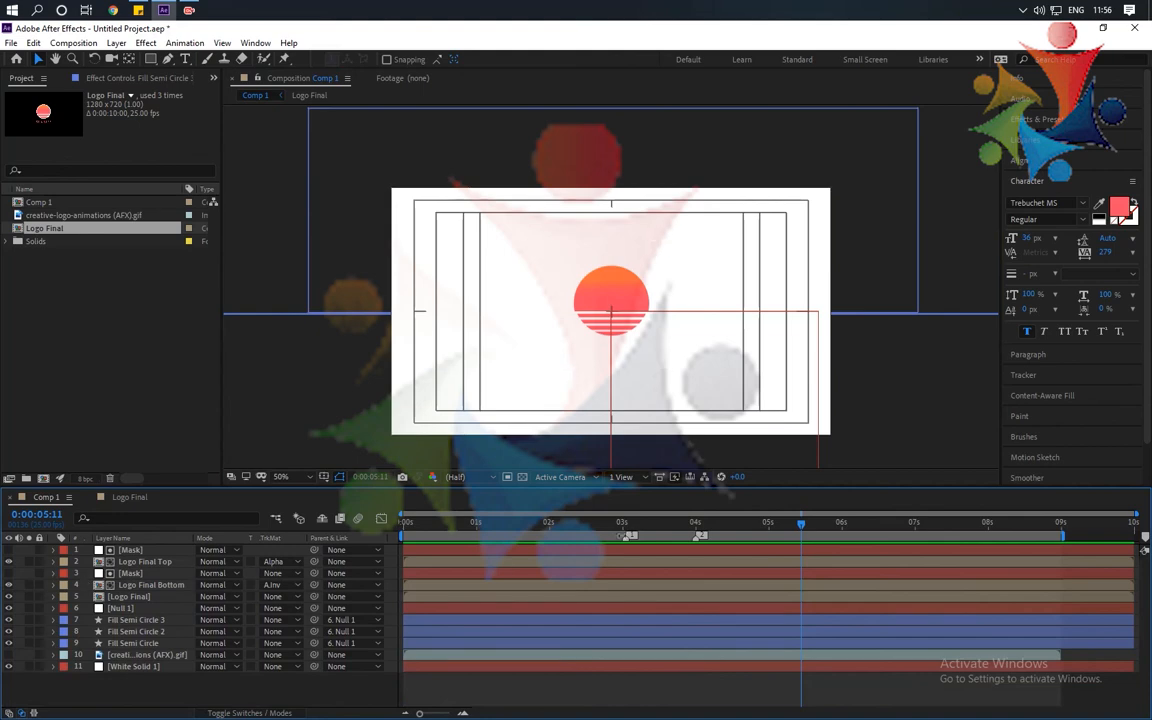
{"action": "left_click", "coordinate": [625, 522]}
{"action": "left_click_drag", "start_coordinate": [625, 525], "coordinate": [275, 597]}
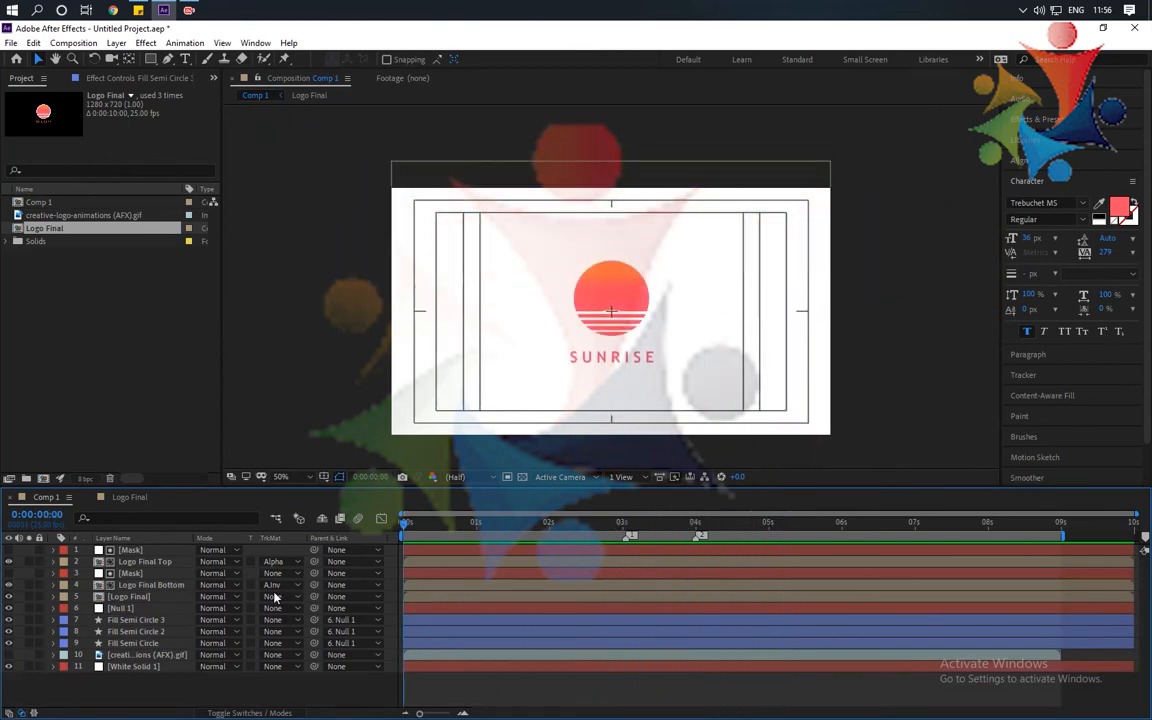
{"action": "key", "text": "space"}
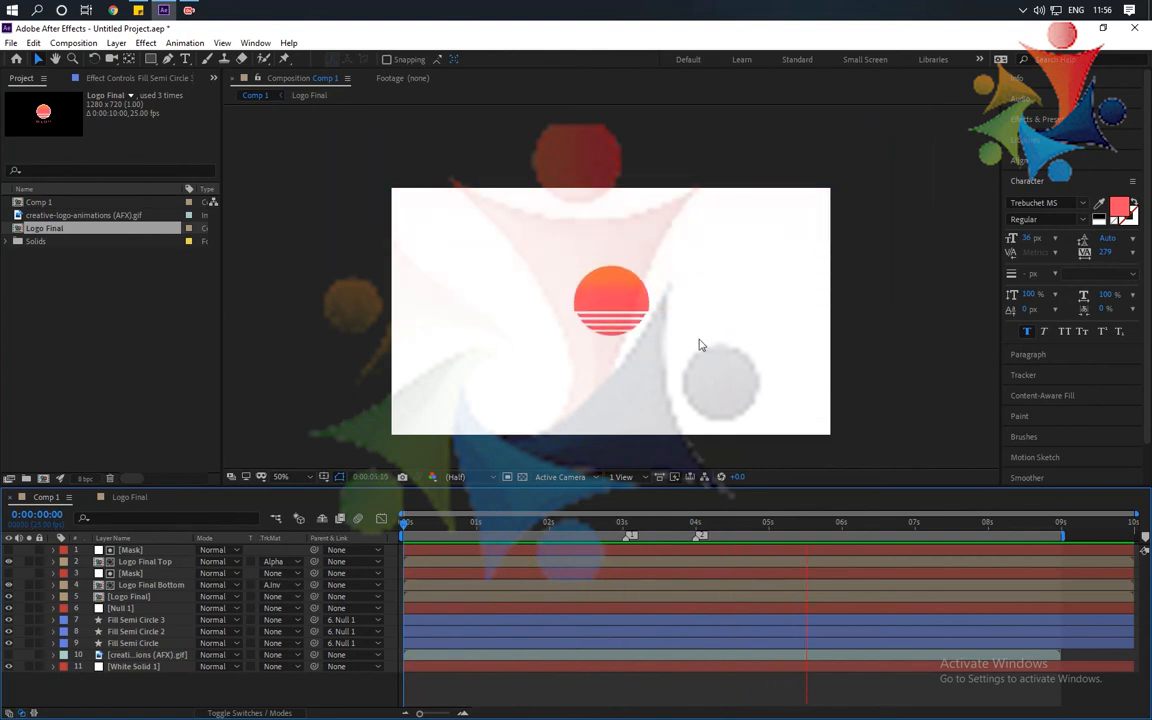
{"action": "key", "text": "space"}
At 0:00:05:00, nudge Logo Final Bottom down to position 640, 363 to separate the sun's stripes from its upper half
{"action": "scroll", "coordinate": [612, 348], "scroll_direction": "up", "scroll_amount": 2}
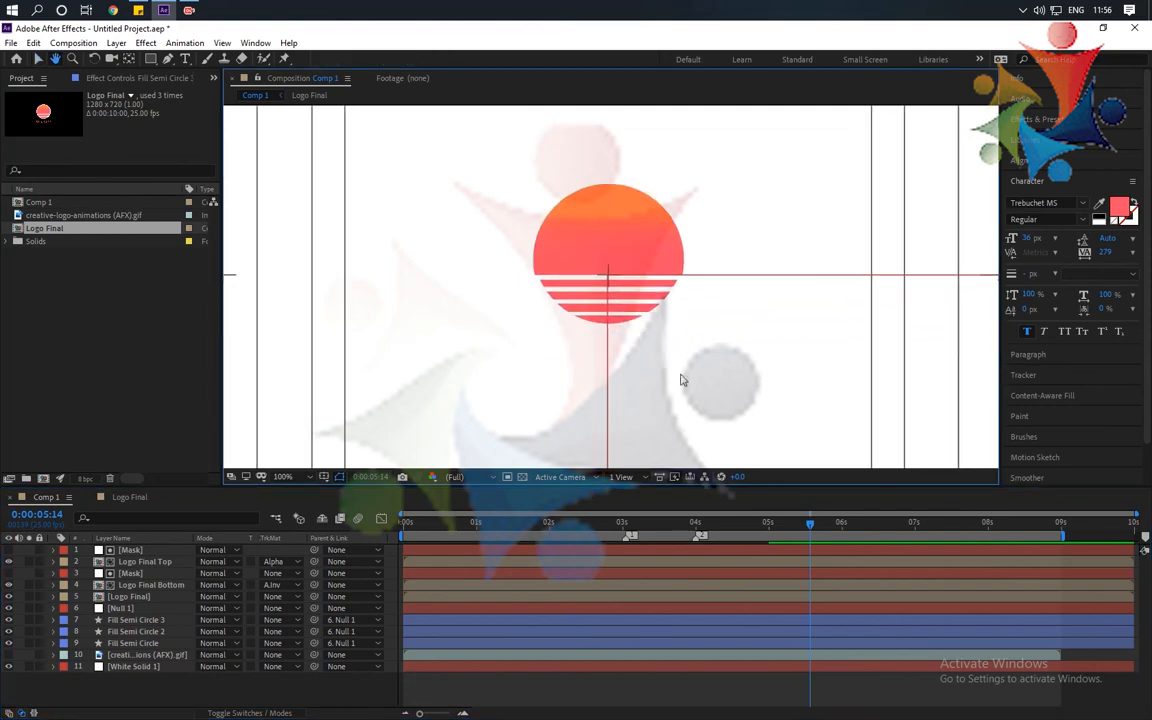
{"action": "left_click", "coordinate": [700, 586]}
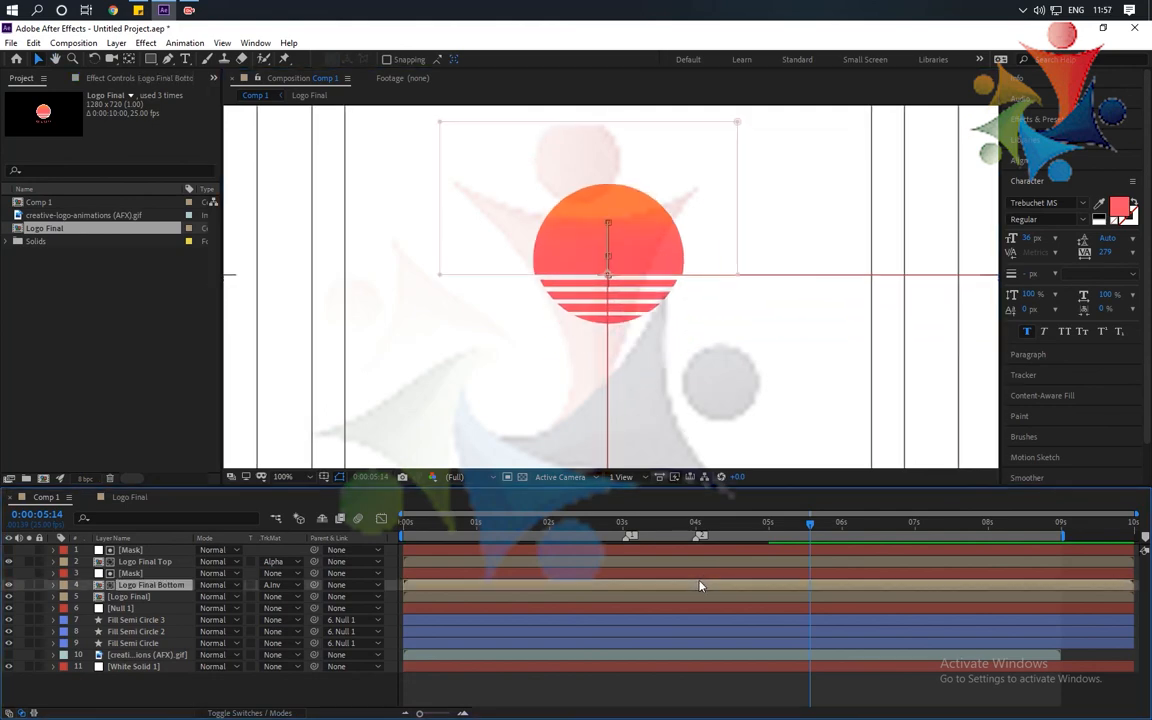
{"action": "key", "text": "p"}
{"action": "left_click", "coordinate": [770, 523]}
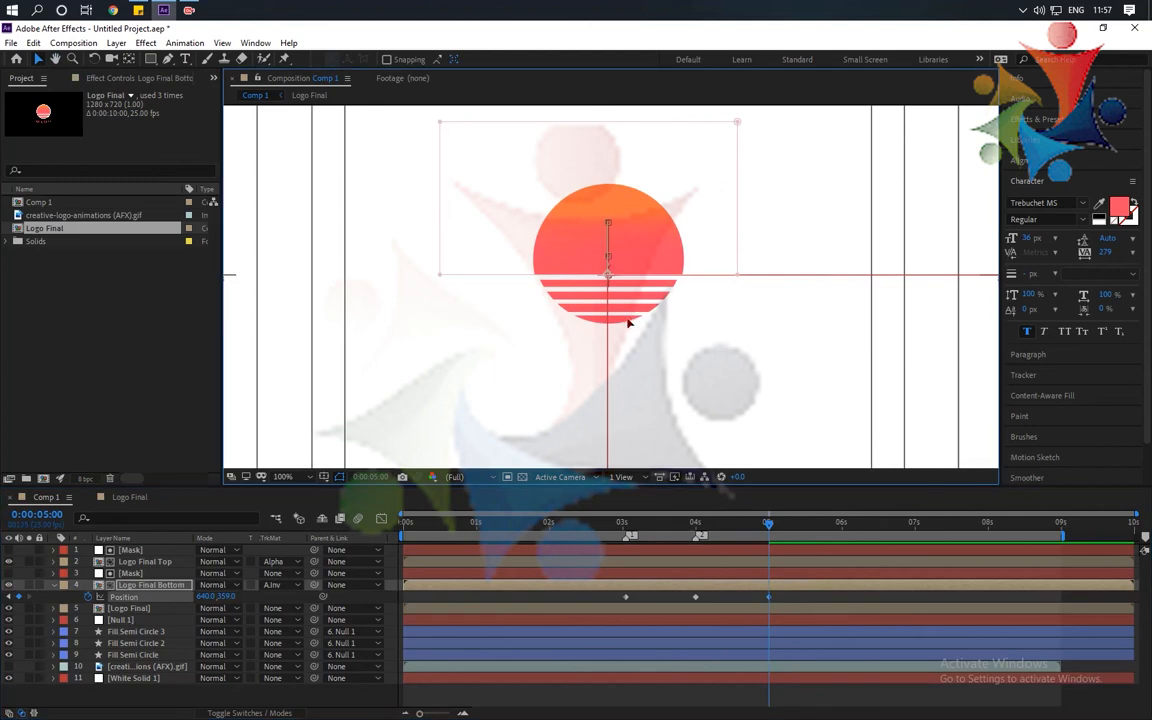
{"action": "left_click_drag", "start_coordinate": [629, 322], "coordinate": [630, 325]}
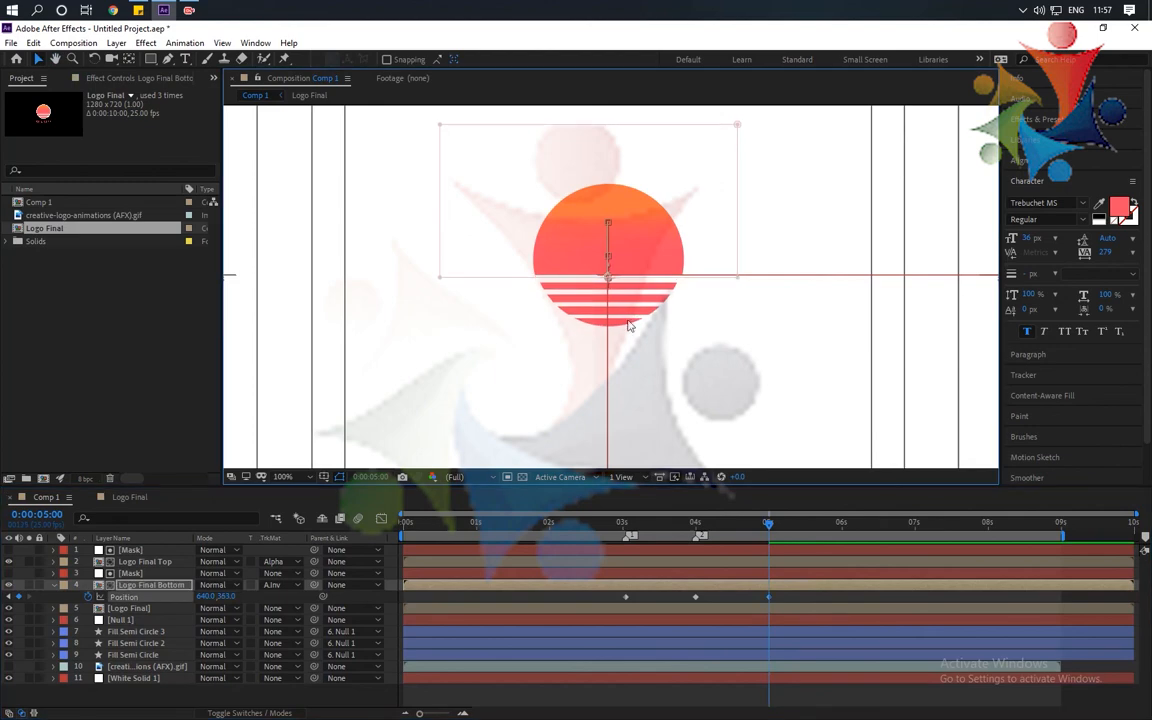
{"action": "left_click_drag", "start_coordinate": [629, 325], "coordinate": [630, 321]}
{"action": "scroll", "coordinate": [886, 350], "scroll_direction": "down", "scroll_amount": 2}
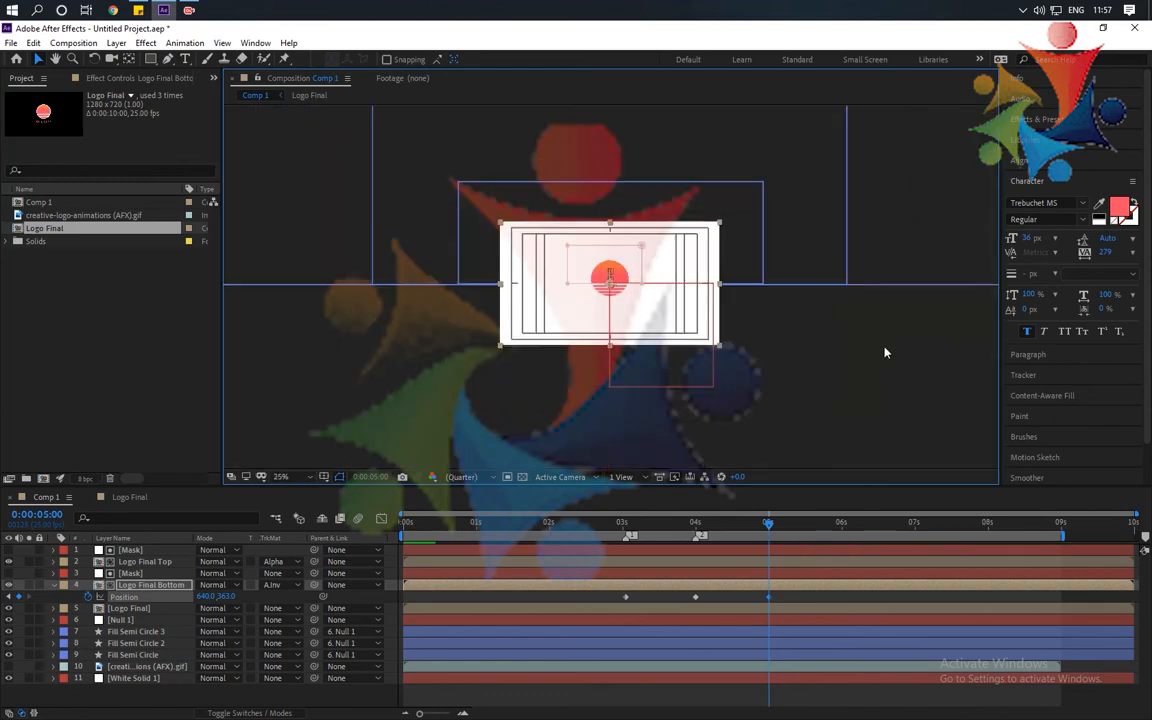
{"action": "left_click", "coordinate": [901, 362]}
{"action": "scroll", "coordinate": [737, 351], "scroll_direction": "up", "scroll_amount": 2}
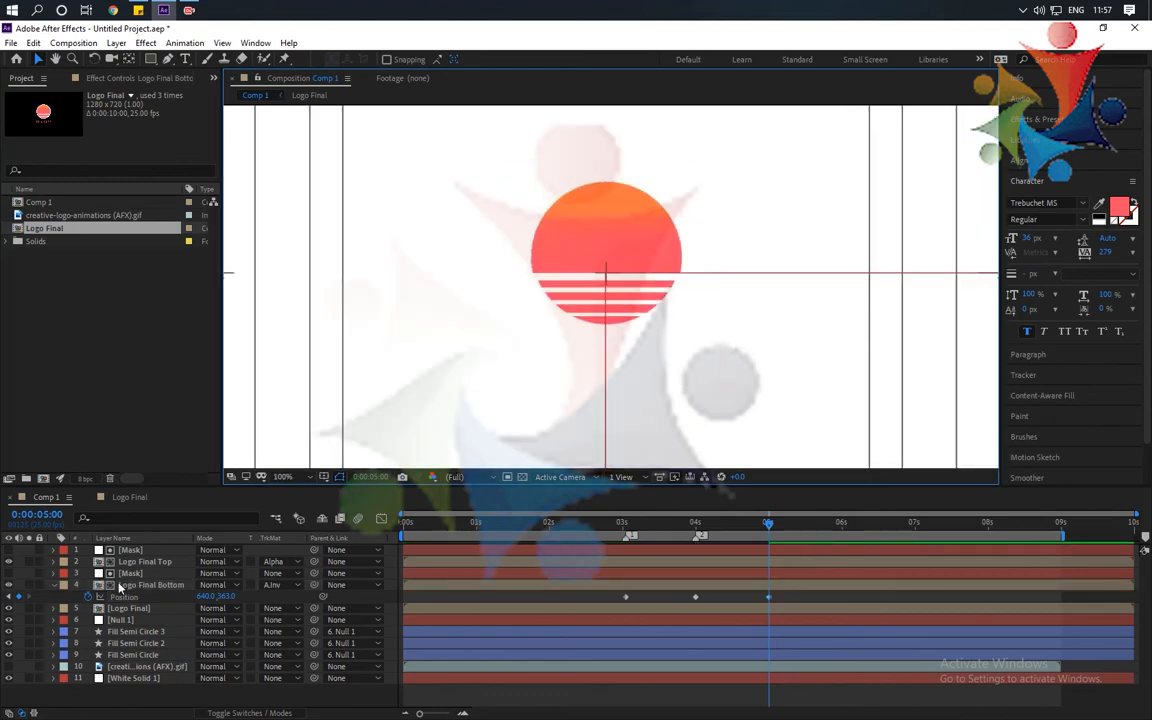
{"action": "left_click", "coordinate": [53, 585]}
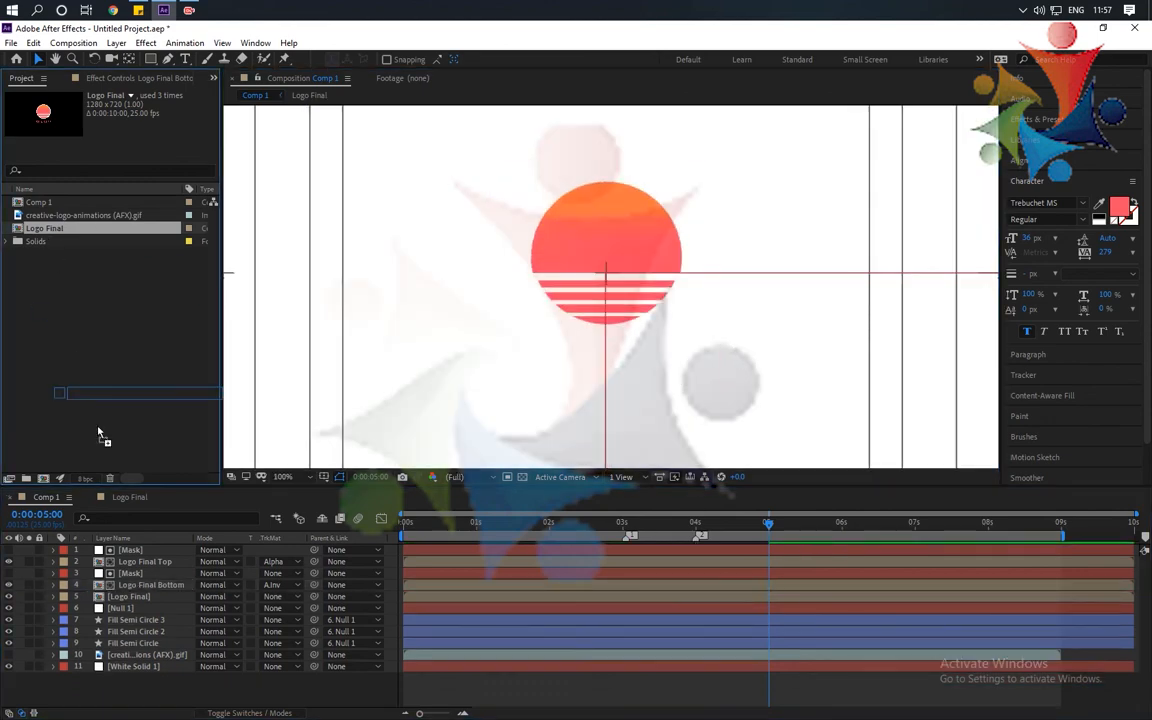
Add another Logo Final above all layers and draw a rectangular mask around its SUNRISE text
{"action": "left_click_drag", "start_coordinate": [135, 545], "coordinate": [134, 547]}
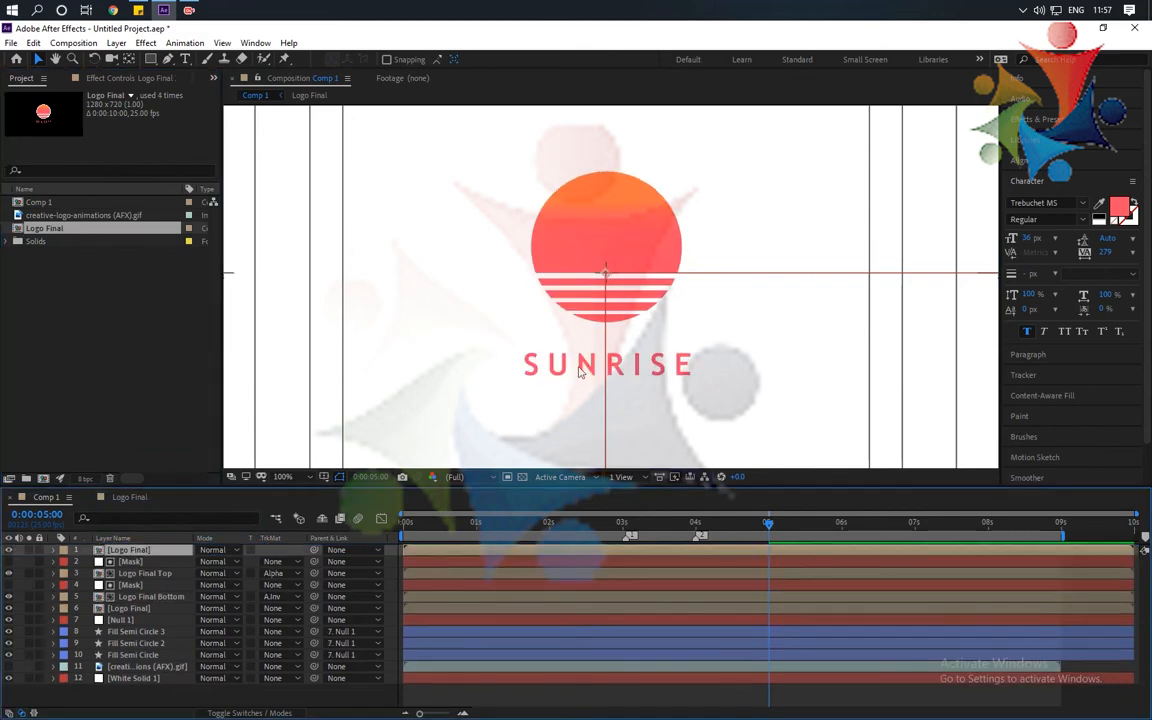
{"action": "left_click", "coordinate": [151, 60]}
{"action": "left_click_drag", "start_coordinate": [498, 341], "coordinate": [718, 400]}
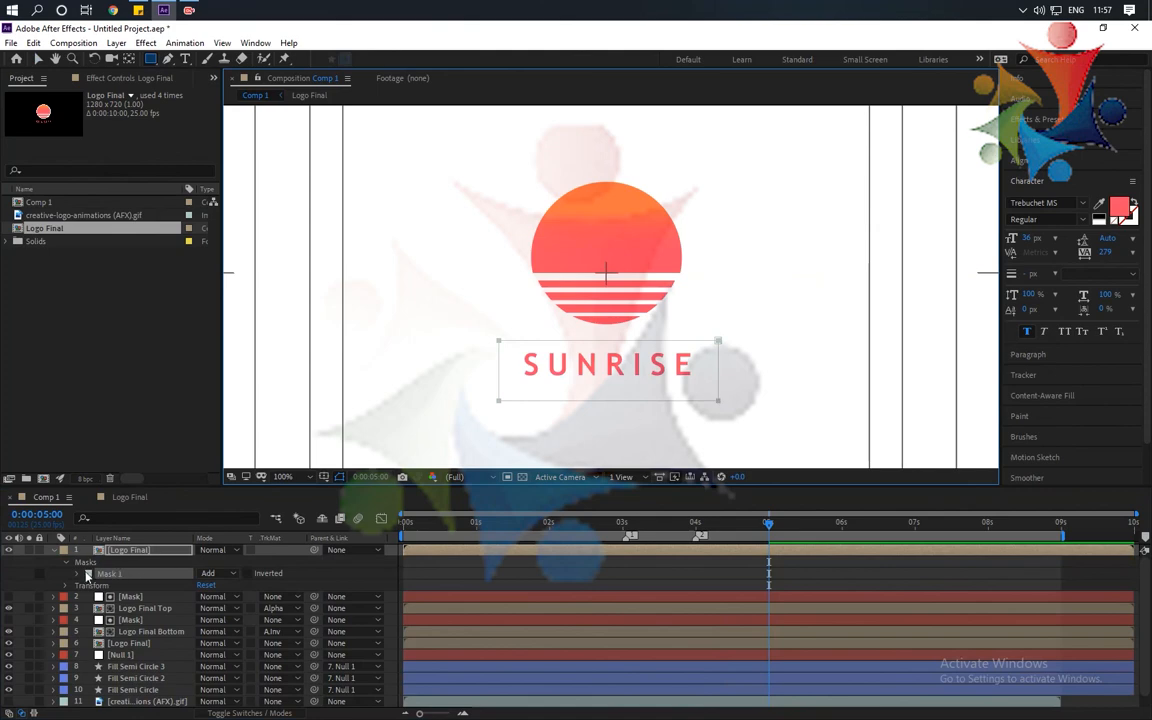
Set the new Logo Final layer's Mask 1 mode to None to show the whole logo for comparison
{"action": "left_click", "coordinate": [208, 573]}
{"action": "left_click", "coordinate": [226, 586]}
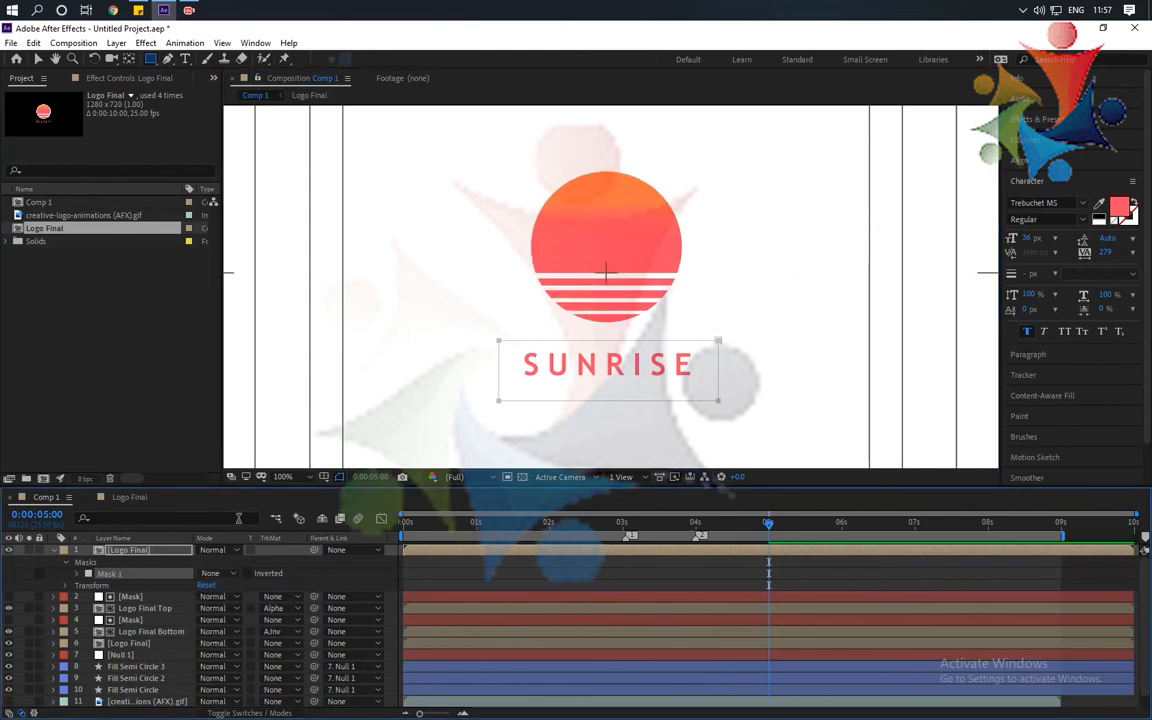
{"action": "key", "text": "v"}
Hide the uppermost Logo Final layer and raise Logo Final Top to position 640, 360 at 0:00:05:00
{"action": "left_click", "coordinate": [711, 613]}
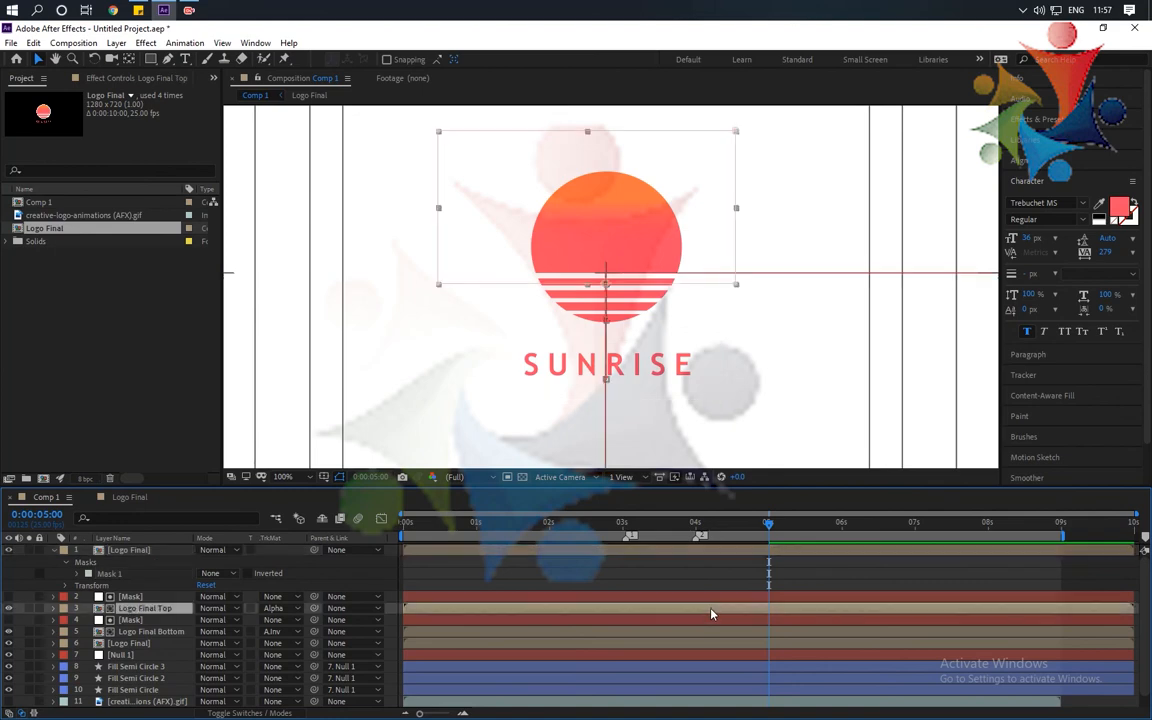
{"action": "key", "text": "p"}
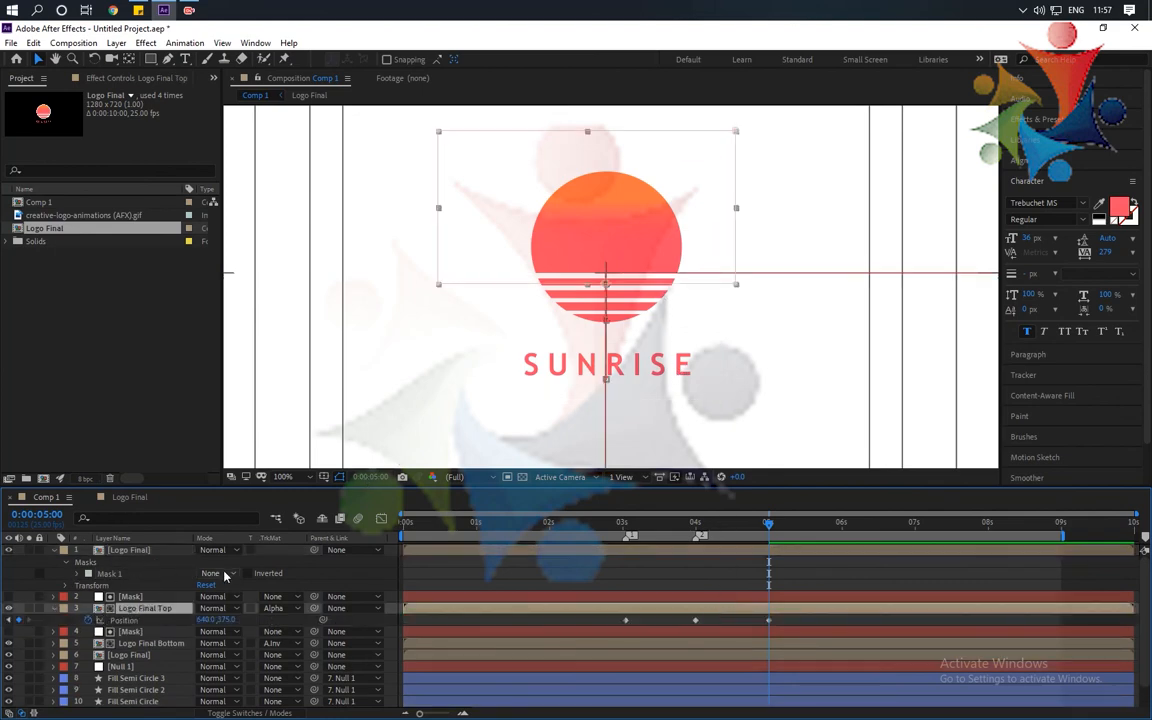
{"action": "left_click", "coordinate": [8, 550]}
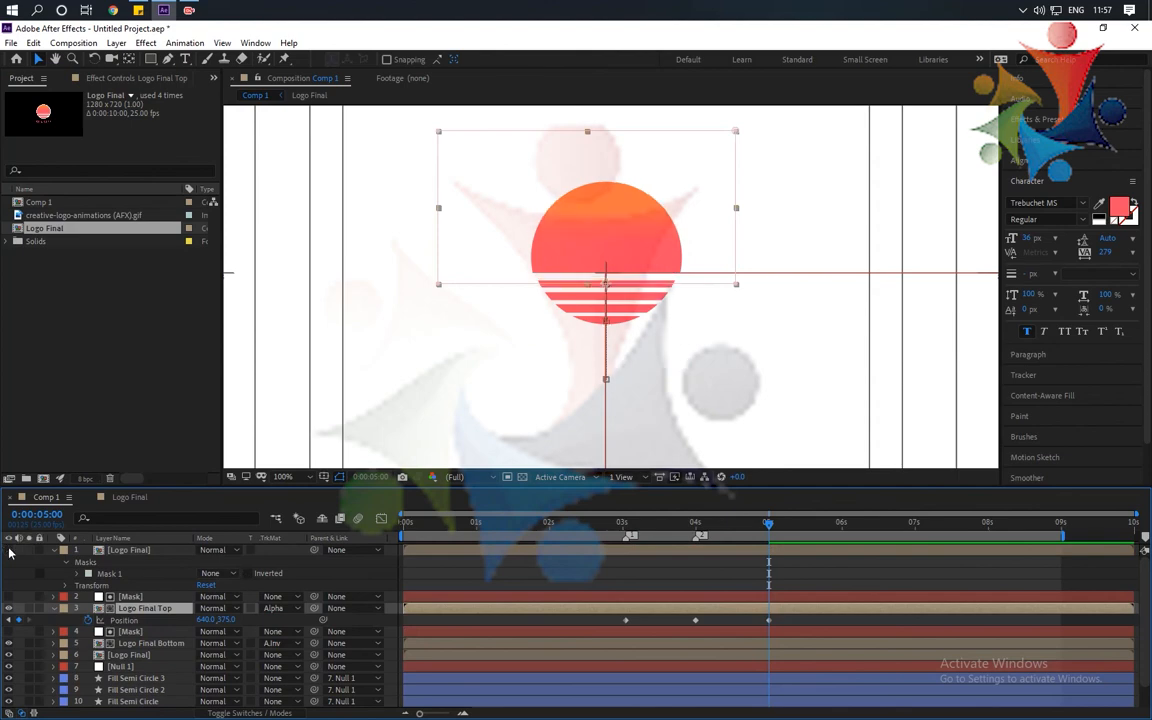
{"action": "key", "text": "Up"}
{"action": "key", "text": "Up"}
{"action": "key", "text": "Up"}
{"action": "key", "text": "Up"}
{"action": "key", "text": "Up"}
{"action": "key", "text": "Up"}
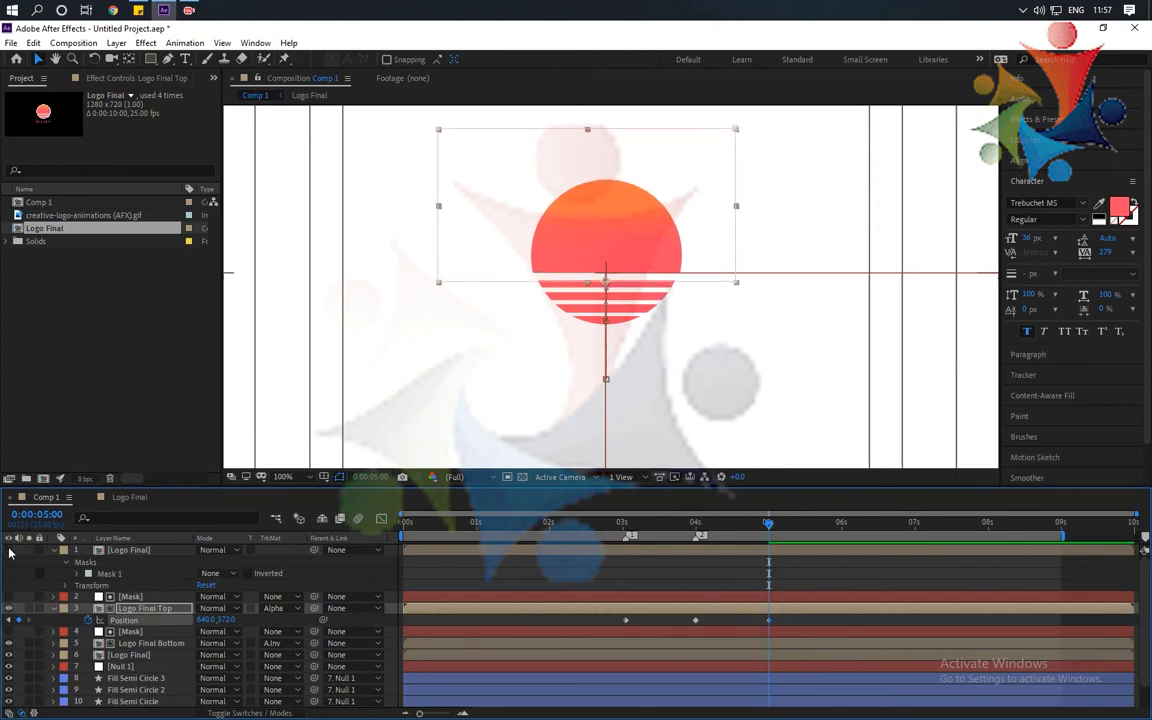
{"action": "key", "text": "Up"}
{"action": "key", "text": "Up"}
{"action": "key", "text": "Up"}
{"action": "key", "text": "Up"}
{"action": "key", "text": "Up"}
{"action": "key", "text": "Up"}
{"action": "key", "text": "Up"}
{"action": "key", "text": "Up"}
{"action": "key", "text": "Up"}
{"action": "key", "text": "Up"}
{"action": "key", "text": "Up"}
{"action": "key", "text": "Up"}
{"action": "key", "text": "Up"}
{"action": "key", "text": "Up"}
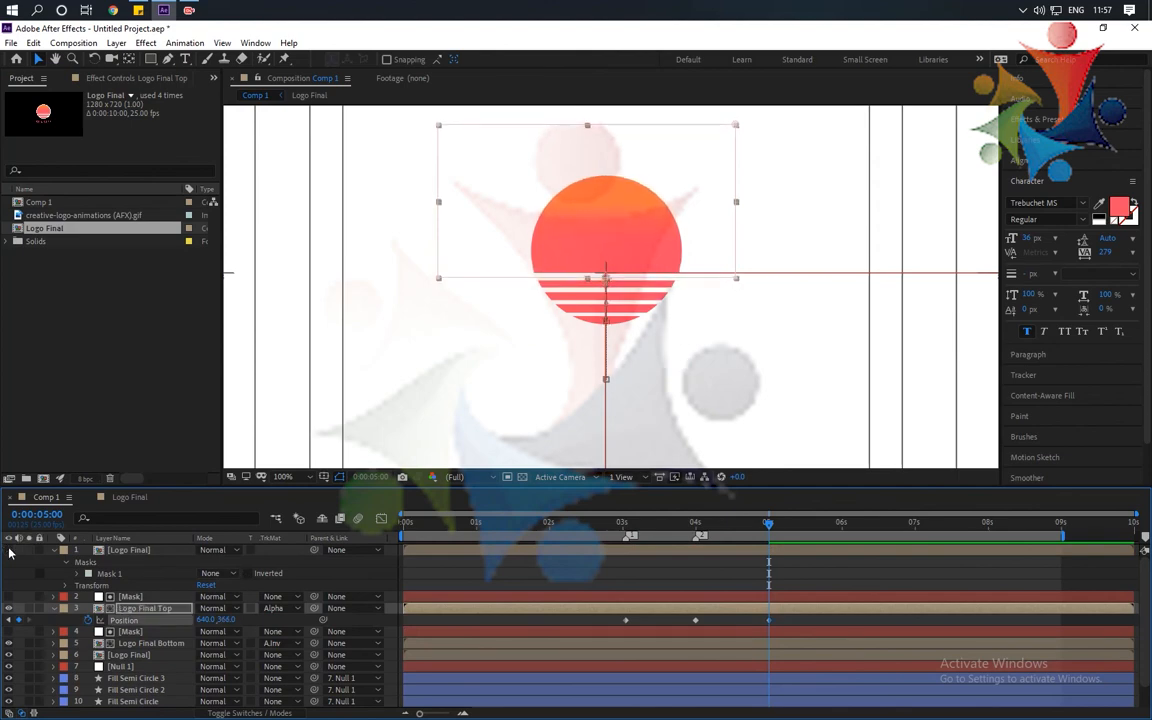
{"action": "key", "text": "Down"}
{"action": "key", "text": "Down"}
{"action": "key", "text": "Down"}
{"action": "key", "text": "Down"}
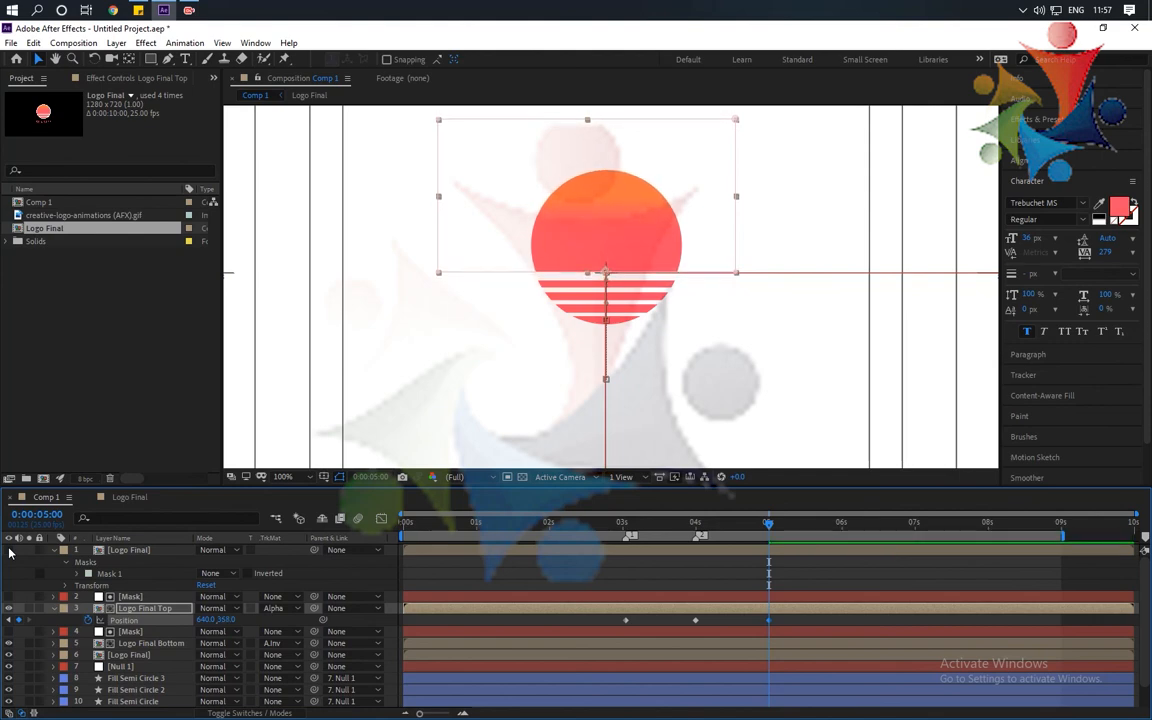
{"action": "key", "text": "Down"}
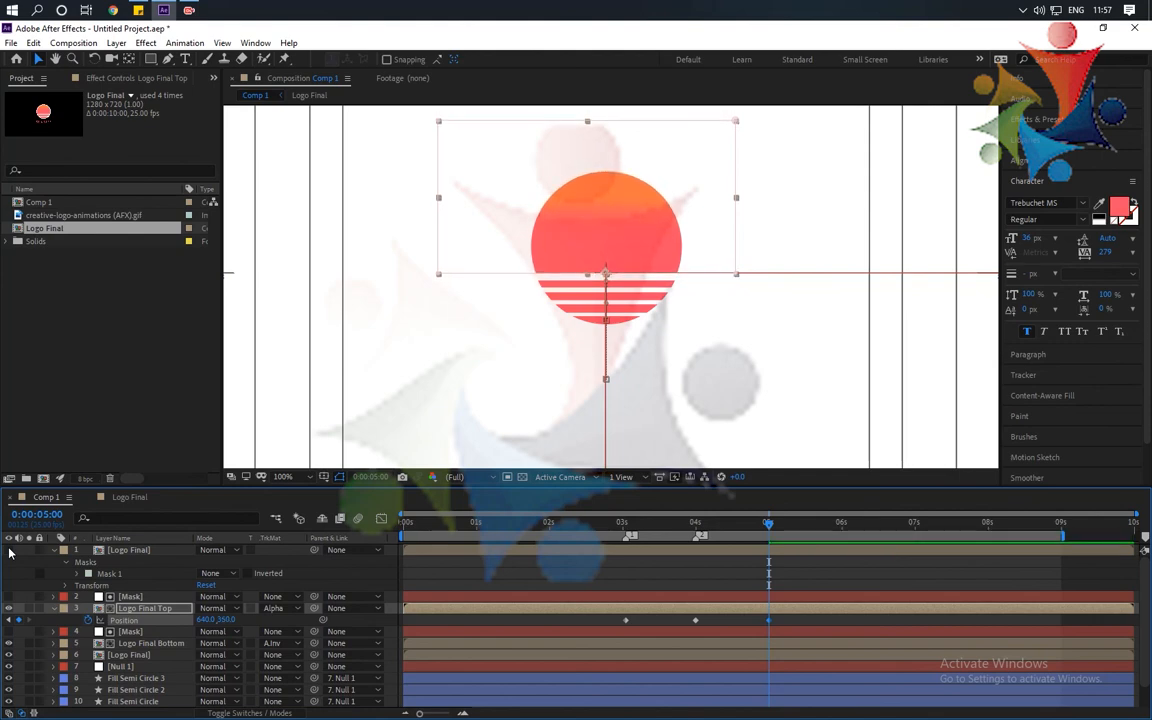
At 0:00:05:02, set the uppermost Logo Final layer's Mask 1 mode to Add and make the layer visible
{"action": "left_click_drag", "start_coordinate": [714, 531], "coordinate": [773, 547]}
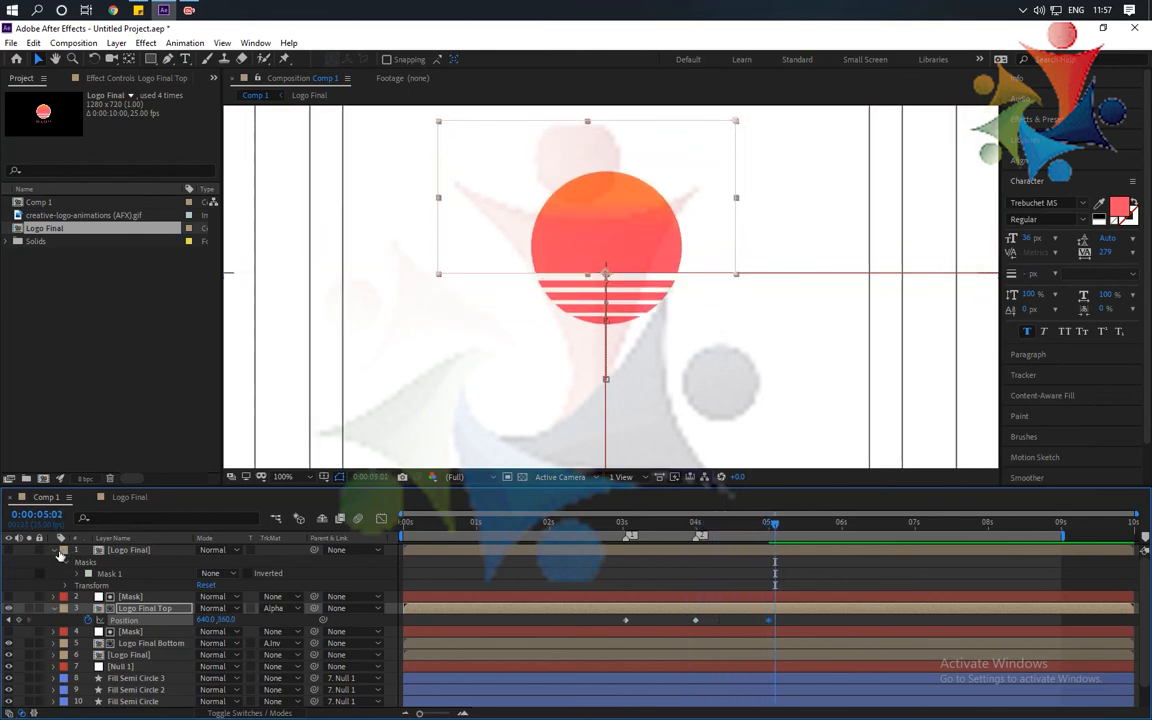
{"action": "left_click", "coordinate": [223, 573]}
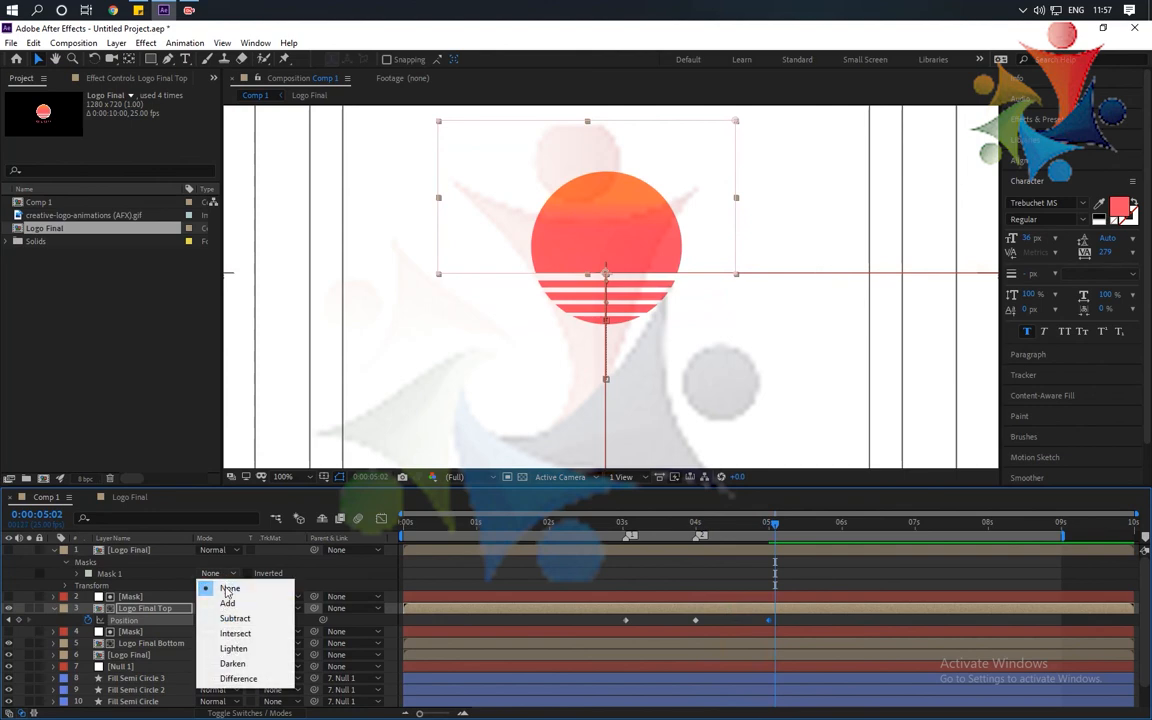
{"action": "left_click", "coordinate": [227, 603]}
{"action": "left_click", "coordinate": [9, 551]}
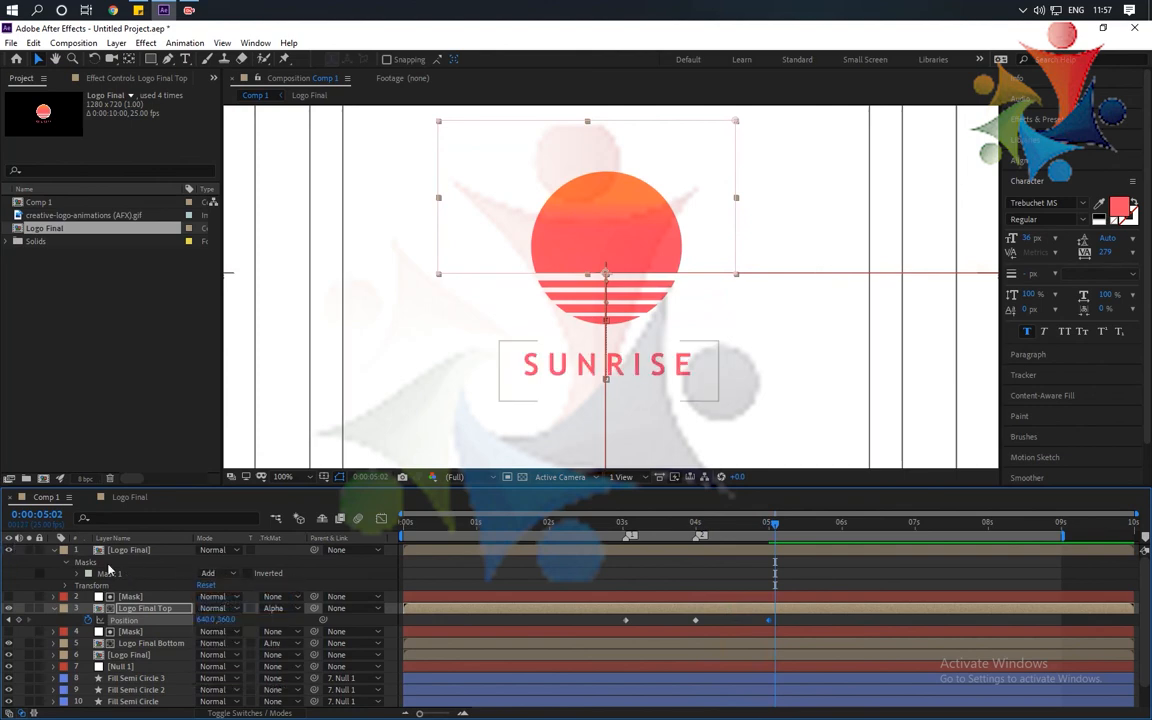
Draw an elliptical mask around the SUNRISE text on the uppermost Logo Final layer and shift it partly below the text
{"action": "left_click", "coordinate": [53, 550]}
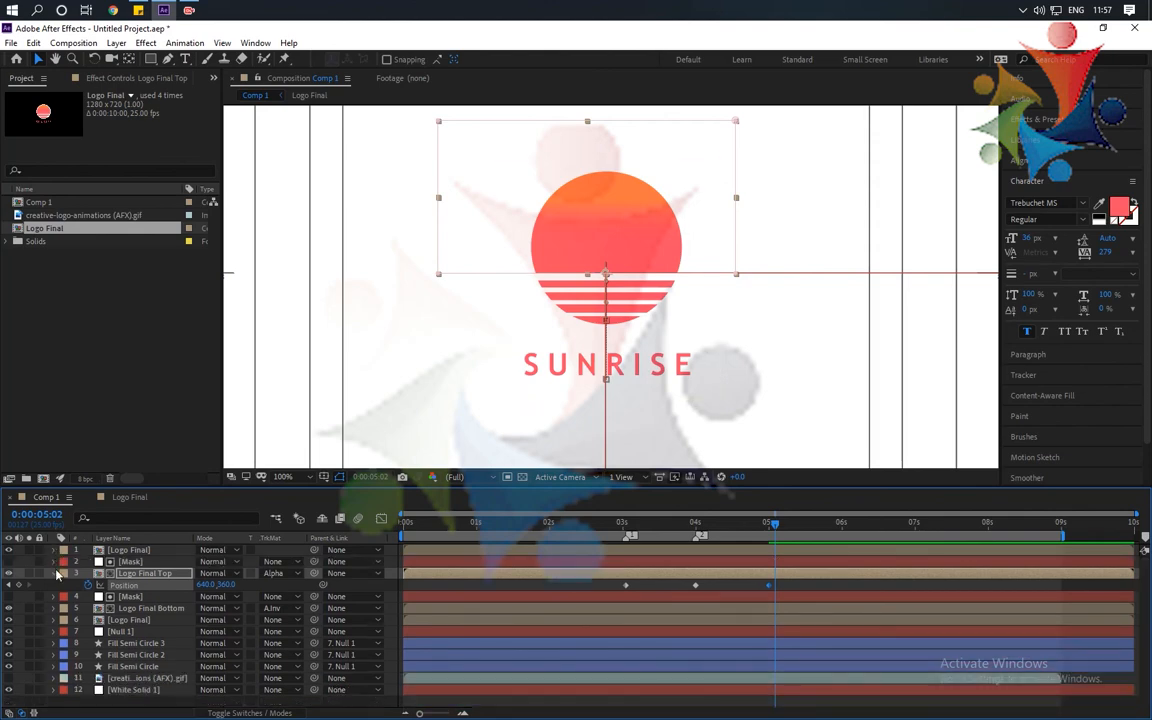
{"action": "left_click", "coordinate": [53, 573]}
{"action": "left_click", "coordinate": [120, 551]}
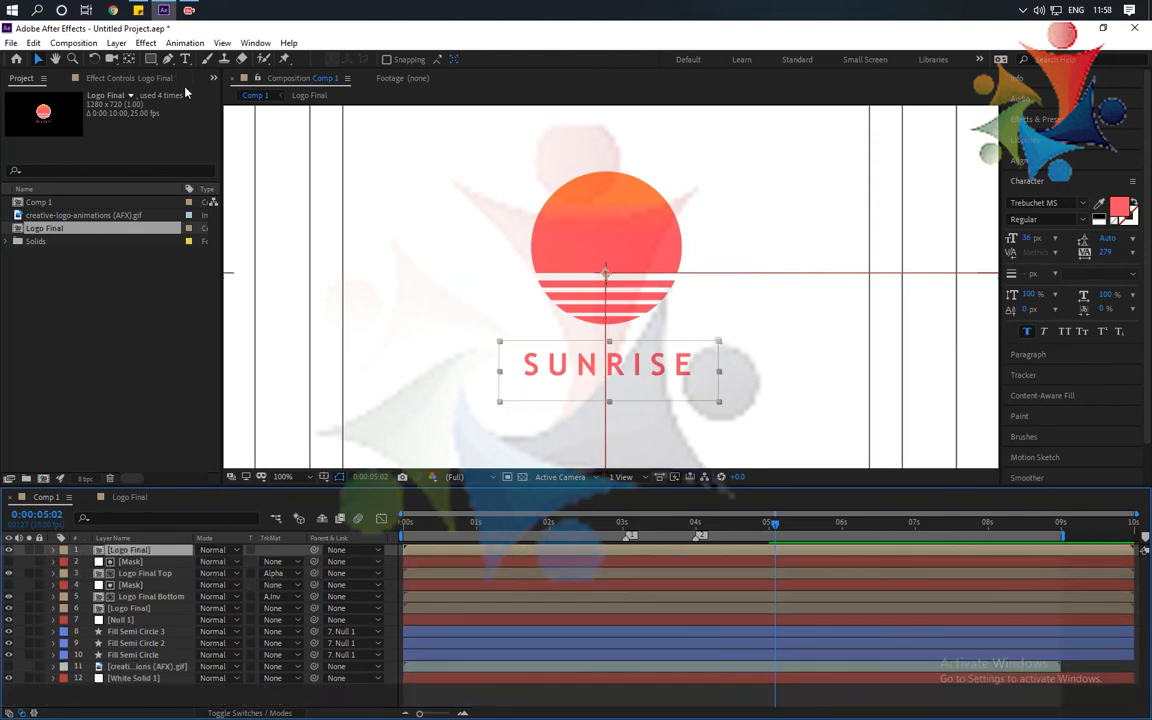
{"action": "left_click_drag", "start_coordinate": [155, 65], "coordinate": [192, 88]}
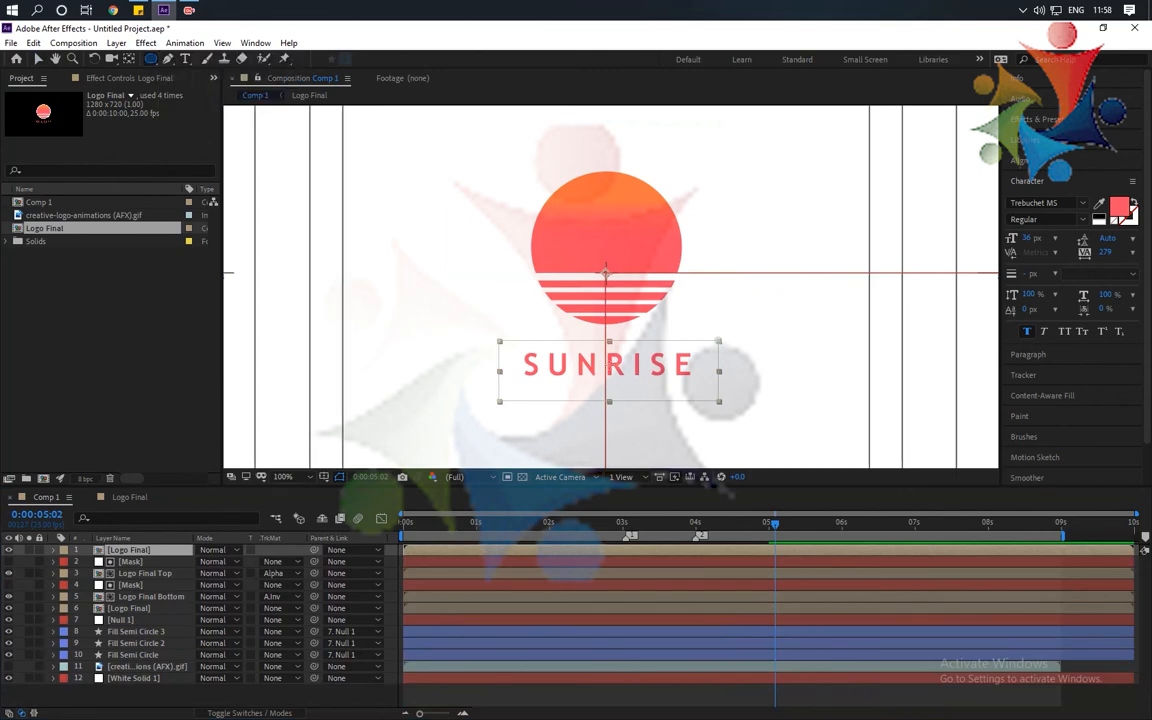
{"action": "left_click_drag", "start_coordinate": [608, 364], "coordinate": [710, 406]}
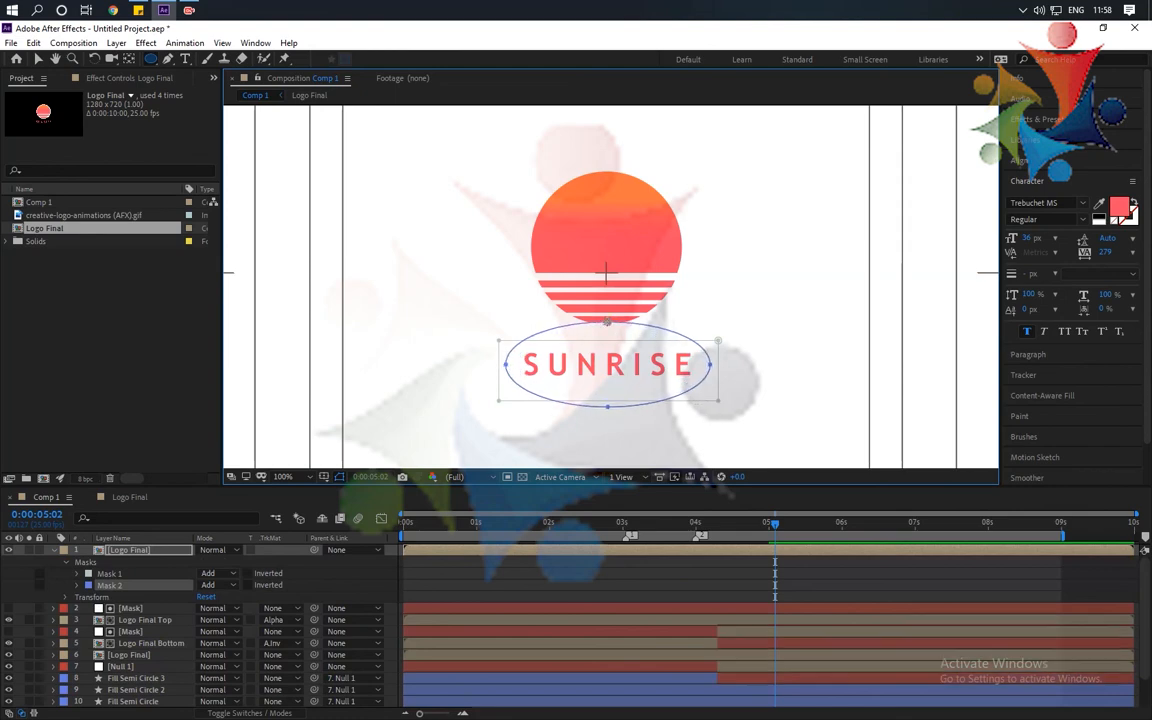
{"action": "key", "text": "v"}
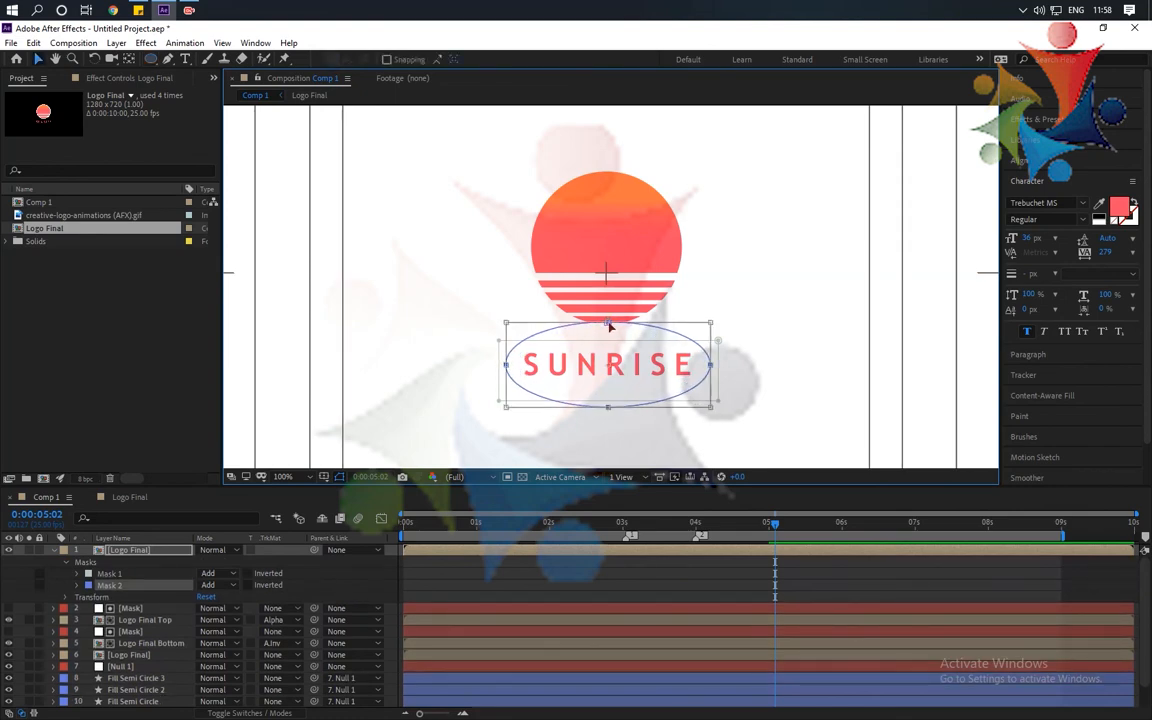
{"action": "left_click_drag", "start_coordinate": [628, 349], "coordinate": [630, 380]}
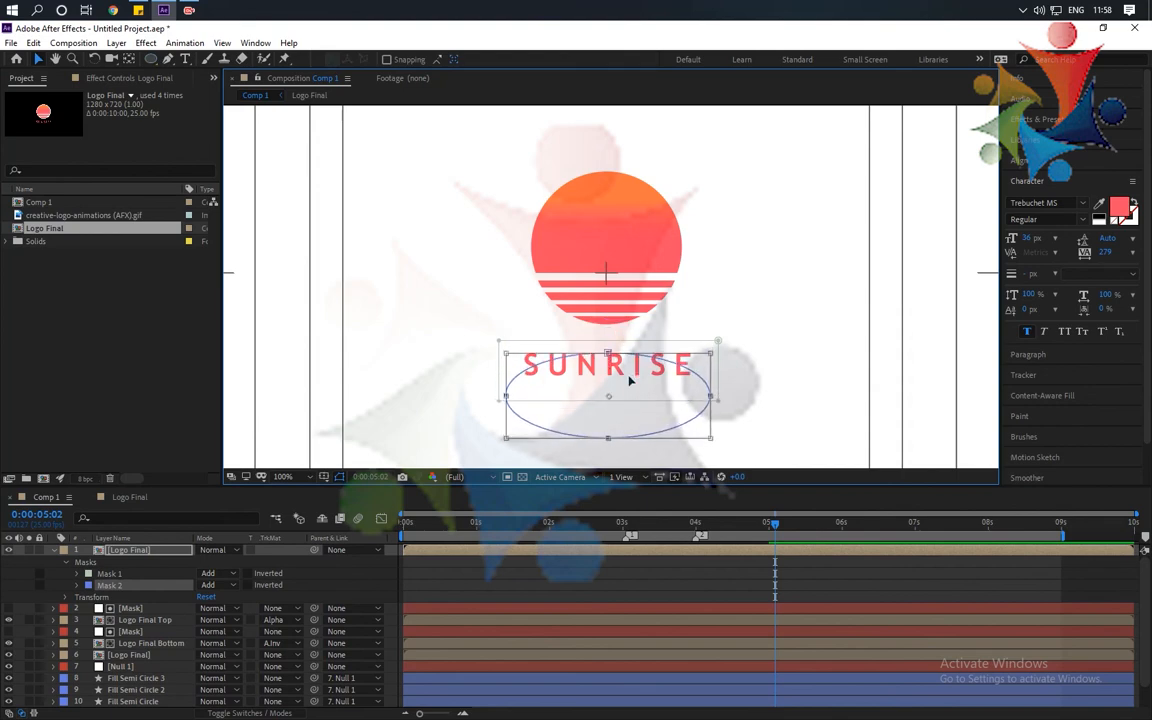
Set the new elliptical Mask 2 to Subtract mode with a mask feather of 46 pixels
{"action": "left_click", "coordinate": [77, 586]}
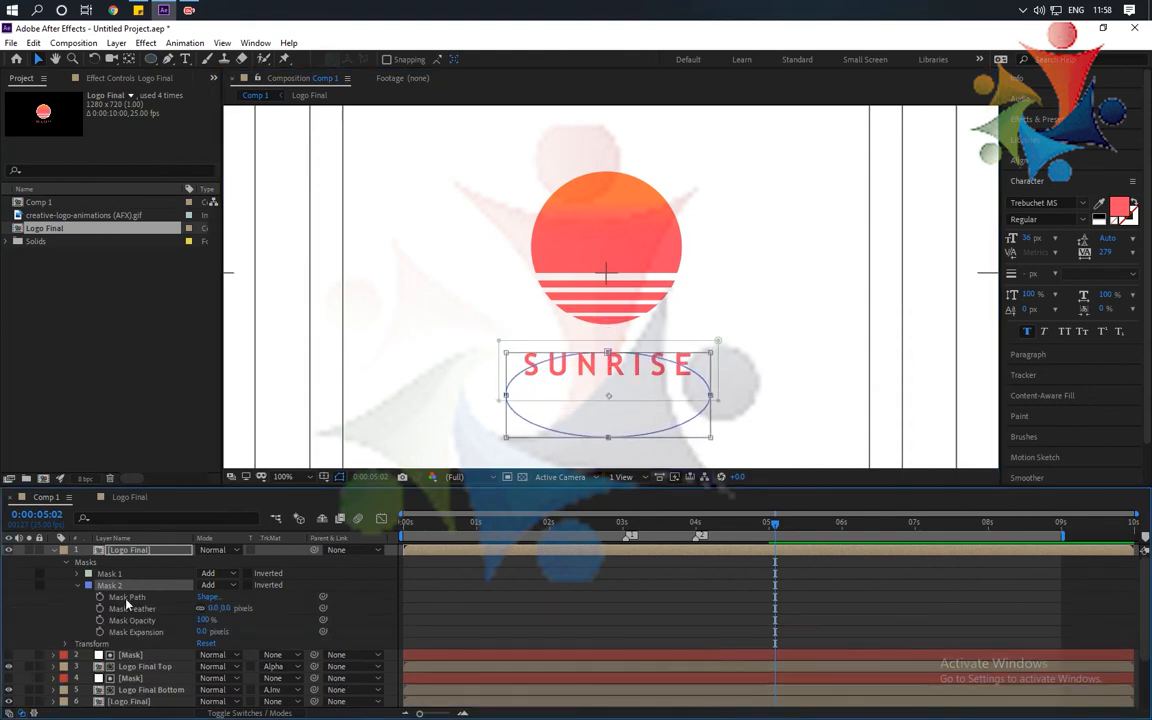
{"action": "left_click_drag", "start_coordinate": [213, 611], "coordinate": [246, 611]}
{"action": "left_click", "coordinate": [230, 588]}
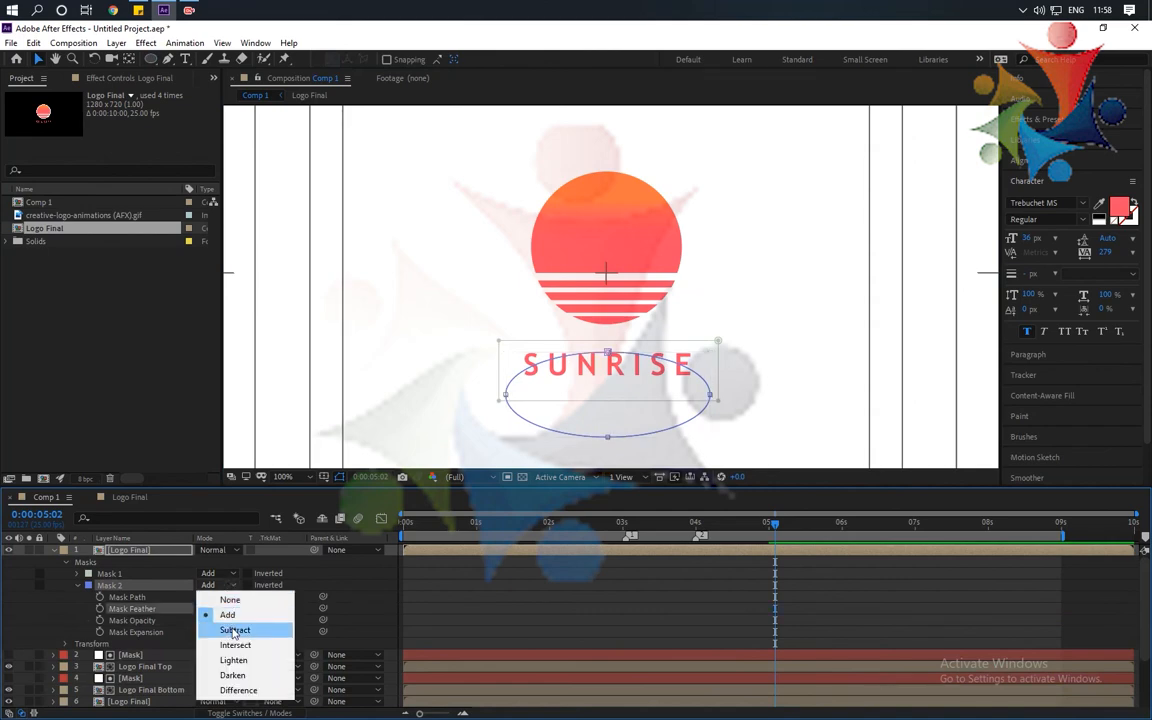
{"action": "left_click", "coordinate": [227, 626]}
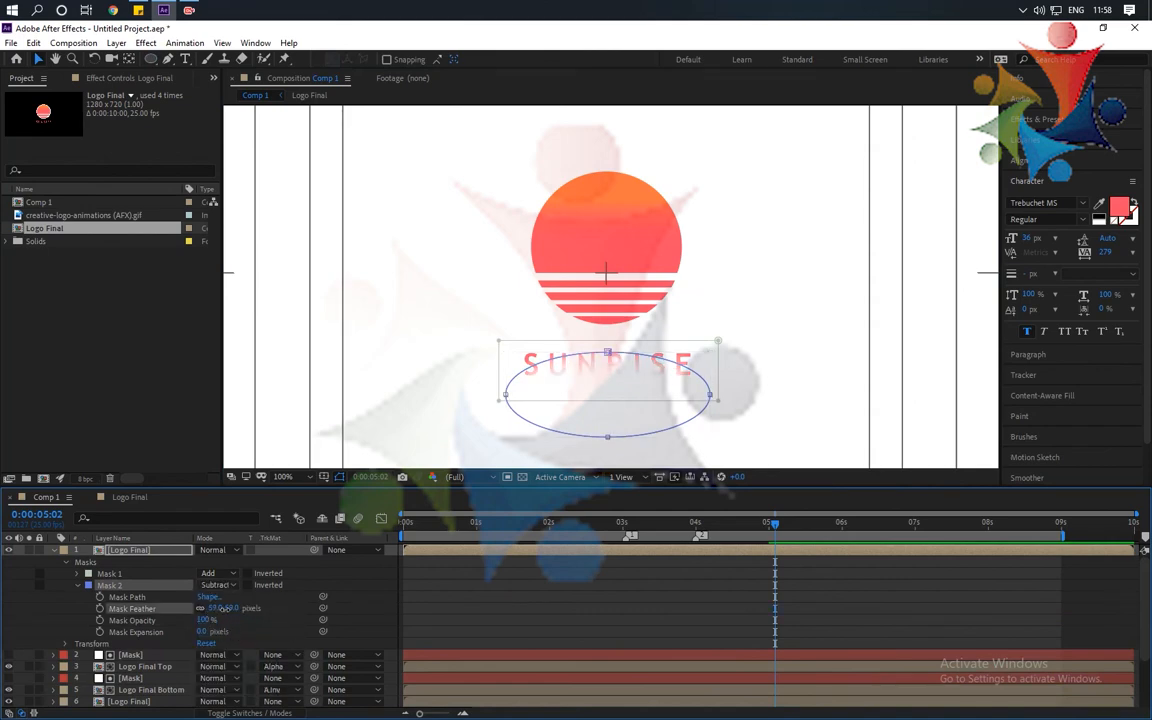
{"action": "left_click_drag", "start_coordinate": [211, 608], "coordinate": [200, 608]}
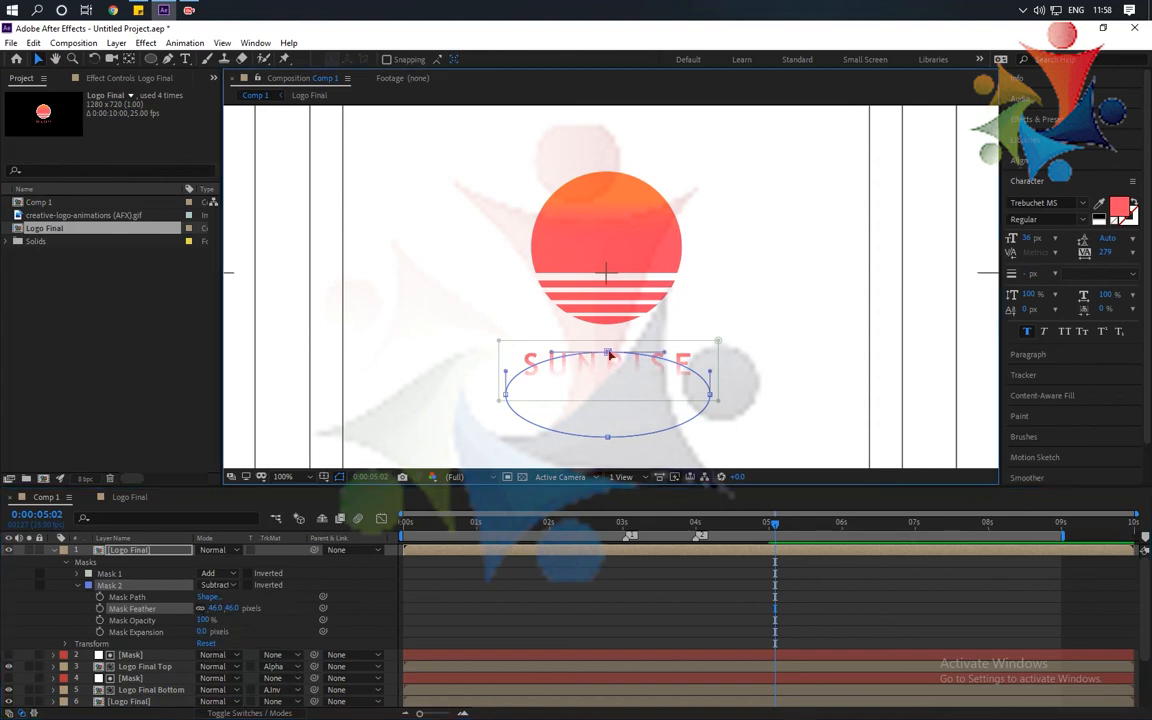
Raise the elliptical mask over the SUNRISE text and enlarge it until it hides all the letters
{"action": "double_click", "coordinate": [612, 380]}
{"action": "left_click_drag", "start_coordinate": [612, 380], "coordinate": [612, 355]}
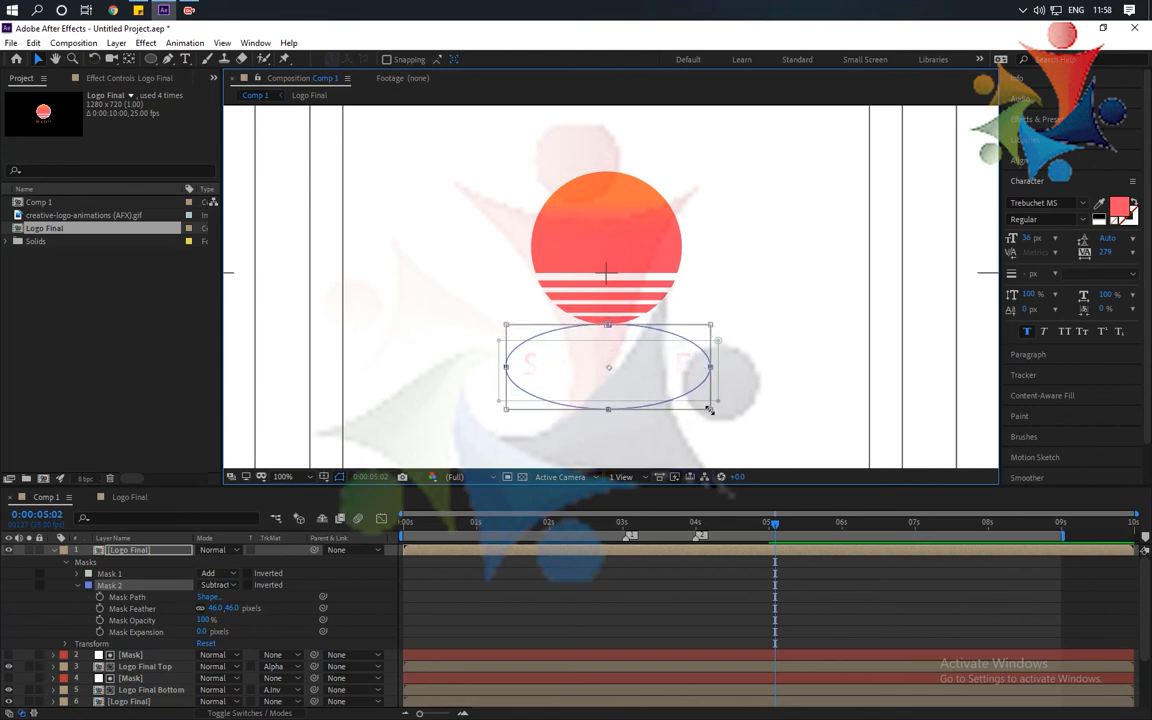
{"action": "left_click_drag", "start_coordinate": [713, 412], "coordinate": [725, 421]}
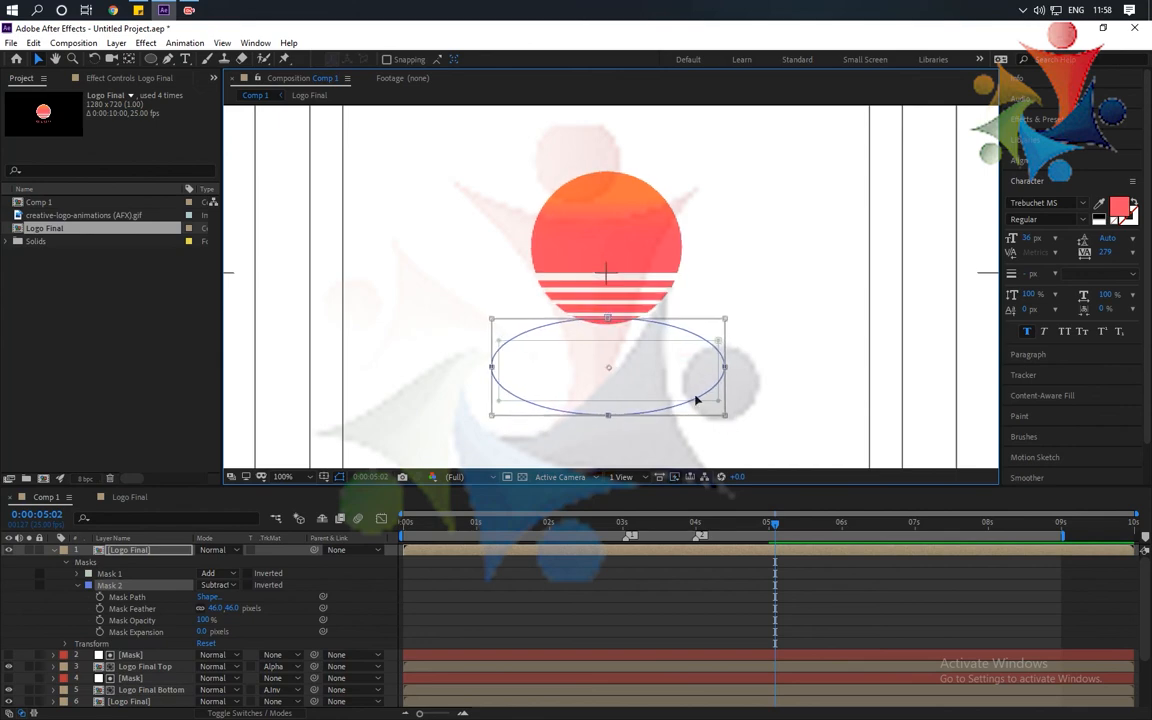
{"action": "mouse_move", "coordinate": [648, 347]}
{"action": "left_mouse_down"}
{"action": "mouse_move", "coordinate": [651, 388]}
{"action": "mouse_move", "coordinate": [647, 346]}
{"action": "left_mouse_up"}
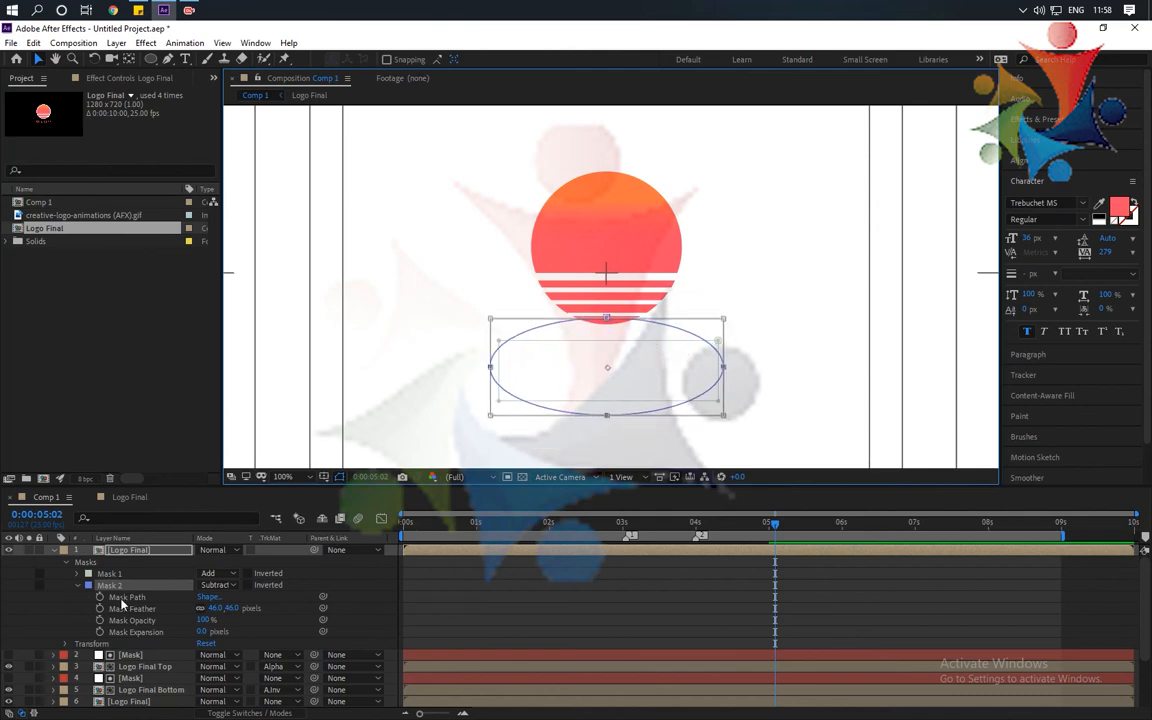
Keyframe Mask 2's Mask Path at 0:00:05:02, and at 0:00:07:01 move the ellipse completely below the SUNRISE text
{"action": "left_click", "coordinate": [99, 598]}
{"action": "scroll", "coordinate": [97, 670], "scroll_direction": "down", "scroll_amount": 3}
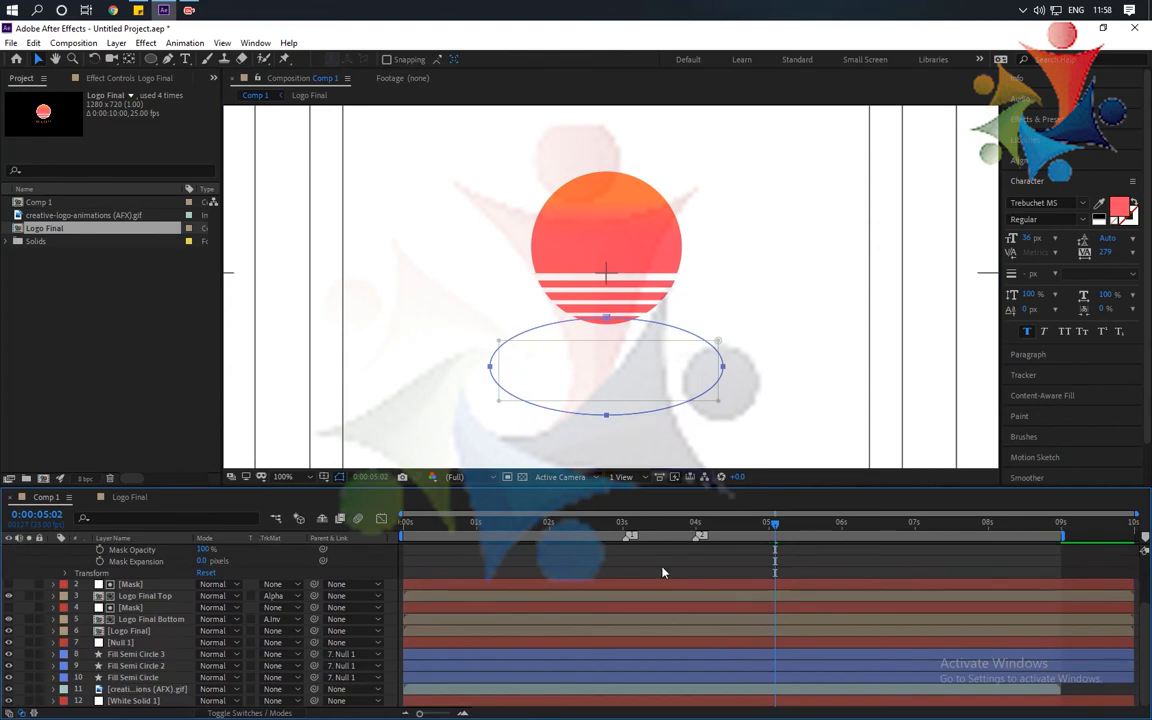
{"action": "left_click_drag", "start_coordinate": [773, 525], "coordinate": [918, 550]}
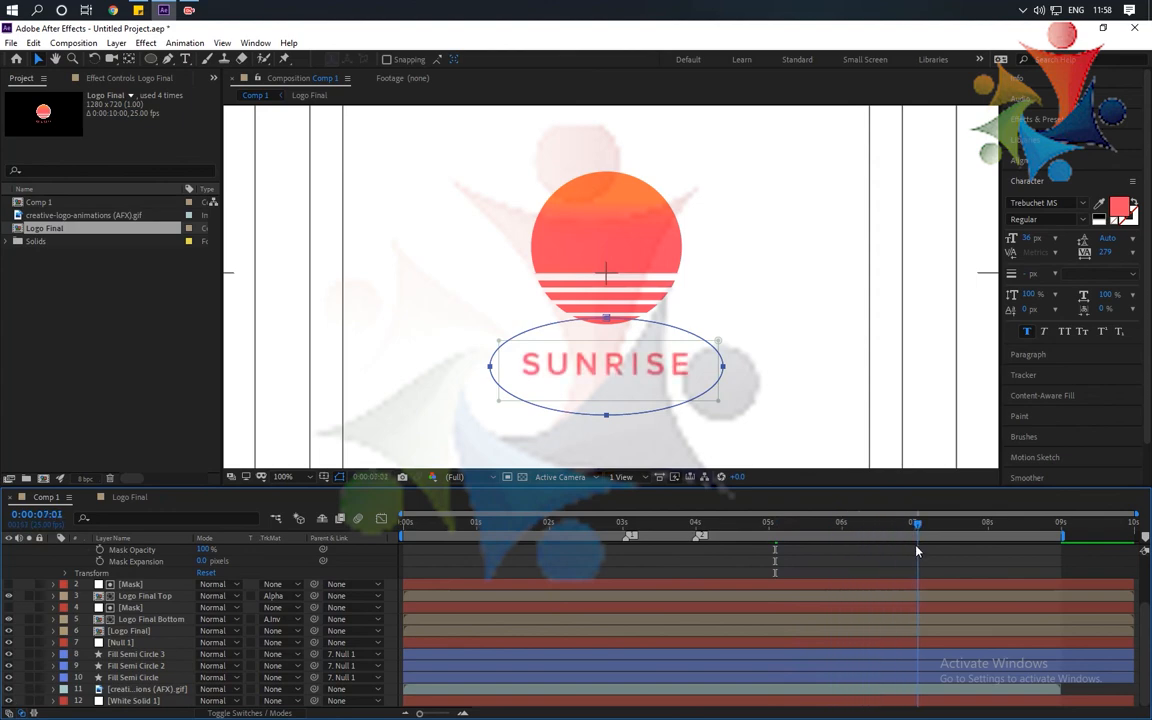
{"action": "double_click", "coordinate": [606, 317]}
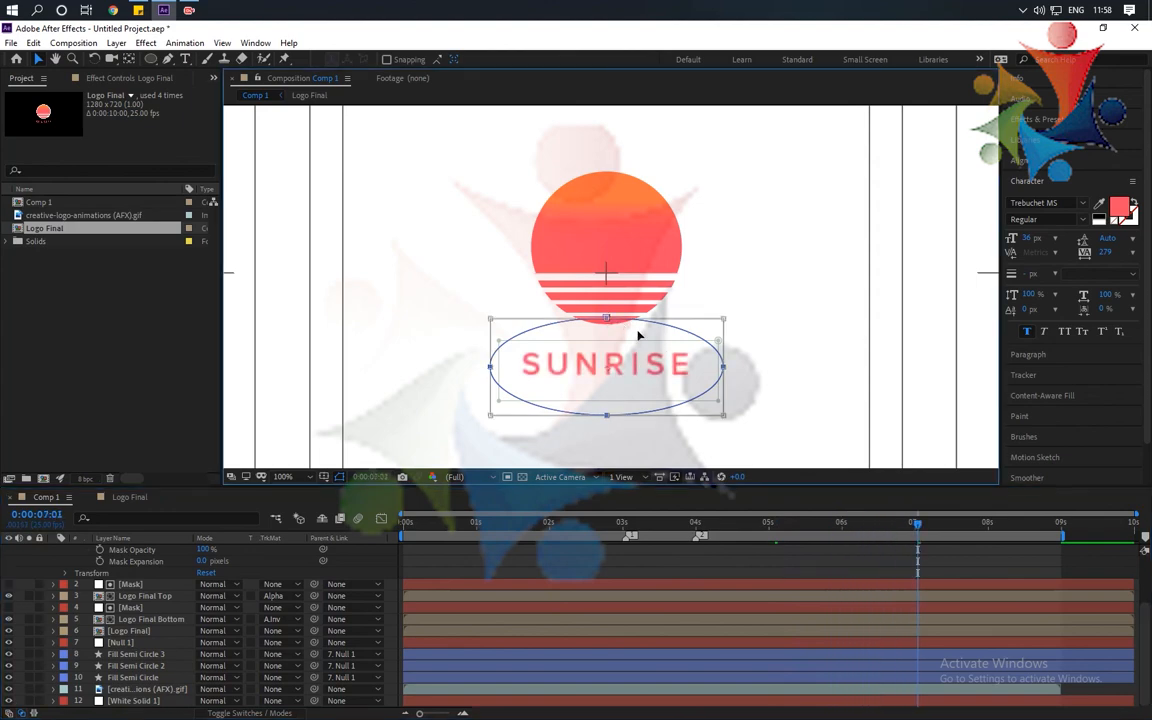
{"action": "left_click_drag", "start_coordinate": [638, 335], "coordinate": [634, 422]}
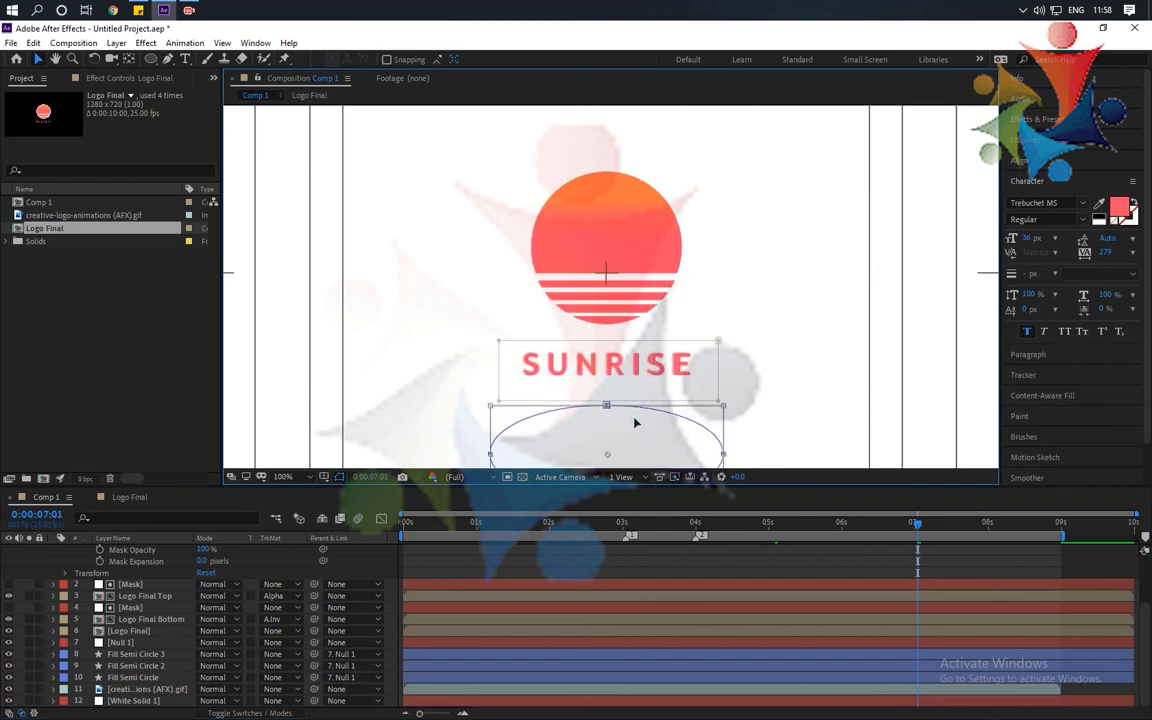
{"action": "left_click_drag", "start_coordinate": [791, 338], "coordinate": [743, 235]}
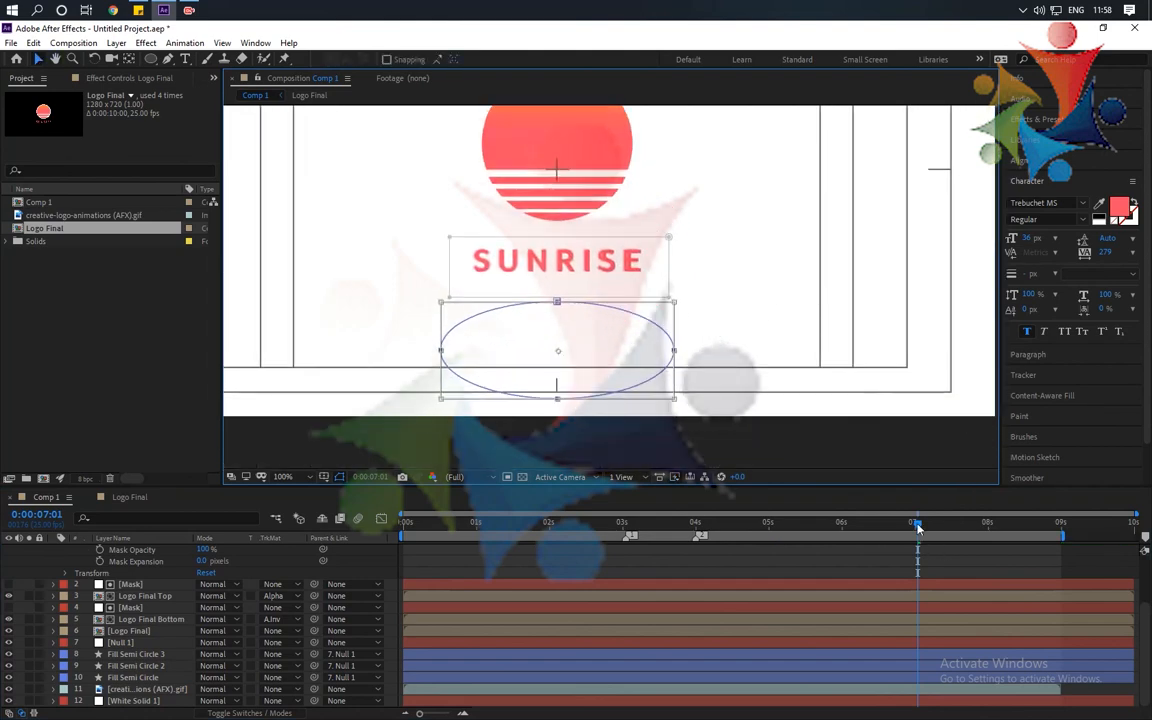
Shift the first Mask Path keyframe of Mask 2 to 0:00:05:15
{"action": "left_click_drag", "start_coordinate": [918, 527], "coordinate": [814, 535]}
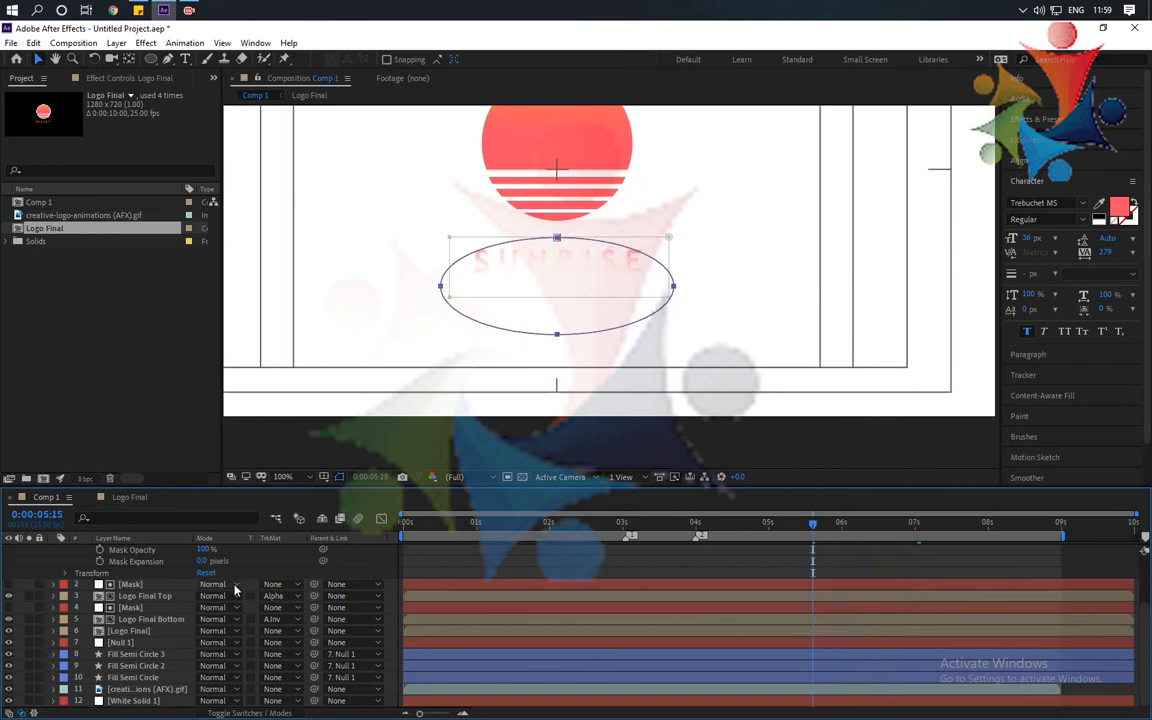
{"action": "scroll", "coordinate": [236, 591], "scroll_direction": "up", "scroll_amount": 3}
{"action": "left_click_drag", "start_coordinate": [772, 601], "coordinate": [810, 597]}
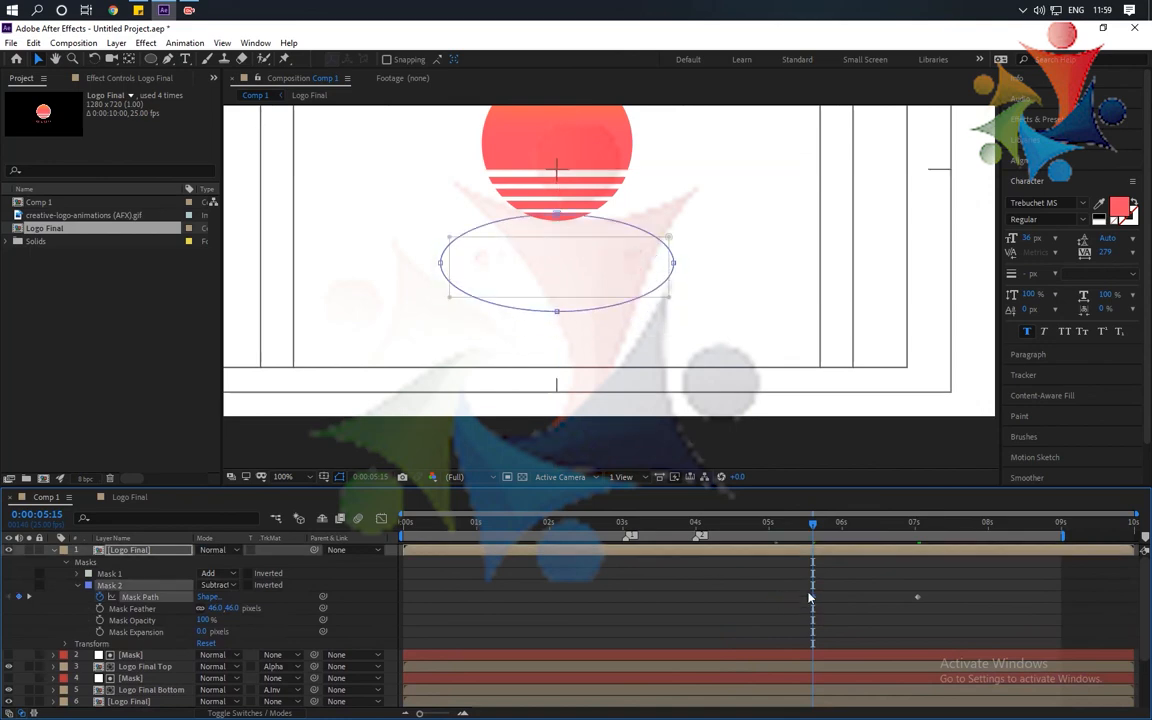
Delete the creative-logo-animations reference GIF layer and return to the start of the composition
{"action": "left_click", "coordinate": [53, 552]}
{"action": "left_click", "coordinate": [114, 667]}
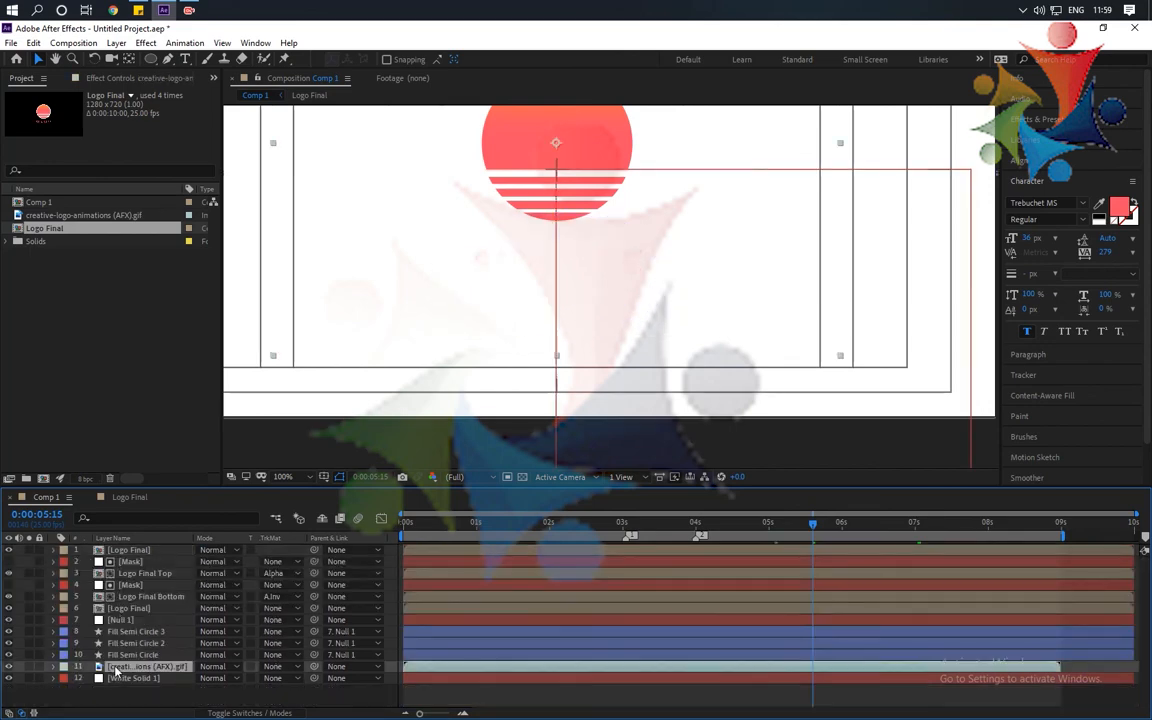
{"action": "key", "text": "Home"}
Preview the opening of the animation with the whole frame in view and return to 0:00:00:00
{"action": "scroll", "coordinate": [551, 268], "scroll_direction": "down", "scroll_amount": 1}
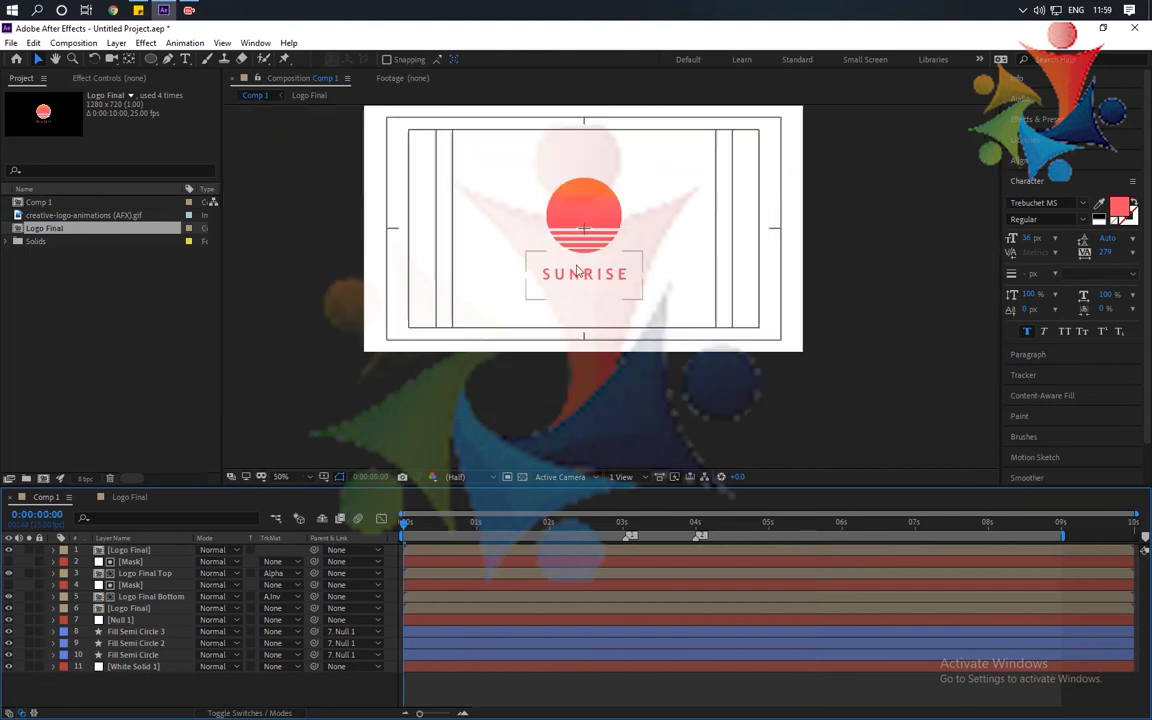
{"action": "left_click_drag", "start_coordinate": [551, 268], "coordinate": [566, 310]}
{"action": "key", "text": "space"}
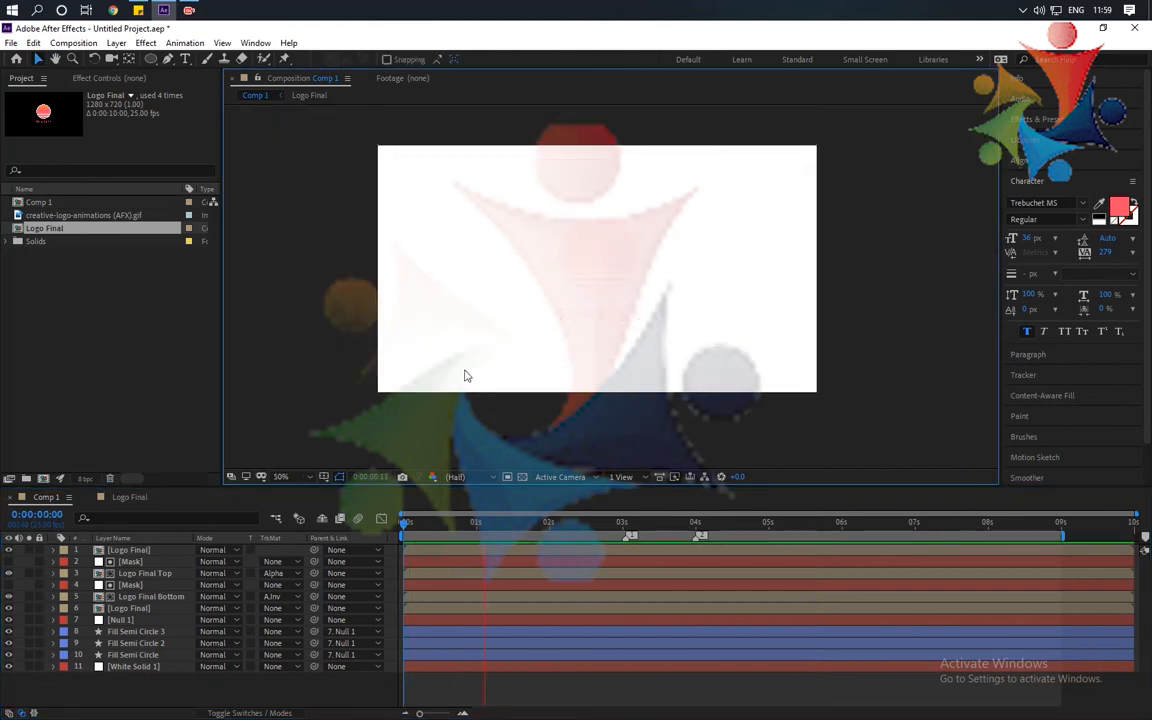
{"action": "key", "text": "space"}
{"action": "left_click_drag", "start_coordinate": [473, 524], "coordinate": [275, 518]}
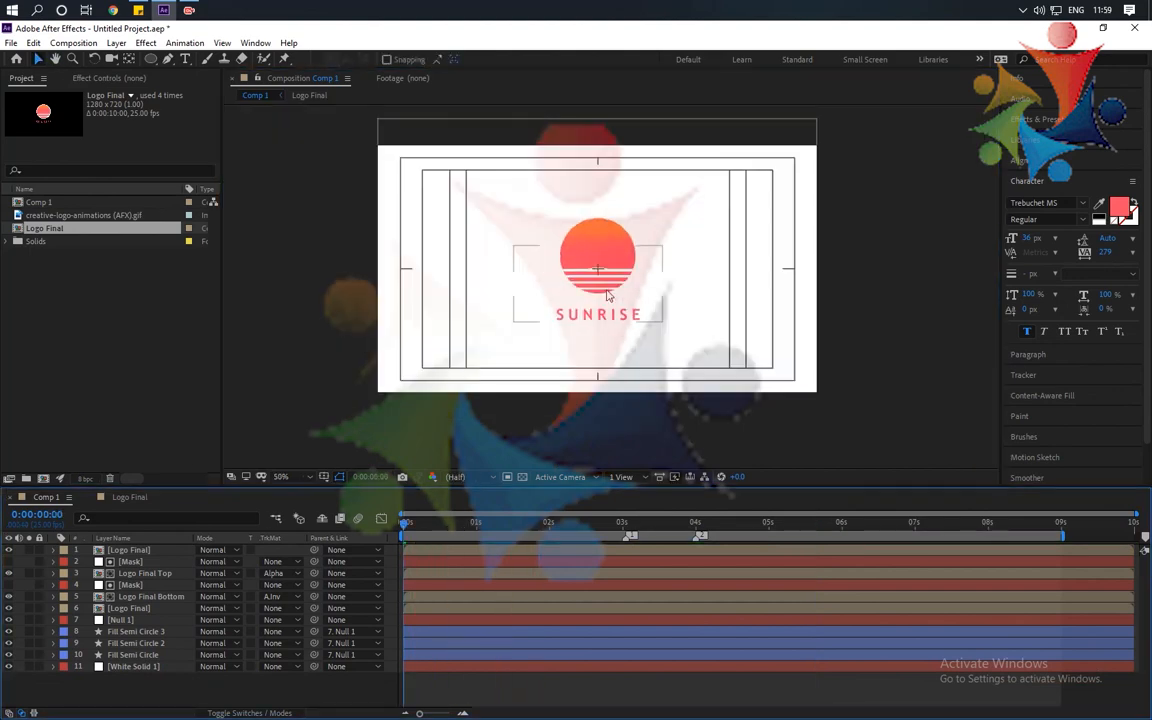
At 0:00:00:00, move Logo Final Top slightly lower to hide its edge peeking above the horizon line
{"action": "scroll", "coordinate": [606, 288], "scroll_direction": "up", "scroll_amount": 2}
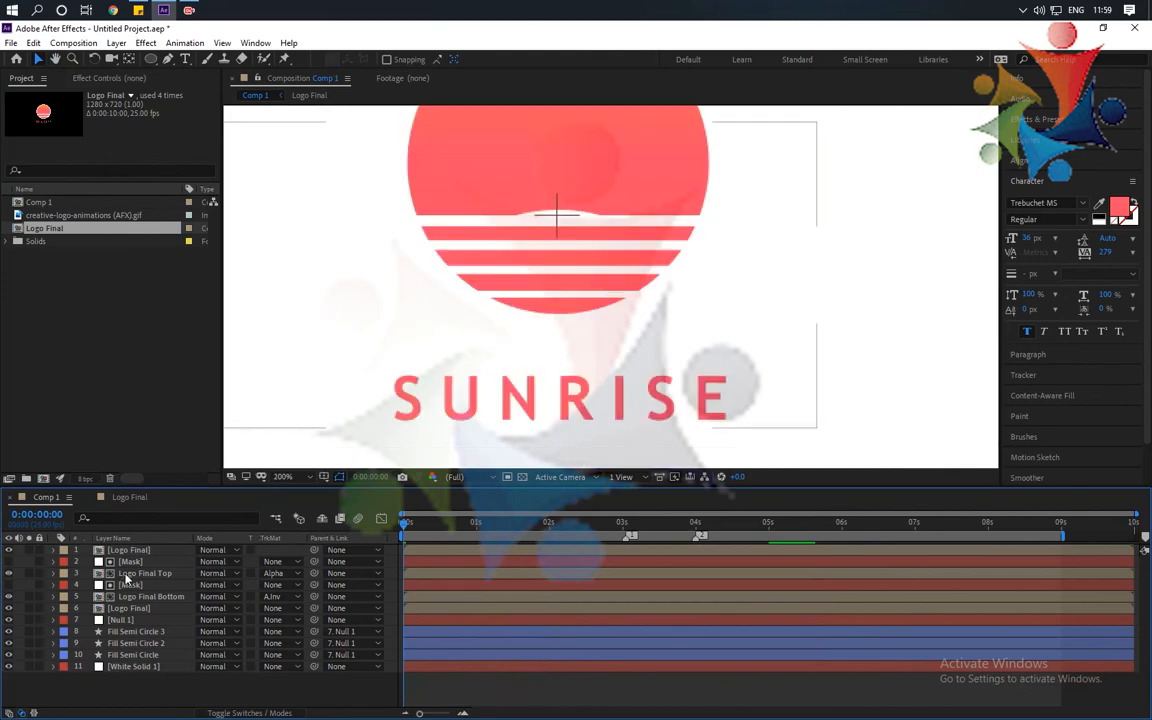
{"action": "left_click", "coordinate": [610, 213]}
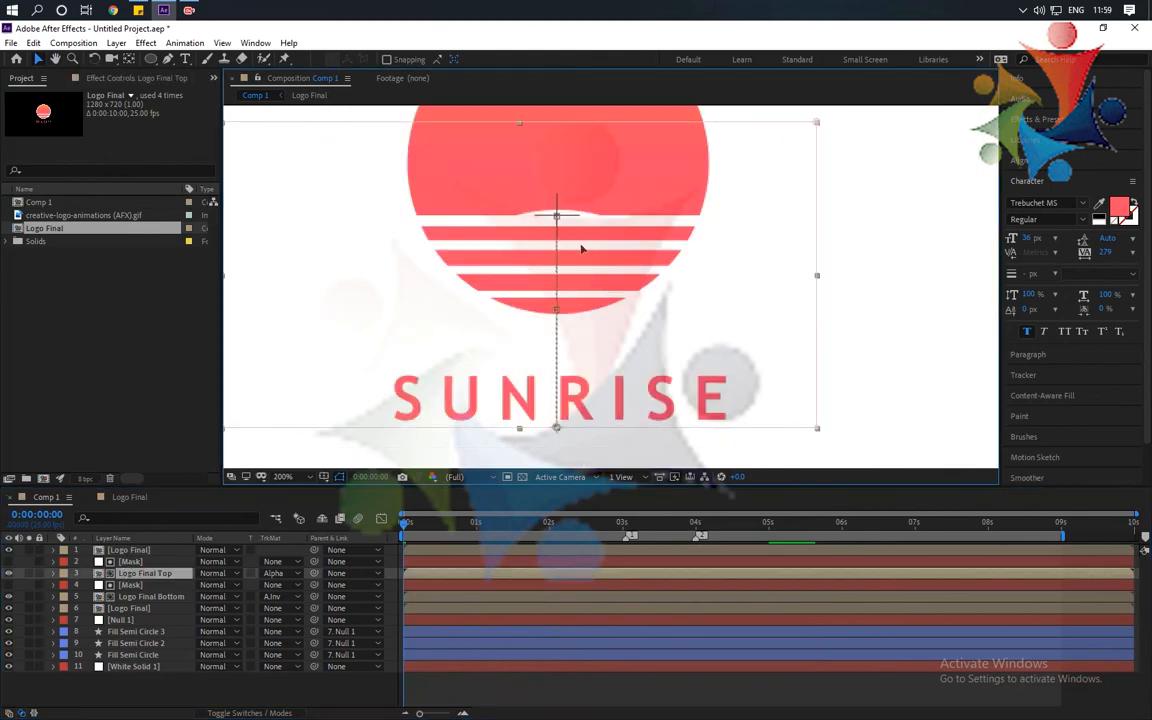
{"action": "left_click_drag", "start_coordinate": [581, 250], "coordinate": [581, 258]}
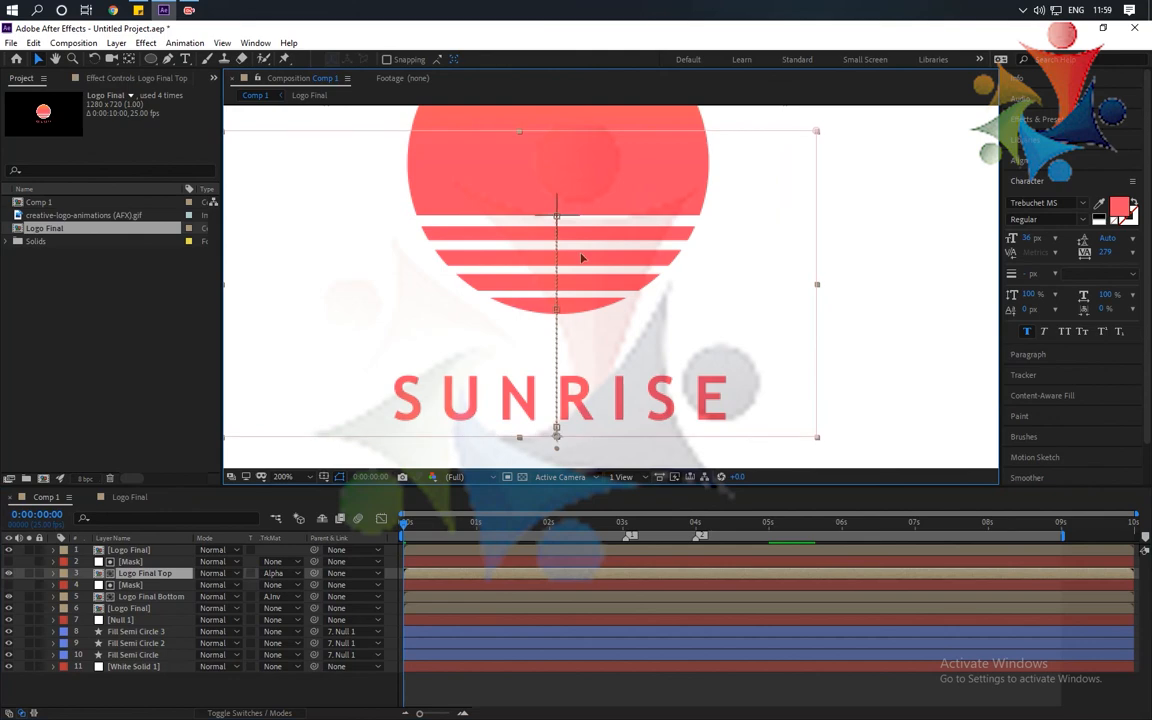
{"action": "scroll", "coordinate": [584, 257], "scroll_direction": "down", "scroll_amount": 2}
{"action": "left_click", "coordinate": [757, 270]}
Fit the composition to the viewer and play the animation from the start to check the logo reveal
{"action": "key", "text": "space"}
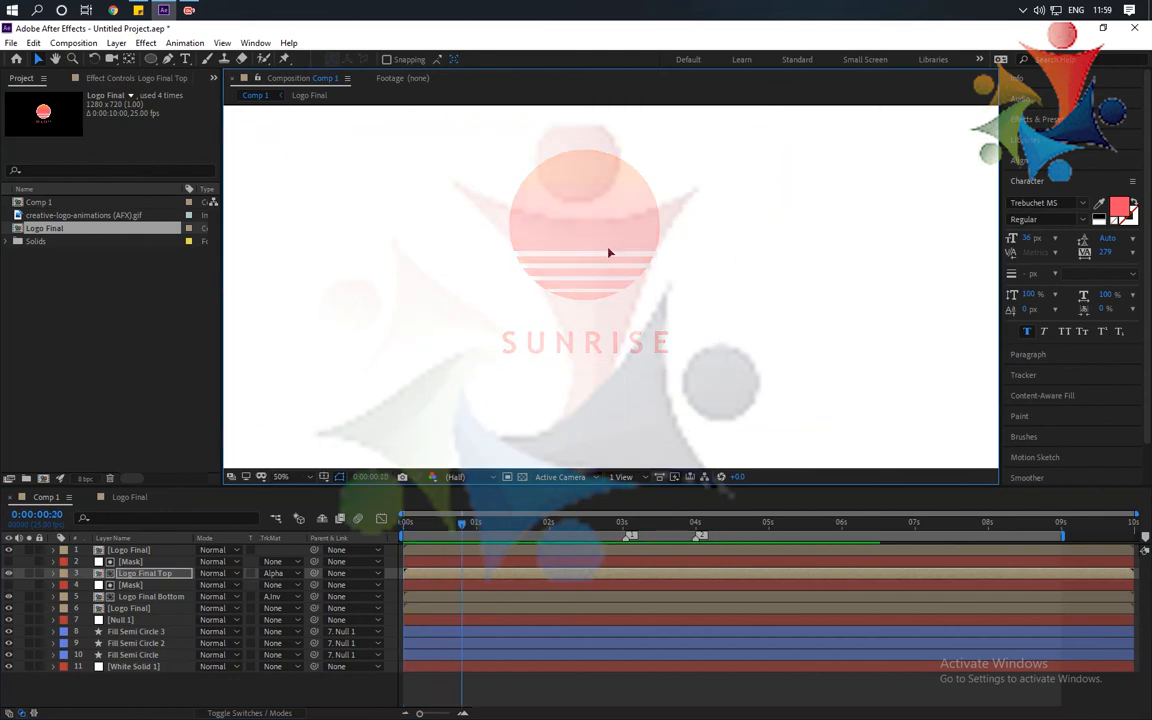
{"action": "scroll", "coordinate": [609, 250], "scroll_direction": "down", "scroll_amount": 2}
{"action": "left_click_drag", "start_coordinate": [610, 262], "coordinate": [615, 268]}
{"action": "left_click", "coordinate": [281, 477]}
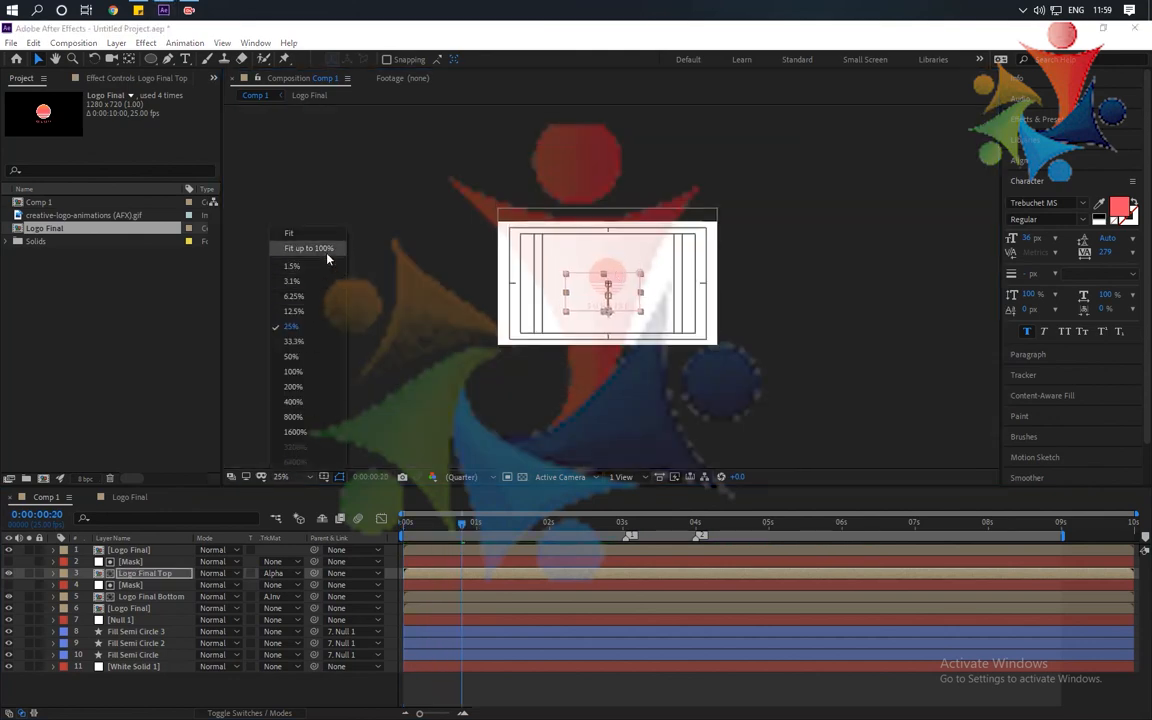
{"action": "left_click", "coordinate": [295, 235]}
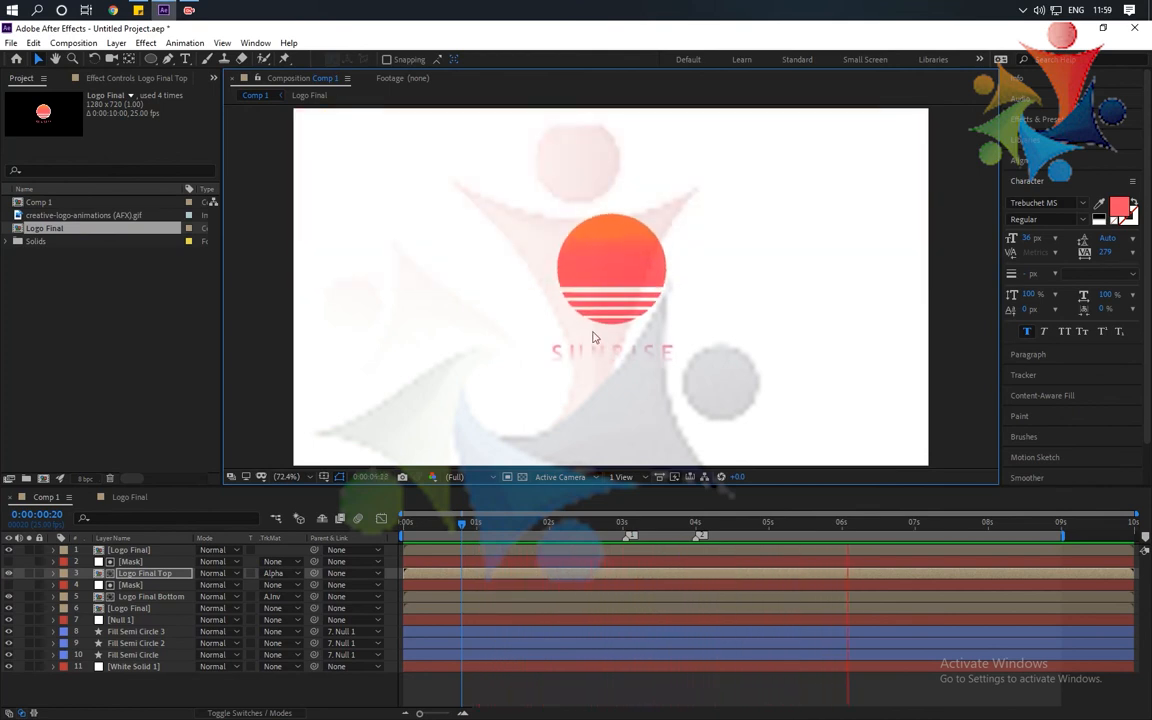
{"action": "key", "text": "space"}
{"action": "left_click_drag", "start_coordinate": [440, 524], "coordinate": [399, 531]}
{"action": "key", "text": "space"}
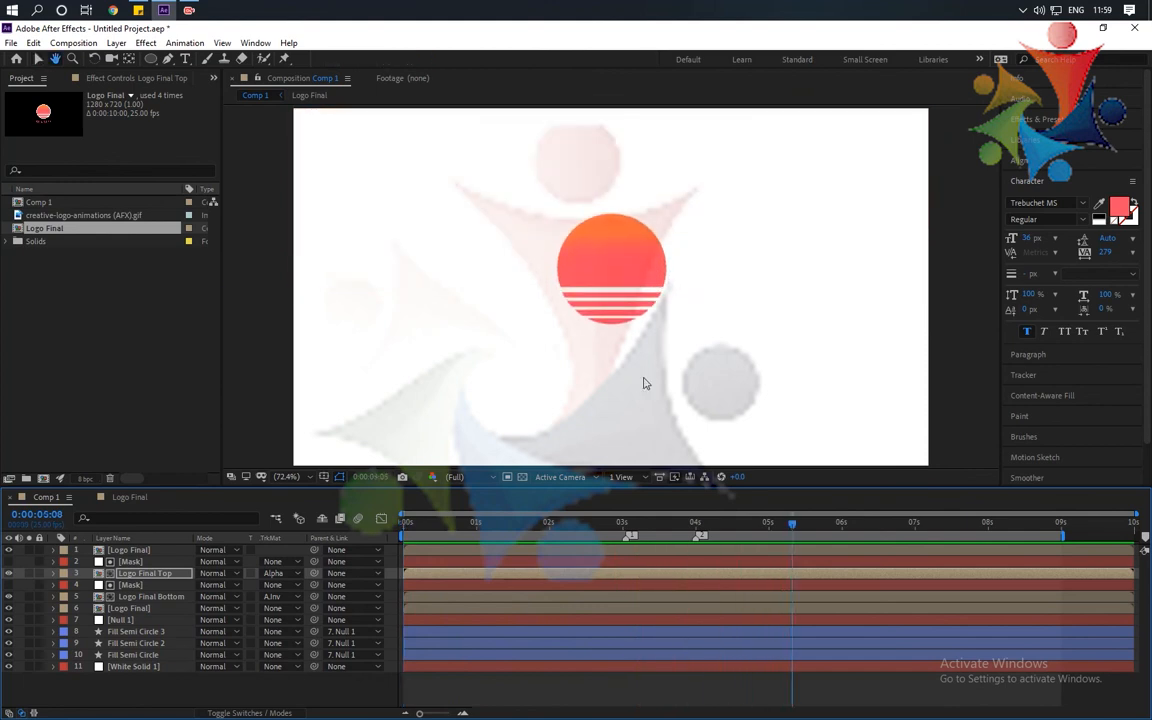
{"action": "key", "text": "space"}
Replace Logo Final Top's position keyframe at 0:00:03:01 with the lowered starting one at 640, 520.5
{"action": "key", "text": "p"}
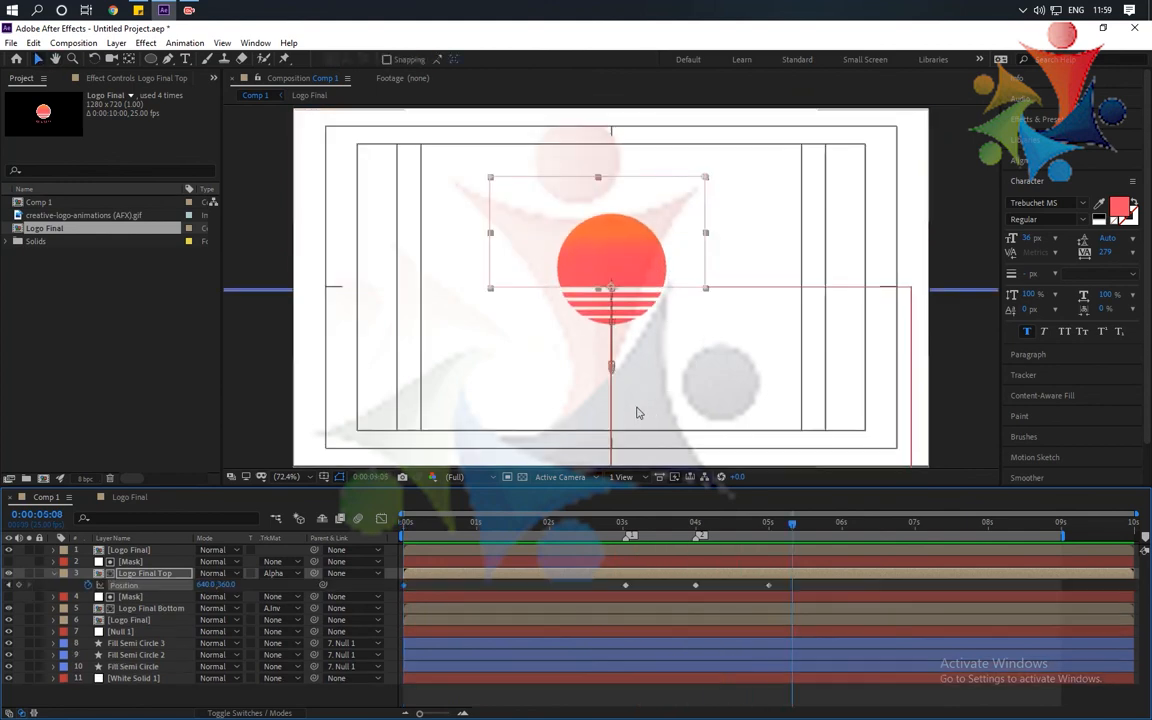
{"action": "left_click", "coordinate": [625, 523]}
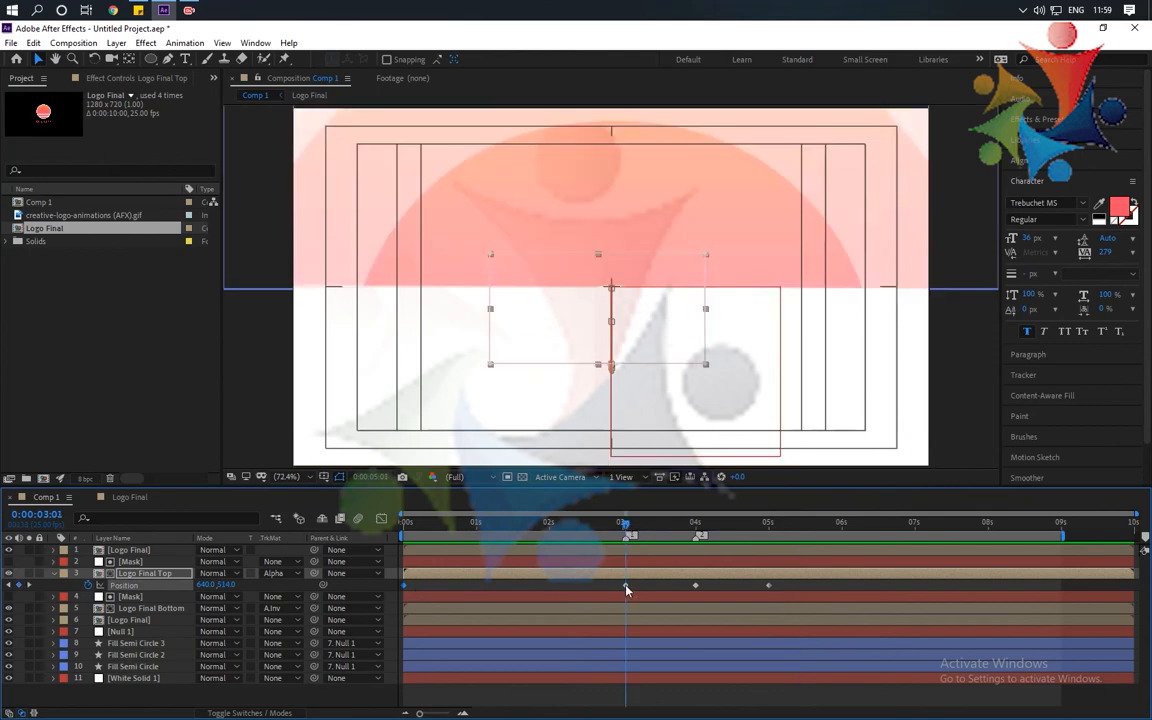
{"action": "key", "text": "Delete"}
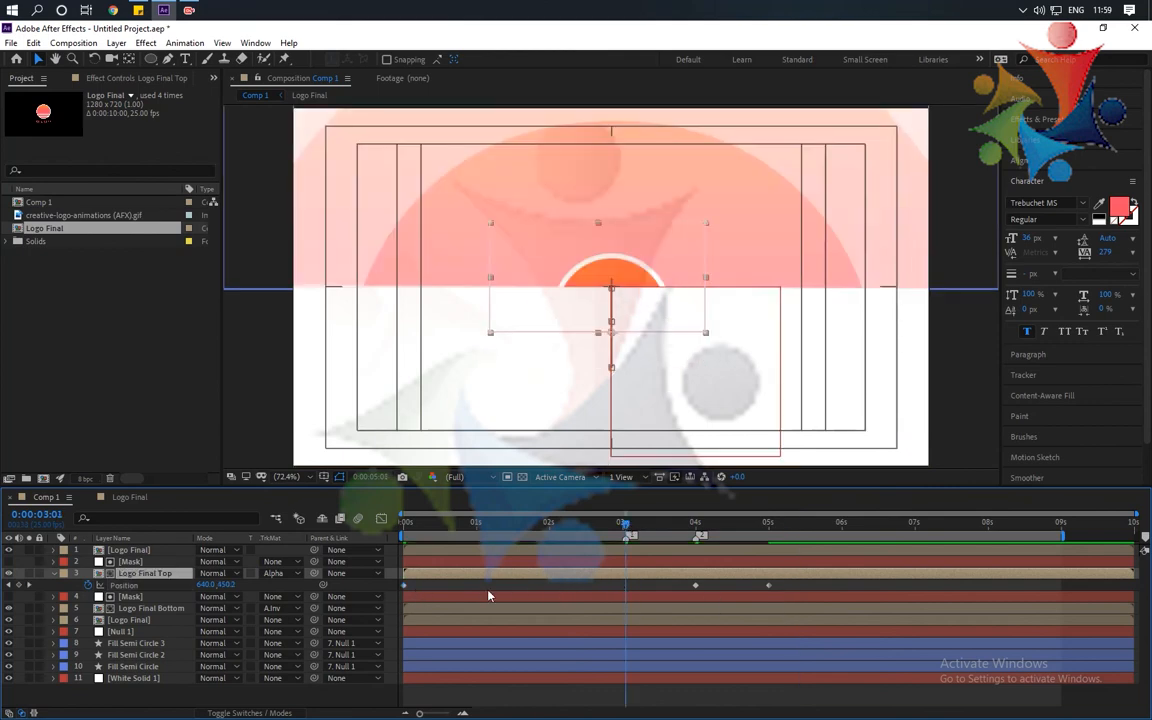
{"action": "key", "text": "ctrl+z"}
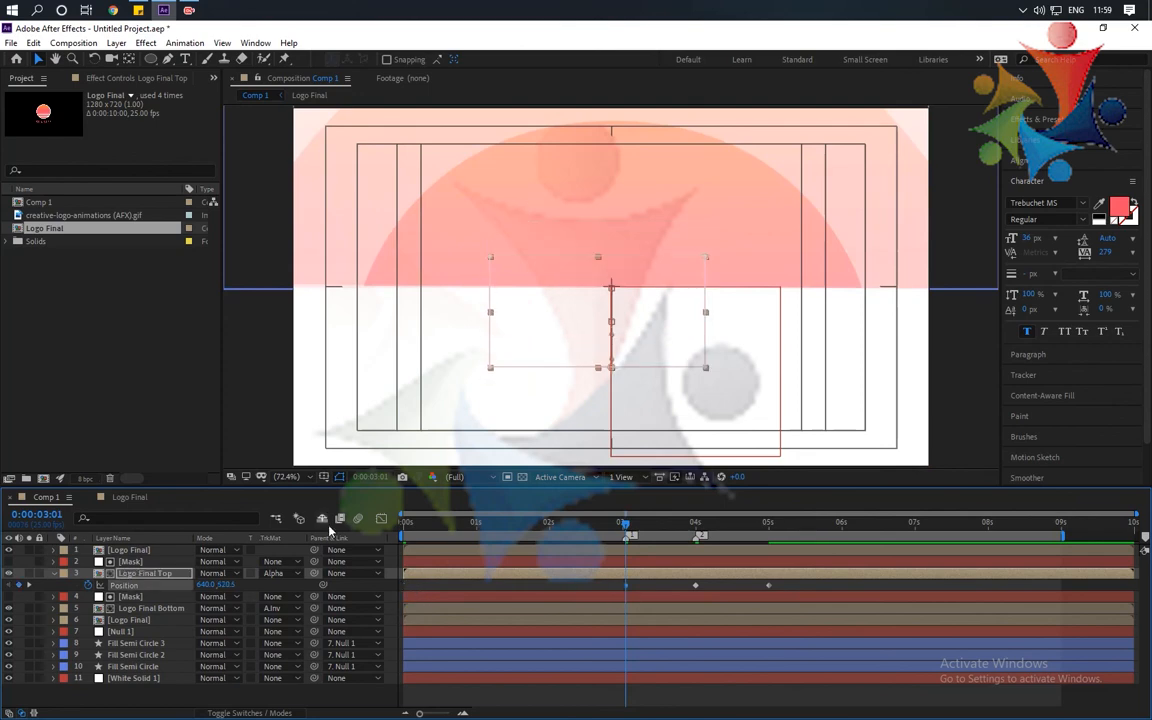
{"action": "left_click", "coordinate": [54, 574]}
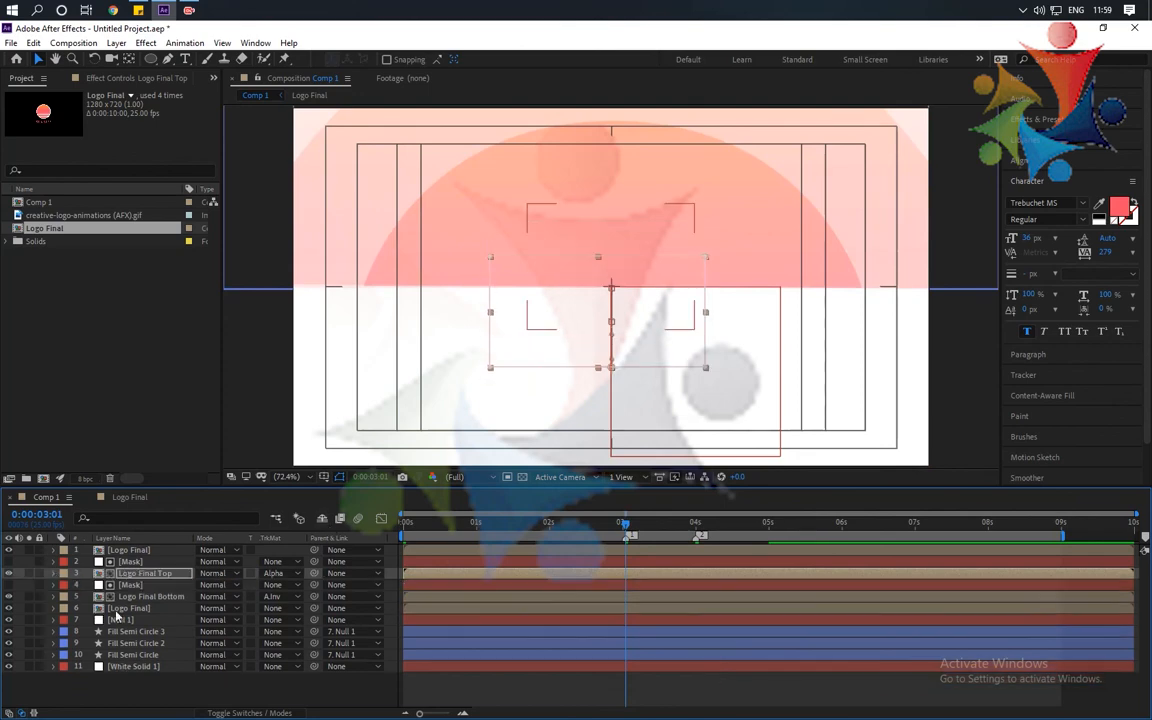
{"action": "left_click", "coordinate": [338, 705]}
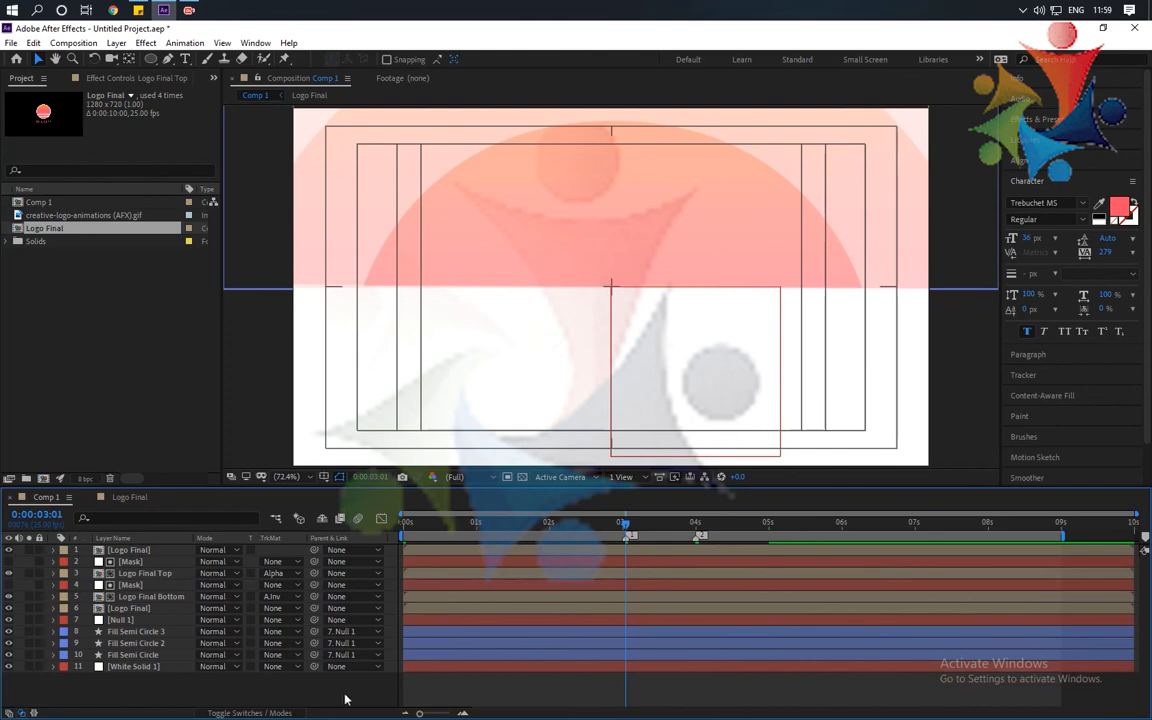
Play the complete logo animation from the beginning to review the adjusted sun rise and SUNRISE text reveal
{"action": "scroll", "coordinate": [617, 188], "scroll_direction": "down", "scroll_amount": 2}
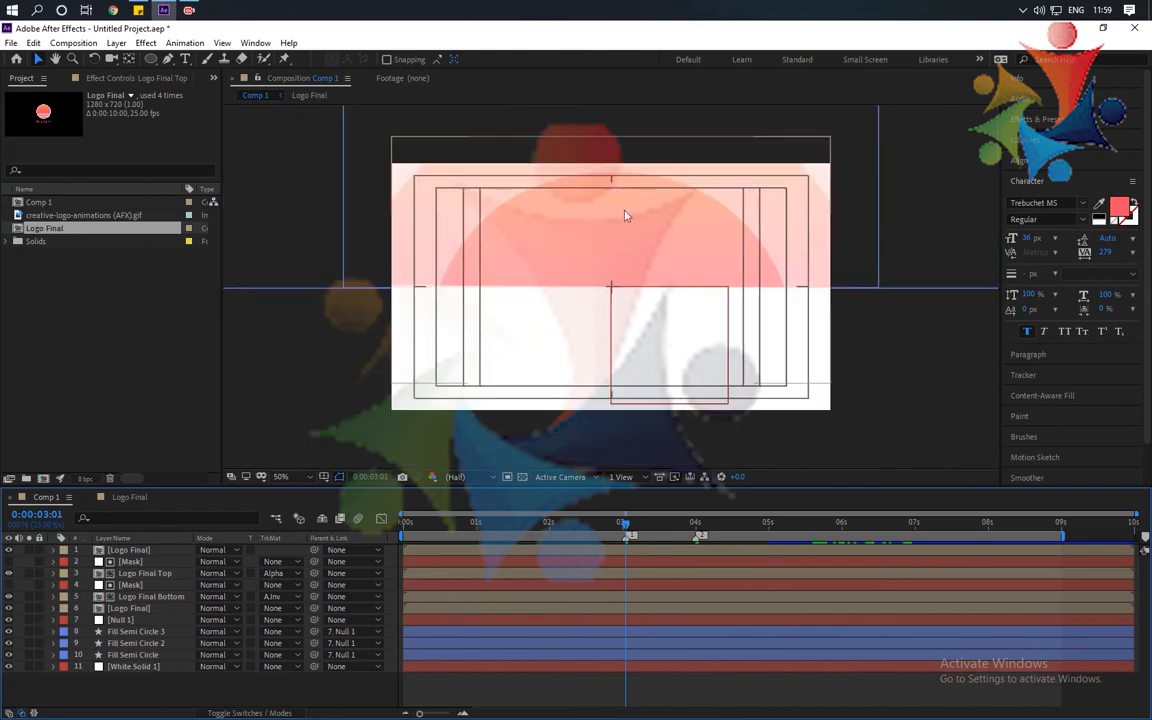
{"action": "left_click", "coordinate": [410, 528]}
{"action": "key", "text": "space"}
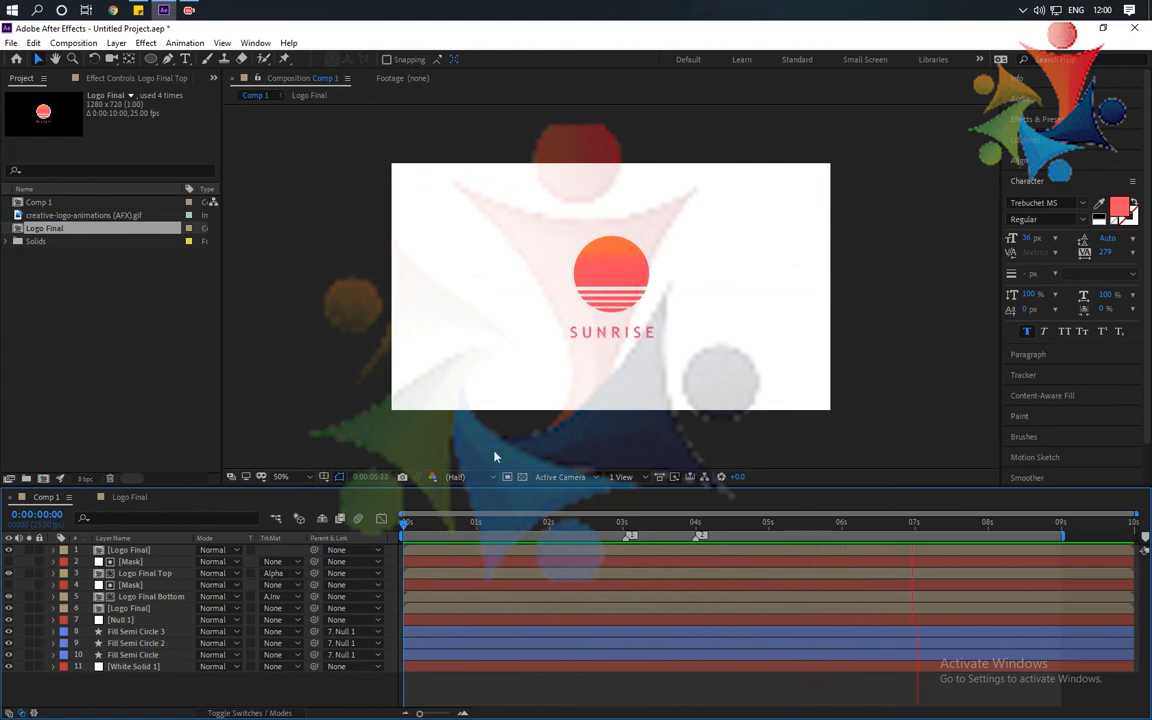
{"action": "key", "text": "space"}
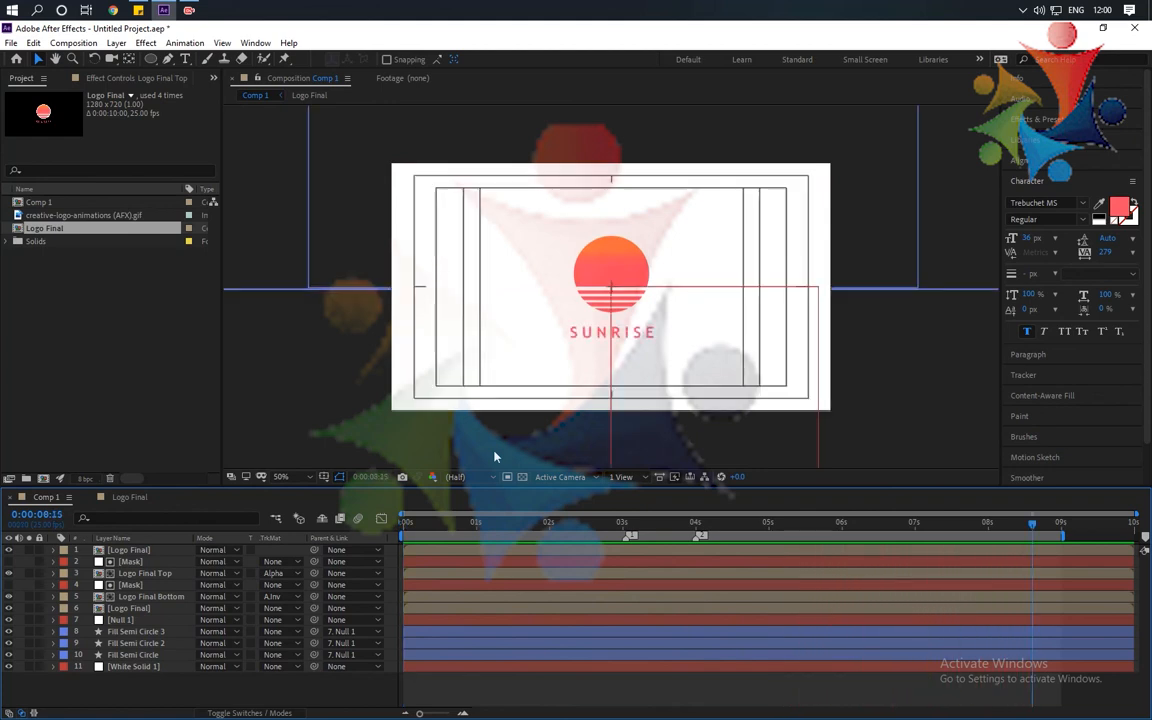